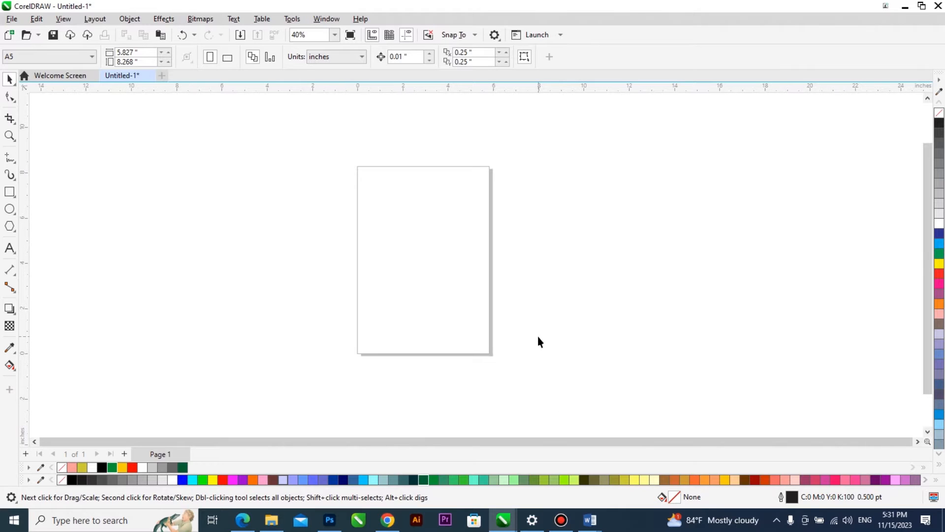
# Review the title page of the ACCESSING AND HARNESSING document and the blurb text in the ABOUT THE AUTHOR document in Word.
pyautogui.scroll(2, 406, 178)
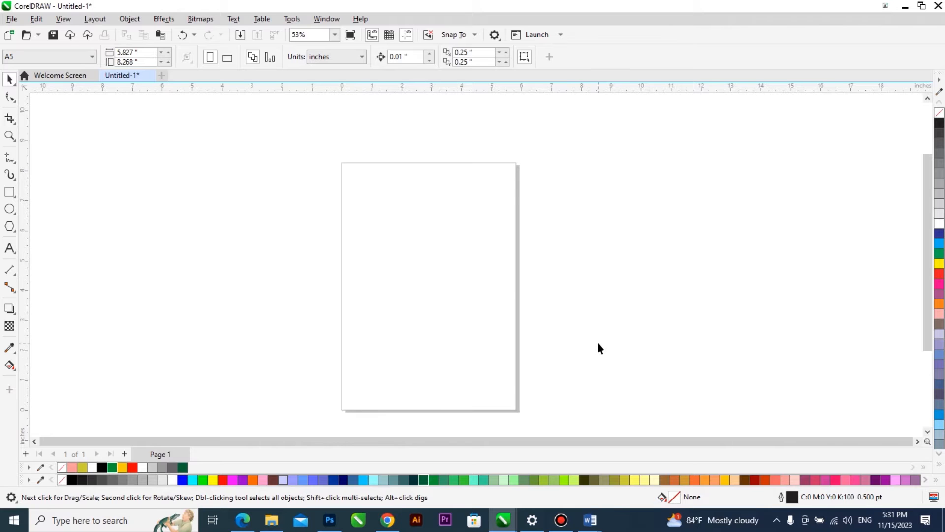
pyautogui.moveTo(590, 520)
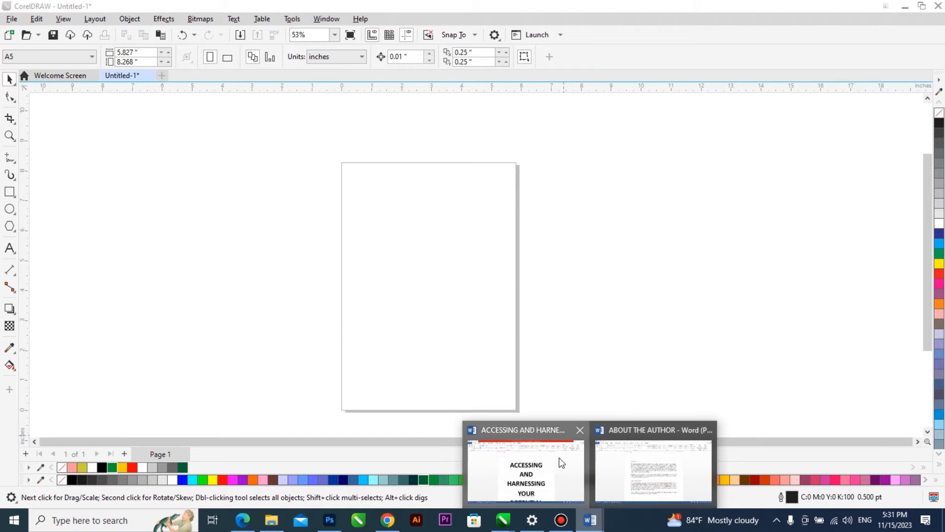
pyautogui.click(552, 469)
pyautogui.scroll(-3, 542, 305)
pyautogui.scroll(3, 544, 336)
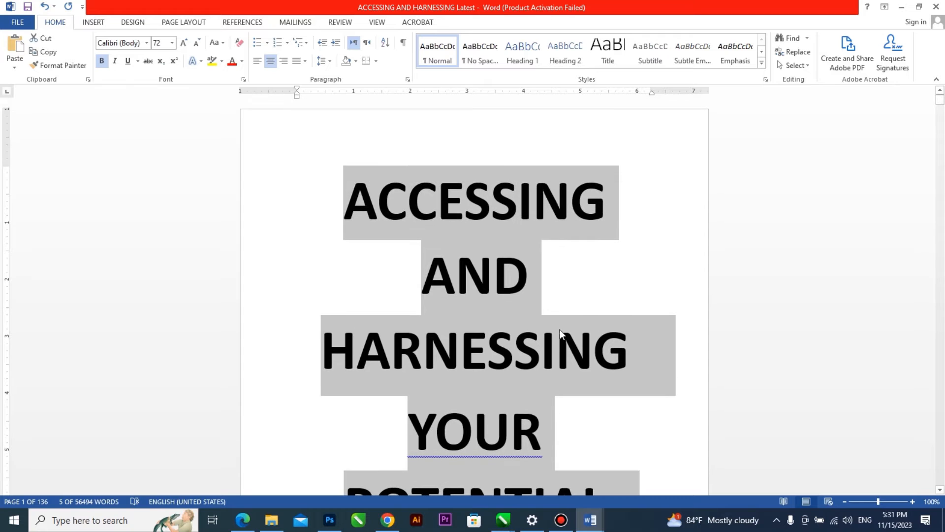
pyautogui.scroll(-3, 554, 325)
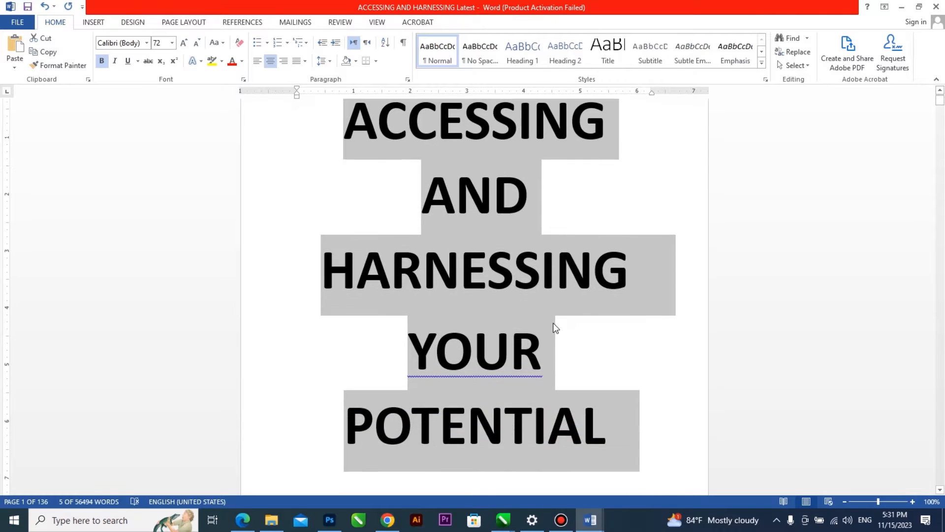
pyautogui.scroll(-9, 555, 327)
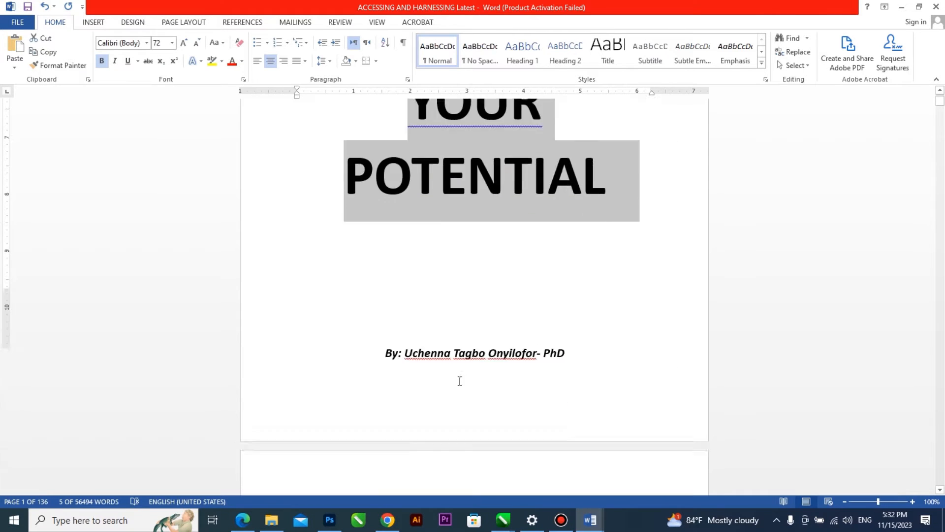
pyautogui.scroll(-6, 460, 379)
pyautogui.scroll(6, 538, 448)
pyautogui.moveTo(597, 526)
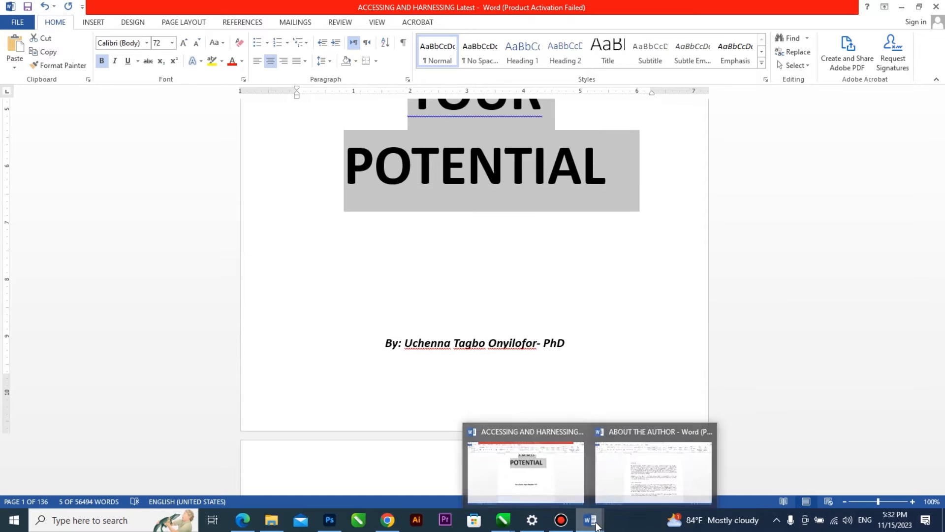
pyautogui.click(659, 447)
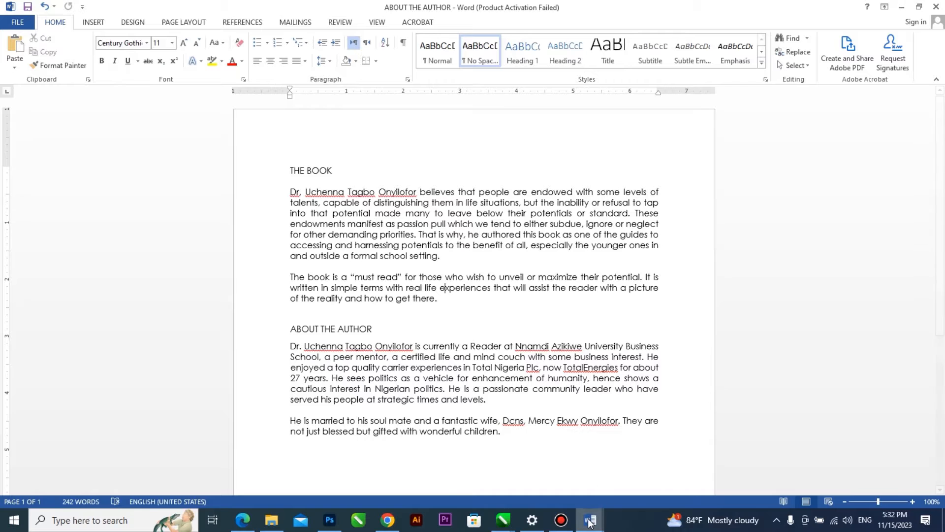
# Copy the selected book title from the ACCESSING AND HARNESSING Word document and return to the blank CorelDRAW page.
pyautogui.click(521, 462)
pyautogui.scroll(6, 544, 329)
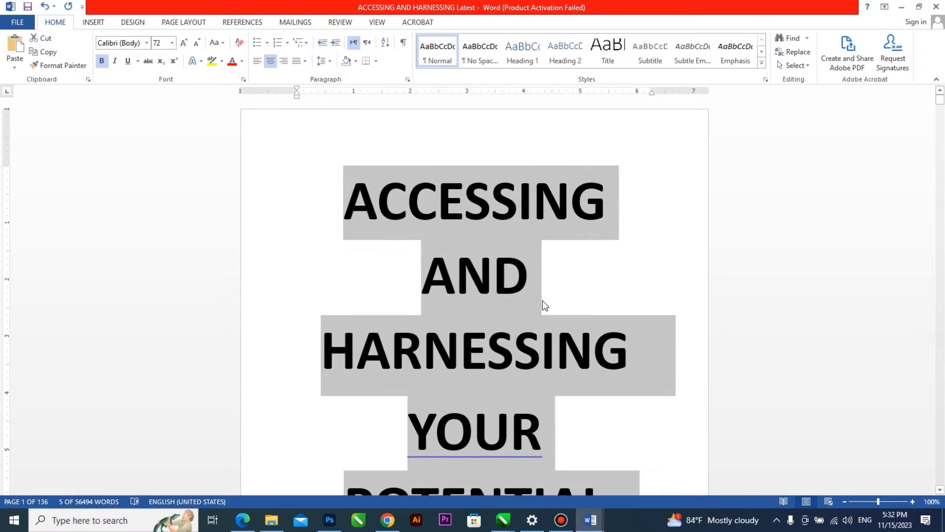
pyautogui.rightClick(513, 199)
pyautogui.press('Escape')
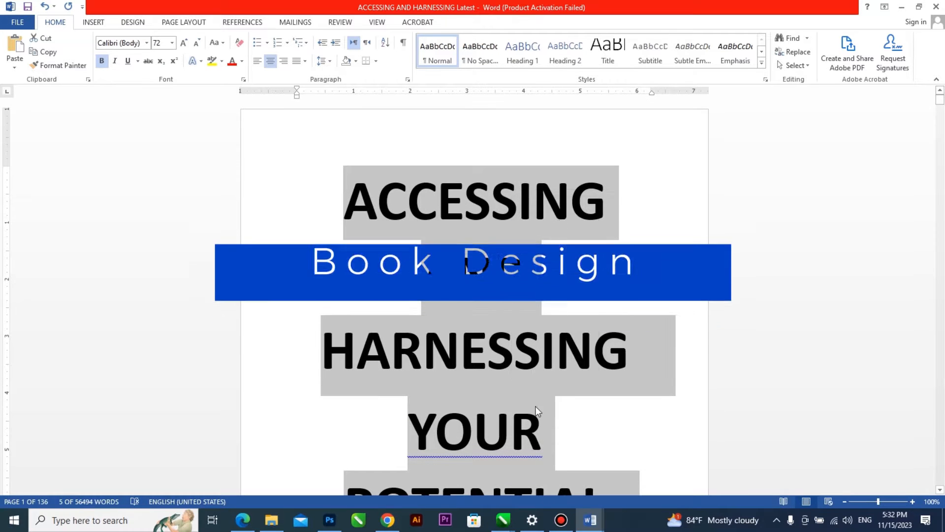
pyautogui.moveTo(503, 519)
pyautogui.click(640, 473)
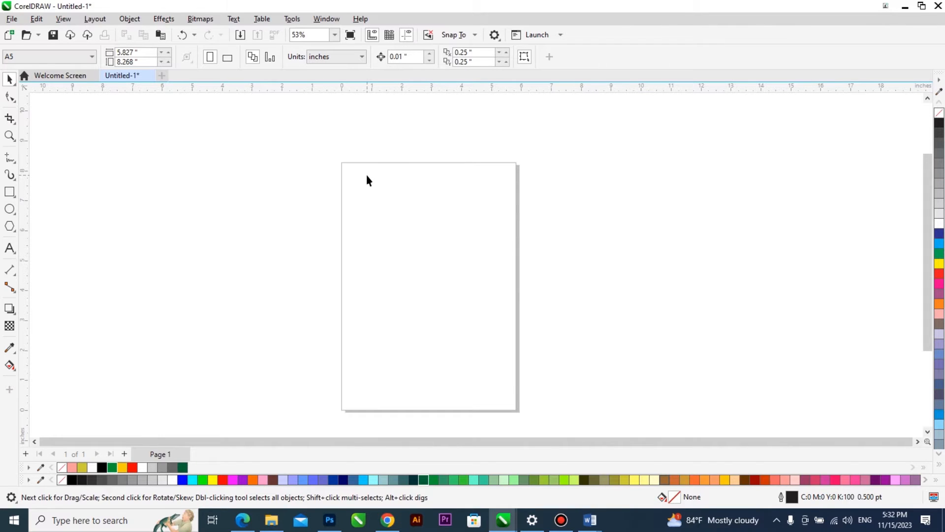
# Set the page size to A4 in landscape orientation.
pyautogui.click(47, 58)
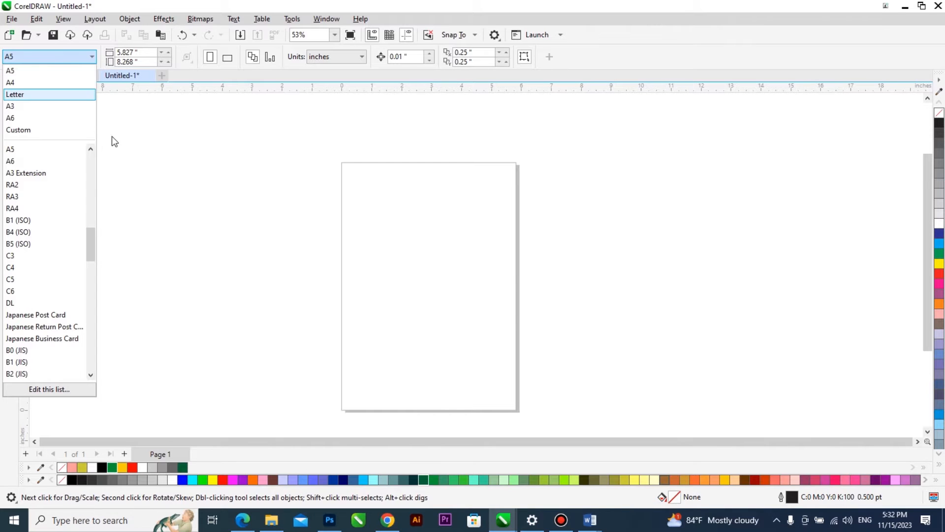
pyautogui.click(40, 84)
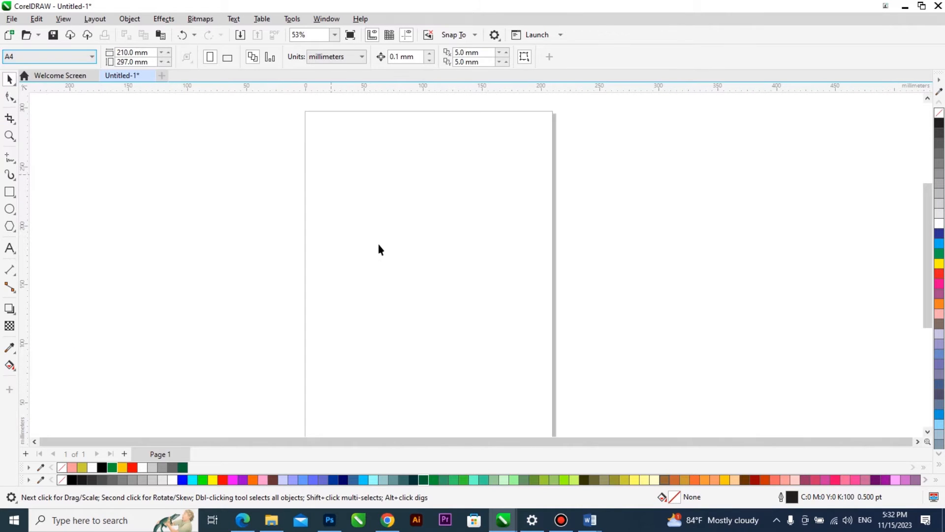
pyautogui.scroll(-1, 383, 246)
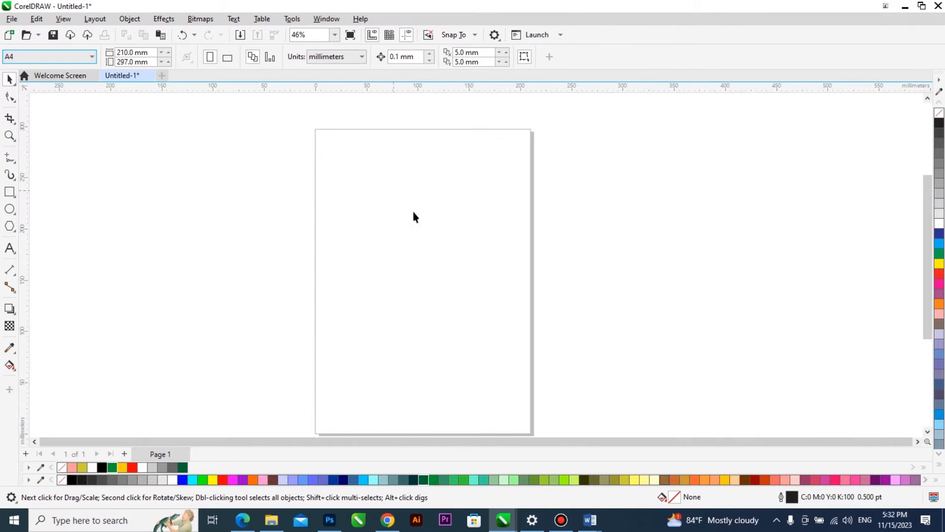
pyautogui.click(228, 57)
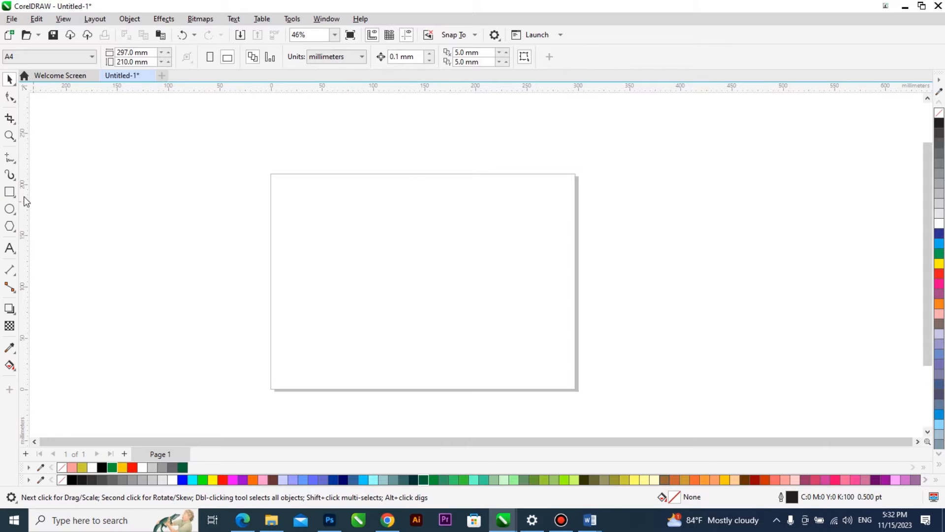
# Add a page-sized rectangle of 297 by 210 mm and a vertical guideline centred on the page at 148.5 mm.
pyautogui.doubleClick(9, 192)
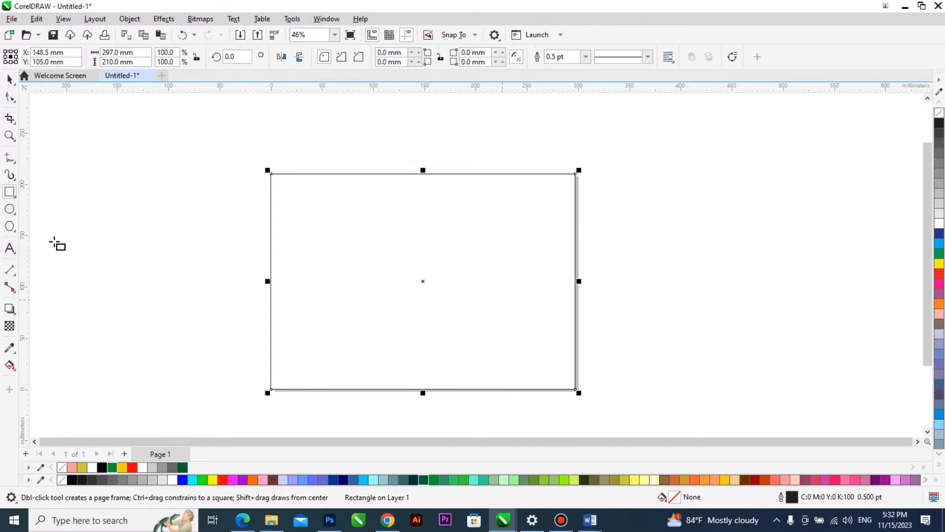
pyautogui.click(10, 80)
pyautogui.moveTo(29, 241); pyautogui.dragTo(79, 245)
pyautogui.press('p')
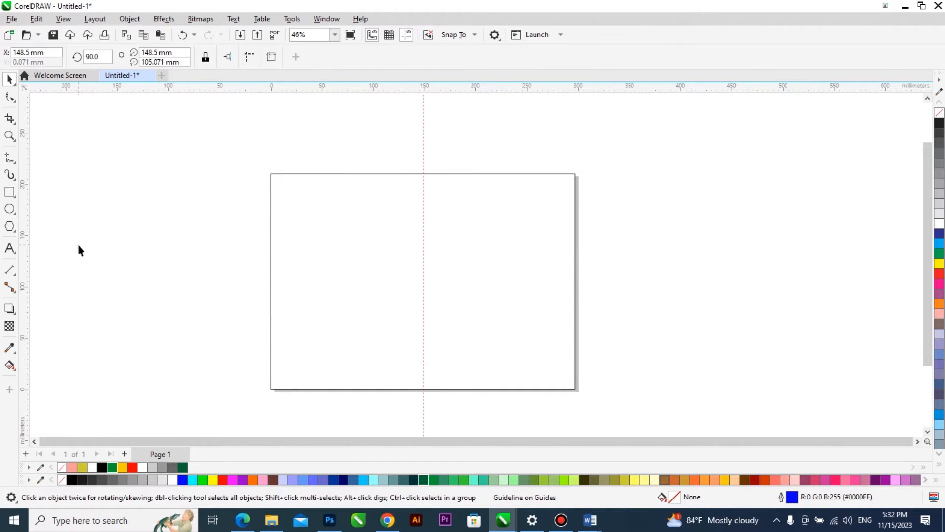
# Shrink the rectangle to the page's left half, 148.5 mm wide, and duplicate it onto the right half.
pyautogui.click(407, 302)
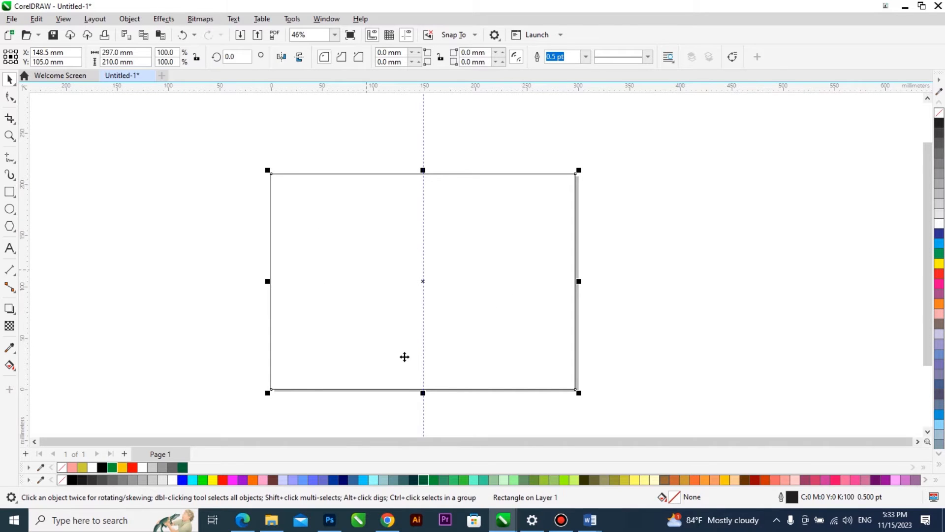
pyautogui.moveTo(538, 285); pyautogui.dragTo(423, 283)
pyautogui.moveTo(333, 280); pyautogui.dragTo(472, 263)
pyautogui.click(473, 263)
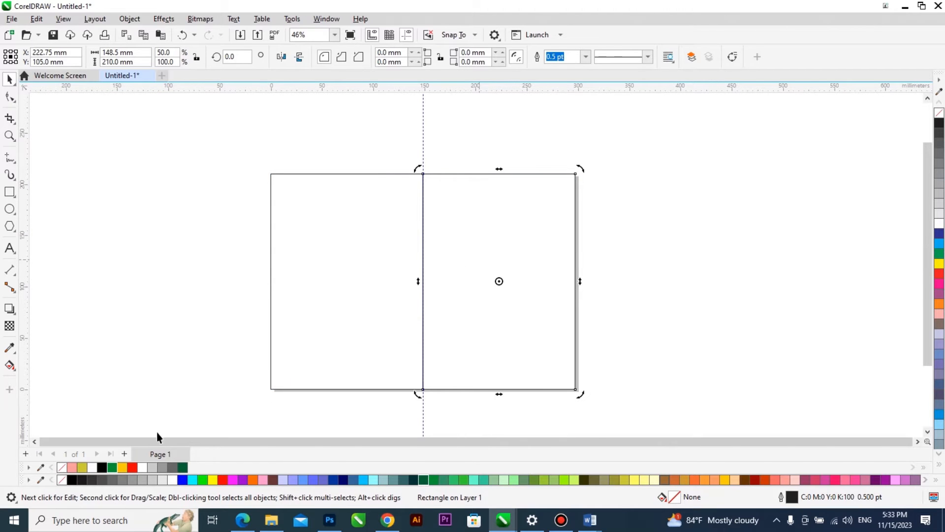
# Fill the right rectangle dark green and the left one 40% black, and remove the fill from both.
pyautogui.click(182, 467)
pyautogui.click(308, 362)
pyautogui.click(163, 467)
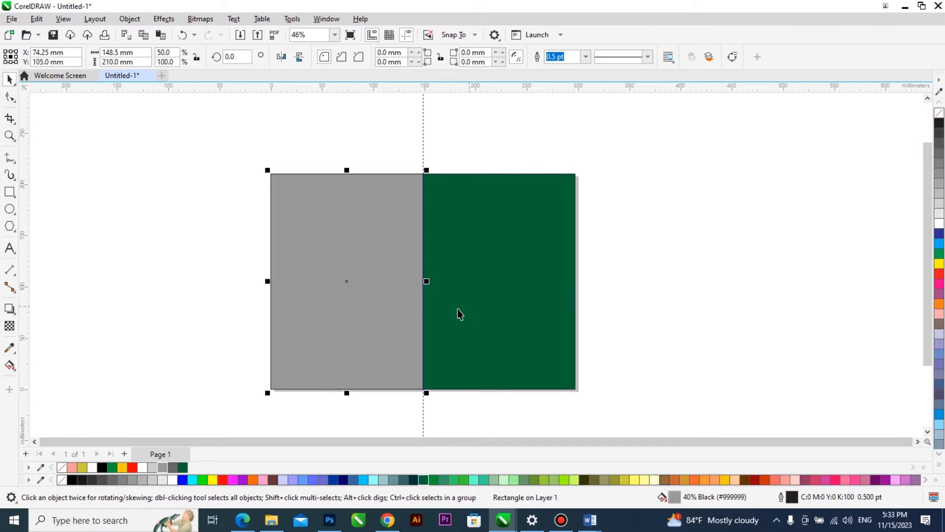
pyautogui.click(493, 285)
pyautogui.keyDown('shift'); pyautogui.click(365, 279); pyautogui.keyUp('shift')
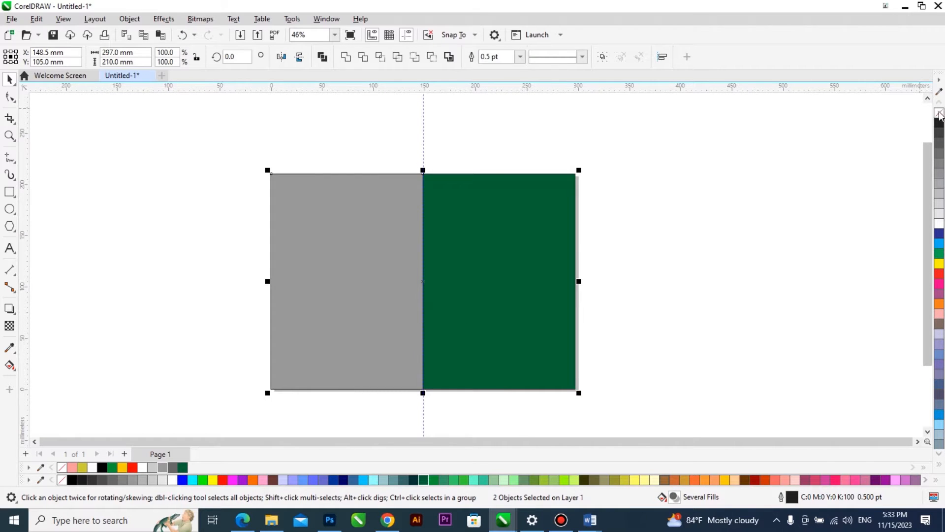
pyautogui.click(939, 112)
pyautogui.click(502, 238)
# Paste the copied book title as artistic text beside the page, maintaining fonts and formatting.
pyautogui.click(9, 248)
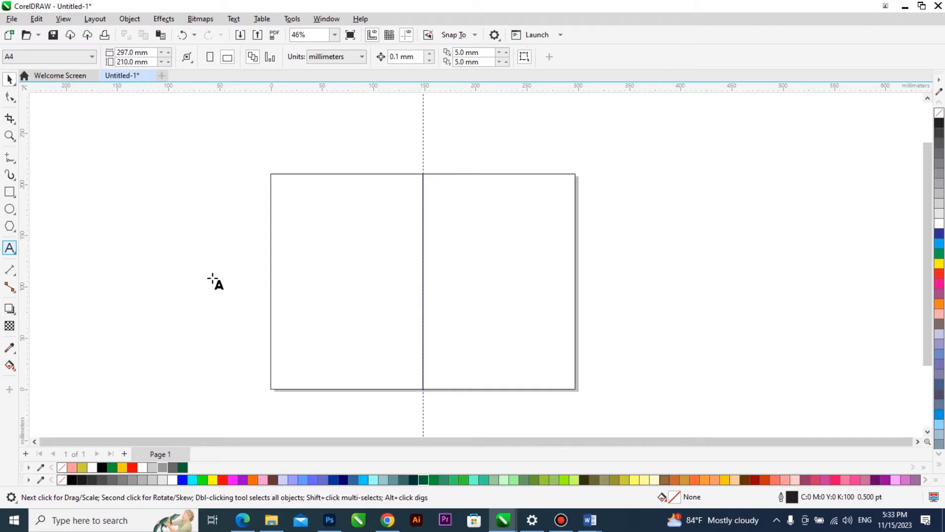
pyautogui.click(620, 277)
pyautogui.write('ACCESSING AND HARNESSING YOUR POTENTIAL')
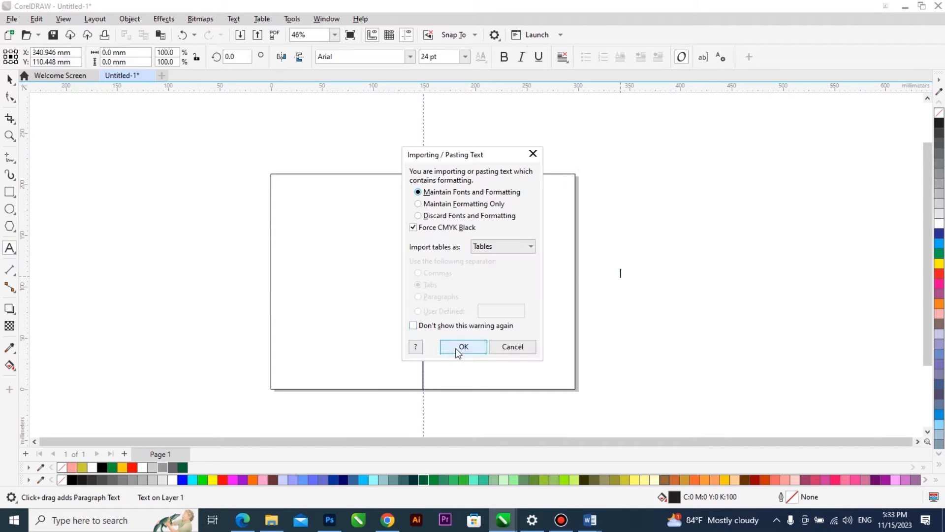
pyautogui.click(458, 348)
# Scale the title text down to about 93 mm wide and place it on the right half of the page.
pyautogui.hotkey('ctrl', 'space')
pyautogui.moveTo(785, 313); pyautogui.dragTo(670, 316)
pyautogui.moveTo(634, 278); pyautogui.dragTo(468, 284)
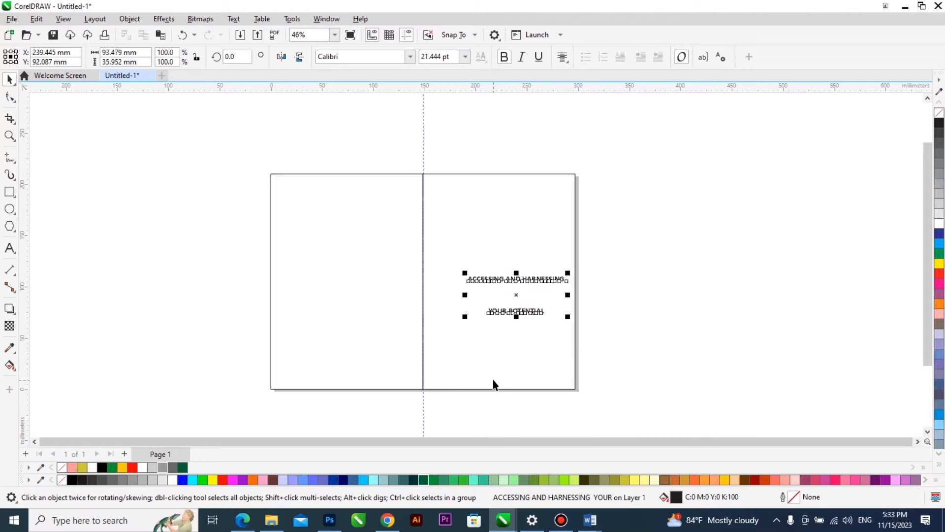
# Look at the forest landscape and padlock images in the Downloads folder and return to the cover design.
pyautogui.click(388, 520)
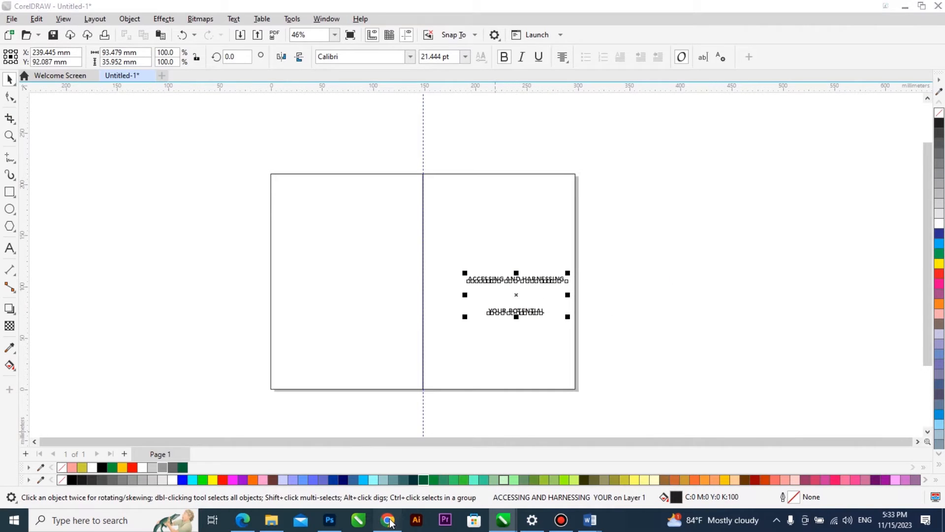
pyautogui.click(389, 521)
pyautogui.click(271, 520)
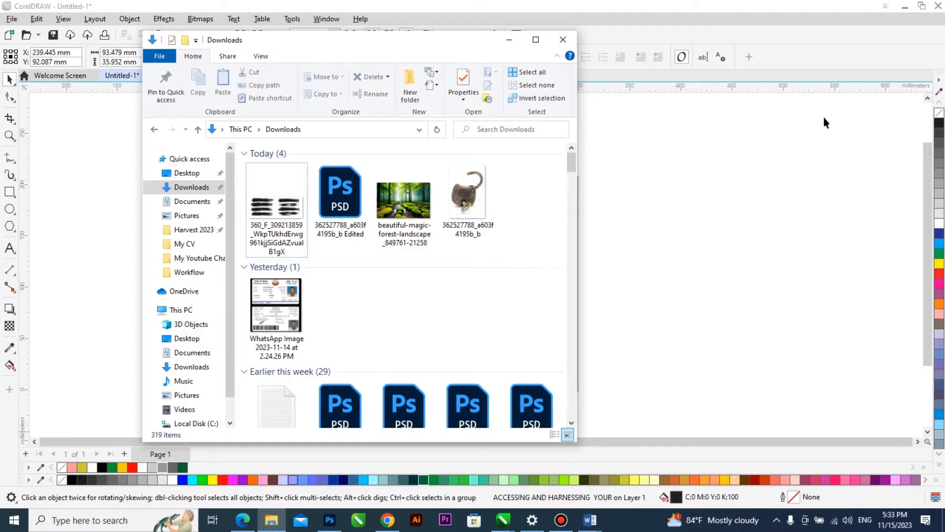
pyautogui.click(393, 206)
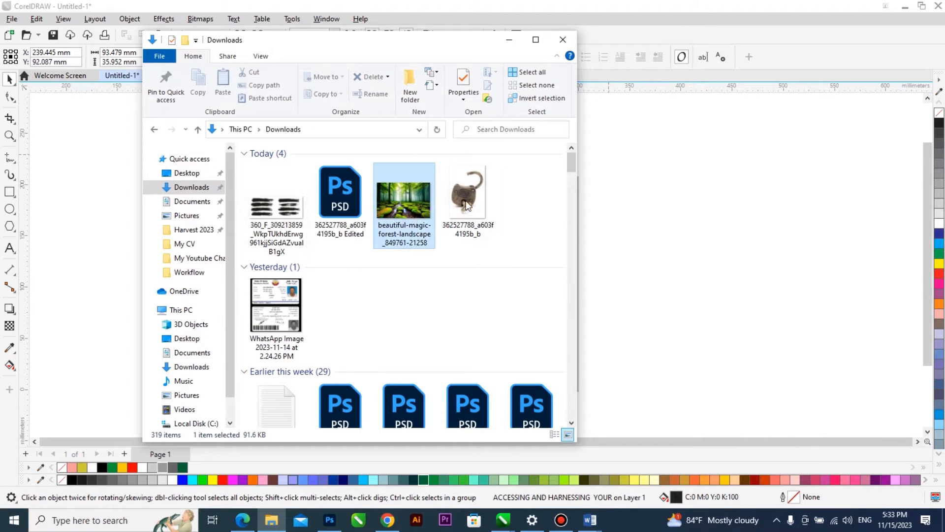
pyautogui.click(461, 202)
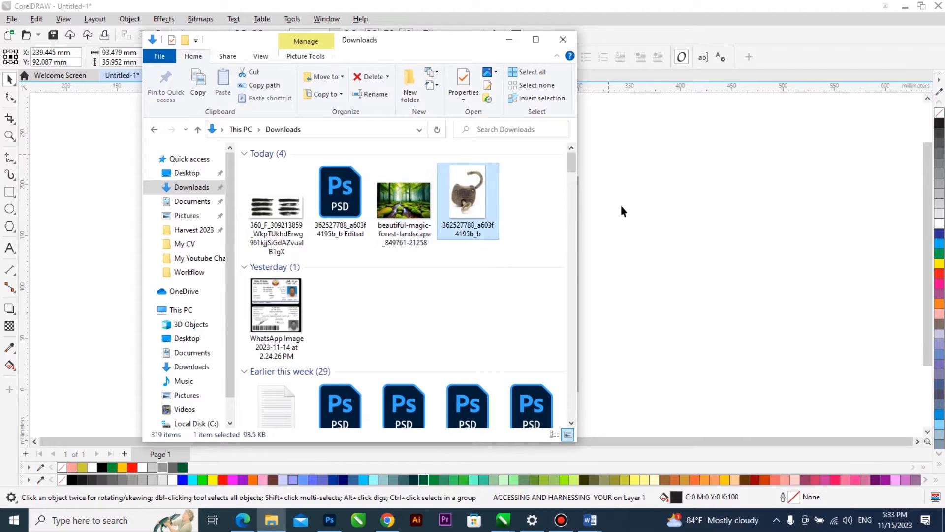
pyautogui.click(622, 211)
pyautogui.click(524, 286)
pyautogui.scroll(3, 526, 288)
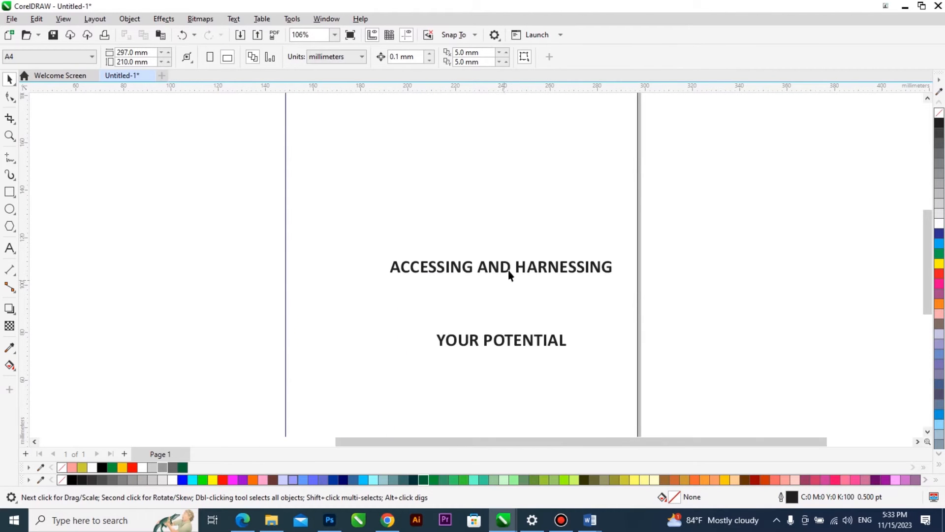
pyautogui.click(508, 270)
pyautogui.scroll(-3, 427, 310)
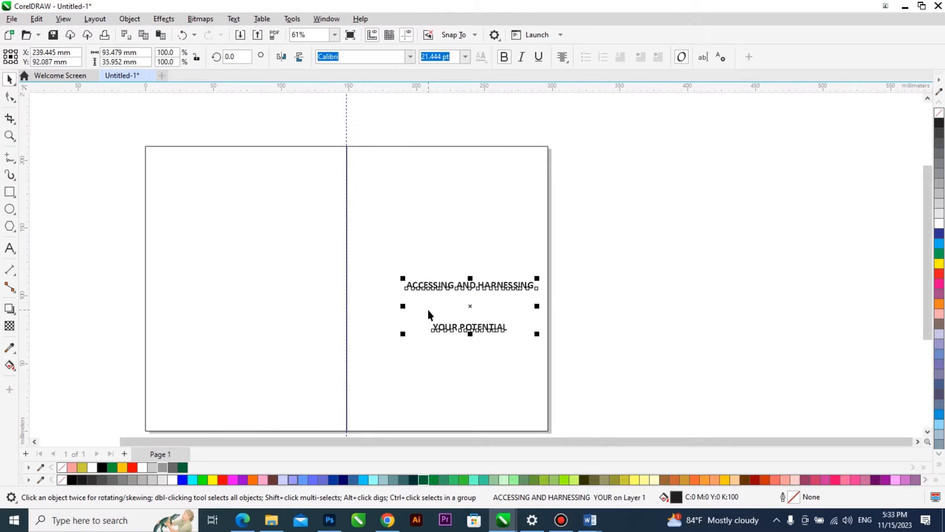
pyautogui.scroll(3, 427, 310)
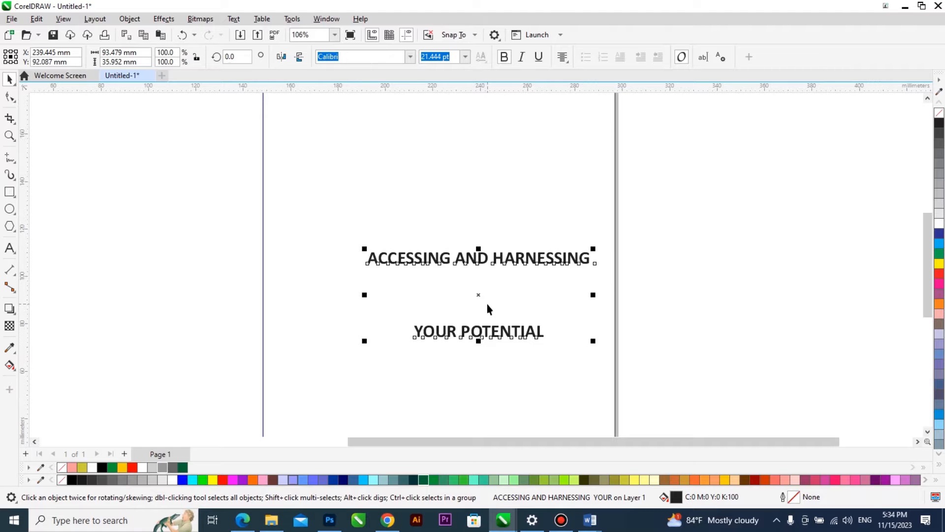
# Import the edited padlock PSD and the forest landscape image from Downloads, and move the forest image off the page to its right.
pyautogui.click(272, 520)
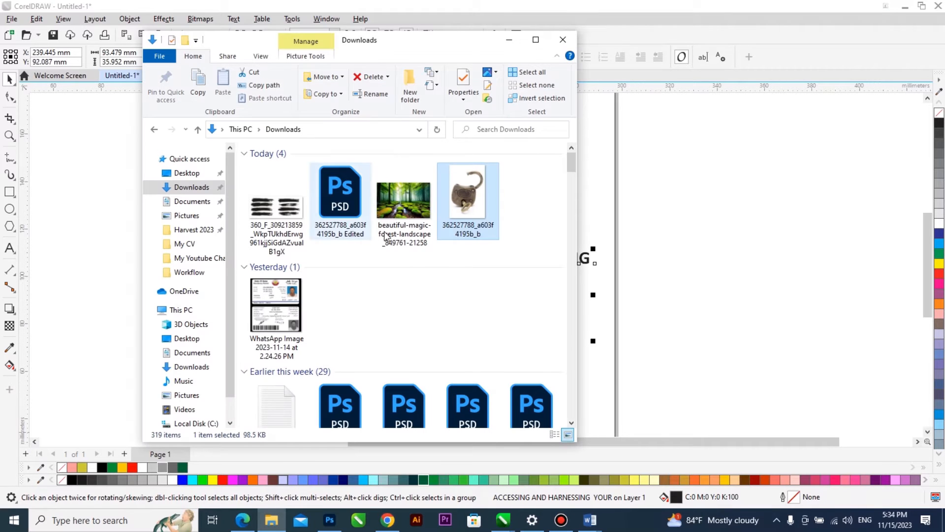
pyautogui.click(409, 203)
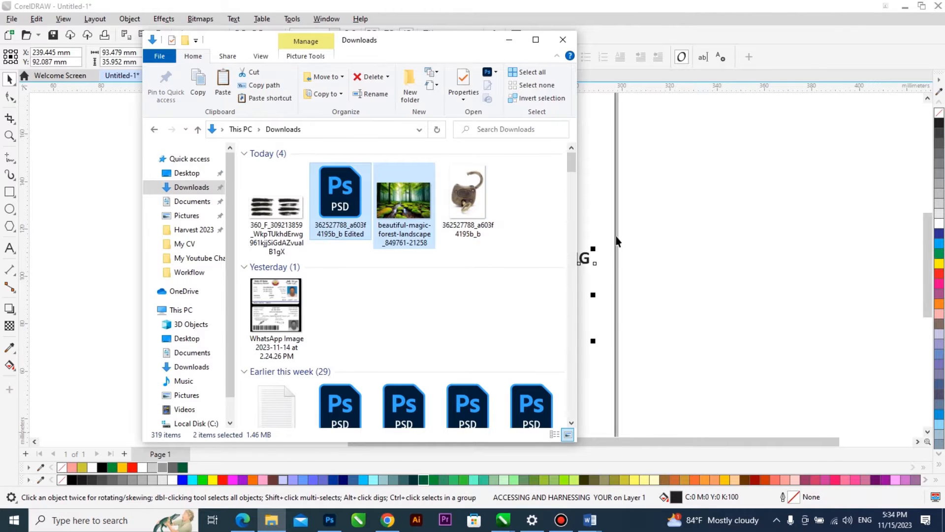
pyautogui.click(715, 252)
pyautogui.scroll(-3, 507, 248)
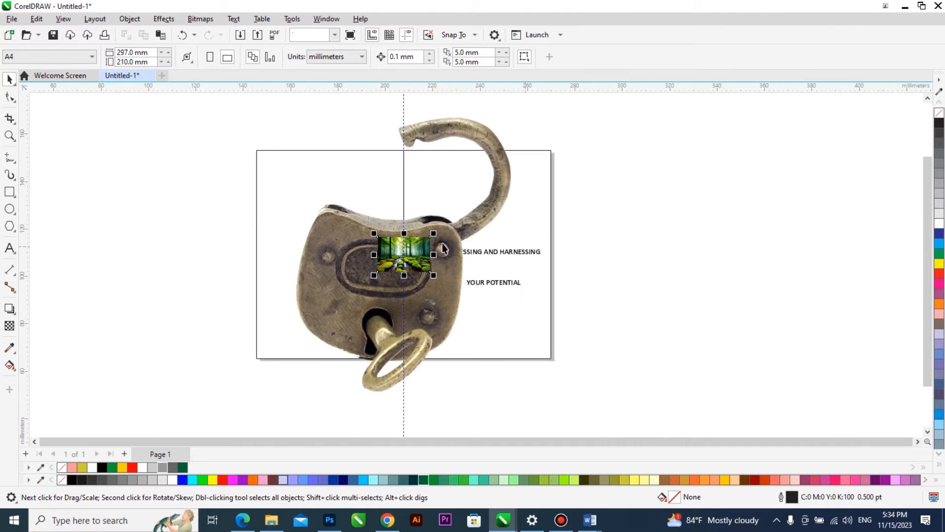
pyautogui.moveTo(423, 250); pyautogui.dragTo(629, 244)
# Scale the padlock image down to 19.6% about its centre, about 43 by 54 mm.
pyautogui.click(496, 187)
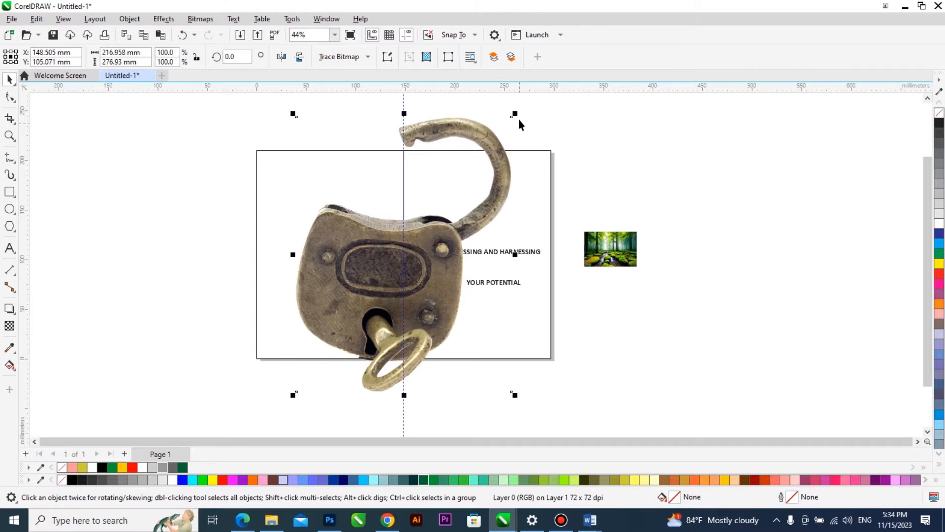
pyautogui.moveTo(492, 169); pyautogui.dragTo(443, 211)
pyautogui.scroll(3, 494, 256)
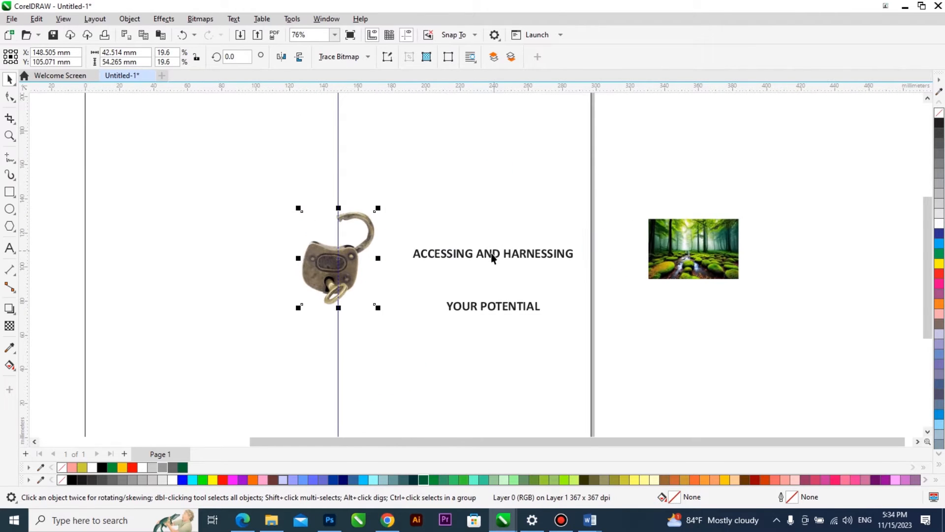
# Move the title text off the page beside the forest image and move the padlock to the centre of the right half of the page.
pyautogui.click(489, 254)
pyautogui.moveTo(489, 254); pyautogui.dragTo(645, 310)
pyautogui.click(454, 236)
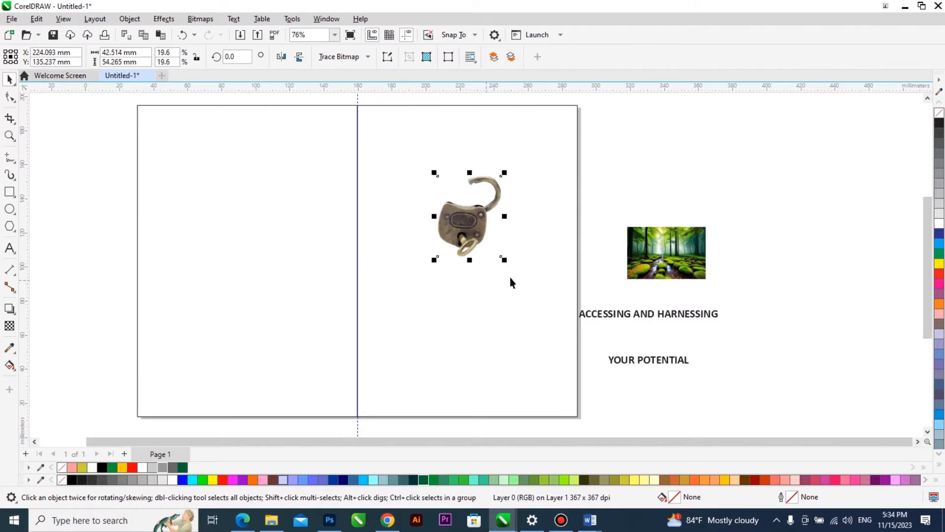
# PowerClip a copy of the forest image into the right-half rectangle, enlarge it to about 320 by 213 mm and centre it on the page.
pyautogui.scroll(-1, 511, 281)
pyautogui.moveTo(622, 258); pyautogui.dragTo(639, 237)
pyautogui.rightClick(639, 237)
pyautogui.moveTo(482, 309); pyautogui.dragTo(523, 249)
pyautogui.click(559, 285)
pyautogui.rightClick(523, 292)
pyautogui.doubleClick(514, 276)
pyautogui.click(519, 251)
pyautogui.press('p')
pyautogui.moveTo(415, 293); pyautogui.dragTo(625, 405)
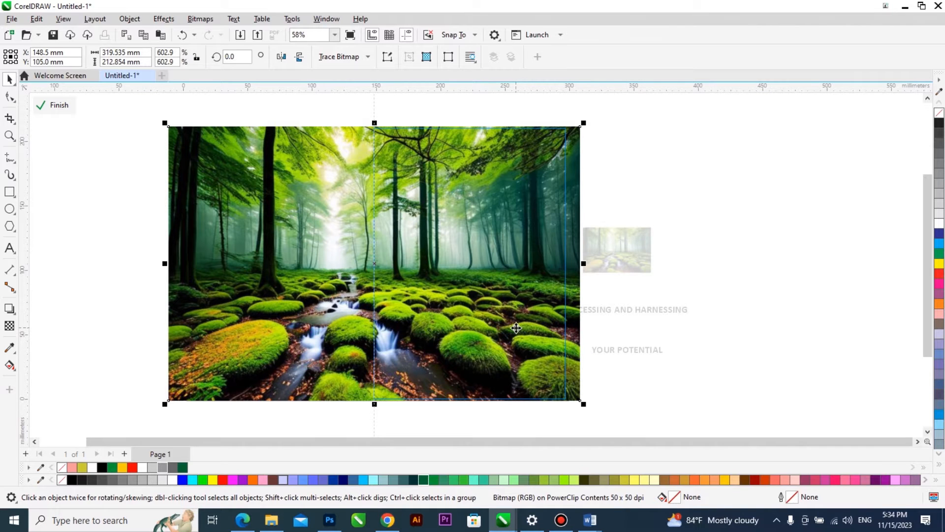
# Shift the clipped forest image right to about X 239 mm and trim both sides until it is about 165 mm wide, slightly overlapping the frame.
pyautogui.moveTo(453, 289); pyautogui.dragTo(569, 285)
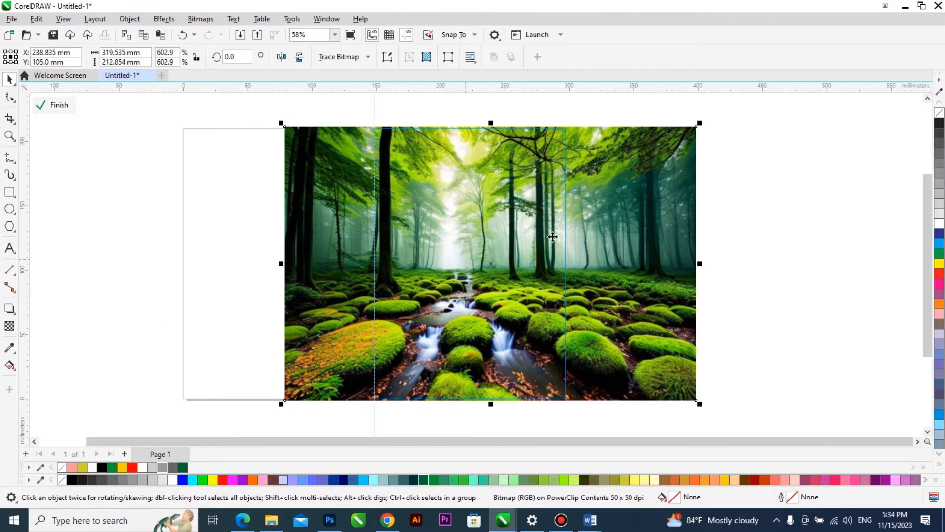
pyautogui.click(6, 97)
pyautogui.moveTo(713, 118); pyautogui.dragTo(701, 401)
pyautogui.moveTo(618, 402); pyautogui.dragTo(577, 401)
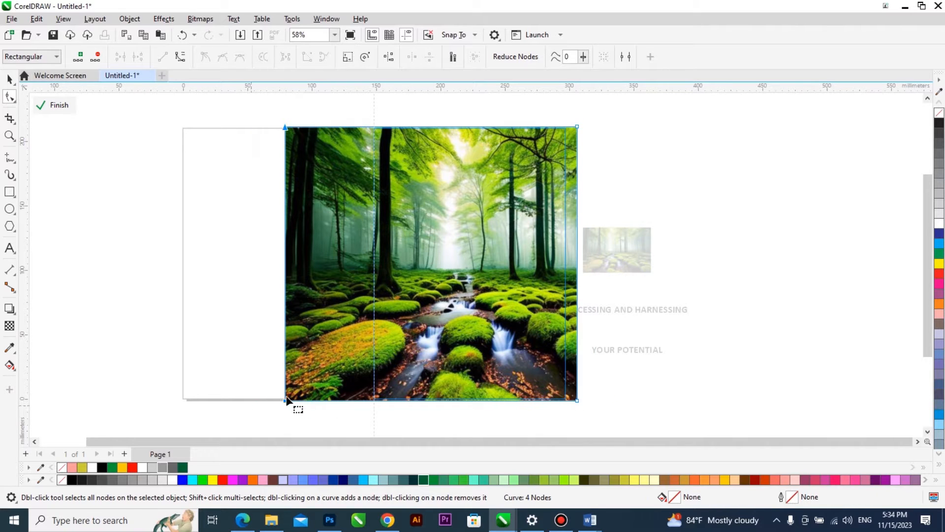
pyautogui.moveTo(301, 401); pyautogui.dragTo(368, 401)
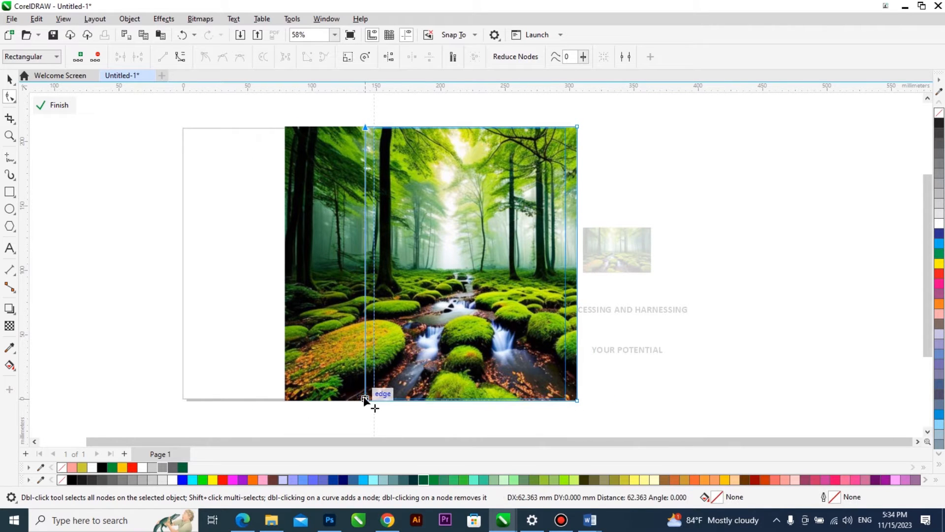
pyautogui.press('space')
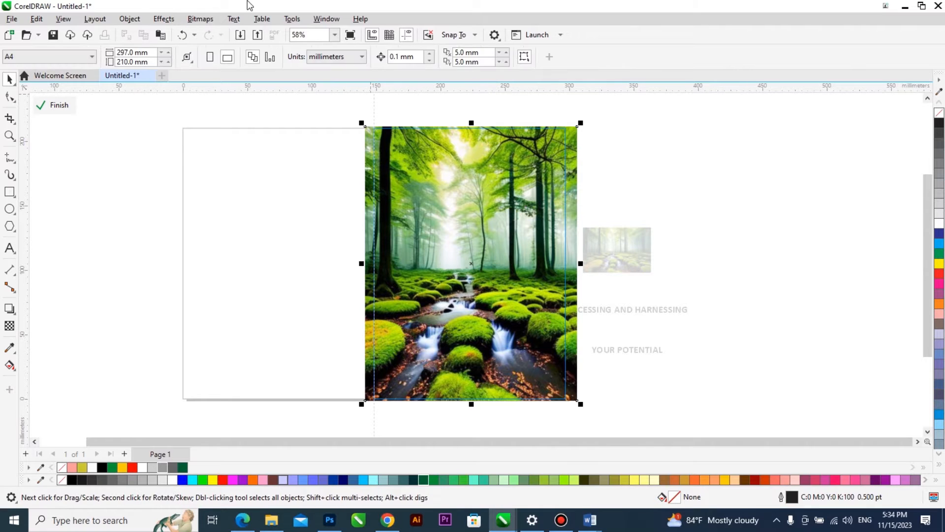
pyautogui.click(204, 22)
pyautogui.moveTo(275, 120)
pyautogui.click(345, 134)
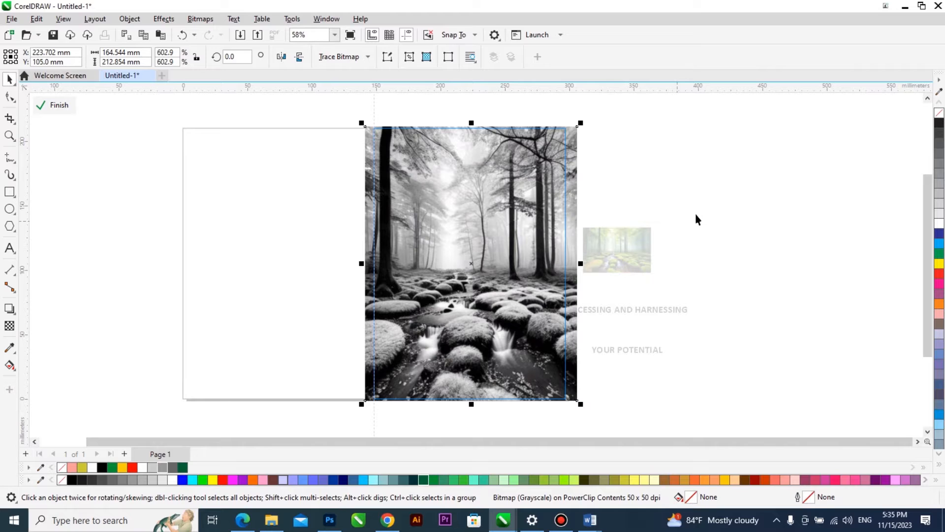
pyautogui.hotkey('ctrl', 'z')
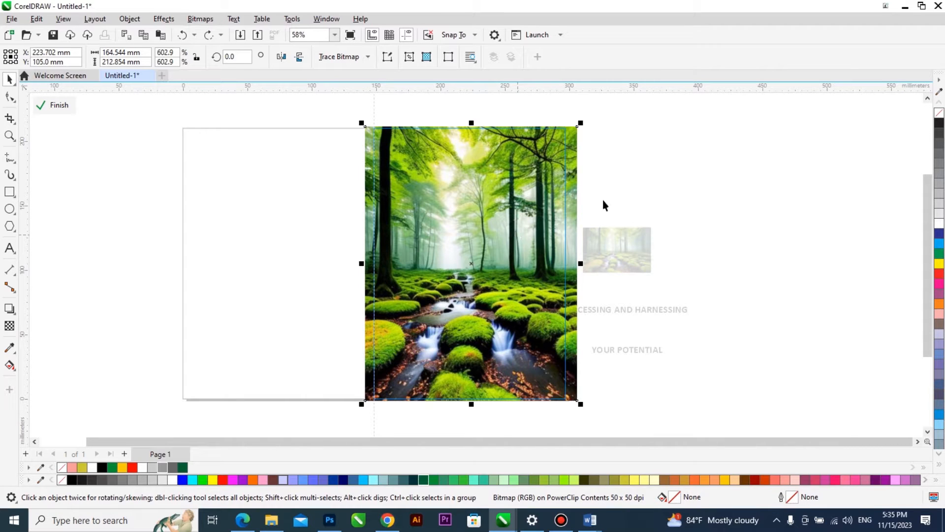
# Convert a duplicate of the trimmed forest image, stacked over the colour original, to grayscale.
pyautogui.click(197, 20)
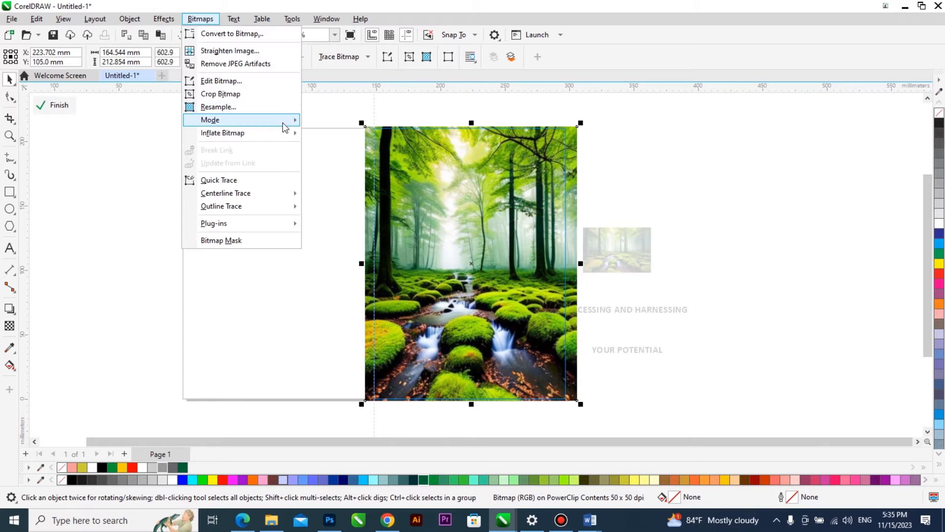
pyautogui.moveTo(286, 122)
pyautogui.click(337, 132)
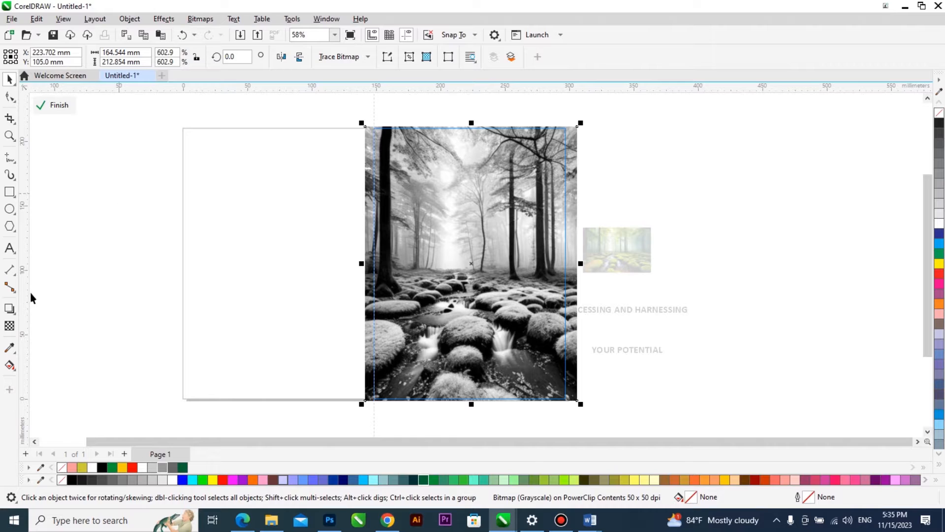
# Apply a vertical fountain transparency to the grayscale forest copy, opaque in the treetops and fading into the colour image around the mossy ground.
pyautogui.click(10, 325)
pyautogui.moveTo(472, 121); pyautogui.dragTo(472, 280)
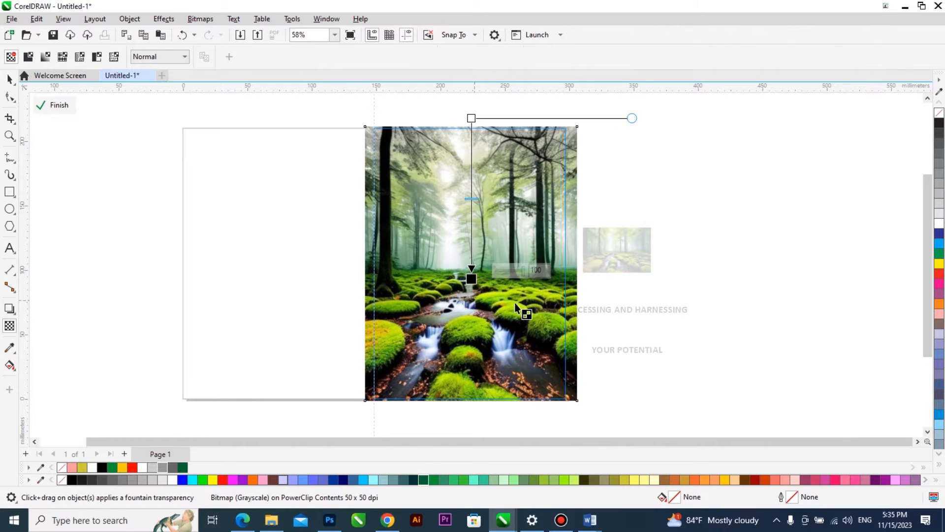
pyautogui.moveTo(471, 118); pyautogui.dragTo(472, 160)
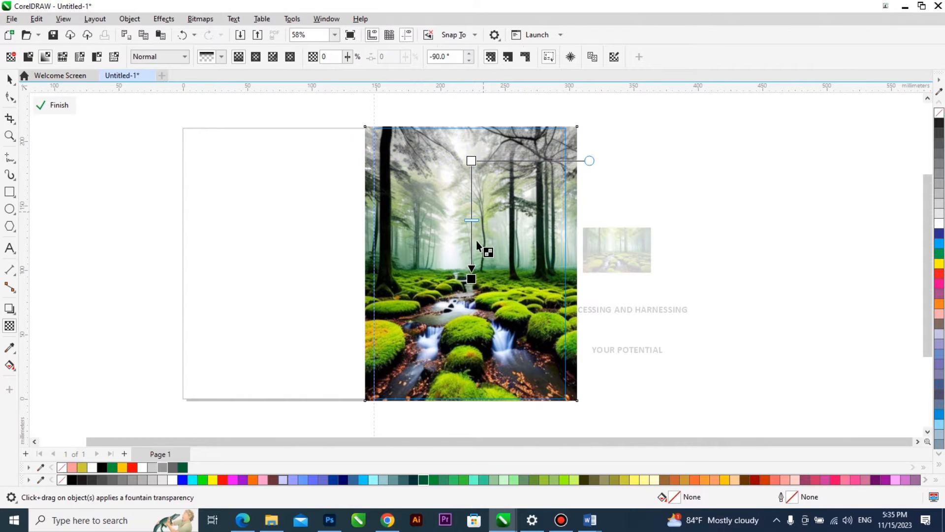
pyautogui.moveTo(472, 258); pyautogui.dragTo(473, 308)
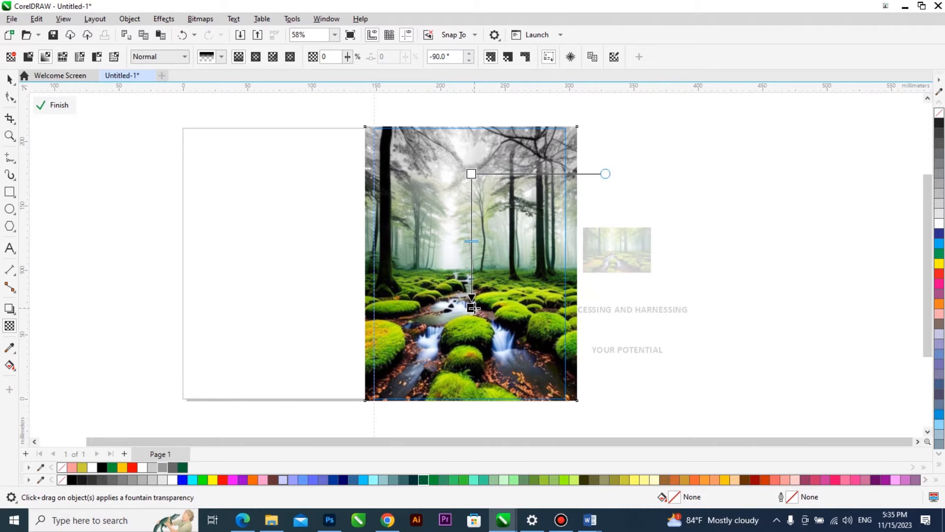
pyautogui.press('space')
pyautogui.scroll(2, 481, 148)
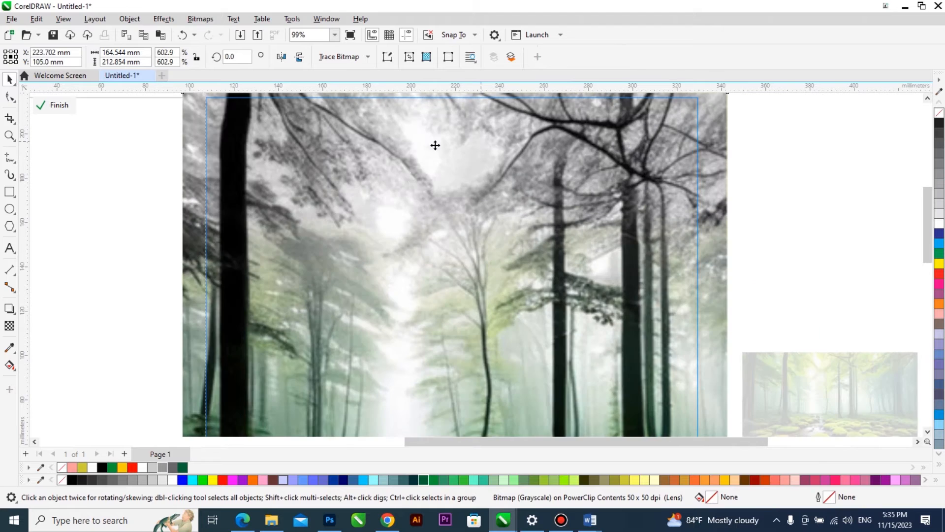
pyautogui.scroll(-3, 486, 189)
pyautogui.click(574, 348)
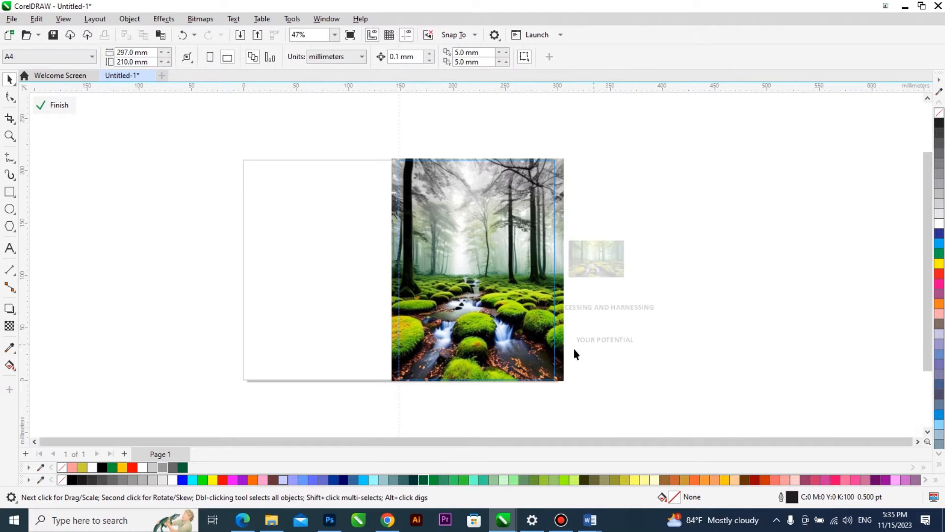
# Draw a rectangle about 169 by 99 mm over the lower half of the forest image and give it an upward-fading fountain transparency.
pyautogui.scroll(1, 574, 348)
pyautogui.click(9, 192)
pyautogui.moveTo(361, 388); pyautogui.dragTo(571, 263)
pyautogui.click(10, 325)
pyautogui.moveTo(476, 367); pyautogui.dragTo(478, 270)
pyautogui.moveTo(478, 366); pyautogui.dragTo(479, 392)
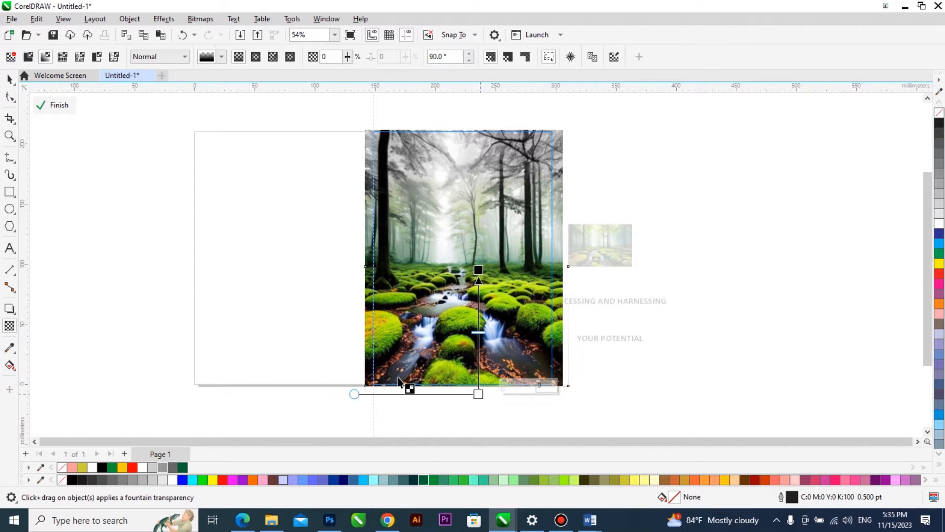
# Fill the faded rectangle with Grass Green (#009933) and finish editing the PowerClip contents.
pyautogui.click(9, 348)
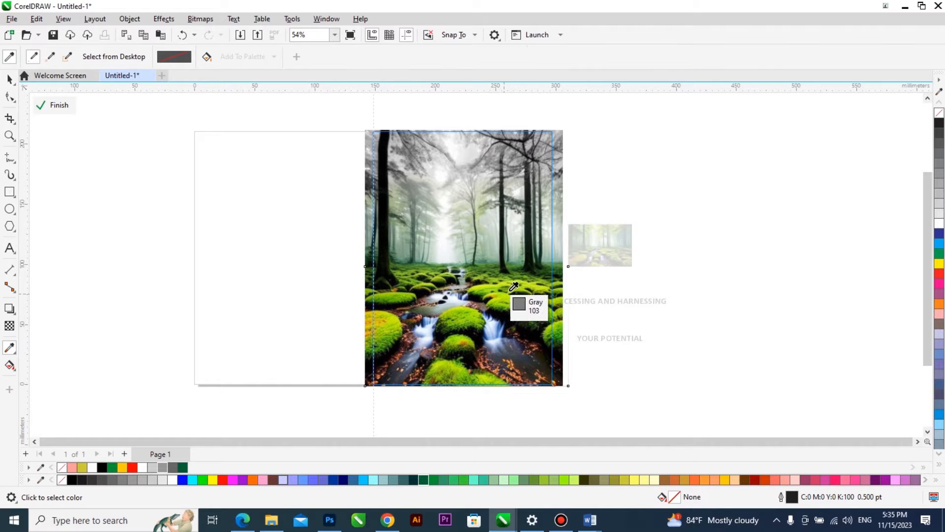
pyautogui.click(607, 303)
pyautogui.press('space')
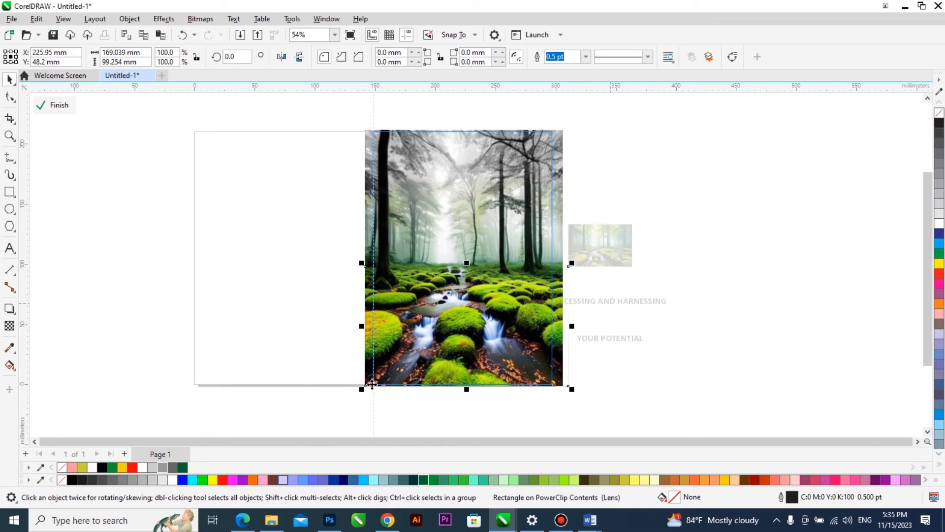
pyautogui.click(112, 468)
pyautogui.scroll(5, 611, 265)
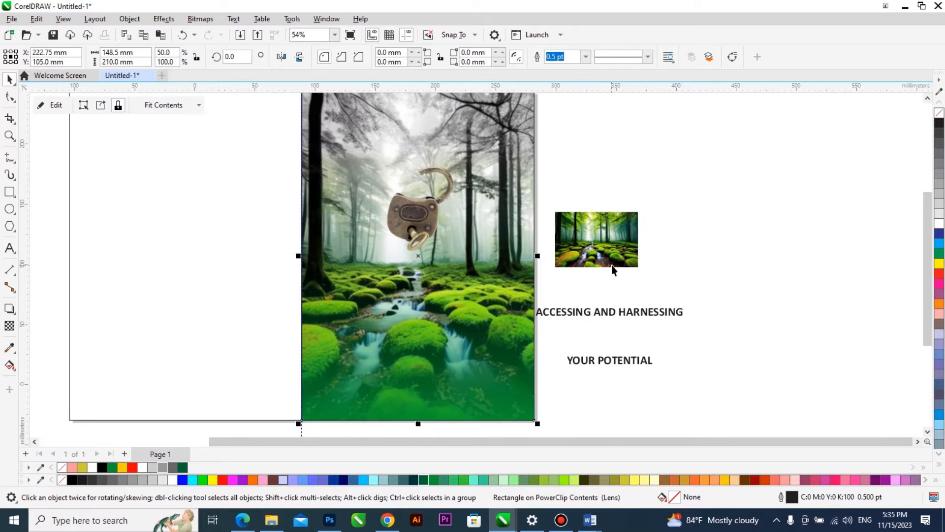
# Draw a swatch rectangle about 13 by 9 mm below the off-page forest image and fill it with the yellow-green (#ABD300) sampled from the moss.
pyautogui.scroll(2, 610, 256)
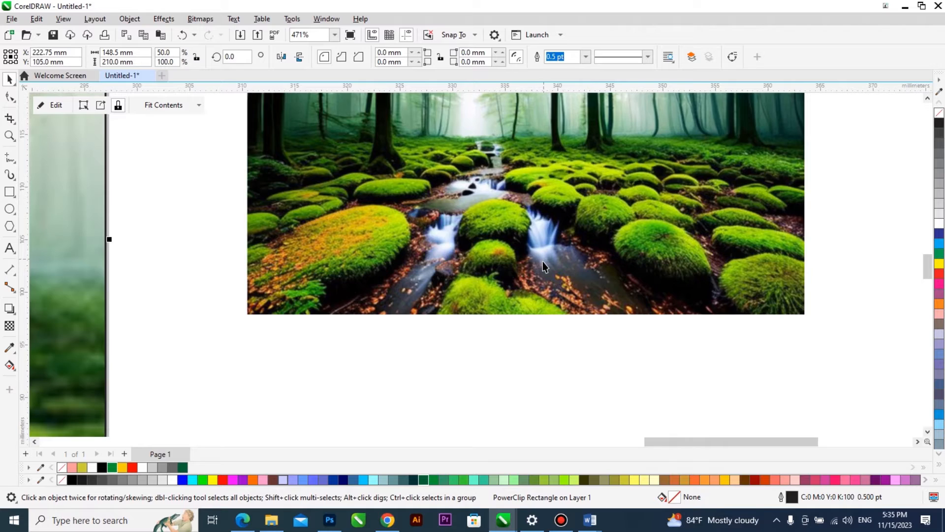
pyautogui.scroll(-1, 542, 259)
pyautogui.click(10, 194)
pyautogui.moveTo(438, 323); pyautogui.dragTo(495, 361)
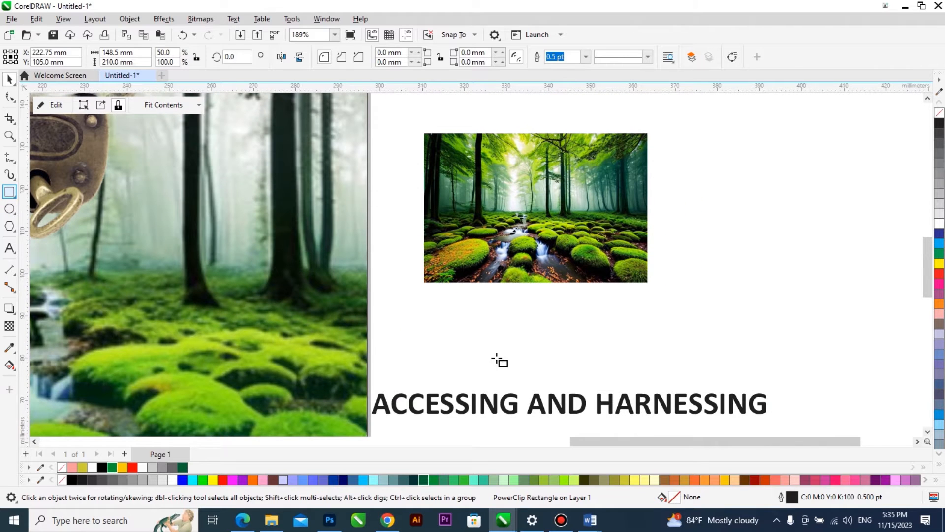
pyautogui.scroll(1, 521, 186)
pyautogui.click(10, 348)
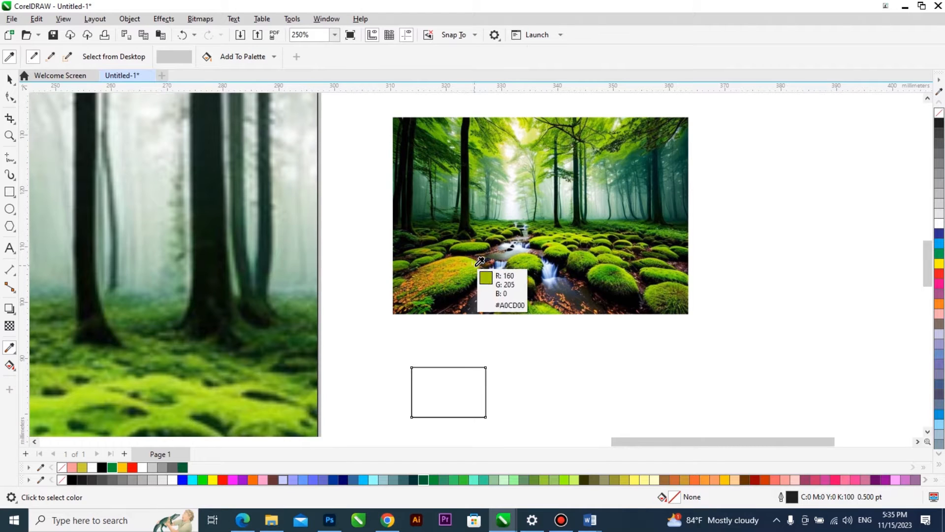
pyautogui.click(480, 261)
pyautogui.click(463, 388)
pyautogui.press('space')
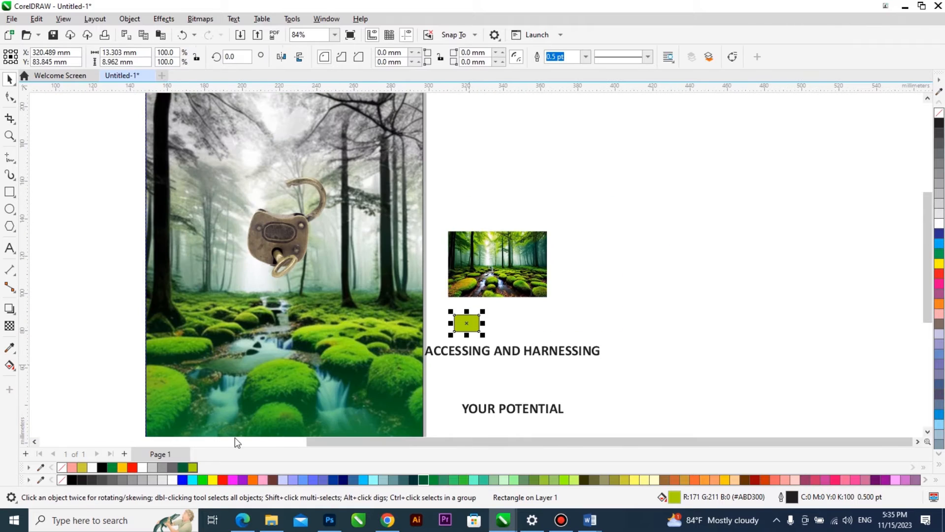
# Reopen the front-cover PowerClip contents and fill the faded lower rectangle with the sampled yellow-green (#ABD300).
pyautogui.doubleClick(277, 397)
pyautogui.click(261, 413)
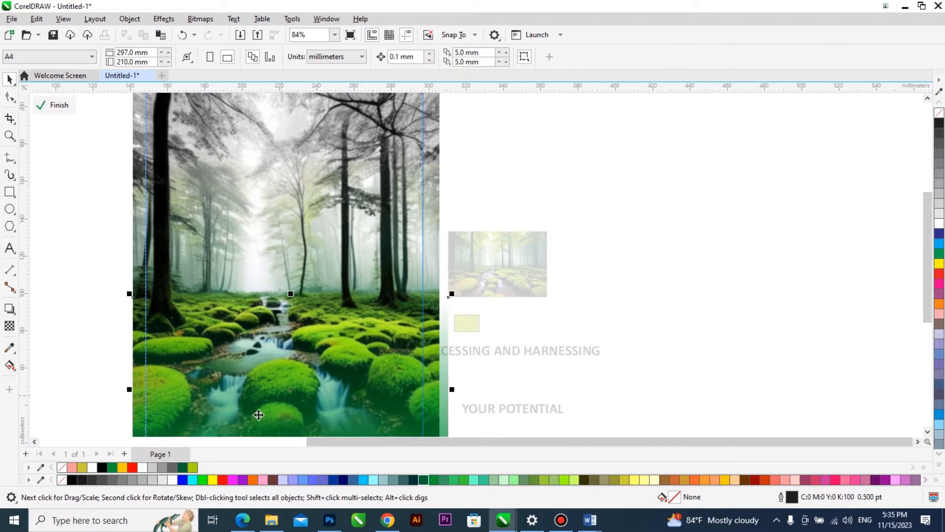
pyautogui.scroll(-1, 251, 406)
pyautogui.click(191, 469)
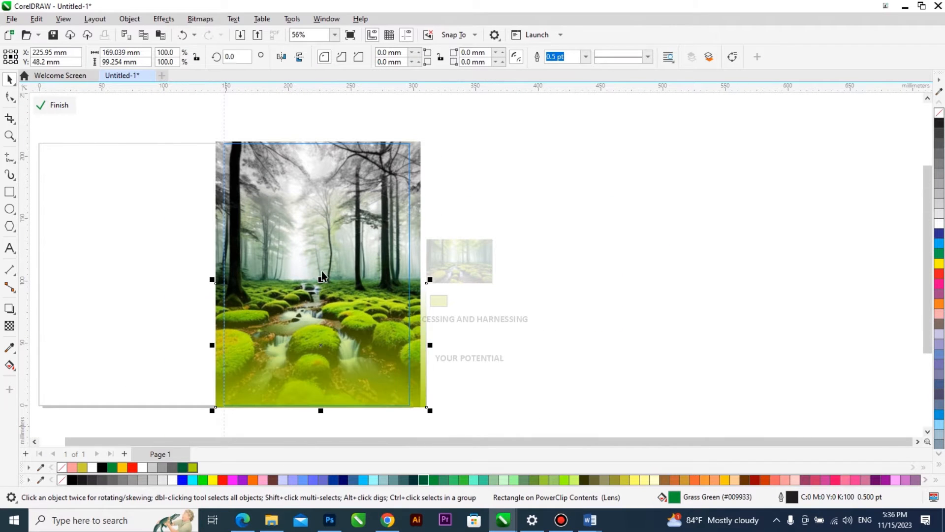
# Adjust the lower rectangle's fountain transparency to leave a solid green band at the cover's bottom, fading out near the start of the stream.
pyautogui.moveTo(333, 416); pyautogui.dragTo(321, 345)
pyautogui.moveTo(320, 279)
pyautogui.mouseDown()
pyautogui.moveTo(320, 229)
pyautogui.moveTo(320, 283)
pyautogui.mouseUp()
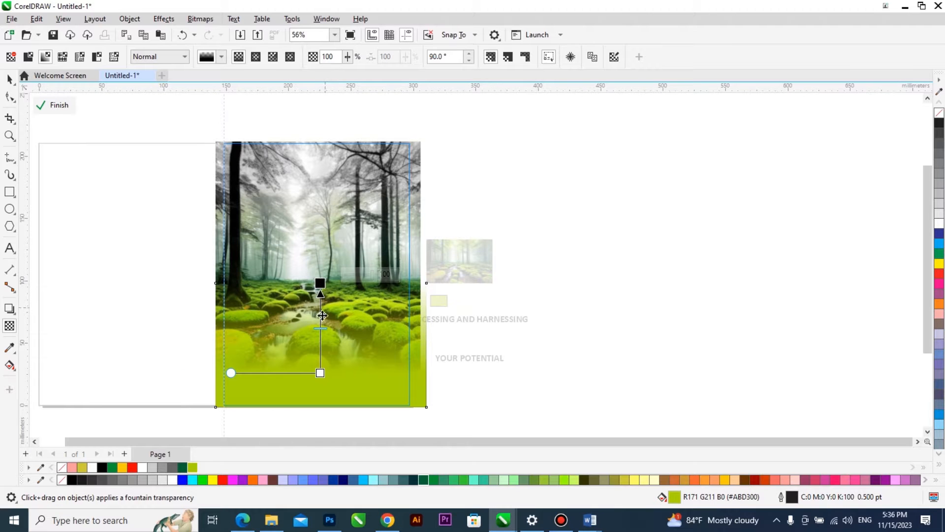
pyautogui.moveTo(321, 374); pyautogui.dragTo(321, 387)
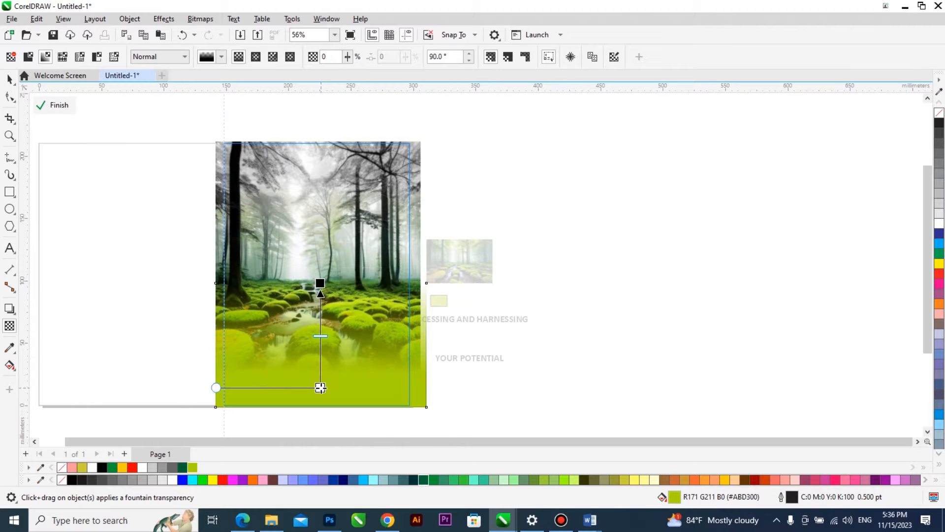
pyautogui.press('space')
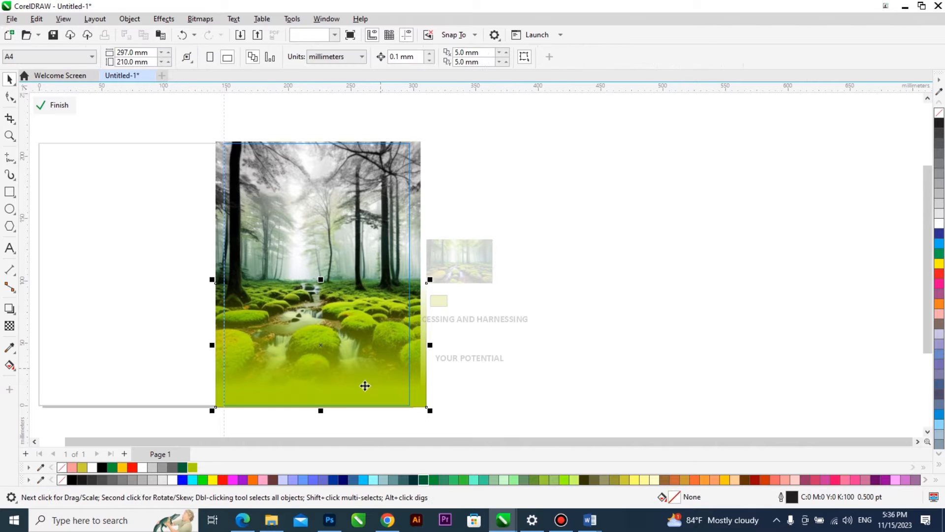
pyautogui.scroll(1, 340, 407)
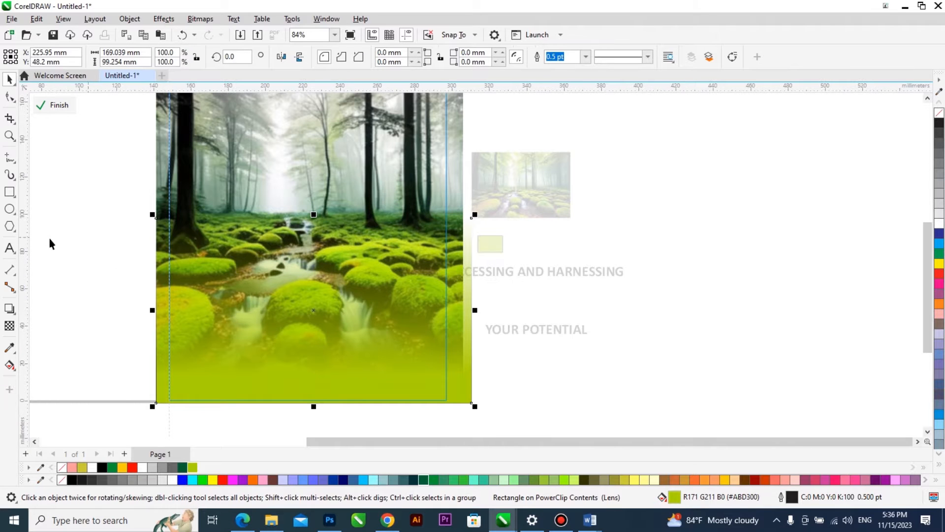
pyautogui.keyDown('ctrl'); pyautogui.click(625, 384); pyautogui.keyUp('ctrl')
# Finish editing the PowerClip contents and remove the outline from the front-cover frame.
pyautogui.scroll(-3, 440, 306)
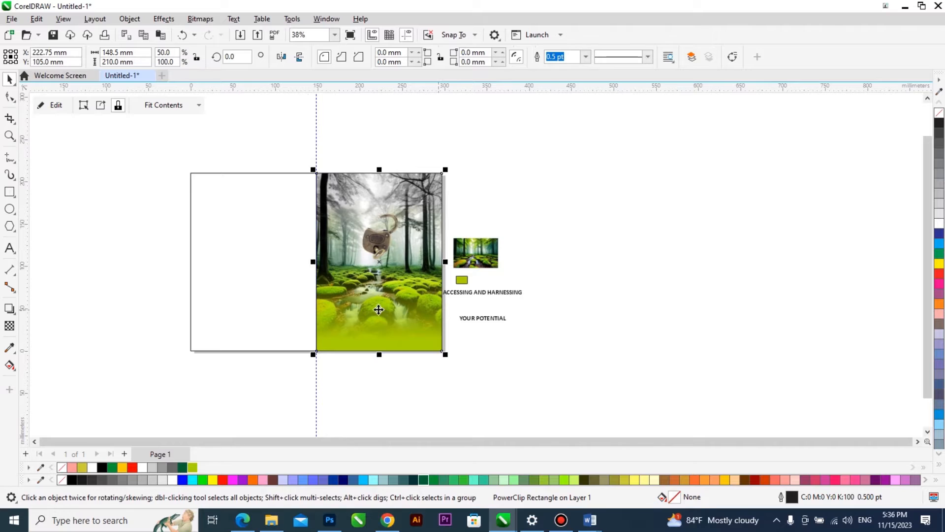
pyautogui.scroll(3, 378, 309)
pyautogui.rightClick(939, 114)
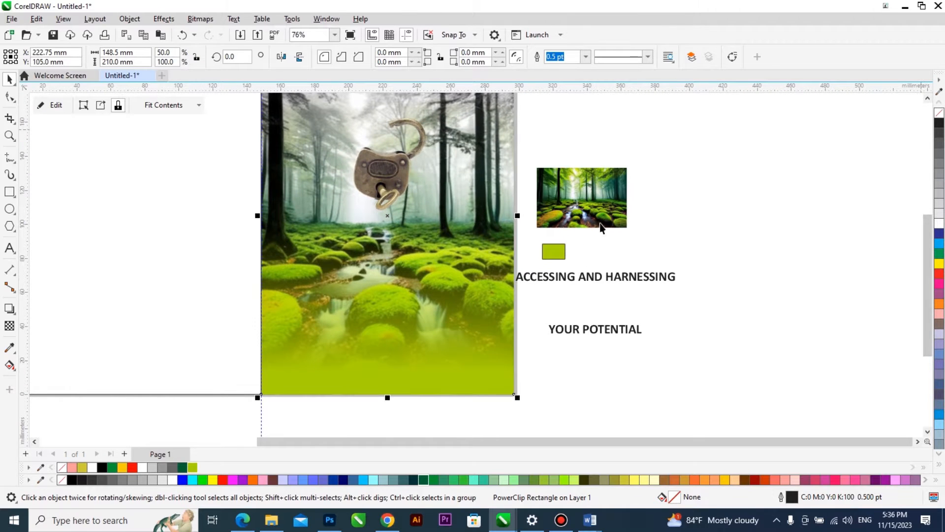
pyautogui.scroll(-2, 591, 232)
pyautogui.scroll(-1, 390, 285)
pyautogui.press('F2')
pyautogui.moveTo(627, 137); pyautogui.dragTo(302, 361)
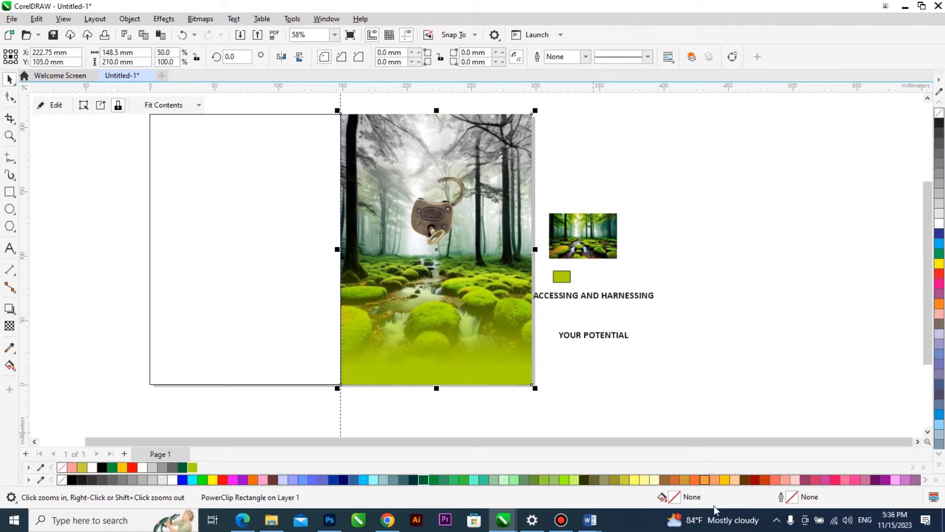
# Reopen the front-cover PowerClip contents, switch the lower green rectangle to a fountain fill, and choose its end colour for editing.
pyautogui.doubleClick(491, 358)
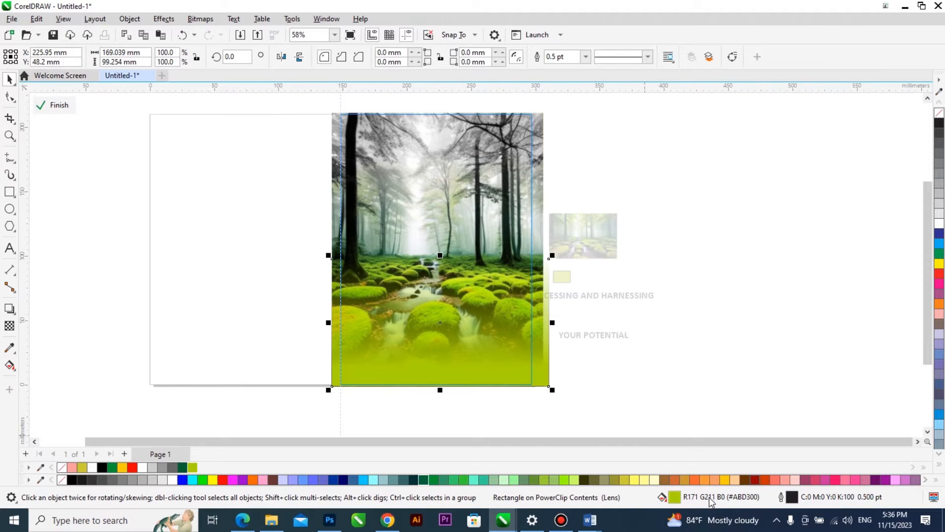
pyautogui.hotkey('shift', 'F11')
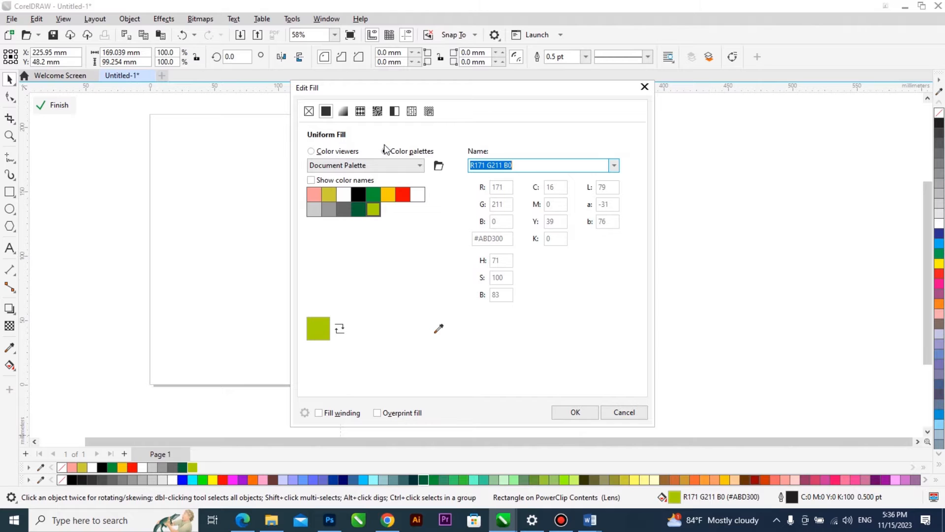
pyautogui.click(346, 112)
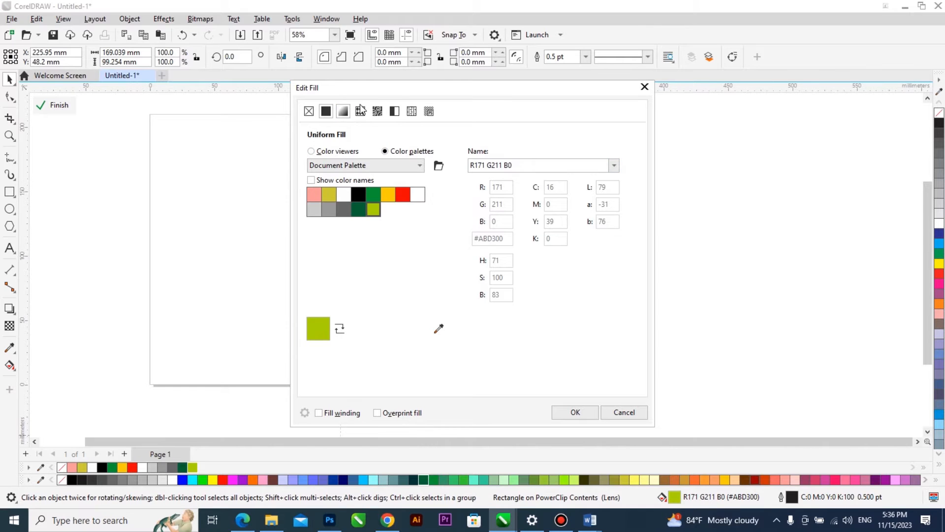
pyautogui.moveTo(400, 89); pyautogui.dragTo(542, 88)
pyautogui.click(593, 301)
pyautogui.moveTo(599, 90); pyautogui.dragTo(708, 89)
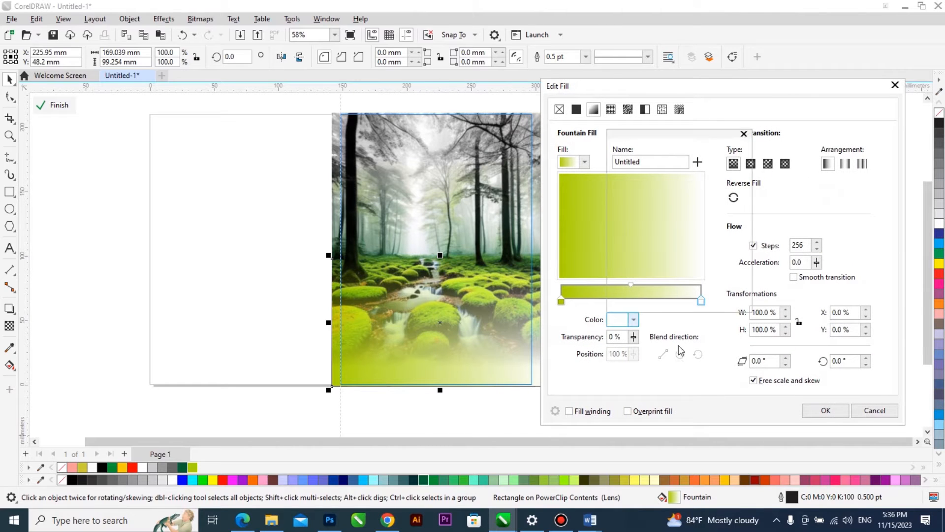
# Sample a moss green from the forest image as the fountain fill's end colour and turn the gradient vertical at about 92°.
pyautogui.click(722, 295)
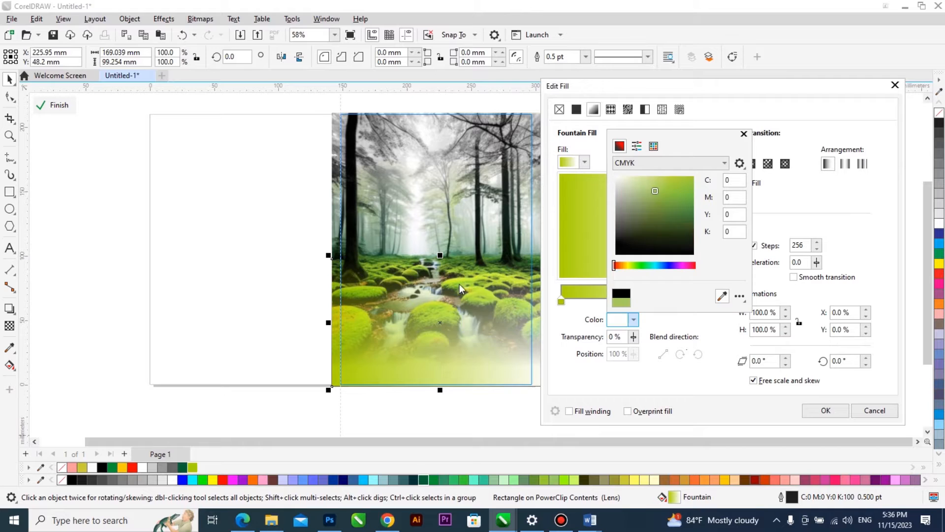
pyautogui.click(463, 280)
pyautogui.click(825, 412)
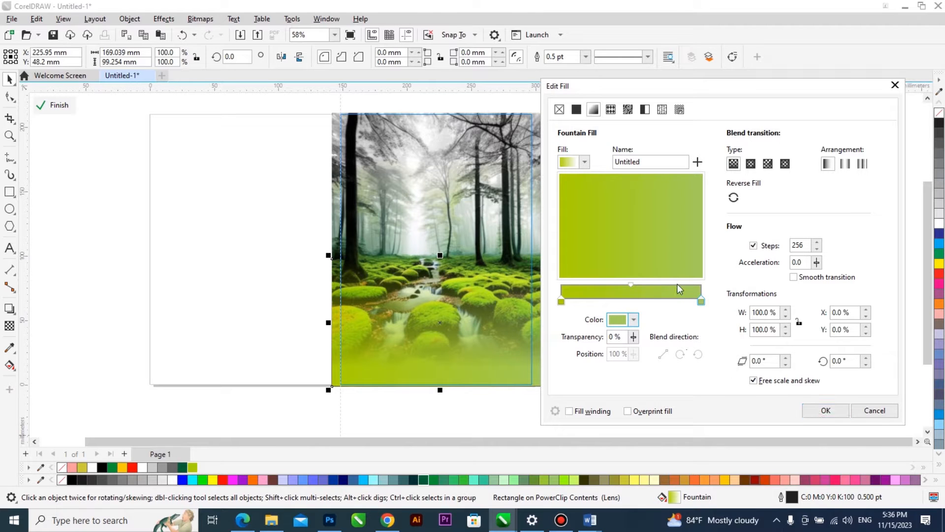
pyautogui.moveTo(662, 237); pyautogui.dragTo(627, 274)
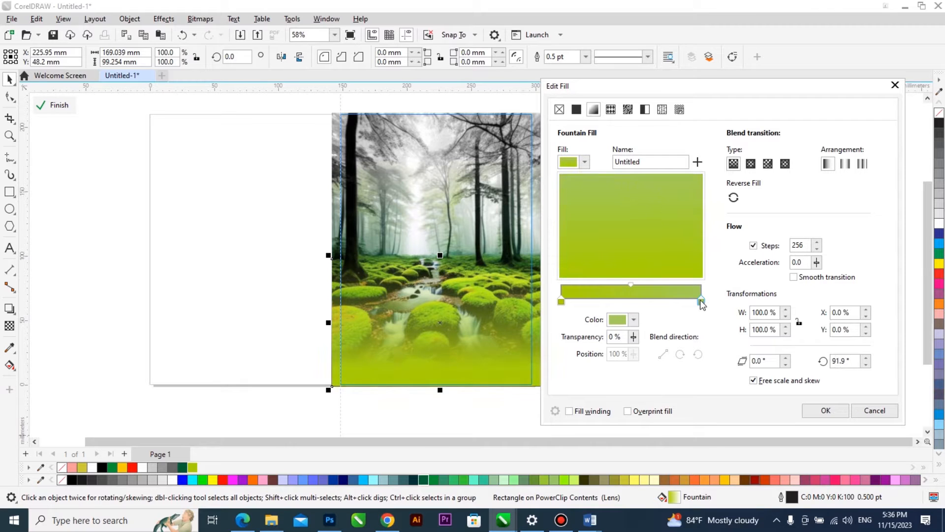
# Change the fountain fill's end colour to dark green #578A04 in RGB, apply it, and finish editing the front-cover contents.
pyautogui.click(635, 320)
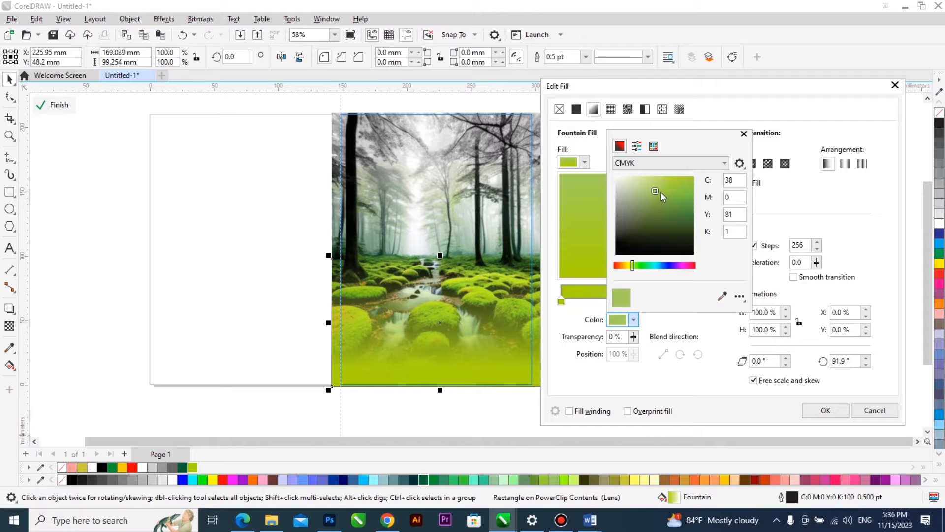
pyautogui.moveTo(663, 193); pyautogui.dragTo(665, 196)
pyautogui.click(649, 165)
pyautogui.click(647, 184)
pyautogui.click(649, 166)
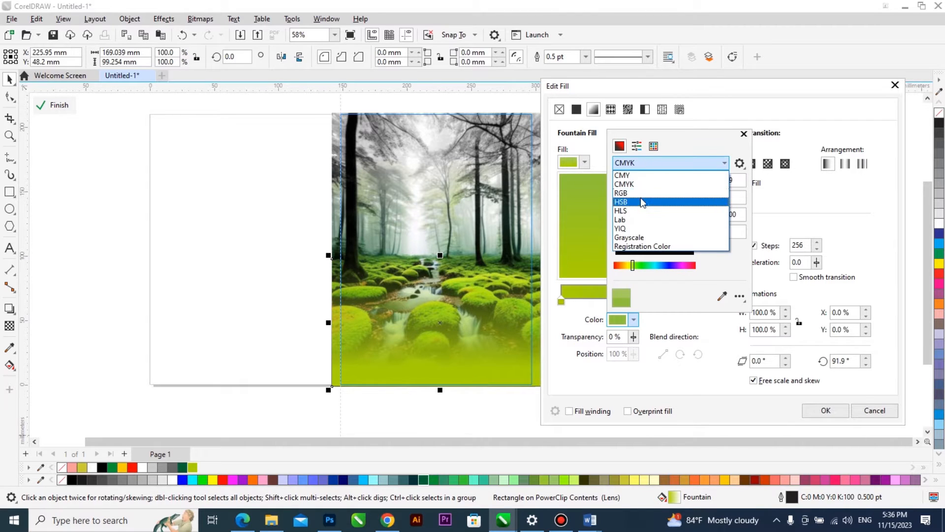
pyautogui.click(641, 193)
pyautogui.moveTo(689, 201); pyautogui.dragTo(692, 213)
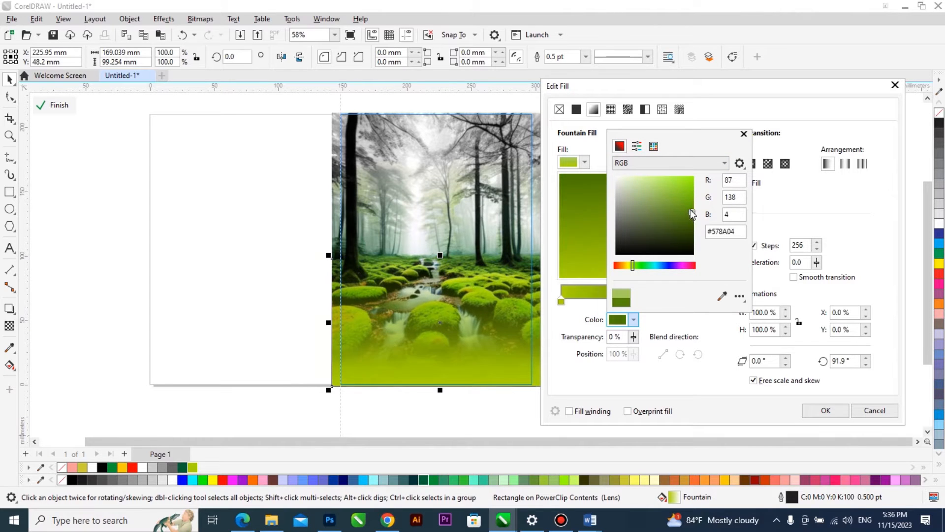
pyautogui.click(808, 411)
pyautogui.keyDown('ctrl'); pyautogui.click(642, 382); pyautogui.keyUp('ctrl')
pyautogui.scroll(-1, 378, 339)
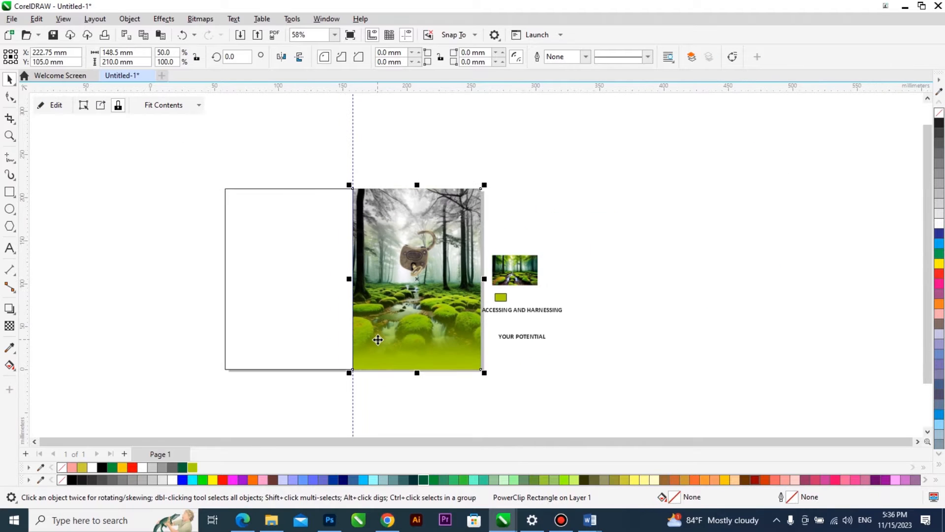
# Place the off-page forest image inside the empty back-cover frame and enlarge it to about 319 by 212 mm.
pyautogui.moveTo(587, 170); pyautogui.dragTo(151, 440)
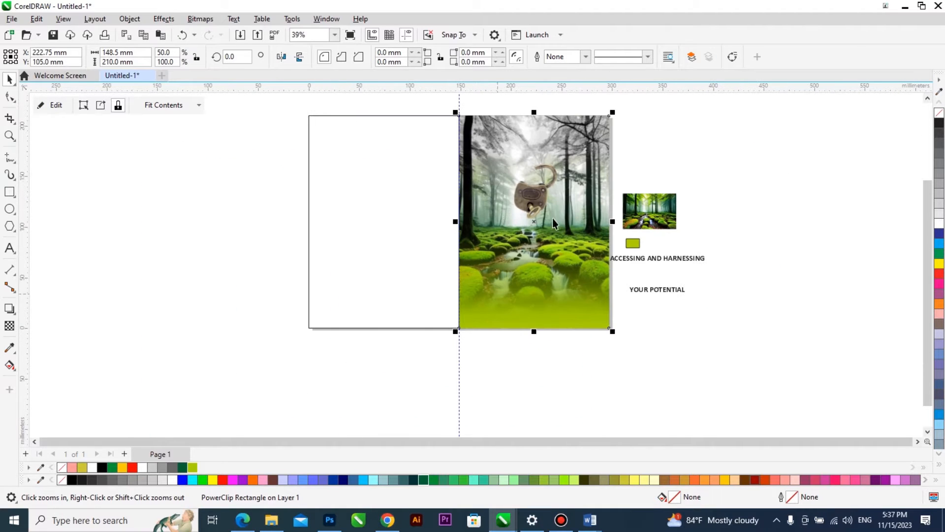
pyautogui.moveTo(620, 209); pyautogui.dragTo(475, 217)
pyautogui.click(412, 247)
pyautogui.doubleClick(412, 207)
pyautogui.moveTo(528, 274)
pyautogui.mouseDown()
pyautogui.moveTo(627, 368)
pyautogui.moveTo(520, 274)
pyautogui.mouseUp()
# Crop the back-cover forest image to about 159 mm wide, leaving it just past the cover's fold.
pyautogui.click(10, 96)
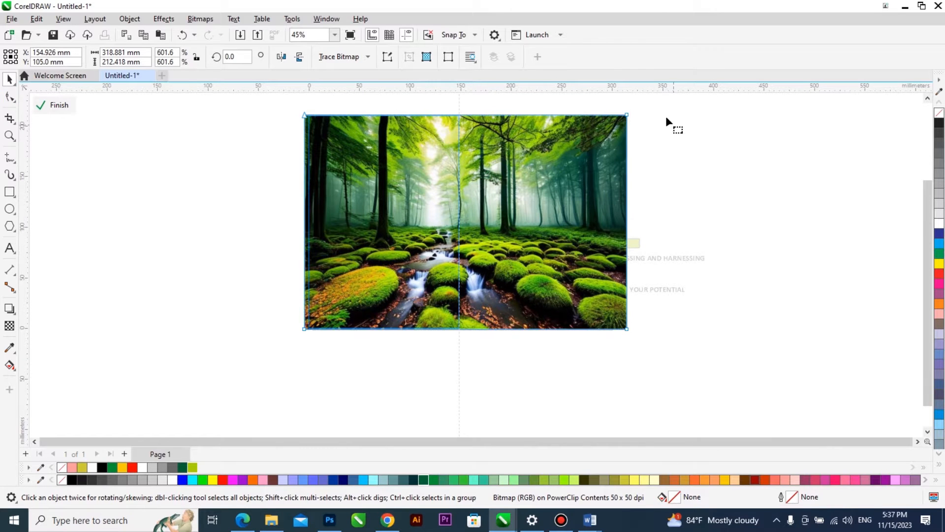
pyautogui.moveTo(627, 330); pyautogui.dragTo(465, 330)
pyautogui.press('space')
# Fade the back-cover image downward with a fountain transparency, and give its frame a yellow-green (#ABD300) fill without an outline.
pyautogui.scroll(-2, 380, 258)
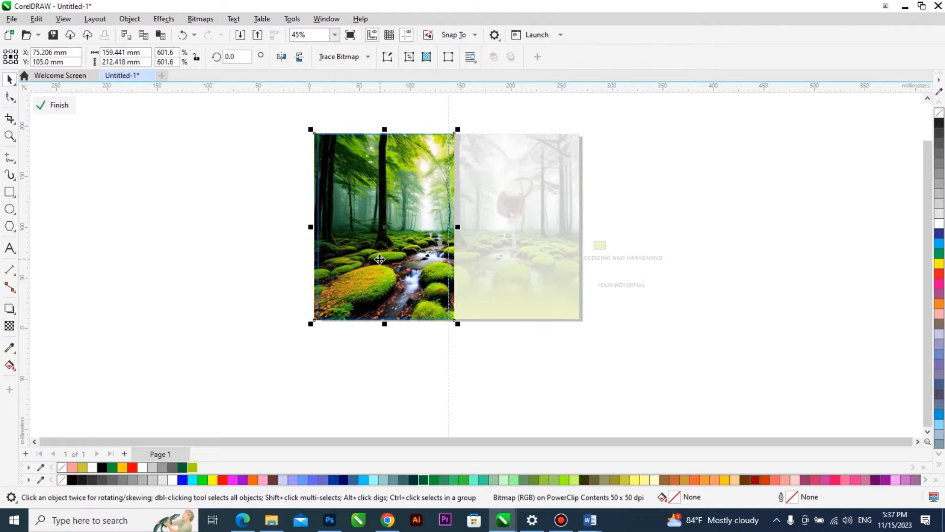
pyautogui.click(9, 326)
pyautogui.moveTo(378, 107); pyautogui.dragTo(379, 282)
pyautogui.moveTo(378, 106); pyautogui.dragTo(378, 65)
pyautogui.press('space')
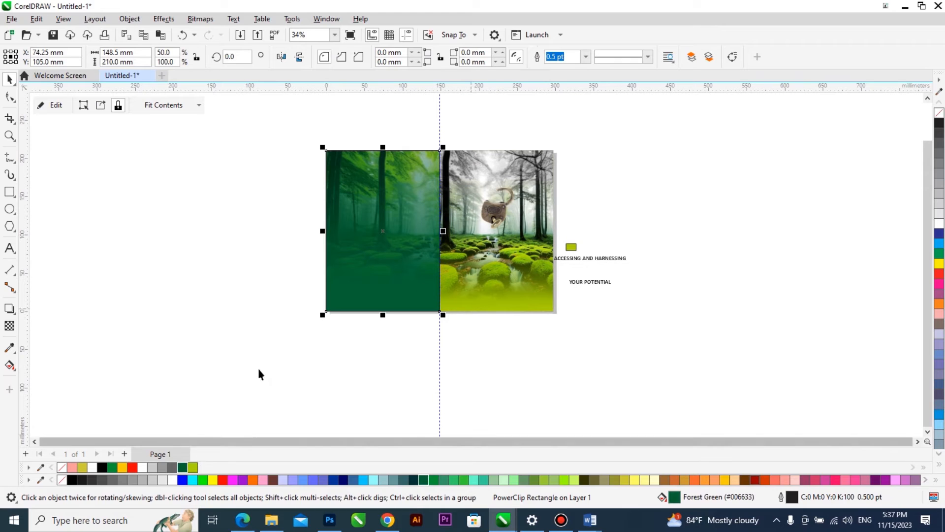
pyautogui.click(197, 466)
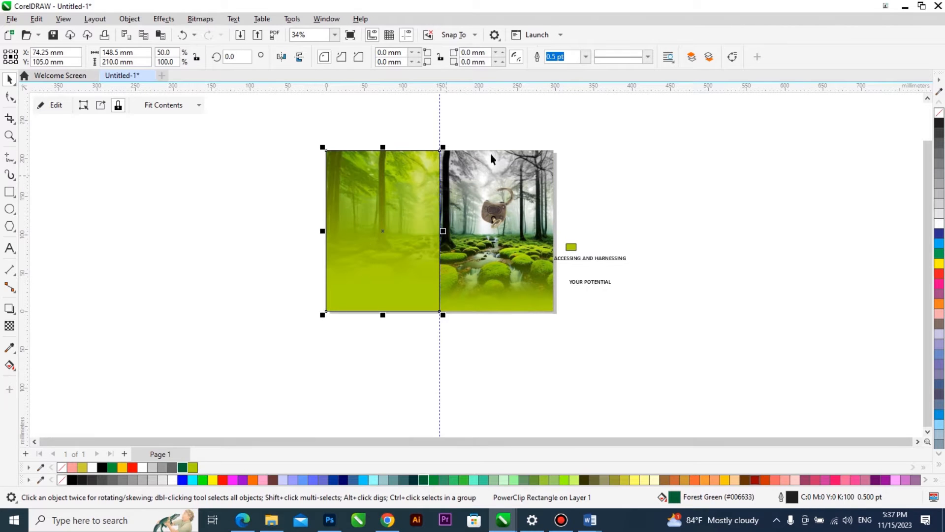
# Reopen the back-cover contents, adjust the forest image's fountain transparency to fade out higher up, and finish editing.
pyautogui.scroll(1, 379, 177)
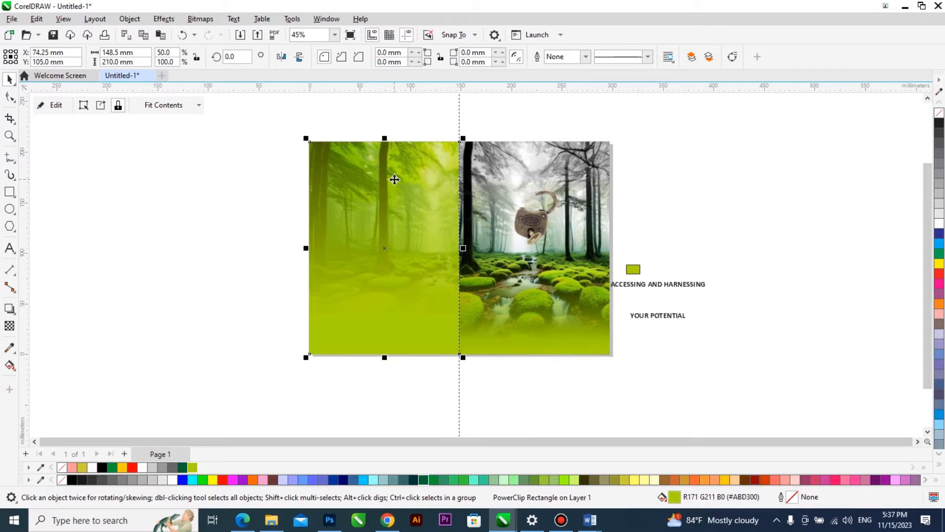
pyautogui.doubleClick(392, 179)
pyautogui.click(398, 218)
pyautogui.scroll(-1, 398, 219)
pyautogui.press('t')
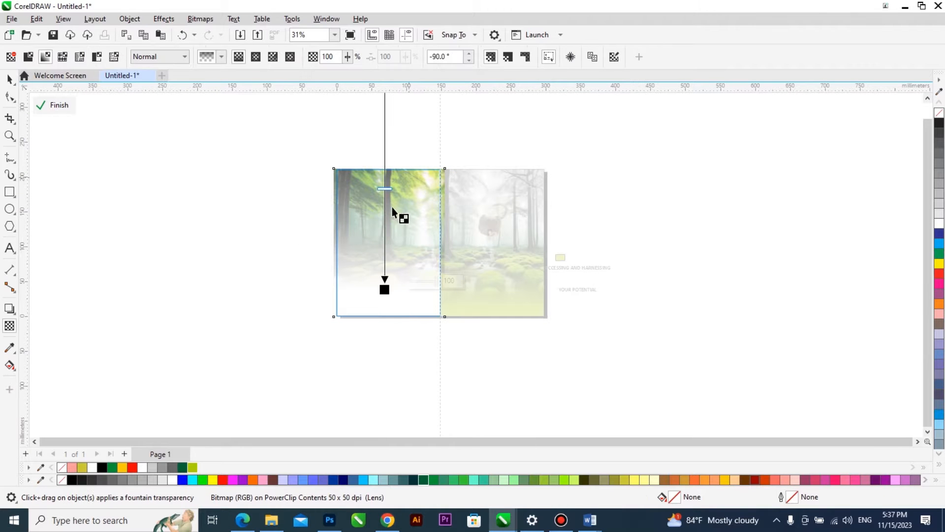
pyautogui.moveTo(386, 216); pyautogui.dragTo(389, 178)
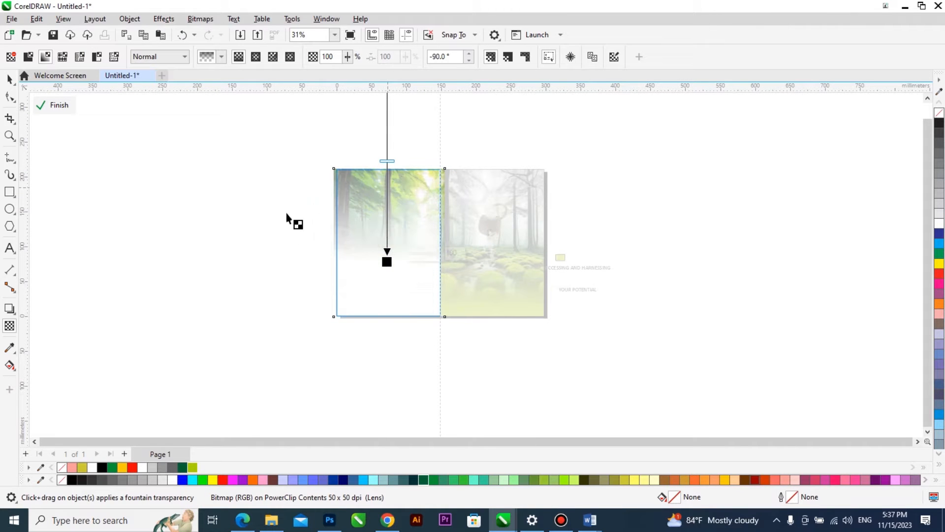
pyautogui.keyDown('ctrl'); pyautogui.click(260, 230); pyautogui.keyUp('ctrl')
pyautogui.press('Escape')
pyautogui.press('z')
pyautogui.moveTo(680, 147); pyautogui.dragTo(298, 341)
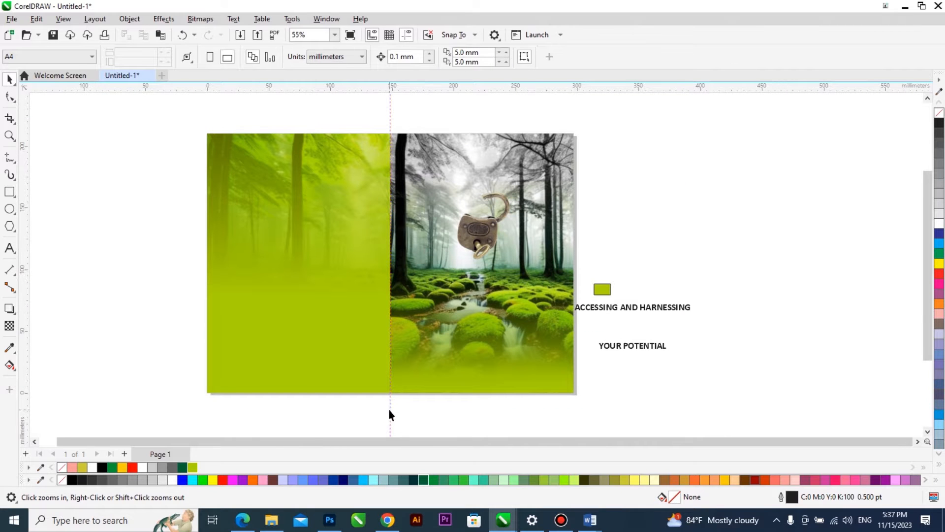
# Delete the vertical guideline between the back and front covers.
pyautogui.moveTo(390, 415); pyautogui.dragTo(394, 397)
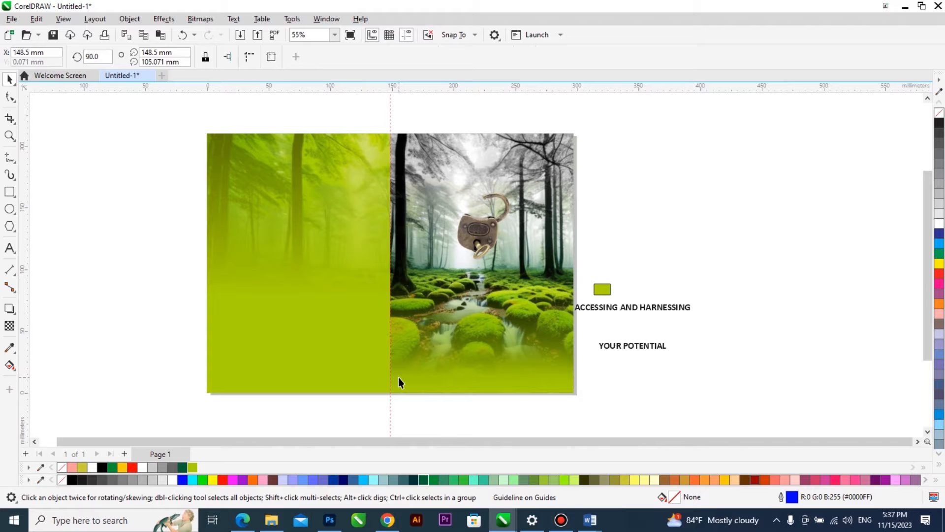
pyautogui.press('Delete')
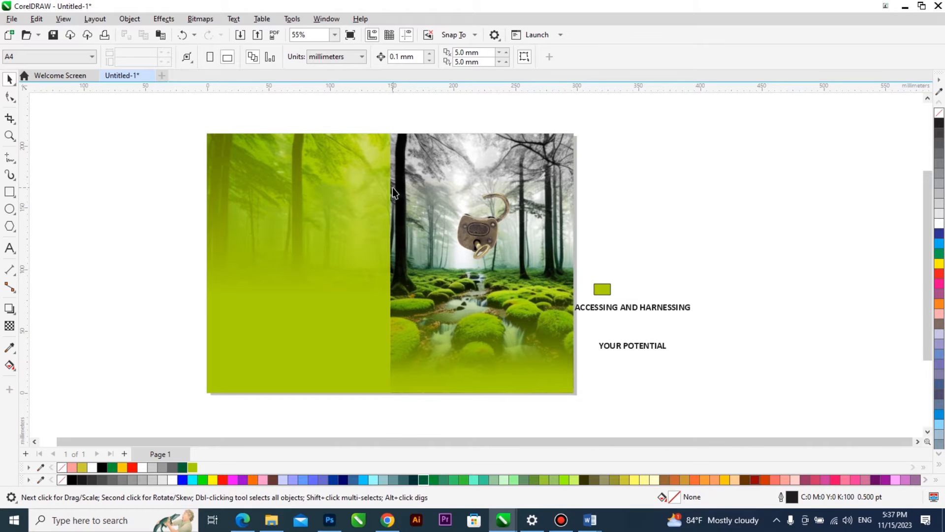
pyautogui.scroll(-2, 392, 188)
pyautogui.scroll(2, 413, 226)
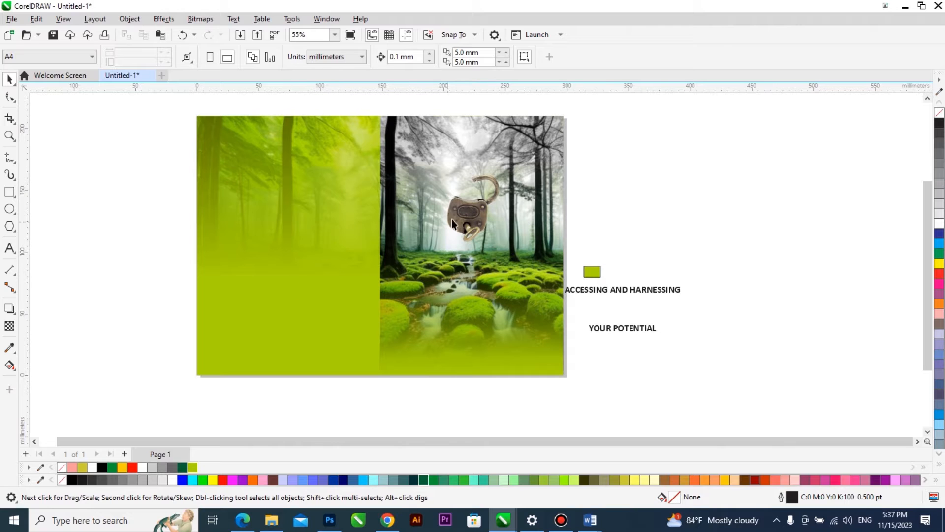
# Create a rectangle covering the whole page and switch the document units to inches.
pyautogui.doubleClick(9, 191)
pyautogui.press('space')
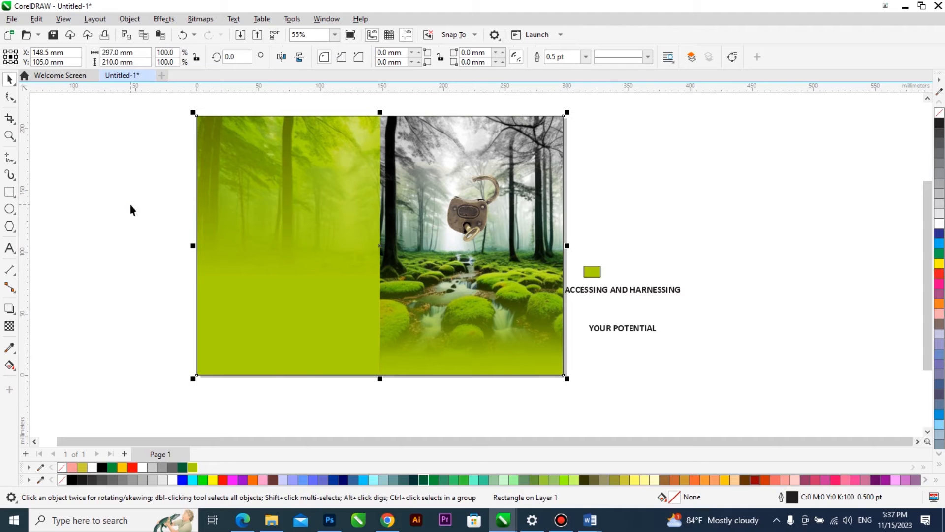
pyautogui.click(329, 95)
pyautogui.click(352, 61)
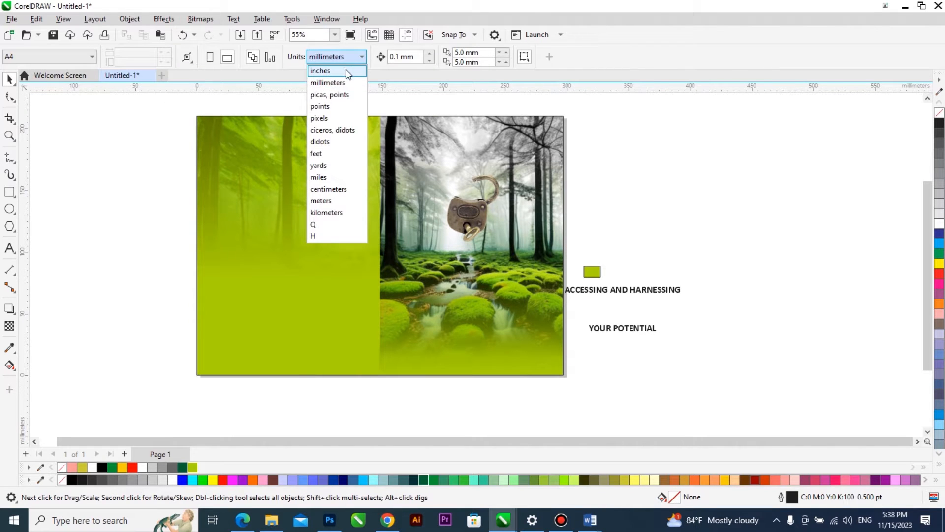
pyautogui.click(347, 71)
# Narrow the page-sized rectangle to a 0.2-inch-wide spine strip centred between the covers.
pyautogui.click(266, 141)
pyautogui.moveTo(134, 55); pyautogui.dragTo(101, 54)
pyautogui.write('0')
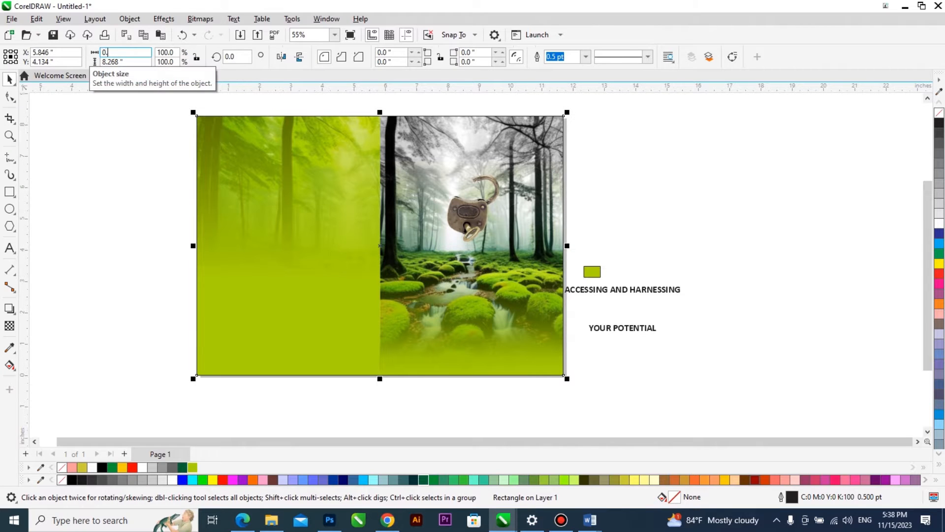
pyautogui.write('.2')
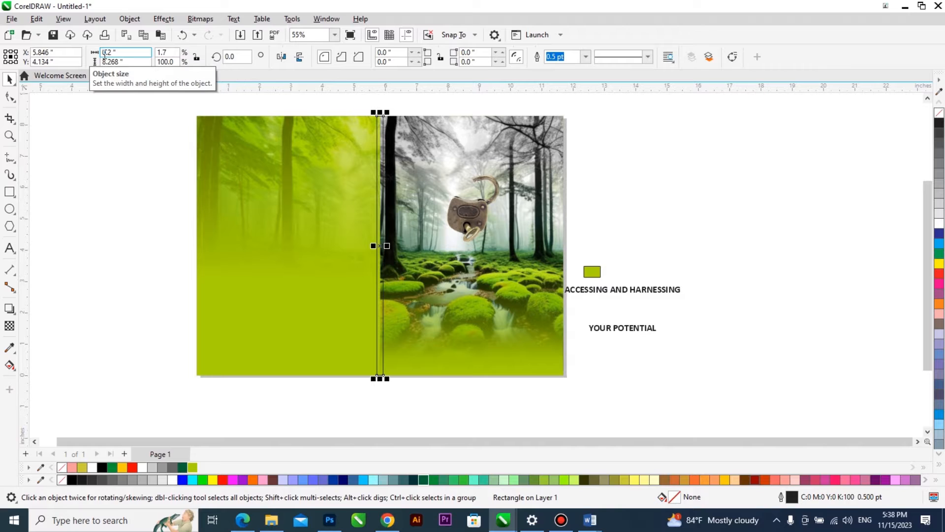
# Remove the spine strip's outline and give it a vertical fountain fill from yellow-green (#ABD300) at the top to Forest Green (#006633).
pyautogui.click(195, 468)
pyautogui.rightClick(939, 110)
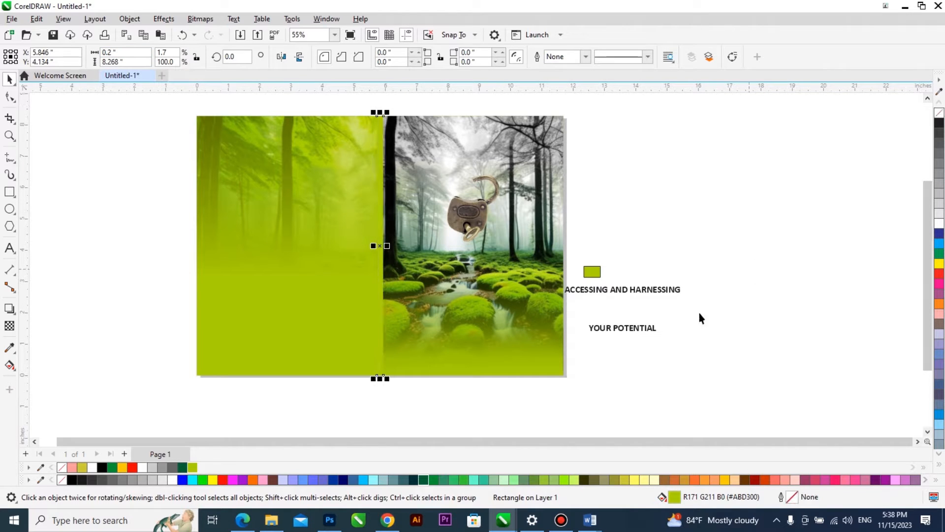
pyautogui.doubleClick(718, 498)
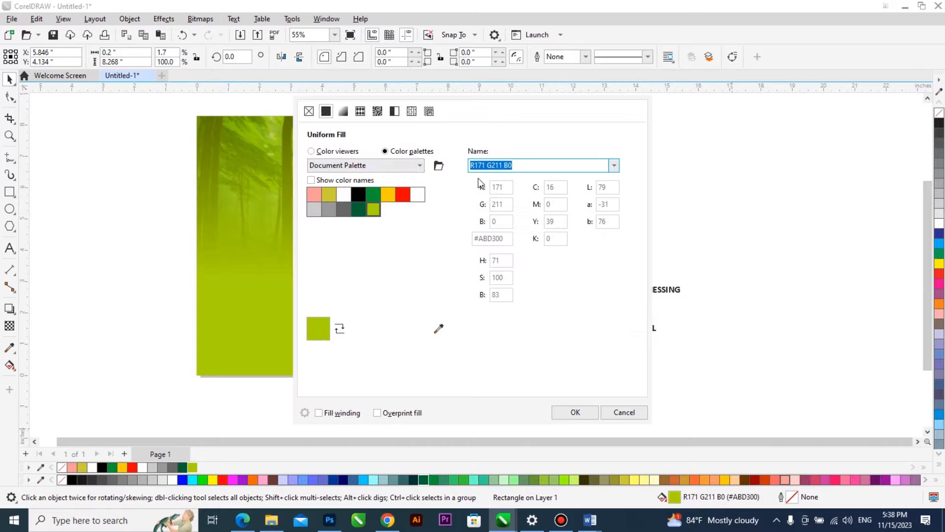
pyautogui.click(343, 111)
pyautogui.moveTo(427, 97); pyautogui.dragTo(697, 105)
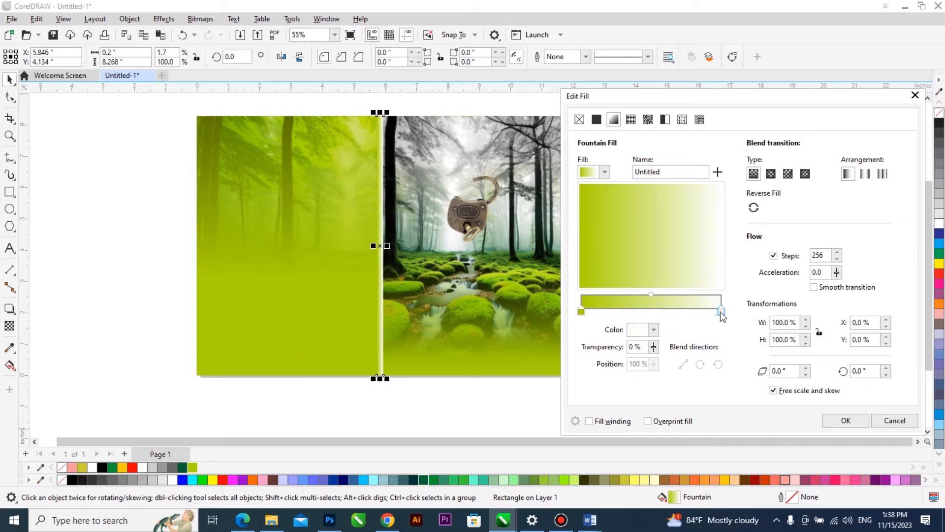
pyautogui.click(654, 330)
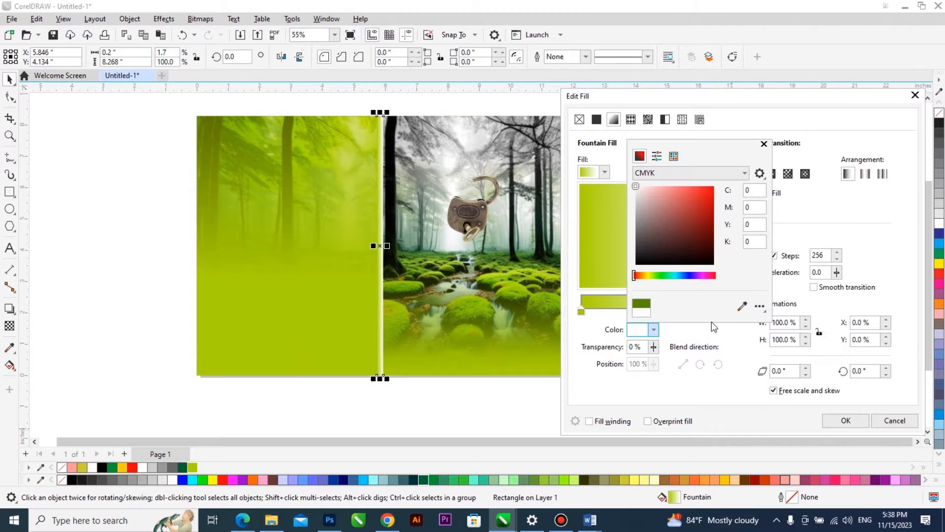
pyautogui.click(183, 466)
pyautogui.click(851, 230)
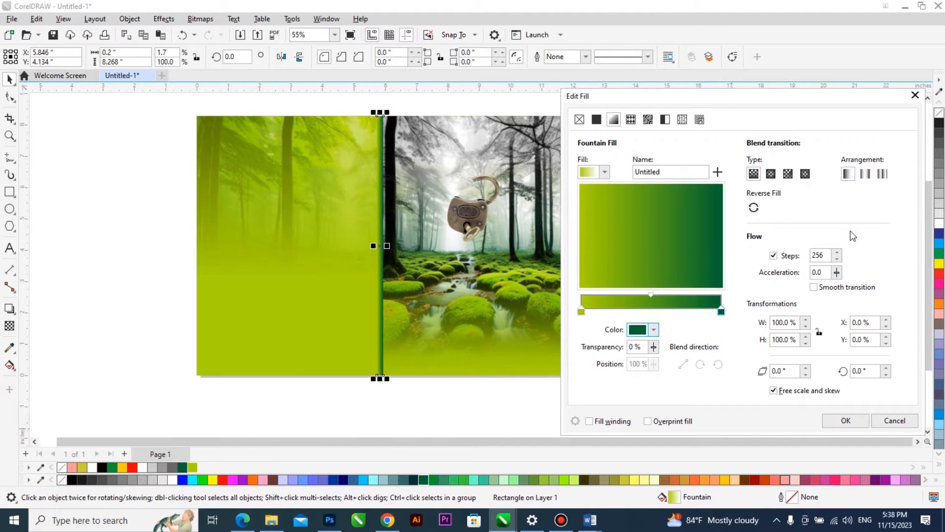
pyautogui.click(655, 279)
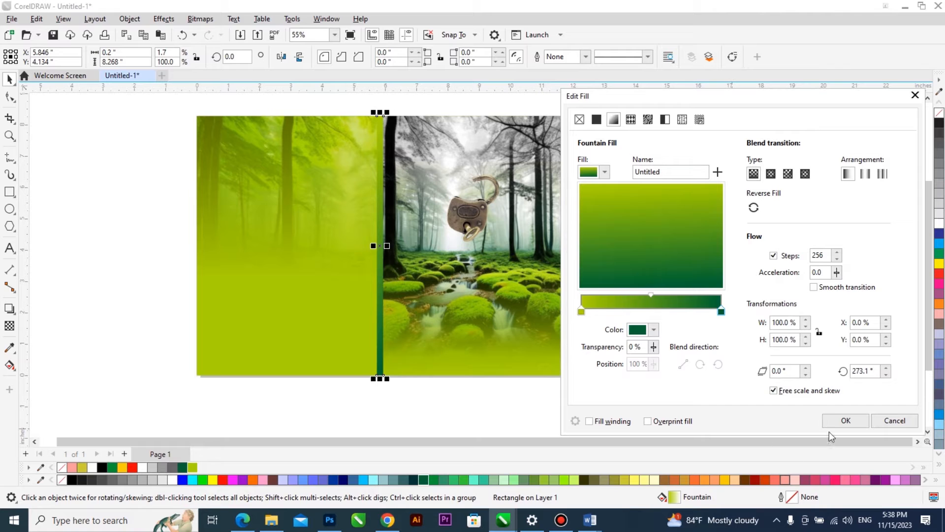
pyautogui.click(845, 420)
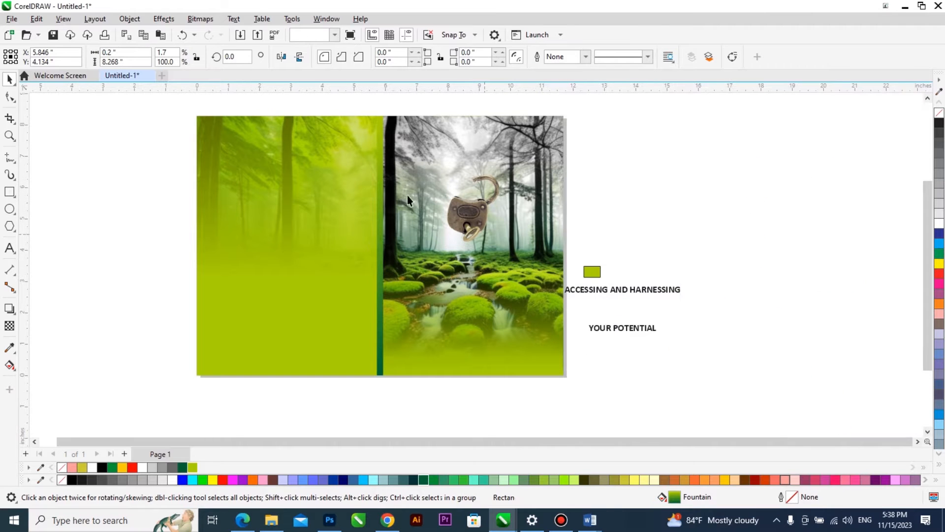
# Duplicate the title text above the original and join the copy into one line reading "ACCESSING AND HARNESSING YOUR POTENTIAL".
pyautogui.click(616, 291)
pyautogui.moveTo(621, 290); pyautogui.dragTo(653, 189)
pyautogui.rightClick(652, 189)
pyautogui.doubleClick(652, 189)
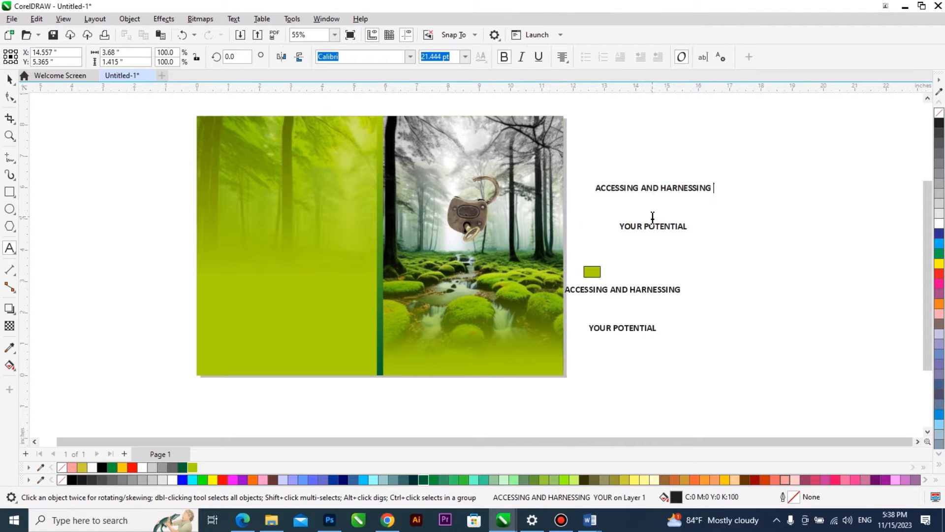
pyautogui.press('Delete')
pyautogui.hotkey('ctrl', 'space')
pyautogui.moveTo(652, 190); pyautogui.dragTo(677, 223)
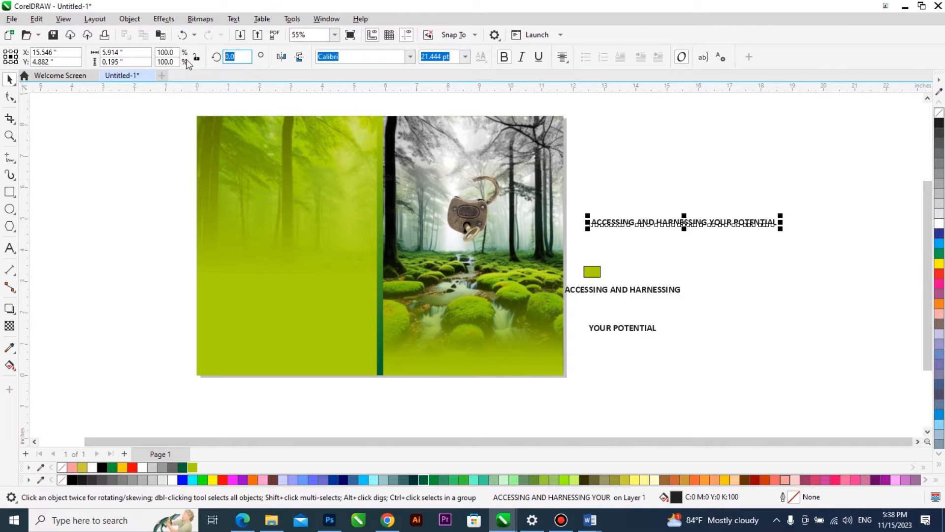
# Try the one-line title rotated 90 degrees over the back cover, and undo the placement and rotation.
pyautogui.write('90')
pyautogui.press('Return')
pyautogui.moveTo(681, 305); pyautogui.dragTo(342, 301)
pyautogui.scroll(3, 344, 358)
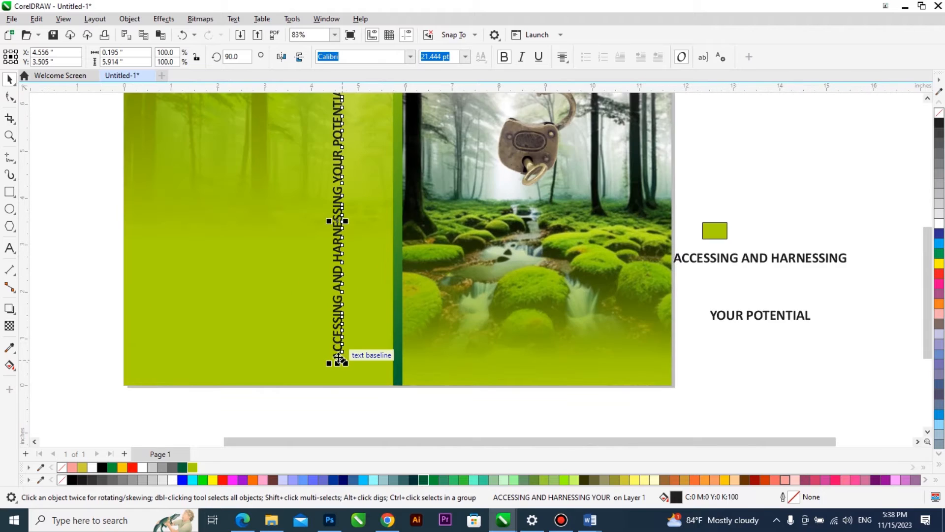
pyautogui.scroll(-4, 384, 318)
pyautogui.hotkey('ctrl', 'z')
pyautogui.hotkey('ctrl', 'z')
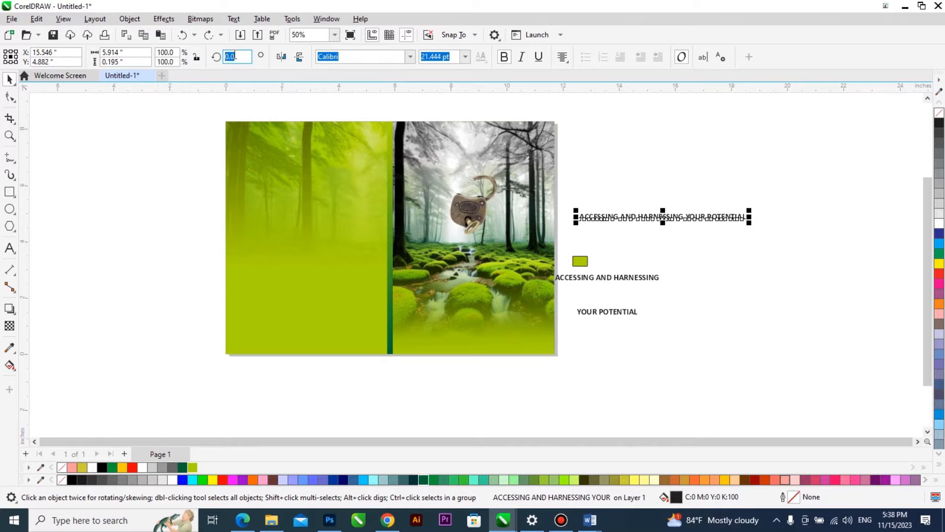
# Rotate the one-line title 270 degrees, fill it white, shrink it to about 3.6 inches long and centre it across the upper spine.
pyautogui.press('Return')
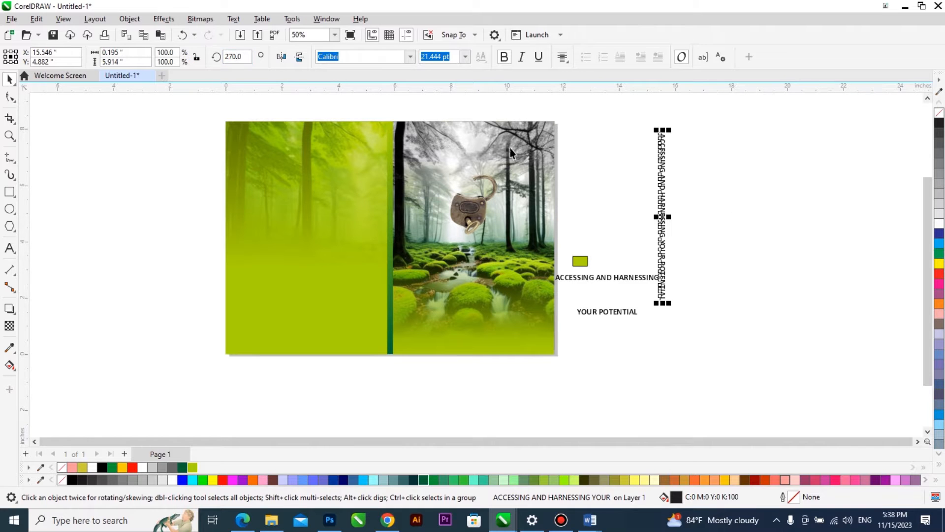
pyautogui.moveTo(453, 202); pyautogui.dragTo(365, 211)
pyautogui.click(940, 224)
pyautogui.moveTo(373, 184); pyautogui.dragTo(380, 216)
pyautogui.keyDown('shift'); pyautogui.click(388, 218); pyautogui.keyUp('shift')
pyautogui.press('c')
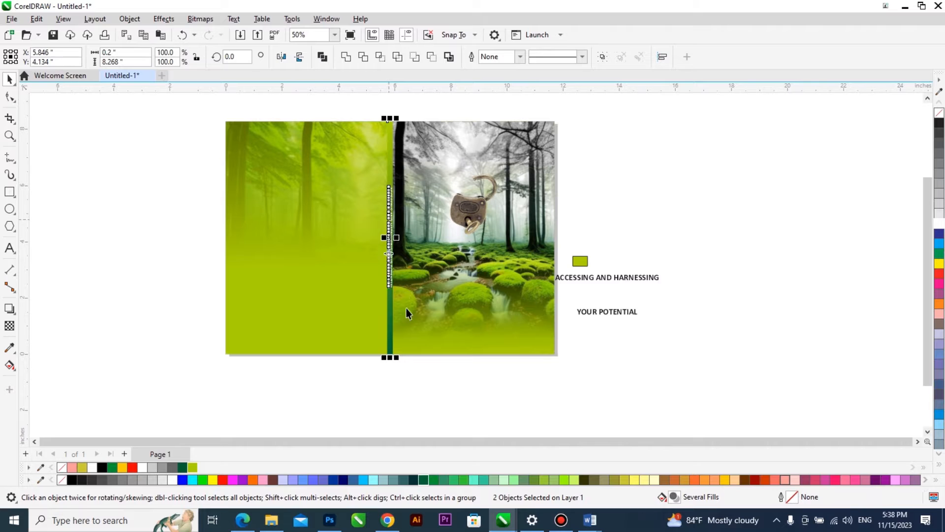
pyautogui.click(417, 376)
pyautogui.scroll(1, 378, 164)
pyautogui.moveTo(395, 208); pyautogui.dragTo(396, 143)
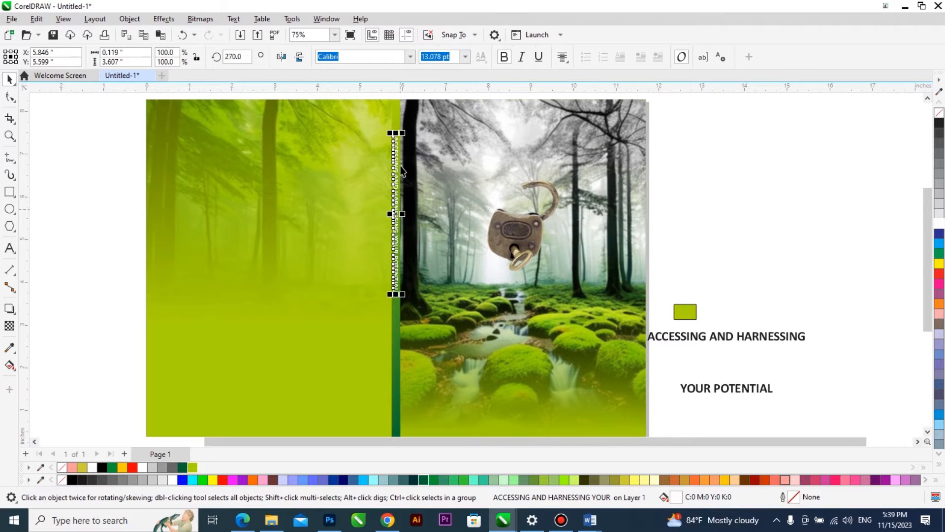
# Set the spine title in upright Poppins Black and lower it slightly along the spine.
pyautogui.click(411, 57)
pyautogui.click(475, 78)
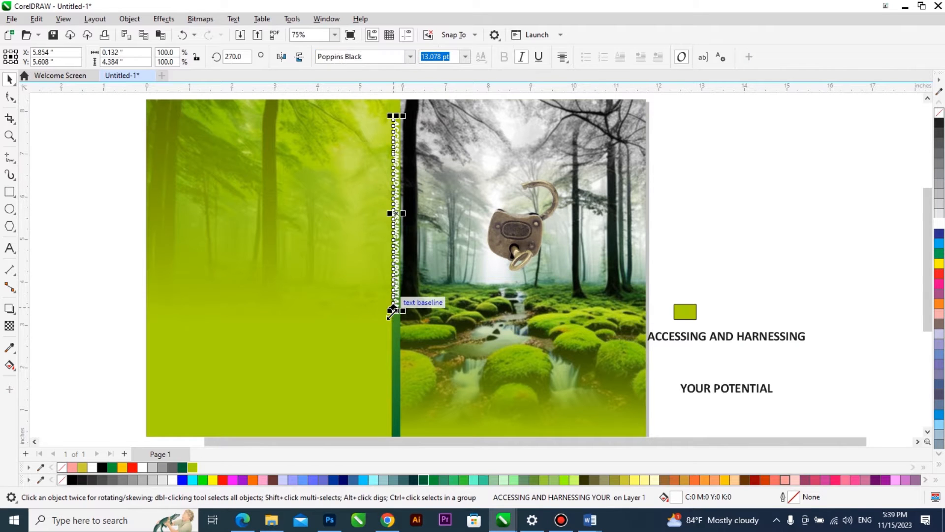
pyautogui.click(521, 58)
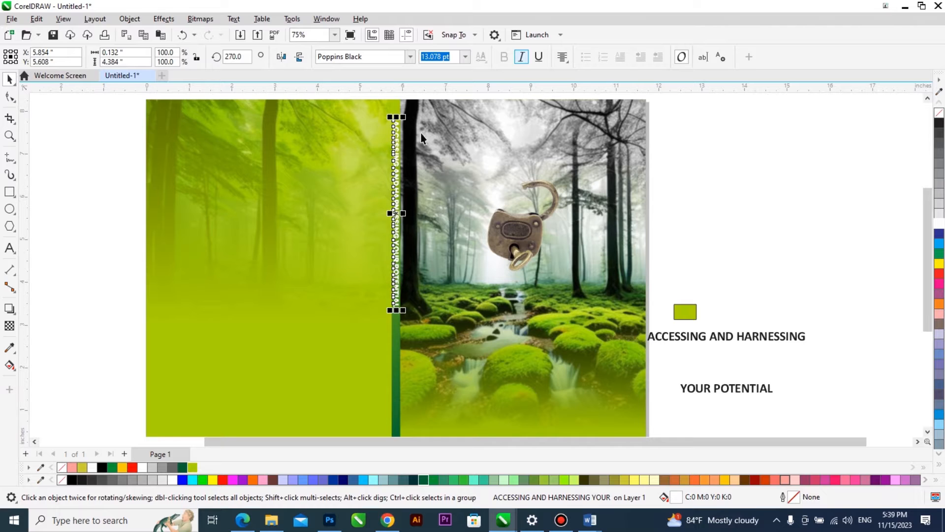
pyautogui.scroll(1, 389, 297)
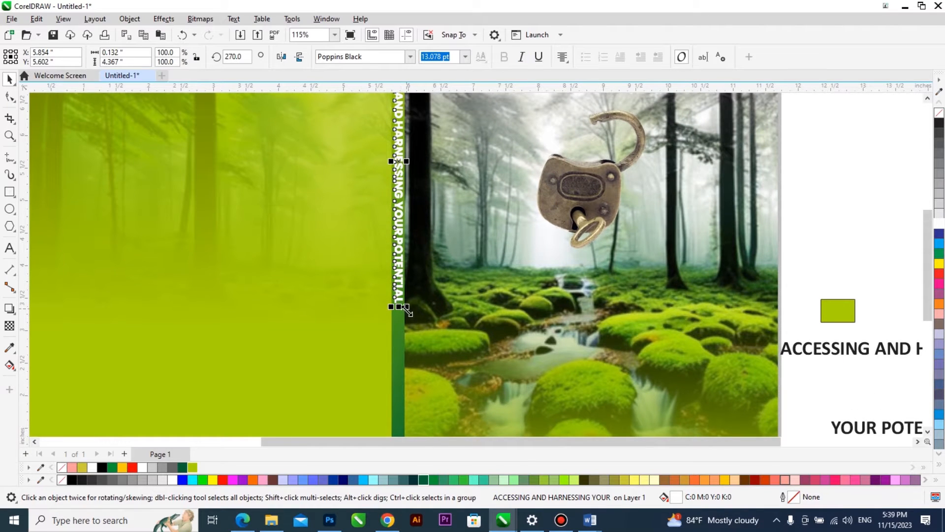
pyautogui.scroll(-2, 401, 313)
pyautogui.moveTo(403, 271); pyautogui.dragTo(403, 300)
pyautogui.scroll(-2, 442, 268)
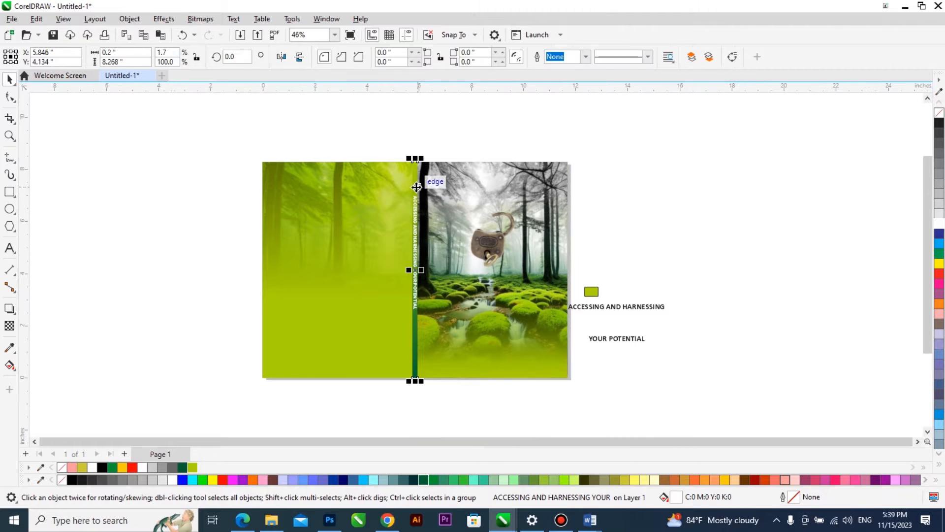
# Duplicate the spine strip, reduce the copy to a 0.2 by 0.035 inch bar just below the spine title and fill it white.
pyautogui.scroll(3, 415, 182)
pyautogui.moveTo(416, 183); pyautogui.dragTo(415, 295)
pyautogui.scroll(-2, 414, 152)
pyautogui.click(413, 141)
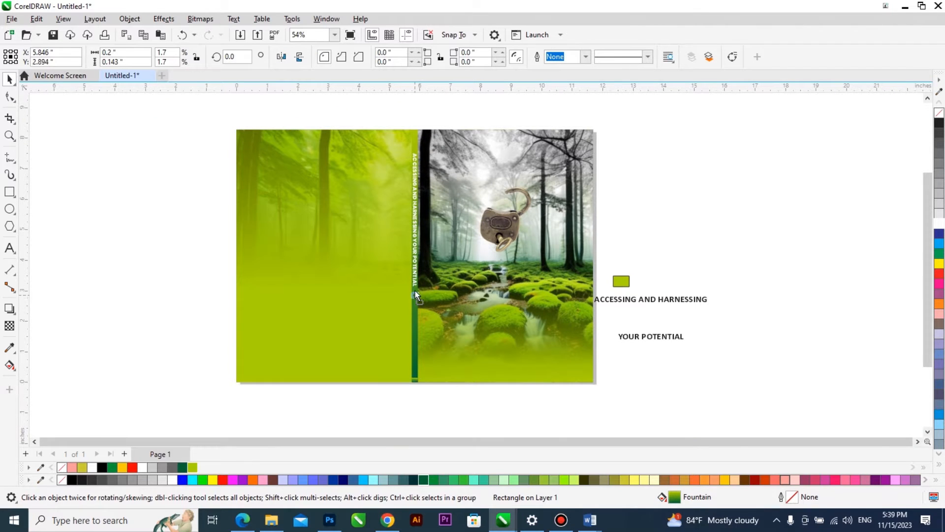
pyautogui.scroll(8, 415, 286)
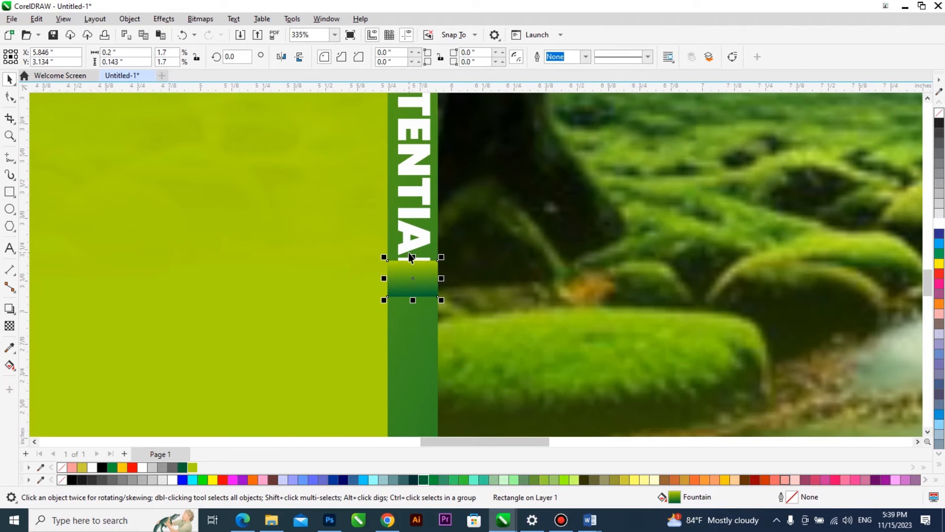
pyautogui.moveTo(413, 255); pyautogui.dragTo(413, 291)
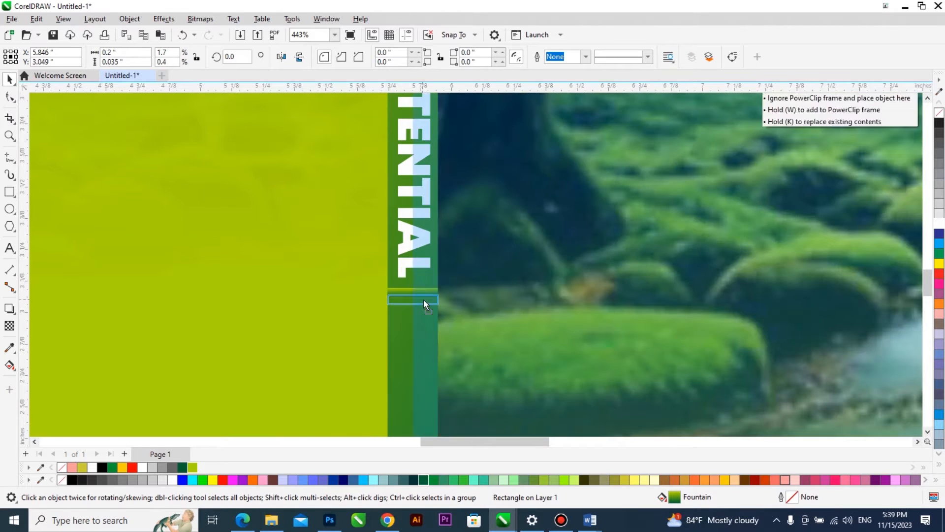
pyautogui.click(940, 226)
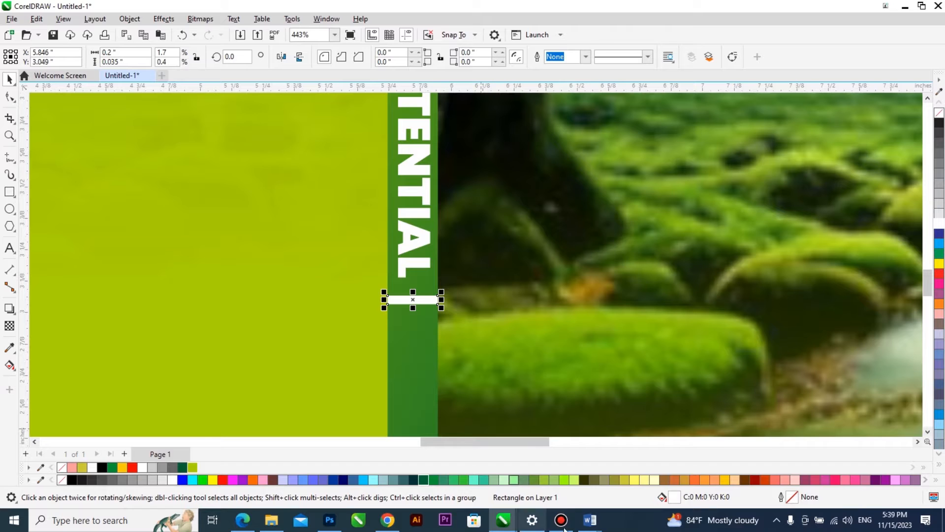
# Switch to the Word manuscript and copy the author's byline from its title page.
pyautogui.moveTo(589, 520)
pyautogui.click(572, 489)
pyautogui.scroll(-5, 568, 394)
pyautogui.moveTo(567, 394); pyautogui.dragTo(391, 409)
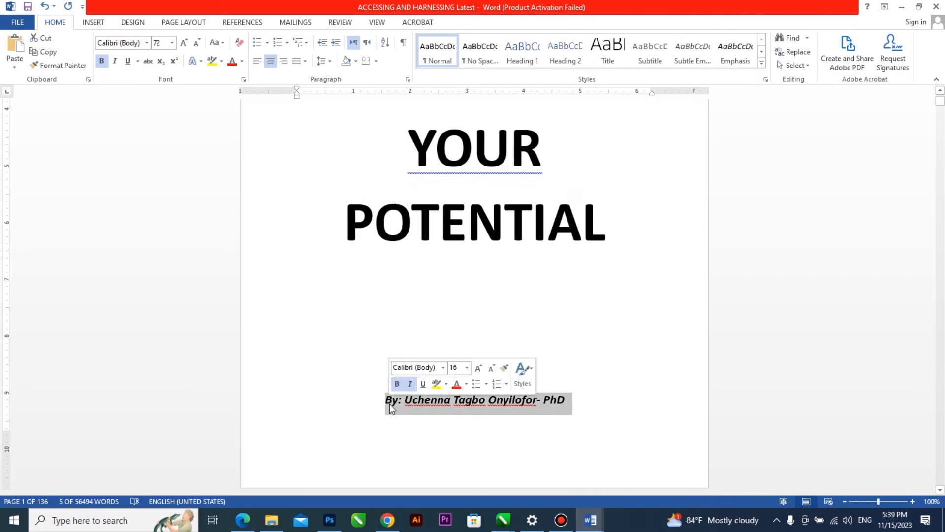
pyautogui.click(591, 525)
# Switch back to CorelDRAW and paste the author's byline as a new text object below the cover.
pyautogui.click(504, 520)
pyautogui.click(650, 462)
pyautogui.scroll(-5, 356, 193)
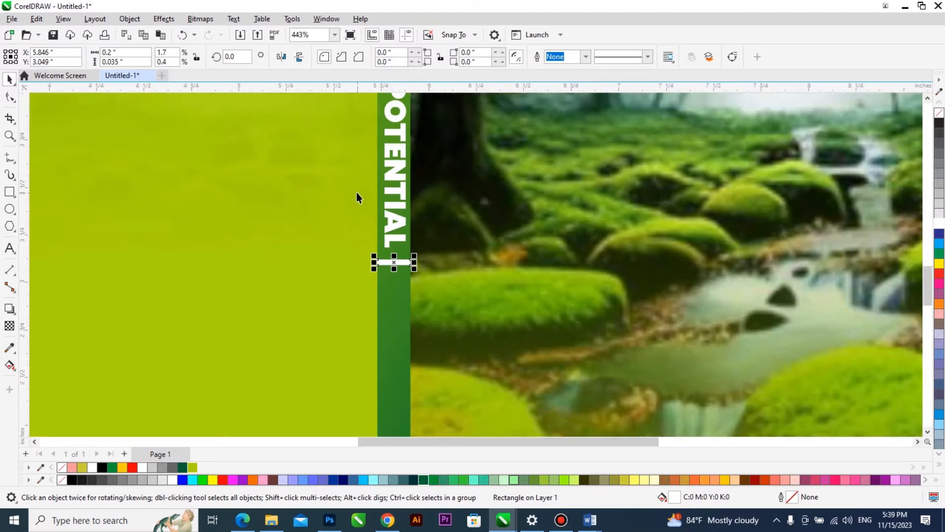
pyautogui.press('F8')
pyautogui.scroll(-5, 251, 320)
pyautogui.click(296, 402)
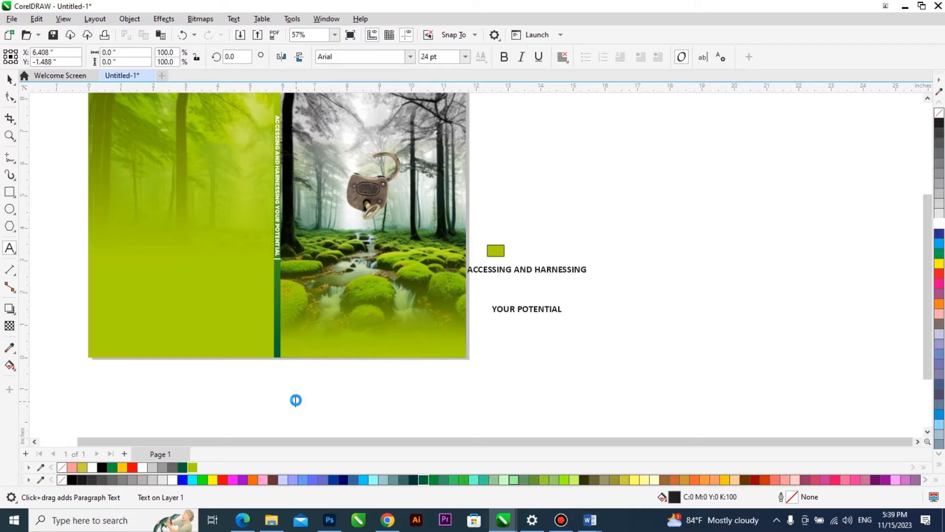
pyautogui.hotkey('ctrl', 'v')
pyautogui.click(464, 346)
pyautogui.hotkey('ctrl', 'space')
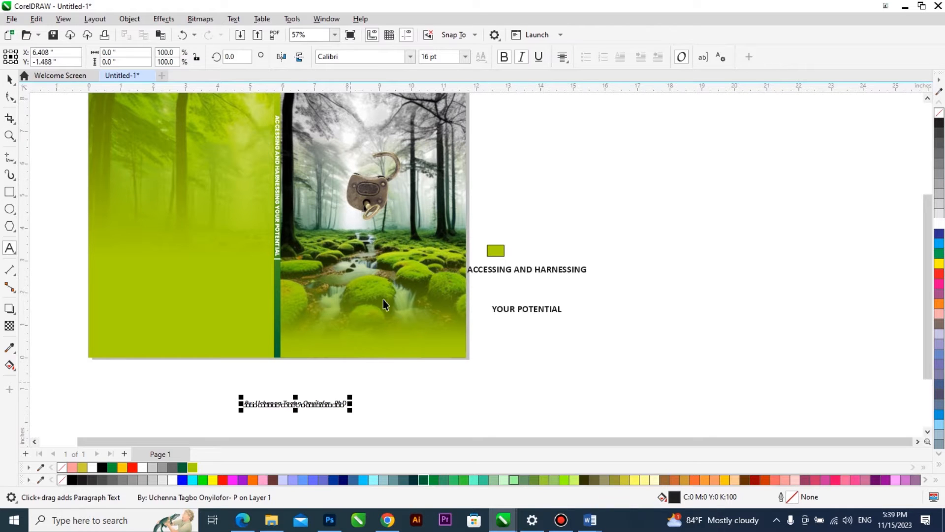
# Set the author's byline in Poppins Black and rotate it 270 degrees.
pyautogui.click(411, 57)
pyautogui.click(397, 93)
pyautogui.moveTo(238, 57); pyautogui.dragTo(211, 55)
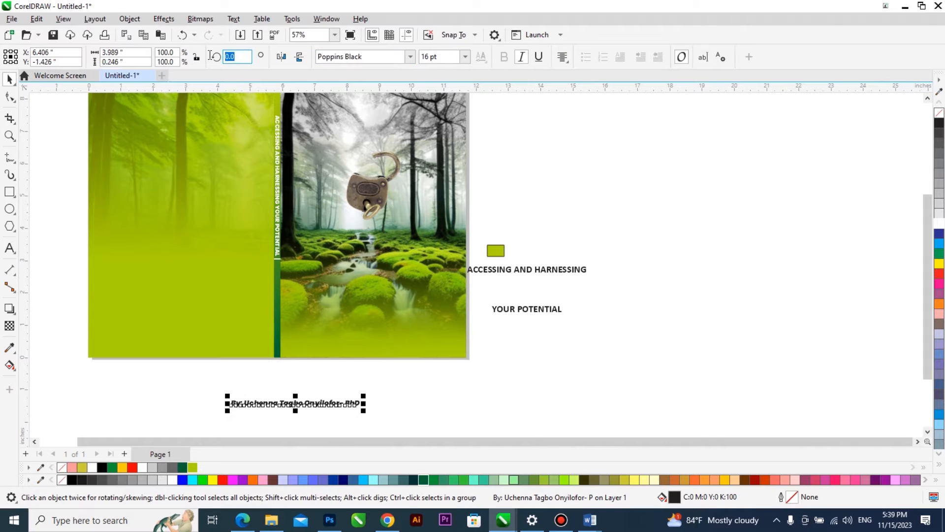
pyautogui.write('270')
pyautogui.press('Return')
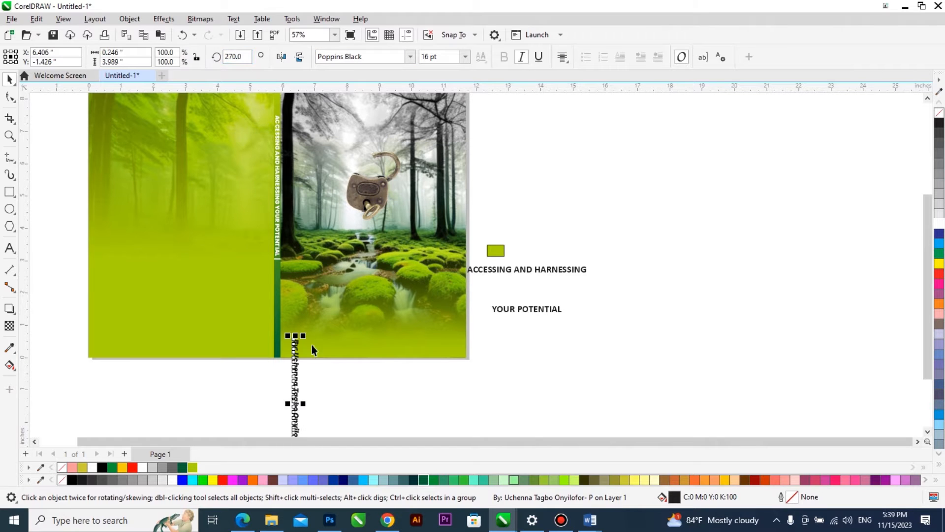
# Move the byline onto the spine below the white bar, shrink it to about 1.9 inches long and centre it across the spine.
pyautogui.moveTo(295, 344); pyautogui.dragTo(277, 276)
pyautogui.scroll(3, 281, 333)
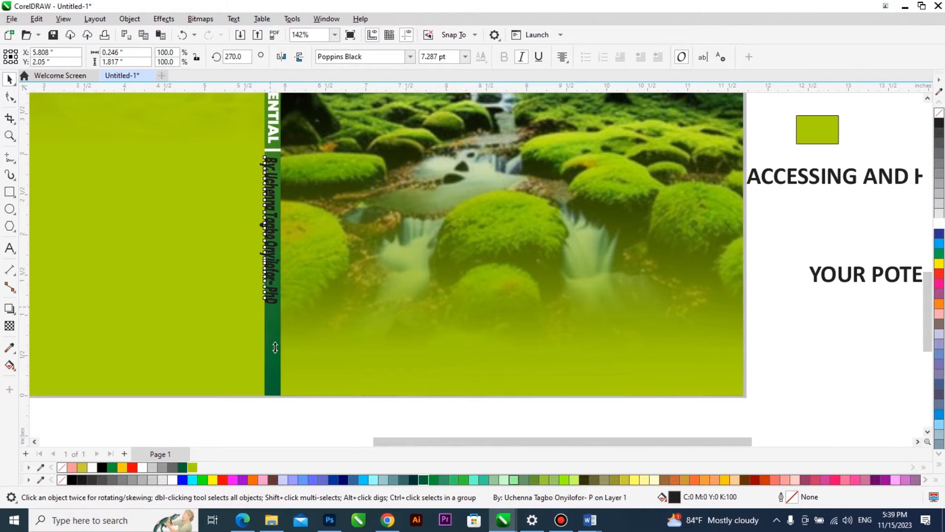
pyautogui.moveTo(275, 347); pyautogui.dragTo(275, 349)
pyautogui.moveTo(285, 154); pyautogui.dragTo(289, 171)
pyautogui.keyDown('shift'); pyautogui.click(272, 163); pyautogui.keyUp('shift')
pyautogui.press('c')
pyautogui.click(273, 175)
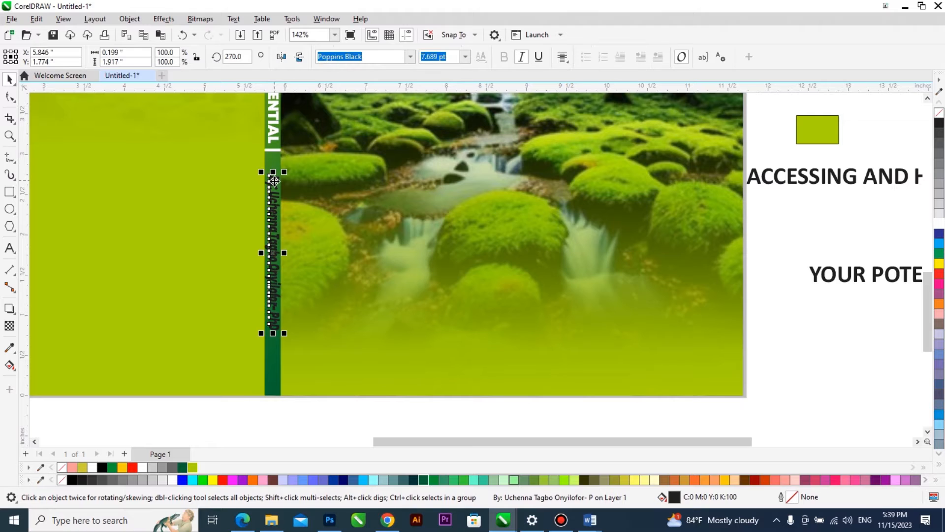
# Change all of the byline text on the spine to UPPERCASE.
pyautogui.doubleClick(275, 188)
pyautogui.hotkey('ctrl', 'a')
pyautogui.hotkey('shift', 'F3')
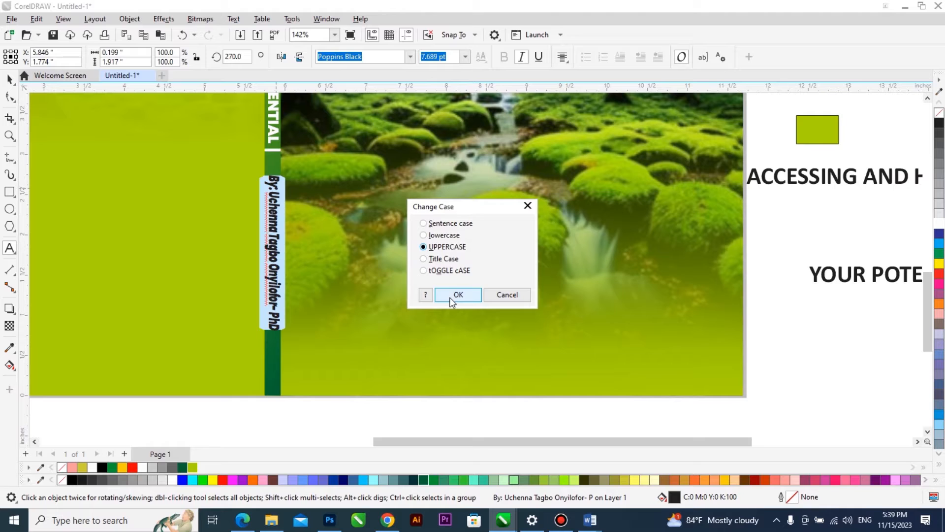
pyautogui.click(457, 295)
pyautogui.press('Escape')
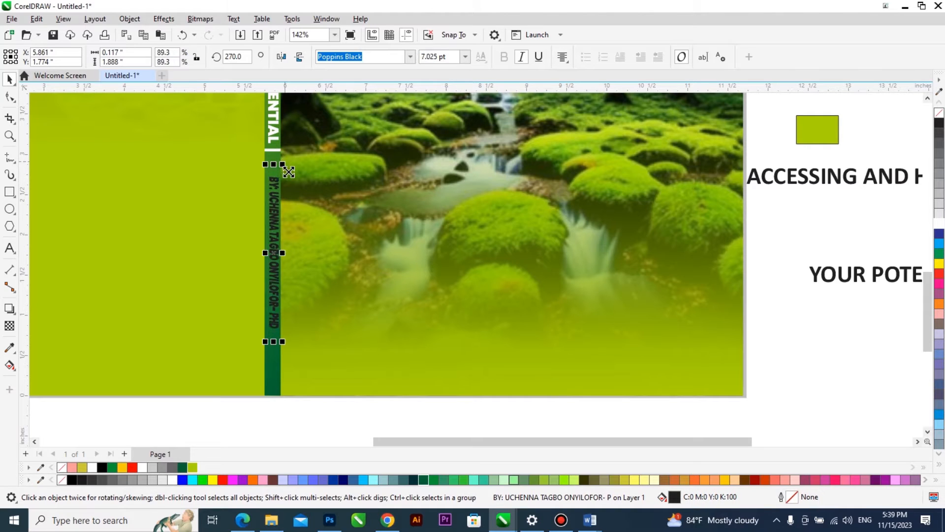
# Reduce the byline to about 6.7 pt and widen its letter spacing to a length of about 2.2 inches.
pyautogui.moveTo(288, 172); pyautogui.dragTo(289, 175)
pyautogui.moveTo(282, 331); pyautogui.dragTo(305, 381)
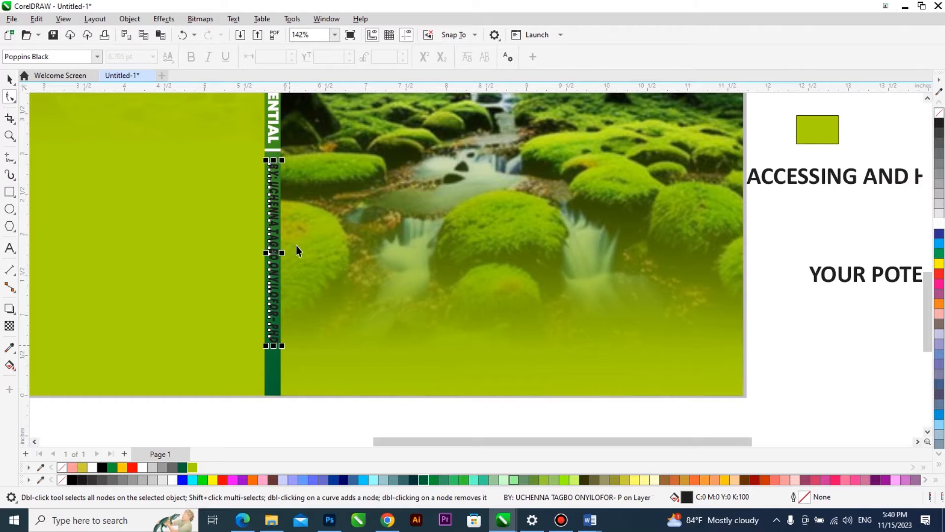
pyautogui.scroll(2, 295, 261)
pyautogui.press('space')
# Fill the byline yellow-green (#ABD300) and recolour only its "BY:" white.
pyautogui.click(939, 223)
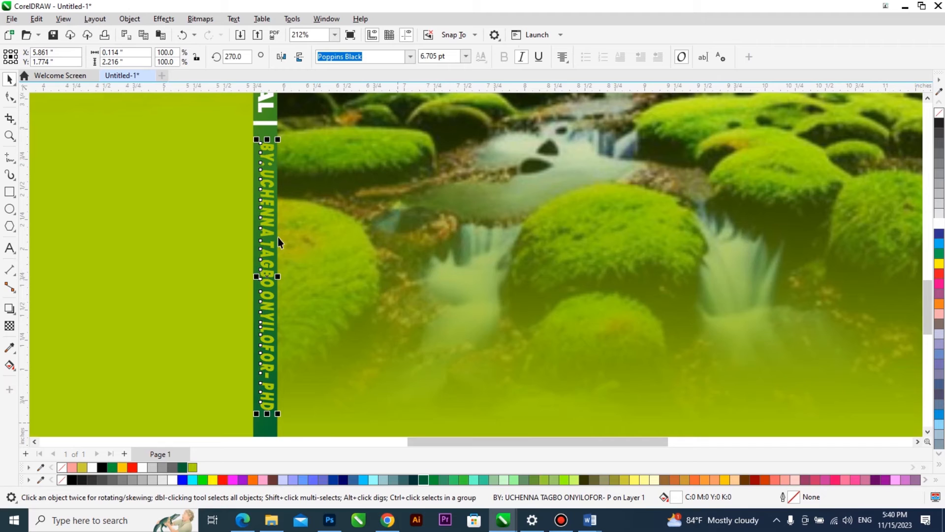
pyautogui.moveTo(270, 162); pyautogui.dragTo(269, 142)
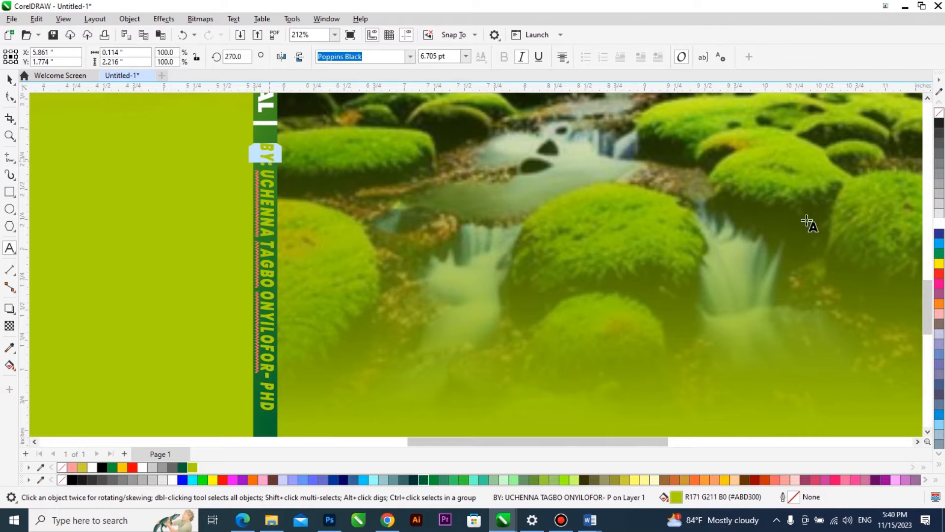
pyautogui.click(939, 223)
pyautogui.hotkey('ctrl', 'space')
# Group the spine title, white bar and byline, centre the group vertically on the spine and preview the cover full screen.
pyautogui.scroll(-2, 326, 287)
pyautogui.scroll(-2, 324, 290)
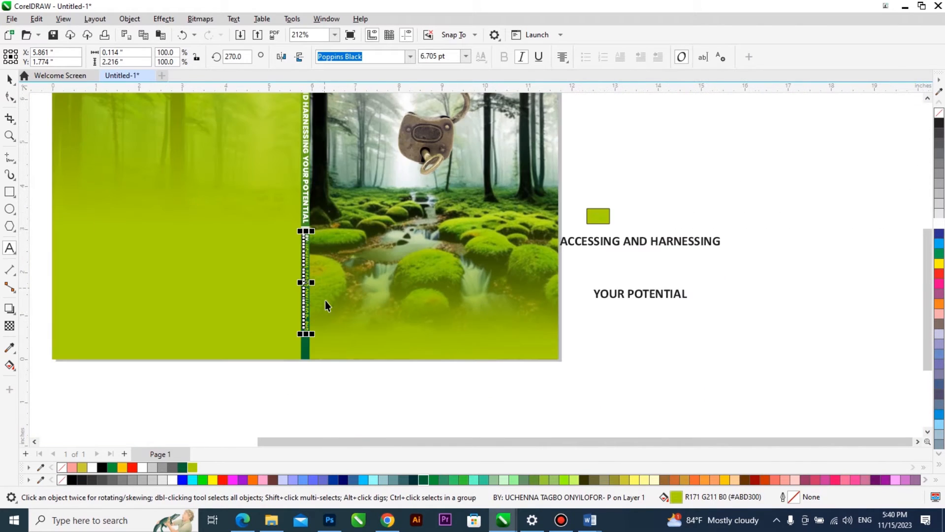
pyautogui.scroll(-2, 343, 377)
pyautogui.click(304, 152)
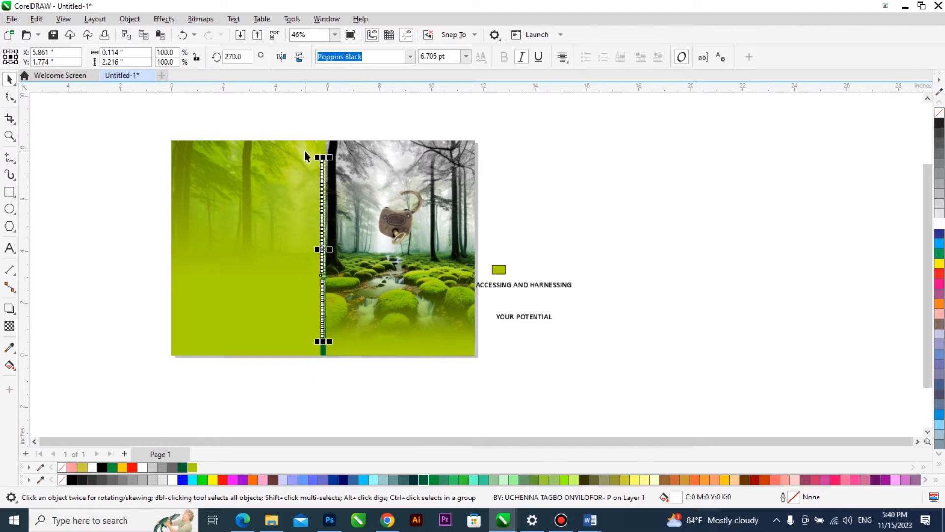
pyautogui.press('z')
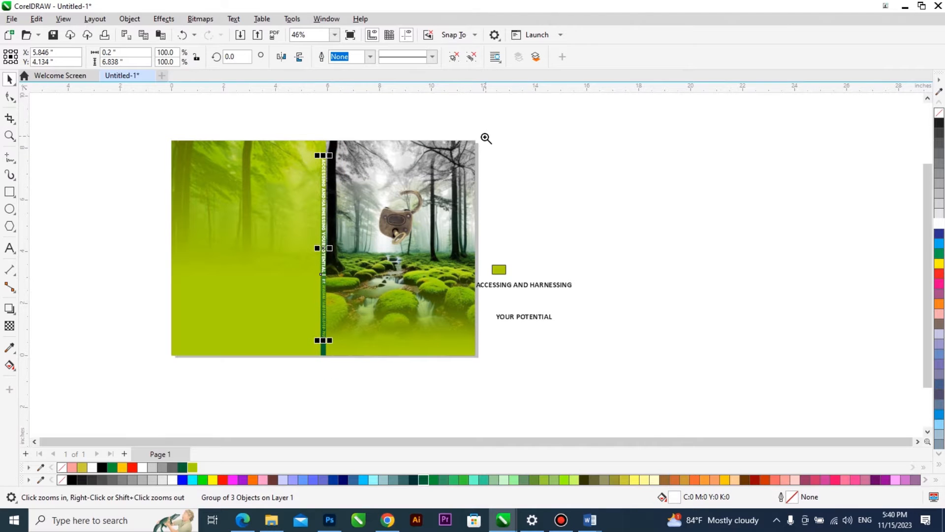
pyautogui.moveTo(301, 304); pyautogui.dragTo(168, 360)
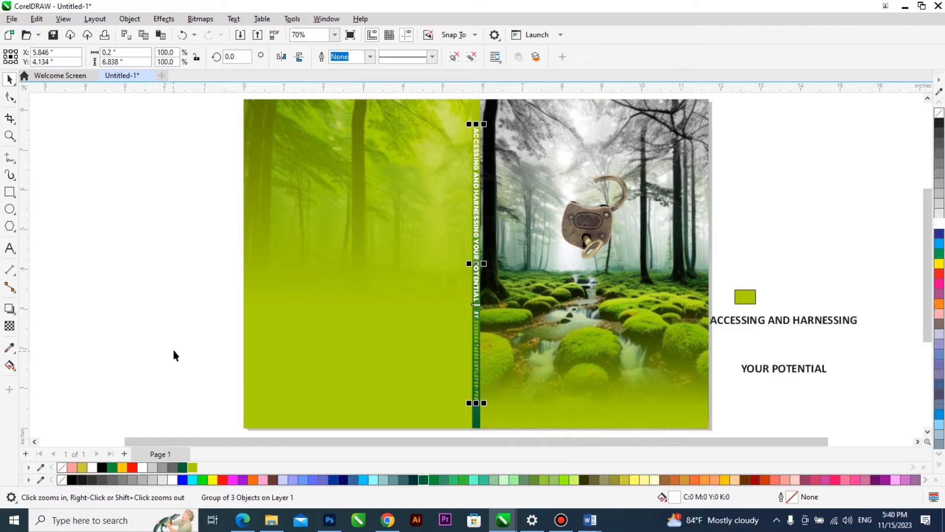
pyautogui.press('F9')
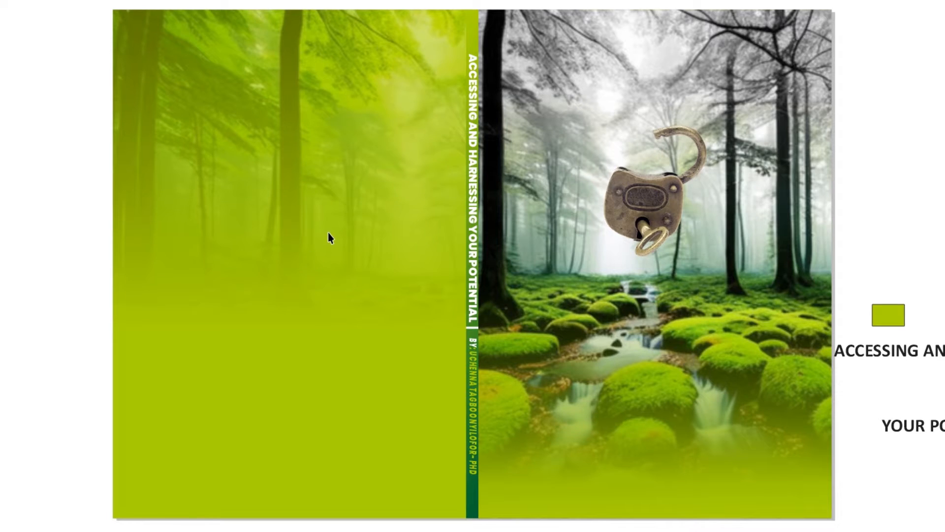
pyautogui.press('F9')
# Enlarge the padlock on the front cover proportionally to about 2.84 by 3.62 inches.
pyautogui.click(615, 236)
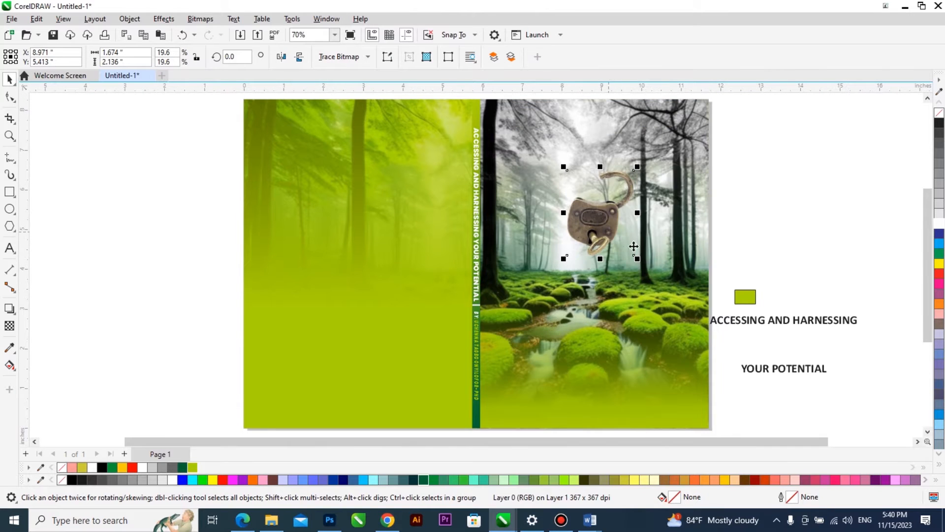
pyautogui.moveTo(643, 261); pyautogui.dragTo(667, 286)
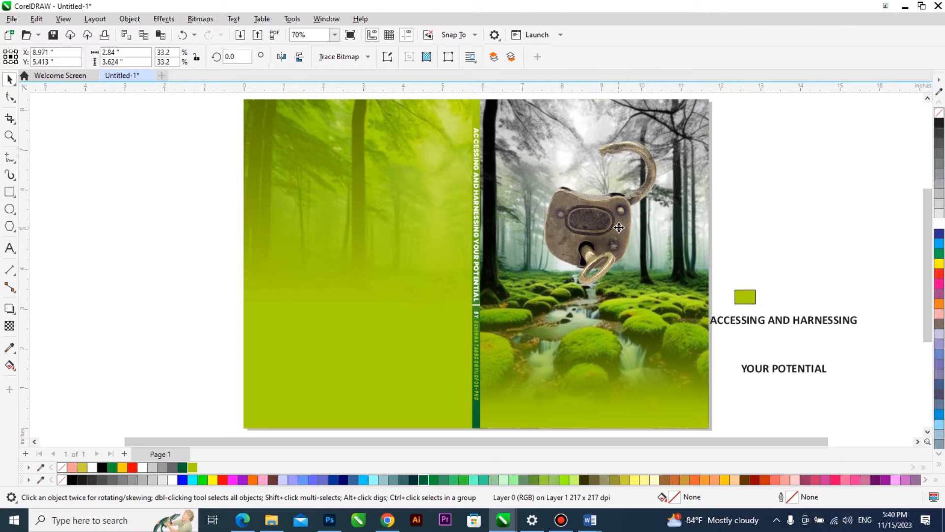
# Apply the Small Glow drop shadow preset to the padlock and colour the glow white.
pyautogui.click(9, 308)
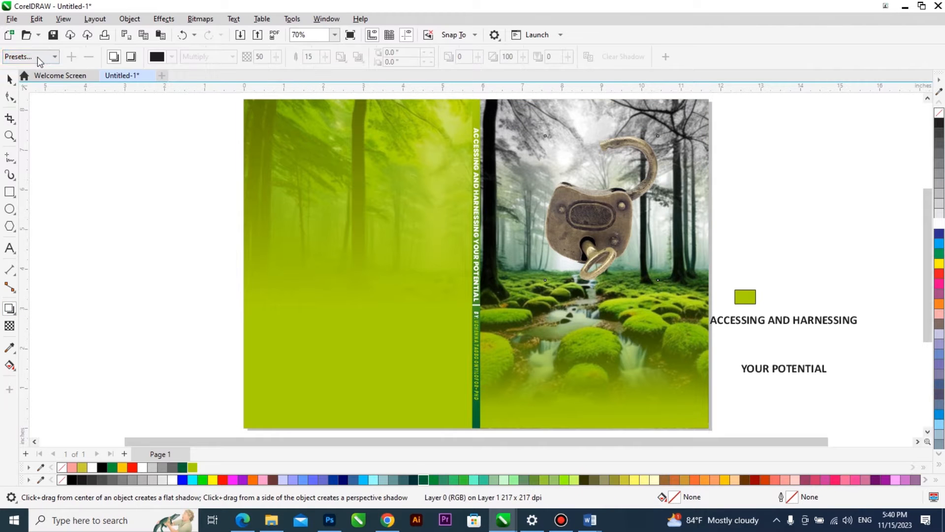
pyautogui.click(31, 57)
pyautogui.click(49, 156)
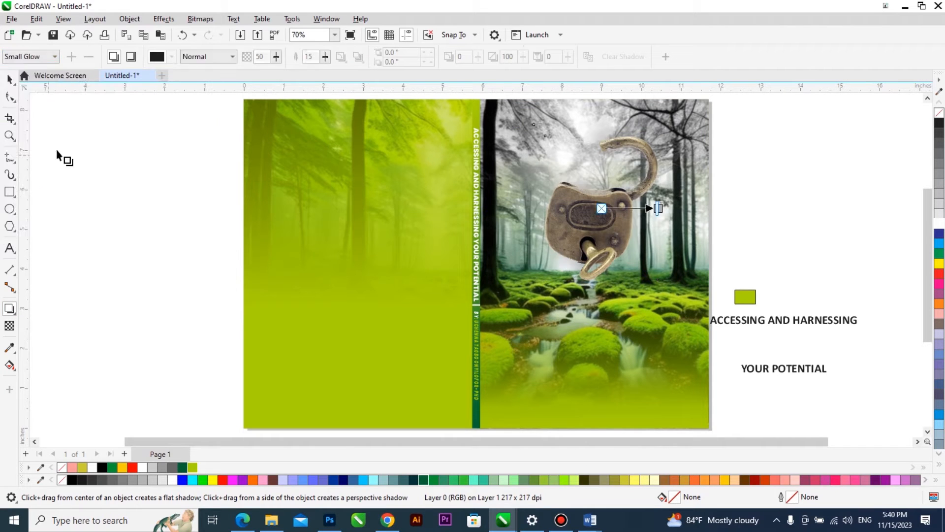
pyautogui.click(172, 58)
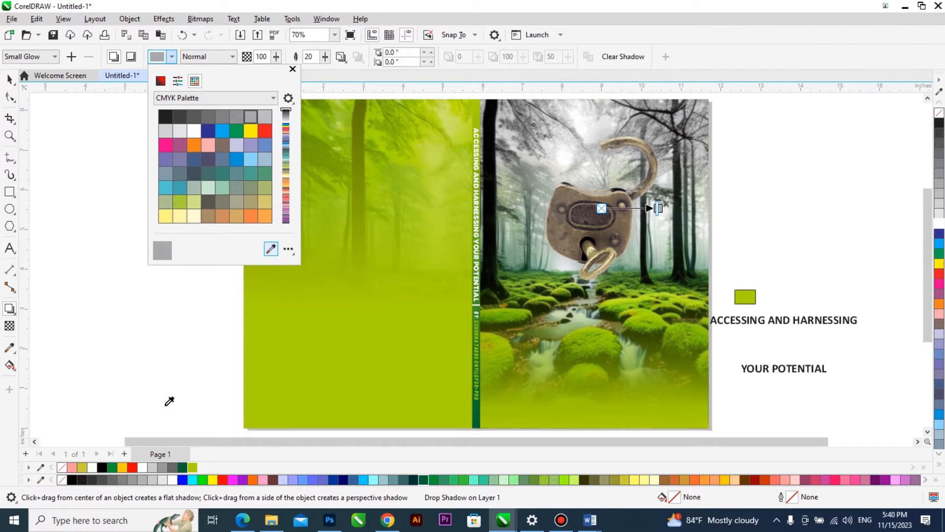
pyautogui.click(176, 480)
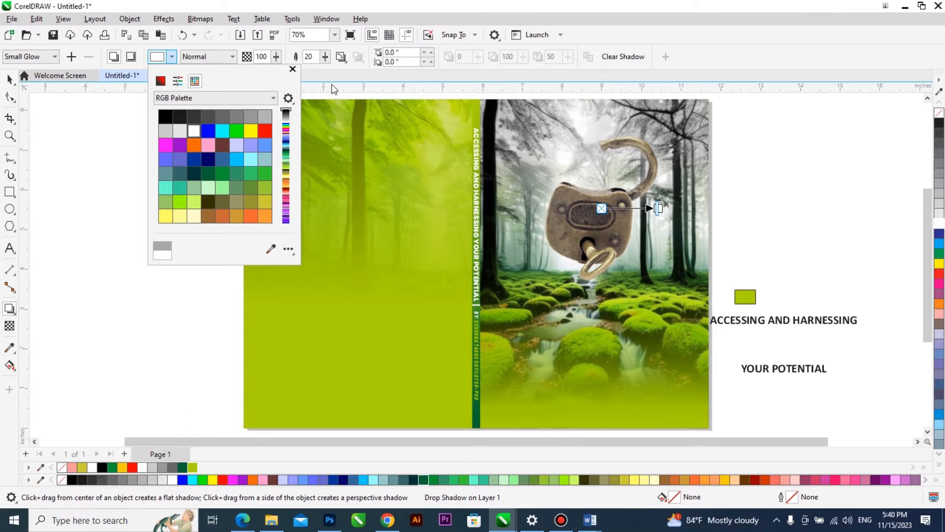
# Change the padlock glow's feathering direction and set its feathering to 10.
pyautogui.click(346, 57)
pyautogui.click(342, 57)
pyautogui.click(368, 109)
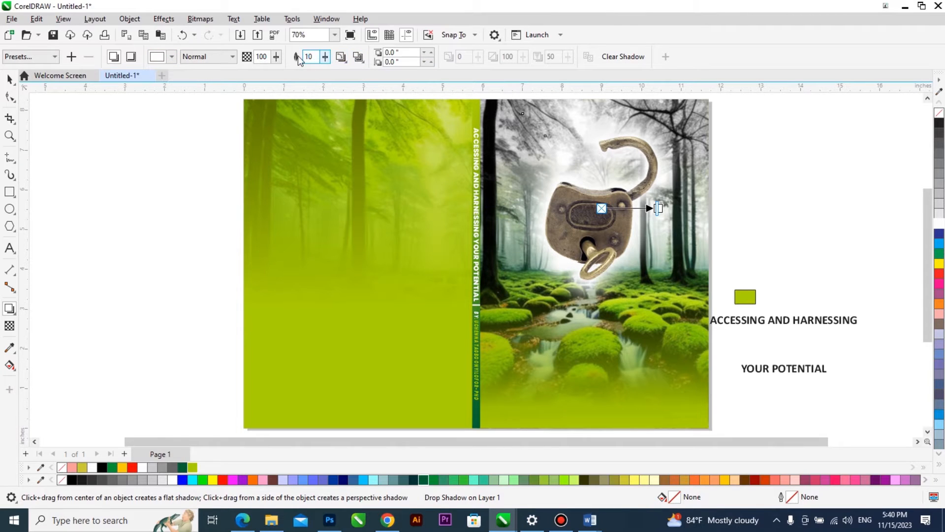
pyautogui.press('space')
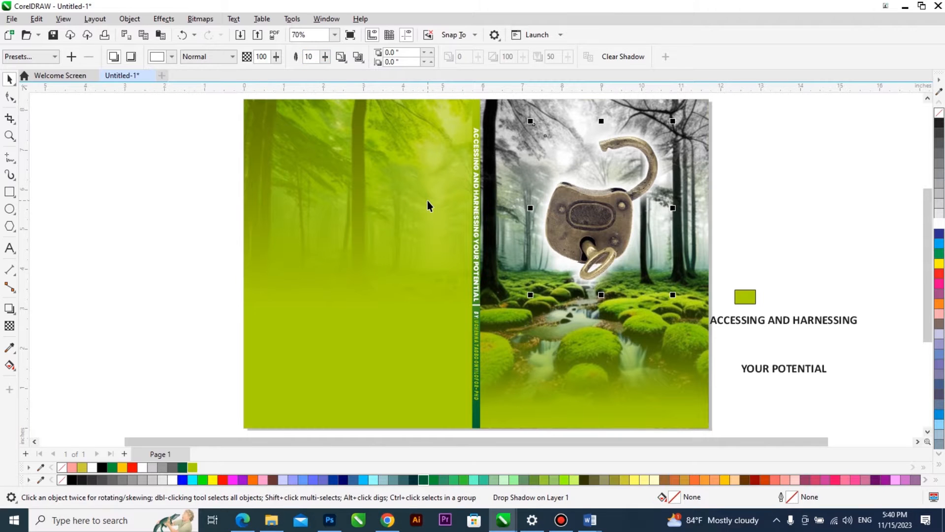
# Move the two-line title from beside the page onto the front cover, below the padlock.
pyautogui.scroll(-2, 573, 318)
pyautogui.scroll(1, 617, 293)
pyautogui.click(618, 297)
pyautogui.moveTo(619, 300); pyautogui.dragTo(449, 282)
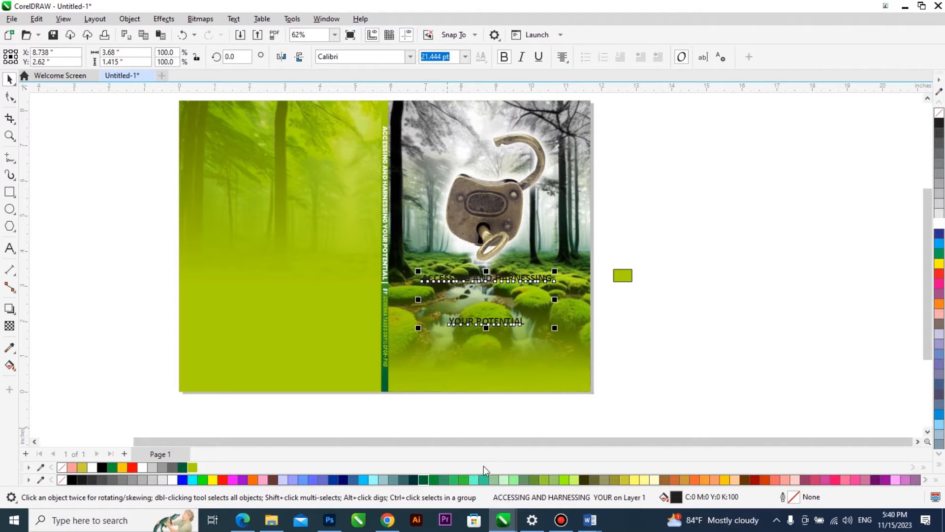
pyautogui.click(547, 418)
# Paste the author byline as new text, move it above the padlock and centre it horizontally on the front cover.
pyautogui.click(10, 249)
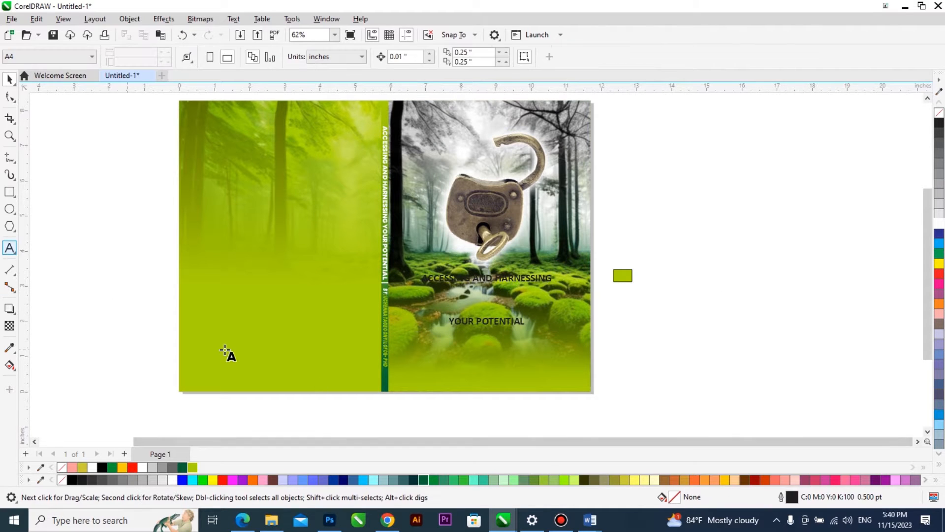
pyautogui.click(322, 409)
pyautogui.click(446, 351)
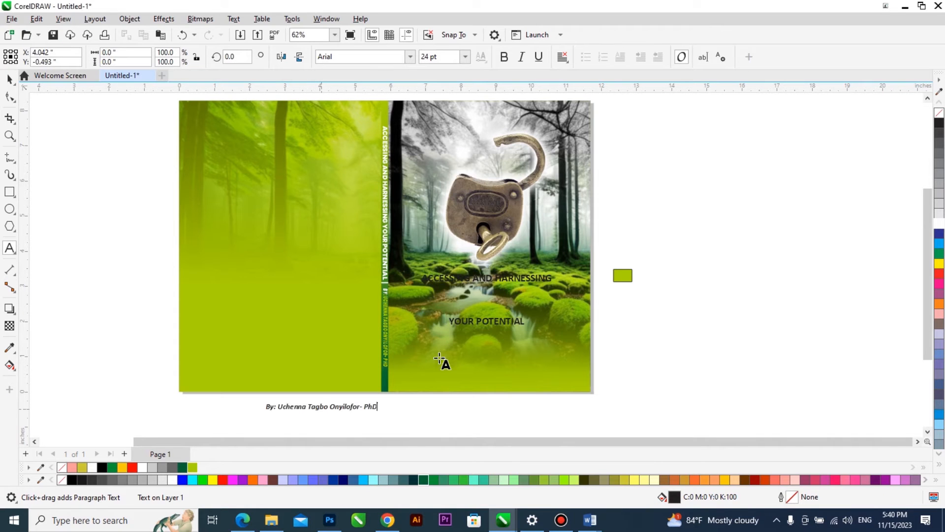
pyautogui.scroll(-2, 380, 407)
pyautogui.hotkey('ctrl', 'space')
pyautogui.moveTo(341, 409); pyautogui.dragTo(469, 194)
pyautogui.keyDown('shift'); pyautogui.click(527, 230); pyautogui.keyUp('shift')
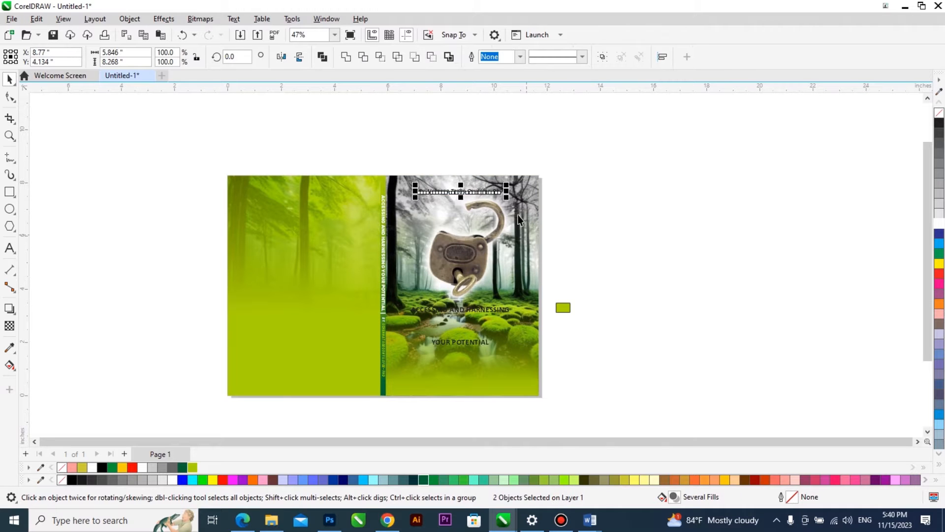
pyautogui.keyDown('shift'); pyautogui.click(527, 230); pyautogui.keyUp('shift')
# Move the padlock and its glow slightly straight down to leave more room below the byline.
pyautogui.scroll(2, 506, 196)
pyautogui.scroll(-1, 504, 230)
pyautogui.click(466, 287)
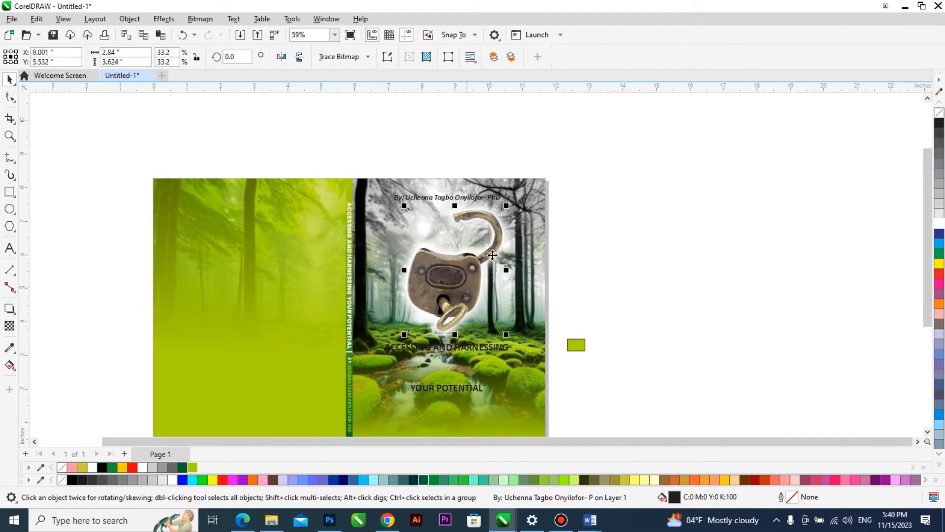
pyautogui.keyDown('shift'); pyautogui.click(507, 232); pyautogui.keyUp('shift')
pyautogui.moveTo(510, 221); pyautogui.dragTo(511, 231)
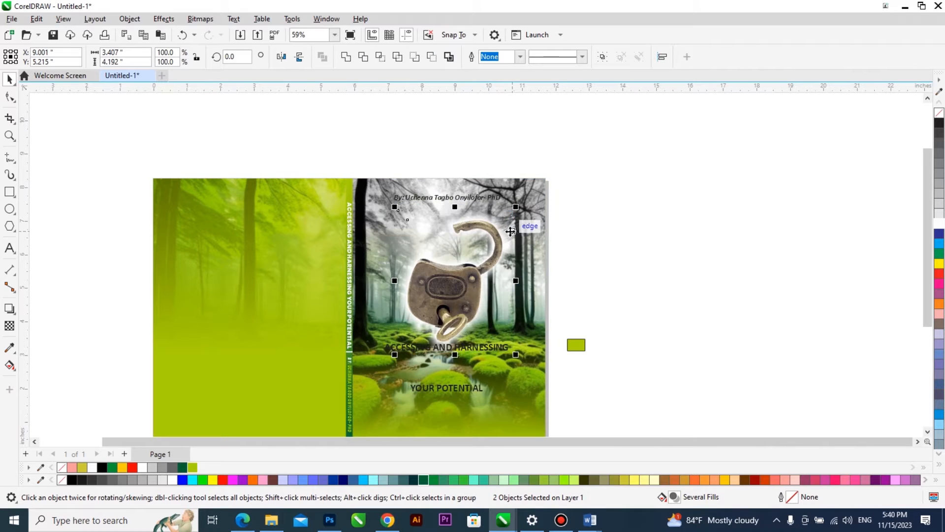
# Set the front cover byline in Poppins Black Italic at about 13.7 pt, centred just above the padlock.
pyautogui.scroll(2, 498, 201)
pyautogui.click(496, 198)
pyautogui.keyDown('shift'); pyautogui.click(492, 180); pyautogui.keyUp('shift')
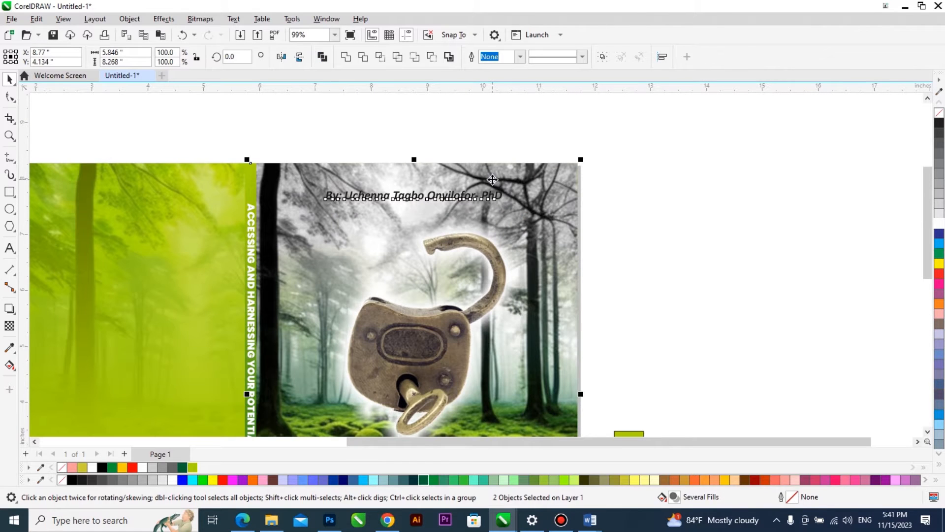
pyautogui.keyDown('shift'); pyautogui.click(492, 180); pyautogui.keyUp('shift')
pyautogui.click(410, 56)
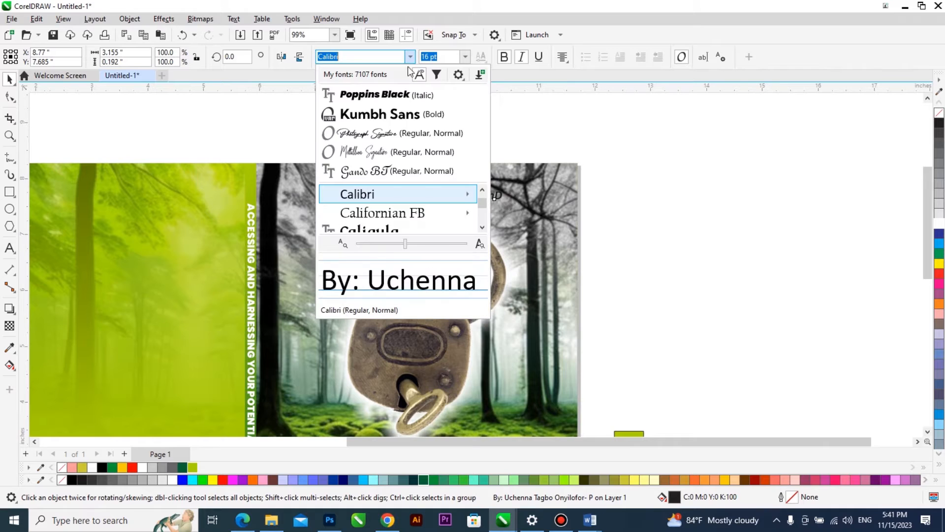
pyautogui.click(404, 95)
pyautogui.moveTo(493, 196); pyautogui.dragTo(514, 219)
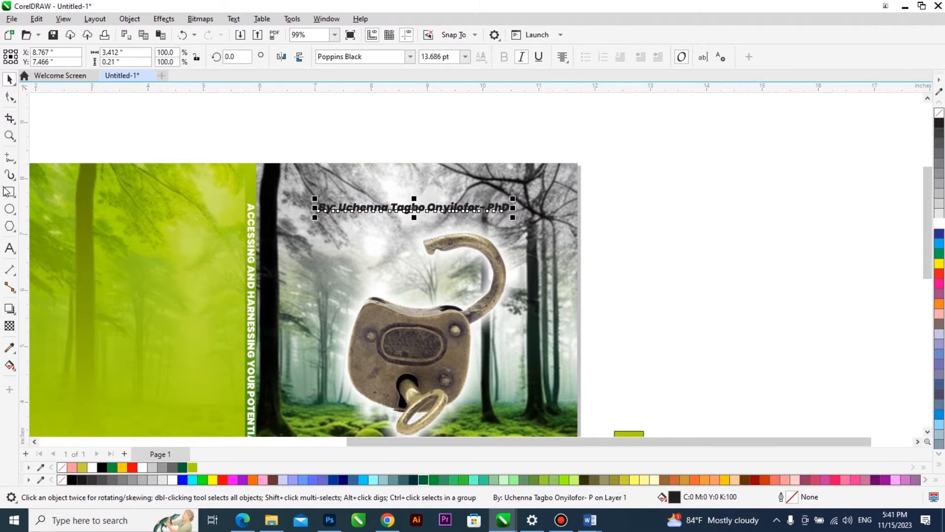
# Draw a thin rectangle around the byline, centre it on the text and widen it to about 5.85 by 0.24 inches across the front cover.
pyautogui.moveTo(286, 199); pyautogui.dragTo(581, 220)
pyautogui.press('space')
pyautogui.moveTo(624, 192); pyautogui.dragTo(244, 237)
pyautogui.press('c')
pyautogui.press('e')
pyautogui.keyDown('shift'); pyautogui.click(463, 183); pyautogui.keyUp('shift')
pyautogui.click(618, 193)
pyautogui.click(482, 209)
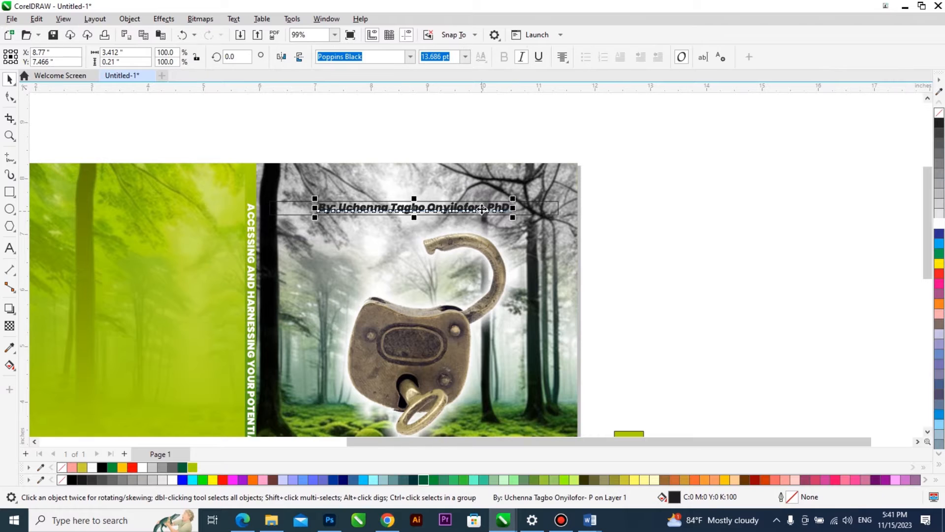
pyautogui.click(559, 207)
pyautogui.moveTo(561, 207); pyautogui.dragTo(580, 207)
# Make the byline bar white with a uniform transparency and no outline.
pyautogui.click(9, 326)
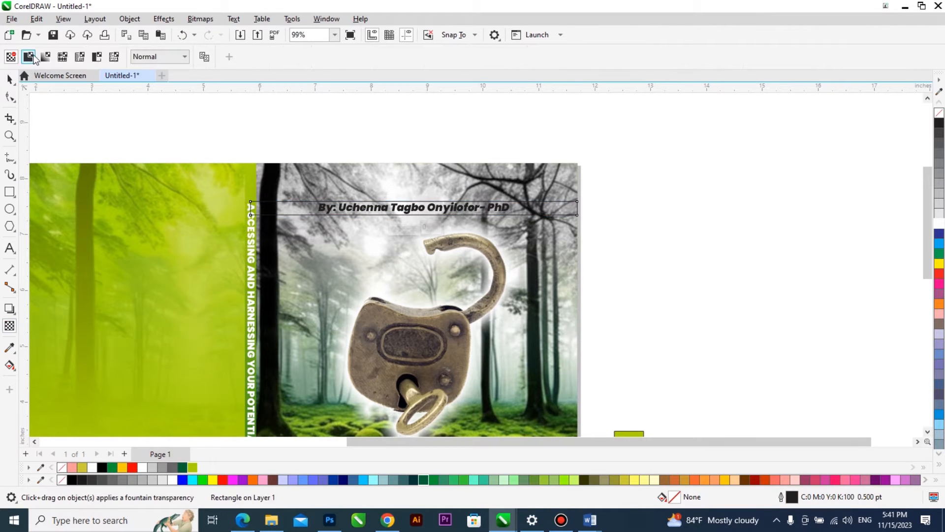
pyautogui.click(28, 56)
pyautogui.press('space')
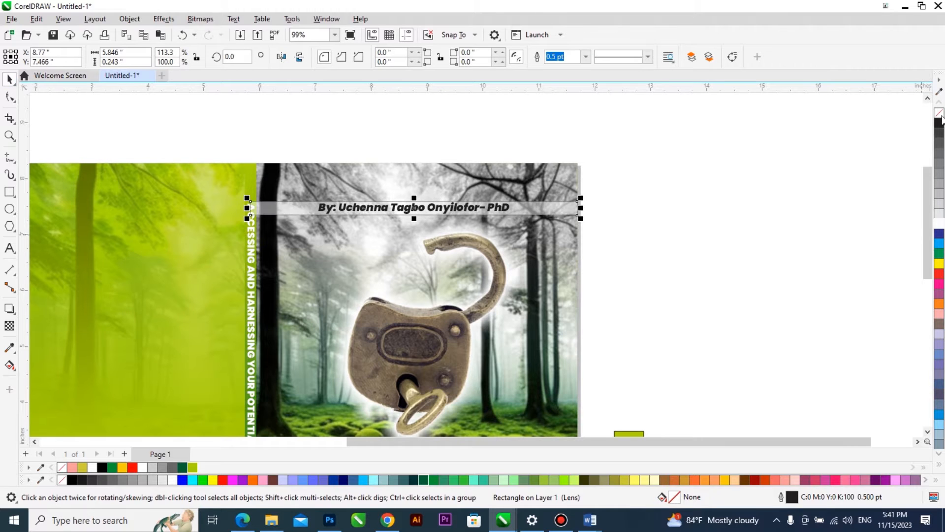
# Give the front cover byline a white outline and adjust its outline settings.
pyautogui.click(485, 206)
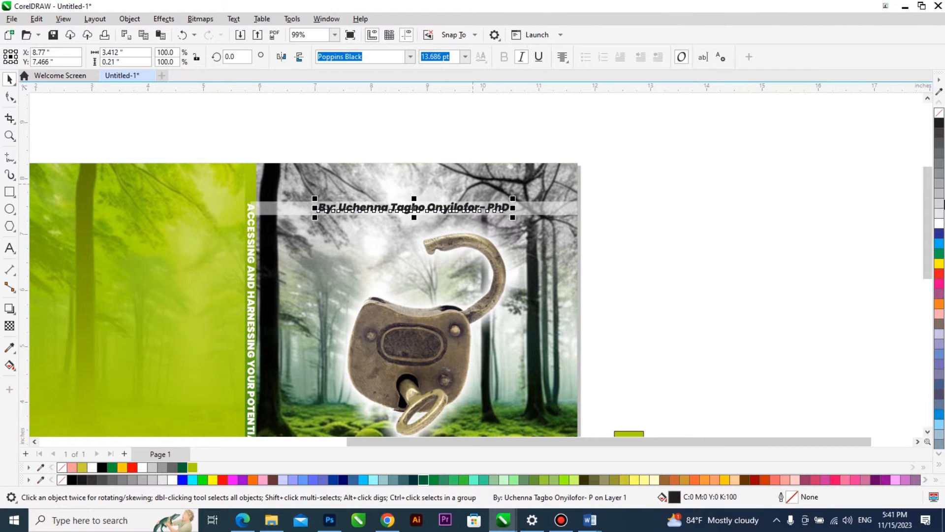
pyautogui.rightClick(938, 226)
pyautogui.doubleClick(804, 498)
pyautogui.click(523, 305)
pyautogui.click(566, 343)
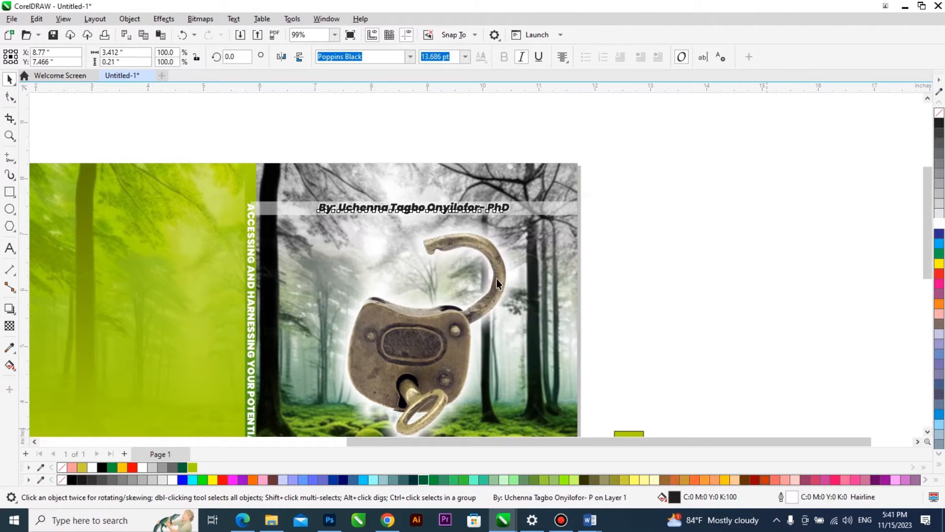
# Set the transparency of the white bar behind the byline to 30.
pyautogui.click(275, 208)
pyautogui.scroll(-2, 291, 152)
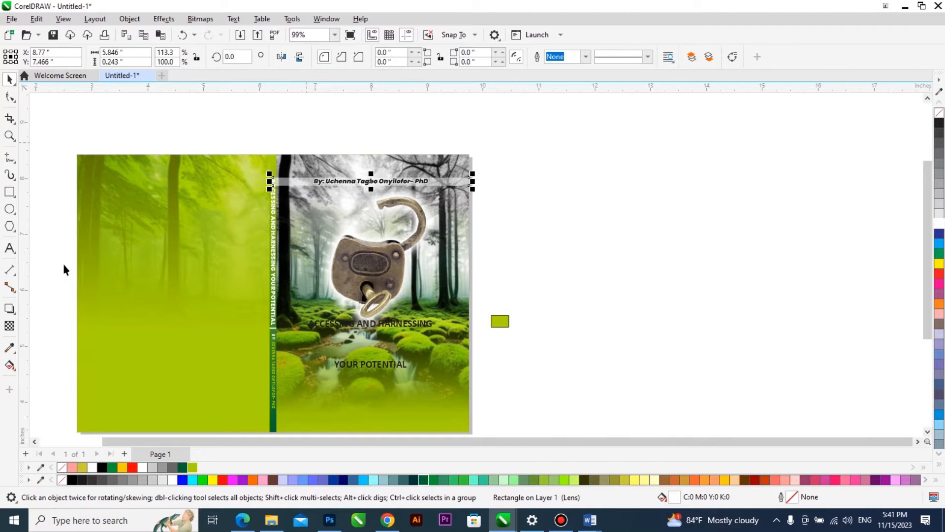
pyautogui.click(10, 325)
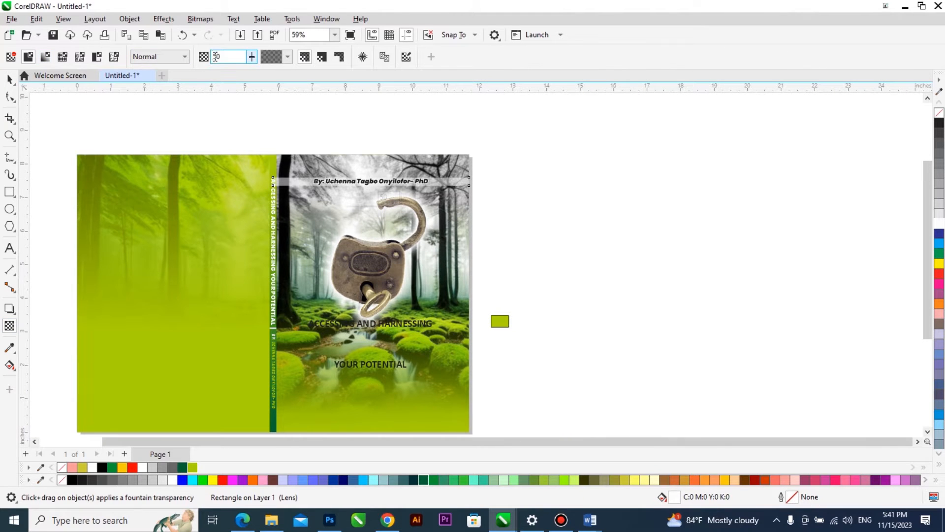
pyautogui.write('3')
pyautogui.press('Return')
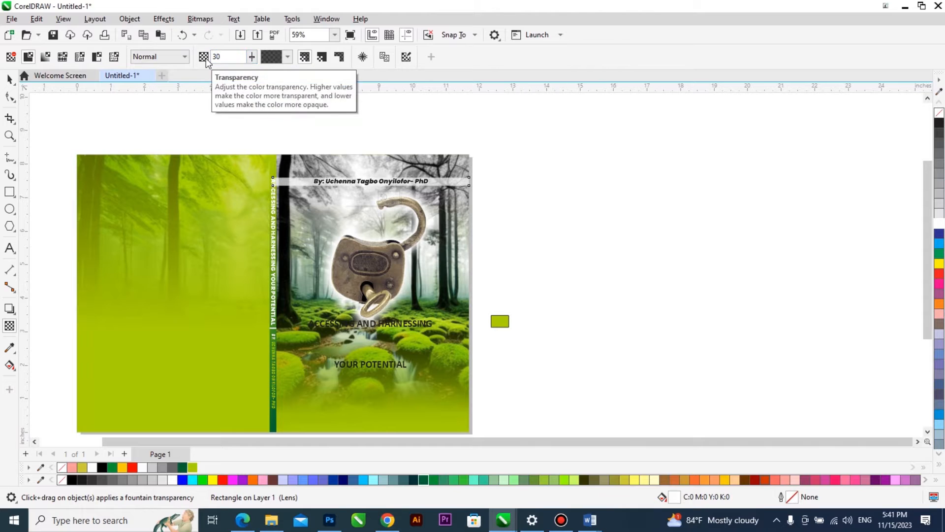
# Bring the spine strip and its lettering in front of the white byline bar.
pyautogui.press('space')
pyautogui.scroll(-2, 298, 121)
pyautogui.moveTo(299, 117); pyautogui.dragTo(267, 388)
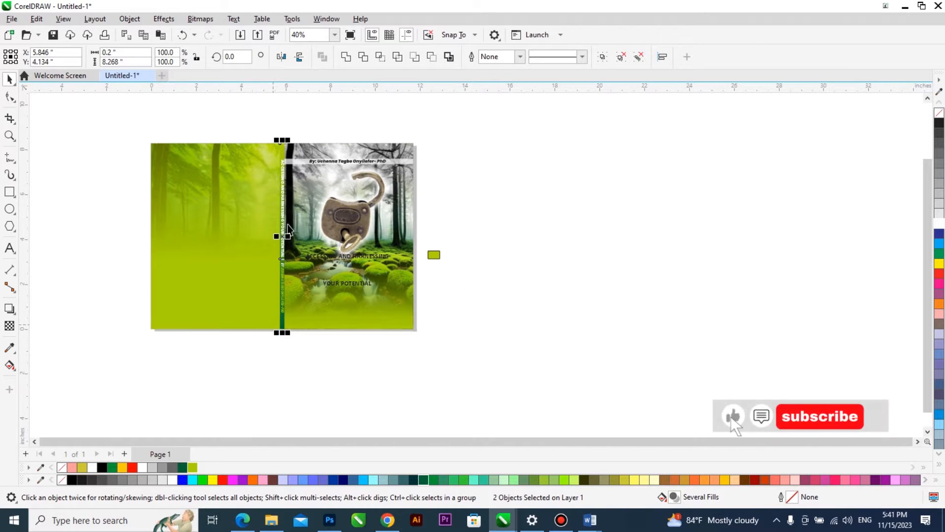
pyautogui.scroll(4, 327, 144)
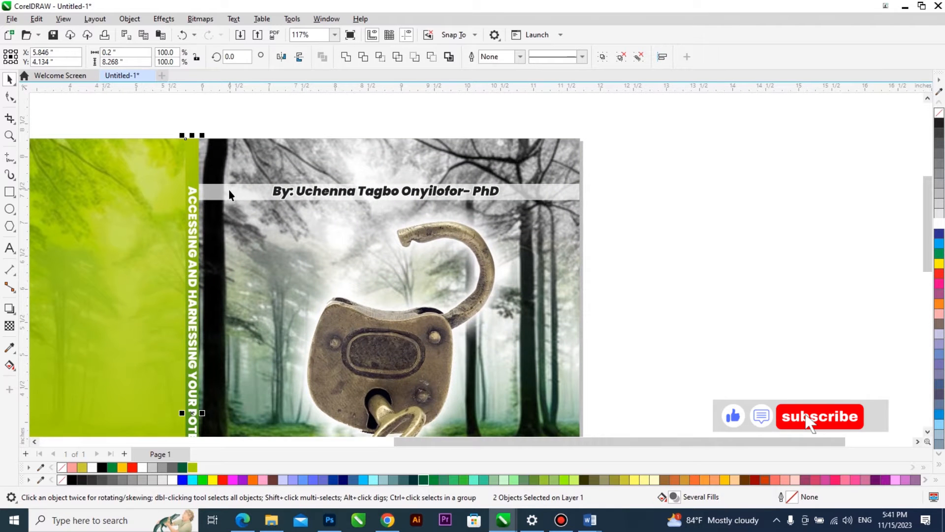
# Convert the white byline bar to a 200 dpi RGB bitmap with anti-aliasing and a transparent background.
pyautogui.click(229, 189)
pyautogui.scroll(1, 531, 203)
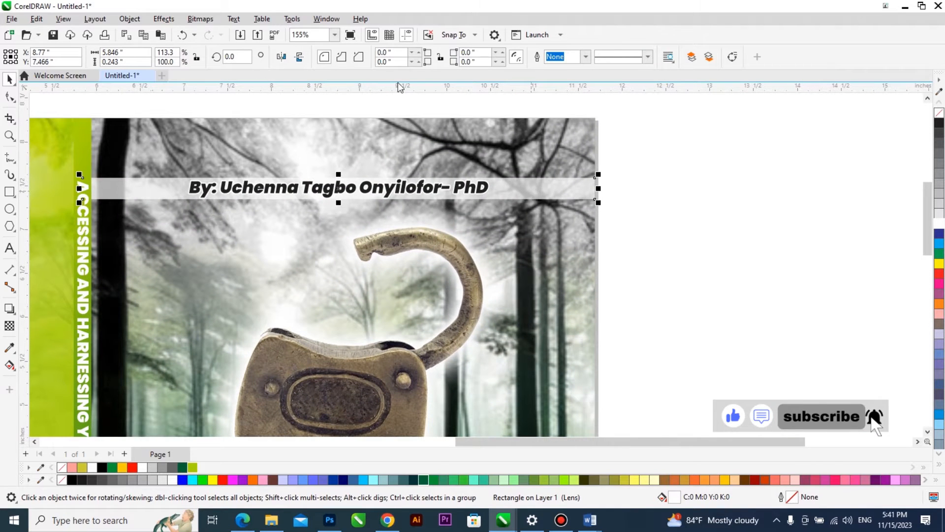
pyautogui.click(202, 21)
pyautogui.click(214, 33)
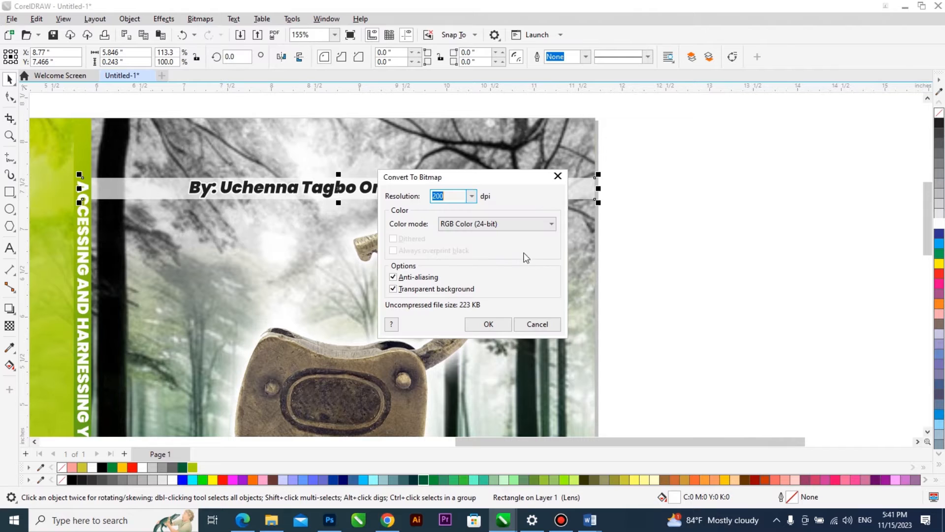
pyautogui.click(489, 324)
# Fade out the byline bar's left end with a linear transparency and convert the bar to a bitmap again.
pyautogui.click(9, 326)
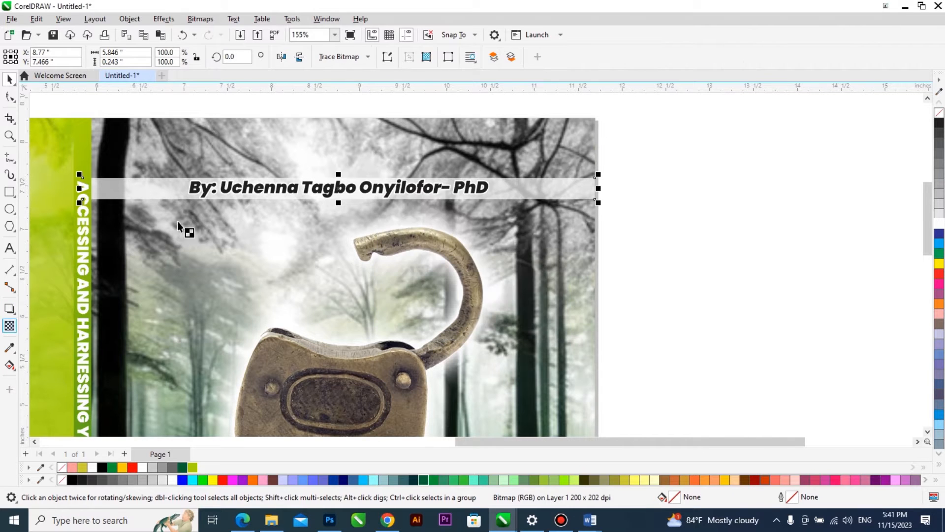
pyautogui.moveTo(189, 187); pyautogui.dragTo(123, 187)
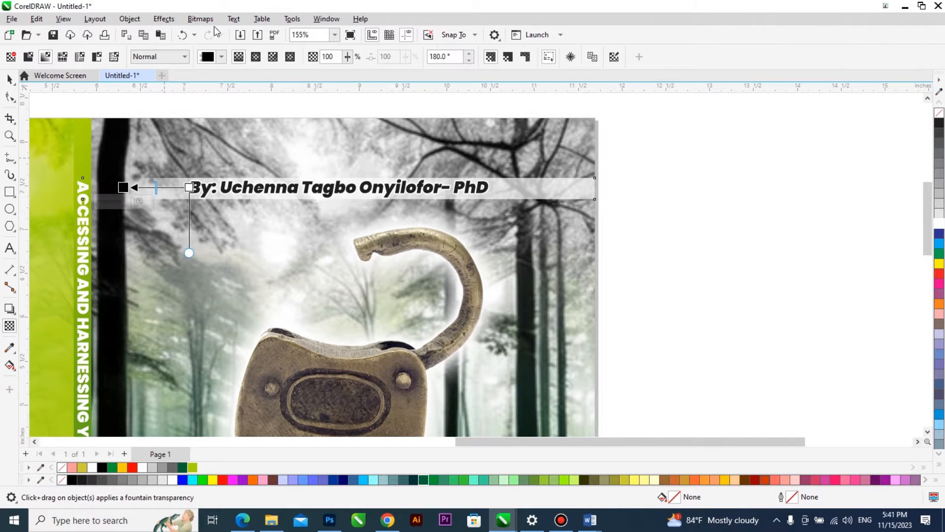
pyautogui.moveTo(178, 188); pyautogui.dragTo(192, 187)
pyautogui.click(201, 19)
pyautogui.click(224, 34)
pyautogui.click(484, 325)
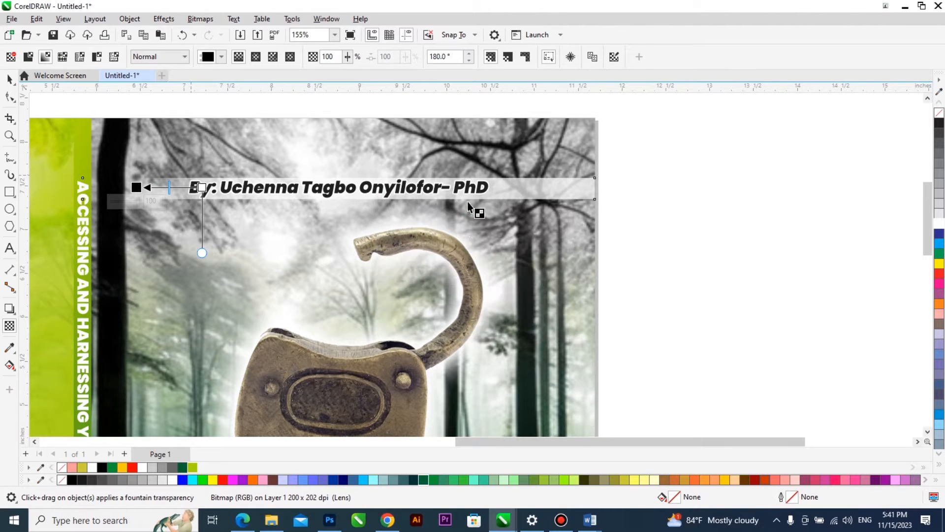
# Fade out the byline bar's right end with a linear transparency.
pyautogui.moveTo(452, 186); pyautogui.dragTo(532, 186)
pyautogui.press('space')
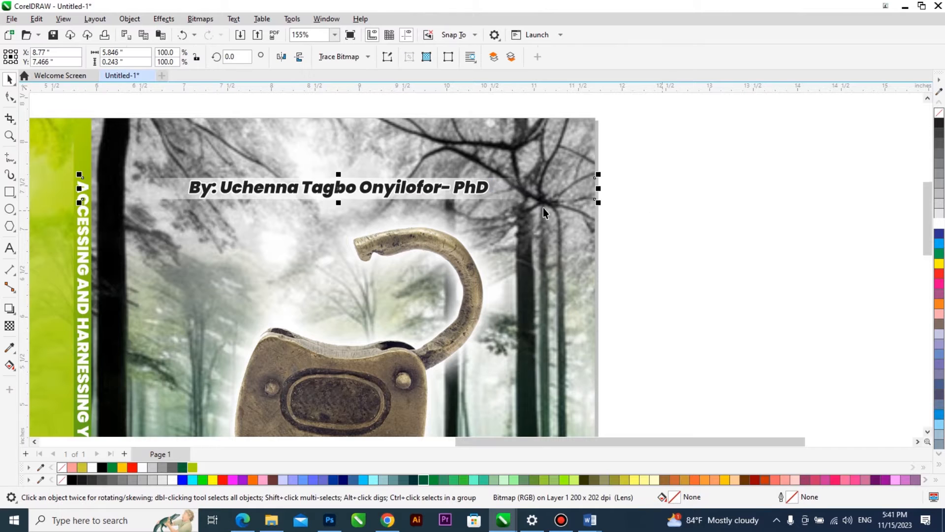
pyautogui.scroll(-2, 542, 208)
pyautogui.moveTo(659, 148); pyautogui.dragTo(160, 258)
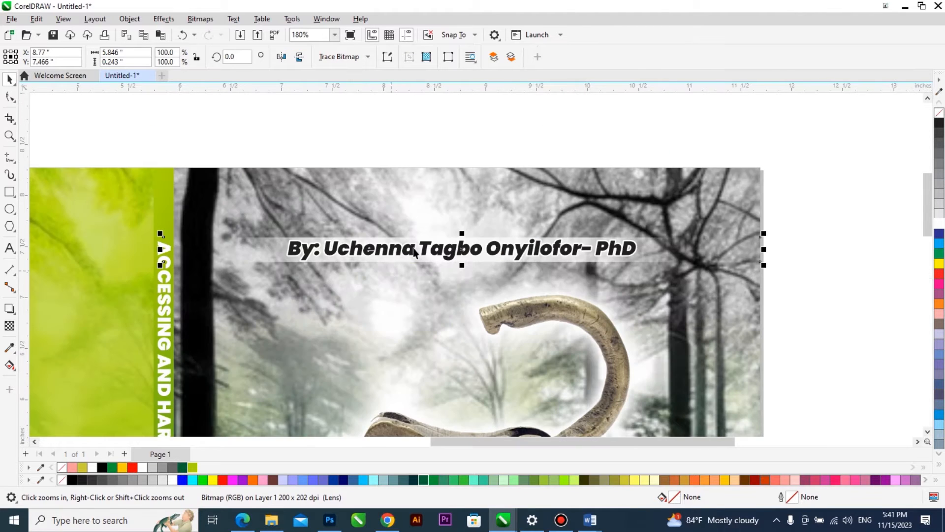
pyautogui.scroll(-5, 605, 209)
pyautogui.click(798, 207)
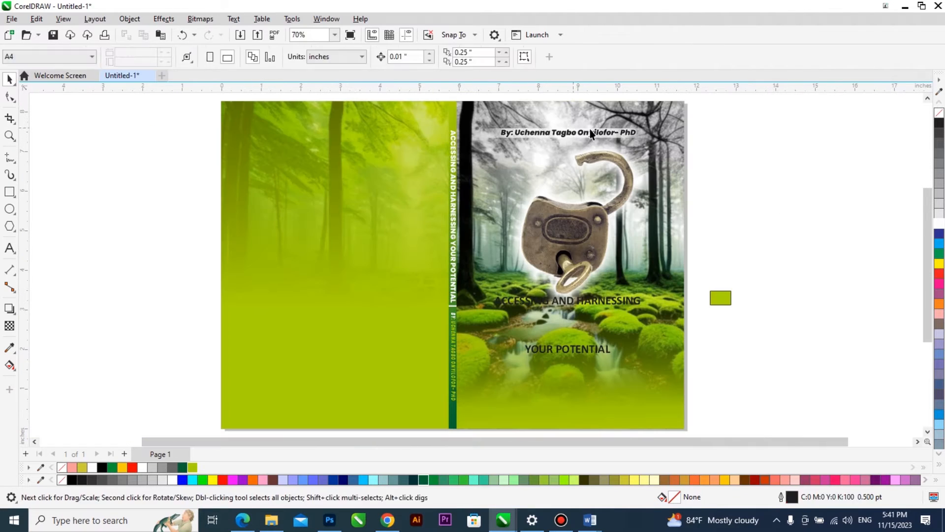
# Try changing the front cover title to Title Case, and undo the change.
pyautogui.hscroll(2, 638, 364)
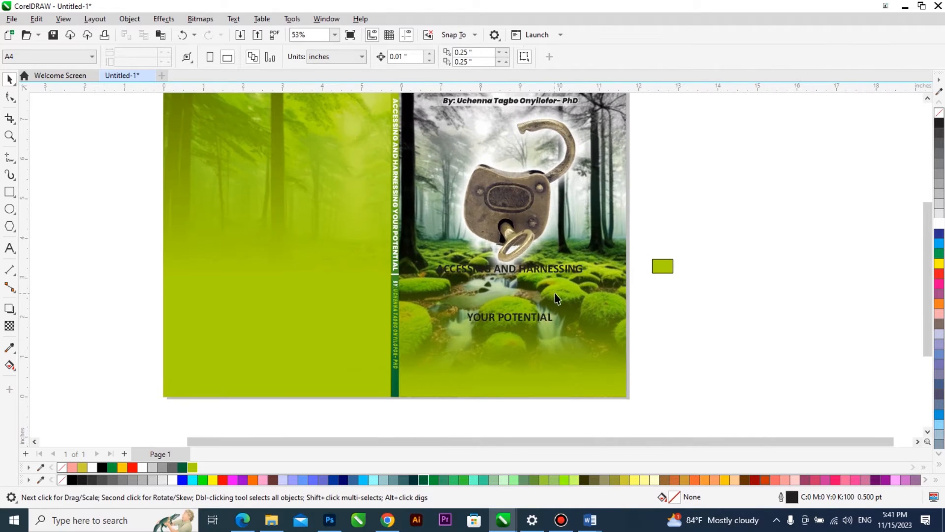
pyautogui.click(540, 270)
pyautogui.doubleClick(540, 272)
pyautogui.hotkey('ctrl', 'a')
pyautogui.hotkey('shift', 'F3')
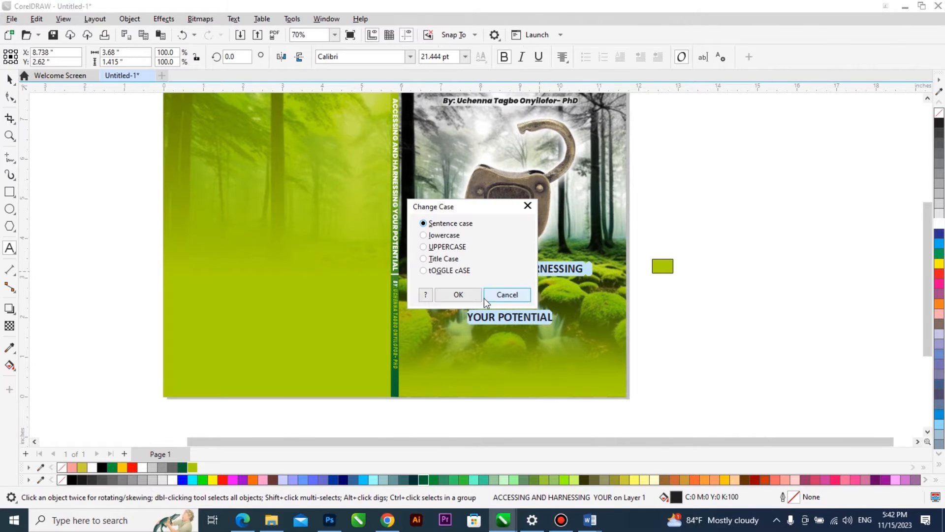
pyautogui.click(449, 260)
pyautogui.click(453, 294)
pyautogui.hotkey('ctrl', 'space')
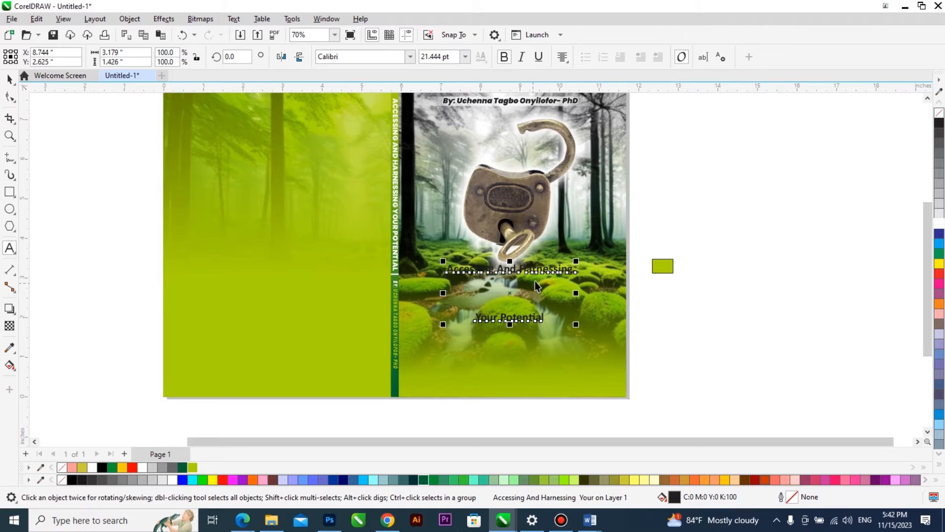
pyautogui.hotkey('ctrl', 'z')
# Move the title text off the front cover into the blank area beside the page.
pyautogui.scroll(1, 551, 266)
pyautogui.scroll(-1, 418, 268)
pyautogui.moveTo(467, 270); pyautogui.dragTo(670, 301)
pyautogui.scroll(1, 687, 288)
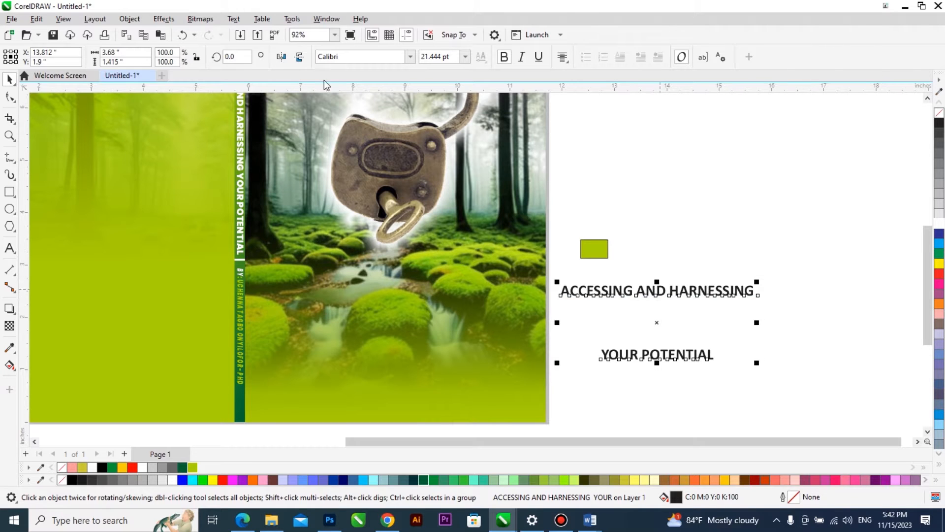
# Change the case of the whole title text block beside the page to Title Case.
pyautogui.click(234, 20)
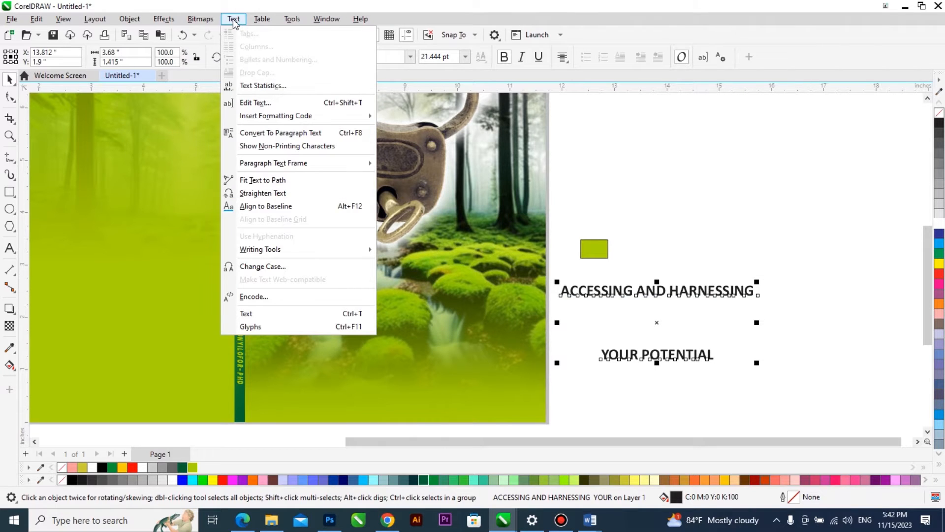
pyautogui.click(309, 267)
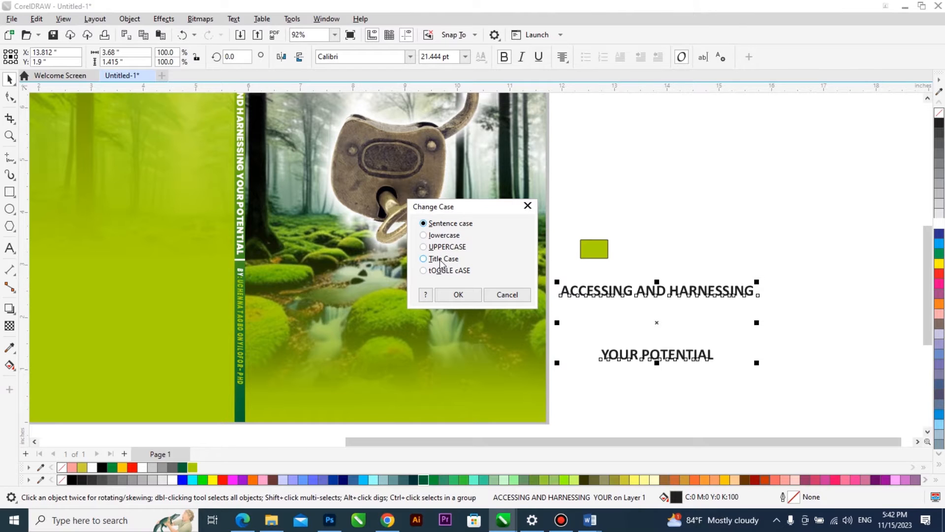
pyautogui.click(457, 293)
pyautogui.scroll(-1, 586, 239)
pyautogui.click(618, 290)
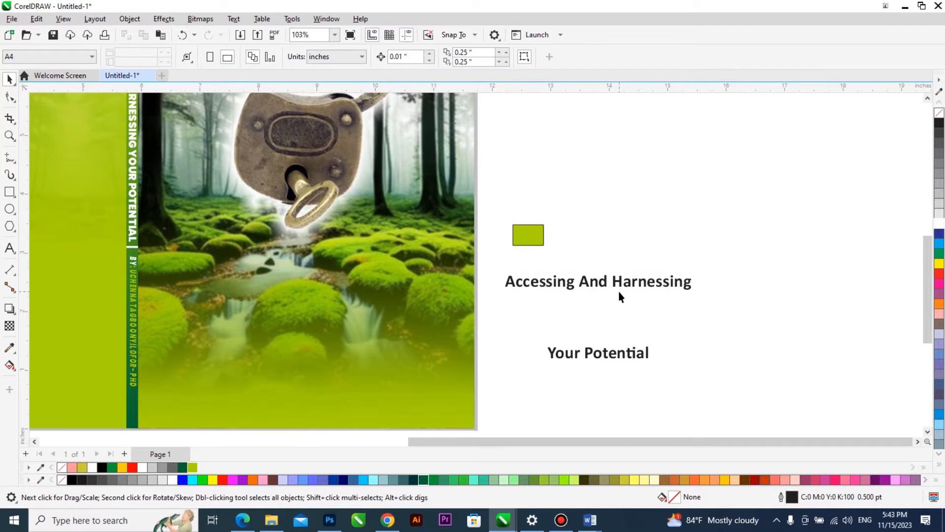
pyautogui.scroll(2, 608, 295)
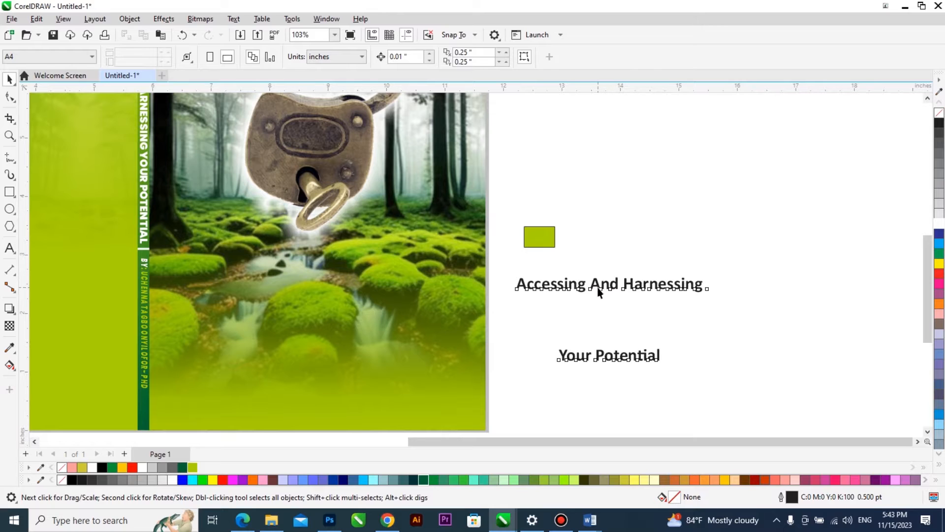
# Change the title text beside the page to lowercase.
pyautogui.click(600, 291)
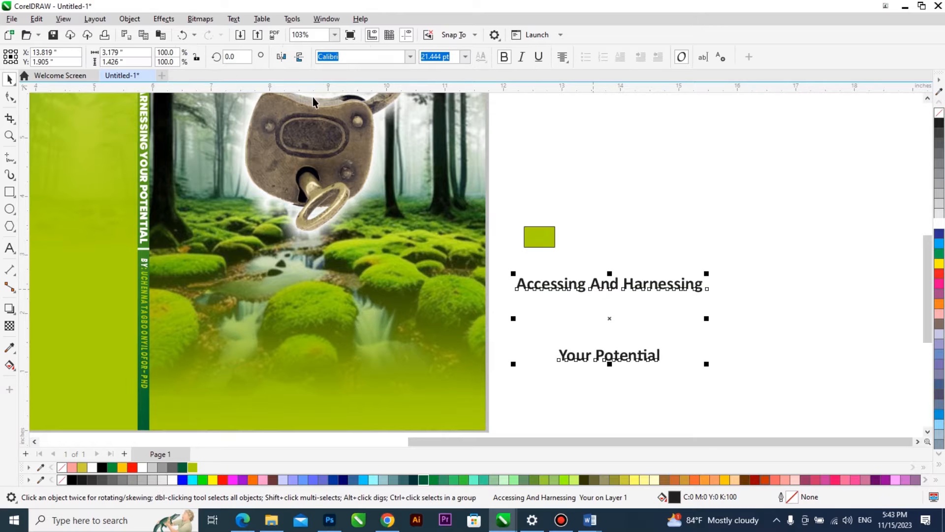
pyautogui.click(234, 19)
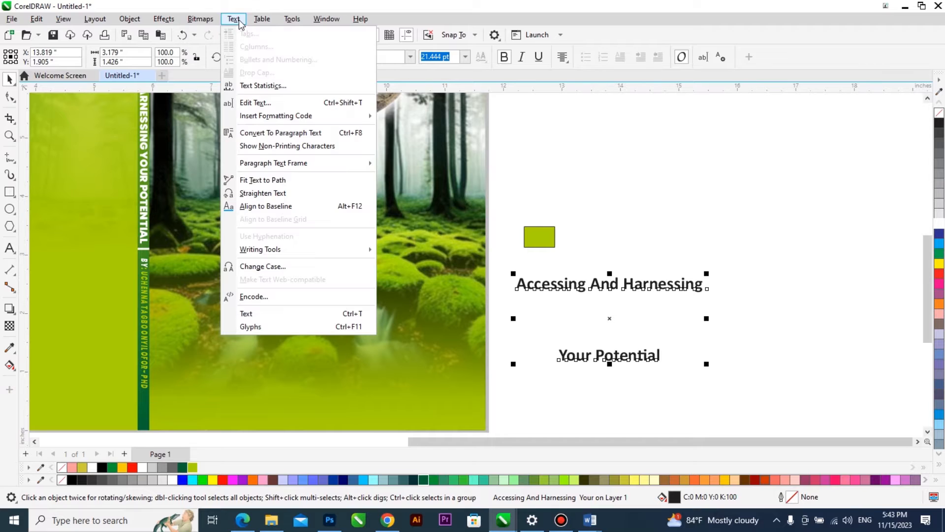
pyautogui.click(275, 268)
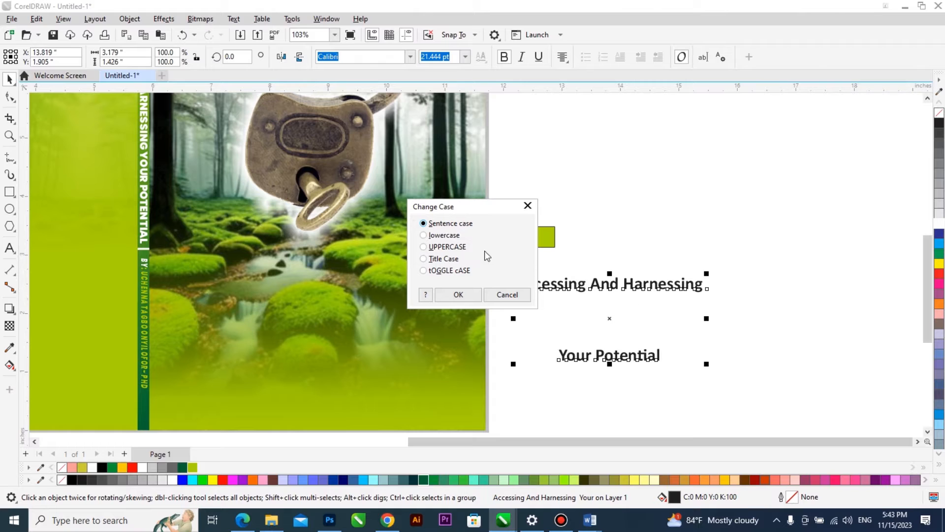
pyautogui.click(438, 236)
pyautogui.click(444, 296)
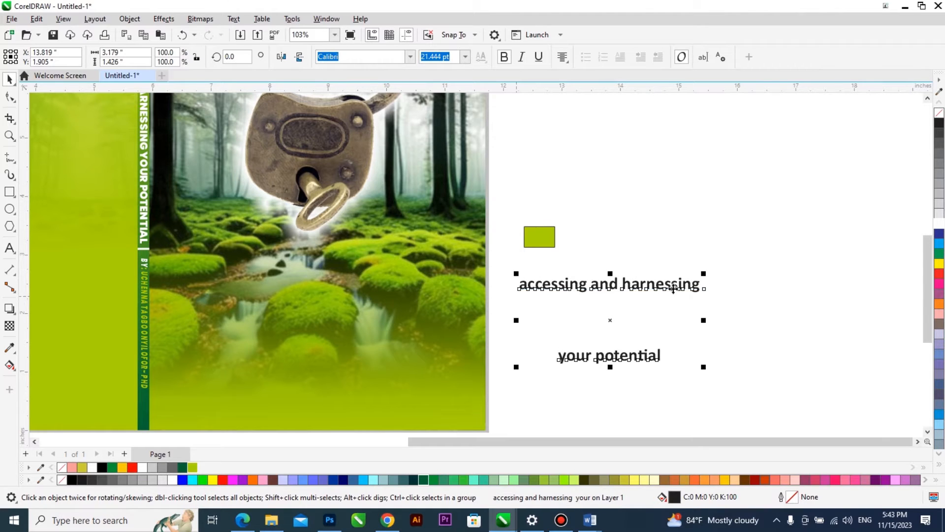
pyautogui.doubleClick(580, 285)
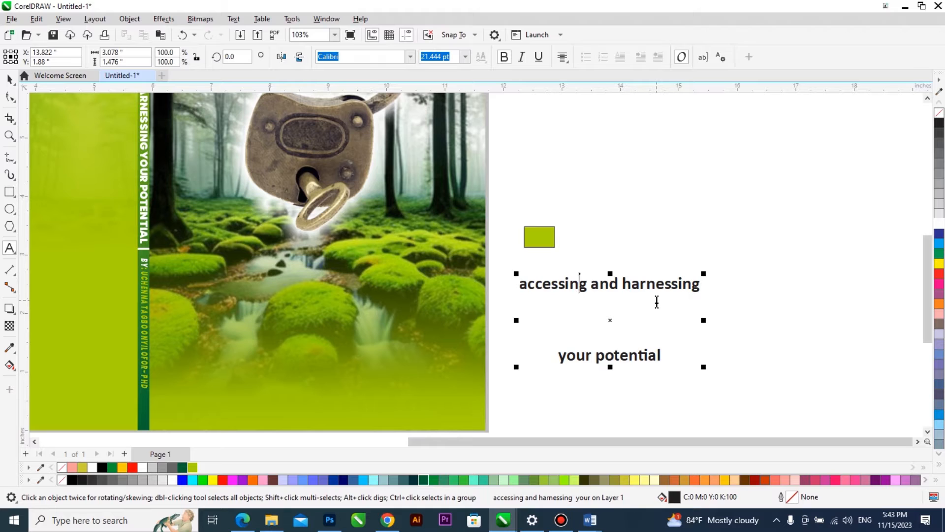
pyautogui.hotkey('ctrl', 'a')
pyautogui.hotkey('ctrl', 'a')
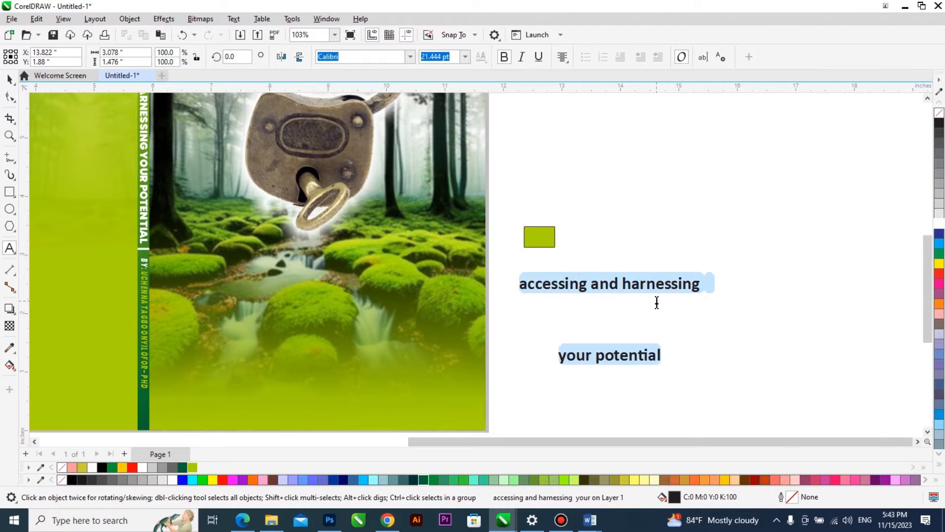
pyautogui.hotkey('shift', 'F3')
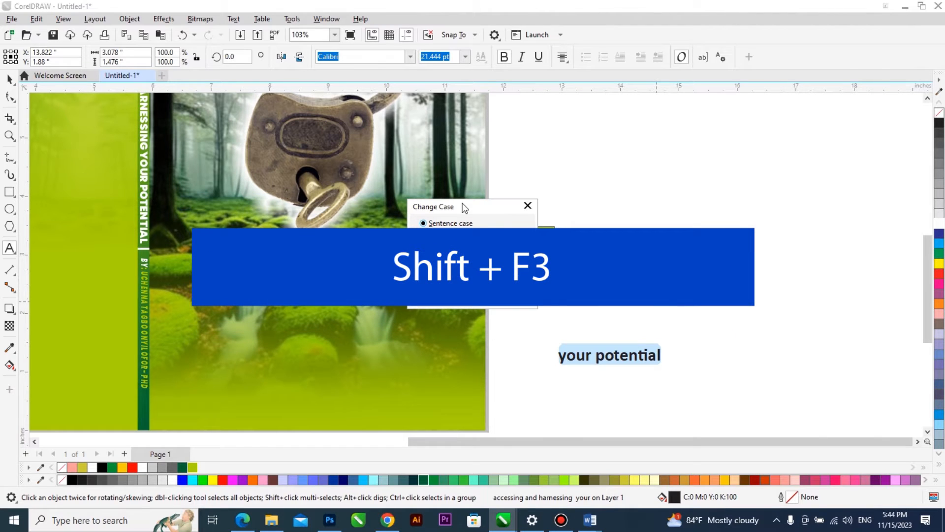
pyautogui.click(510, 296)
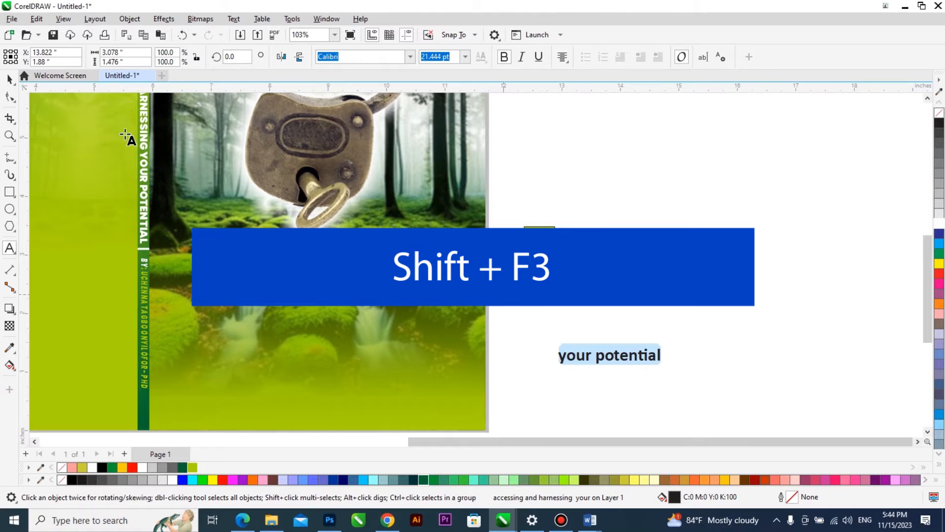
pyautogui.click(9, 79)
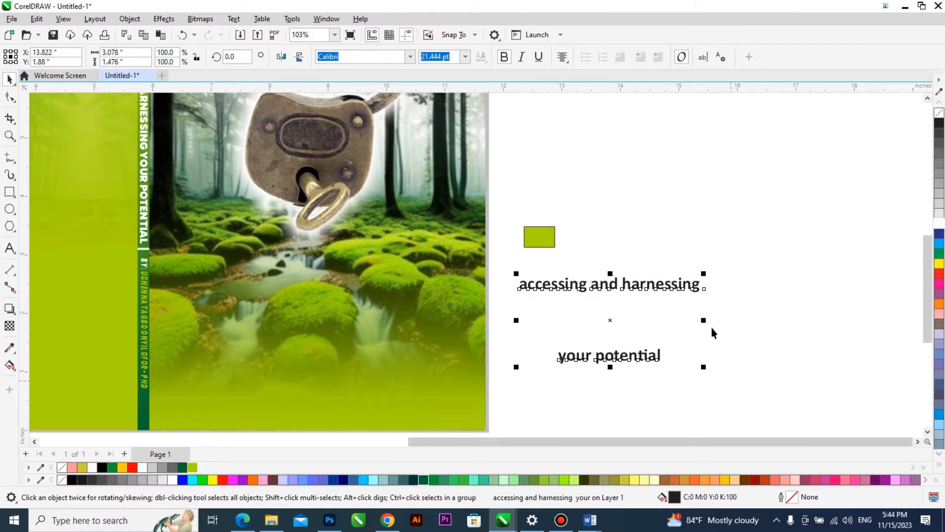
# Convert all of the lowercase title text to Title Case.
pyautogui.doubleClick(667, 287)
pyautogui.hotkey('ctrl', 'a')
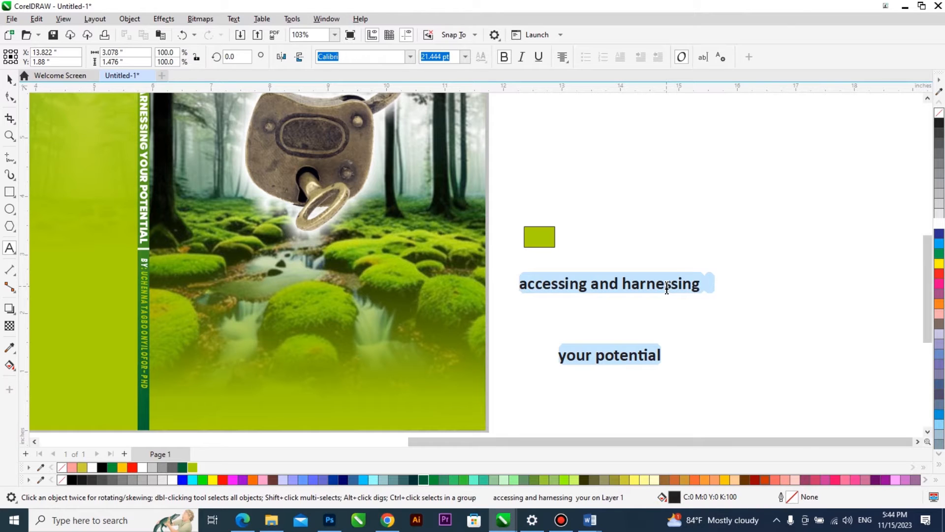
pyautogui.hotkey('shift', 'F3')
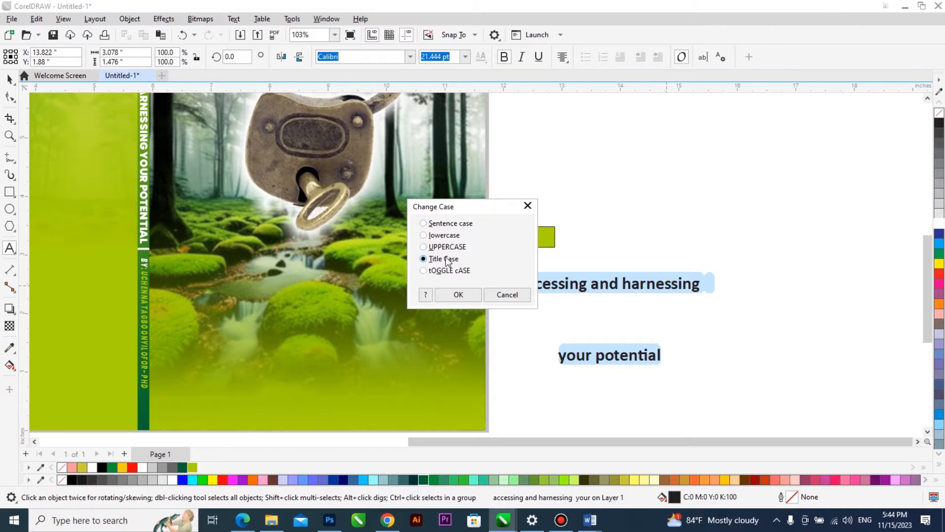
pyautogui.click(455, 294)
pyautogui.press('Escape')
pyautogui.scroll(-2, 616, 294)
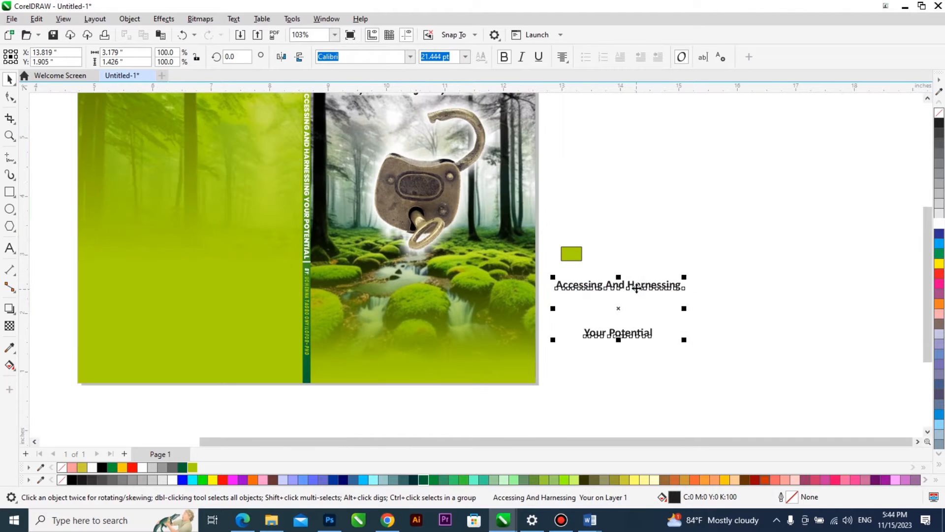
# Move the title onto the lower front cover, put "Accessing" on its own line and break the text apart into separate lines.
pyautogui.moveTo(595, 295); pyautogui.dragTo(436, 321)
pyautogui.scroll(2, 436, 321)
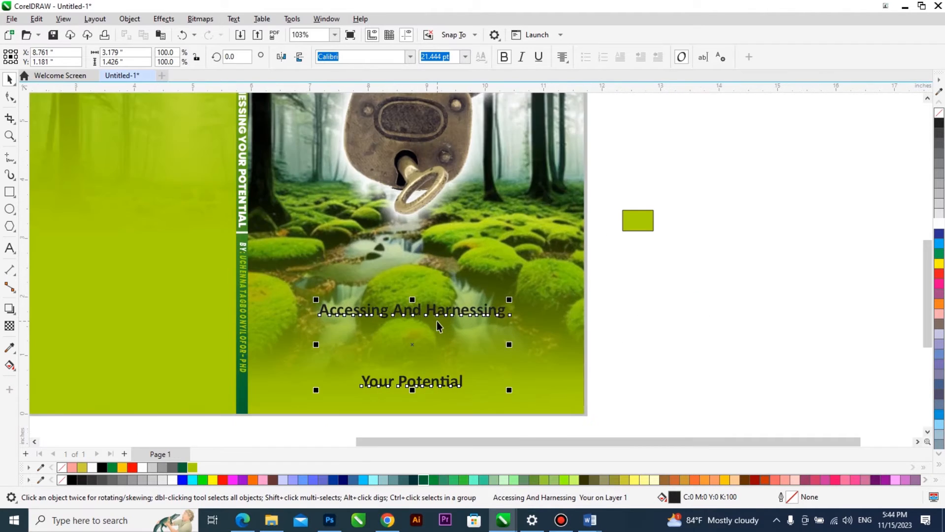
pyautogui.doubleClick(396, 311)
pyautogui.press('Return')
pyautogui.hotkey('ctrl', 'space')
pyautogui.hotkey('ctrl', 'k')
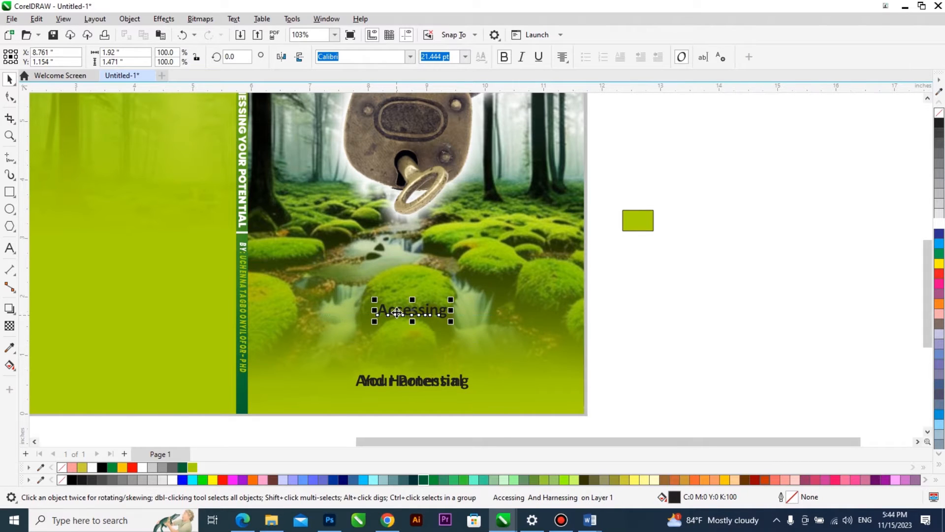
# Set "Accessing" in Mettallion Signature and enlarge it to about 4.5 inches wide just below the padlock.
pyautogui.moveTo(410, 314); pyautogui.dragTo(410, 269)
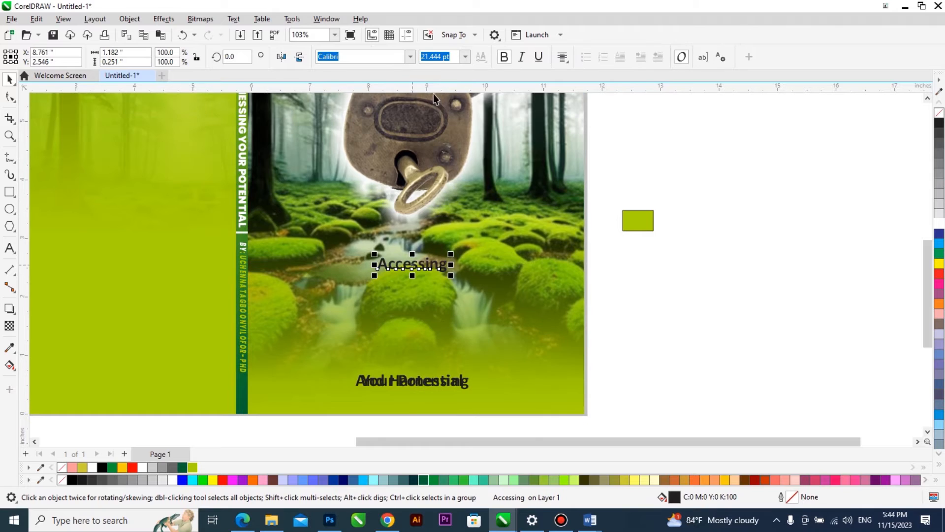
pyautogui.click(410, 57)
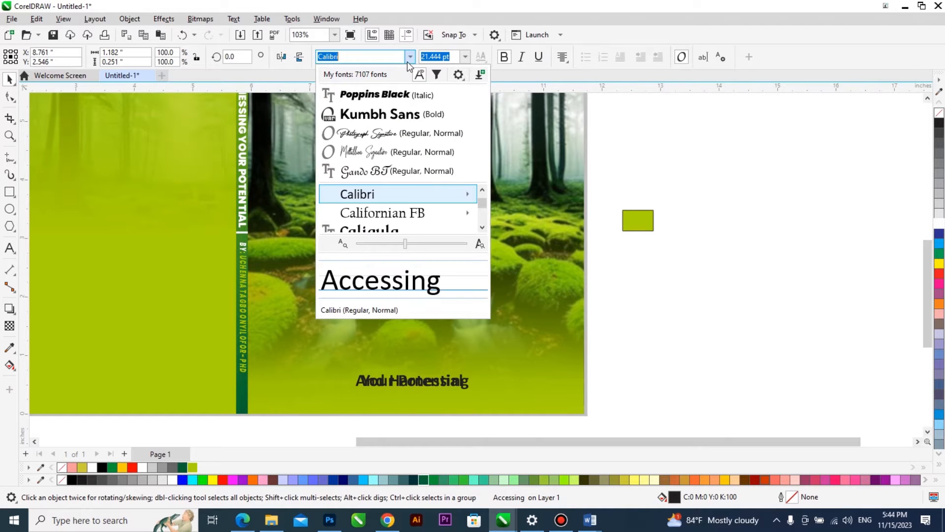
pyautogui.click(412, 153)
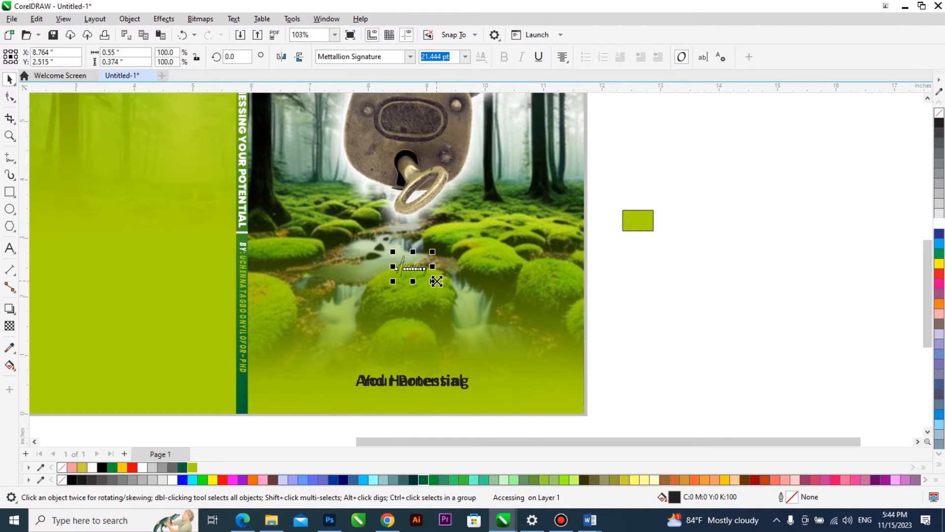
pyautogui.moveTo(502, 353); pyautogui.dragTo(534, 350)
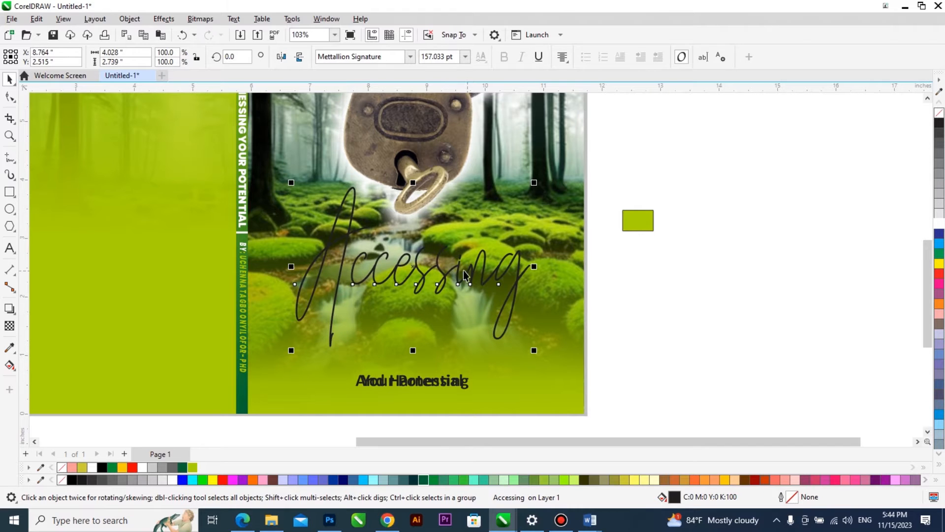
pyautogui.moveTo(457, 268); pyautogui.dragTo(446, 245)
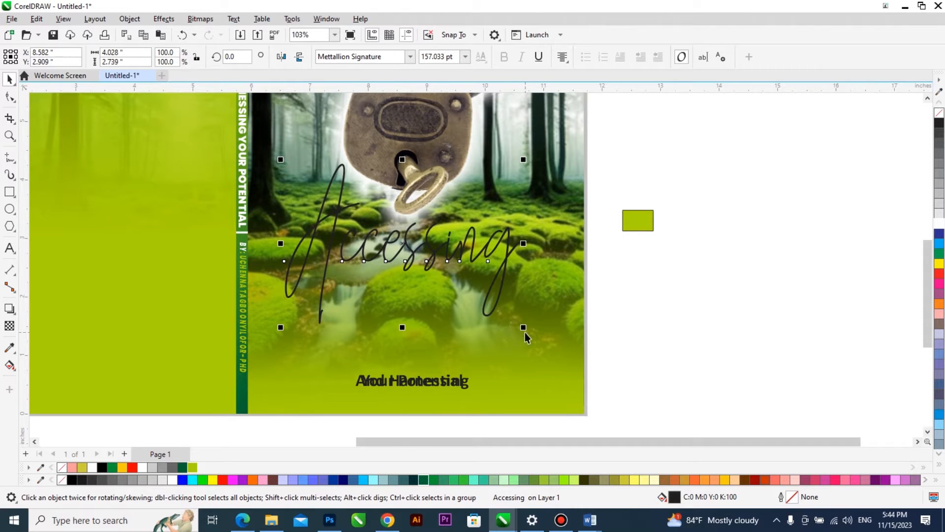
pyautogui.moveTo(541, 352); pyautogui.dragTo(537, 349)
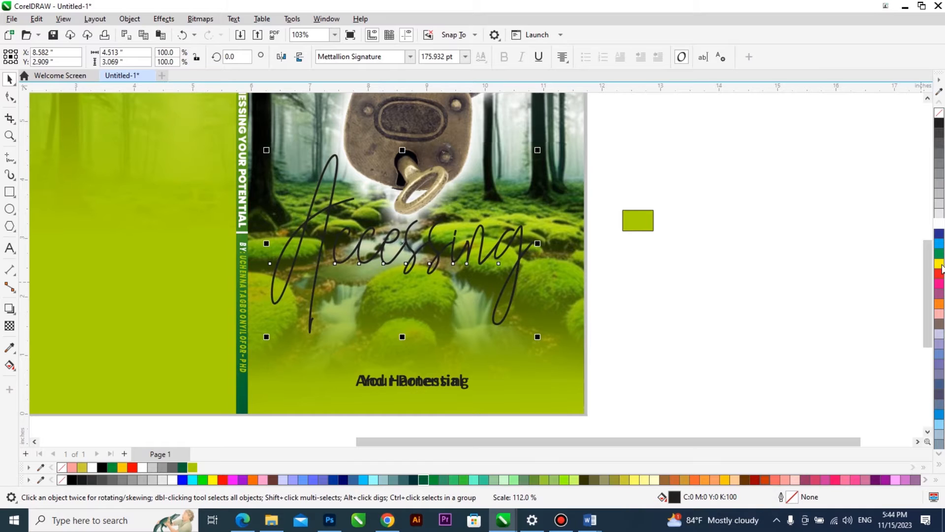
# Give "Accessing" a white fill and a 1 pt white outline with rounded corners, placed behind the fill and scaled with the object.
pyautogui.click(940, 224)
pyautogui.rightClick(940, 224)
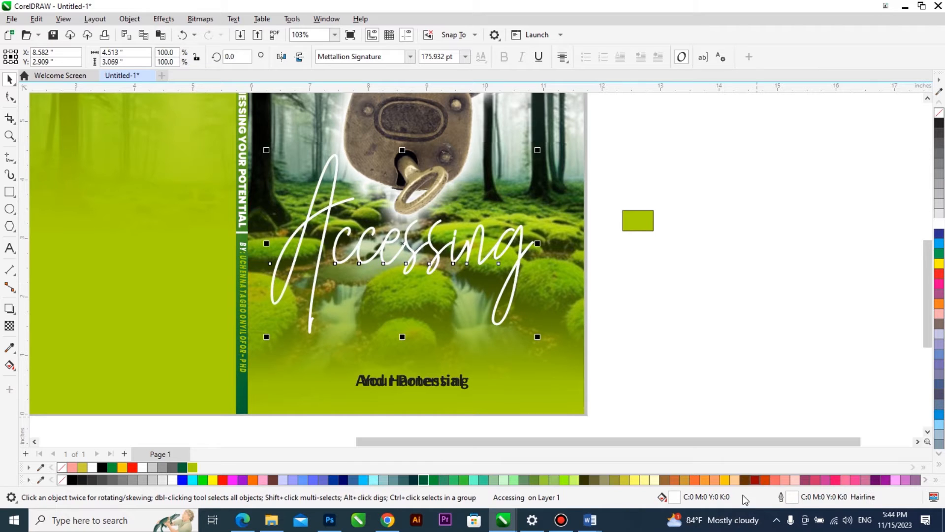
pyautogui.doubleClick(793, 497)
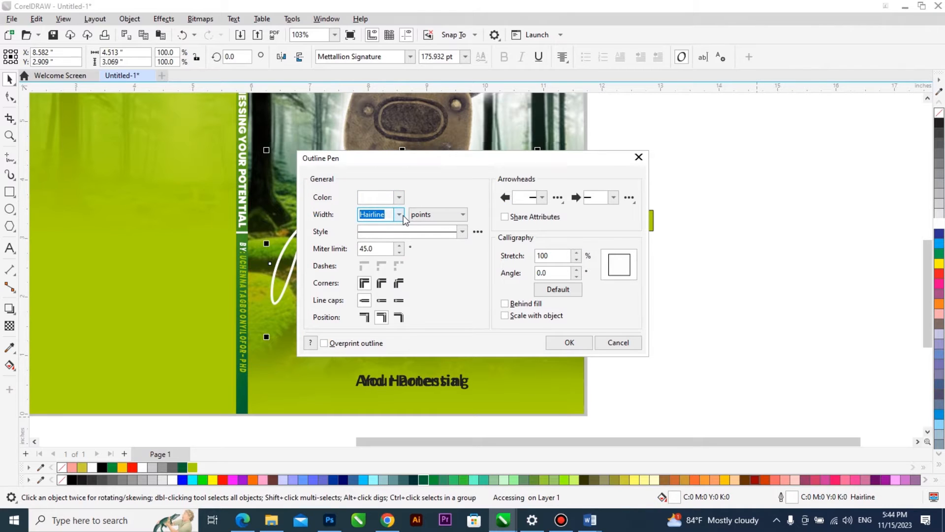
pyautogui.click(399, 215)
pyautogui.click(388, 253)
pyautogui.click(381, 283)
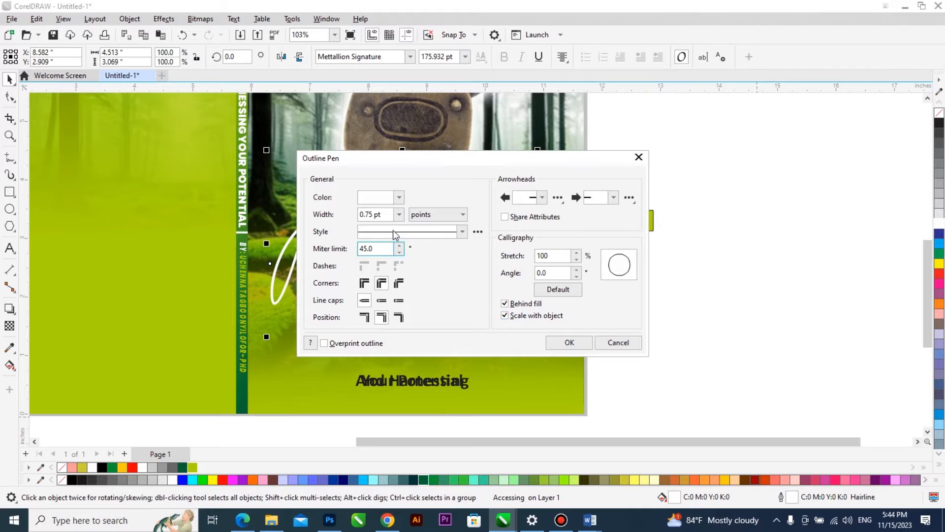
pyautogui.click(399, 214)
pyautogui.click(387, 265)
pyautogui.click(548, 343)
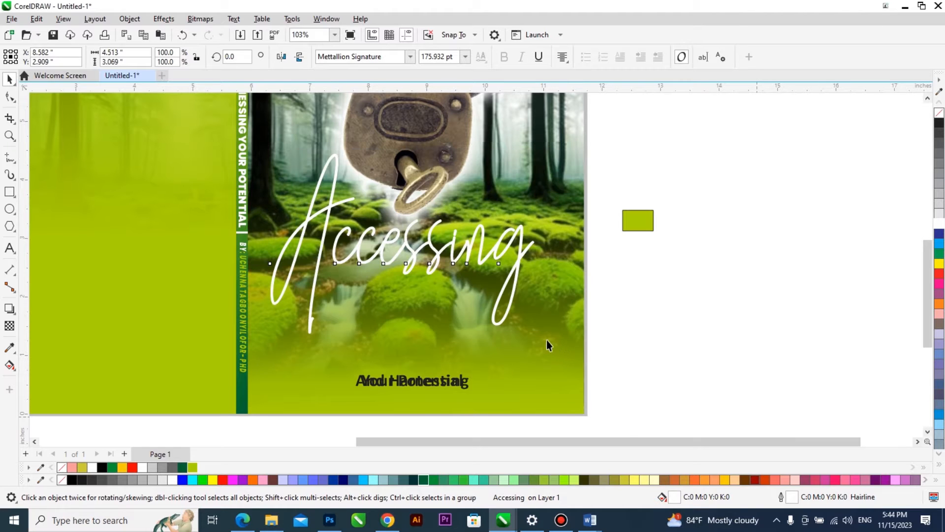
# Add a Small Glow drop shadow to "Accessing" and set the shadow colour to black.
pyautogui.click(9, 309)
pyautogui.click(30, 57)
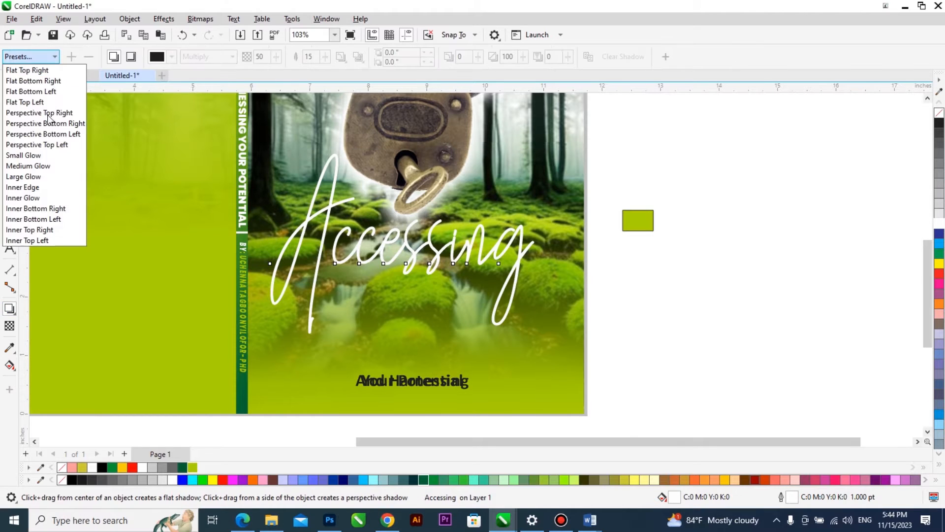
pyautogui.click(43, 157)
pyautogui.click(172, 56)
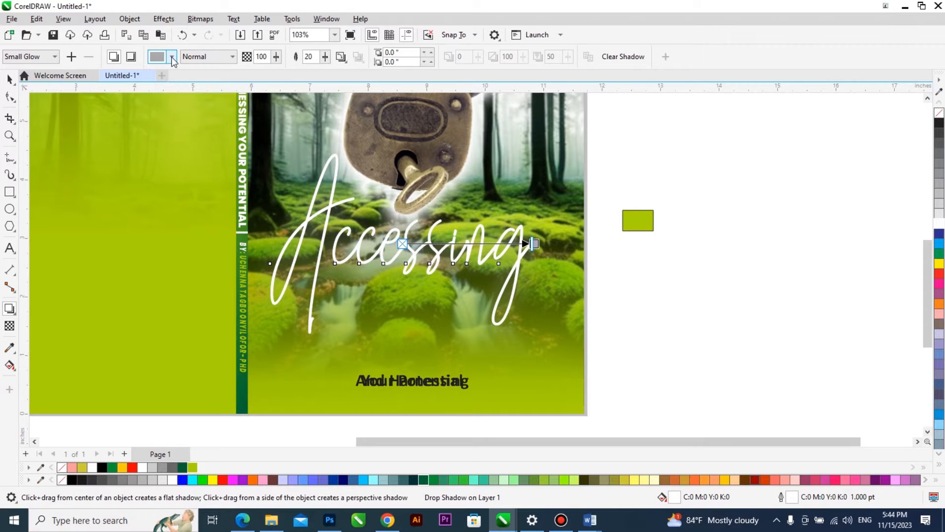
pyautogui.click(71, 480)
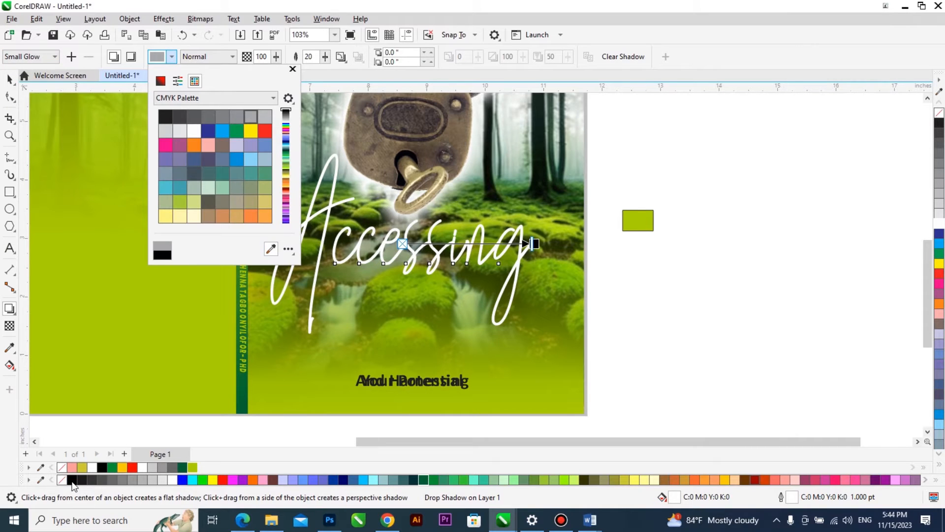
# Set the feathering of the "Accessing" shadow to 10 and its feathering direction to Middle.
pyautogui.click(319, 57)
pyautogui.moveTo(316, 57); pyautogui.dragTo(298, 58)
pyautogui.write('10')
pyautogui.press('Return')
pyautogui.click(343, 57)
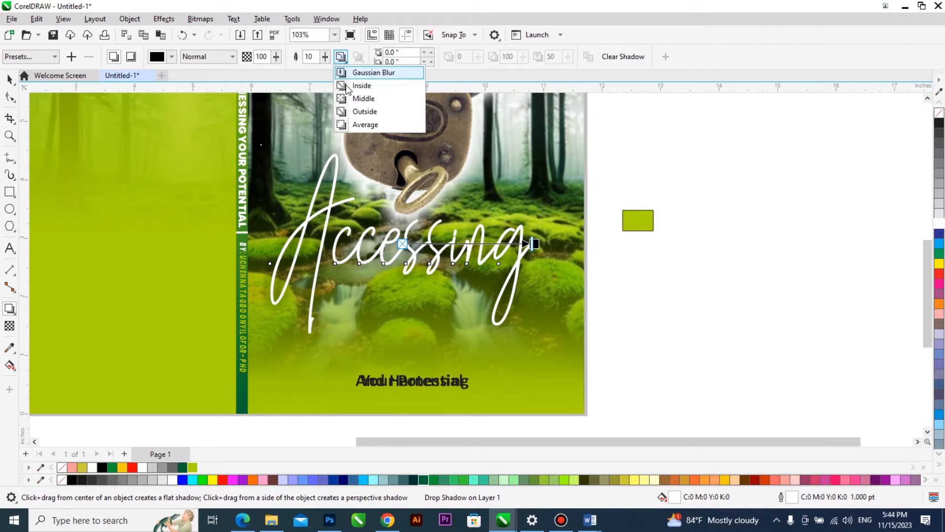
pyautogui.click(363, 102)
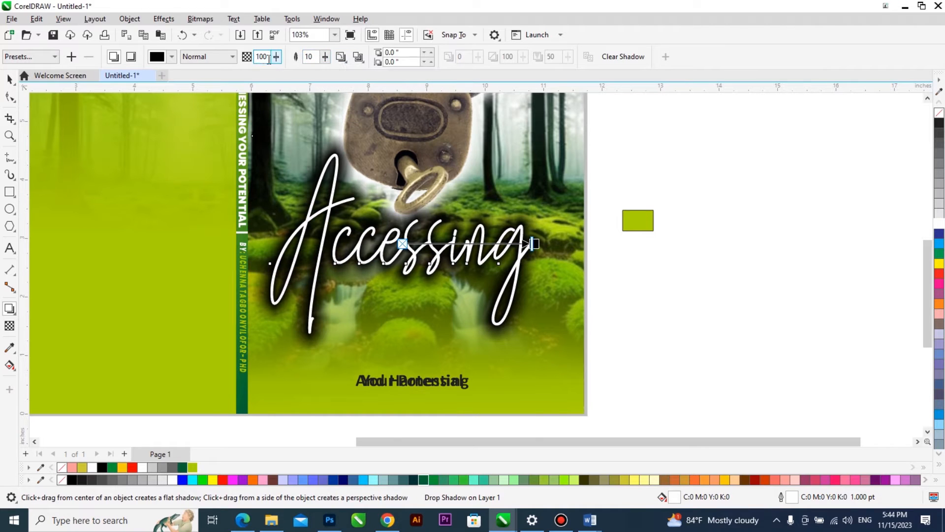
# Set the "Accessing" shadow to 50 opacity and 3 feathering, and shift the shadow slightly downward.
pyautogui.write('50')
pyautogui.press('Return')
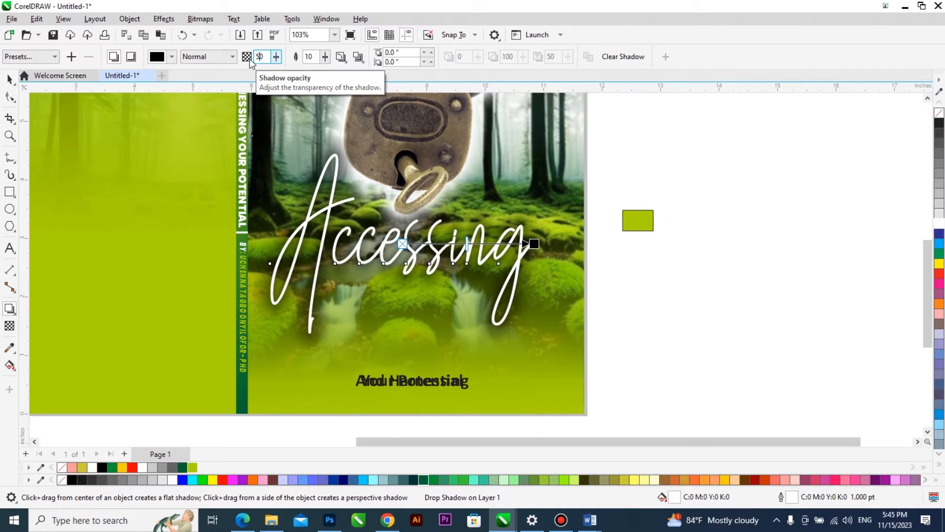
pyautogui.doubleClick(315, 57)
pyautogui.write('3')
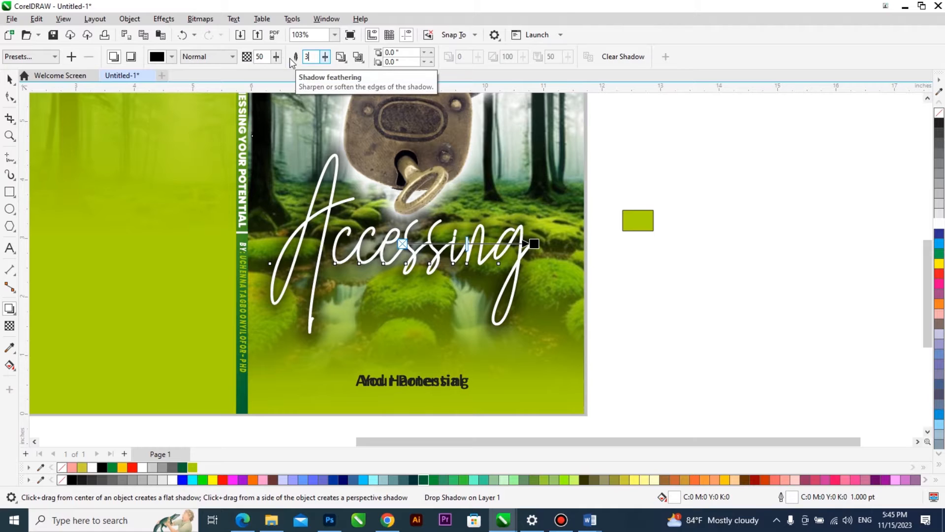
pyautogui.press('Return')
pyautogui.click(9, 78)
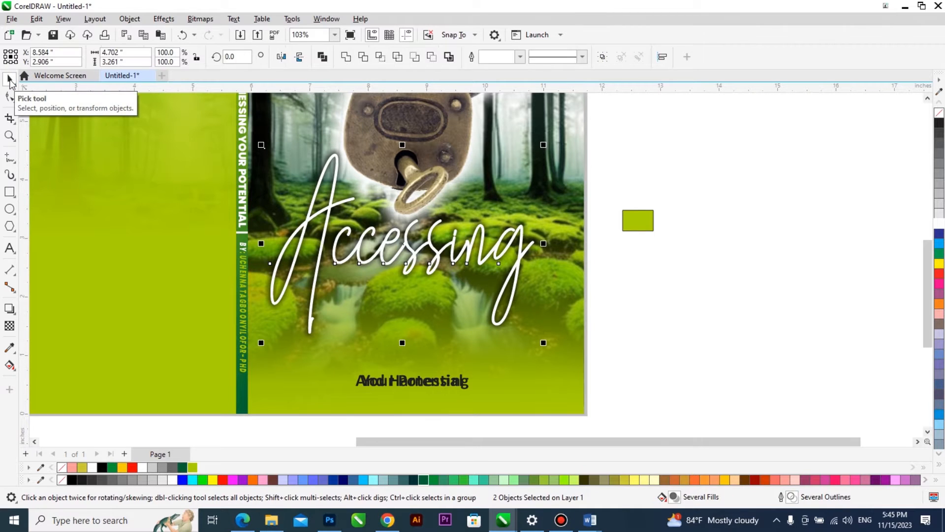
pyautogui.click(589, 298)
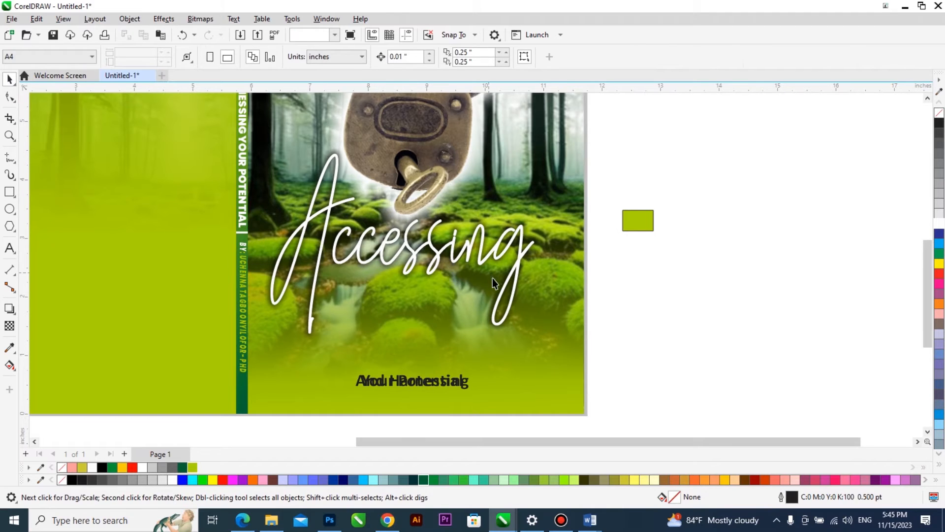
pyautogui.click(511, 306)
pyautogui.moveTo(480, 288); pyautogui.dragTo(483, 293)
# Move "Your Potential" below the "And Harnessing" line and replace "And" with a separate "&" object.
pyautogui.moveTo(438, 382); pyautogui.dragTo(436, 425)
pyautogui.press('F8')
pyautogui.moveTo(386, 383); pyautogui.dragTo(344, 383)
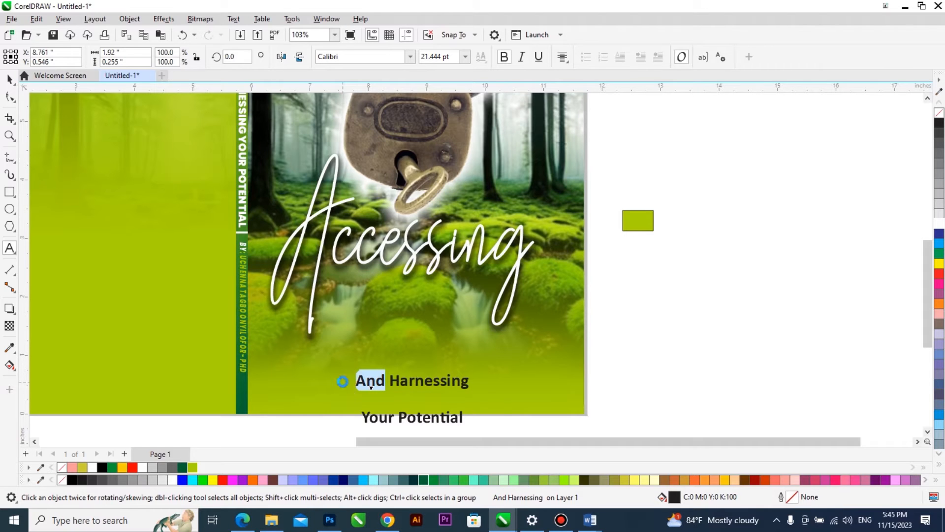
pyautogui.write('&')
pyautogui.hotkey('ctrl', 'space')
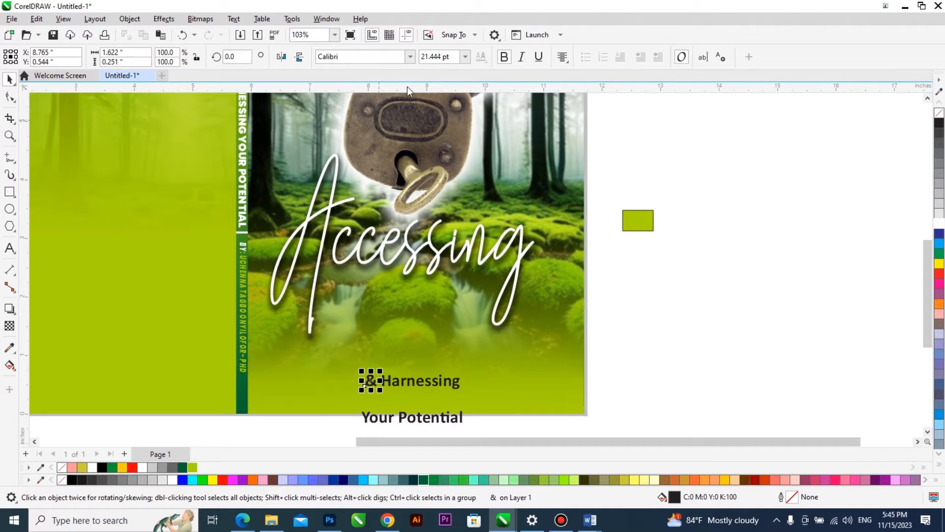
# Set the "&" in Poppins Black italic and move it onto the lower stem of the "A" in "Accessing".
pyautogui.click(410, 56)
pyautogui.click(345, 193)
pyautogui.moveTo(381, 392); pyautogui.dragTo(325, 296)
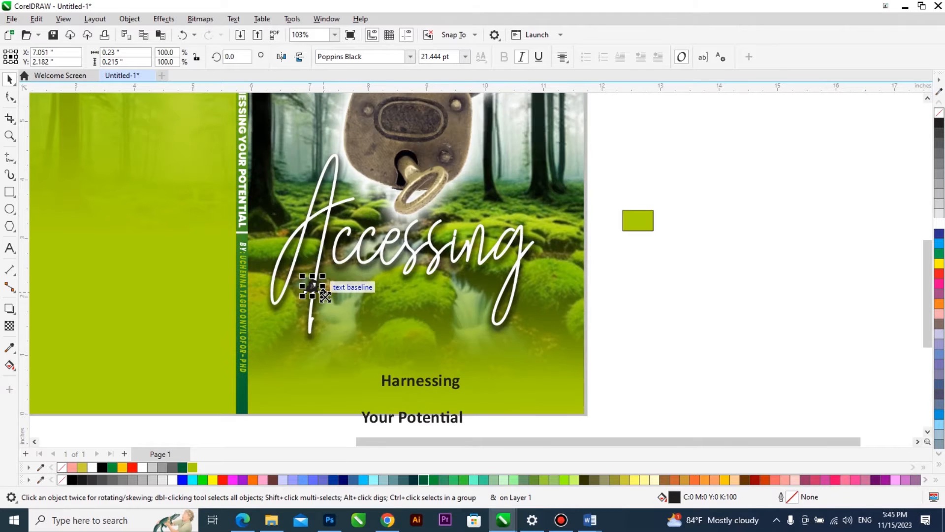
# Draw a circle about 0.4 inch across, centre it on the "&" and size the "&" to about 26.7 pt to fit inside.
pyautogui.scroll(5, 350, 288)
pyautogui.press('F7')
pyautogui.moveTo(356, 280)
pyautogui.mouseDown()
pyautogui.moveTo(399, 338)
pyautogui.moveTo(417, 341)
pyautogui.mouseUp()
pyautogui.press('space')
pyautogui.click(220, 315)
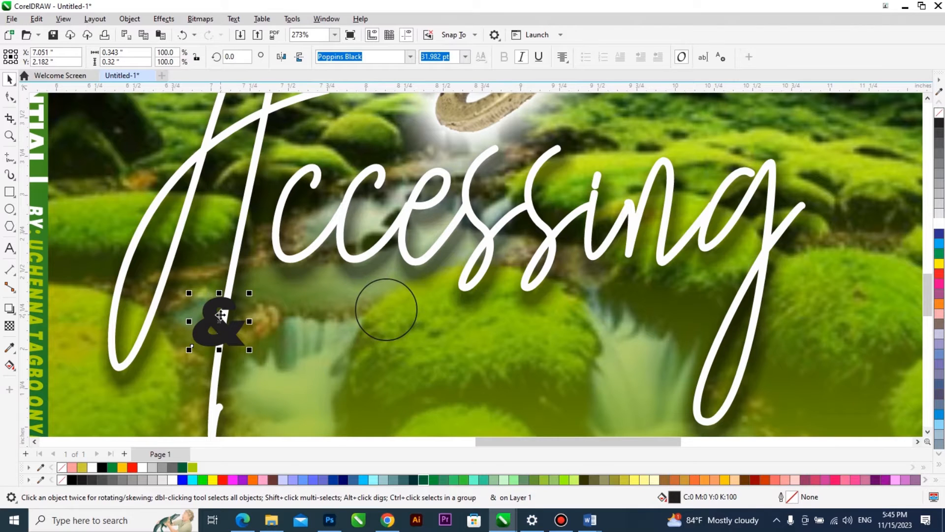
pyautogui.click(412, 324)
pyautogui.keyDown('shift'); pyautogui.click(214, 319); pyautogui.keyUp('shift')
pyautogui.press('c')
pyautogui.press('e')
pyautogui.click(240, 327)
pyautogui.click(243, 345)
pyautogui.scroll(1, 243, 348)
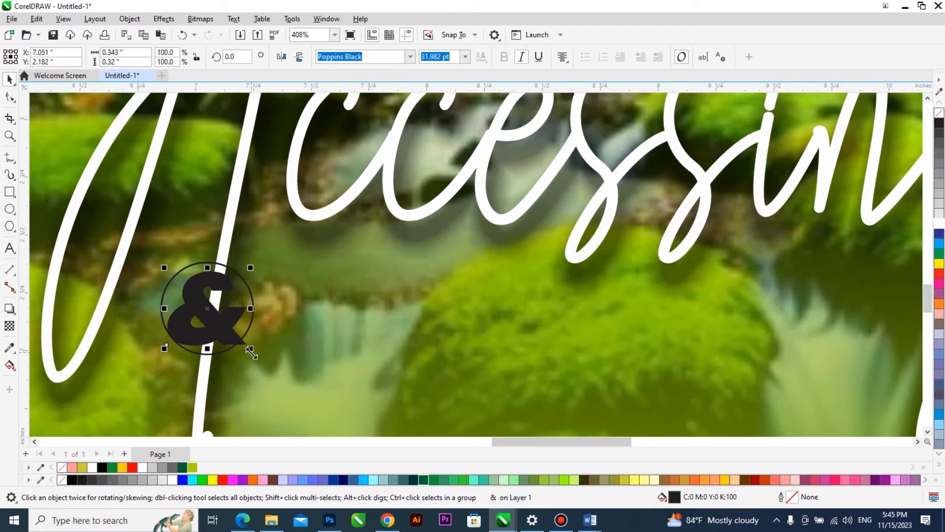
pyautogui.keyDown('shift'); pyautogui.click(253, 303); pyautogui.keyUp('shift')
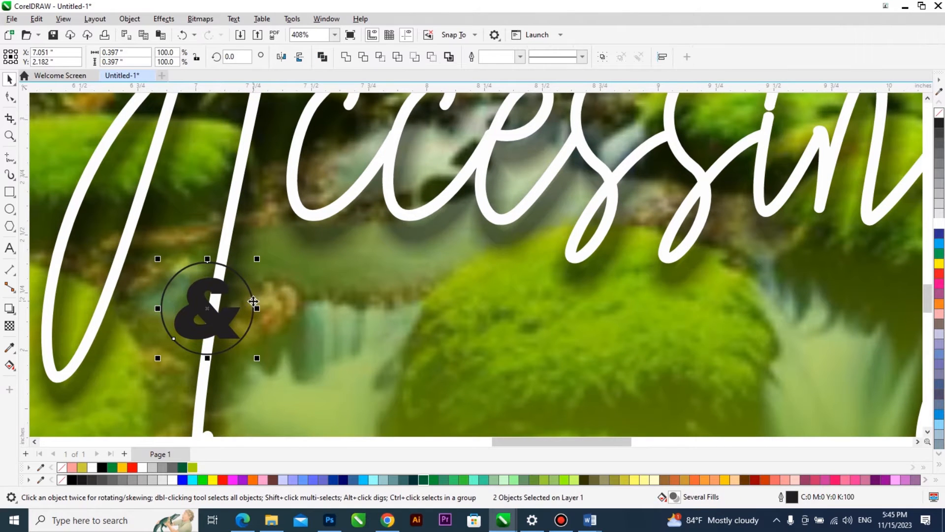
# Fill the circle with red, remove its visible outline and make the "&" white.
pyautogui.scroll(1, 200, 306)
pyautogui.click(221, 288)
pyautogui.moveTo(235, 270); pyautogui.dragTo(232, 268)
pyautogui.click(238, 246)
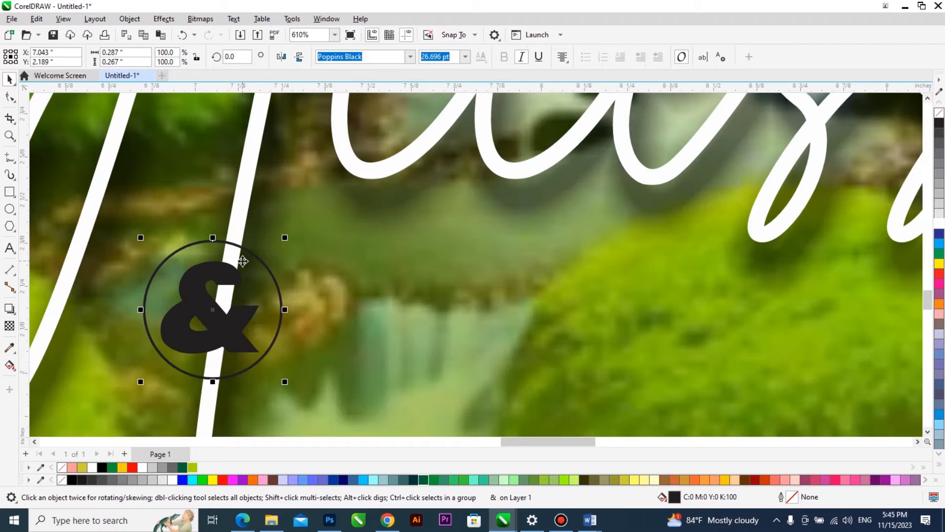
pyautogui.click(131, 467)
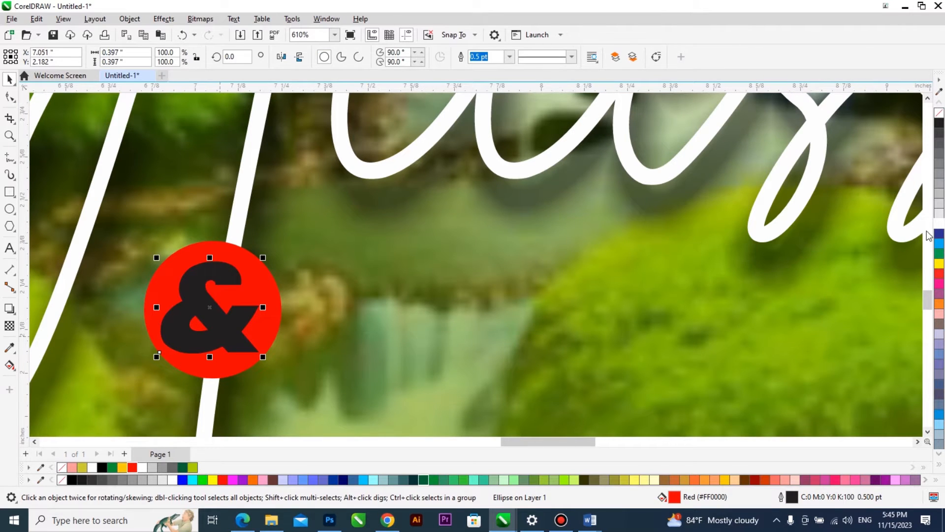
pyautogui.click(211, 306)
pyautogui.scroll(-5, 290, 254)
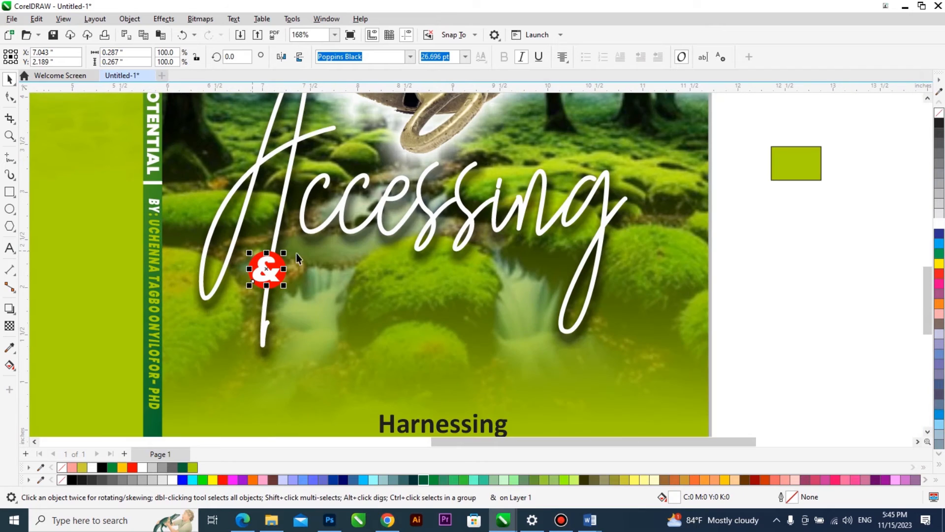
pyautogui.scroll(-3, 309, 226)
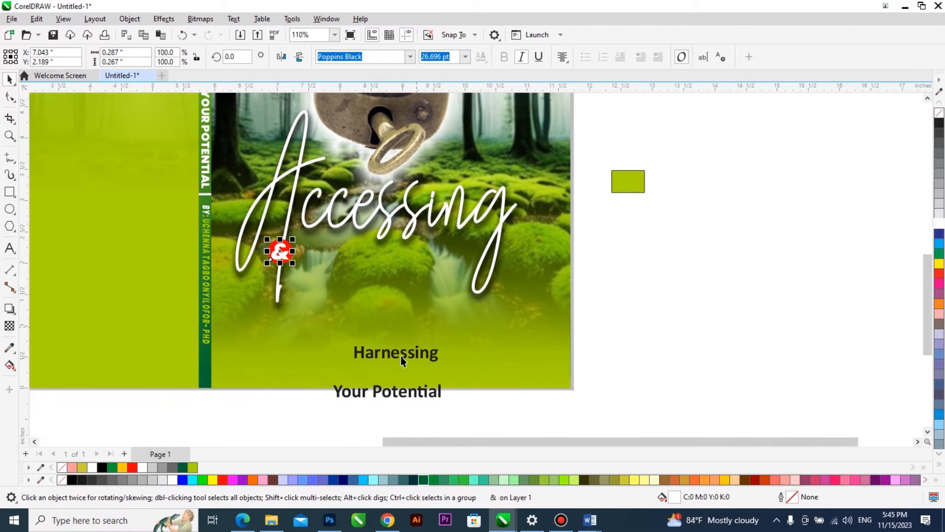
# Move "Harnessing" beside the "&" badge, set it in Photograph Signature and enlarge it to about 3.3 inches wide.
pyautogui.moveTo(401, 356); pyautogui.dragTo(396, 299)
pyautogui.moveTo(387, 270); pyautogui.dragTo(462, 300)
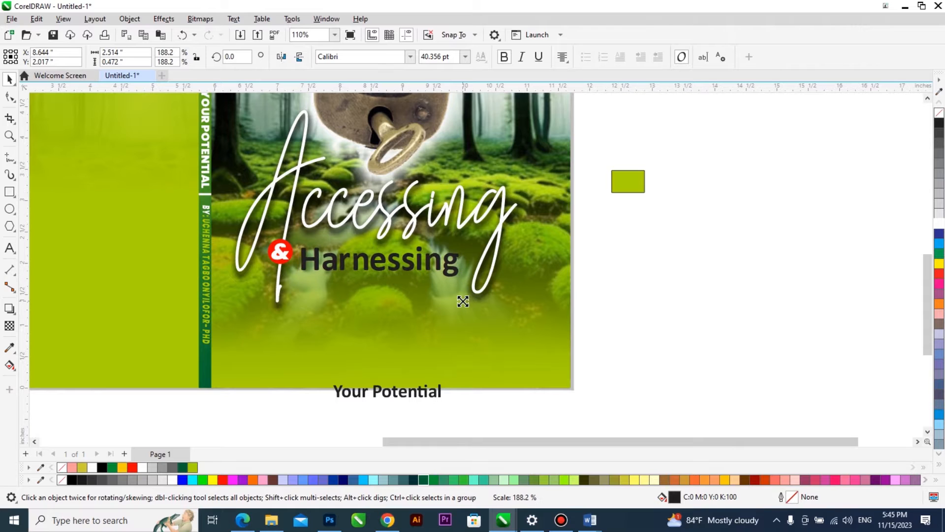
pyautogui.click(410, 56)
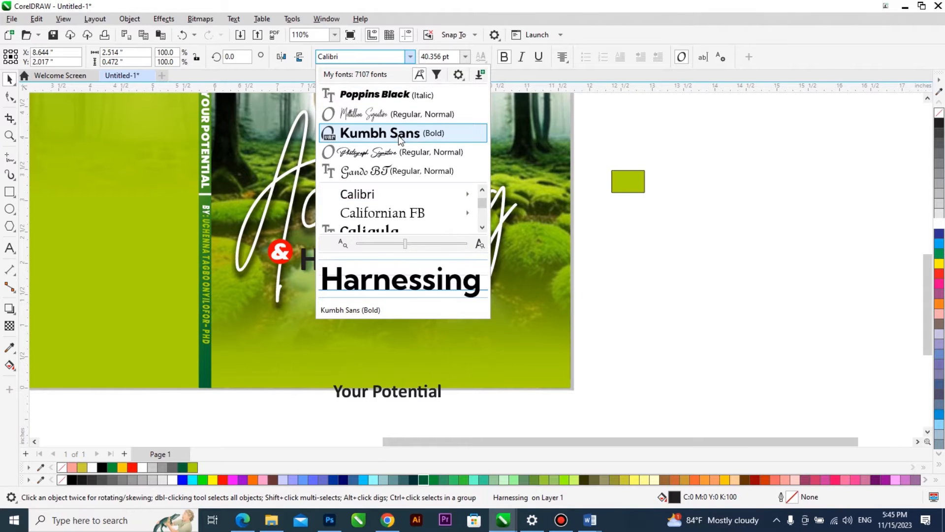
pyautogui.press('Escape')
pyautogui.scroll(1, 397, 255)
pyautogui.moveTo(400, 256); pyautogui.dragTo(410, 249)
pyautogui.click(410, 56)
pyautogui.click(402, 151)
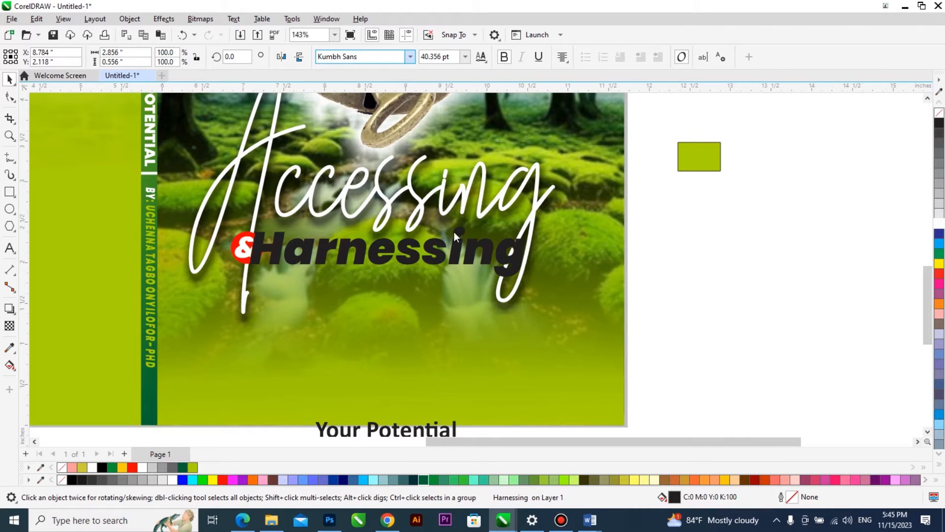
pyautogui.moveTo(485, 277); pyautogui.dragTo(535, 296)
pyautogui.moveTo(465, 261); pyautogui.dragTo(463, 276)
# Try lime and forest green on "Harnessing", settle on a black fill and enlarge the word slightly.
pyautogui.click(193, 467)
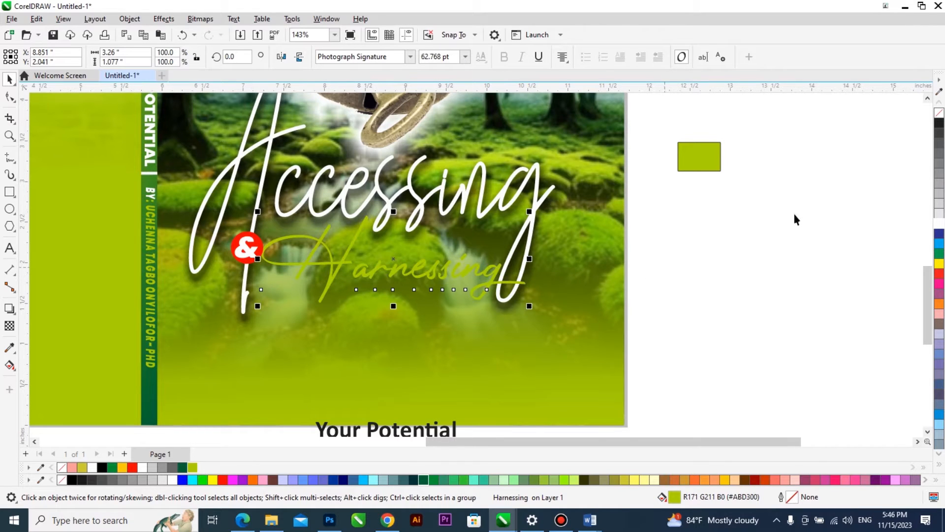
pyautogui.click(183, 466)
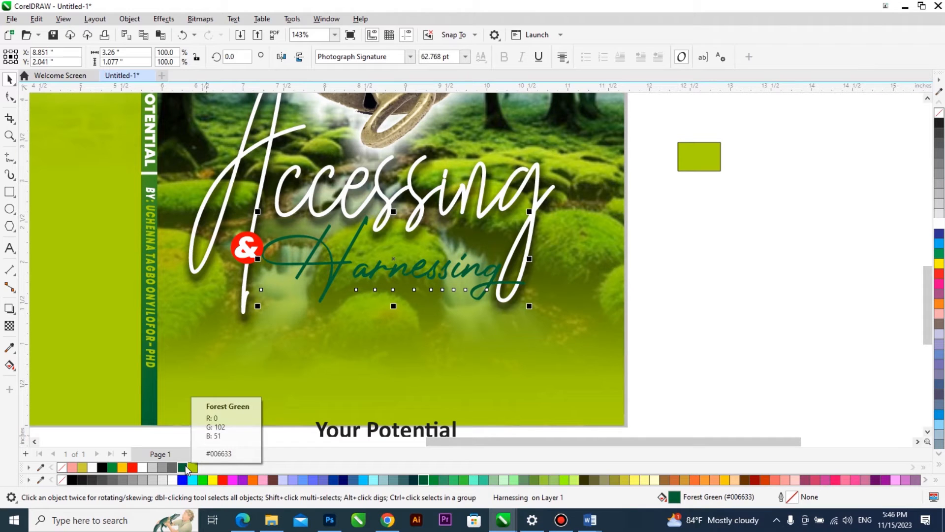
pyautogui.click(73, 480)
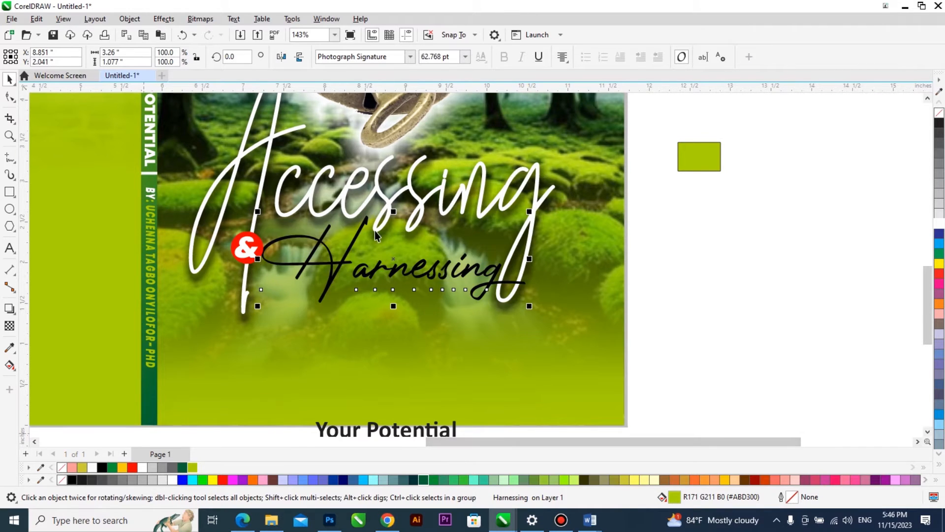
pyautogui.scroll(-2, 383, 265)
pyautogui.scroll(2, 395, 255)
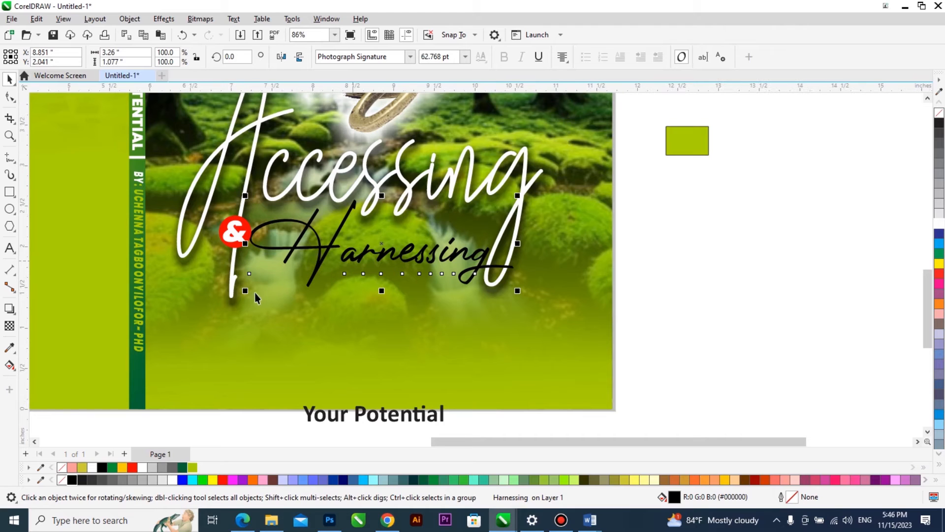
pyautogui.moveTo(246, 293); pyautogui.dragTo(239, 304)
pyautogui.click(234, 232)
# Set "Your Potential" in Poppins Black italic, enlarge it to about 4.4 inches wide and place it just below "Harnessing".
pyautogui.scroll(-2, 384, 298)
pyautogui.moveTo(392, 362); pyautogui.dragTo(387, 292)
pyautogui.click(413, 59)
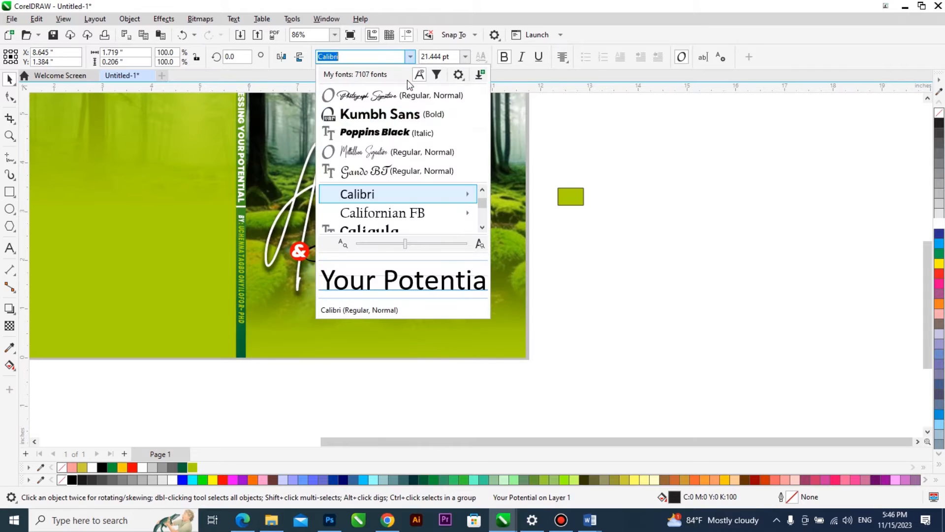
pyautogui.click(395, 128)
pyautogui.moveTo(435, 298); pyautogui.dragTo(489, 320)
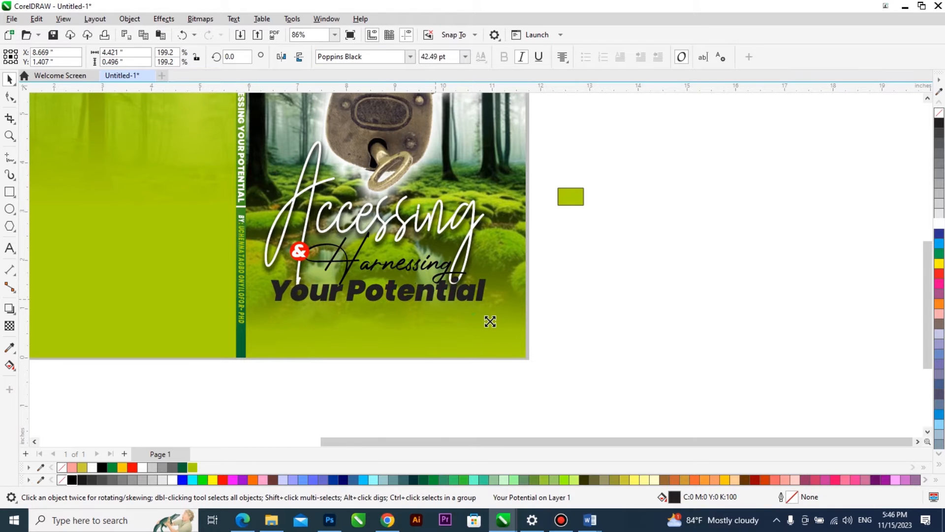
pyautogui.moveTo(442, 302); pyautogui.dragTo(444, 294)
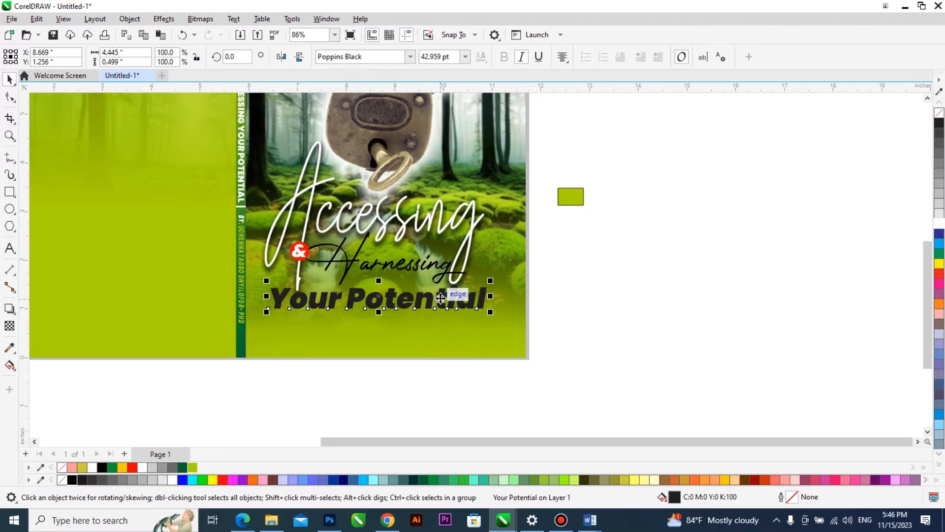
# Give "Your Potential" a white 4 pt outline with rounded corners, placed behind the fill and scaled with the object.
pyautogui.scroll(1, 429, 311)
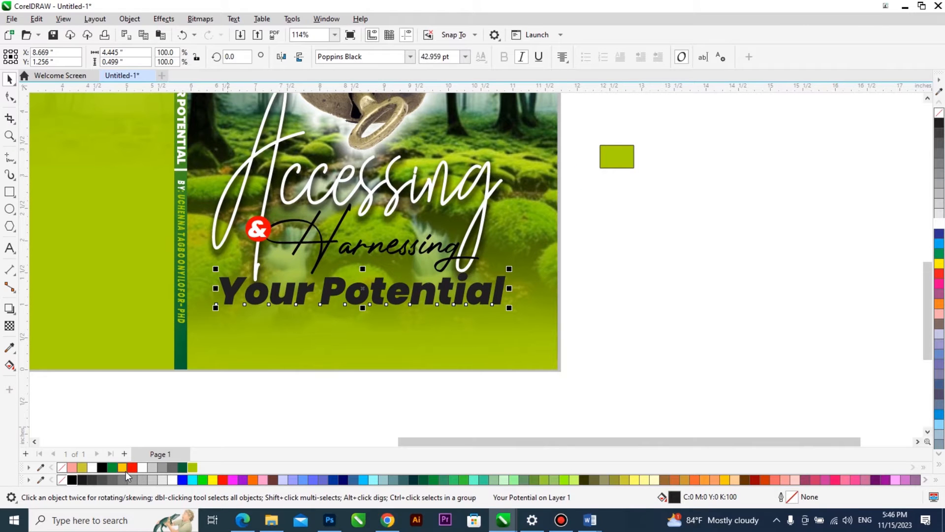
pyautogui.rightClick(144, 468)
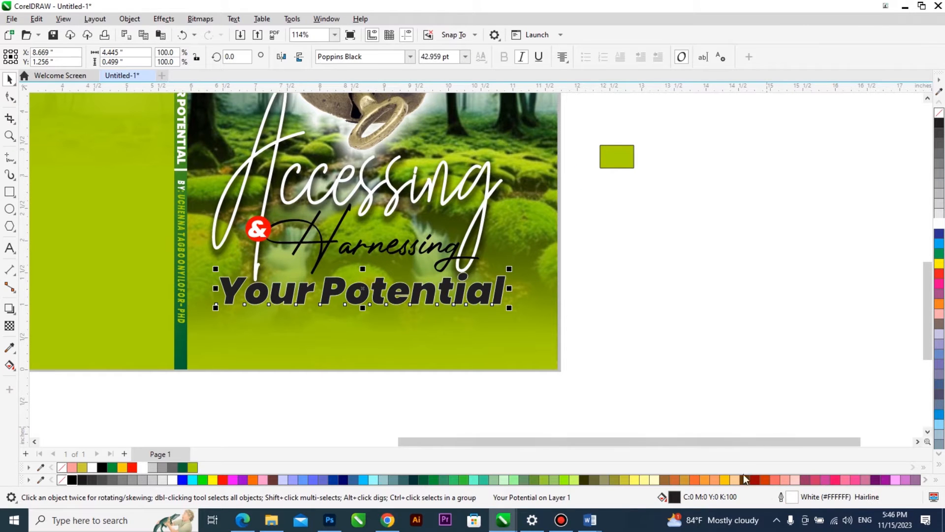
pyautogui.press('F12')
pyautogui.click(398, 214)
pyautogui.click(383, 318)
pyautogui.click(399, 283)
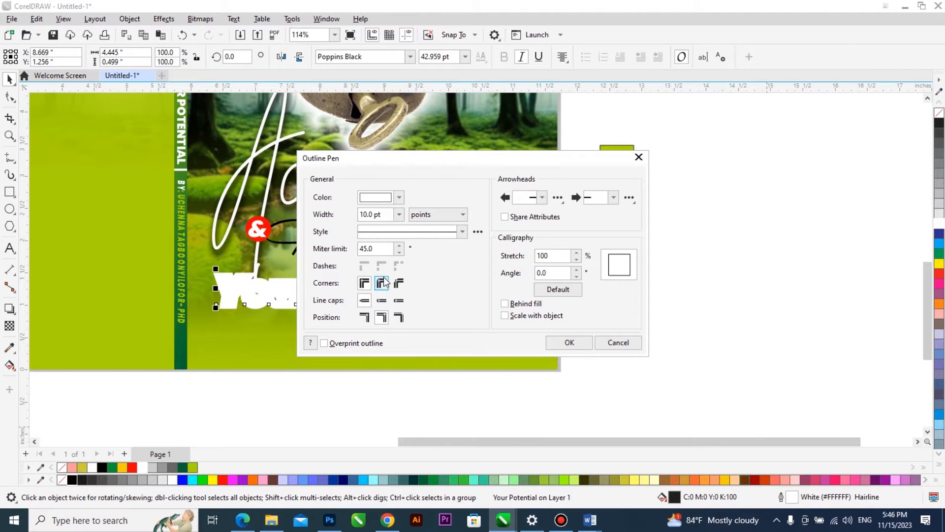
pyautogui.click(505, 303)
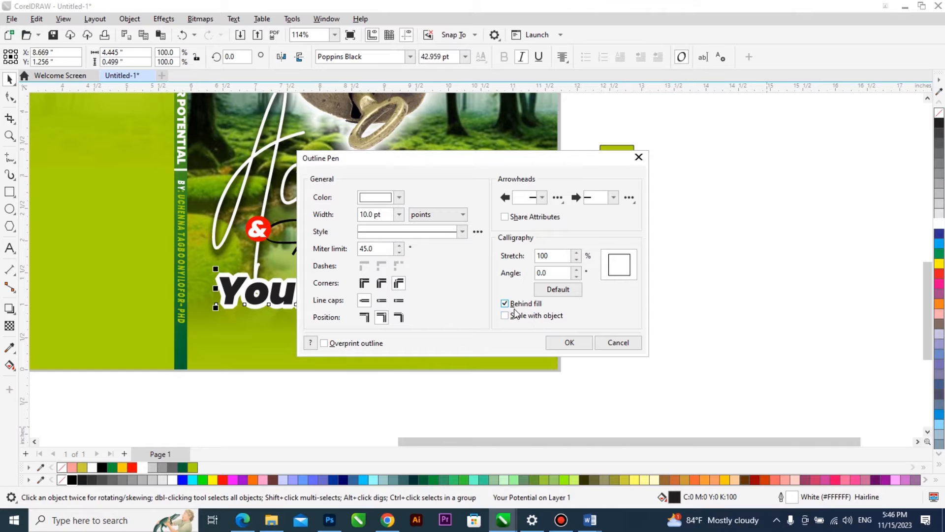
pyautogui.click(398, 214)
pyautogui.click(380, 289)
pyautogui.click(399, 214)
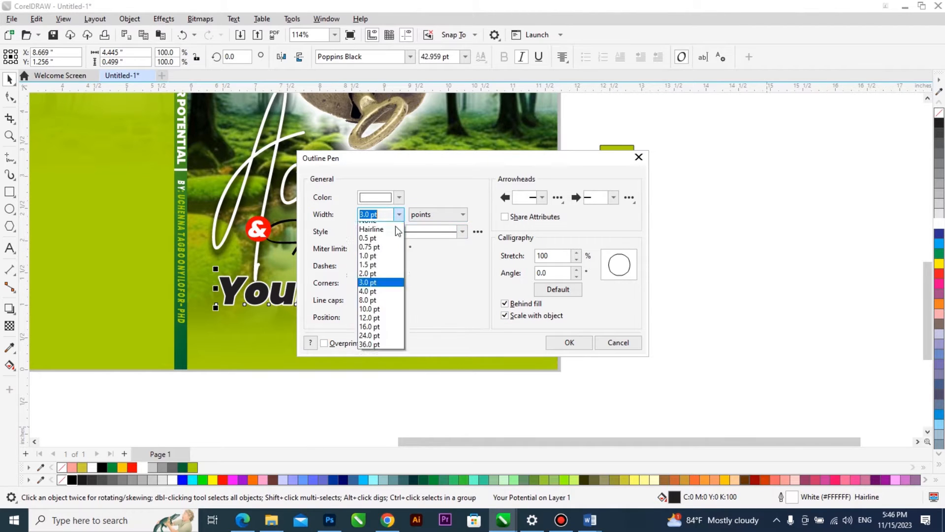
pyautogui.click(378, 298)
pyautogui.click(555, 341)
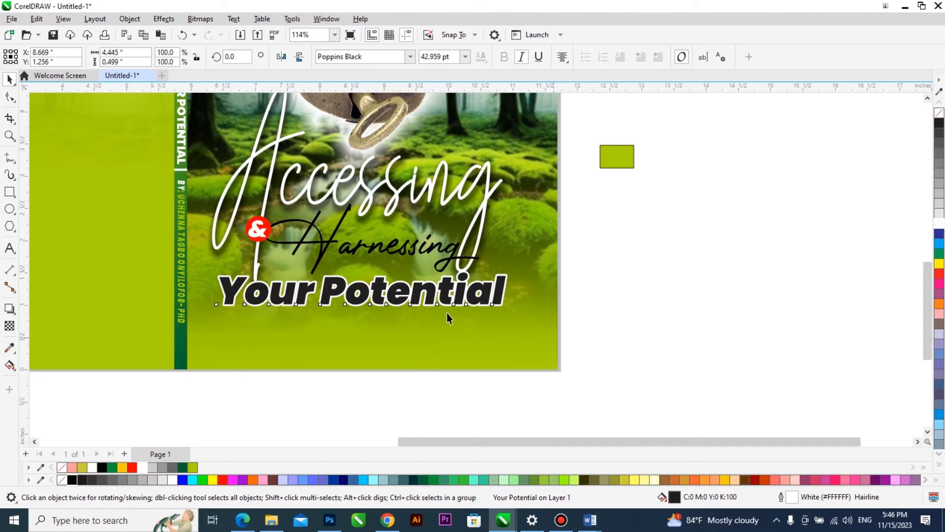
# Fill "Your Potential" with the lime green R171 G211 B0 and change its outline to black.
pyautogui.scroll(-2, 362, 312)
pyautogui.scroll(-1, 388, 318)
pyautogui.press('F2')
pyautogui.moveTo(549, 209); pyautogui.dragTo(250, 351)
pyautogui.click(192, 468)
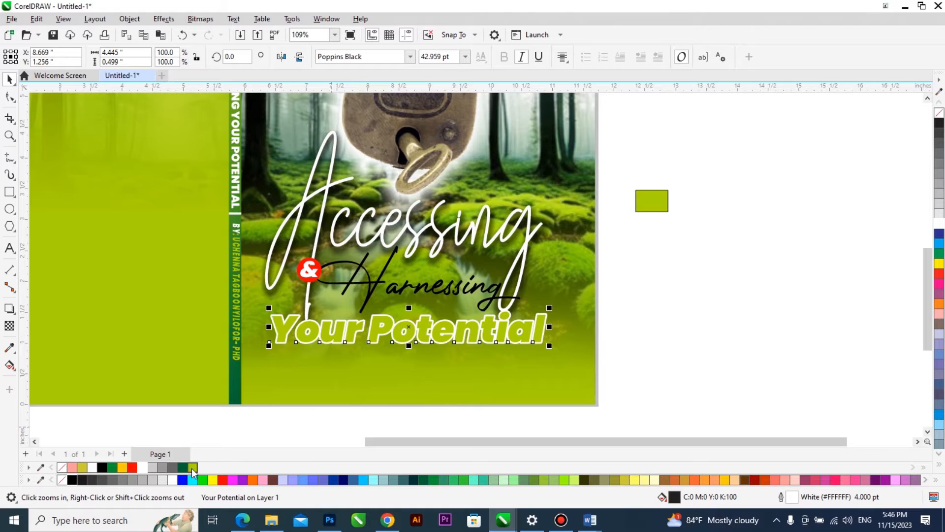
pyautogui.press('Escape')
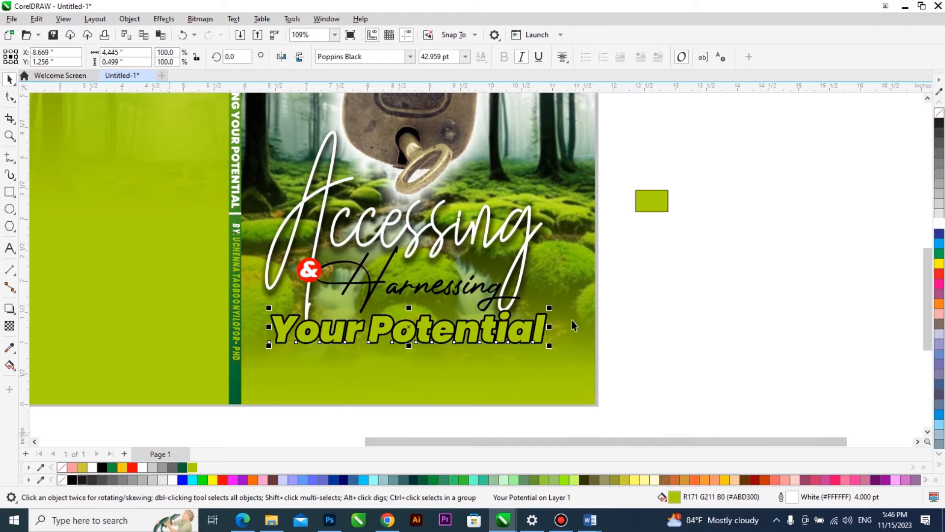
# Give "Your Potential" a linear fountain fill angled at about 153.7° and set its start colour to the document palette's medium green.
pyautogui.scroll(-1, 407, 336)
pyautogui.click(406, 336)
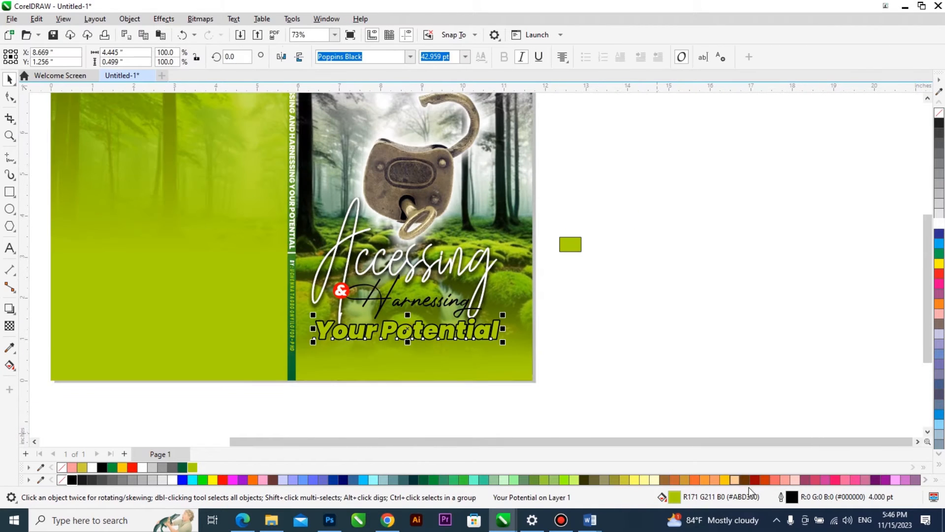
pyautogui.doubleClick(721, 499)
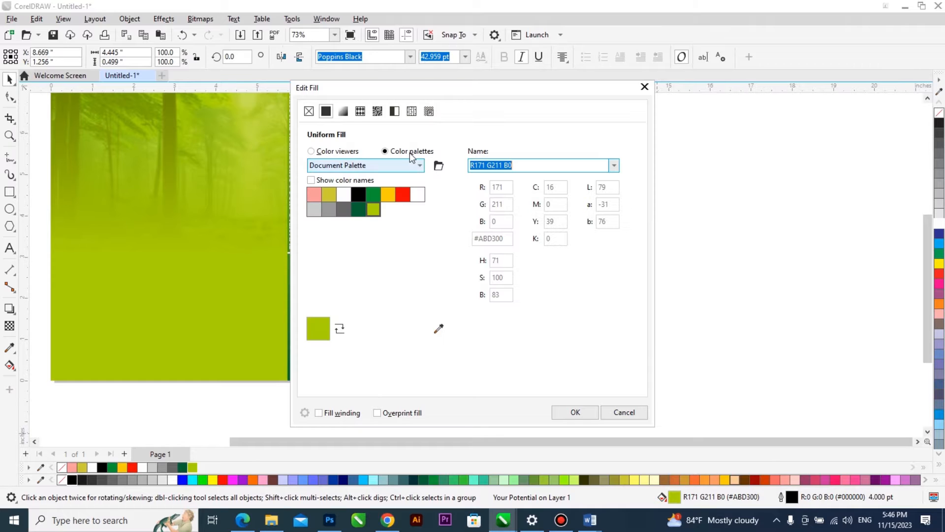
pyautogui.click(343, 111)
pyautogui.moveTo(426, 97); pyautogui.dragTo(687, 101)
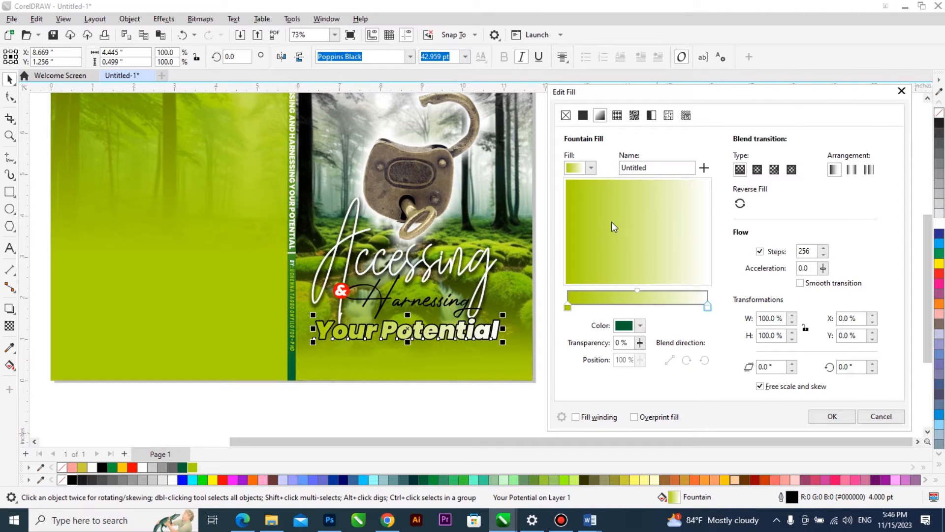
pyautogui.moveTo(612, 227); pyautogui.dragTo(610, 224)
pyautogui.click(567, 308)
pyautogui.click(640, 326)
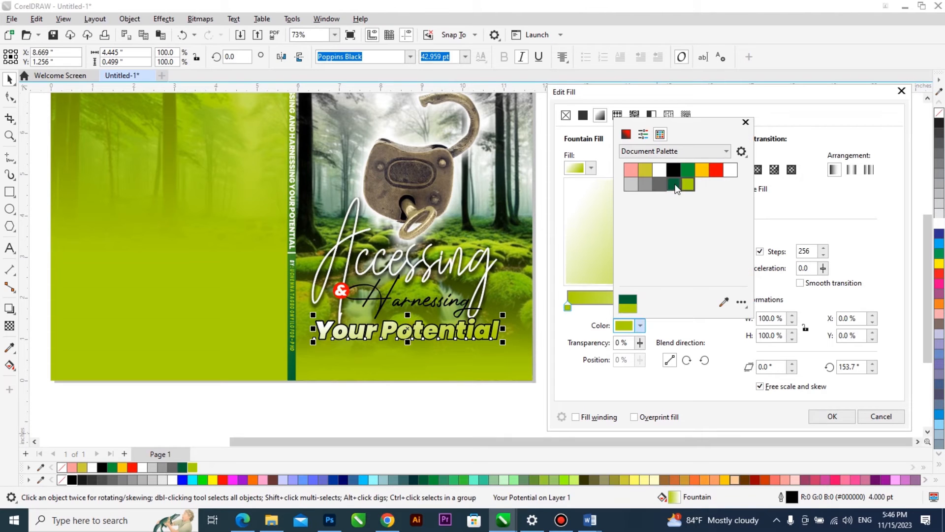
pyautogui.click(675, 186)
pyautogui.click(685, 171)
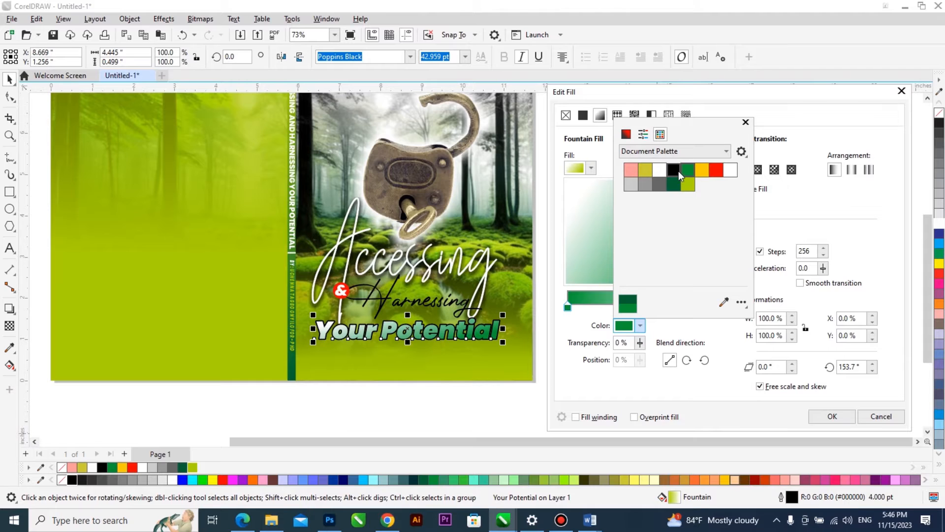
# Change the start colour of the "Your Potential" fountain fill to the document palette's golden yellow and apply the fill.
pyautogui.click(696, 171)
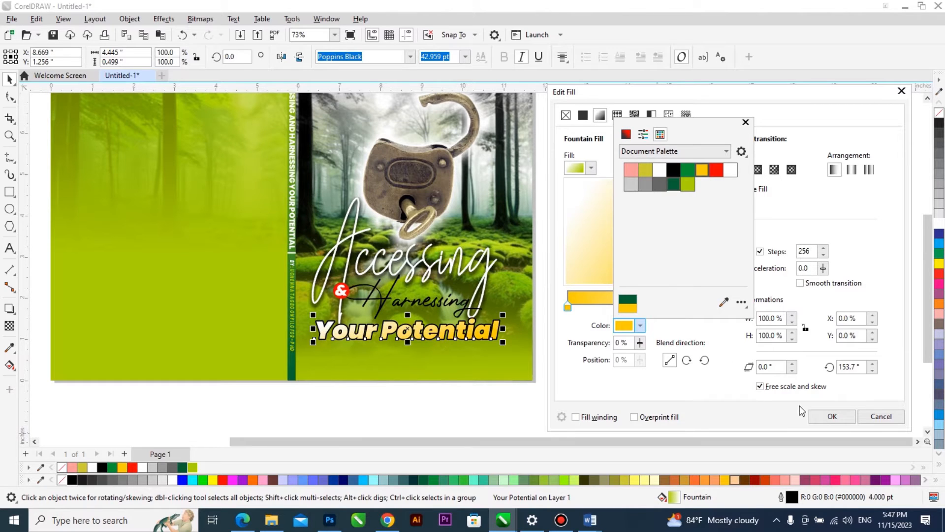
pyautogui.click(831, 416)
pyautogui.click(832, 416)
# Fill "Harnessing" with white and scale it down slightly so it fits between "Accessing" and "Your Potential".
pyautogui.click(369, 317)
pyautogui.scroll(1, 369, 318)
pyautogui.moveTo(329, 325)
pyautogui.mouseDown()
pyautogui.moveTo(312, 337)
pyautogui.moveTo(319, 330)
pyautogui.mouseUp()
pyautogui.scroll(1, 433, 294)
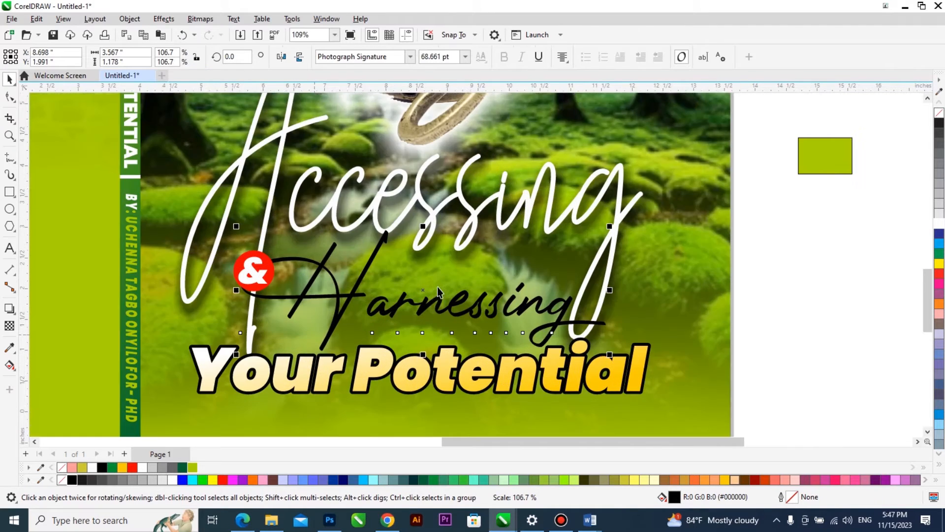
pyautogui.click(431, 304)
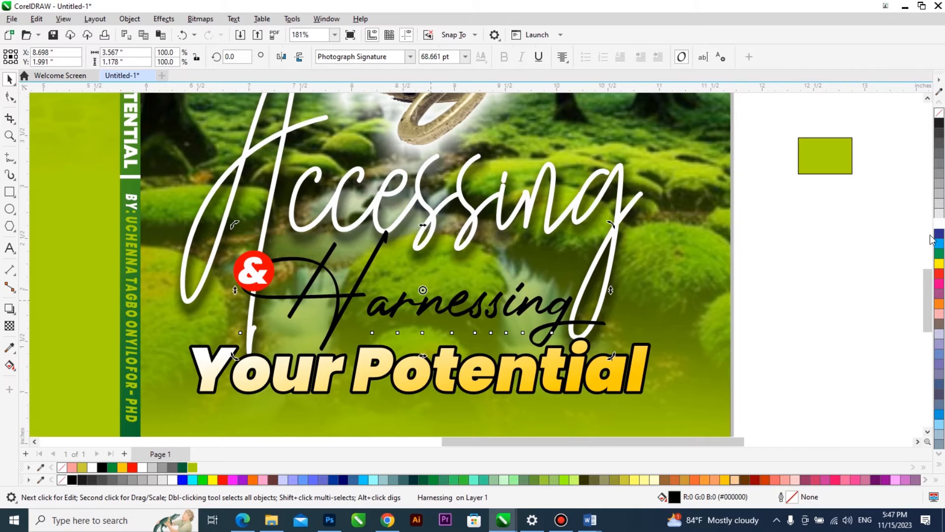
pyautogui.scroll(-1, 368, 303)
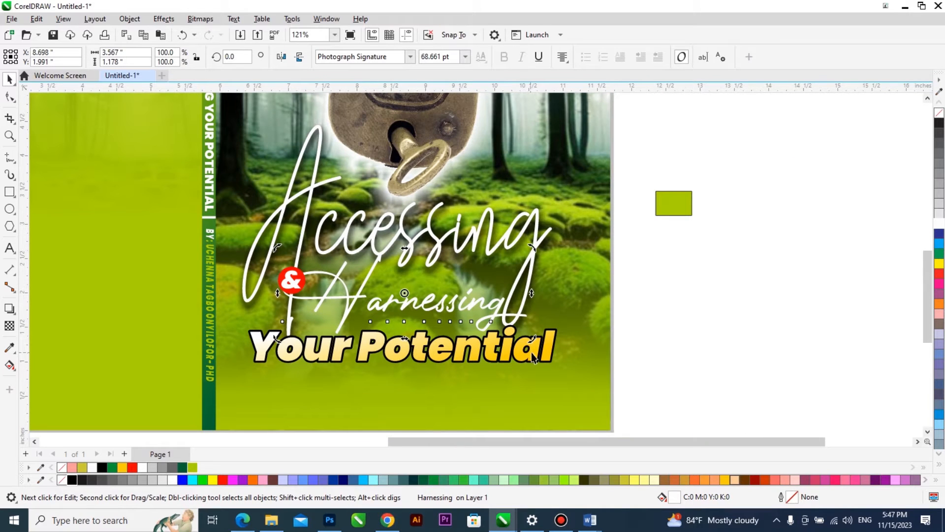
pyautogui.click(498, 312)
pyautogui.moveTo(530, 336); pyautogui.dragTo(515, 334)
# Give "Harnessing" a Small Glow drop shadow in black with its feathering direction set to Outside.
pyautogui.scroll(2, 379, 316)
pyautogui.click(10, 308)
pyautogui.click(54, 56)
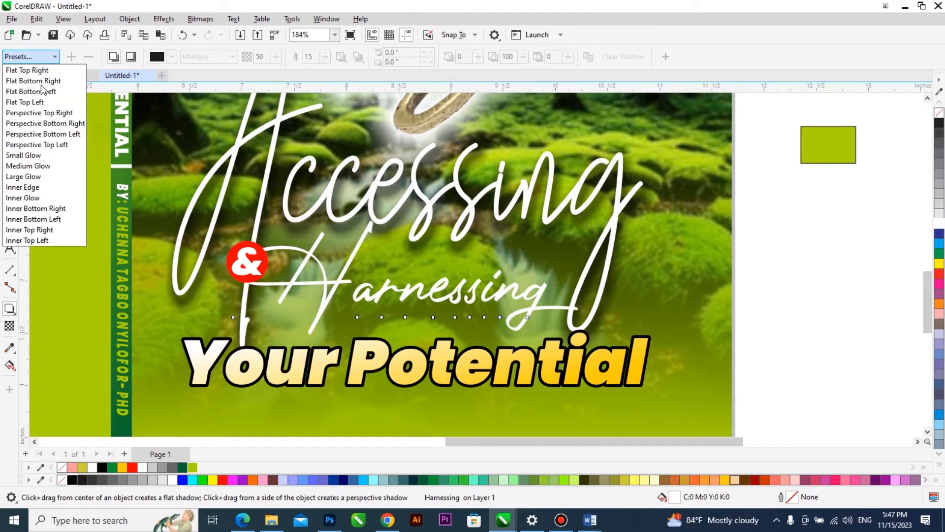
pyautogui.click(29, 154)
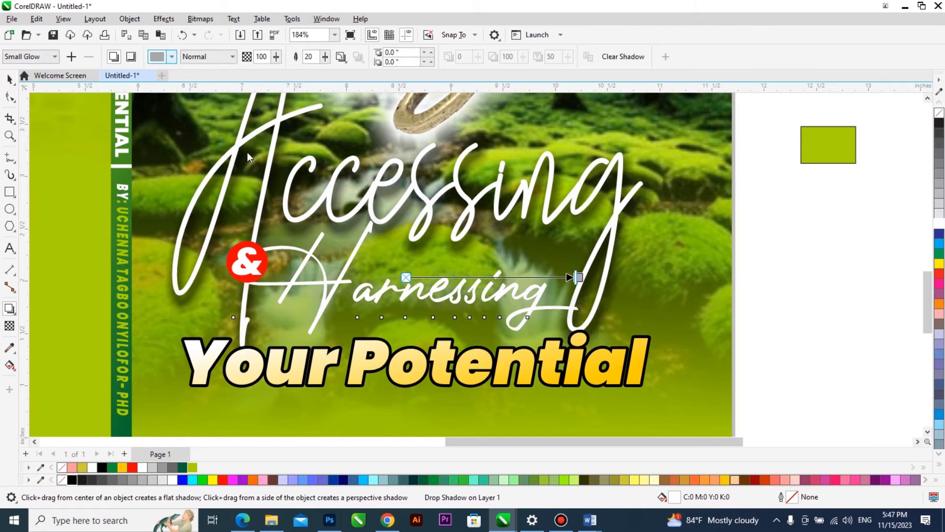
pyautogui.click(172, 57)
pyautogui.click(272, 249)
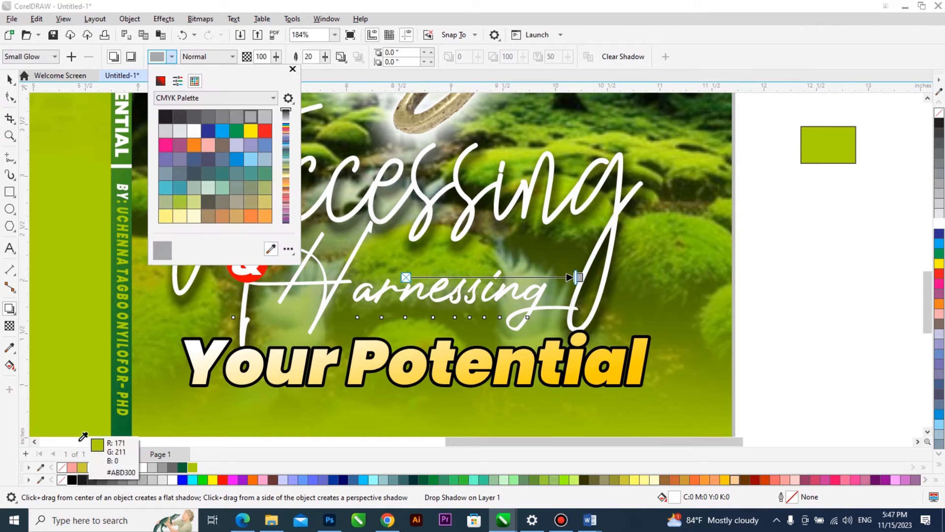
pyautogui.click(71, 479)
pyautogui.click(342, 57)
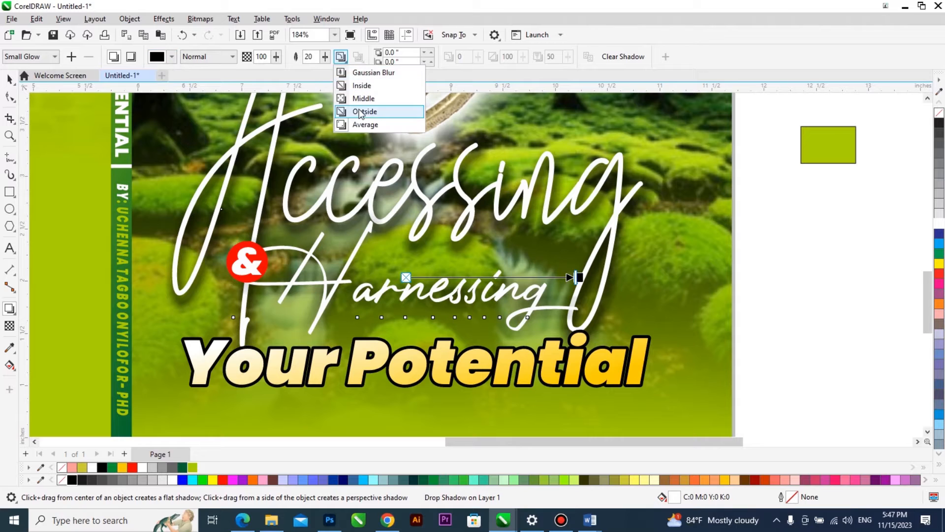
pyautogui.click(357, 110)
# Change the "Harnessing" shadow to the document palette's dark green, with feathering 4 and opacity 80.
pyautogui.click(172, 56)
pyautogui.click(272, 249)
pyautogui.click(183, 467)
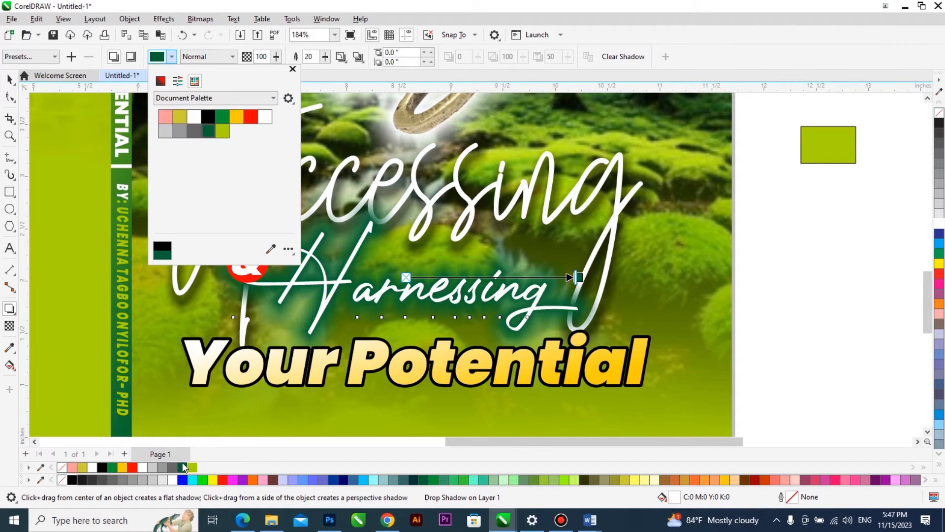
pyautogui.click(314, 57)
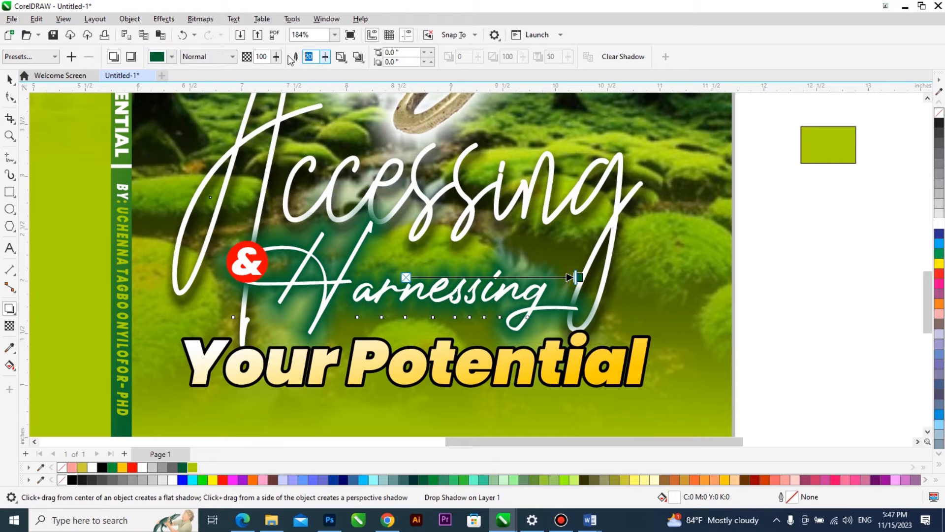
pyautogui.press('Return')
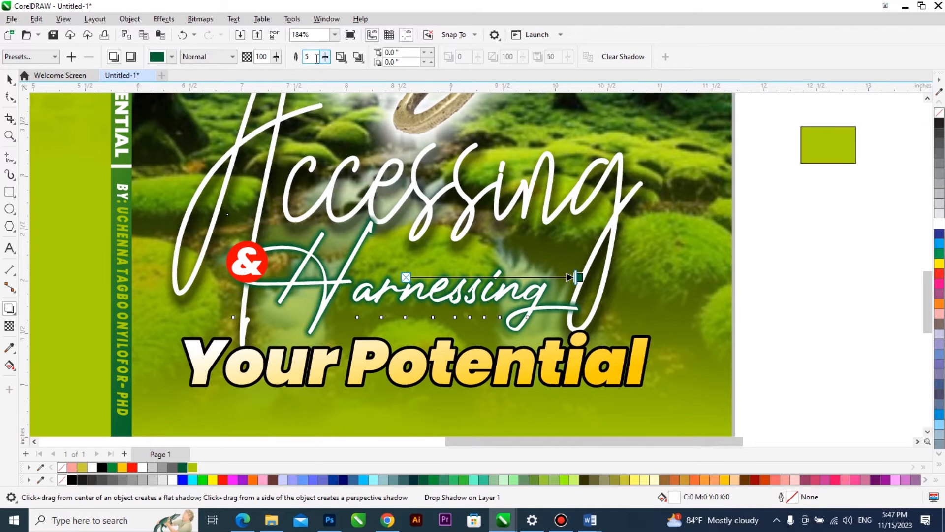
pyautogui.write('4')
pyautogui.click(270, 58)
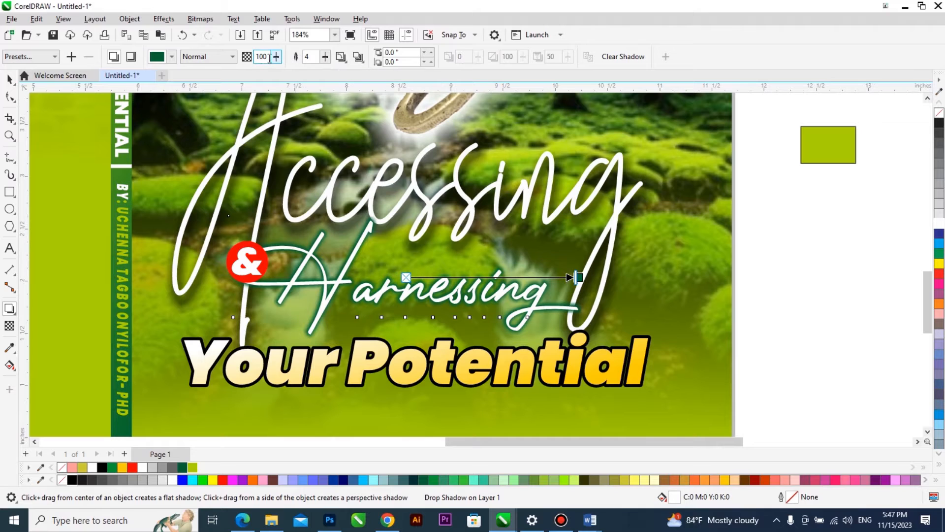
pyautogui.write('80')
pyautogui.press('Return')
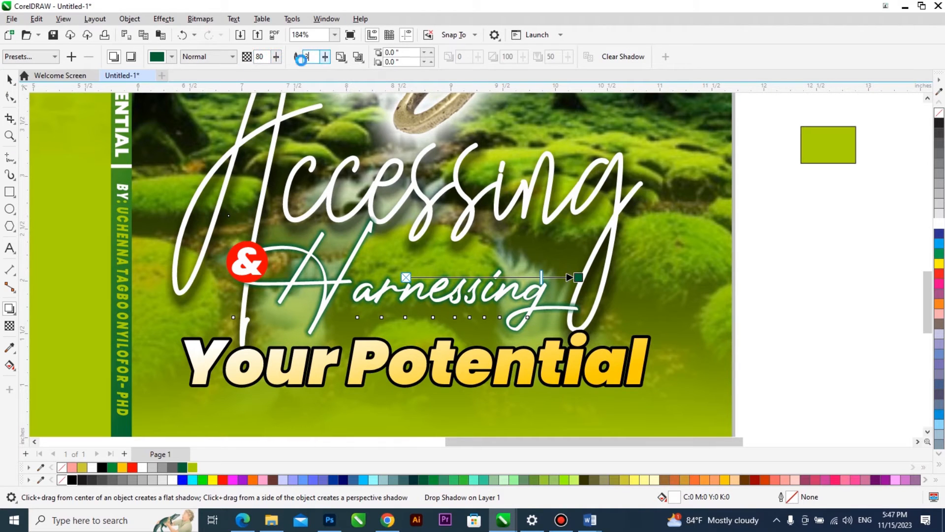
pyautogui.press('space')
# Examine the title shadow up close and the whole cover in full-screen preview.
pyautogui.click(789, 230)
pyautogui.scroll(1, 444, 340)
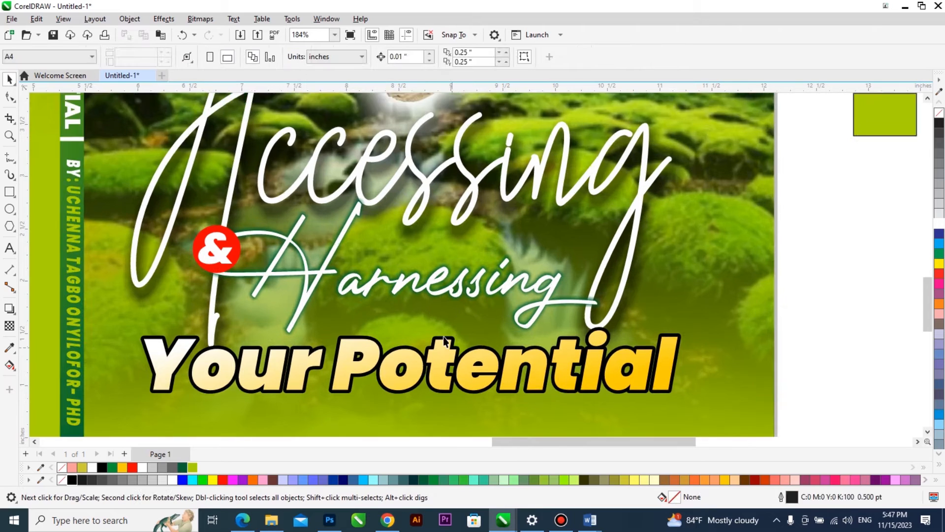
pyautogui.scroll(1, 444, 341)
pyautogui.click(460, 297)
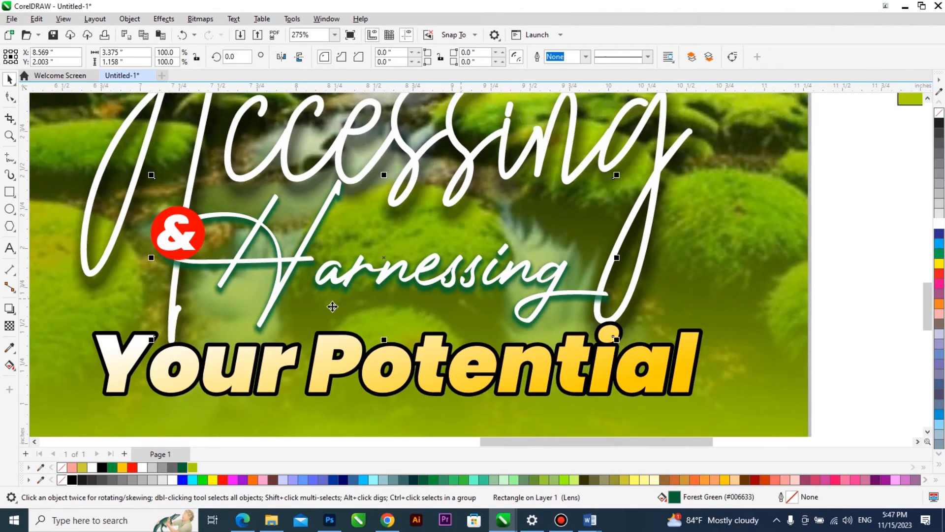
pyautogui.scroll(-2, 333, 306)
pyautogui.scroll(-3, 515, 302)
pyautogui.click(530, 305)
pyautogui.press('F2')
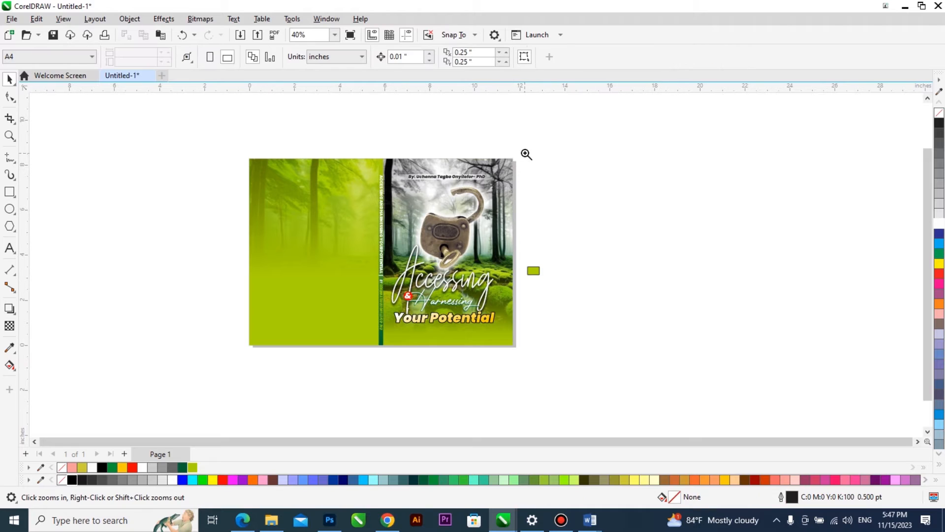
pyautogui.click(244, 354)
pyautogui.press('F9')
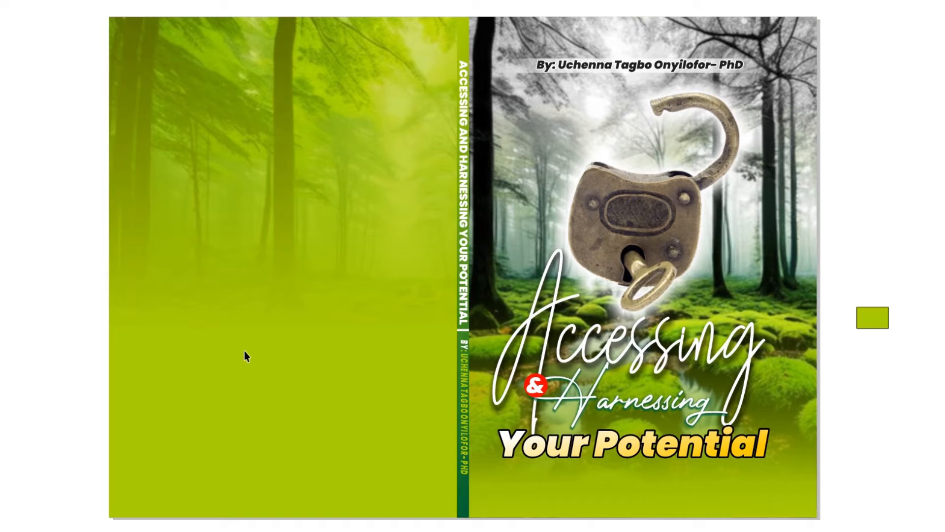
pyautogui.press('Escape')
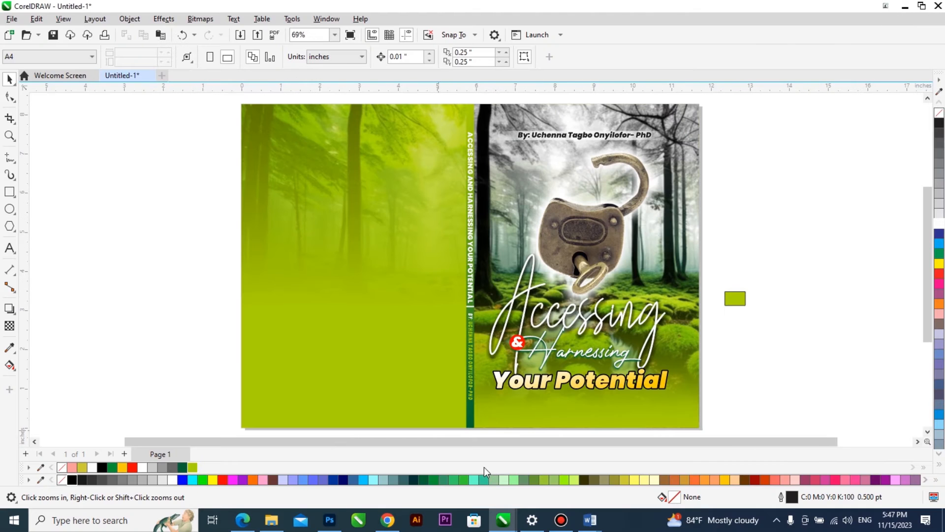
# Switch to the Word document, copy the heading "THE BOOK", and paste it as text beside the back cover in CorelDRAW.
pyautogui.moveTo(590, 519)
pyautogui.click(636, 469)
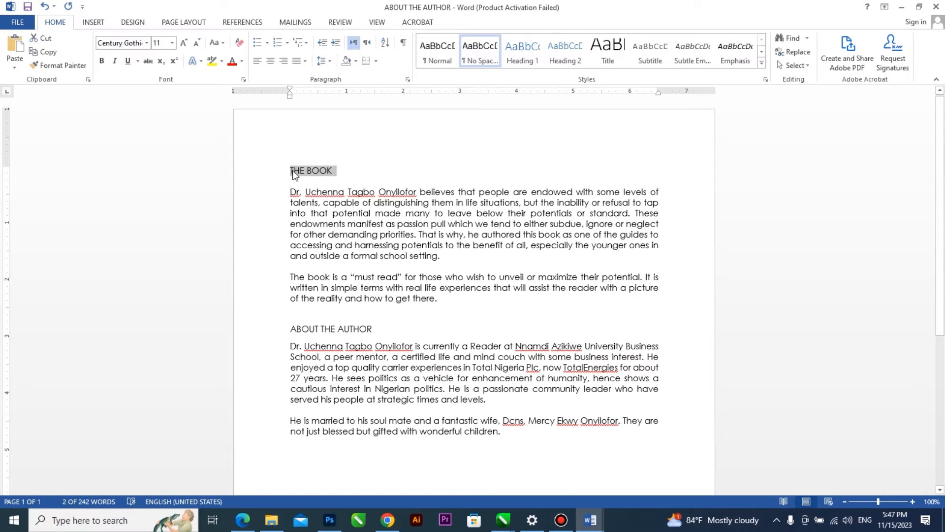
pyautogui.click(512, 520)
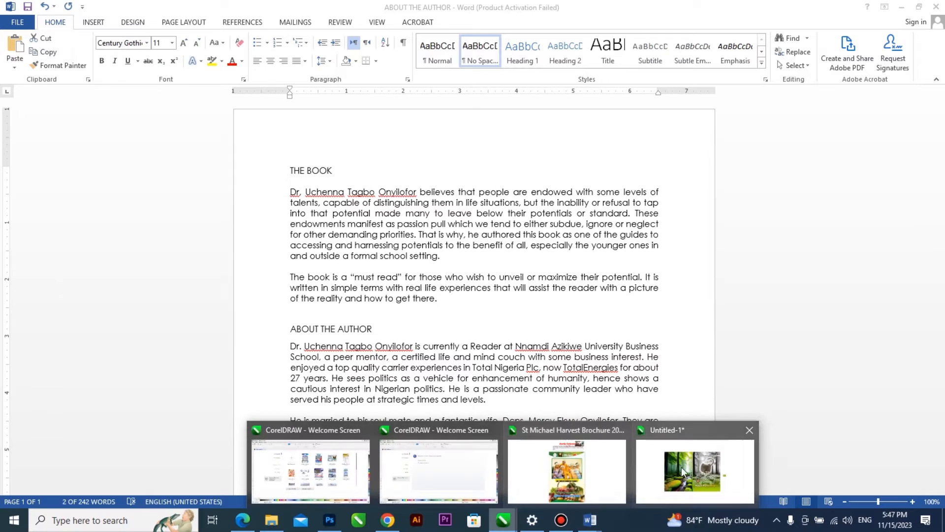
pyautogui.click(704, 467)
pyautogui.click(10, 248)
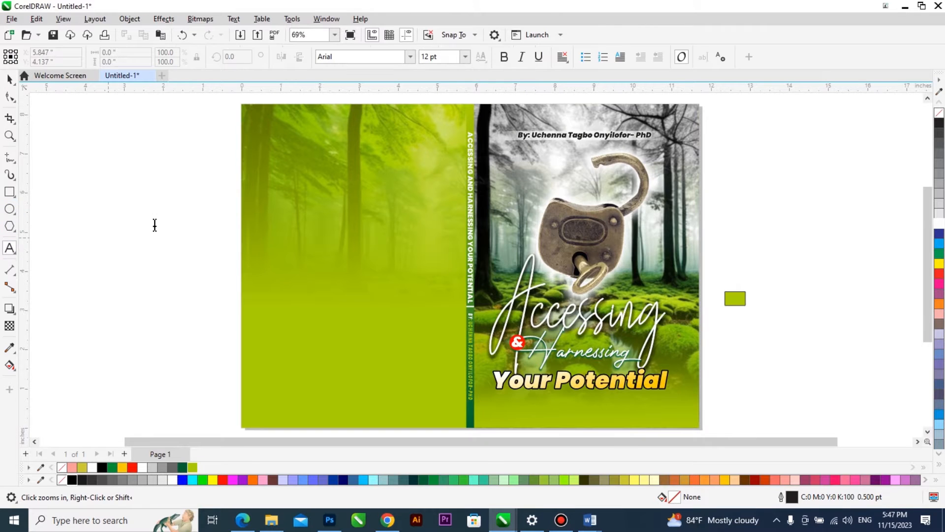
pyautogui.click(155, 219)
pyautogui.hotkey('ctrl', 'v')
pyautogui.click(464, 347)
pyautogui.hotkey('ctrl', 'space')
# Set "THE BOOK" in Kumbh Sans Bold and place it near the back cover's upper-left corner.
pyautogui.click(410, 56)
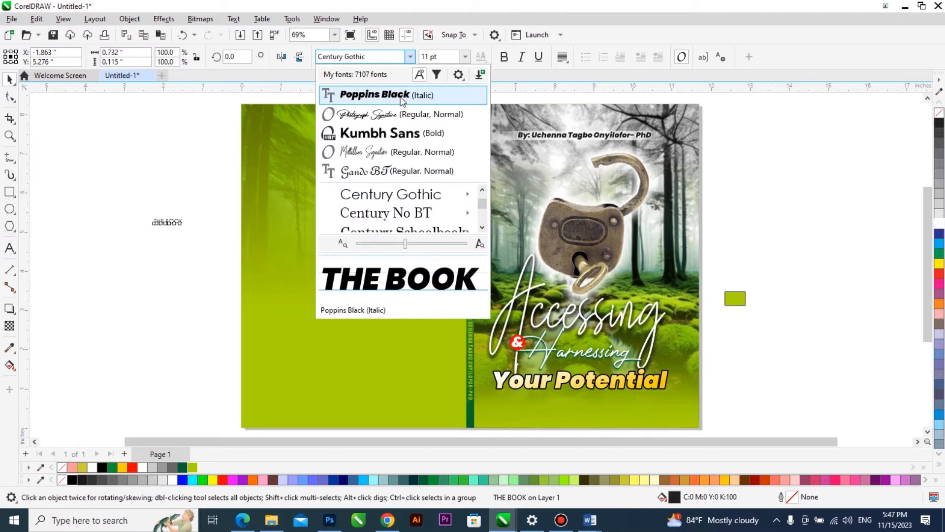
pyautogui.click(399, 132)
pyautogui.moveTo(175, 222); pyautogui.dragTo(326, 170)
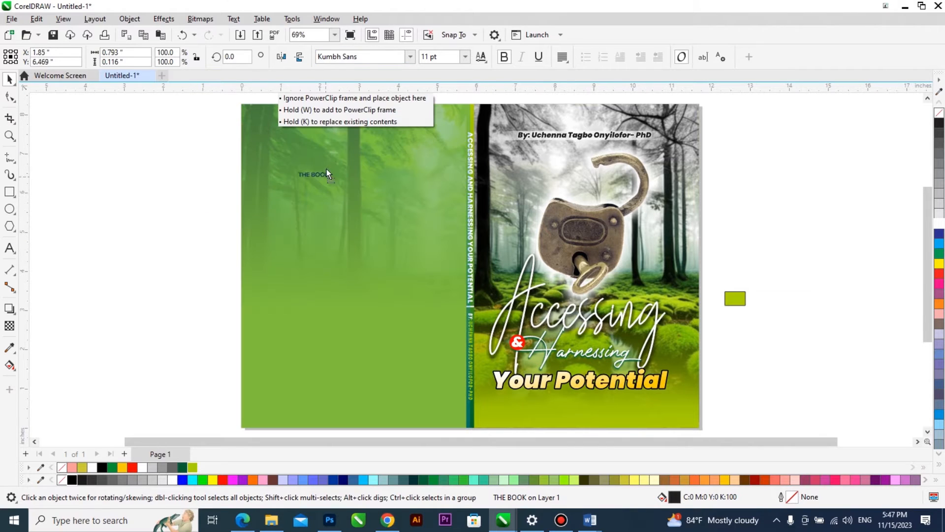
pyautogui.moveTo(298, 140); pyautogui.dragTo(309, 149)
# Duplicate the front cover artwork onto the empty area beside the back cover and delete the spine pieces from the copy.
pyautogui.scroll(-1, 377, 197)
pyautogui.scroll(-1, 439, 216)
pyautogui.moveTo(629, 110); pyautogui.dragTo(424, 384)
pyautogui.scroll(-1, 495, 313)
pyautogui.moveTo(520, 294); pyautogui.dragTo(237, 302)
pyautogui.rightClick(237, 302)
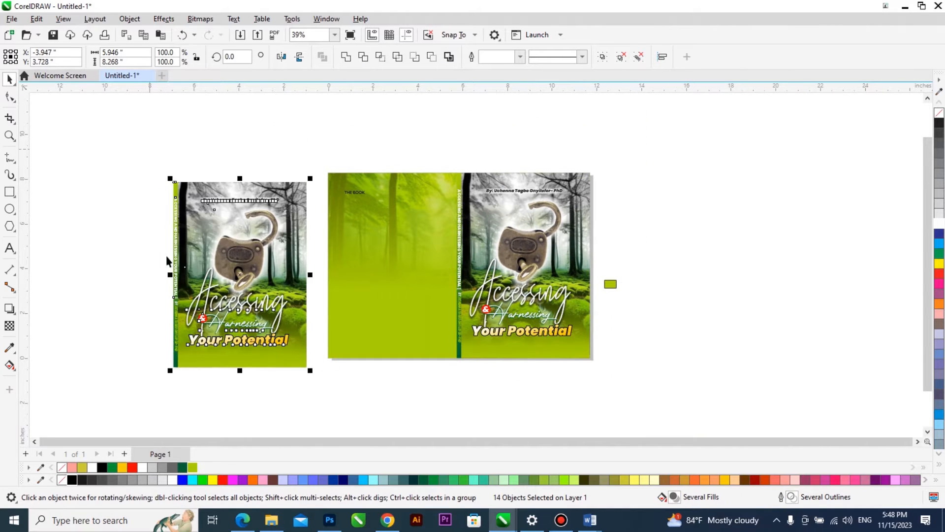
pyautogui.moveTo(193, 394); pyautogui.dragTo(193, 392)
pyautogui.press('Delete')
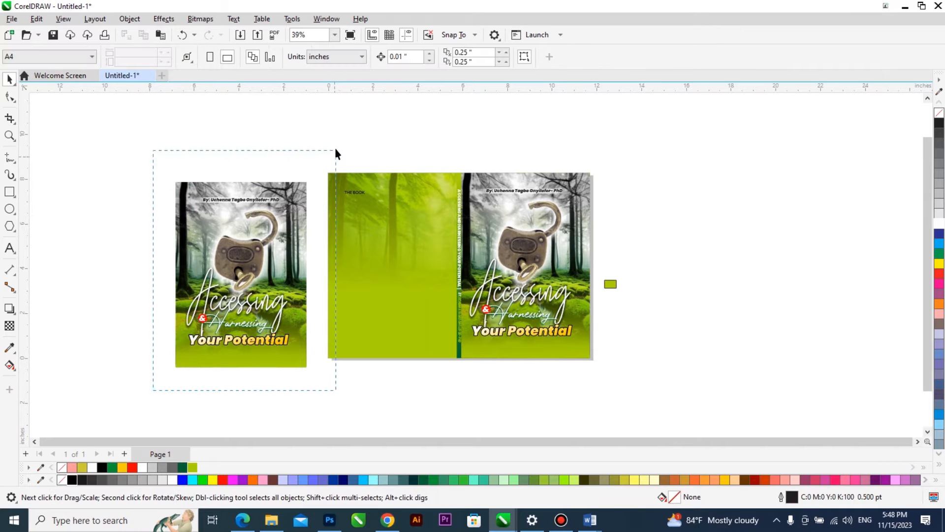
# Scale the front cover copy to about 1.67 by 2.36 inches and place it on the back cover beside "THE BOOK".
pyautogui.moveTo(336, 153); pyautogui.dragTo(335, 153)
pyautogui.moveTo(308, 245); pyautogui.dragTo(293, 249)
pyautogui.moveTo(241, 274); pyautogui.dragTo(423, 212)
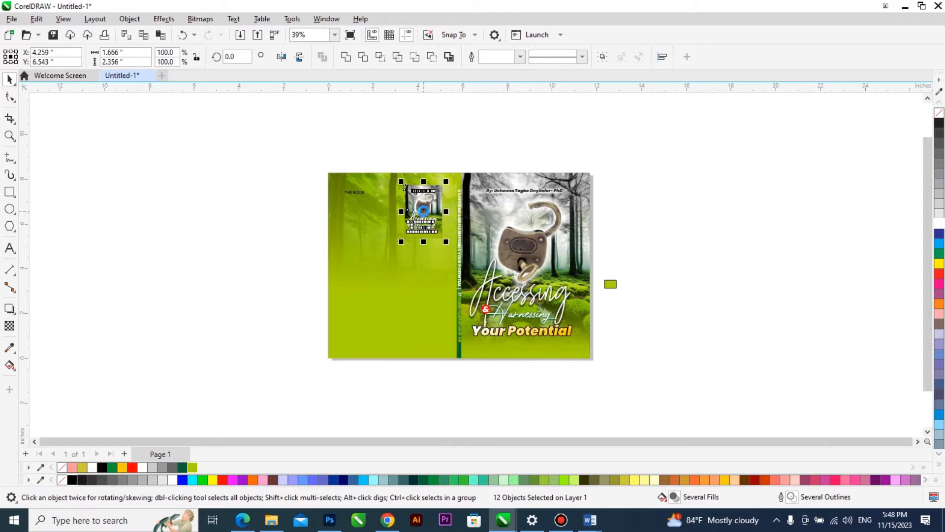
# Group the small cover's objects and tilt the group clockwise to a rotation of about 351.4°.
pyautogui.click(424, 211)
pyautogui.scroll(3, 424, 207)
pyautogui.moveTo(473, 149); pyautogui.dragTo(478, 164)
pyautogui.click(421, 207)
# Give the tilted small cover a black Small Glow drop shadow with feathering 10.
pyautogui.click(10, 308)
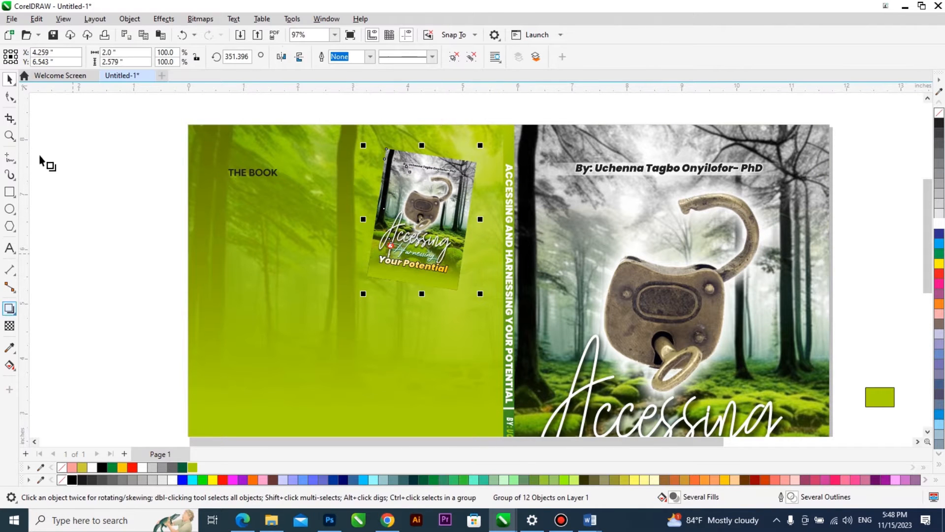
pyautogui.click(54, 56)
pyautogui.click(38, 156)
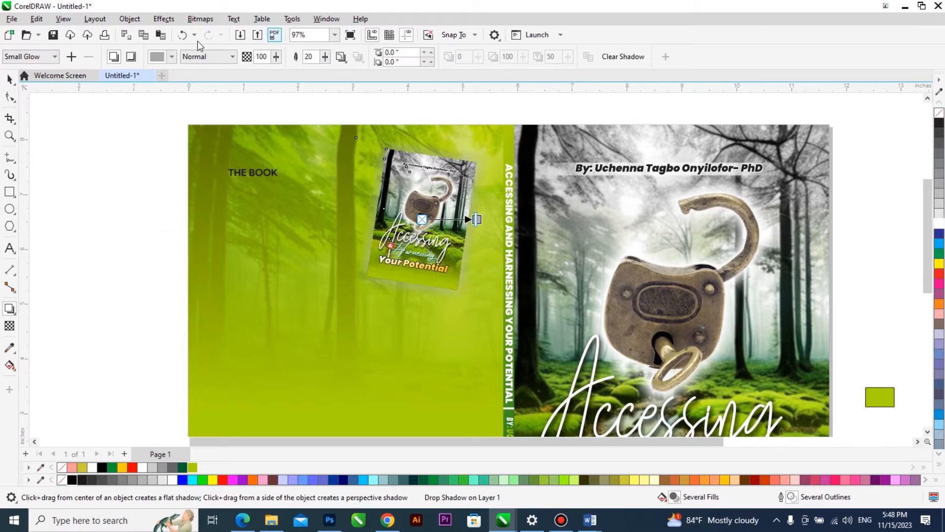
pyautogui.click(172, 56)
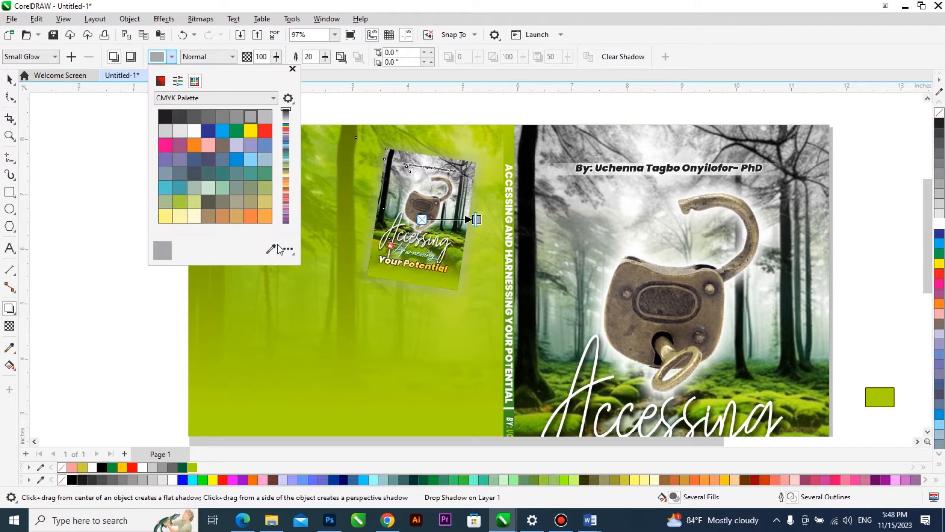
pyautogui.click(73, 479)
pyautogui.click(327, 6)
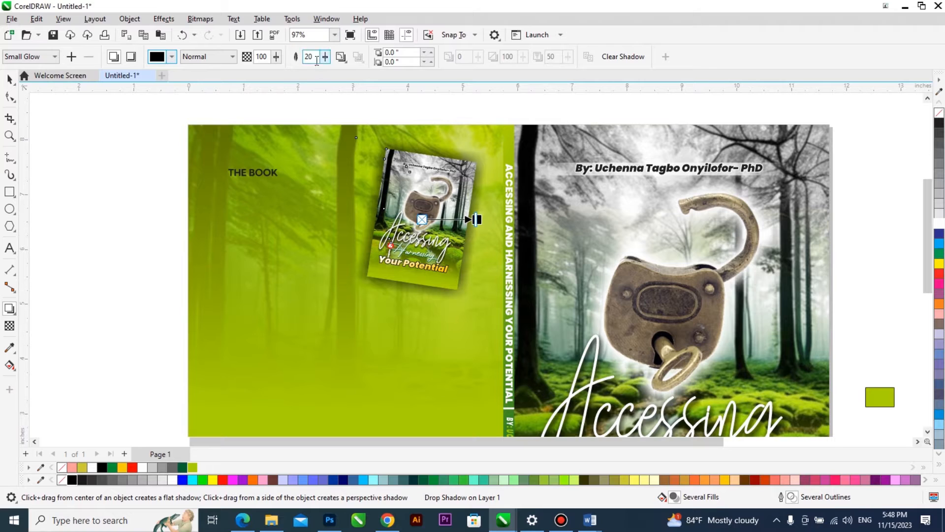
pyautogui.press('BackSpace')
pyautogui.press('BackSpace')
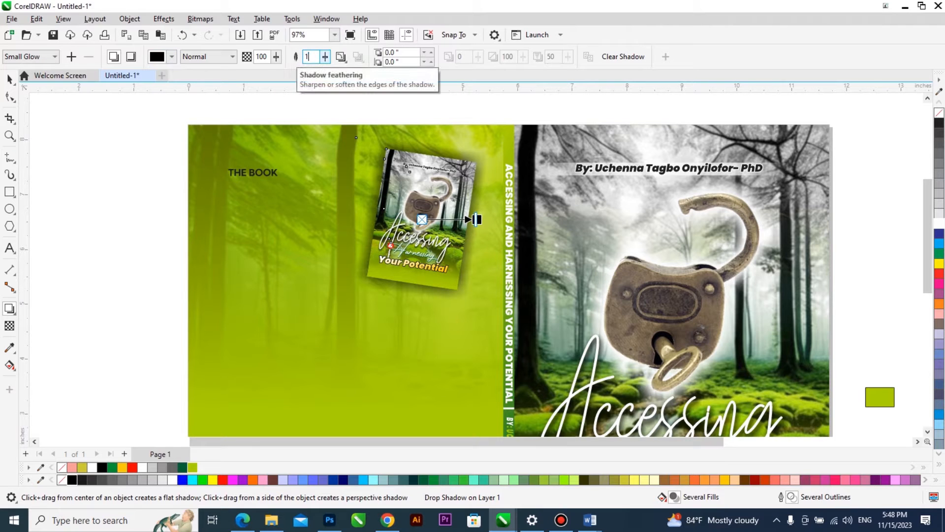
pyautogui.write('10')
pyautogui.press('Return')
pyautogui.press('space')
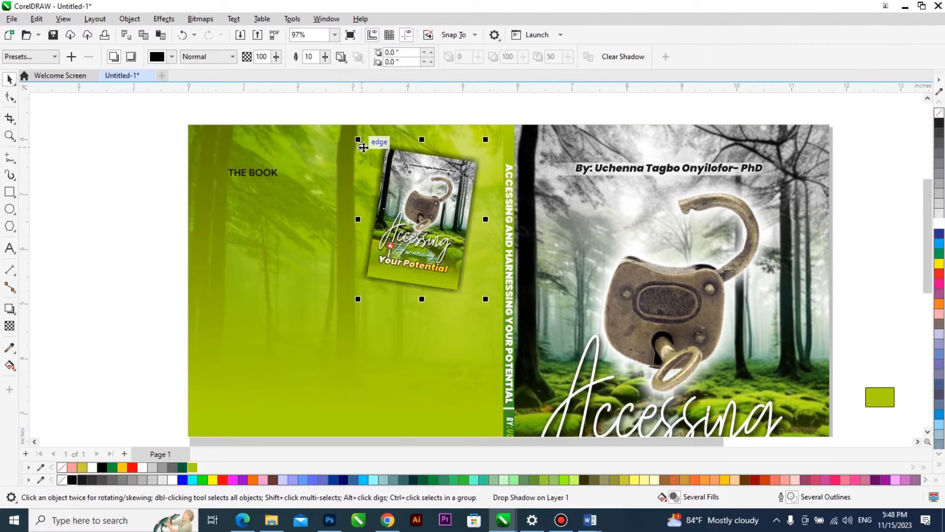
# Give the small cover's background frame a white 0.5 pt outline.
pyautogui.click(460, 275)
pyautogui.click(472, 184)
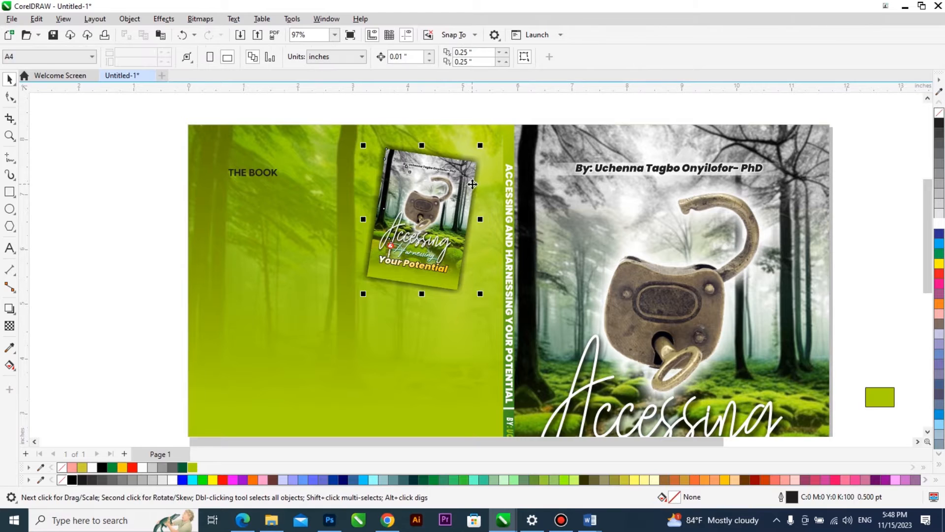
pyautogui.keyDown('ctrl'); pyautogui.click(466, 169); pyautogui.keyUp('ctrl')
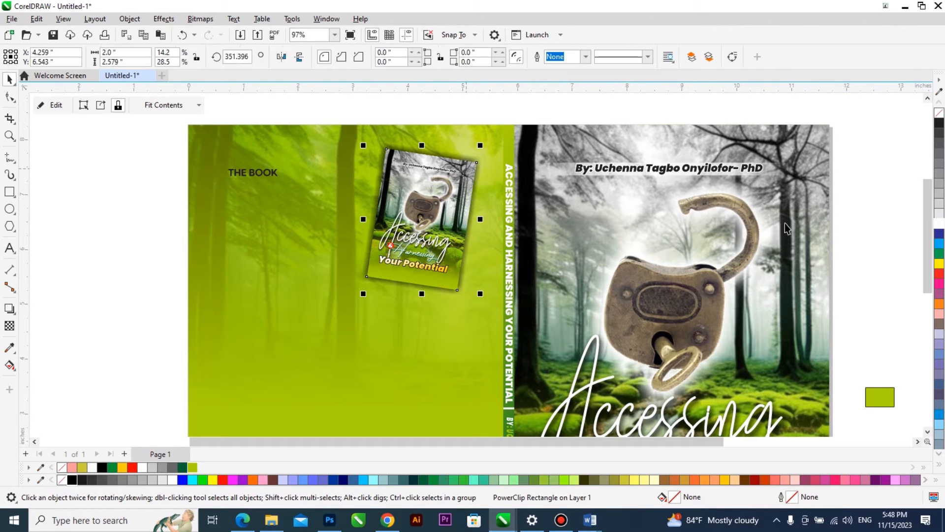
pyautogui.rightClick(940, 224)
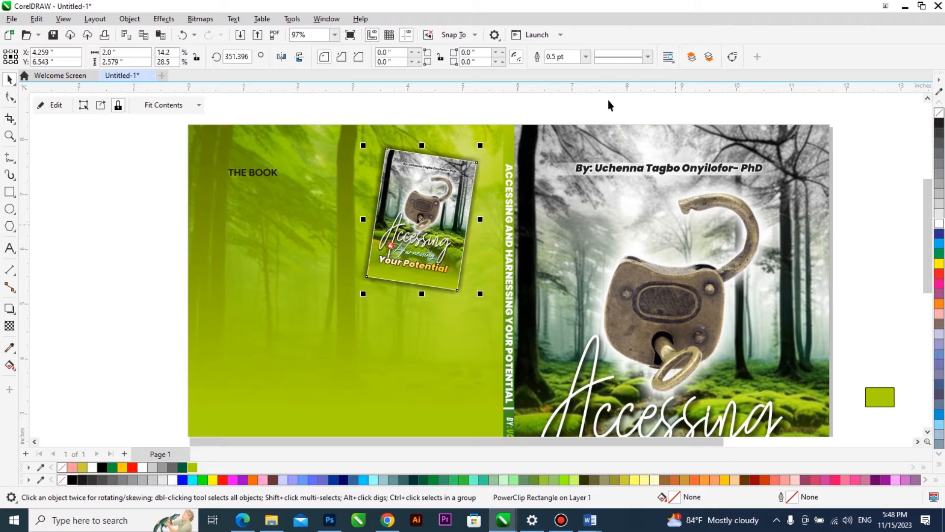
# Set the small cover's white frame outline to 2 pt and move the small cover slightly up toward the spine.
pyautogui.click(586, 56)
pyautogui.click(584, 111)
pyautogui.click(585, 57)
pyautogui.click(572, 126)
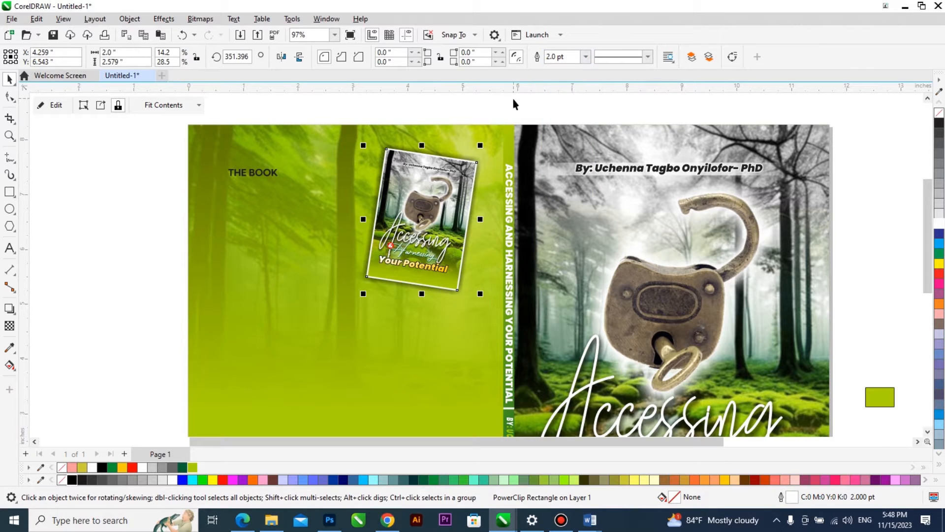
pyautogui.moveTo(465, 176); pyautogui.dragTo(491, 154)
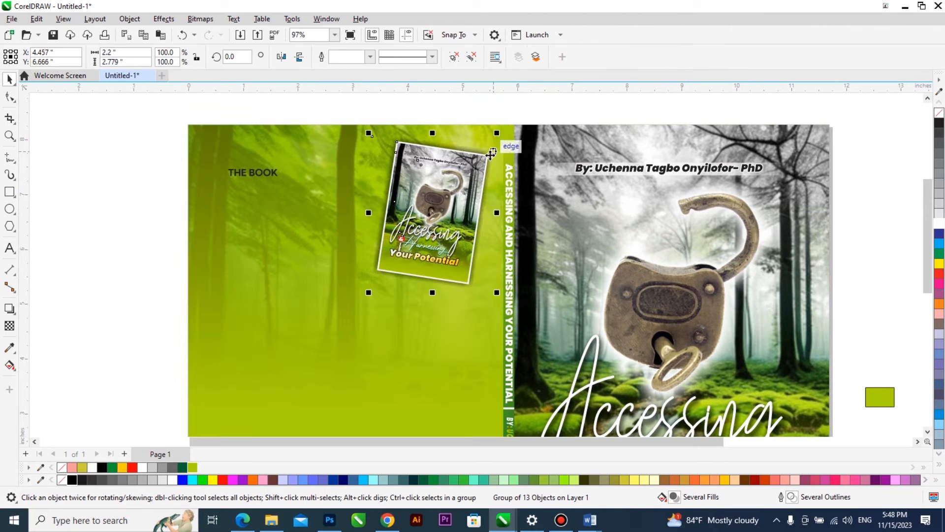
# Make the "THE BOOK" heading white, enlarge it to about 21.3 pt and shift it slightly up on the back cover.
pyautogui.click(263, 175)
pyautogui.moveTo(276, 174); pyautogui.dragTo(279, 158)
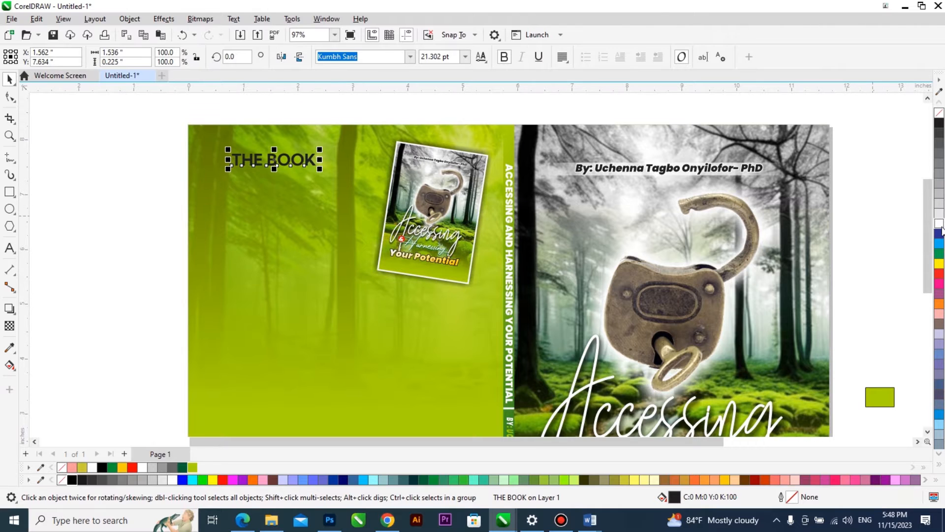
pyautogui.click(138, 197)
# Copy the two paragraphs under THE BOOK from the ABOUT THE AUTHOR Word document and return to the cover drawing in CorelDRAW.
pyautogui.moveTo(590, 520)
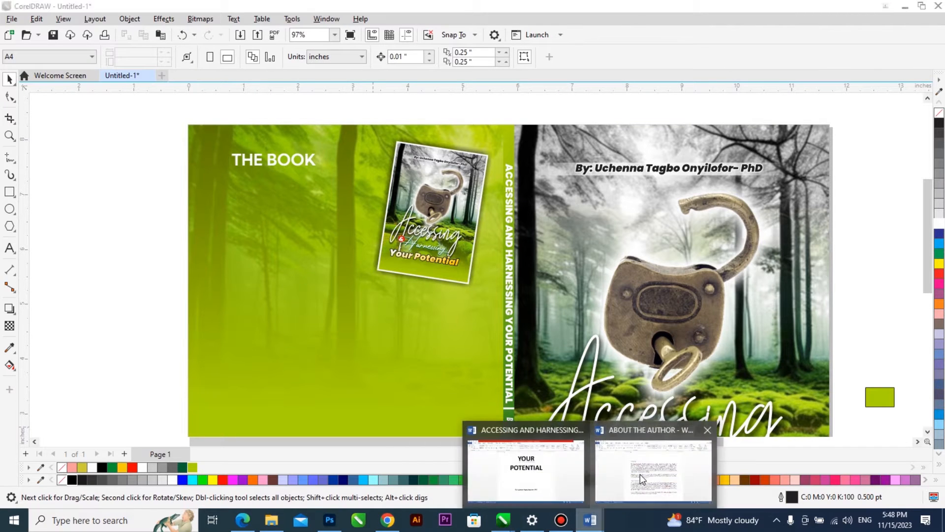
pyautogui.click(640, 478)
pyautogui.moveTo(434, 301); pyautogui.dragTo(290, 192)
pyautogui.moveTo(503, 519)
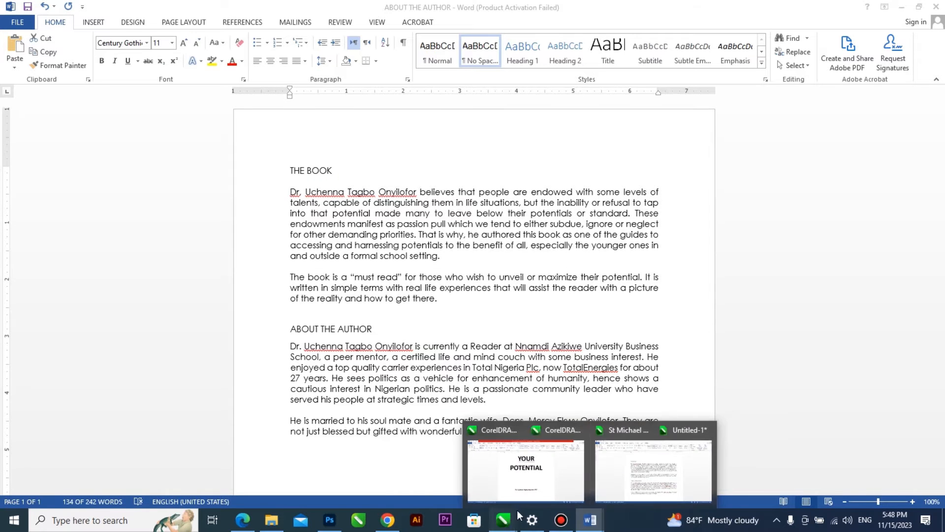
pyautogui.click(666, 463)
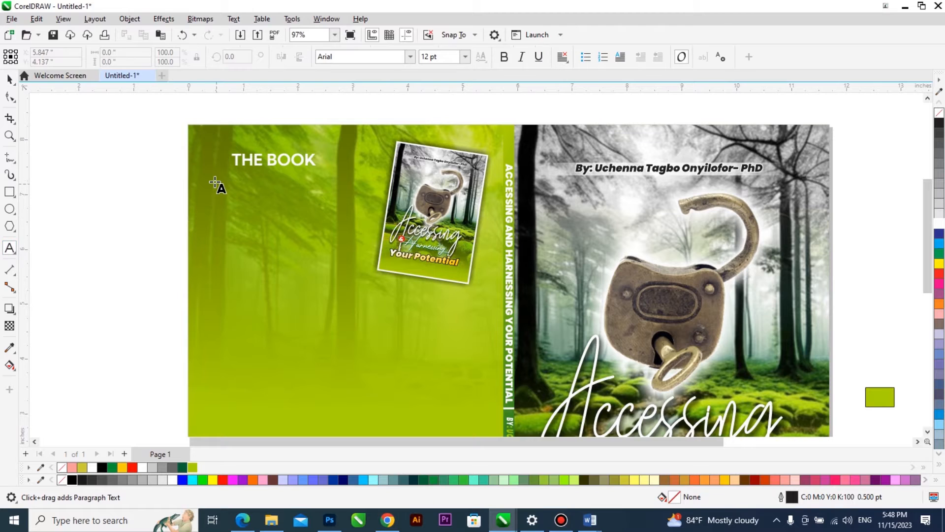
# Draw a paragraph text frame about 2.85 by 2.70 inches below "THE BOOK" and paste the copied text with its formatting.
pyautogui.moveTo(323, 316); pyautogui.dragTo(371, 330)
pyautogui.hotkey('ctrl', 'v')
pyautogui.click(464, 344)
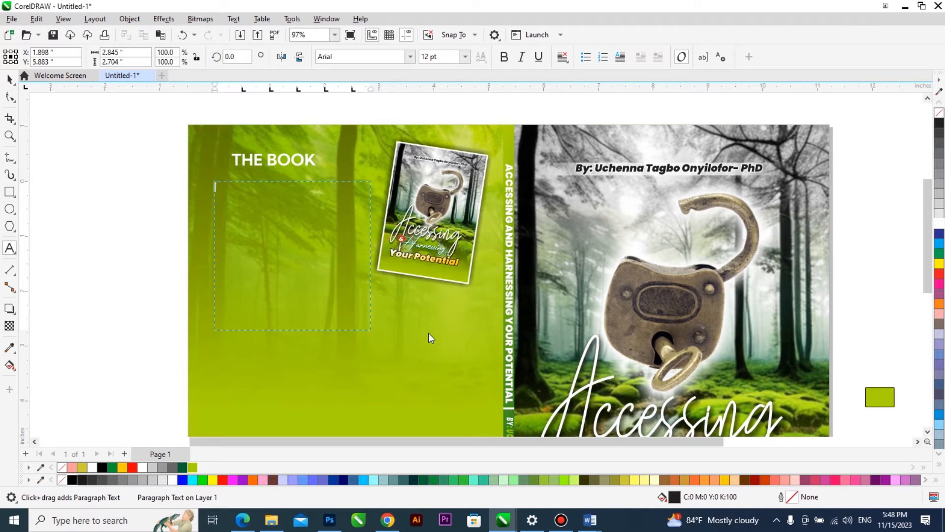
pyautogui.hotkey('ctrl', 'space')
# Scale the small cover to 82%, about 1.8 by 2.28 inches, and place it farther from the paragraph, toward the spine.
pyautogui.click(447, 231)
pyautogui.moveTo(496, 133); pyautogui.dragTo(492, 149)
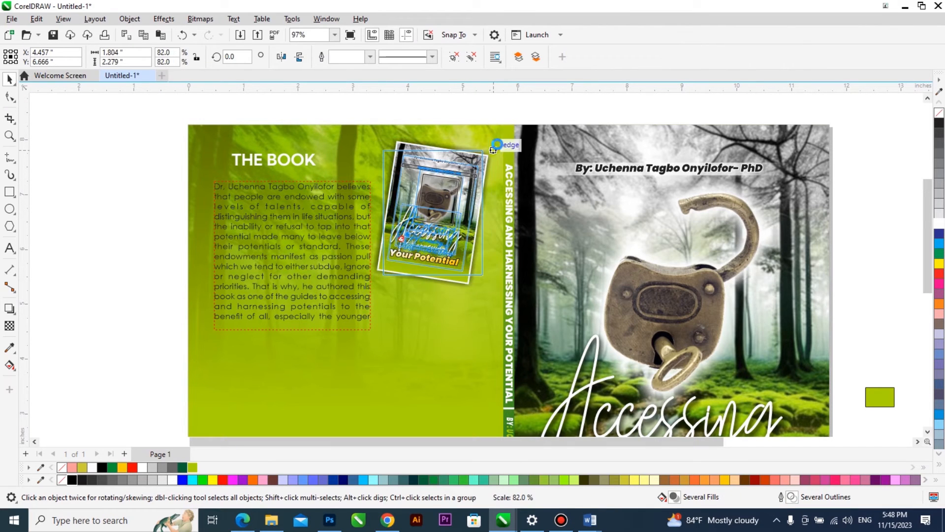
pyautogui.moveTo(458, 179); pyautogui.dragTo(465, 177)
# Resize the paragraph frame to about 3.23 by 1.67 inches so it starts just under the heading and ends beside the small cover.
pyautogui.click(359, 217)
pyautogui.moveTo(374, 256); pyautogui.dragTo(392, 265)
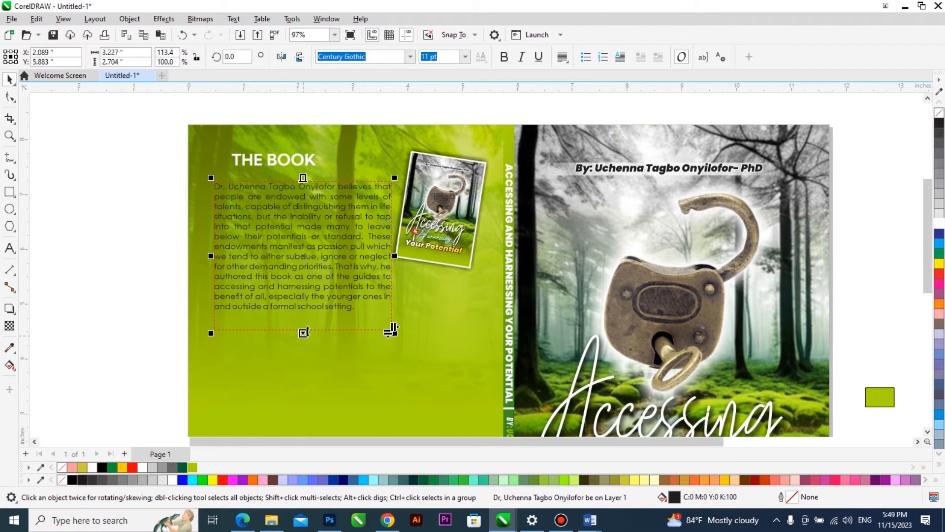
pyautogui.moveTo(303, 333); pyautogui.dragTo(326, 267)
pyautogui.scroll(1, 365, 209)
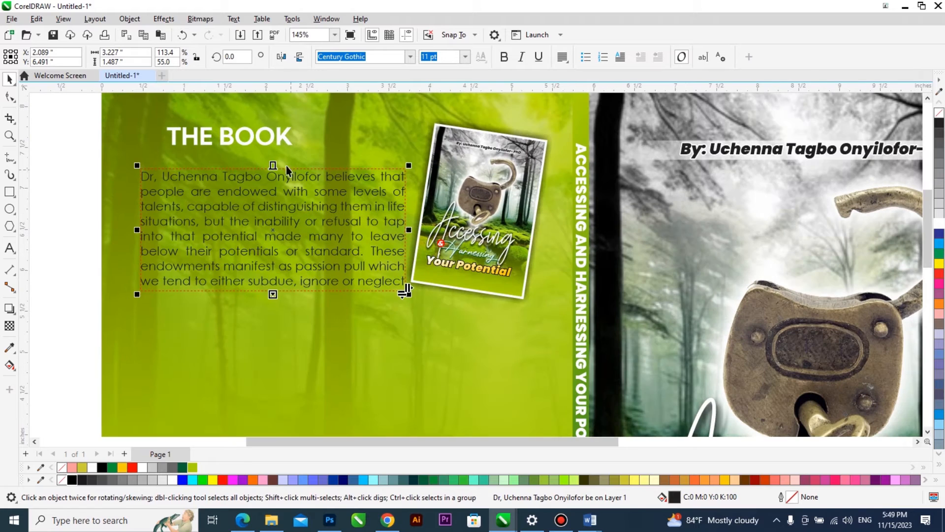
pyautogui.moveTo(273, 161); pyautogui.dragTo(273, 146)
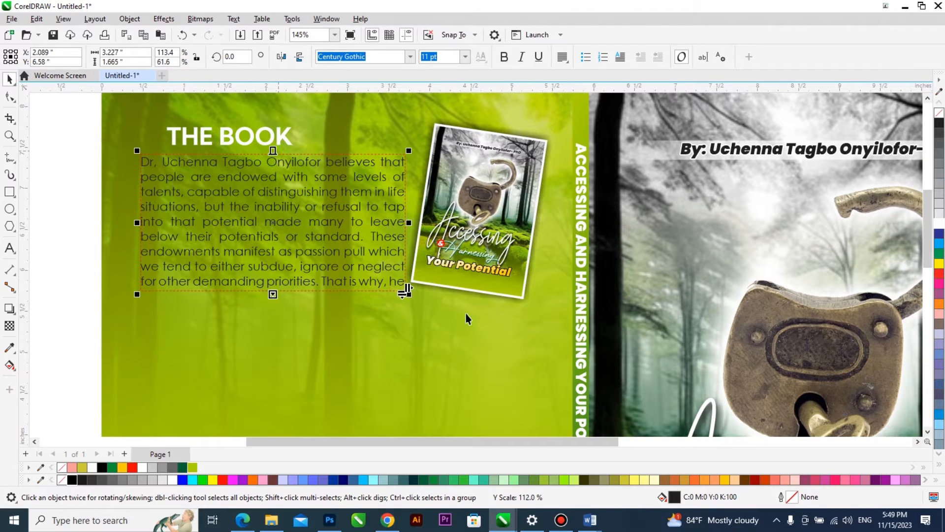
pyautogui.scroll(-1, 364, 271)
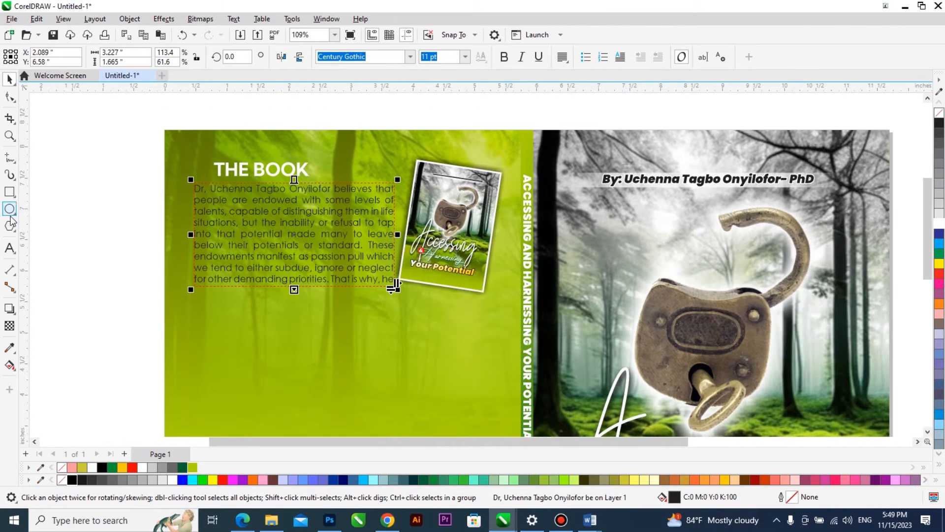
# Draw a second paragraph frame below the first, left-align it with the first and widen it to about 4.93 by 1.13 inches.
pyautogui.moveTo(91, 297); pyautogui.dragTo(275, 366)
pyautogui.hotkey('ctrl', 'space')
pyautogui.moveTo(113, 316); pyautogui.dragTo(216, 308)
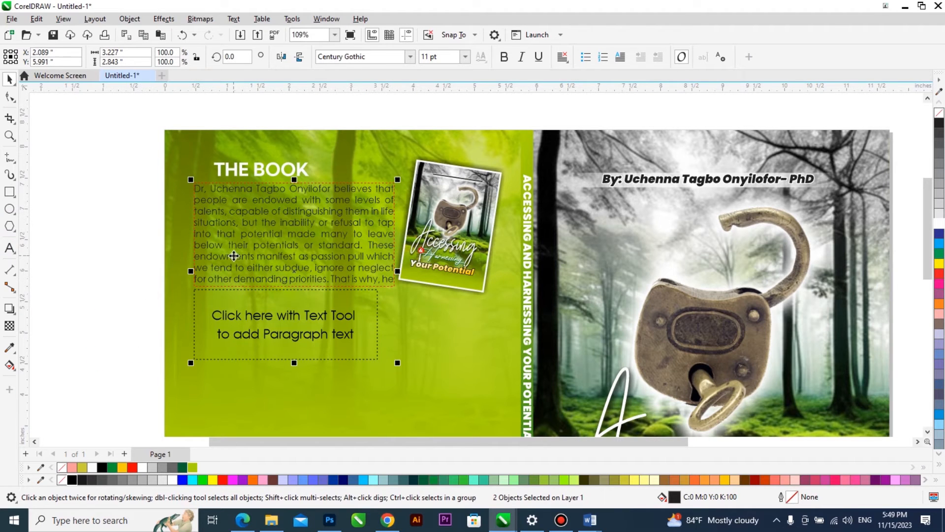
pyautogui.moveTo(377, 360); pyautogui.dragTo(500, 359)
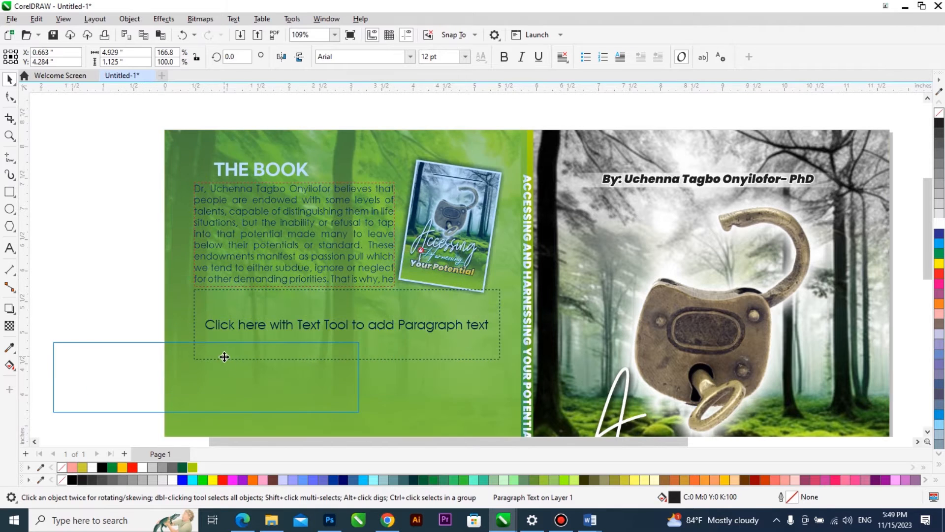
pyautogui.moveTo(365, 302); pyautogui.dragTo(224, 355)
pyautogui.hotkey('ctrl', 'z')
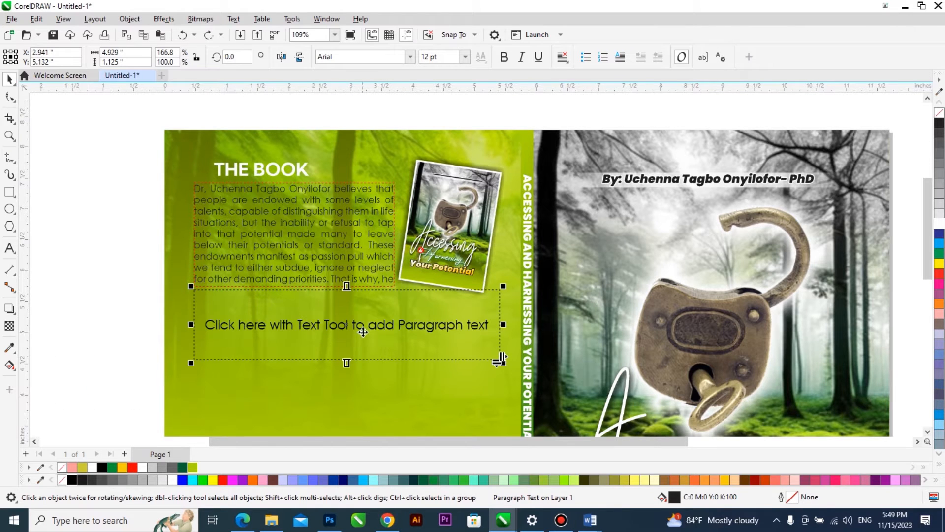
# Move the empty second paragraph frame down to leave a gap below the first paragraph.
pyautogui.click(307, 244)
pyautogui.click(105, 310)
pyautogui.scroll(2, 309, 276)
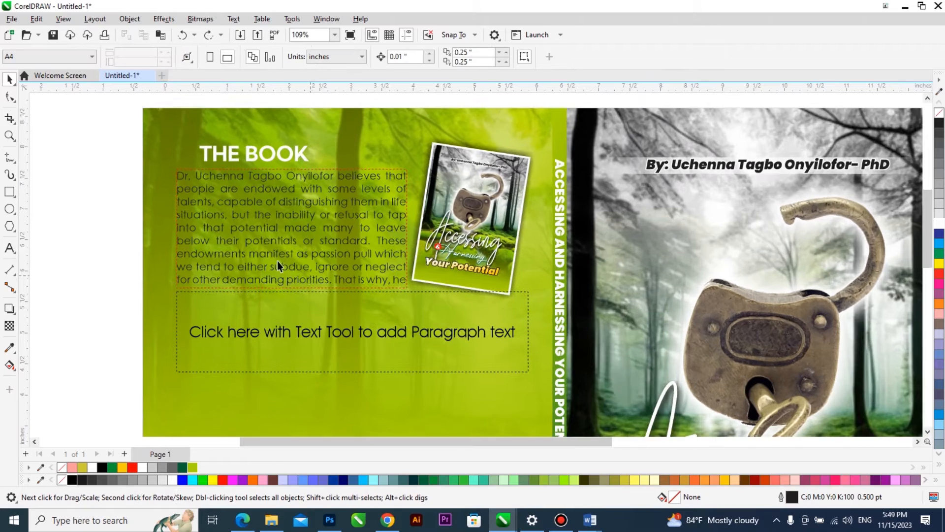
pyautogui.click(272, 273)
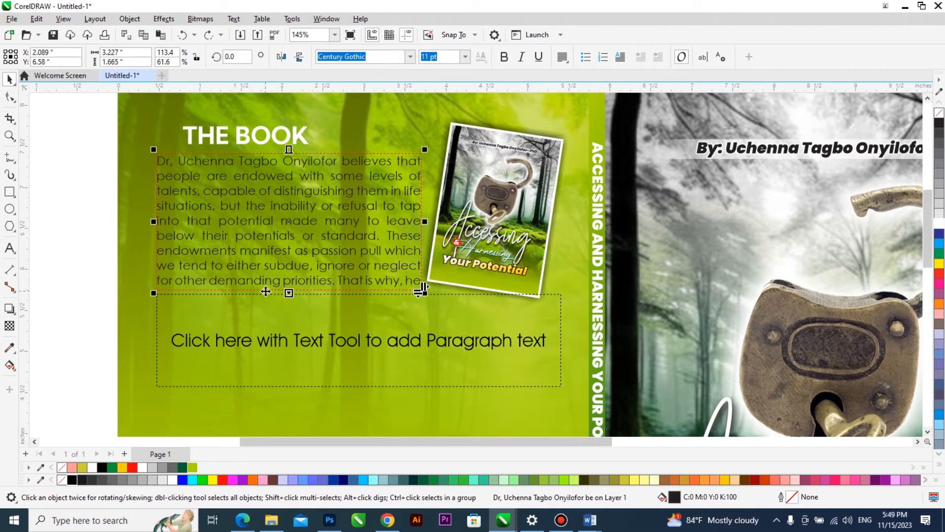
pyautogui.scroll(6, 263, 287)
pyautogui.scroll(-4, 257, 291)
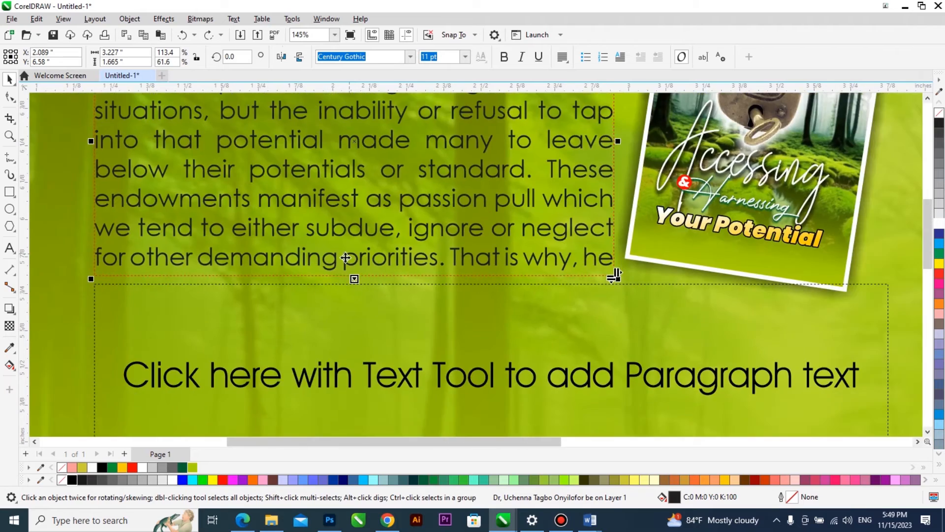
pyautogui.scroll(3, 348, 217)
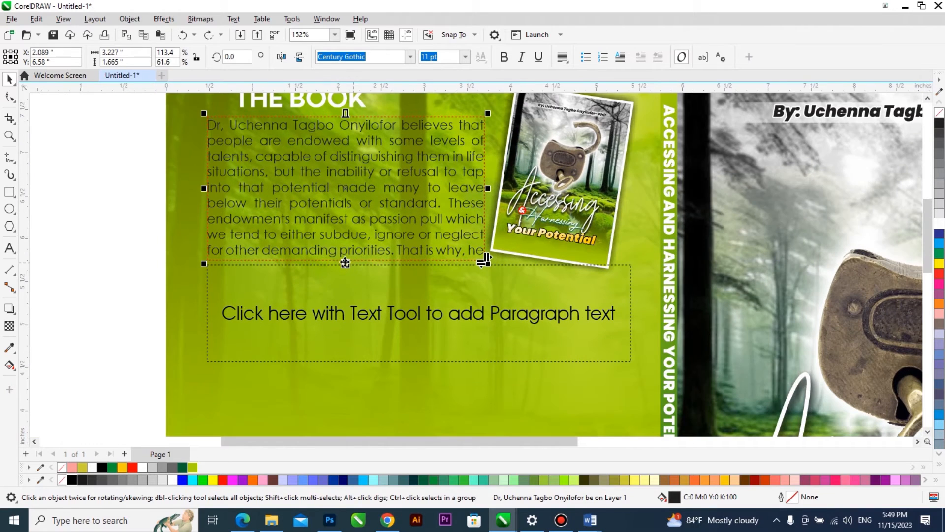
pyautogui.moveTo(309, 319); pyautogui.dragTo(313, 414)
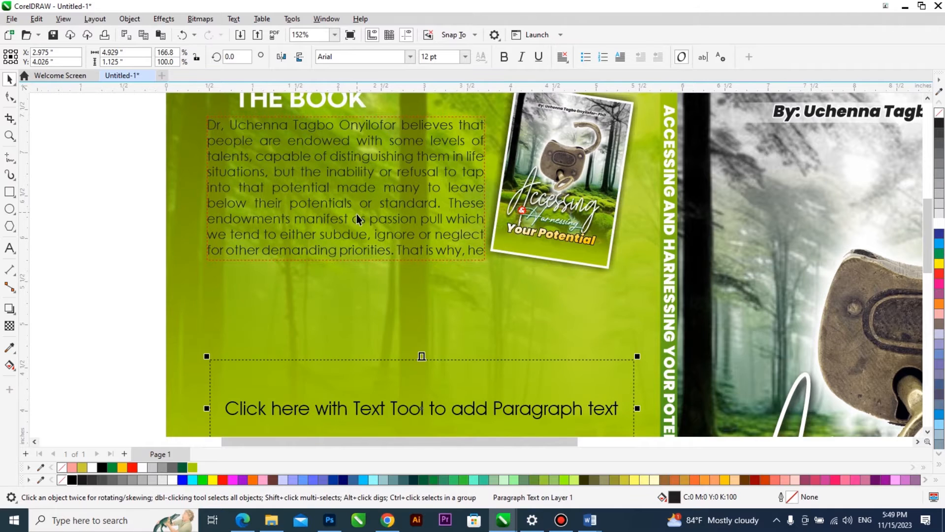
# Flow the first frame's overflow text into the second frame and place that frame directly below the first, aligned to its left edge.
pyautogui.scroll(-2, 356, 217)
pyautogui.click(344, 228)
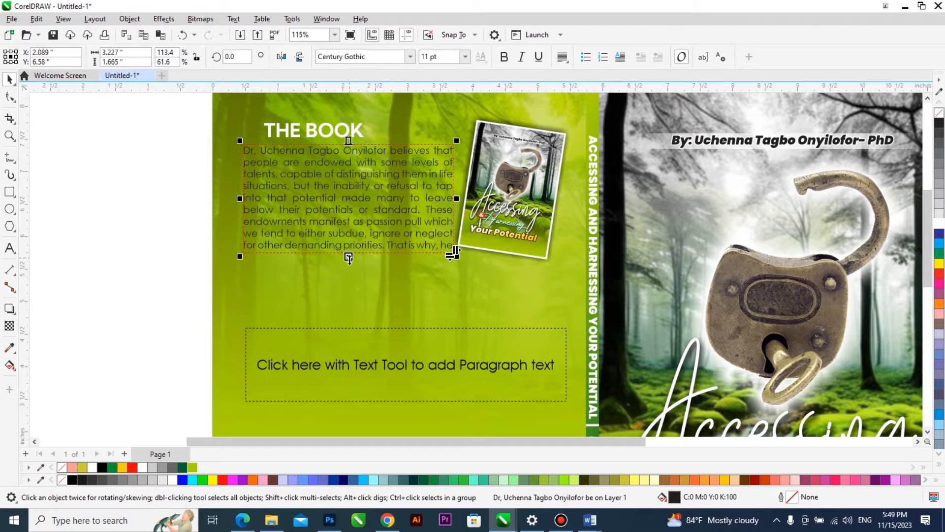
pyautogui.click(360, 346)
pyautogui.moveTo(360, 346); pyautogui.dragTo(357, 271)
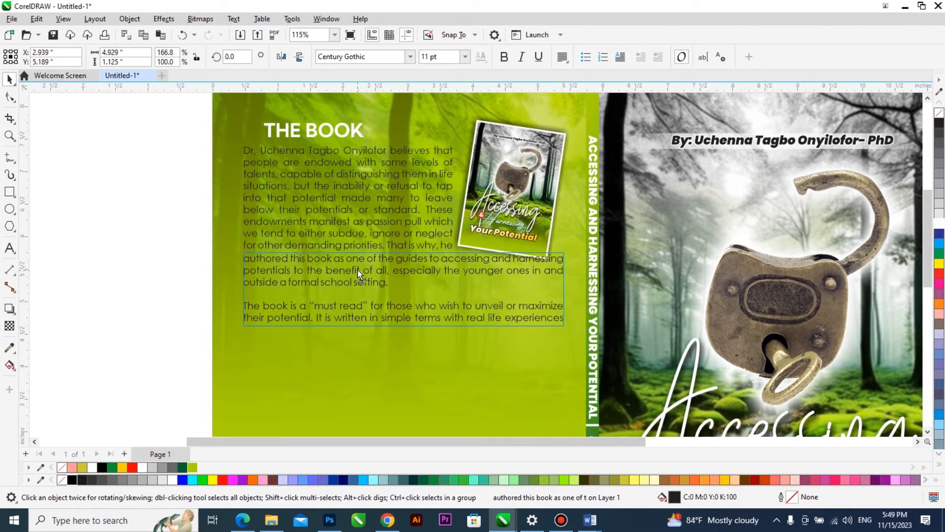
pyautogui.keyDown('shift'); pyautogui.click(354, 222); pyautogui.keyUp('shift')
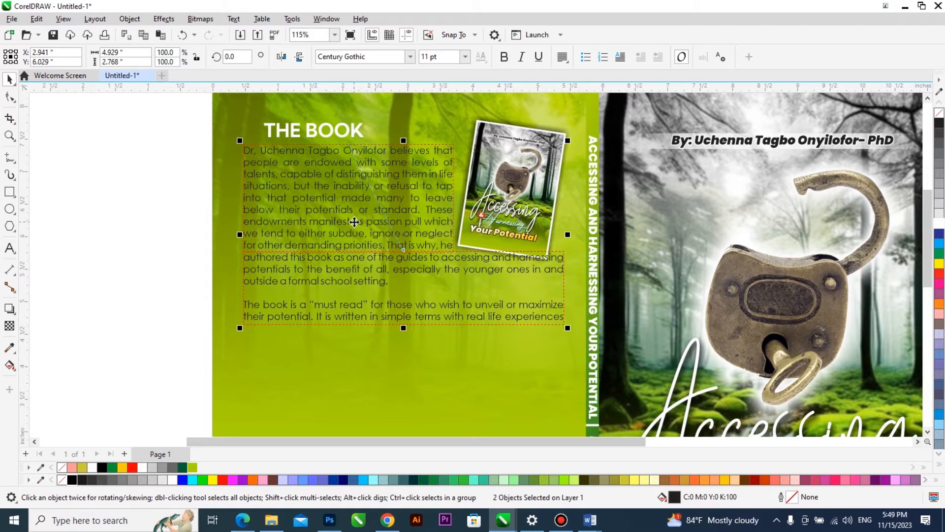
# Move the small cover slightly up and nudge it left so it clears the lower paragraph.
pyautogui.click(499, 193)
pyautogui.moveTo(499, 191); pyautogui.dragTo(499, 186)
pyautogui.press('Left')
pyautogui.press('Left')
pyautogui.press('Left')
pyautogui.press('Left')
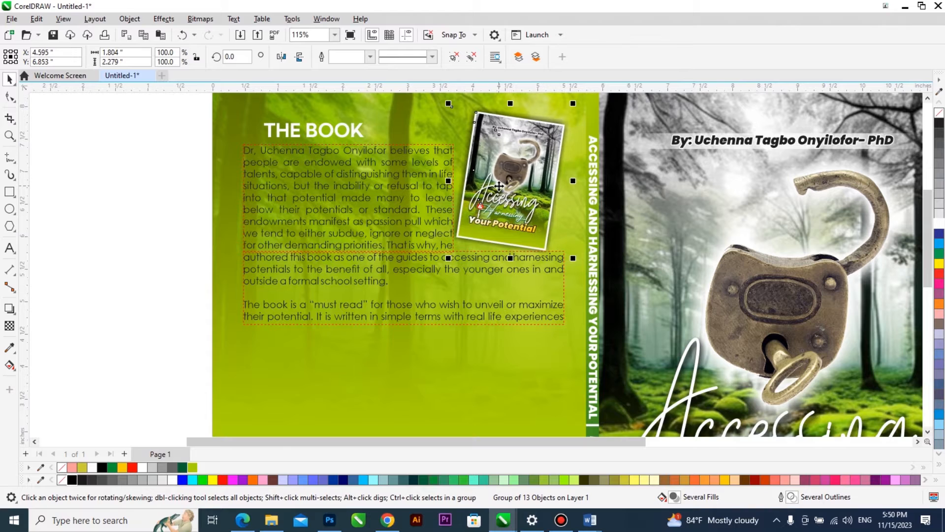
# Extend the lower paragraph frame to a height of about 1.52 inches so all the remaining text fits.
pyautogui.click(427, 290)
pyautogui.moveTo(403, 328); pyautogui.dragTo(414, 356)
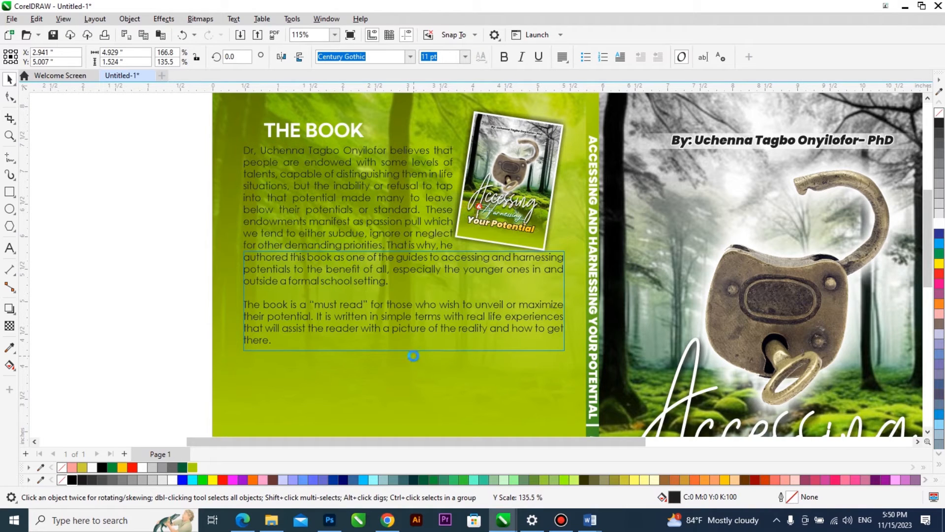
# Try to move the forest image up inside the back cover's PowerClip frame.
pyautogui.scroll(-2, 336, 351)
pyautogui.click(365, 201)
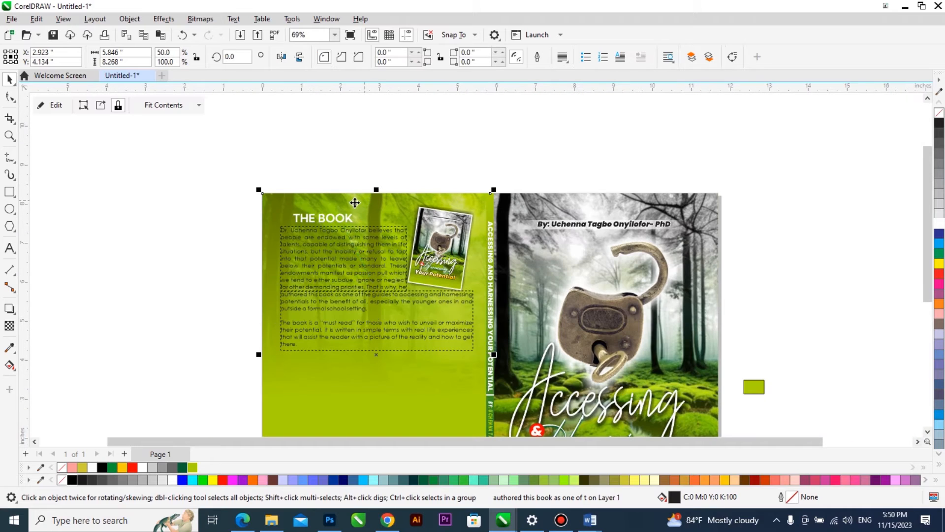
pyautogui.doubleClick(354, 204)
pyautogui.moveTo(416, 232); pyautogui.dragTo(416, 192)
pyautogui.keyDown('ctrl'); pyautogui.click(143, 250); pyautogui.keyUp('ctrl')
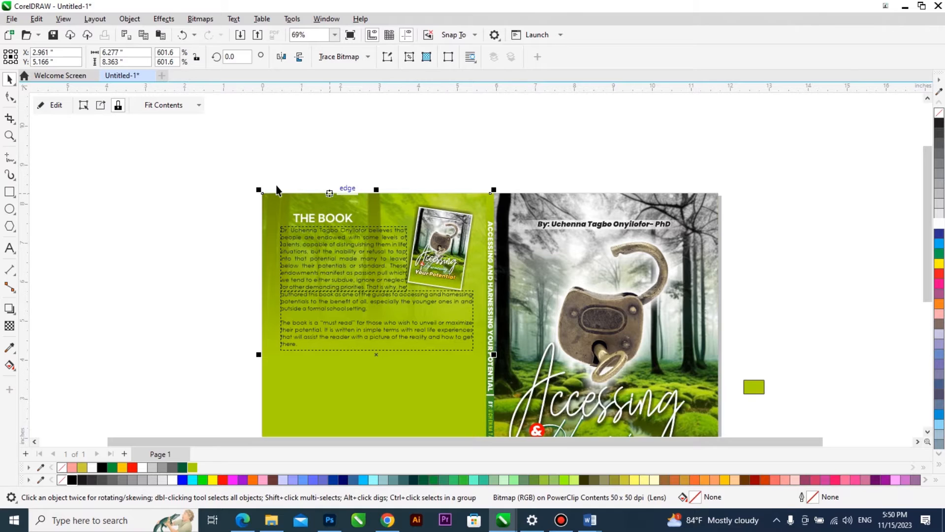
# Open the back cover's PowerClip contents again and return the forest image to its earlier position, with its centre at Y 4.134 inches.
pyautogui.scroll(-2, 264, 187)
pyautogui.click(366, 200)
pyautogui.doubleClick(366, 199)
pyautogui.click(382, 190)
pyautogui.moveTo(382, 188); pyautogui.dragTo(377, 204)
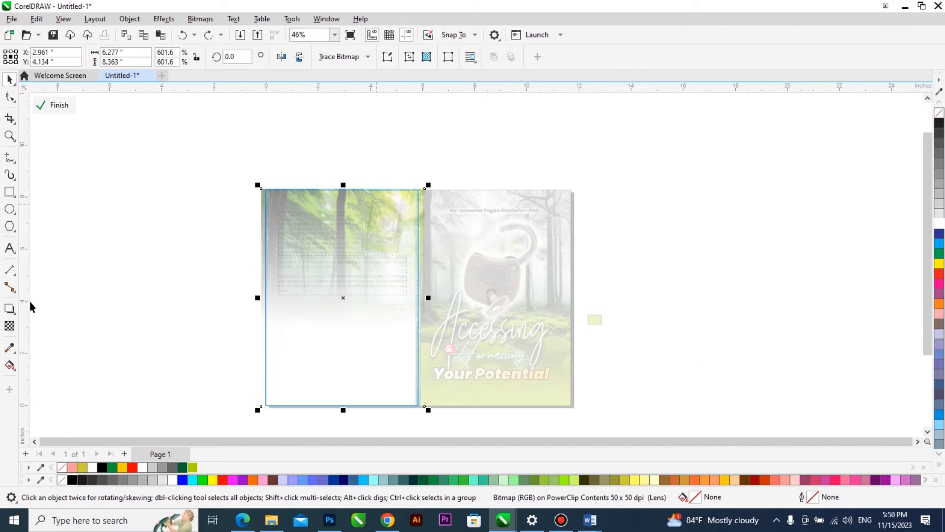
# Reverse the forest image's linear transparency at 90° so it fades out toward the top, and finish editing the PowerClip.
pyautogui.click(10, 325)
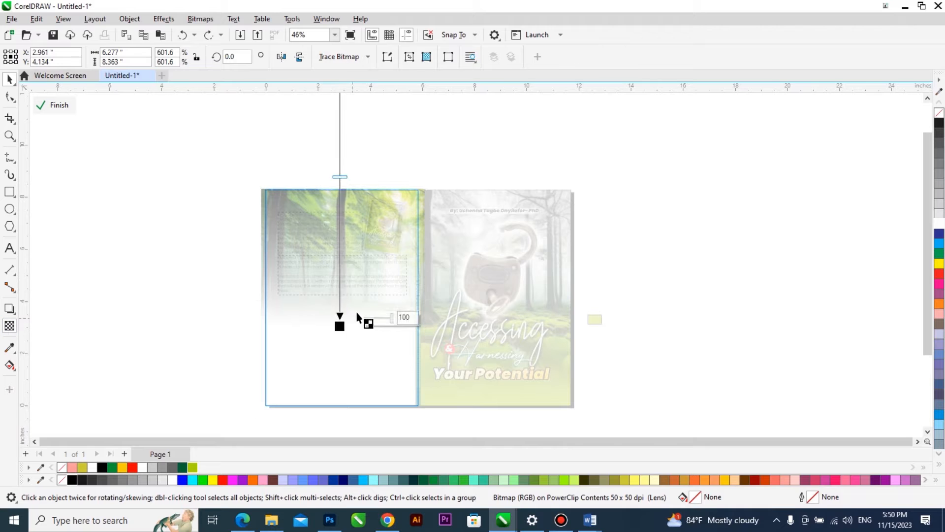
pyautogui.moveTo(375, 148); pyautogui.dragTo(330, 202)
pyautogui.moveTo(330, 390); pyautogui.dragTo(331, 458)
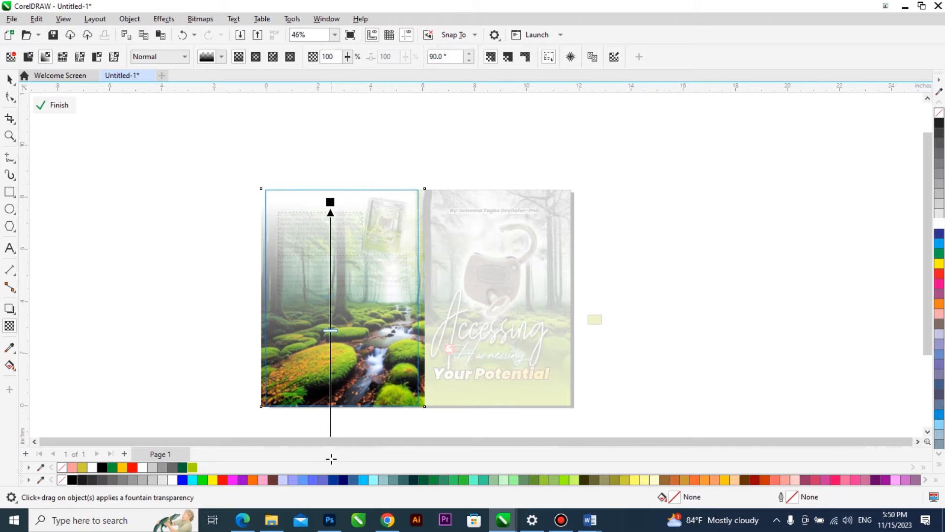
pyautogui.moveTo(328, 282); pyautogui.dragTo(329, 341)
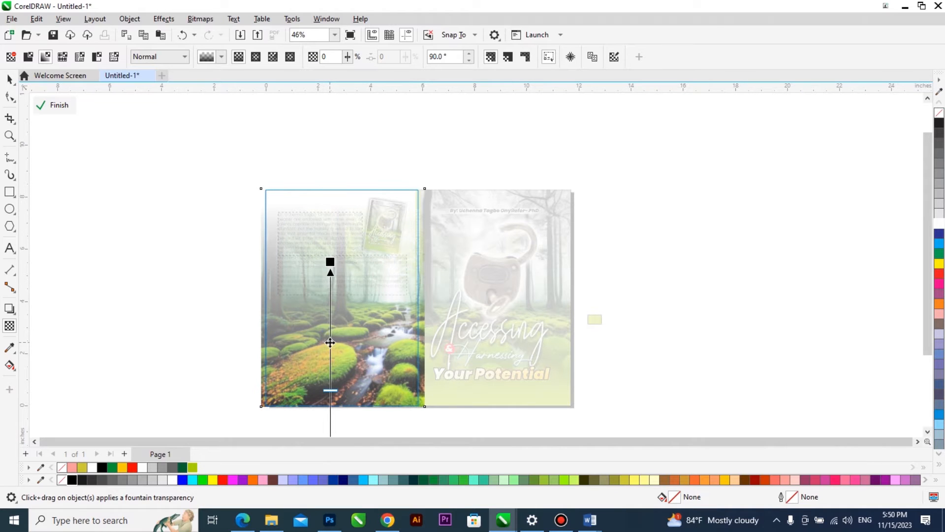
pyautogui.keyDown('ctrl'); pyautogui.click(185, 334); pyautogui.keyUp('ctrl')
pyautogui.press('space')
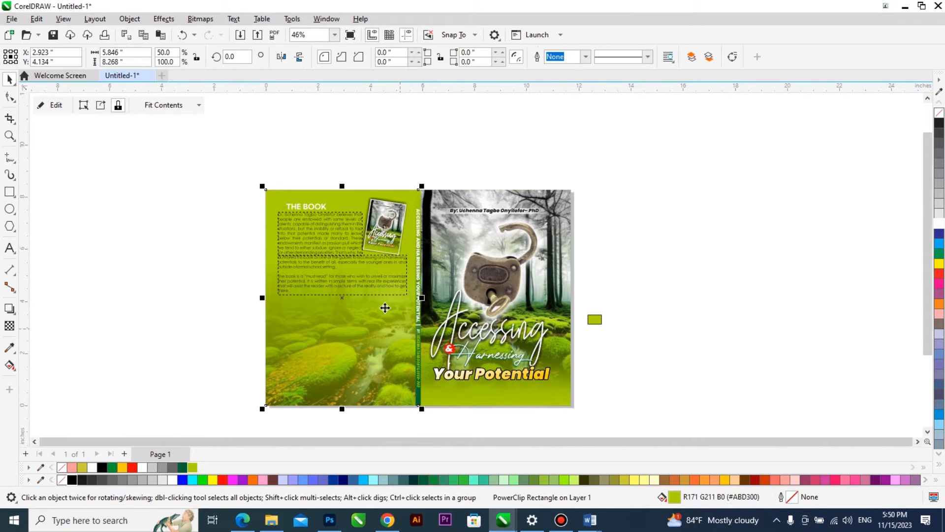
# Draw a rectangle about 5.85 by 2.72 inches across the full width of the back cover, below the paragraphs.
pyautogui.scroll(2, 356, 276)
pyautogui.scroll(1, 358, 274)
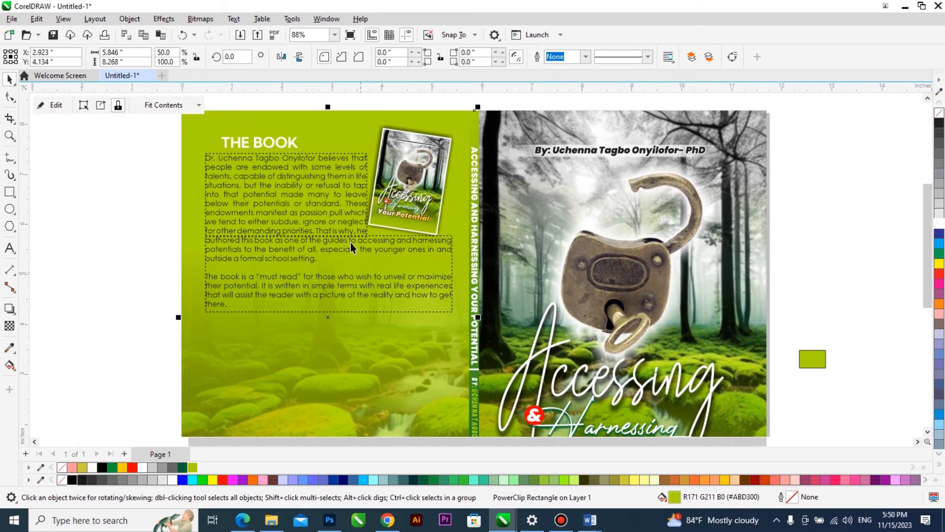
pyautogui.click(359, 273)
pyautogui.scroll(-1, 345, 256)
pyautogui.scroll(-1, 178, 296)
pyautogui.click(9, 192)
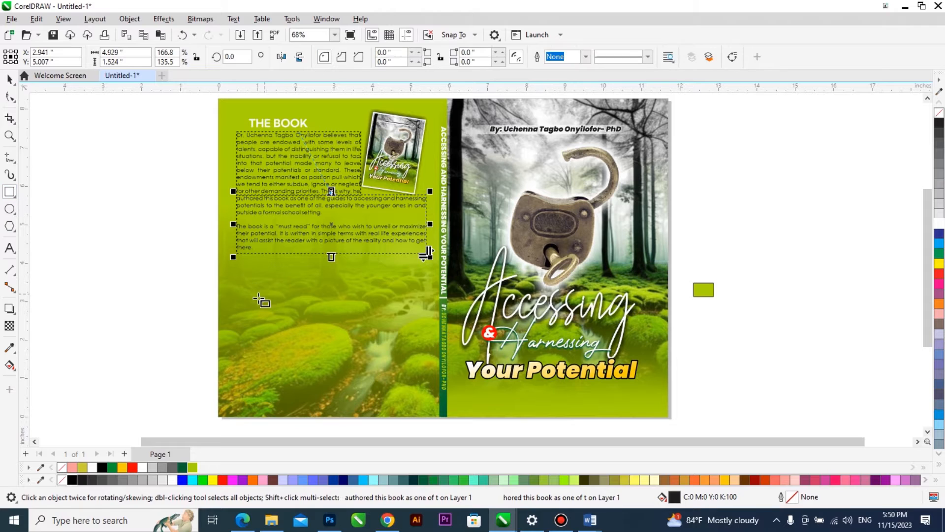
pyautogui.moveTo(219, 275); pyautogui.dragTo(446, 382)
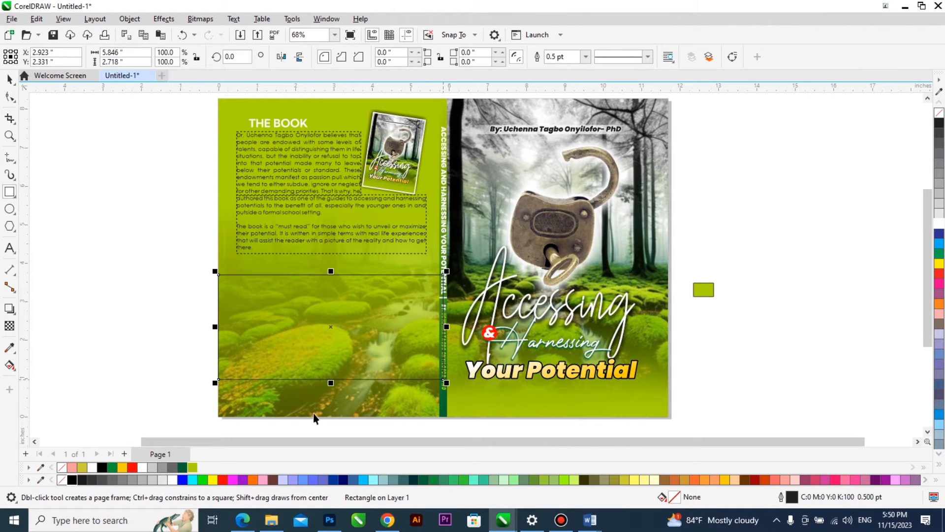
# Apply 50% uniform transparency to the back-cover rectangle and fill it with Forest Green.
pyautogui.press('space')
pyautogui.click(12, 326)
pyautogui.click(28, 57)
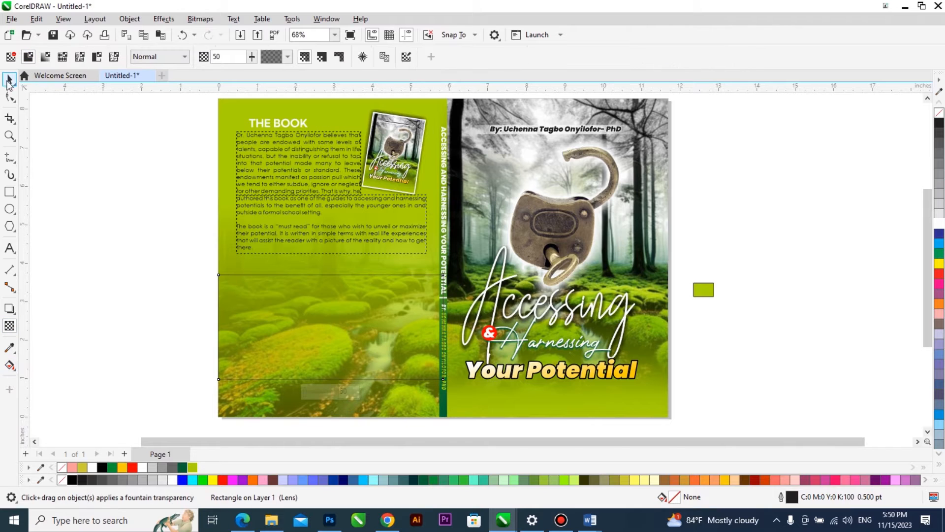
pyautogui.click(9, 80)
pyautogui.click(193, 467)
pyautogui.click(182, 467)
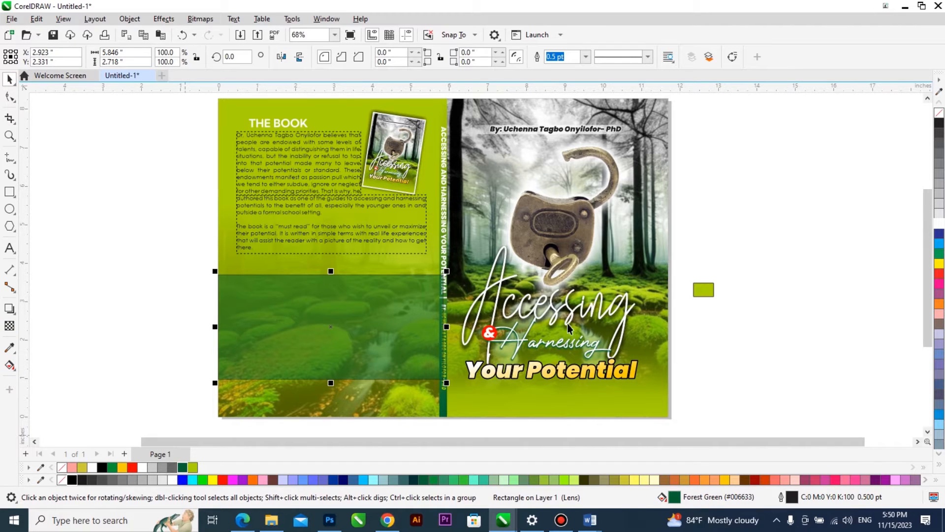
# Stretch the green rectangle's upper edge to about 3.1 inches high and bring the spine and its text to the front.
pyautogui.moveTo(330, 270); pyautogui.dragTo(346, 257)
pyautogui.scroll(-1, 382, 240)
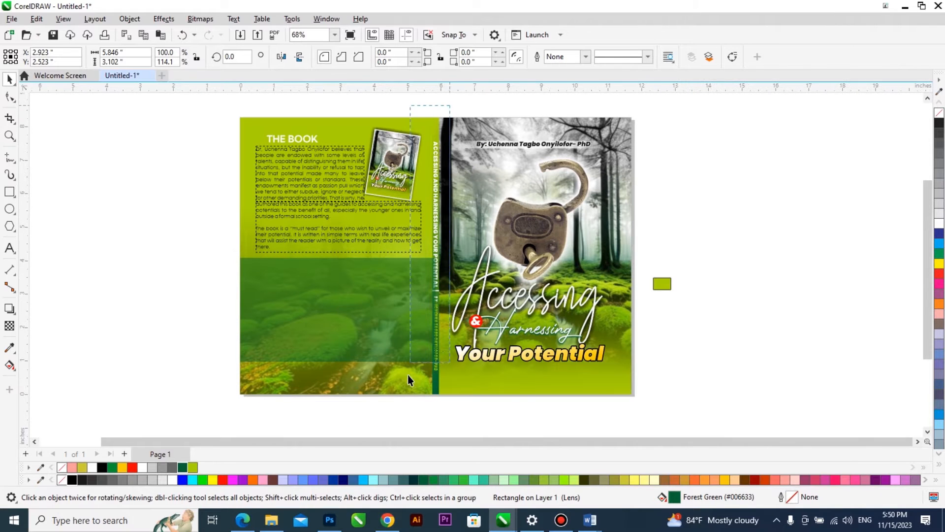
pyautogui.hotkey('shift', 'pageup')
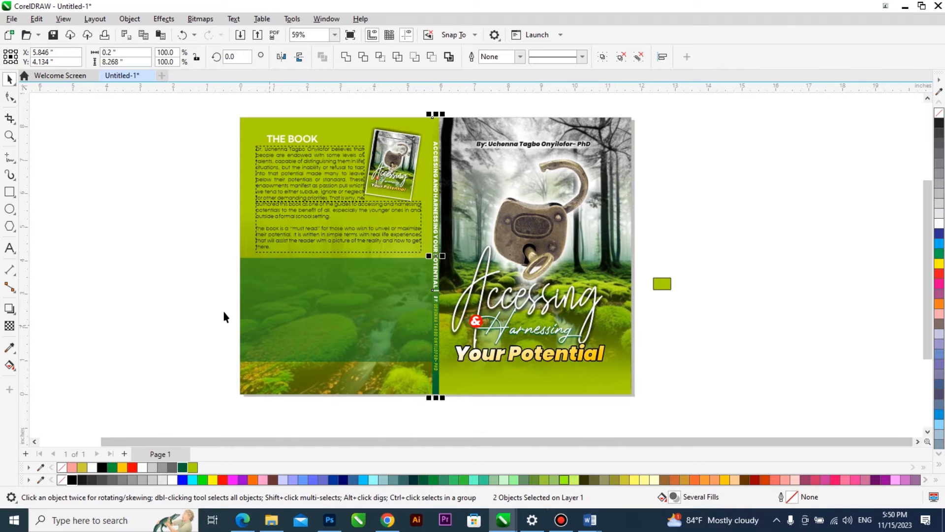
# Draw a white-filled rectangle about 1.38 by 1.56 inches inside the left part of the green band.
pyautogui.click(9, 191)
pyautogui.scroll(1, 295, 302)
pyautogui.moveTo(249, 262); pyautogui.dragTo(311, 331)
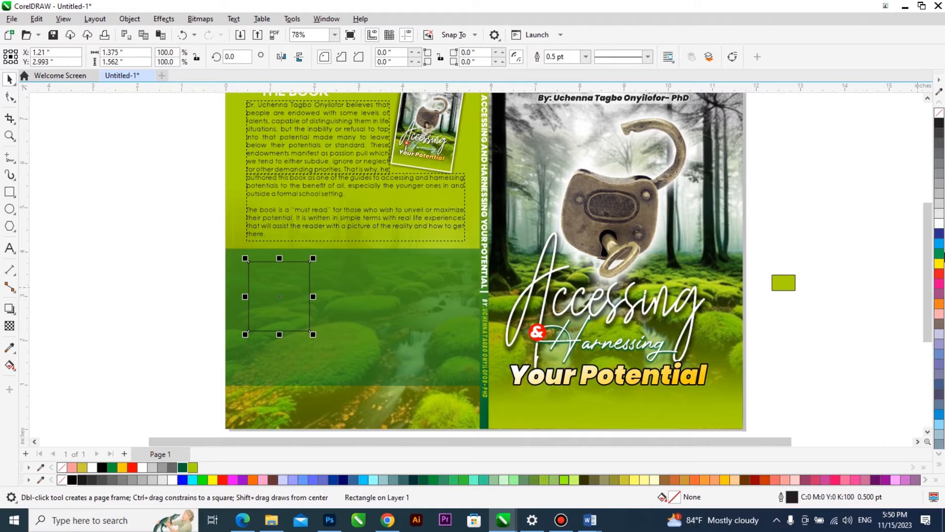
pyautogui.press('space')
pyautogui.click(939, 226)
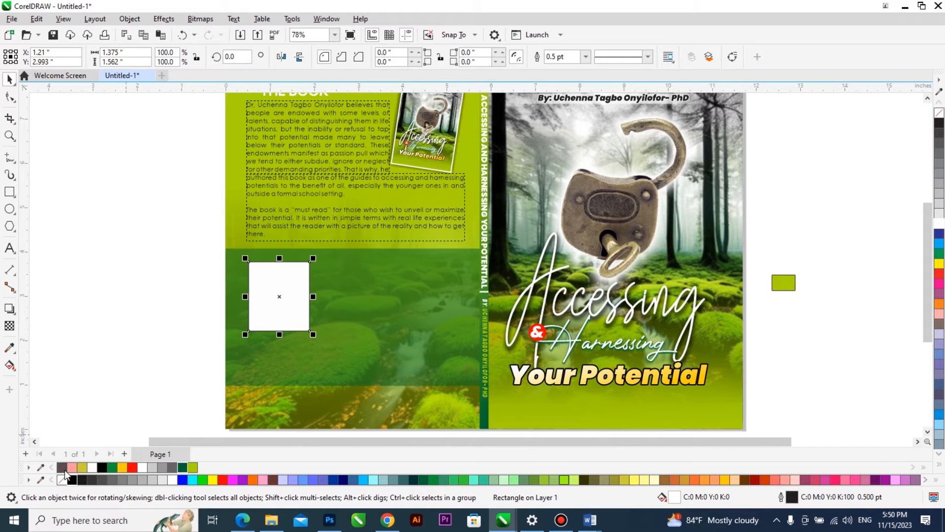
# Add the centre-aligned text "Image here" on two lines in the empty area beside the page.
pyautogui.click(9, 248)
pyautogui.click(60, 284)
pyautogui.write('Image ')
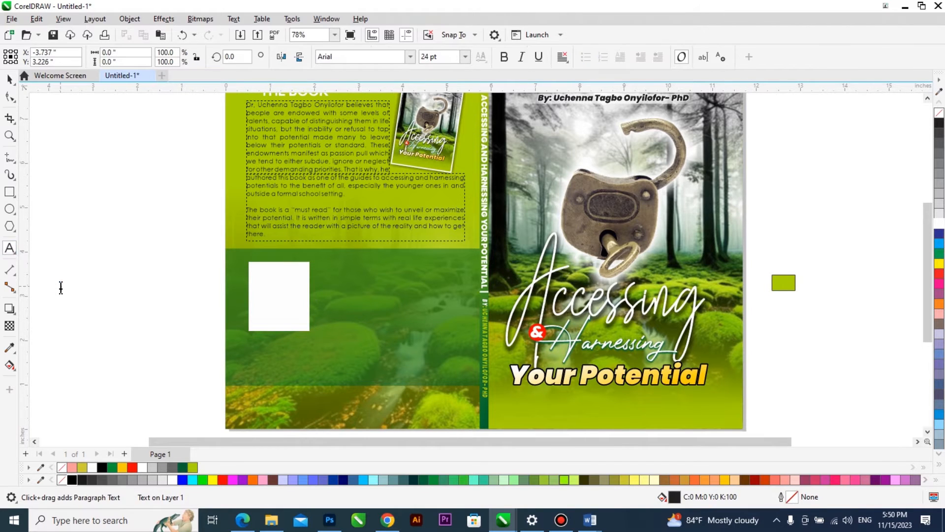
pyautogui.write('he')
pyautogui.press('Left')
pyautogui.press('Left')
pyautogui.press('Left')
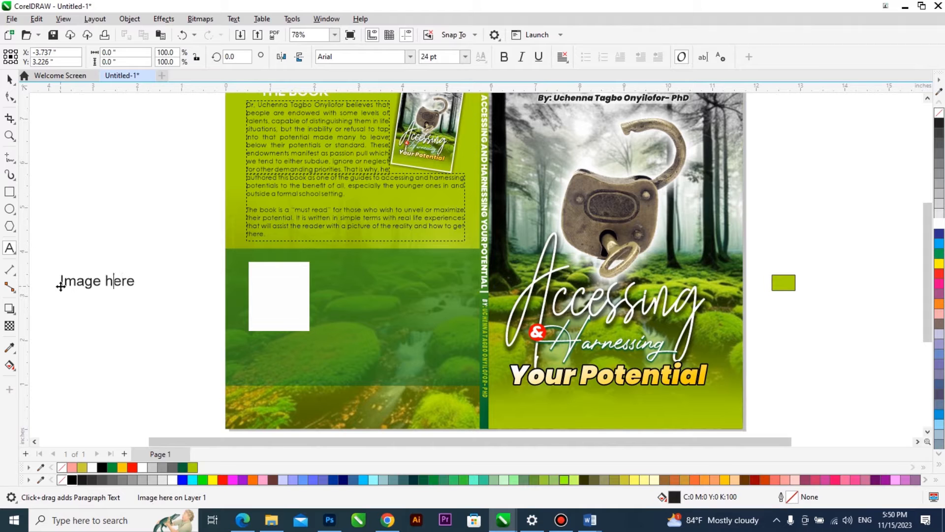
pyautogui.press('BackSpace')
pyautogui.press('Return')
pyautogui.hotkey('ctrl', 'a')
pyautogui.hotkey('ctrl', 'e')
pyautogui.hotkey('ctrl', 'space')
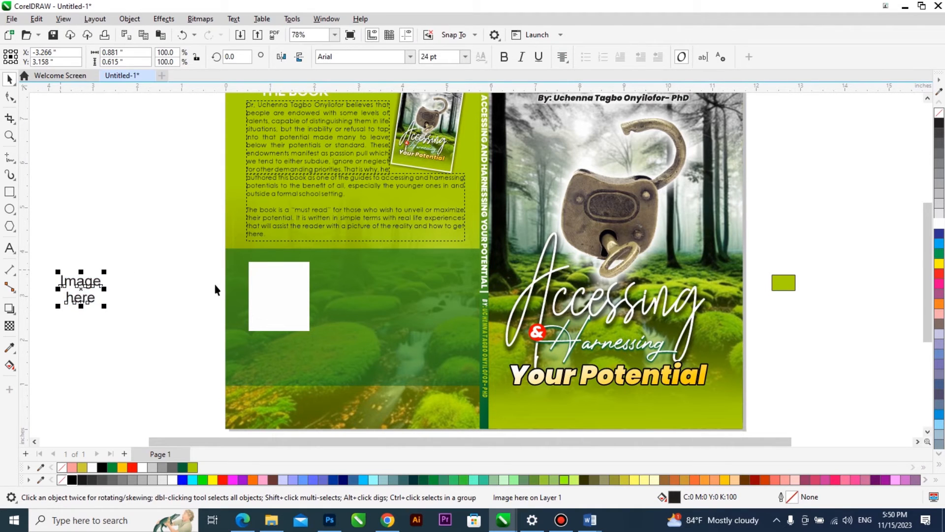
# Centre the "Image here" text on the white rectangle and colour it red.
pyautogui.keyDown('shift'); pyautogui.click(265, 285); pyautogui.keyUp('shift')
pyautogui.press('c')
pyautogui.press('e')
pyautogui.click(293, 288)
pyautogui.click(222, 480)
pyautogui.click(188, 407)
# Switch to the ABOUT THE AUTHOR document in Word and copy its "ABOUT THE AUTHOR" heading.
pyautogui.click(591, 520)
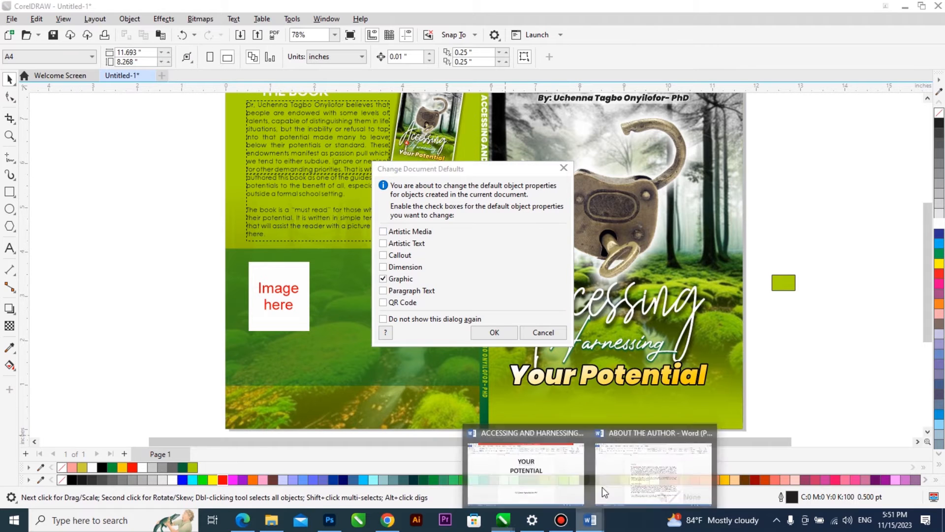
pyautogui.click(535, 334)
pyautogui.click(626, 472)
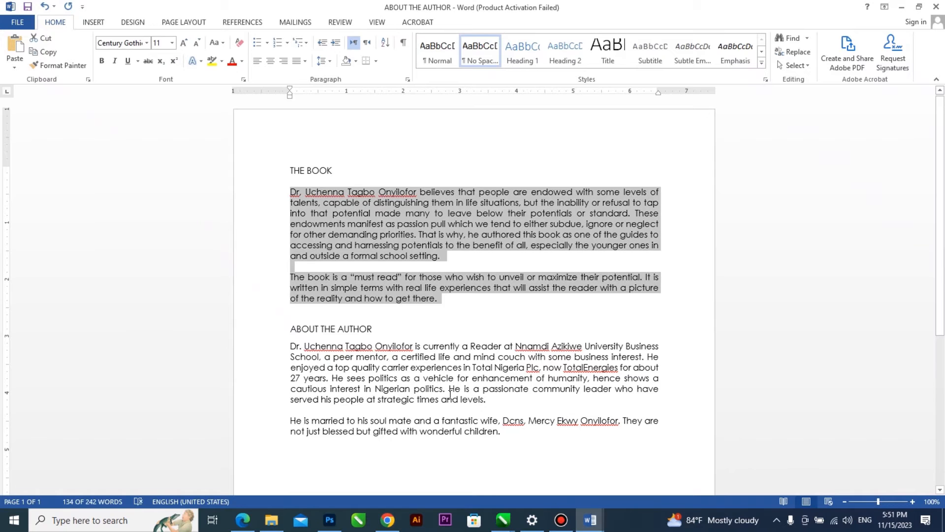
pyautogui.moveTo(374, 328); pyautogui.dragTo(289, 330)
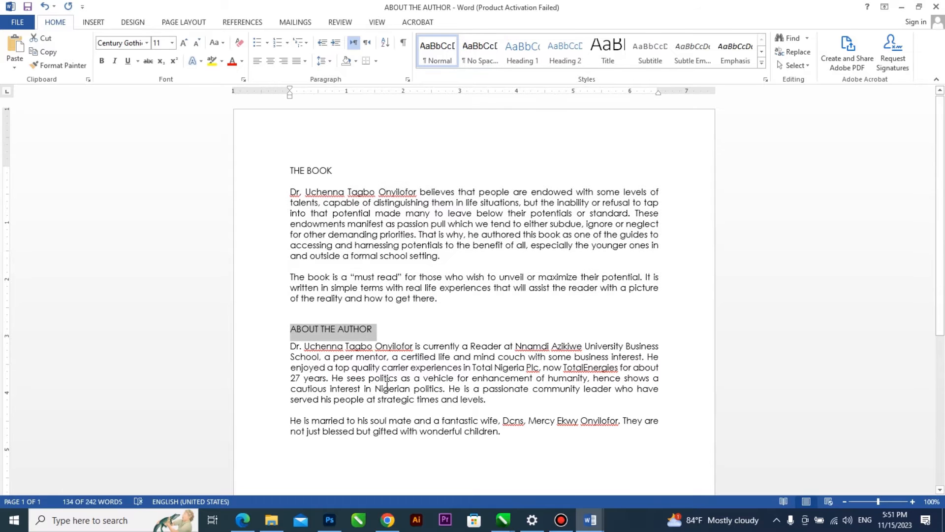
# Switch back to CorelDRAW and paste the "ABOUT THE AUTHOR" heading as artistic text beside the page.
pyautogui.moveTo(504, 520)
pyautogui.click(694, 475)
pyautogui.click(9, 247)
pyautogui.hotkey('ctrl', 'v')
pyautogui.click(463, 345)
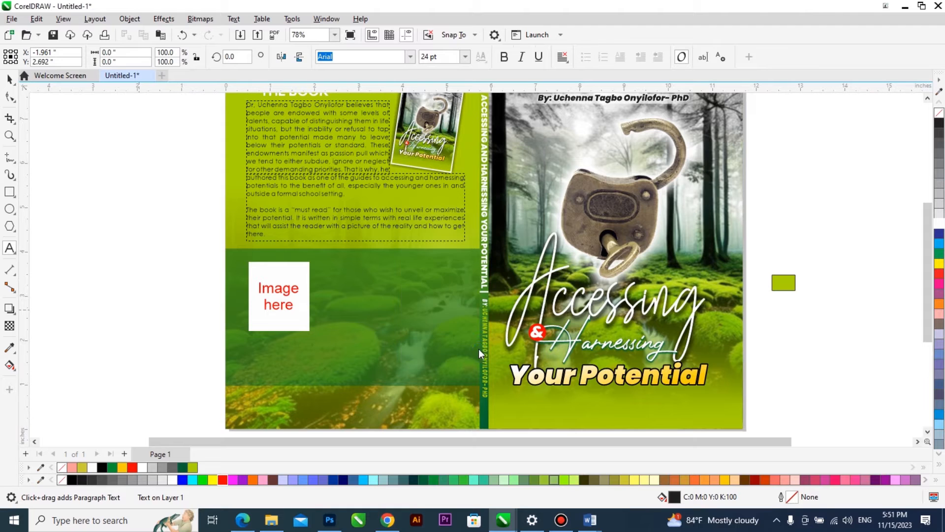
pyautogui.scroll(-1, 384, 347)
pyautogui.hotkey('ctrl', 'space')
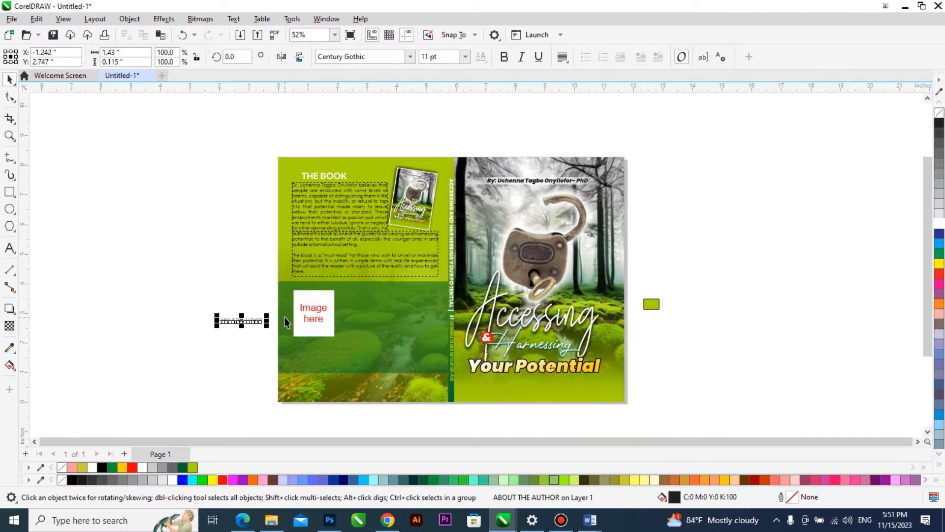
# Move the "ABOUT THE AUTHOR" heading onto the green band, to the right of the white image box.
pyautogui.scroll(1, 270, 287)
pyautogui.moveTo(251, 333); pyautogui.dragTo(433, 300)
pyautogui.scroll(2, 426, 303)
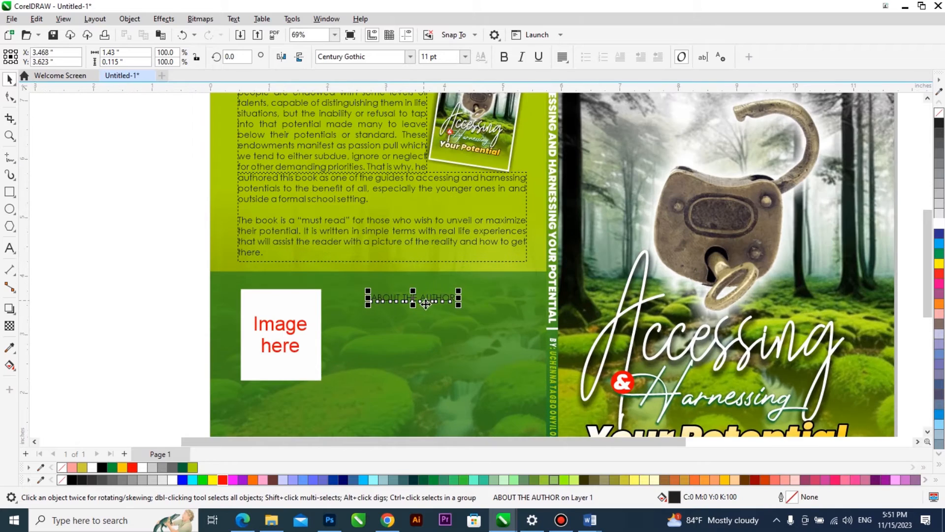
pyautogui.scroll(-1, 426, 304)
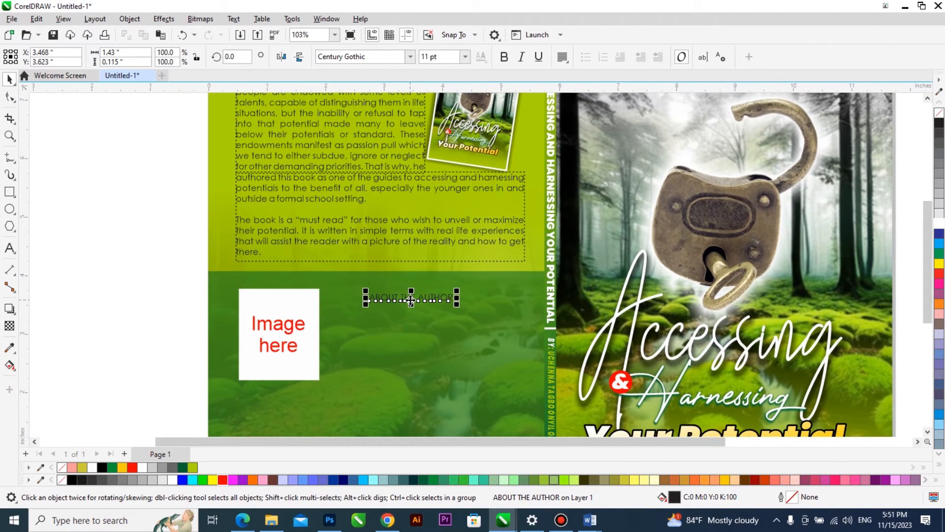
pyautogui.scroll(-1, 411, 300)
pyautogui.scroll(6, 410, 285)
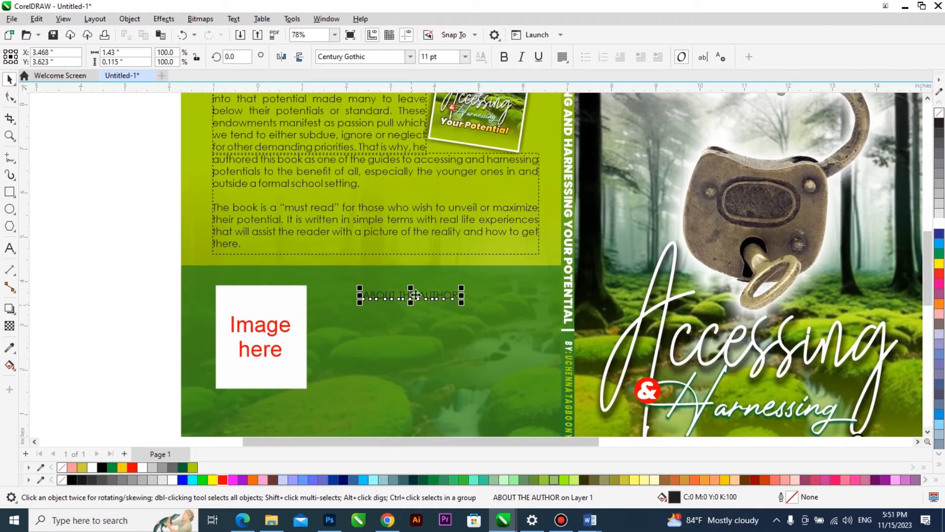
pyautogui.scroll(-2, 370, 195)
pyautogui.scroll(-2, 370, 195)
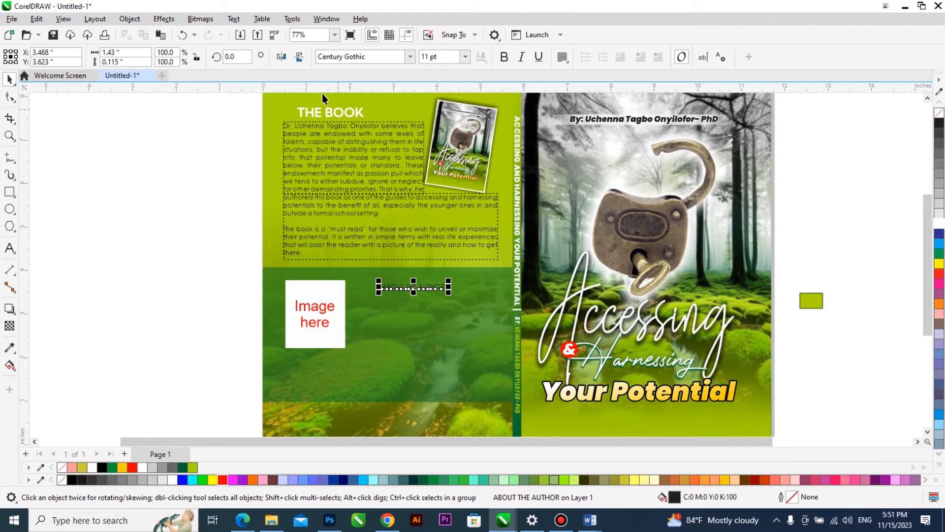
# Try copying the outline, fill and text properties of "THE BOOK" heading to the "ABOUT THE AUTHOR" heading.
pyautogui.click(38, 20)
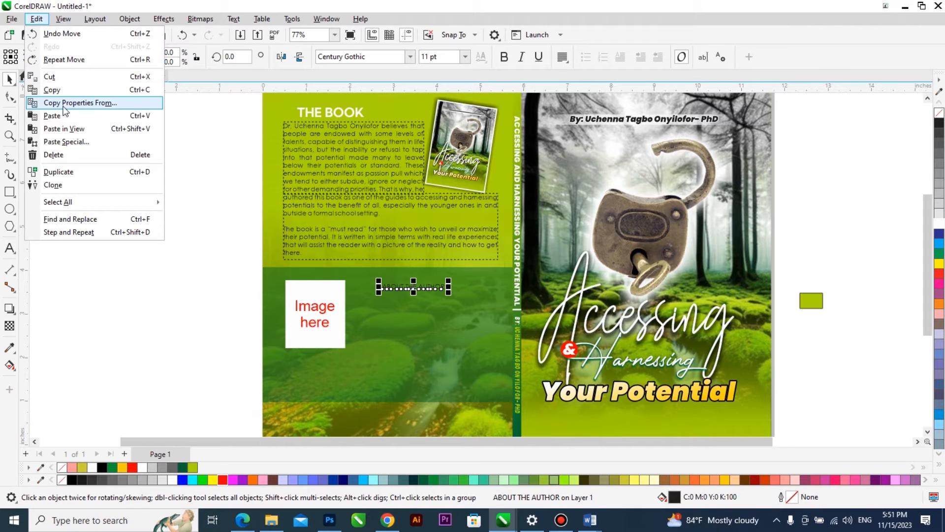
pyautogui.click(113, 104)
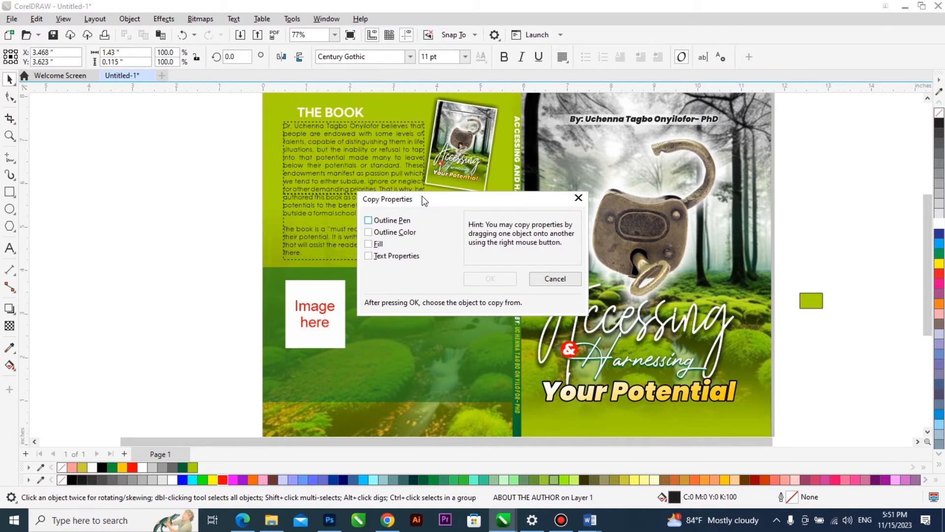
pyautogui.click(368, 220)
pyautogui.click(369, 232)
pyautogui.click(369, 244)
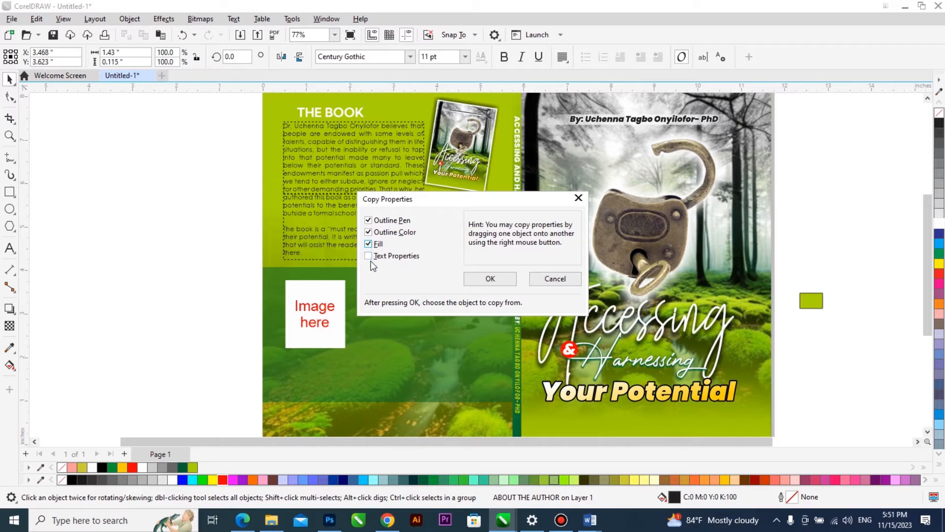
pyautogui.click(495, 278)
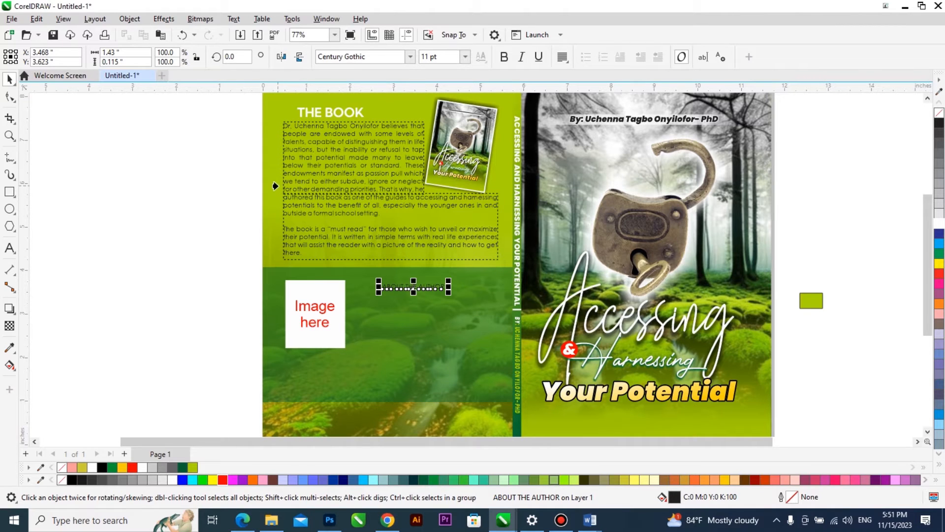
pyautogui.click(328, 114)
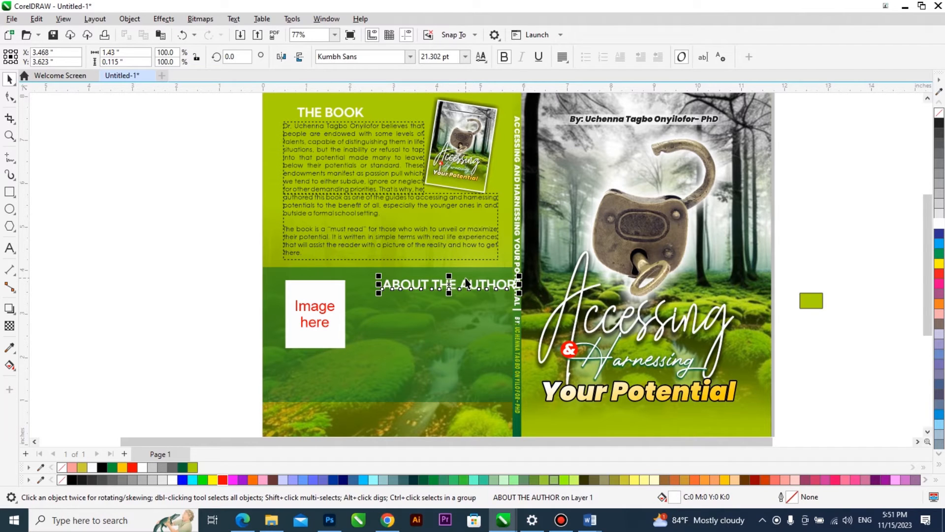
pyautogui.hotkey('ctrl', 'z')
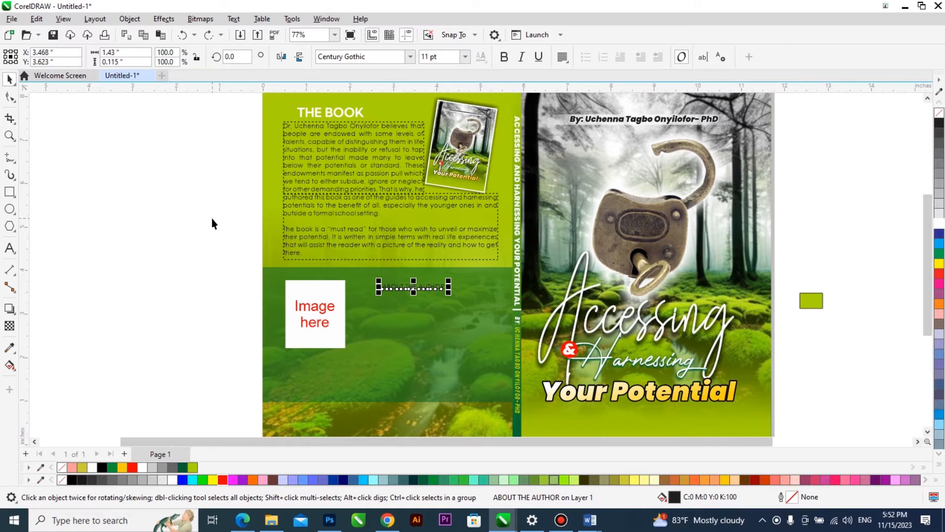
pyautogui.hotkey('alt', 'e')
pyautogui.click(200, 223)
pyautogui.click(437, 290)
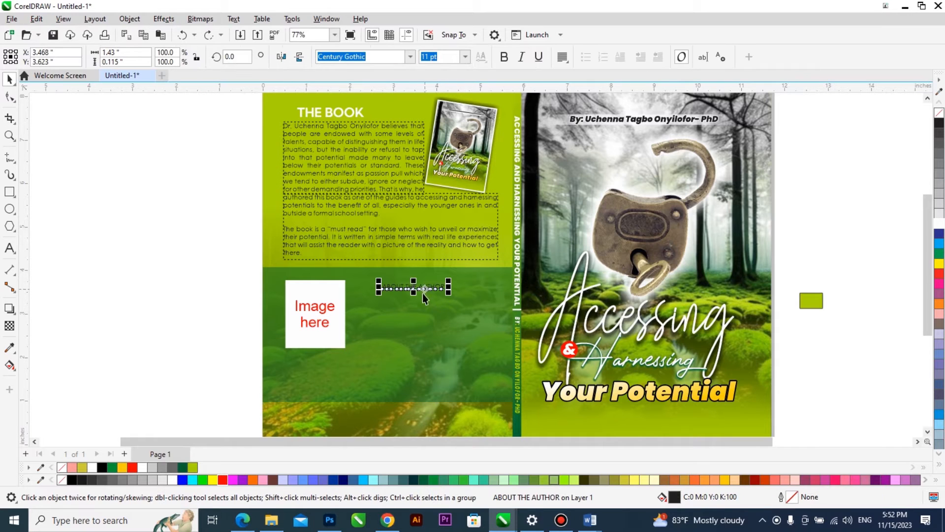
# Align "THE BOOK" heading with the left edge of the paragraph below it.
pyautogui.click(327, 113)
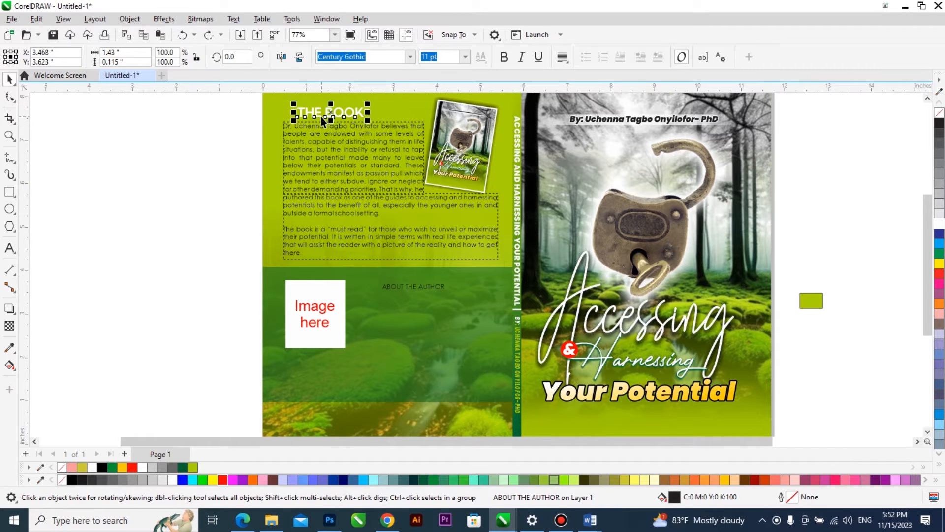
pyautogui.keyDown('shift'); pyautogui.click(318, 150); pyautogui.keyUp('shift')
pyautogui.click(226, 189)
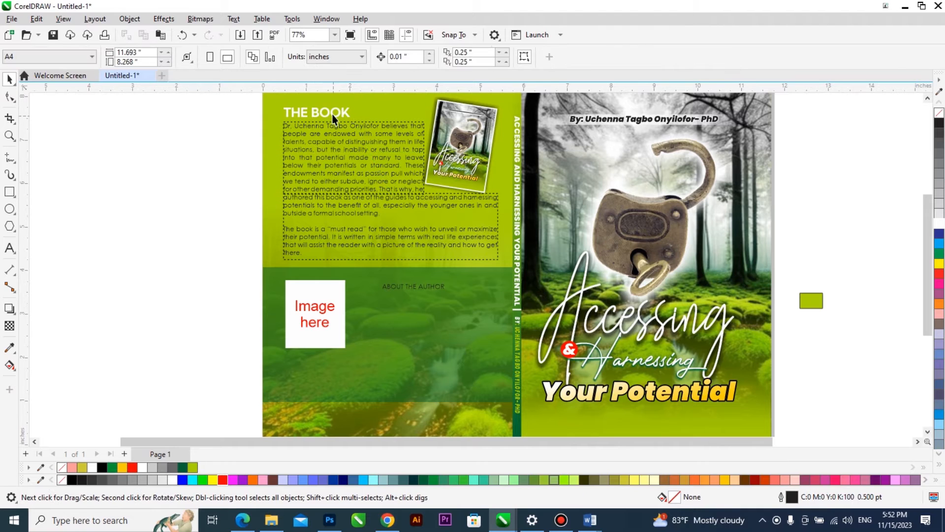
# Copy the outline pen, outline color, fill and text properties from "THE BOOK" heading to the "ABOUT THE AUTHOR" heading.
pyautogui.click(415, 288)
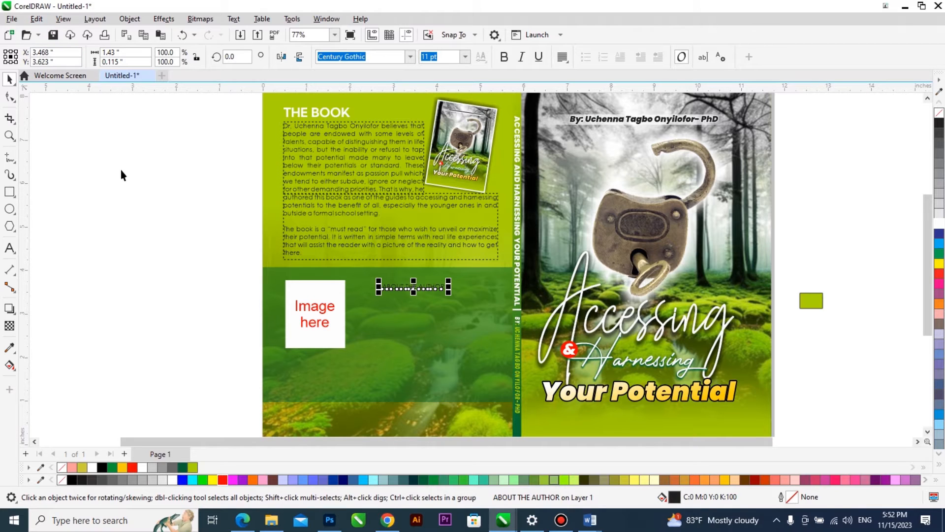
pyautogui.hotkey('alt', 'e')
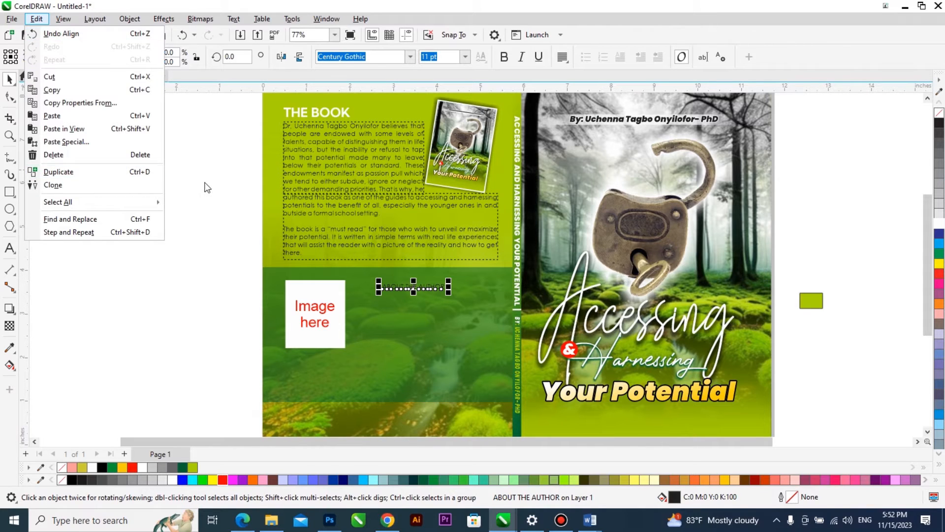
pyautogui.click(228, 187)
pyautogui.click(417, 289)
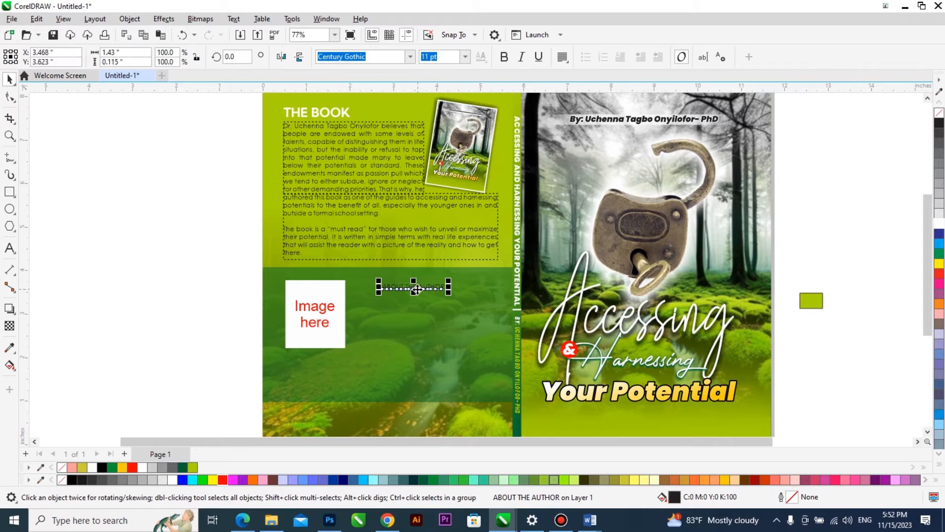
pyautogui.hotkey('alt', 'e')
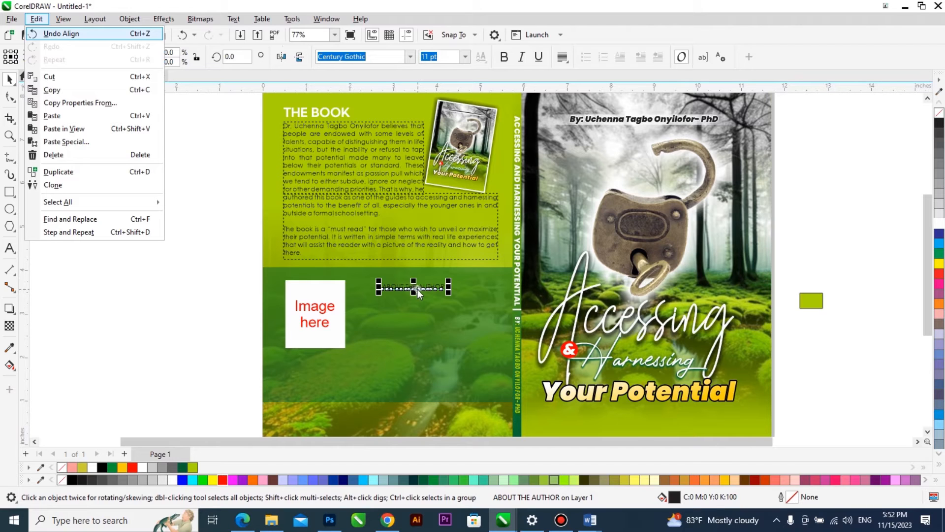
pyautogui.press('m')
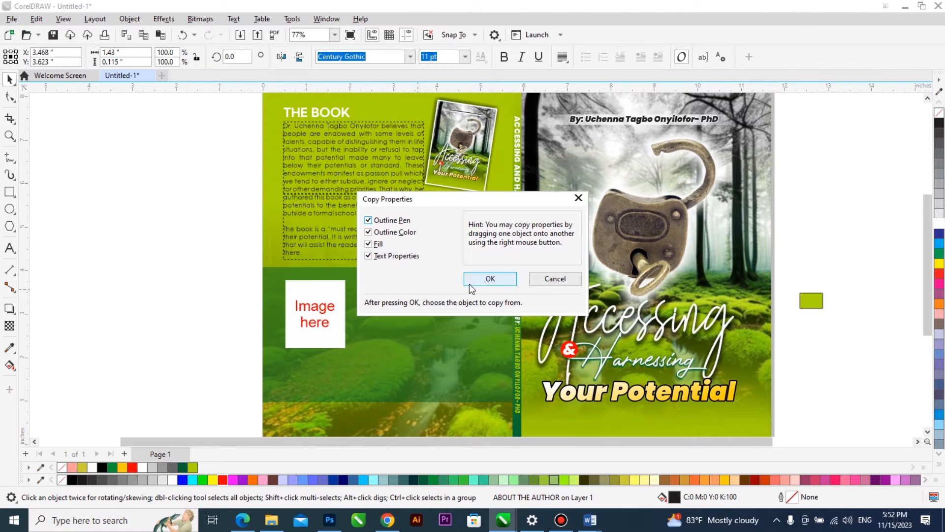
pyautogui.click(490, 279)
pyautogui.click(331, 112)
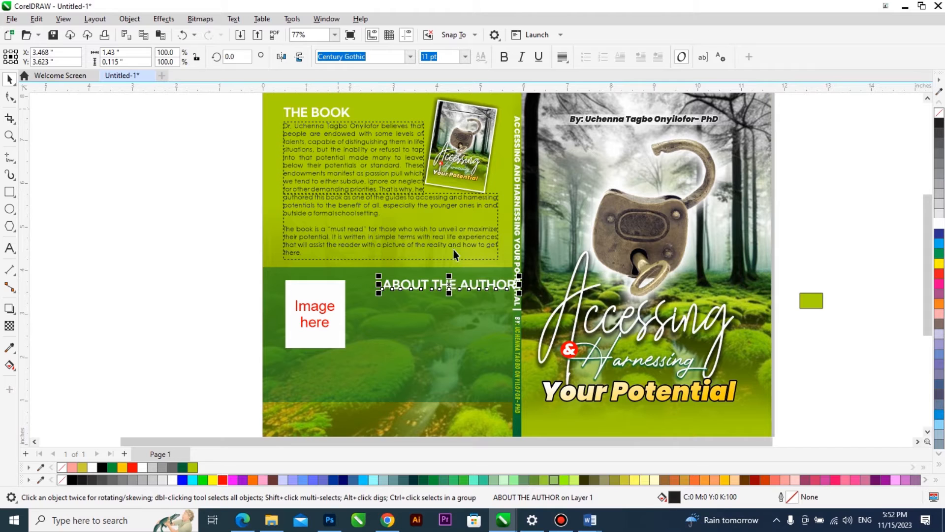
# Move the "ABOUT THE AUTHOR" heading near the green band's upper edge and align its right edge with the paragraph above.
pyautogui.moveTo(456, 290); pyautogui.dragTo(439, 282)
pyautogui.keyDown('shift'); pyautogui.click(460, 228); pyautogui.keyUp('shift')
pyautogui.press('t')
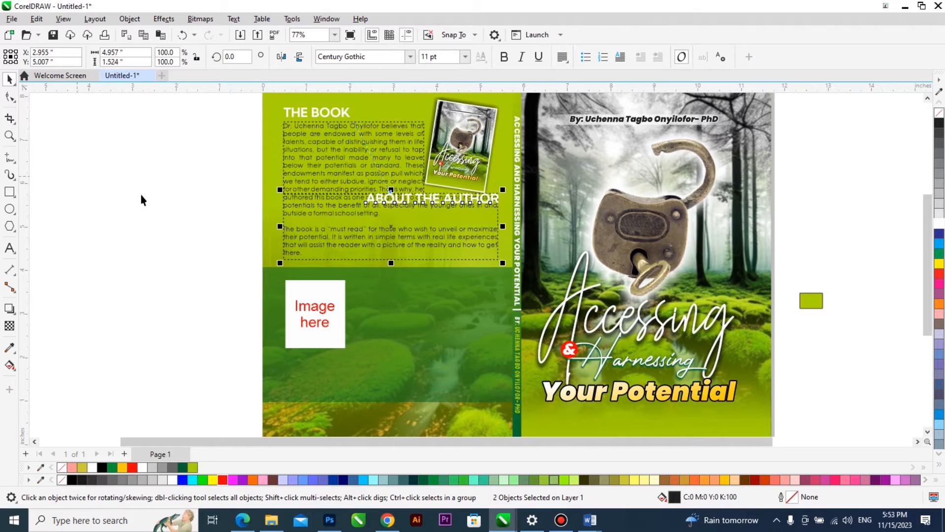
pyautogui.hotkey('ctrl', 'z')
pyautogui.press('r')
pyautogui.click(77, 197)
# Draw a horizontal line about 2.58 inches long just below the "ABOUT THE AUTHOR" heading.
pyautogui.click(10, 158)
pyautogui.moveTo(57, 245)
pyautogui.mouseDown()
pyautogui.moveTo(170, 245)
pyautogui.moveTo(373, 287)
pyautogui.moveTo(479, 295)
pyautogui.moveTo(472, 285)
pyautogui.mouseUp()
pyautogui.press('space')
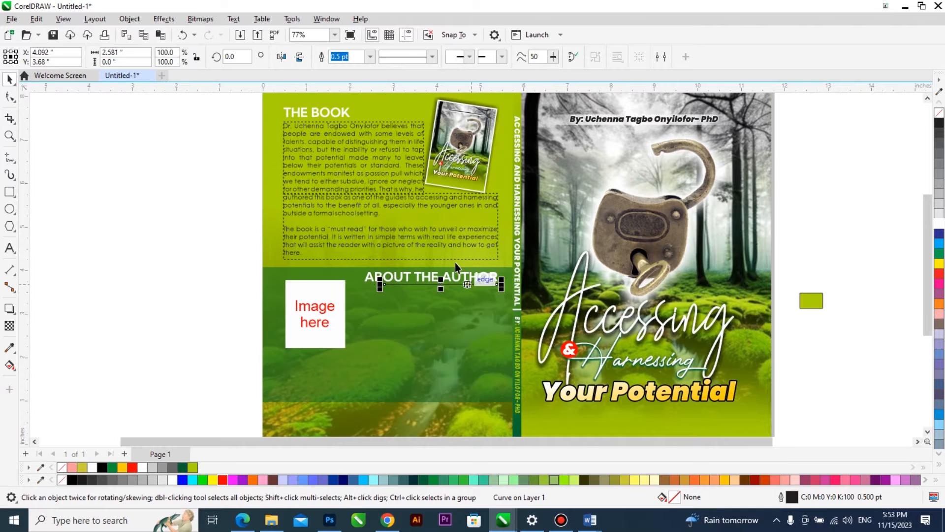
# Fit the line under the "ABOUT THE AUTHOR" heading to the heading's width, about 3.09 inches, with a white 1 pt outline.
pyautogui.keyDown('shift'); pyautogui.click(457, 274); pyautogui.keyUp('shift')
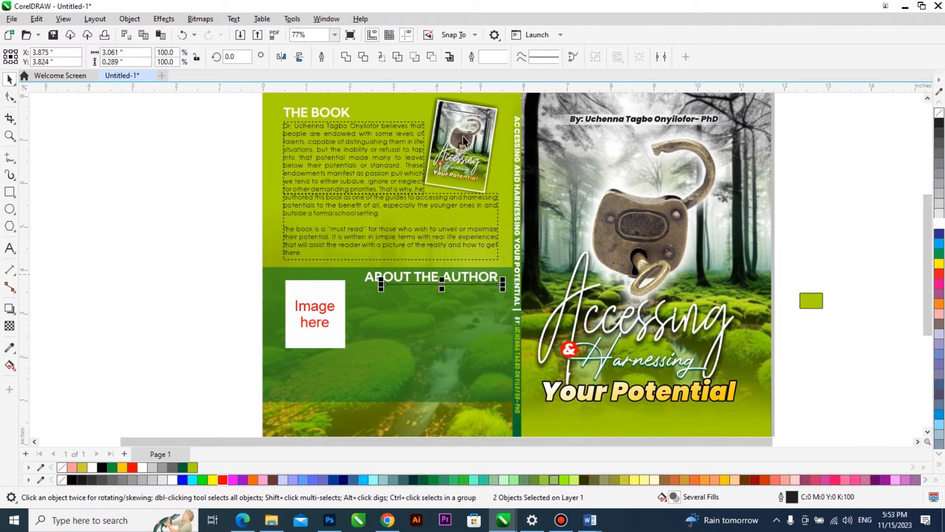
pyautogui.rightClick(939, 224)
pyautogui.click(371, 57)
pyautogui.write('1')
pyautogui.press('Return')
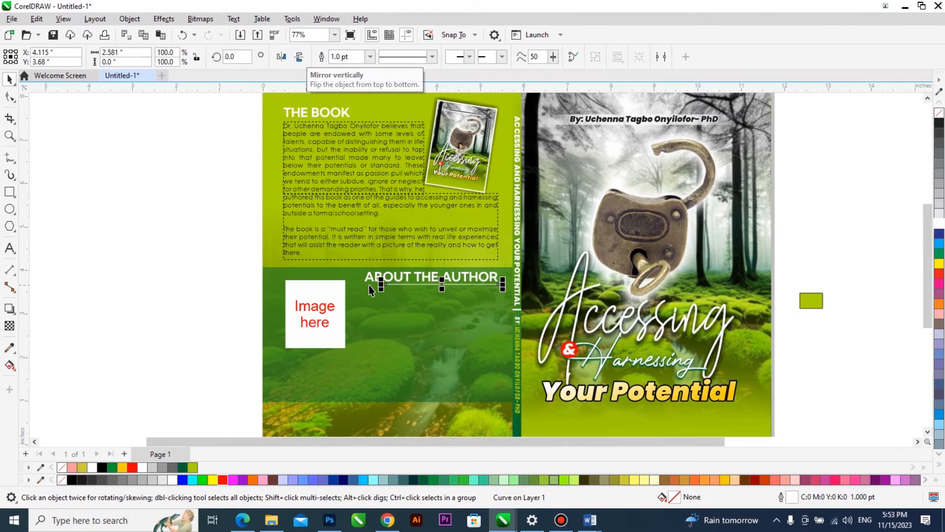
pyautogui.scroll(1, 369, 286)
pyautogui.moveTo(388, 283); pyautogui.dragTo(355, 287)
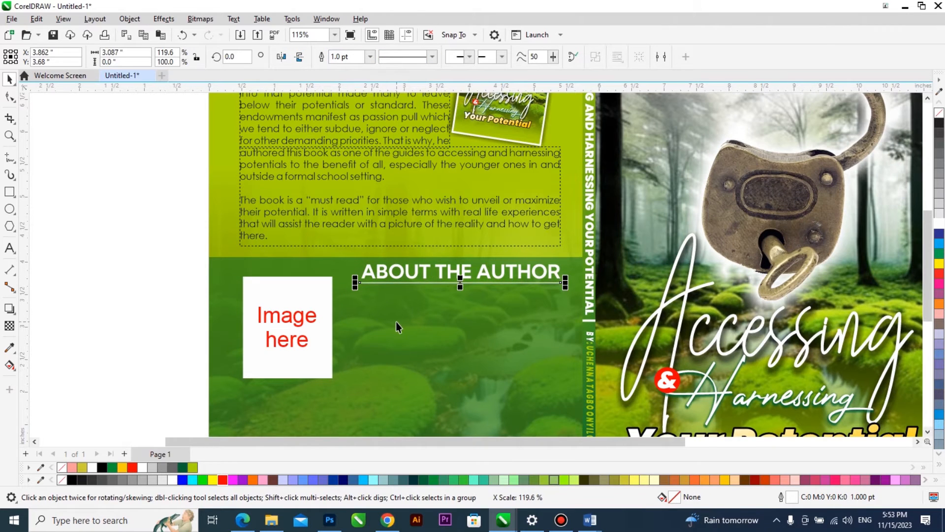
# Copy the white line to just beneath "THE BOOK" heading.
pyautogui.scroll(-1, 396, 321)
pyautogui.moveTo(425, 296); pyautogui.dragTo(330, 128)
pyautogui.hotkey('ctrl', 'z')
pyautogui.click(430, 293)
pyautogui.moveTo(430, 293); pyautogui.dragTo(350, 127)
pyautogui.rightClick(350, 127)
pyautogui.scroll(1, 336, 119)
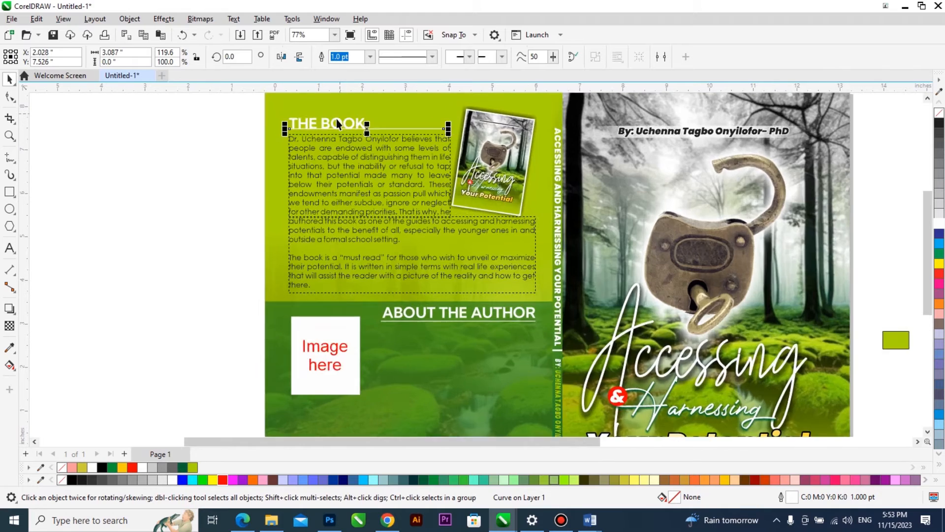
# Align the copied line with the left edge of "THE BOOK" heading and shorten it to about 1.64 inches.
pyautogui.scroll(3, 328, 136)
pyautogui.moveTo(327, 155); pyautogui.dragTo(327, 155)
pyautogui.keyDown('shift'); pyautogui.click(330, 142); pyautogui.keyUp('shift')
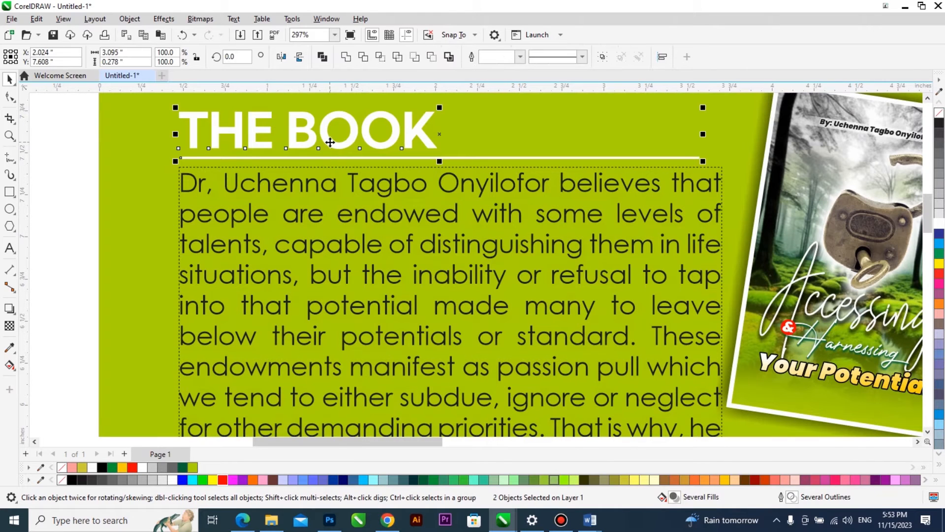
pyautogui.click(642, 161)
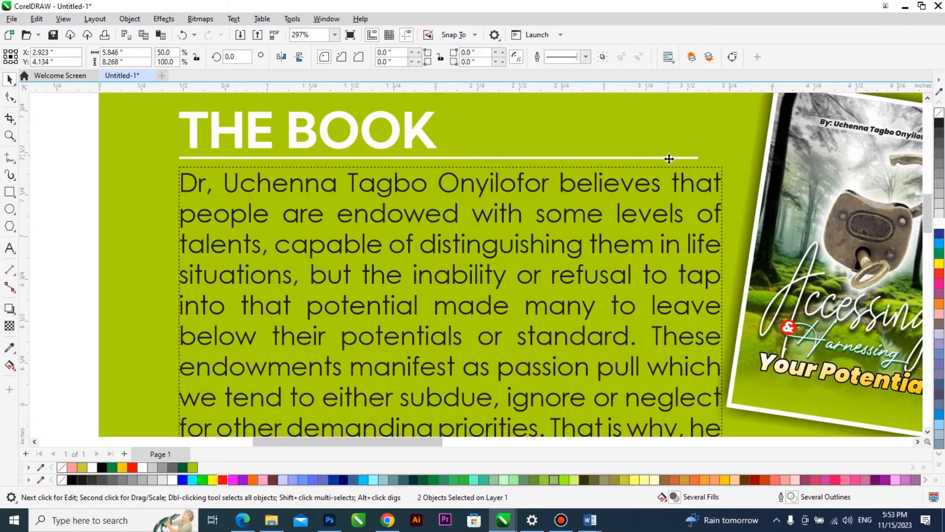
pyautogui.click(668, 159)
pyautogui.moveTo(703, 157); pyautogui.dragTo(461, 169)
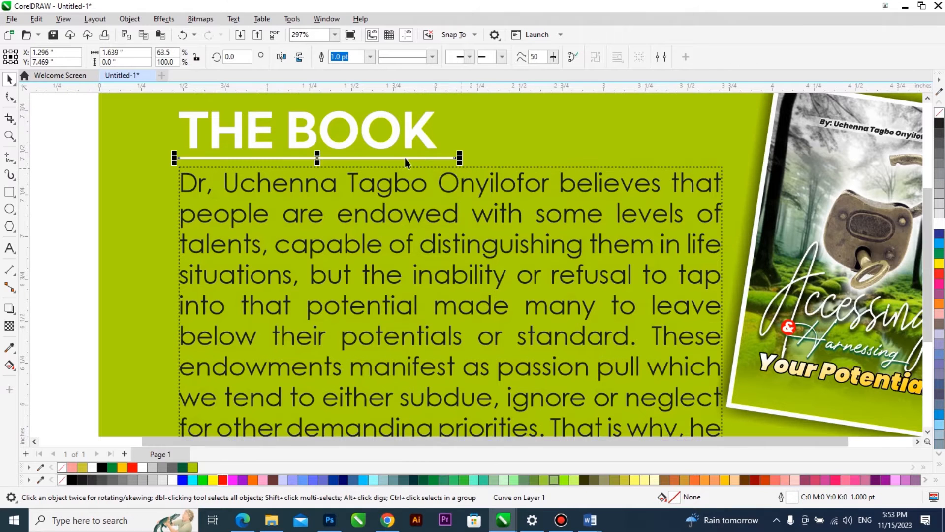
# Switch to the Word document and copy the two paragraphs under "ABOUT THE AUTHOR".
pyautogui.scroll(-6, 579, 221)
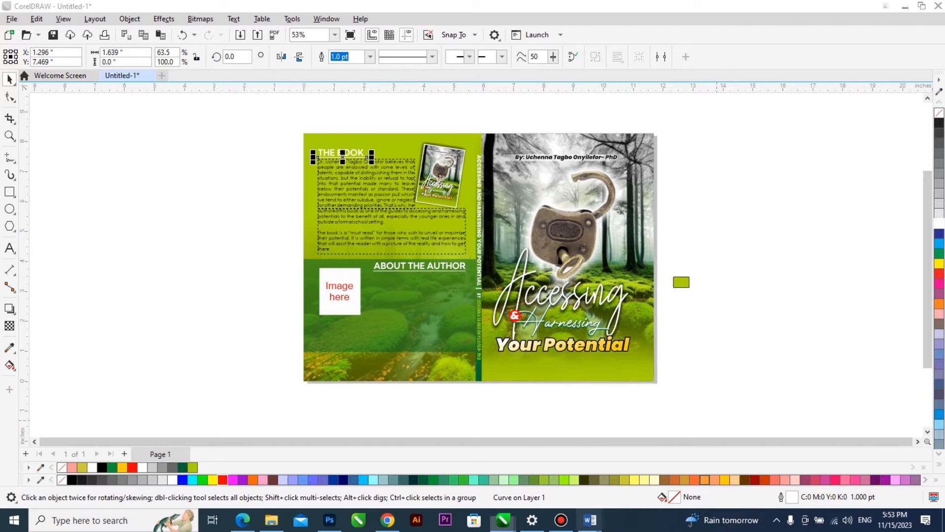
pyautogui.moveTo(591, 520)
pyautogui.click(627, 503)
pyautogui.moveTo(502, 431); pyautogui.dragTo(290, 346)
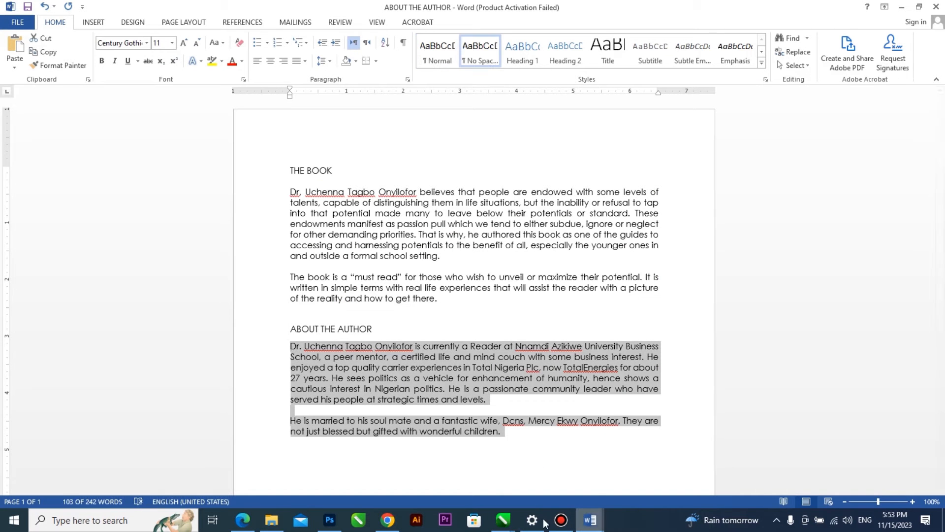
# Back in CorelDRAW, paste the copied text into a new paragraph frame about 3.37 by 1.33 inches beside the image placeholder.
pyautogui.click(504, 521)
pyautogui.click(679, 467)
pyautogui.click(220, 287)
pyautogui.press('F2')
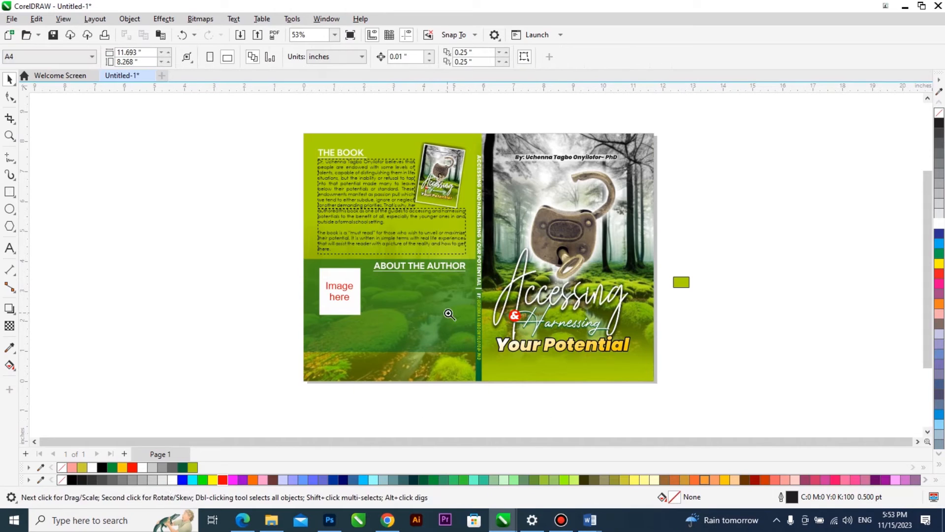
pyautogui.click(443, 295)
pyautogui.press('F8')
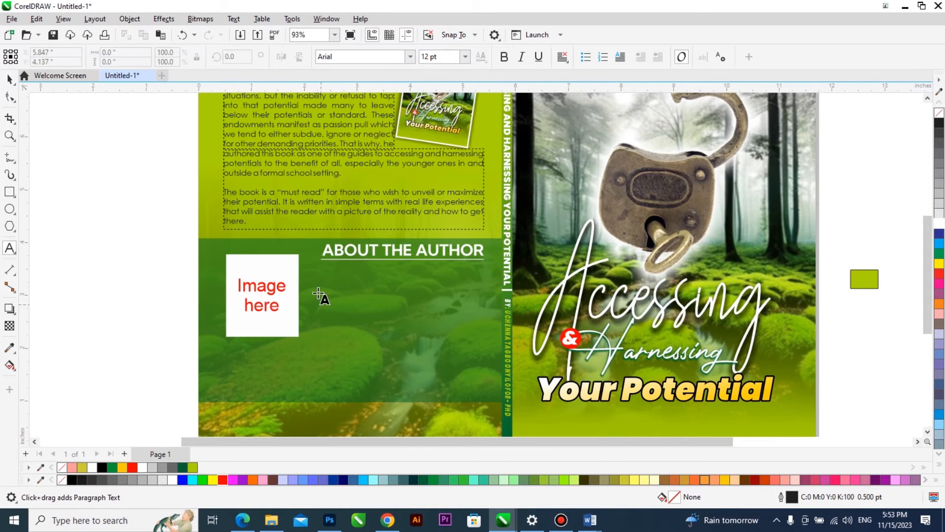
pyautogui.moveTo(307, 267); pyautogui.dragTo(488, 338)
pyautogui.hotkey('ctrl', 'v')
pyautogui.click(463, 346)
pyautogui.hotkey('ctrl', 'space')
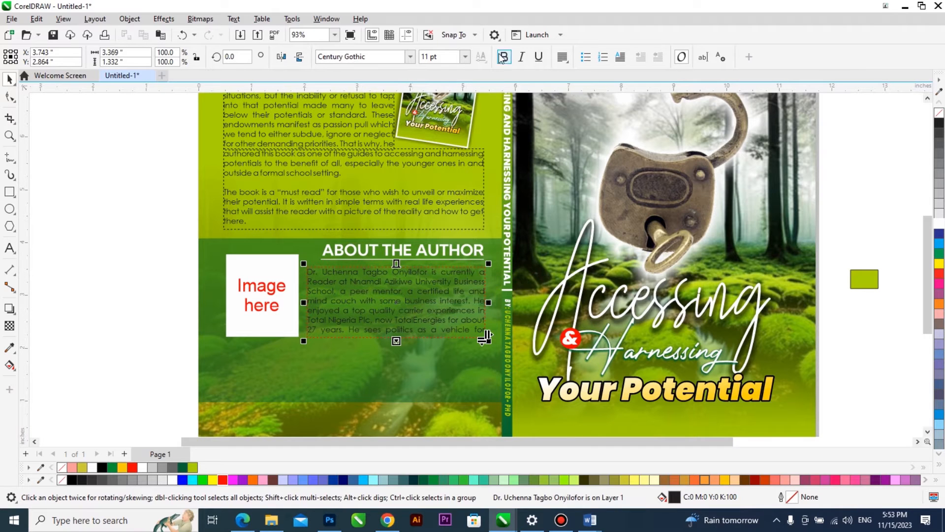
# Make the author text bold and white, and size its frame to about 1.38 inches high, level with the image placeholder's lower edge.
pyautogui.scroll(-2, 395, 290)
pyautogui.moveTo(394, 294); pyautogui.dragTo(411, 397)
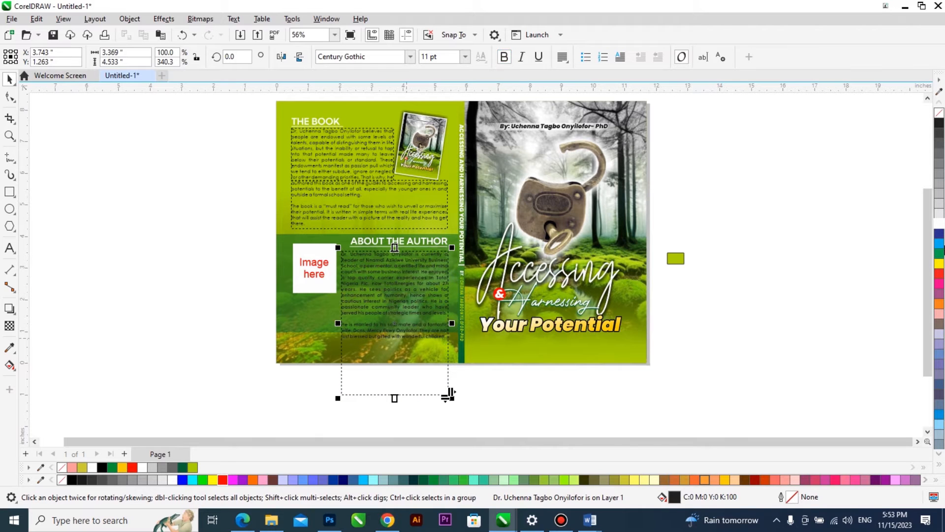
pyautogui.scroll(1, 450, 394)
pyautogui.moveTo(450, 411); pyautogui.dragTo(389, 287)
# Draw a second paragraph frame about 4.39 by 1.47 inches below the author text and align its right edge with the first frame.
pyautogui.click(10, 248)
pyautogui.moveTo(191, 284); pyautogui.dragTo(374, 346)
pyautogui.keyDown('shift'); pyautogui.click(412, 259); pyautogui.keyUp('shift')
pyautogui.press('r')
pyautogui.click(401, 283)
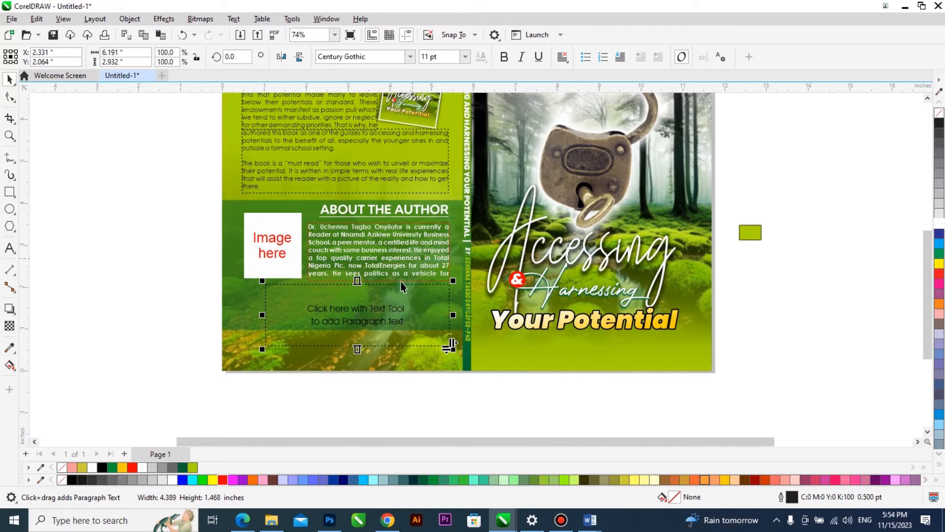
# Flow the overflowing author text from the first frame into the empty frame below it.
pyautogui.scroll(2, 388, 252)
pyautogui.click(388, 252)
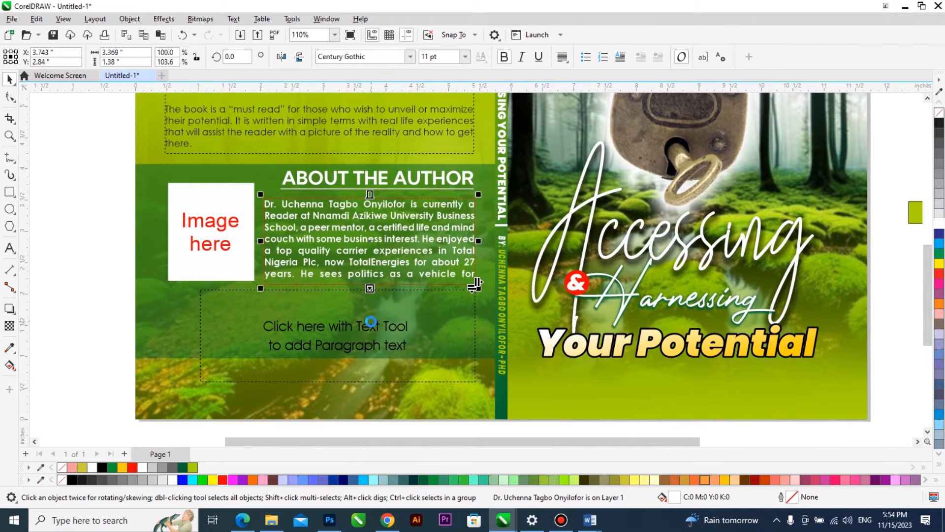
pyautogui.click(368, 321)
pyautogui.click(374, 311)
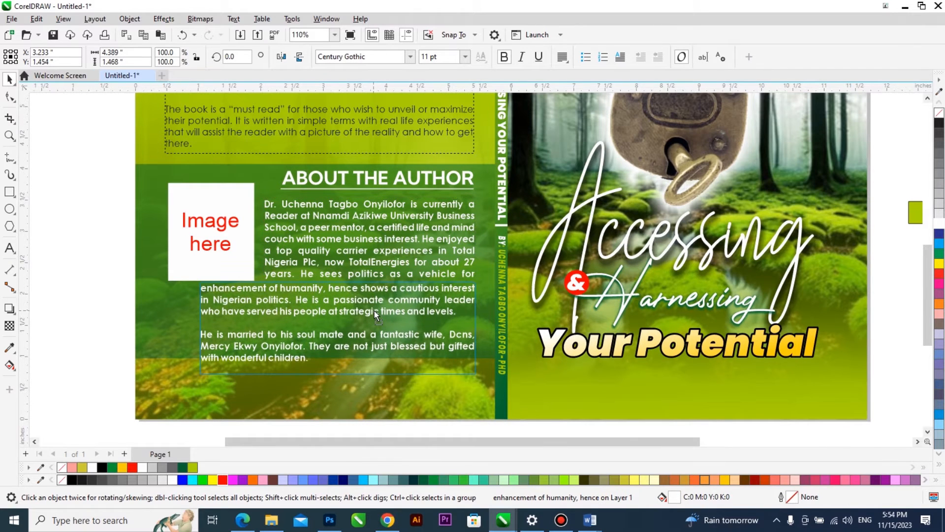
# Widen the lower author text frame to the image placeholder's left edge and reduce its height, making it about 4.92 by 1.36 inches.
pyautogui.moveTo(200, 328); pyautogui.dragTo(163, 331)
pyautogui.click(310, 366)
pyautogui.moveTo(318, 360)
pyautogui.mouseDown()
pyautogui.moveTo(321, 377)
pyautogui.moveTo(326, 371)
pyautogui.mouseUp()
pyautogui.click(326, 372)
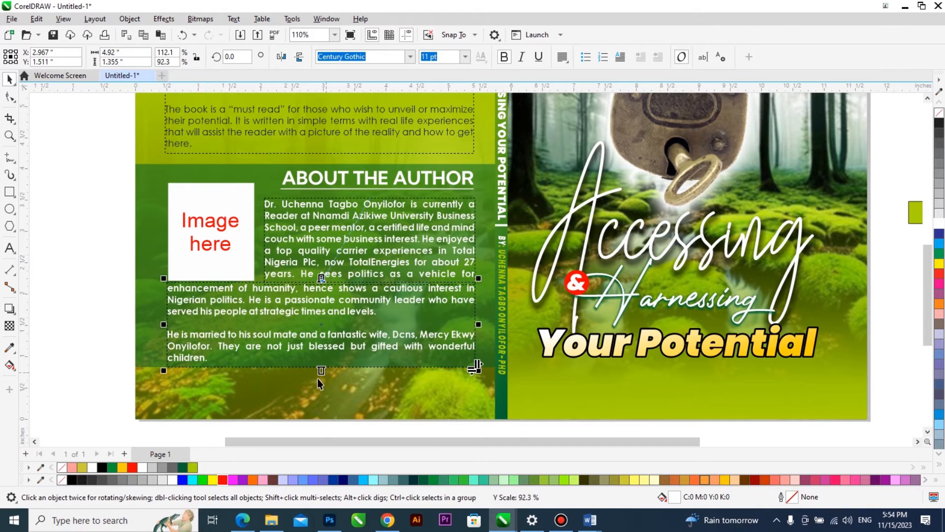
# Delete the small green rectangle outside the page.
pyautogui.scroll(-2, 319, 377)
pyautogui.scroll(1, 418, 393)
pyautogui.scroll(1, 271, 384)
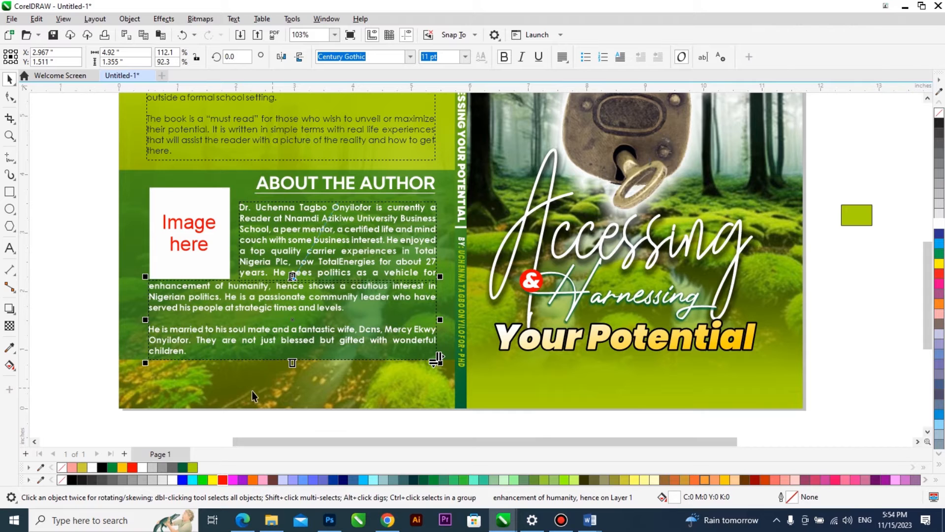
pyautogui.scroll(-1, 382, 360)
pyautogui.click(740, 251)
pyautogui.press('Delete')
# Preview the complete cover in full screen and return to the drawing view.
pyautogui.scroll(-1, 454, 334)
pyautogui.press('F2')
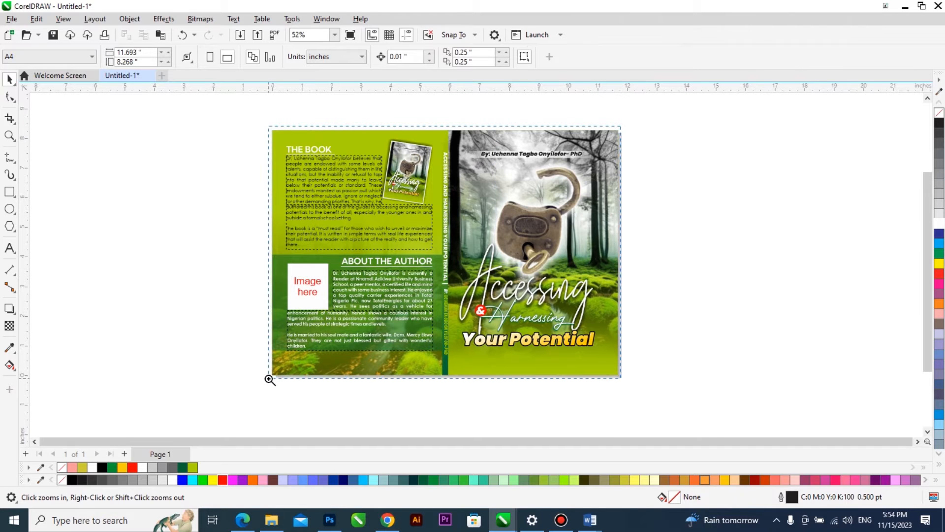
pyautogui.scroll(1, 268, 379)
pyautogui.press('F9')
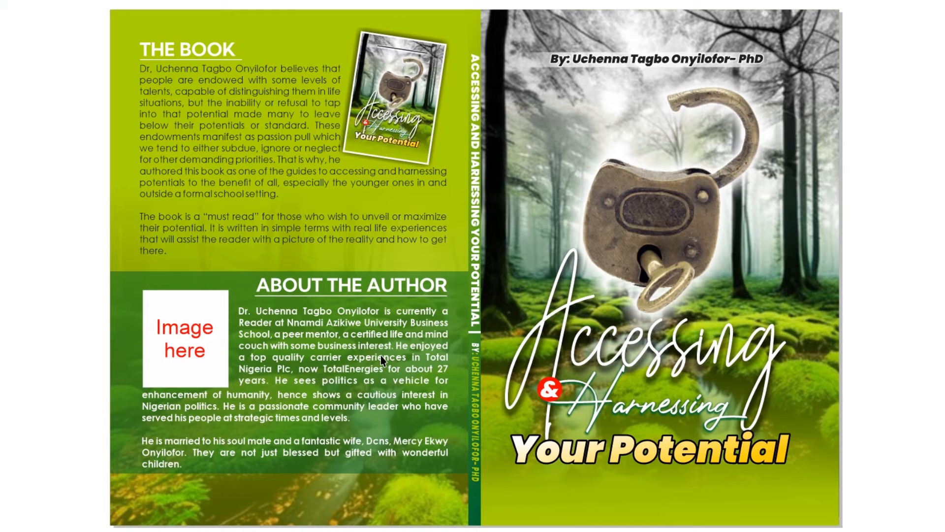
pyautogui.click(401, 309)
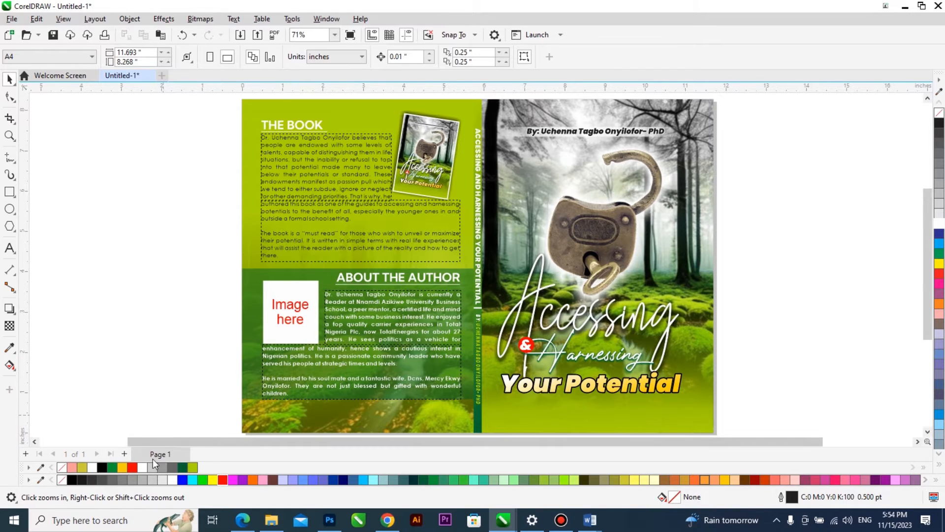
pyautogui.click(124, 453)
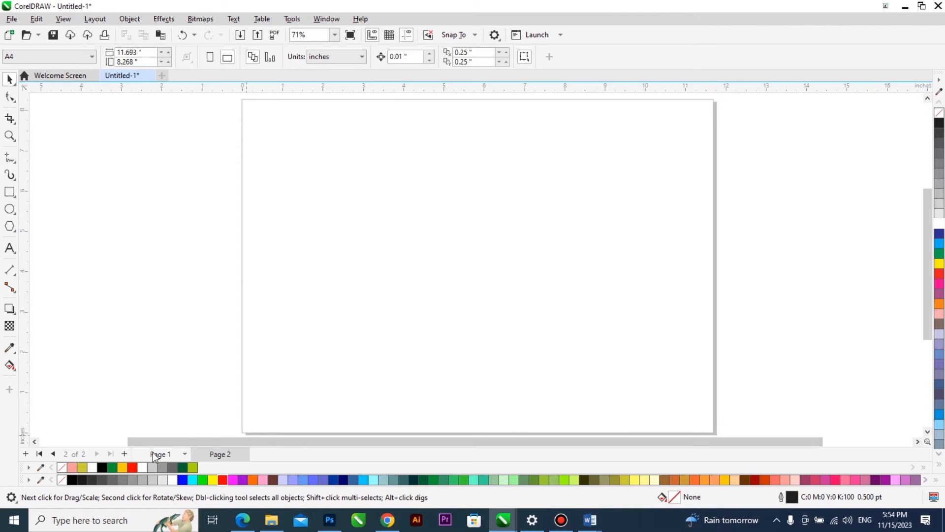
pyautogui.rightClick(215, 451)
pyautogui.click(181, 206)
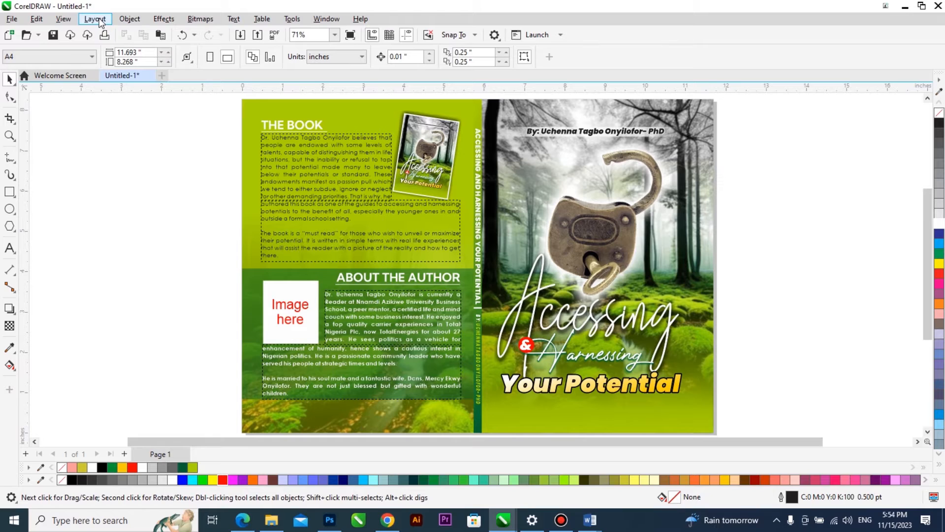
# Insert one A5 portrait page after page 1.
pyautogui.click(98, 20)
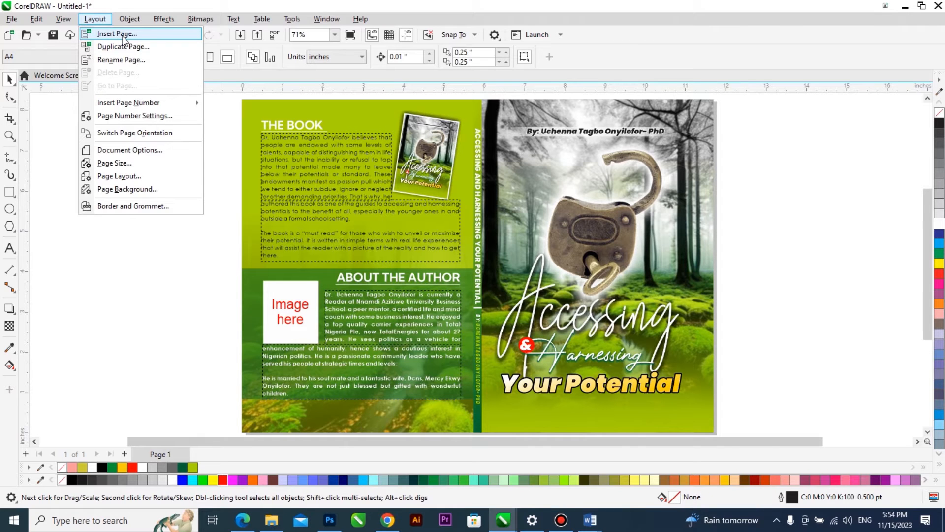
pyautogui.click(116, 34)
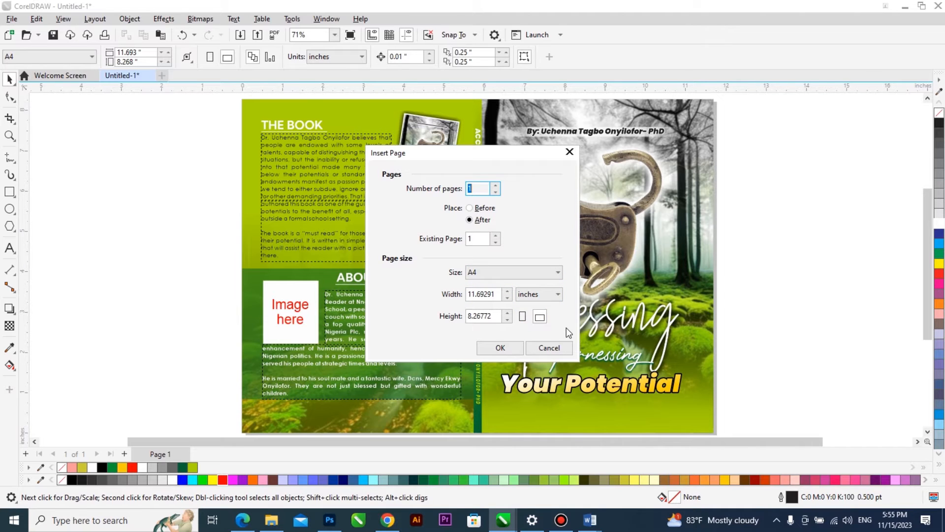
pyautogui.click(515, 272)
pyautogui.click(535, 22)
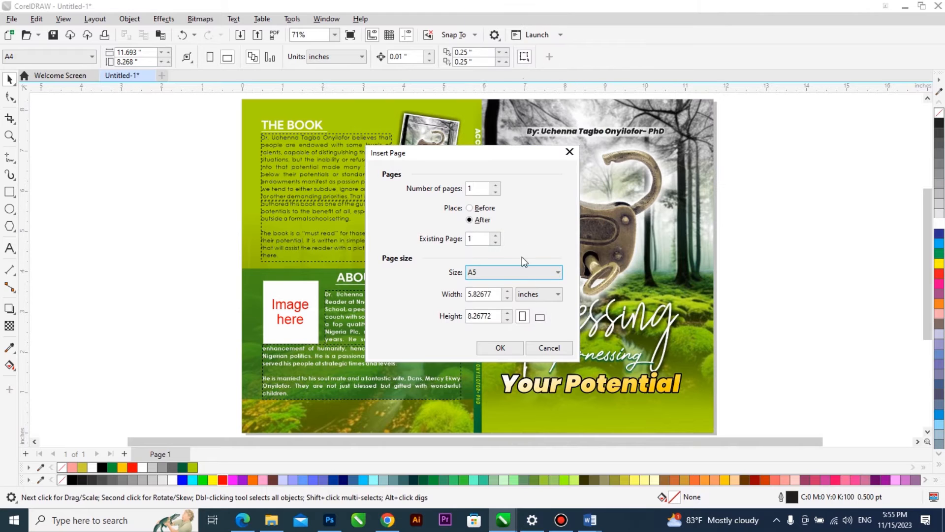
pyautogui.click(507, 348)
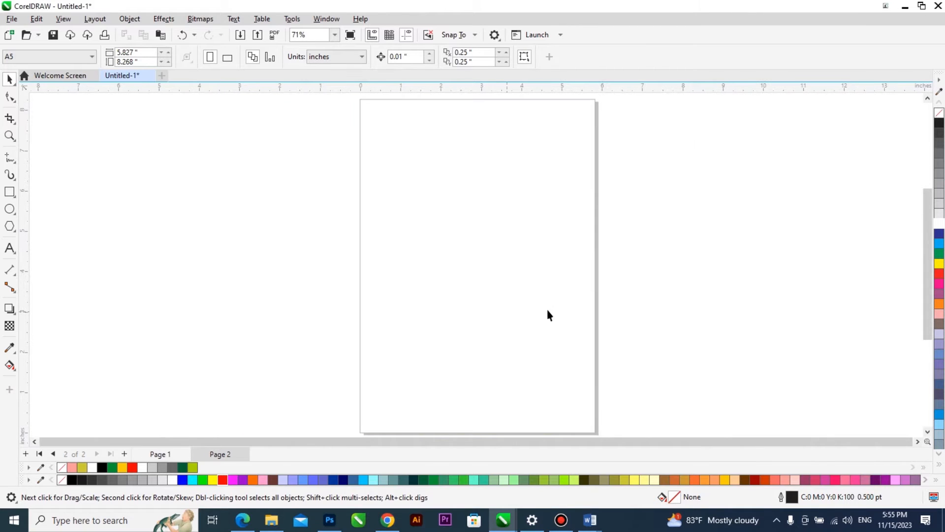
# Check page 1 and delete the A5 page 2.
pyautogui.click(169, 452)
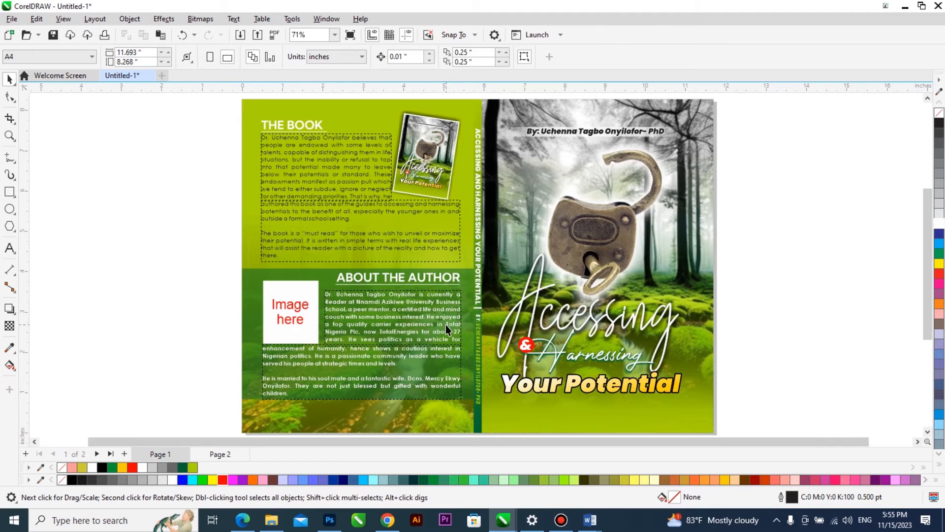
pyautogui.scroll(-2, 445, 324)
pyautogui.rightClick(220, 454)
pyautogui.click(261, 437)
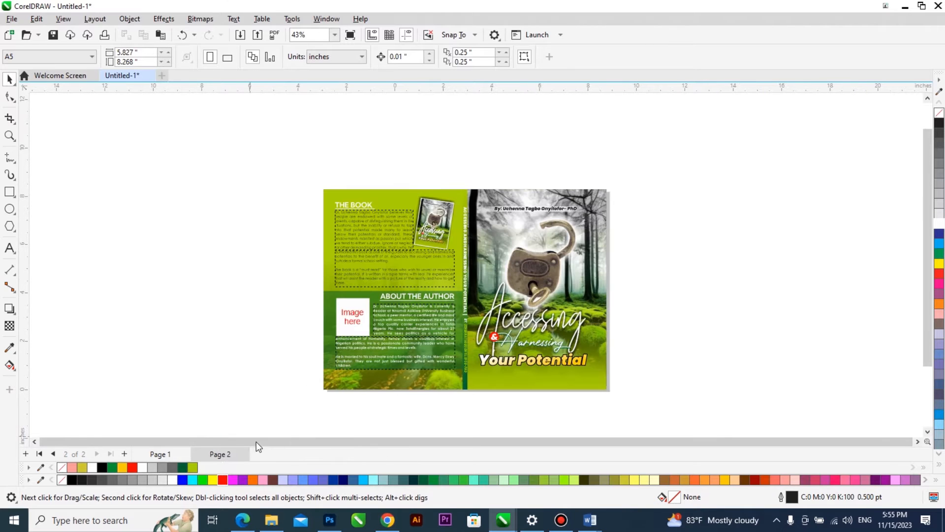
# Add a new page after page 1 and set its page size to A5.
pyautogui.click(124, 454)
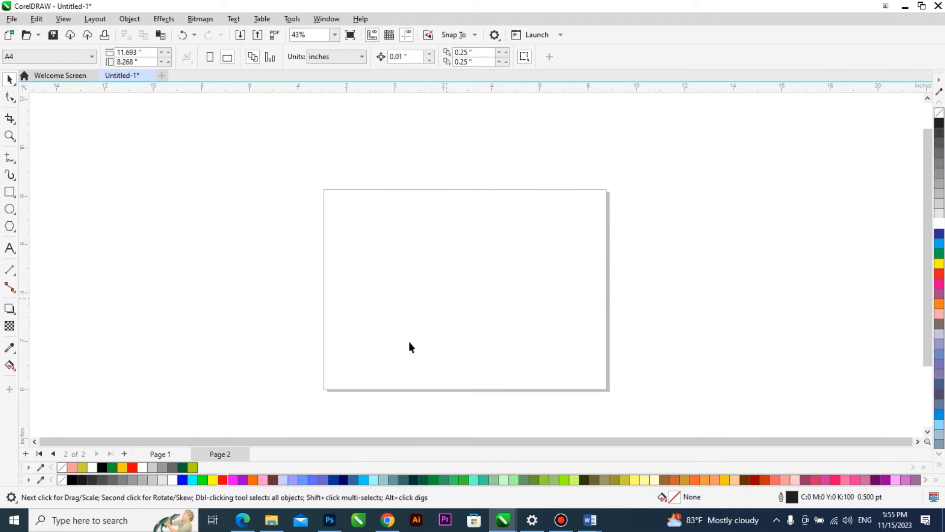
pyautogui.click(160, 453)
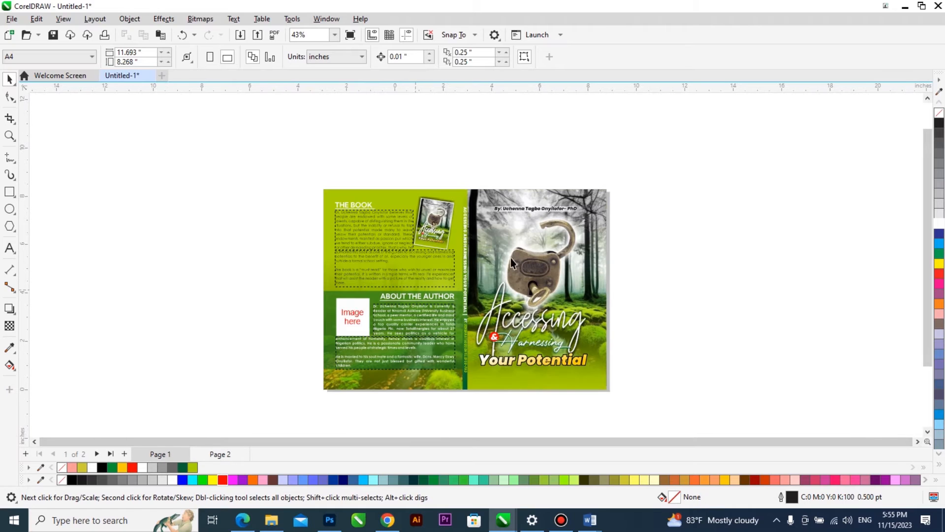
pyautogui.click(220, 454)
pyautogui.scroll(1, 559, 250)
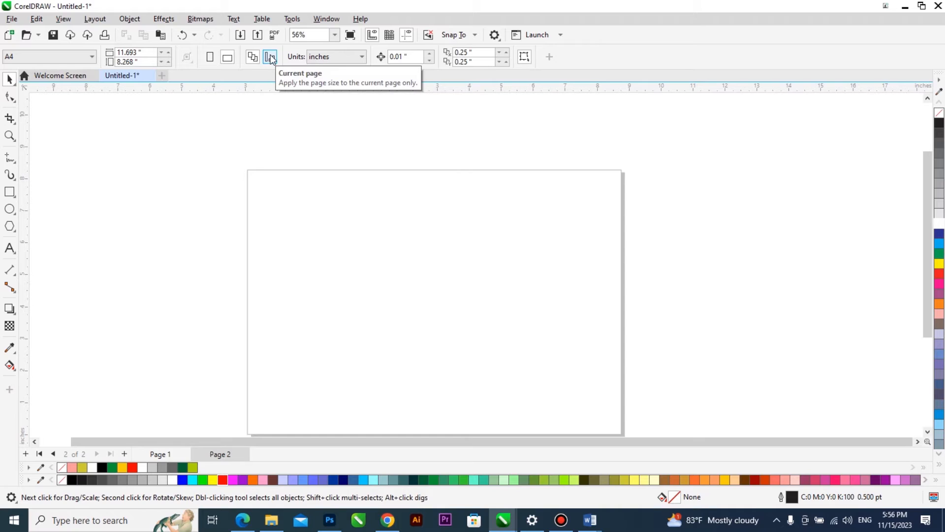
pyautogui.click(64, 56)
pyautogui.click(51, 81)
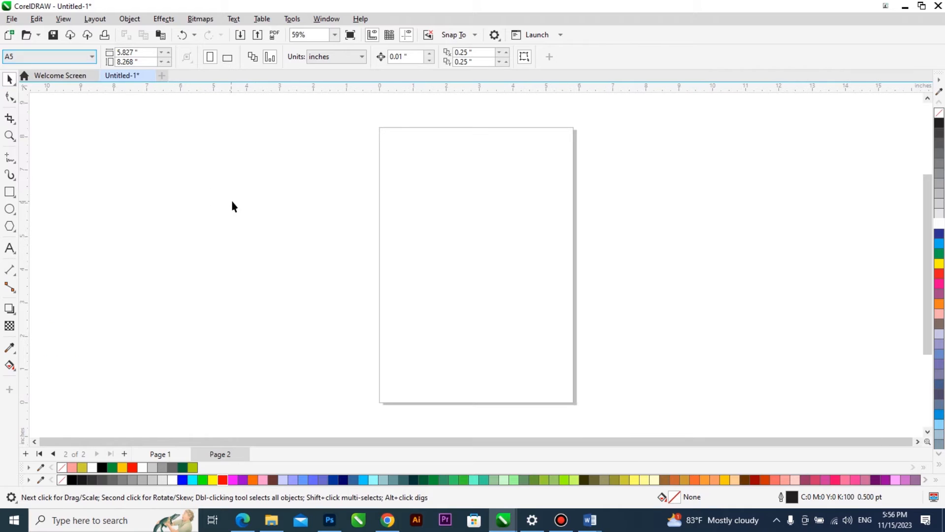
# Try moving all the cover artwork on page 1, undo the move and return to page 2.
pyautogui.click(166, 453)
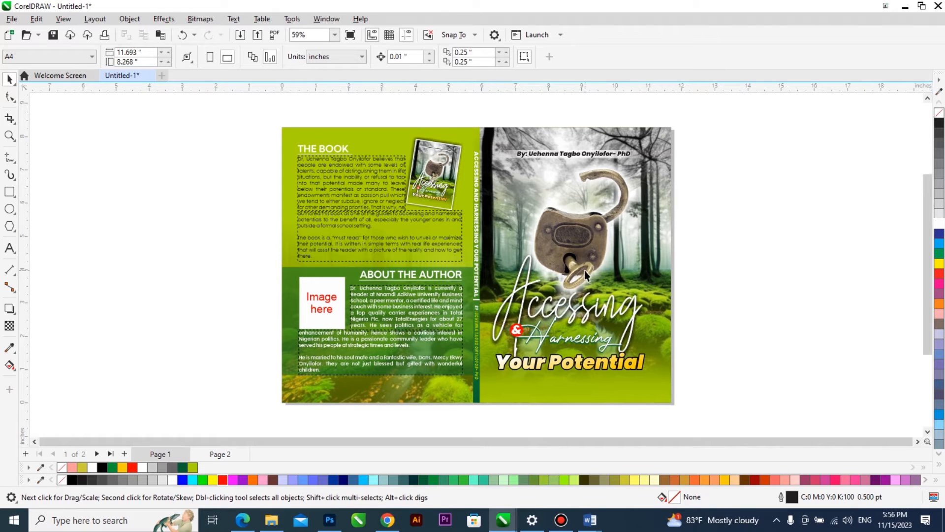
pyautogui.scroll(-2, 608, 231)
pyautogui.moveTo(342, 388); pyautogui.dragTo(340, 390)
pyautogui.moveTo(615, 270); pyautogui.dragTo(327, 281)
pyautogui.hotkey('ctrl', 'z')
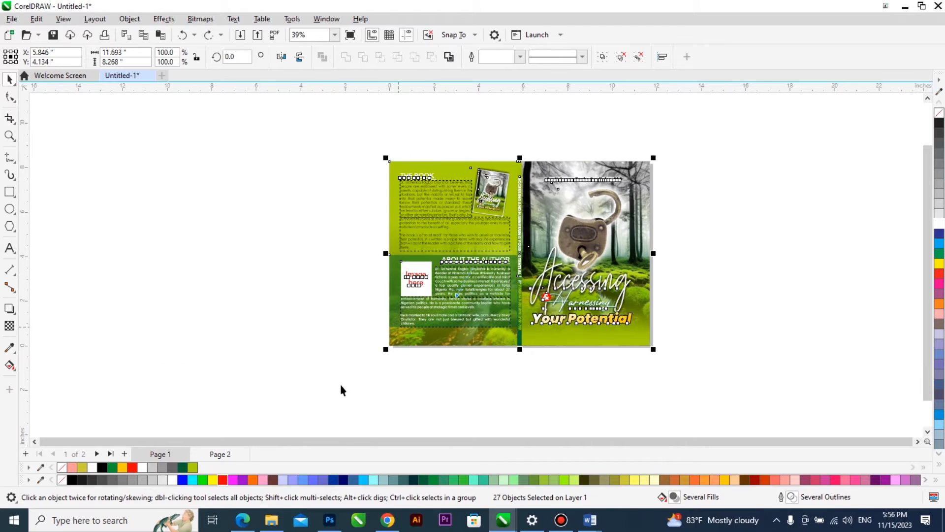
pyautogui.click(220, 454)
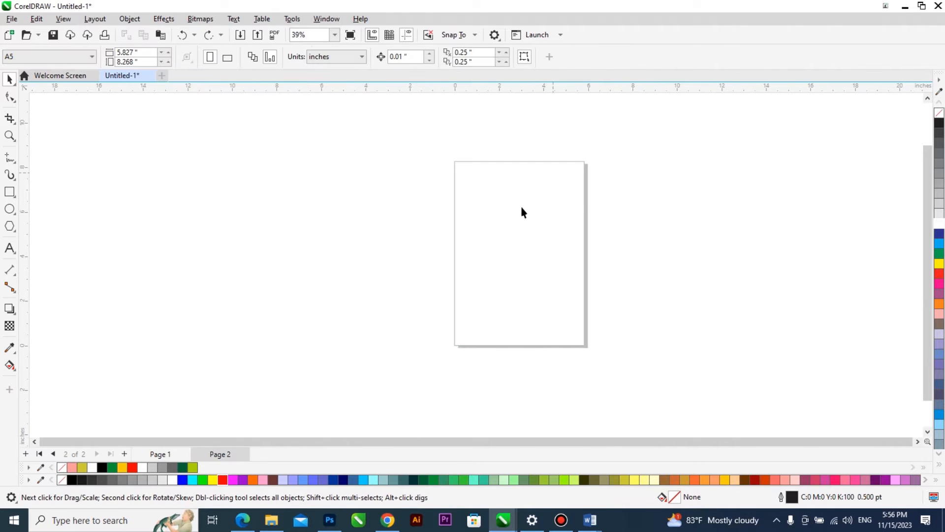
pyautogui.scroll(1, 595, 238)
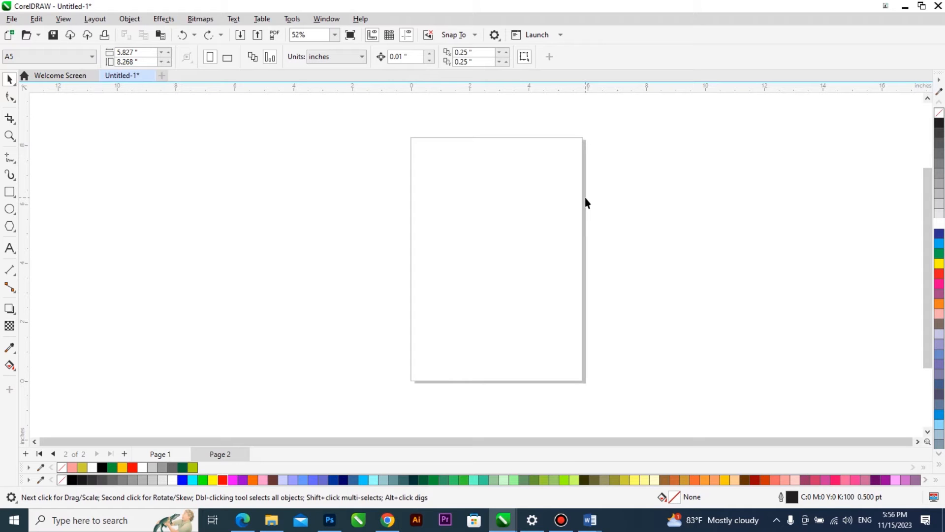
# Add a page-sized rectangle to page 2, try moving it off the page and undo the moves.
pyautogui.doubleClick(10, 192)
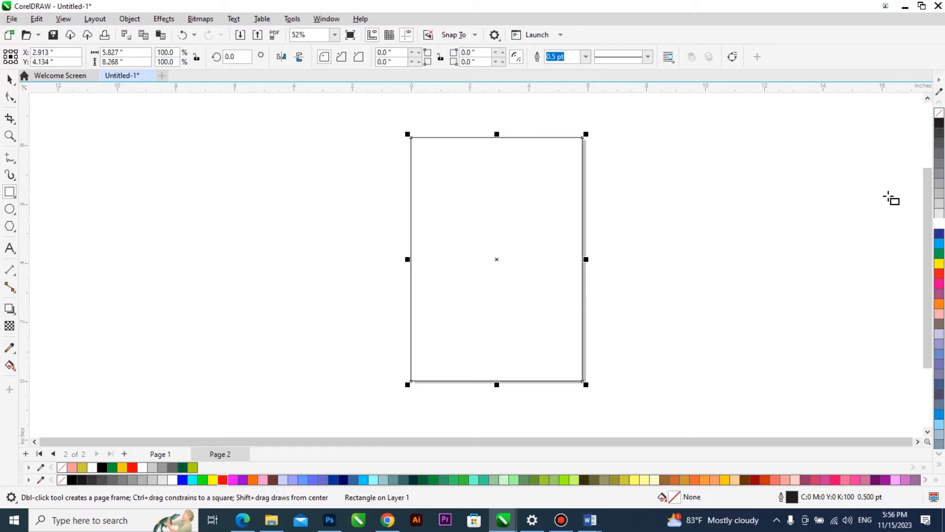
pyautogui.click(10, 78)
pyautogui.moveTo(554, 217); pyautogui.dragTo(431, 216)
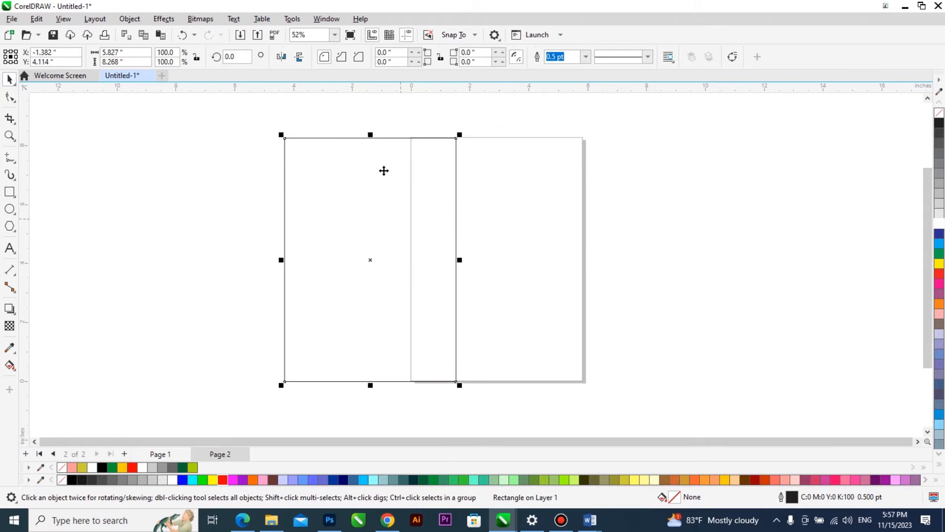
pyautogui.hotkey('ctrl', 'z')
pyautogui.moveTo(521, 201); pyautogui.dragTo(250, 206)
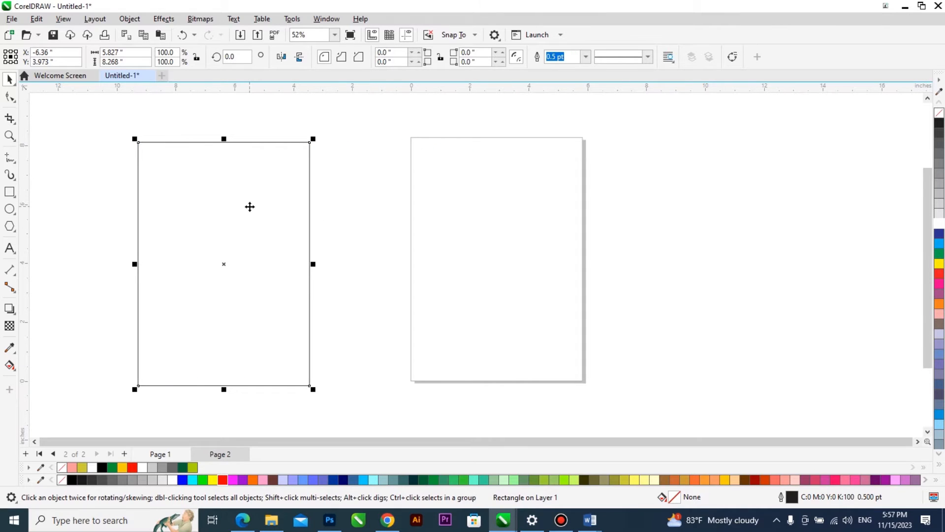
pyautogui.hotkey('ctrl', 'z')
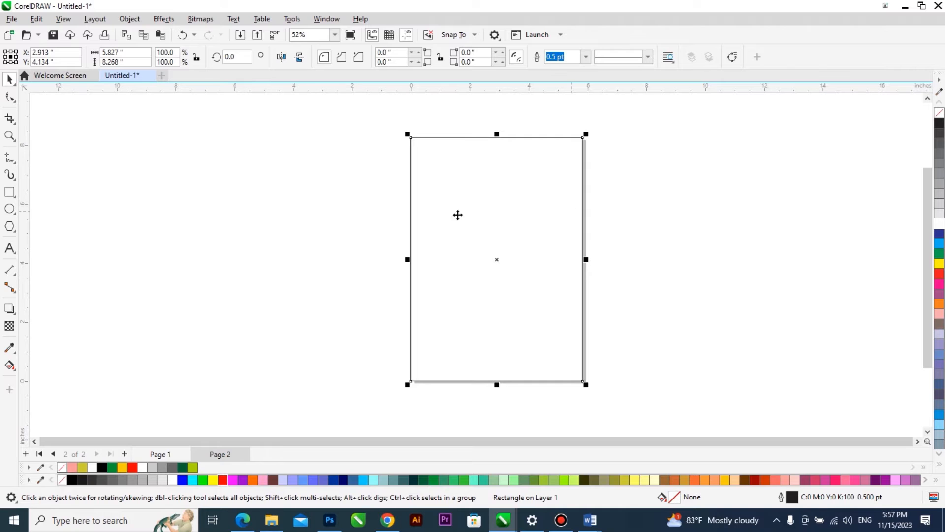
# Place a vertical guideline at the horizontal centre of page 1 and delete it.
pyautogui.click(160, 454)
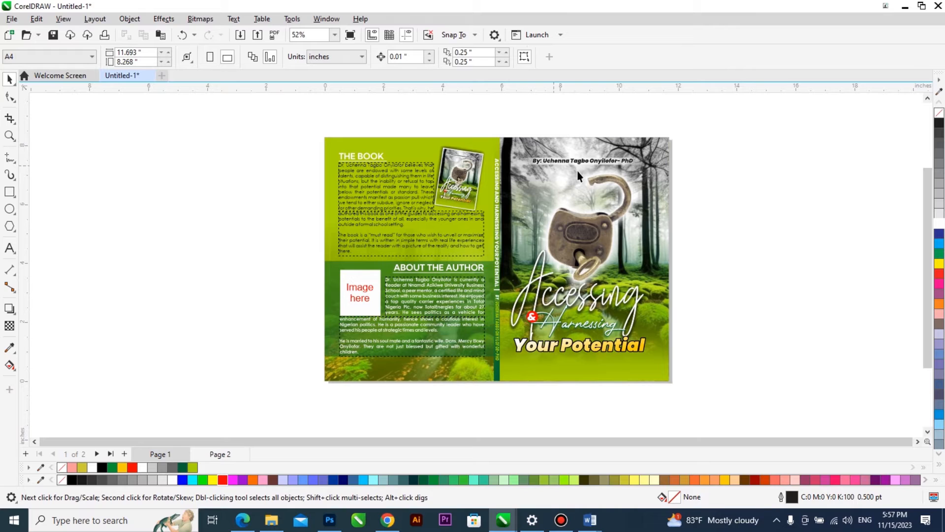
pyautogui.moveTo(25, 198); pyautogui.dragTo(85, 205)
pyautogui.press('p')
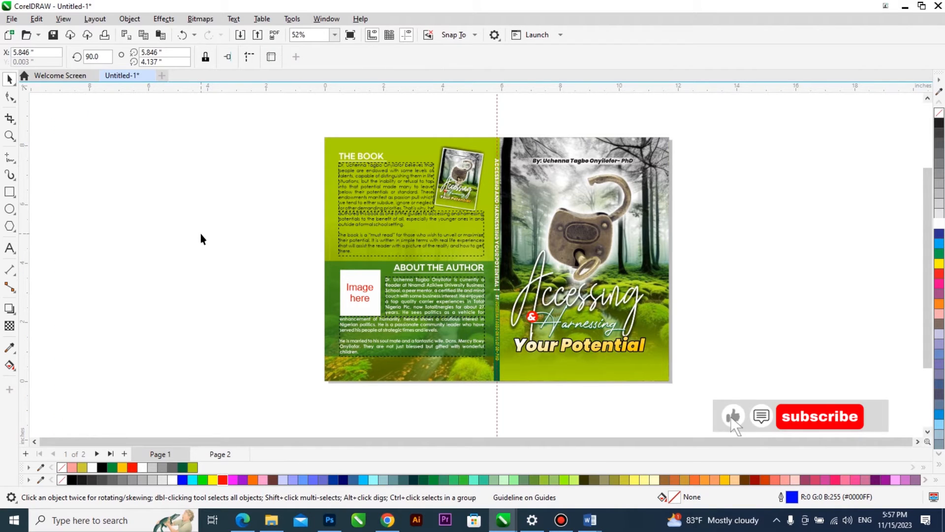
pyautogui.press('Delete')
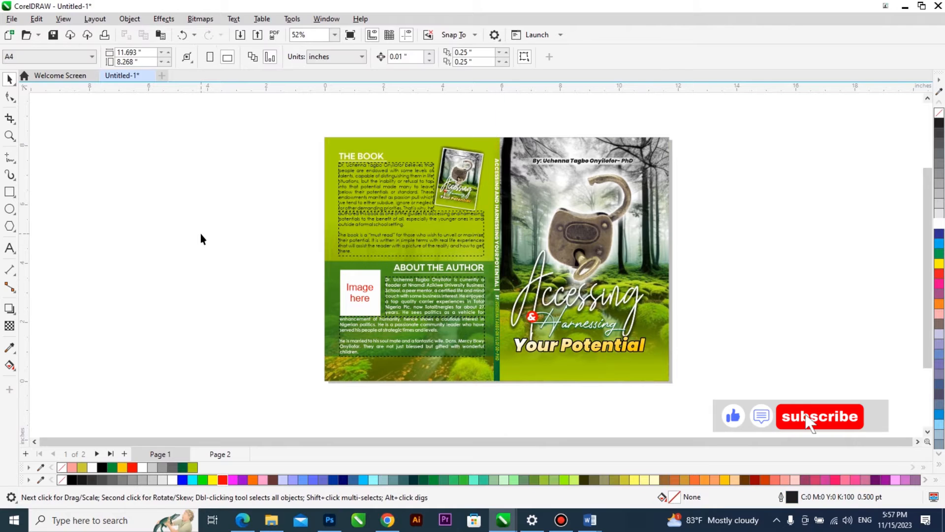
# Remove the outline of the page-sized rectangle on page 2.
pyautogui.press('pagedown')
pyautogui.click(485, 138)
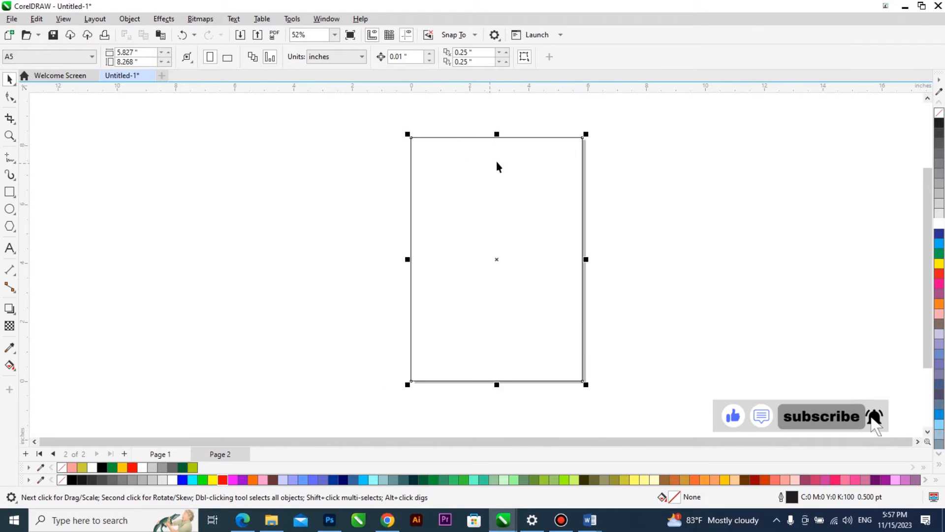
pyautogui.press('Delete')
# Draw a small rectangle about 0.96 by 0.8 inches in the empty area to the left of page 2.
pyautogui.scroll(1, 559, 174)
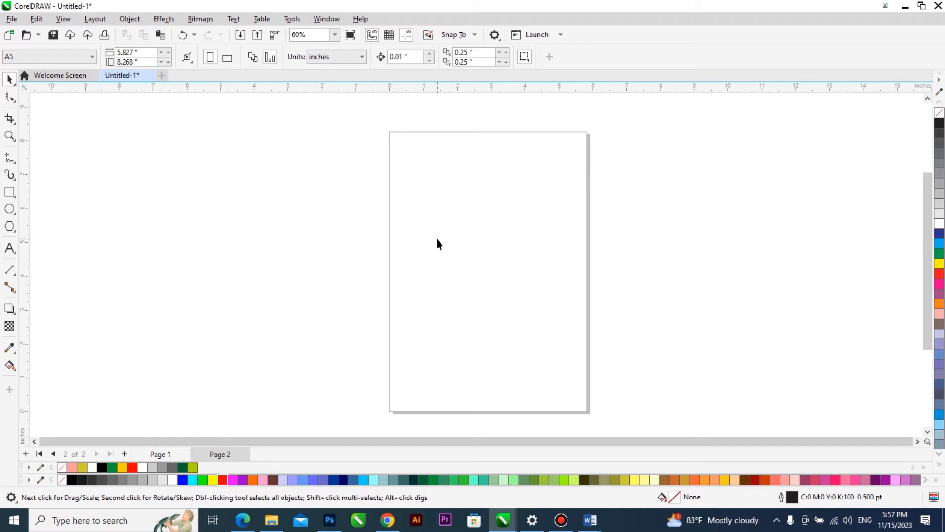
pyautogui.click(10, 191)
pyautogui.moveTo(242, 218); pyautogui.dragTo(275, 246)
pyautogui.click(10, 80)
pyautogui.click(459, 142)
pyautogui.click(263, 231)
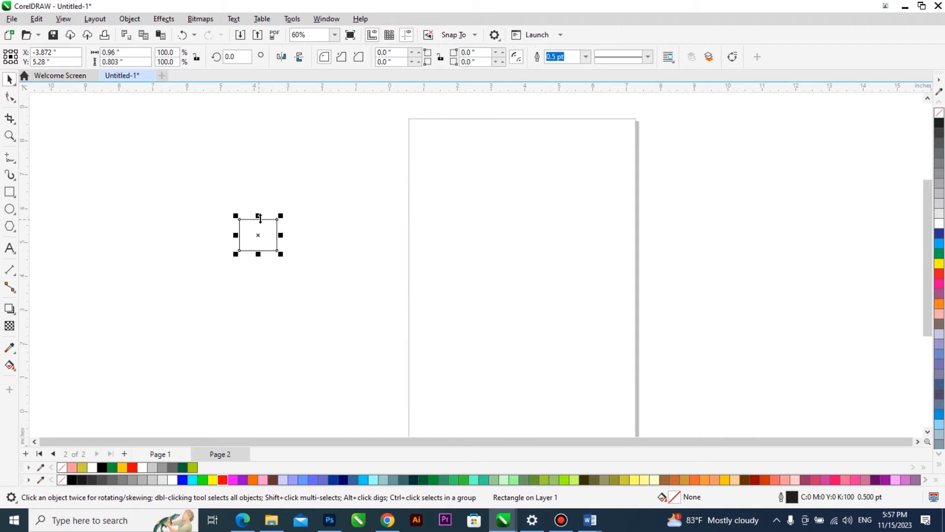
pyautogui.click(284, 185)
pyautogui.click(250, 233)
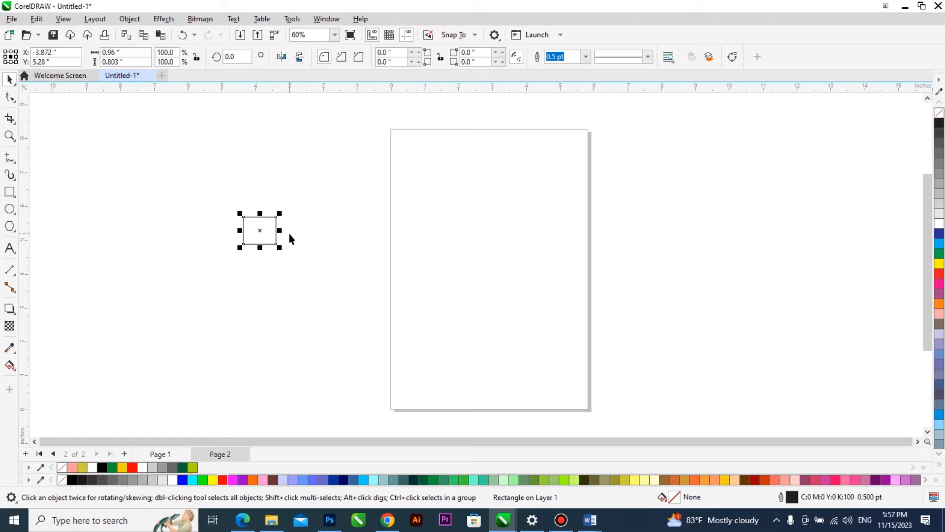
pyautogui.click(302, 186)
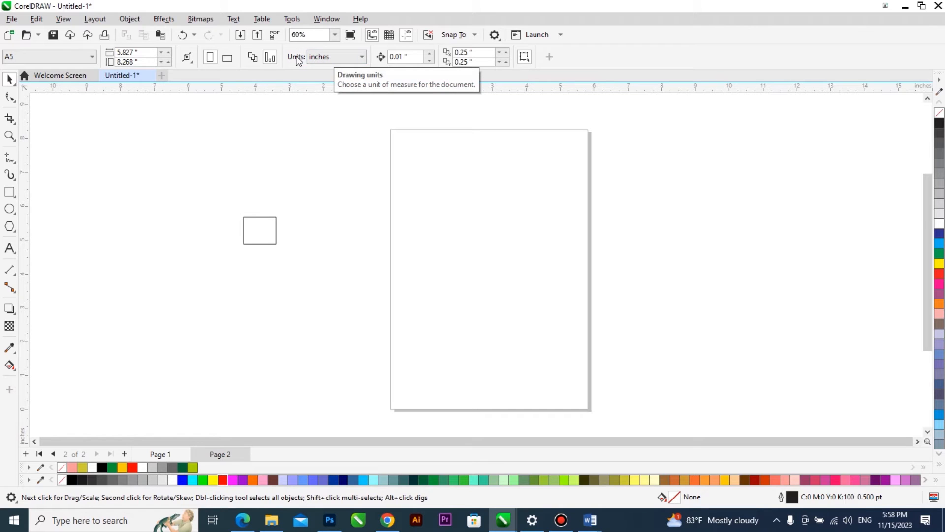
# Set the small rectangle's width to 0.75 inches and its height to 0.74 inches.
pyautogui.click(256, 231)
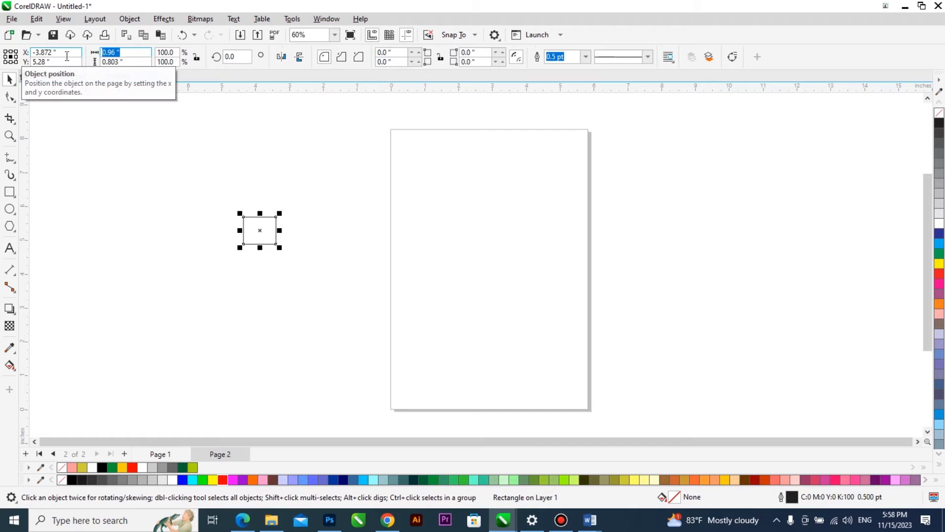
pyautogui.write('0.75')
pyautogui.press('Tab')
pyautogui.write('0.74')
pyautogui.press('Return')
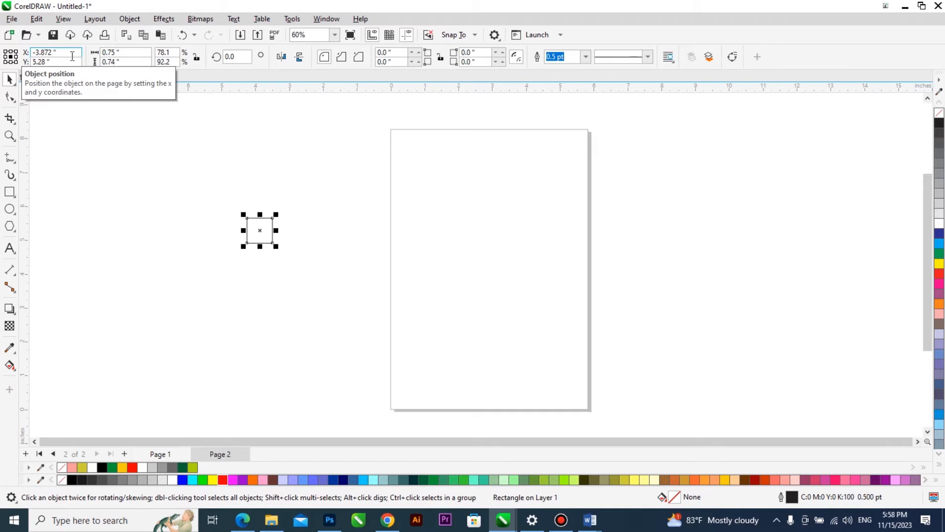
pyautogui.scroll(2, 254, 234)
pyautogui.scroll(-2, 261, 238)
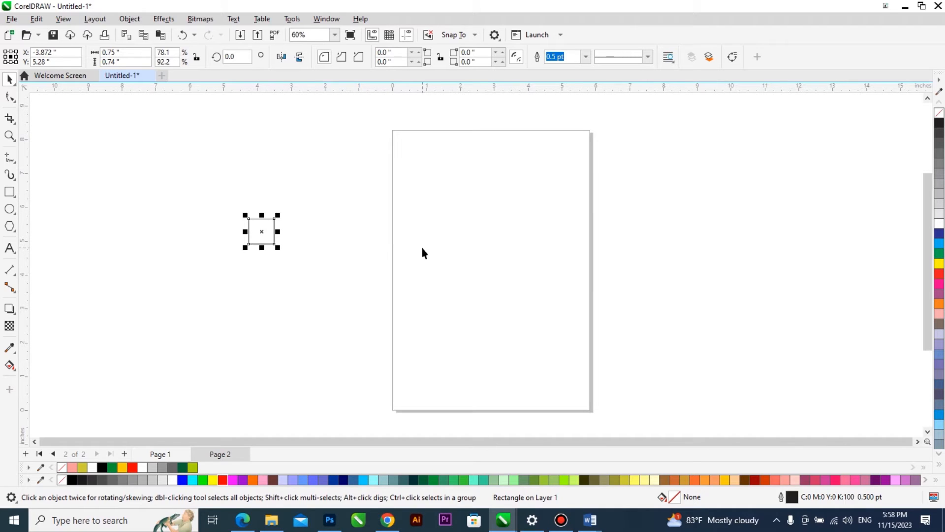
# Align the small rectangle to the page's left edge and place a vertical guideline on its right side at 0.75 inches.
pyautogui.keyDown('shift'); pyautogui.click(425, 231); pyautogui.keyUp('shift')
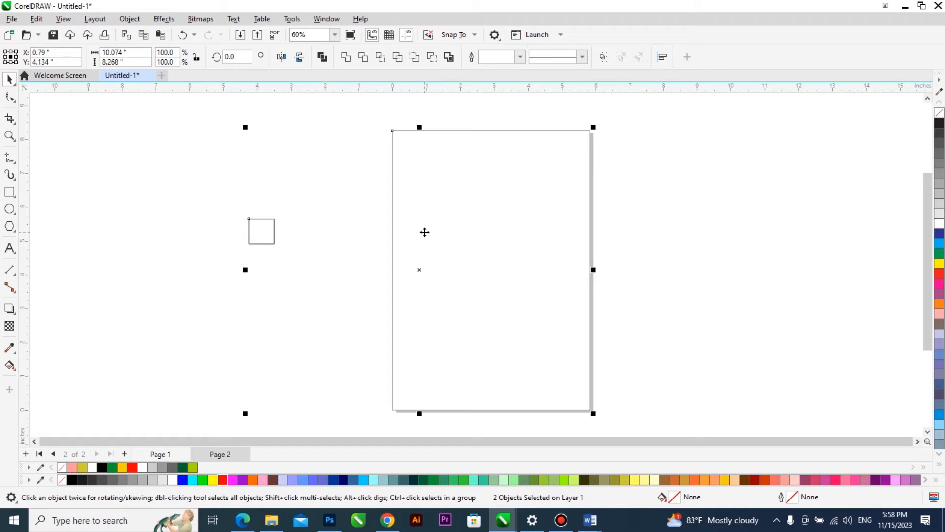
pyautogui.press('l')
pyautogui.scroll(2, 423, 231)
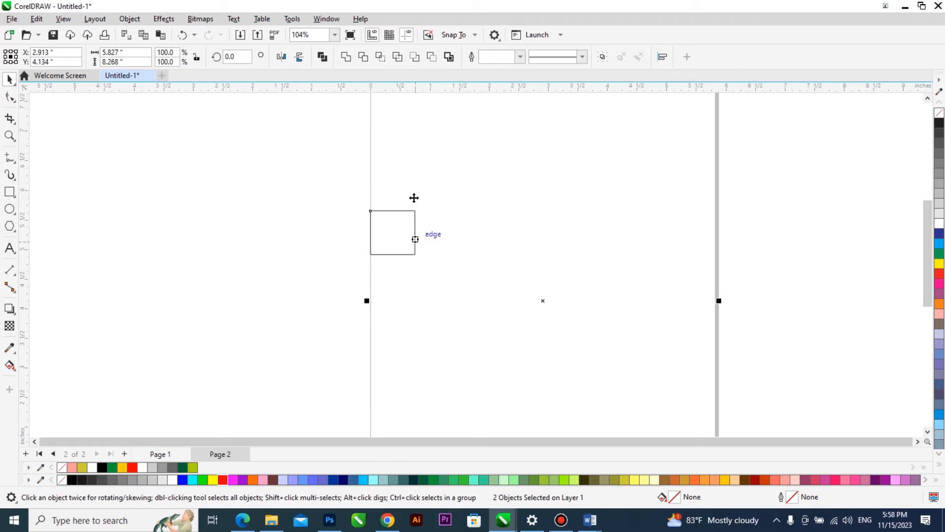
pyautogui.click(230, 249)
pyautogui.moveTo(24, 248); pyautogui.dragTo(415, 248)
# Align the small rectangle to the page's top edge and place a horizontal guideline along its bottom side.
pyautogui.scroll(-2, 414, 262)
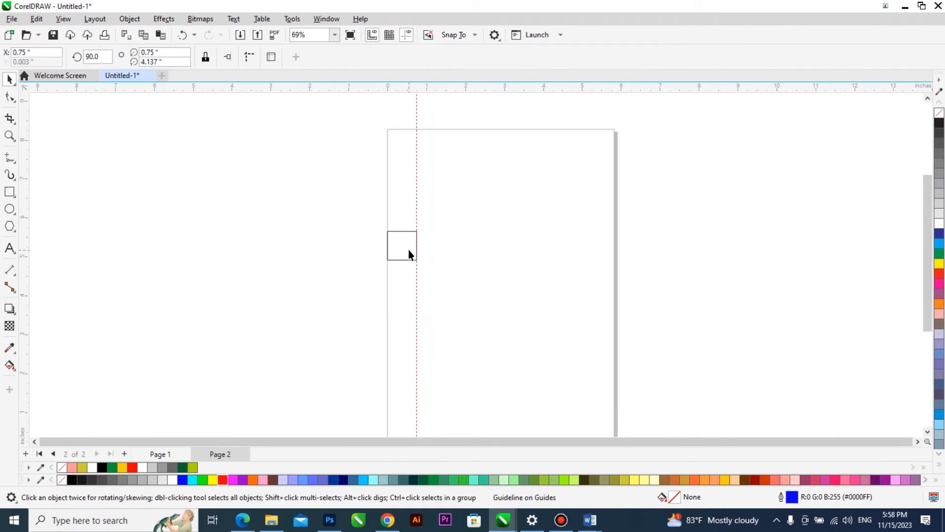
pyautogui.click(408, 249)
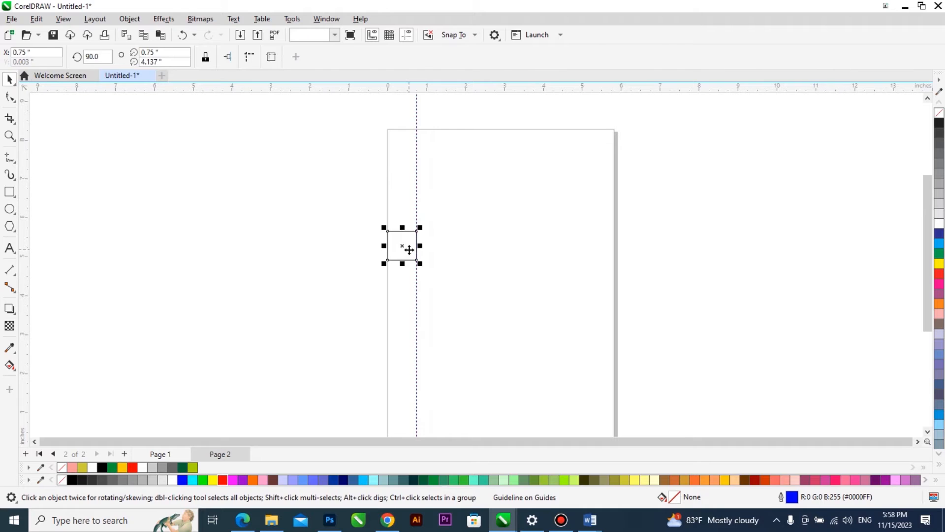
pyautogui.keyDown('shift'); pyautogui.click(470, 261); pyautogui.keyUp('shift')
pyautogui.press('t')
pyautogui.click(388, 159)
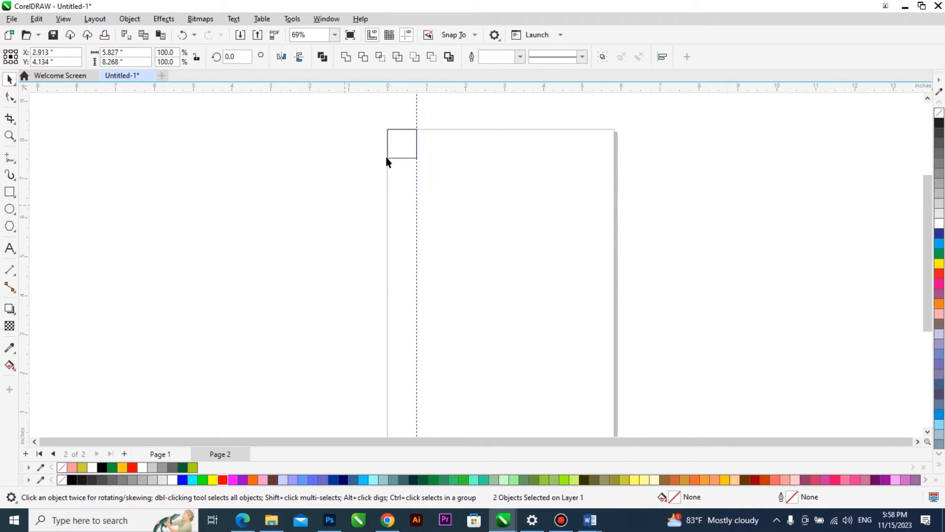
pyautogui.scroll(1, 400, 124)
pyautogui.moveTo(409, 90); pyautogui.dragTo(400, 167)
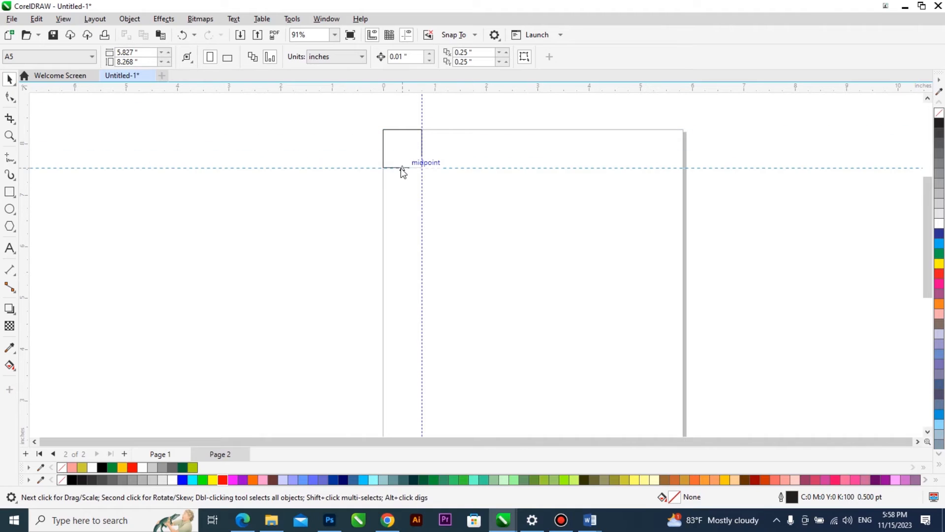
# Align the small rectangle to the page's right edge and place a vertical guideline along its left side.
pyautogui.hotkey('ctrl', 'a')
pyautogui.press('r')
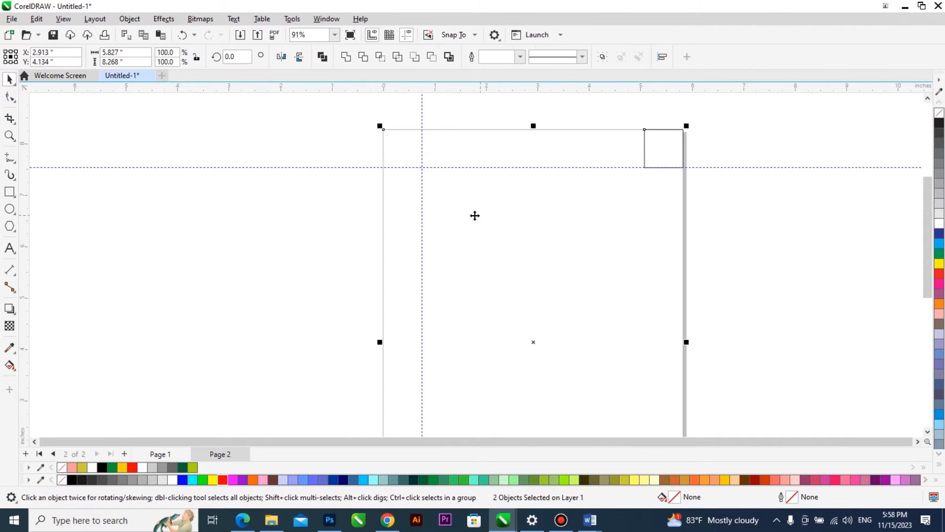
pyautogui.click(75, 158)
pyautogui.moveTo(581, 170); pyautogui.dragTo(644, 154)
# Align the small rectangle to the page's bottom edge and place a horizontal guideline along its top side.
pyautogui.click(682, 166)
pyautogui.scroll(-2, 492, 186)
pyautogui.keyDown('shift'); pyautogui.click(493, 238); pyautogui.keyUp('shift')
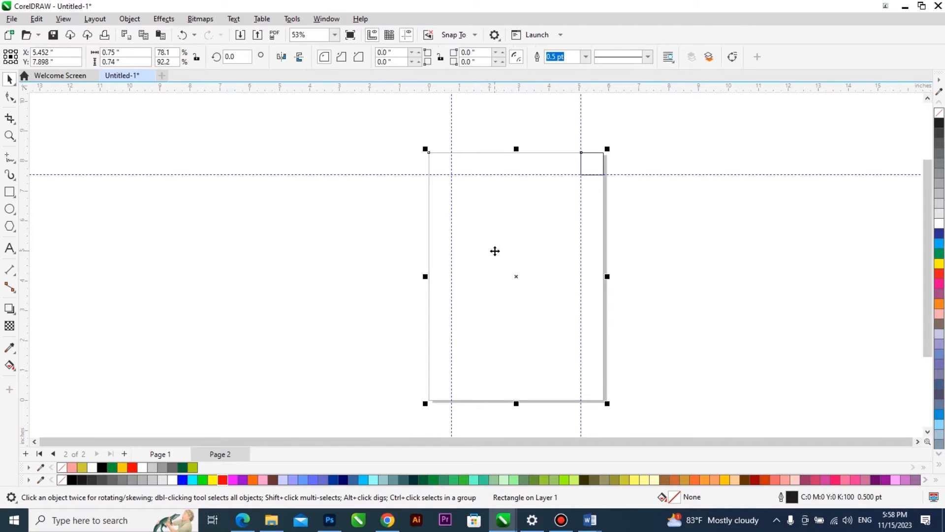
pyautogui.press('b')
pyautogui.click(648, 275)
pyautogui.scroll(2, 593, 388)
pyautogui.moveTo(599, 90); pyautogui.dragTo(607, 378)
# Delete the small rectangle used to measure the page margins.
pyautogui.press('Delete')
pyautogui.hotkey('shift', 'F4')
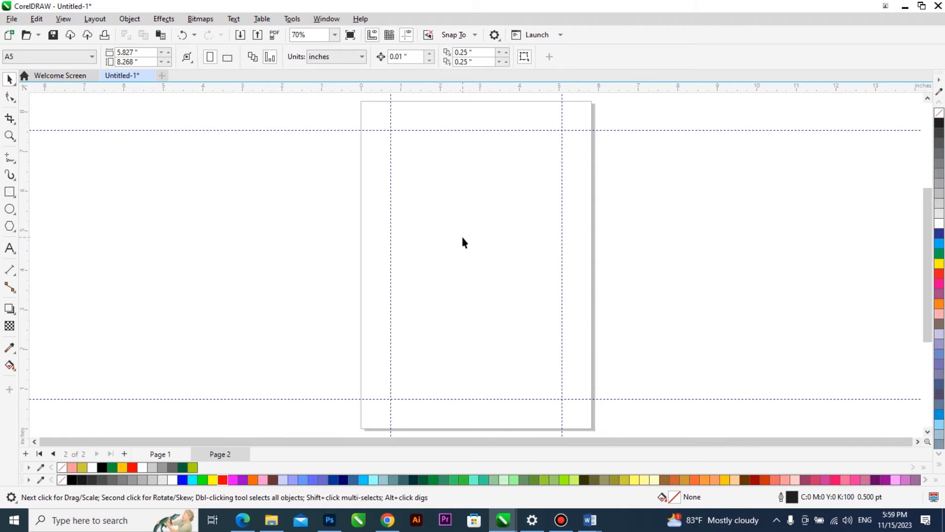
pyautogui.scroll(2, 474, 129)
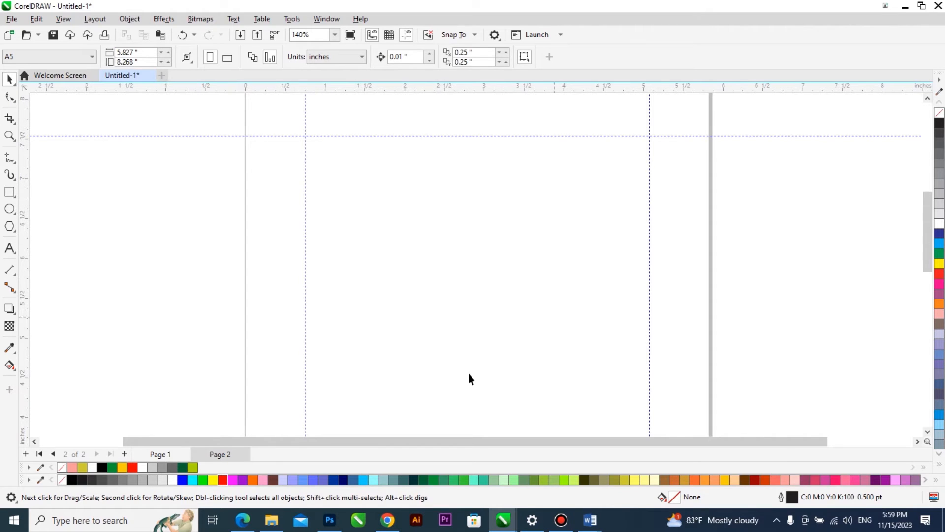
pyautogui.scroll(-1, 371, 197)
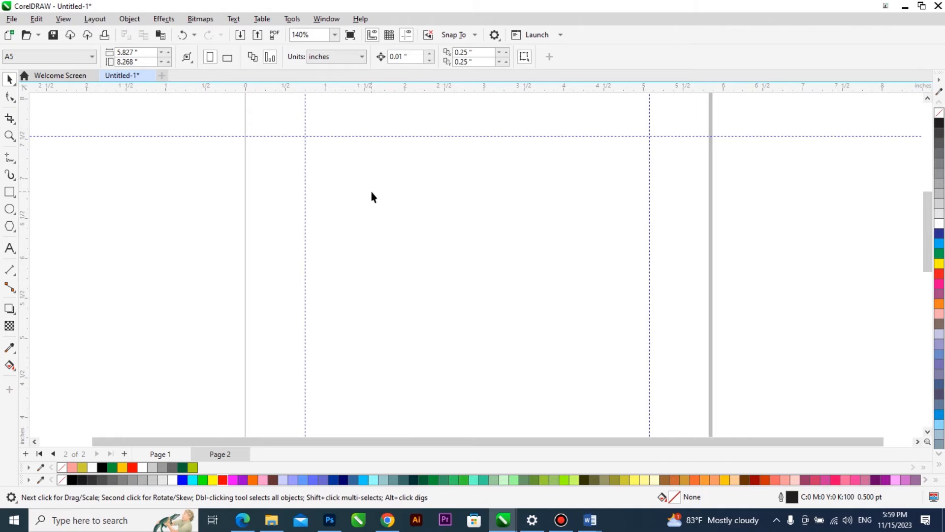
# Switch to the Word document "ACCESSING AND HARNESSING Latest" and select the heading "DEDICATED".
pyautogui.click(589, 519)
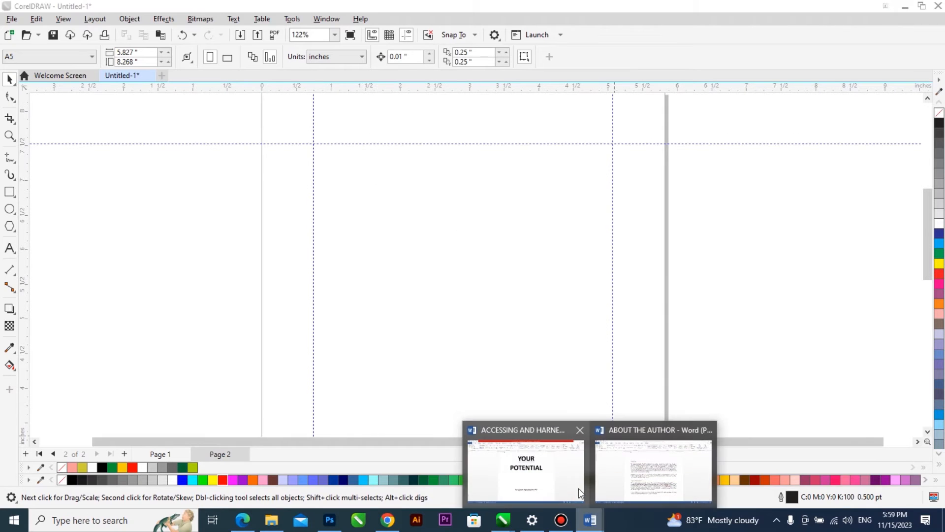
pyautogui.click(567, 474)
pyautogui.scroll(-8, 529, 307)
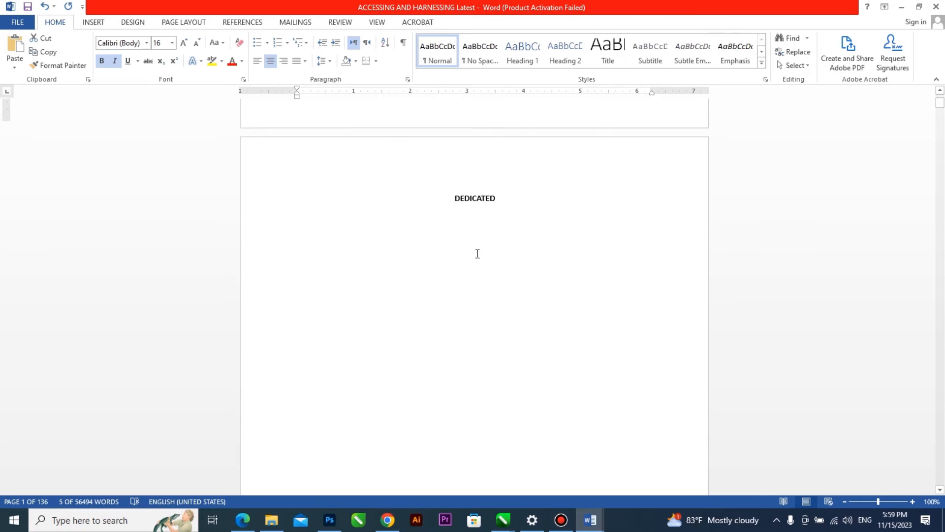
pyautogui.moveTo(501, 190); pyautogui.dragTo(456, 196)
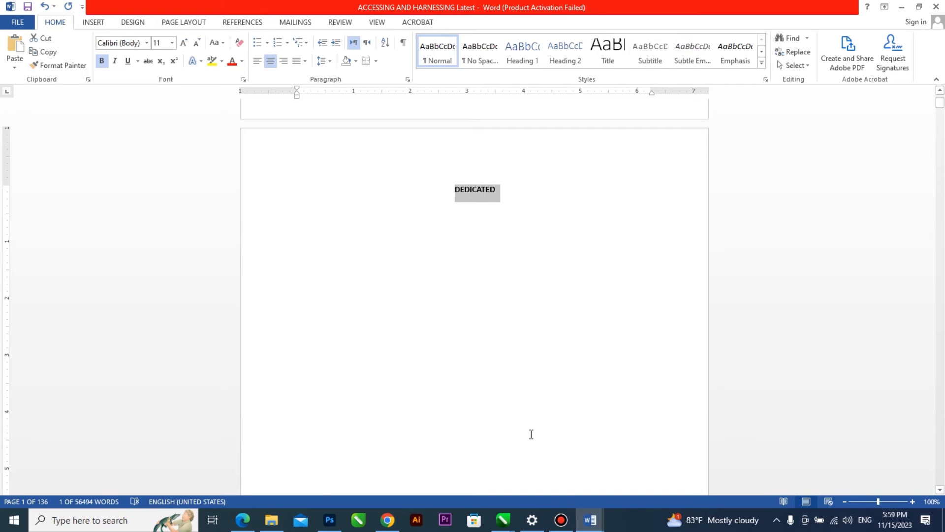
# Switch back to the CorelDRAW document and check the guidelines over the cover on page 1.
pyautogui.click(504, 520)
pyautogui.click(660, 465)
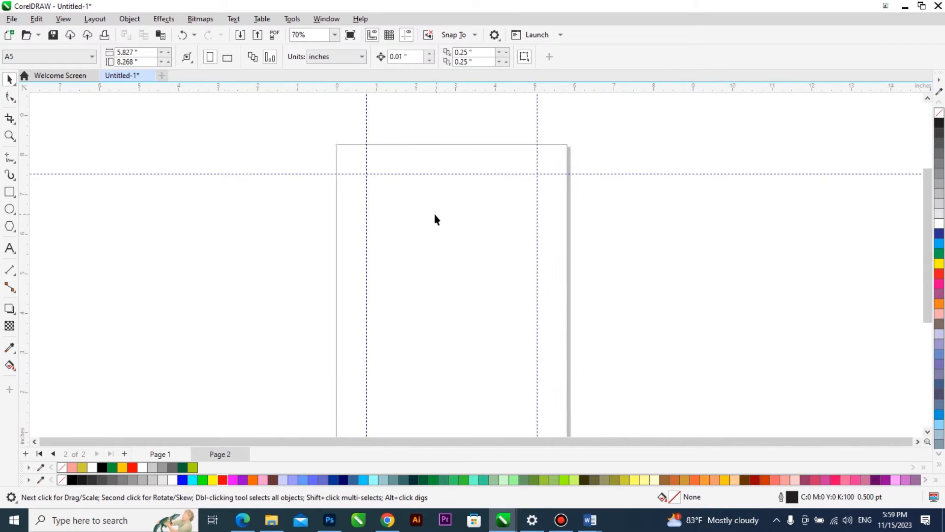
pyautogui.click(172, 455)
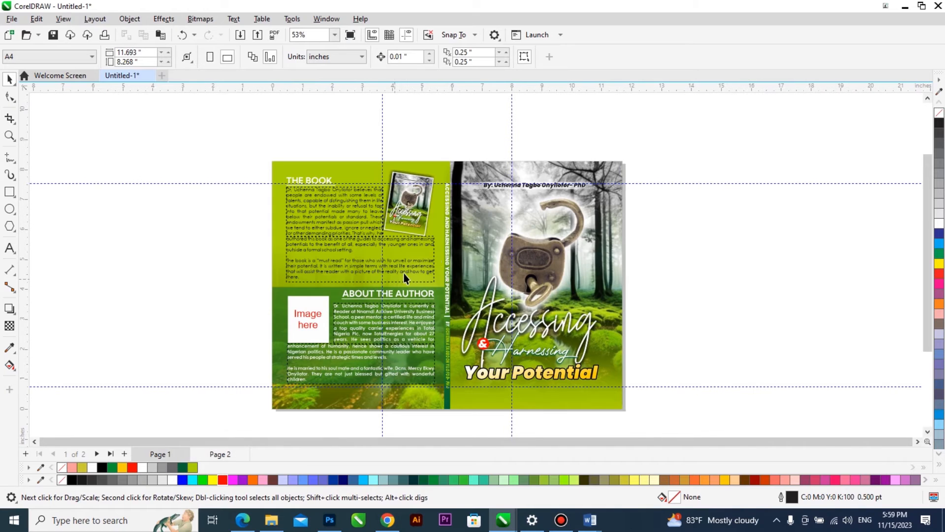
# Duplicate the "Accessing & Harnessing Your Potential" title lettering from the front cover beside page 1 and group the copied pieces.
pyautogui.scroll(1, 512, 244)
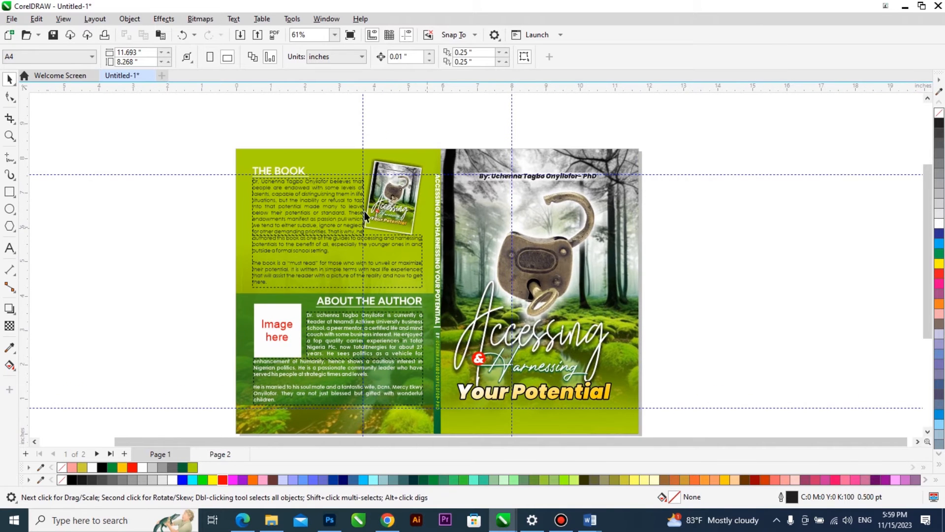
pyautogui.scroll(-1, 364, 216)
pyautogui.moveTo(512, 317); pyautogui.dragTo(416, 412)
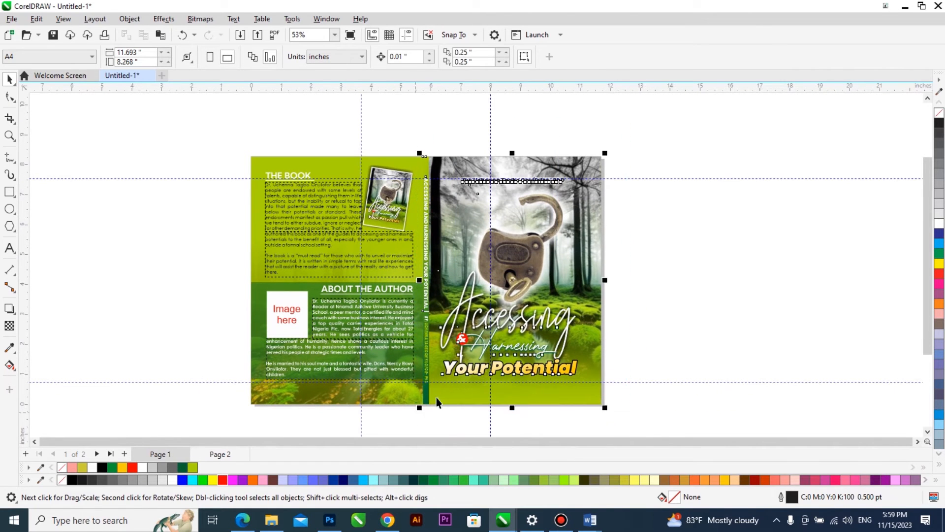
pyautogui.click(654, 247)
pyautogui.moveTo(644, 238); pyautogui.dragTo(435, 381)
pyautogui.moveTo(463, 337); pyautogui.dragTo(655, 305)
pyautogui.hotkey('ctrl', 'g')
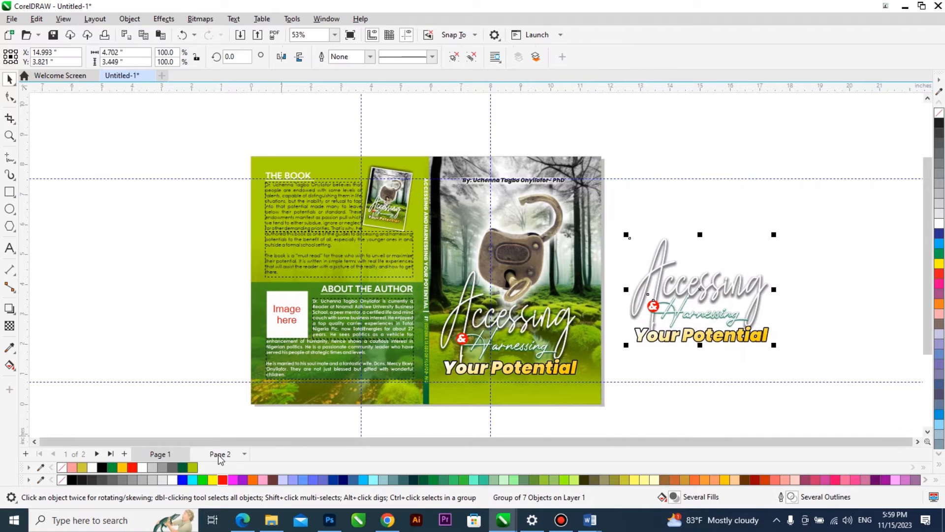
# Try the grouped title lettering on page 2 at about 3.48 in wide and delete it.
pyautogui.click(220, 455)
pyautogui.moveTo(684, 293); pyautogui.dragTo(407, 271)
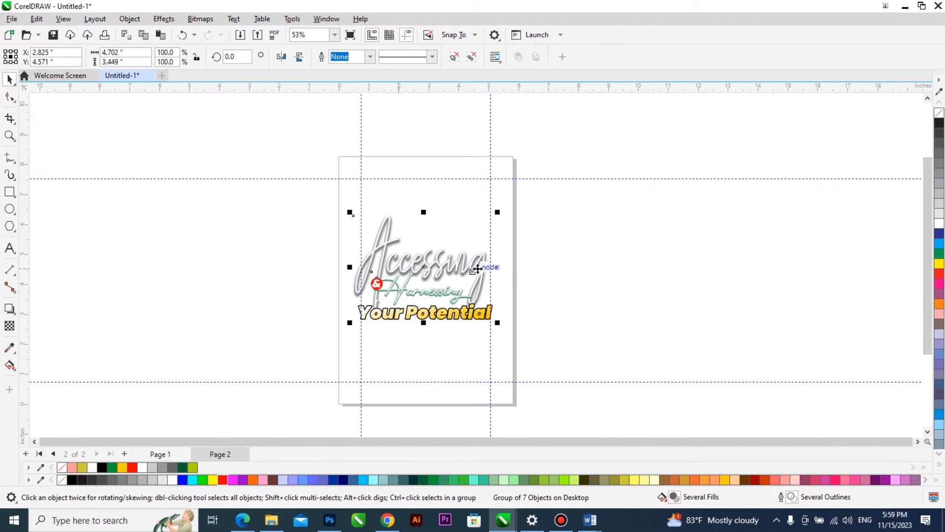
pyautogui.scroll(2, 405, 272)
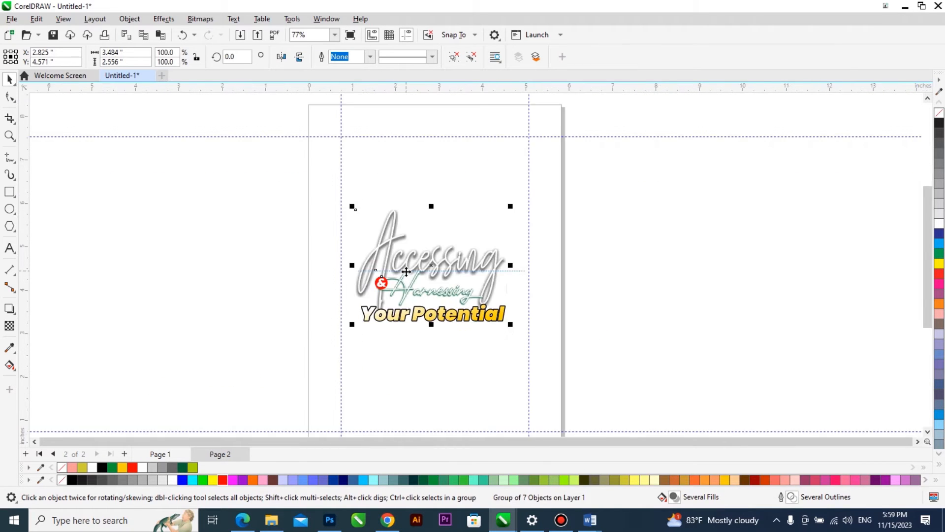
pyautogui.press('Delete')
pyautogui.scroll(-1, 406, 270)
pyautogui.scroll(1, 429, 401)
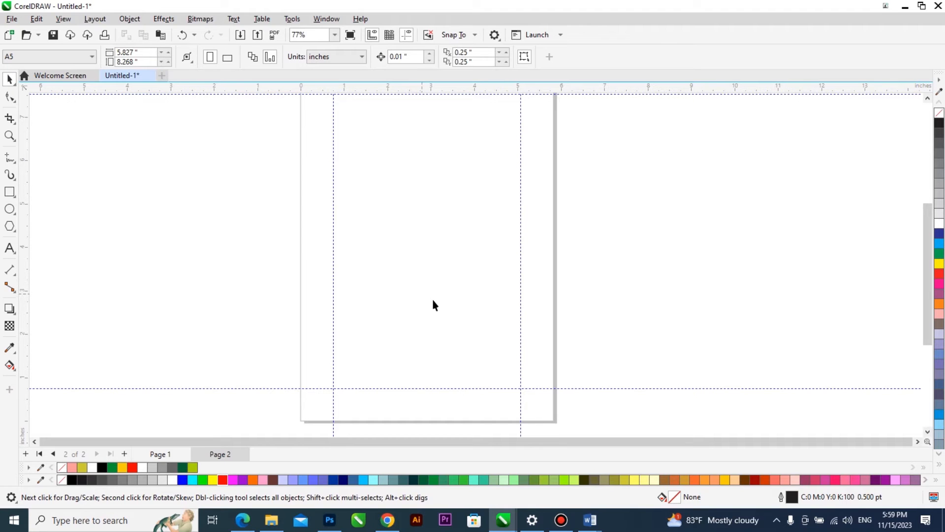
pyautogui.scroll(-2, 459, 338)
pyautogui.scroll(2, 439, 142)
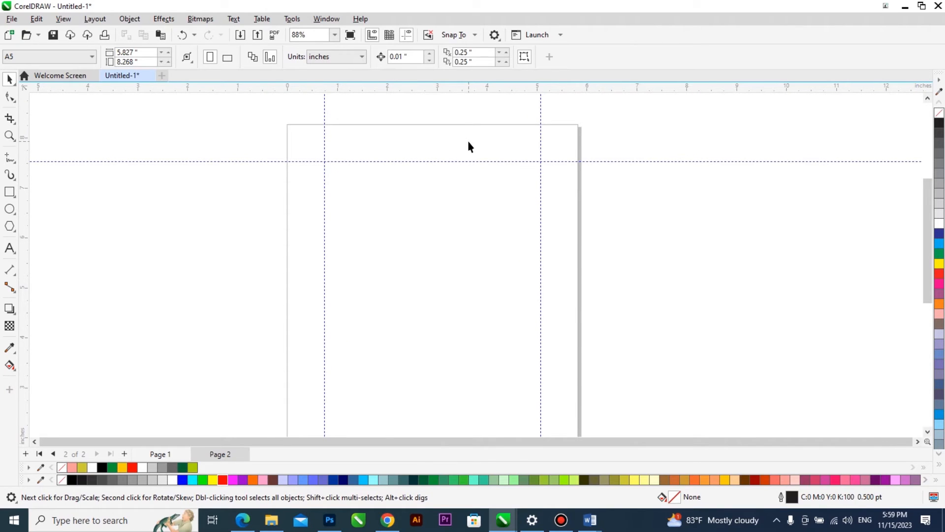
pyautogui.scroll(-4, 468, 146)
pyautogui.scroll(5, 446, 331)
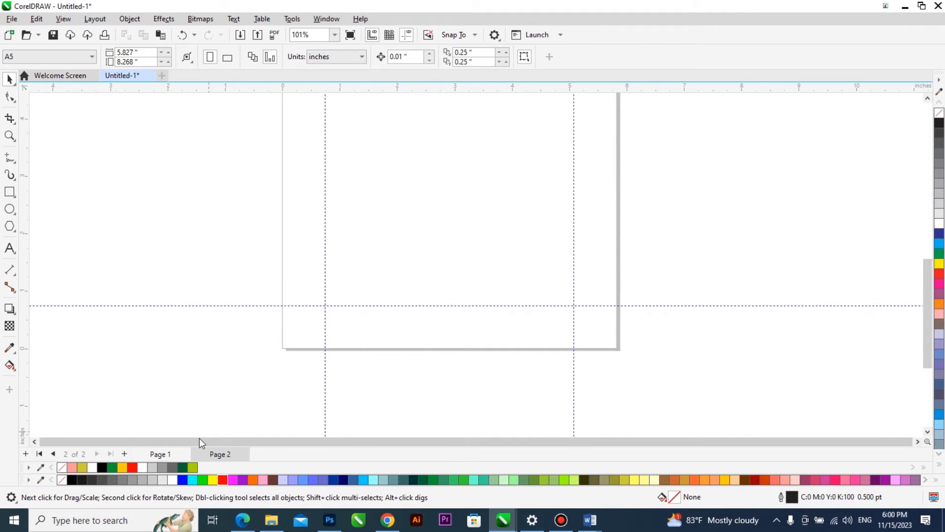
# Copy the spine text from the page 1 cover to the empty area beside it, fill it black and return to page 2.
pyautogui.click(180, 454)
pyautogui.scroll(-1, 293, 376)
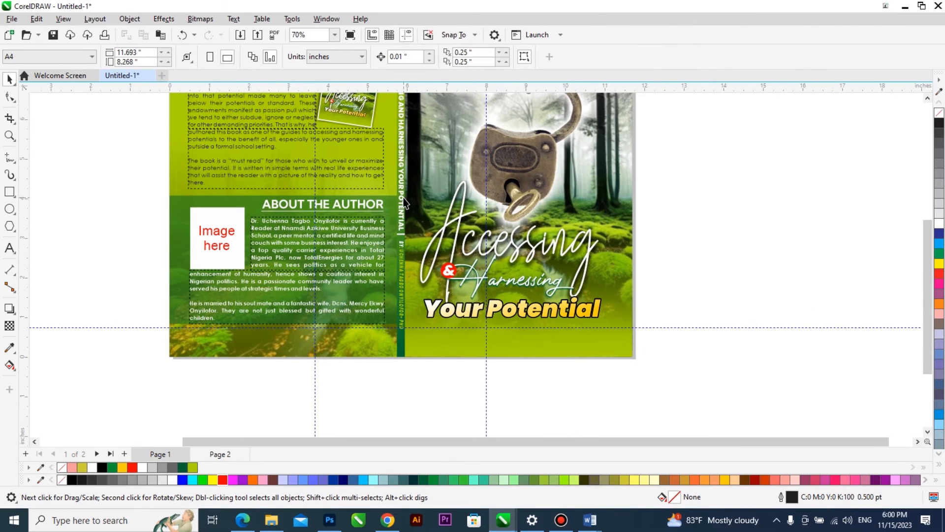
pyautogui.click(404, 202)
pyautogui.moveTo(402, 161); pyautogui.dragTo(707, 173)
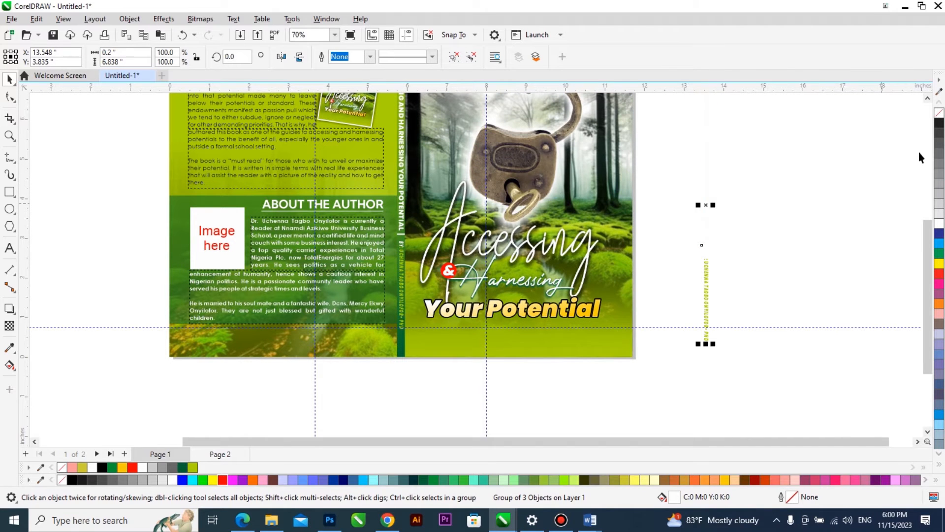
pyautogui.click(939, 122)
pyautogui.click(220, 454)
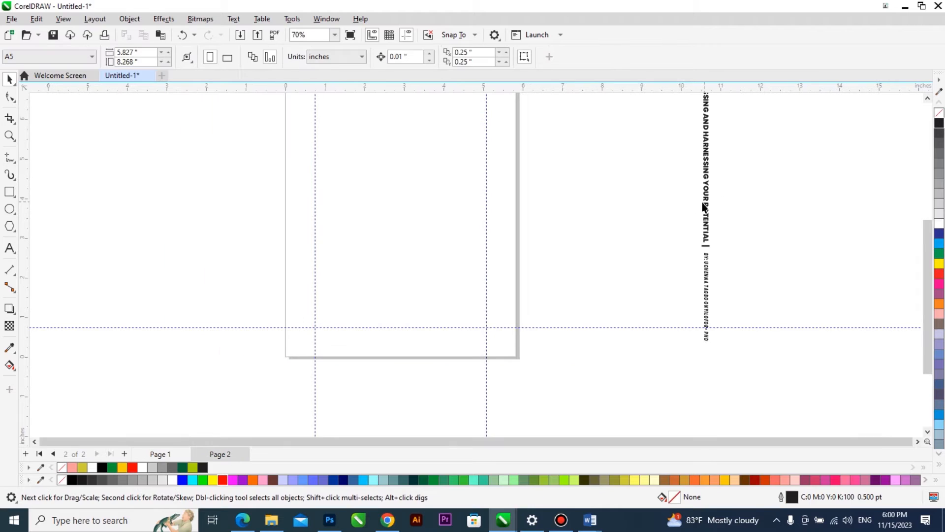
# Ungroup the copied spine text and set the rotation of its two text lines to 0 degrees.
pyautogui.click(704, 201)
pyautogui.click(471, 58)
pyautogui.click(605, 178)
pyautogui.click(704, 215)
pyautogui.keyDown('shift'); pyautogui.click(707, 282); pyautogui.keyUp('shift')
pyautogui.click(238, 57)
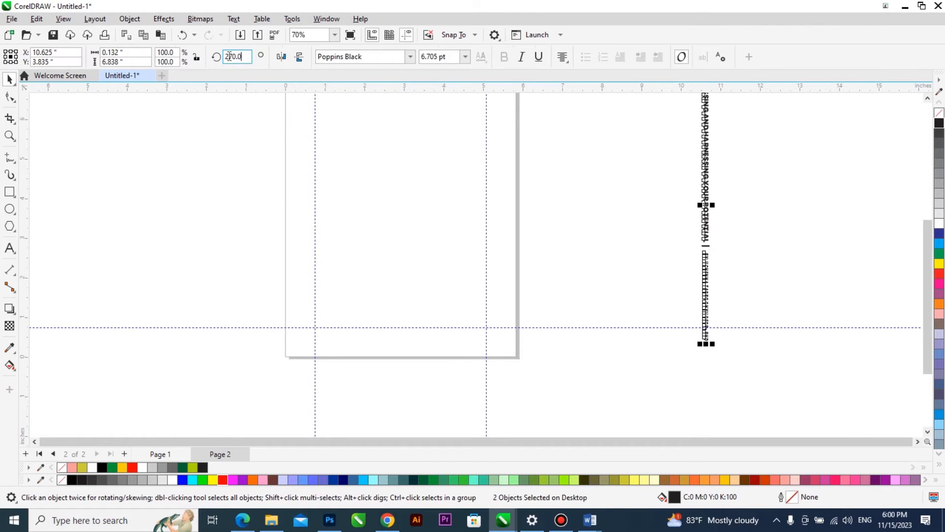
pyautogui.press('Return')
# Delete the leftover author line and divider, and move the book title text to page 2's top margin as a header.
pyautogui.moveTo(658, 274); pyautogui.dragTo(878, 161)
pyautogui.press('Delete')
pyautogui.moveTo(691, 206); pyautogui.dragTo(504, 151)
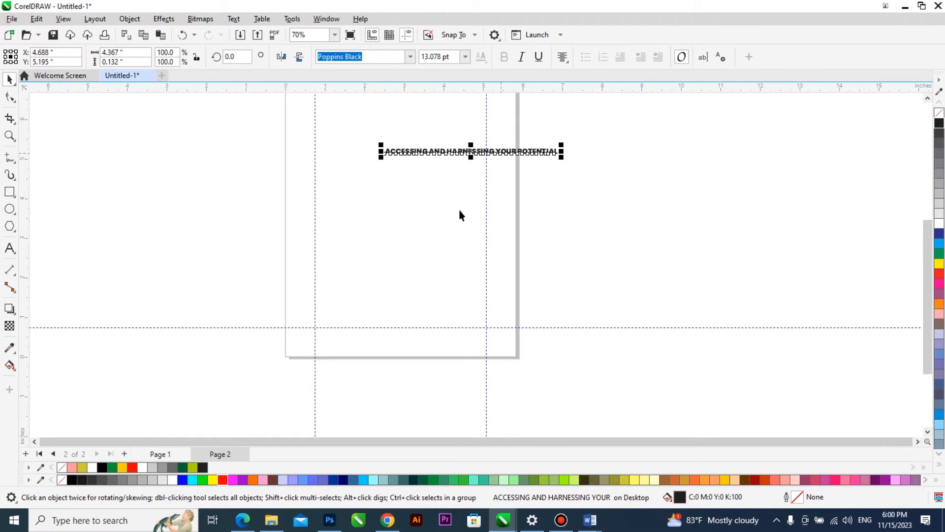
pyautogui.scroll(-1, 460, 210)
pyautogui.press('F2')
pyautogui.moveTo(573, 217); pyautogui.dragTo(289, 64)
pyautogui.moveTo(497, 345); pyautogui.dragTo(418, 197)
# Change the header text on page 2 to Title Case.
pyautogui.doubleClick(415, 186)
pyautogui.hotkey('shift', 'F3')
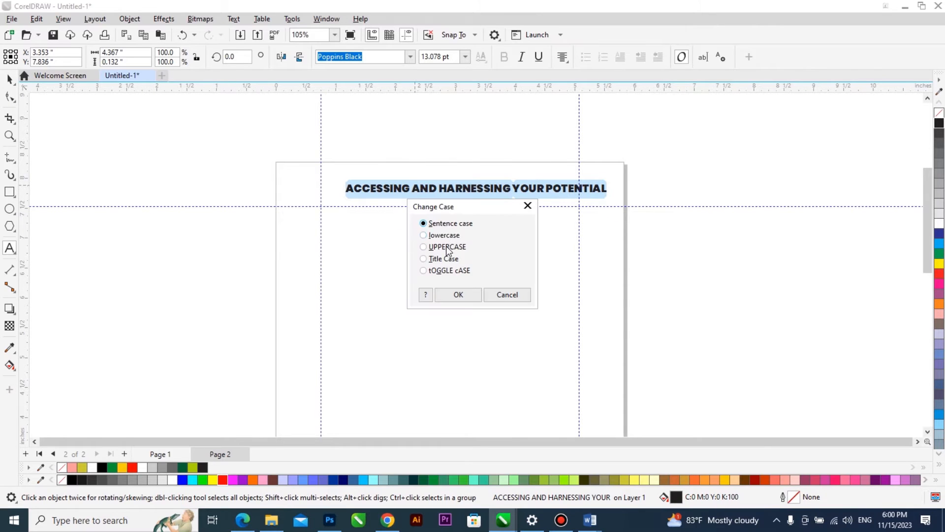
pyautogui.click(445, 259)
pyautogui.click(446, 295)
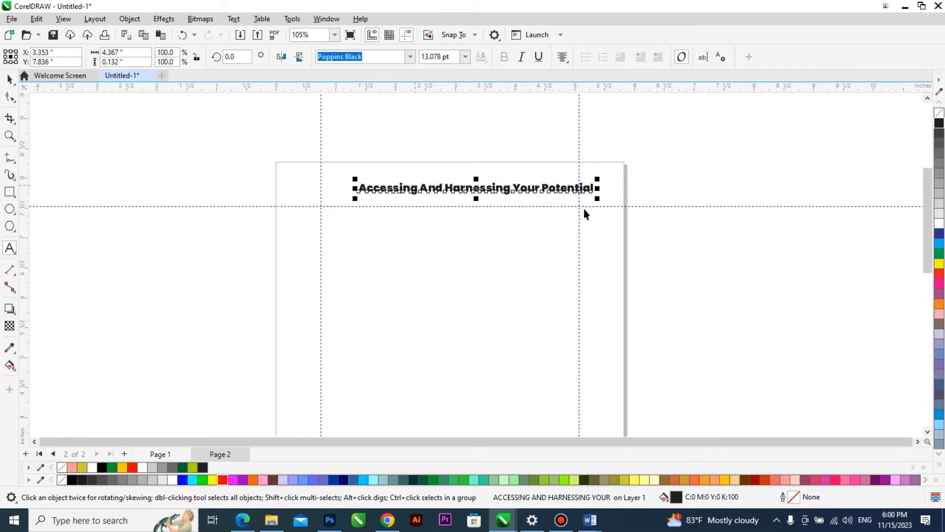
# Shrink the header text to about 7.8 pt and change its font to Times New Roman.
pyautogui.moveTo(597, 199); pyautogui.dragTo(550, 211)
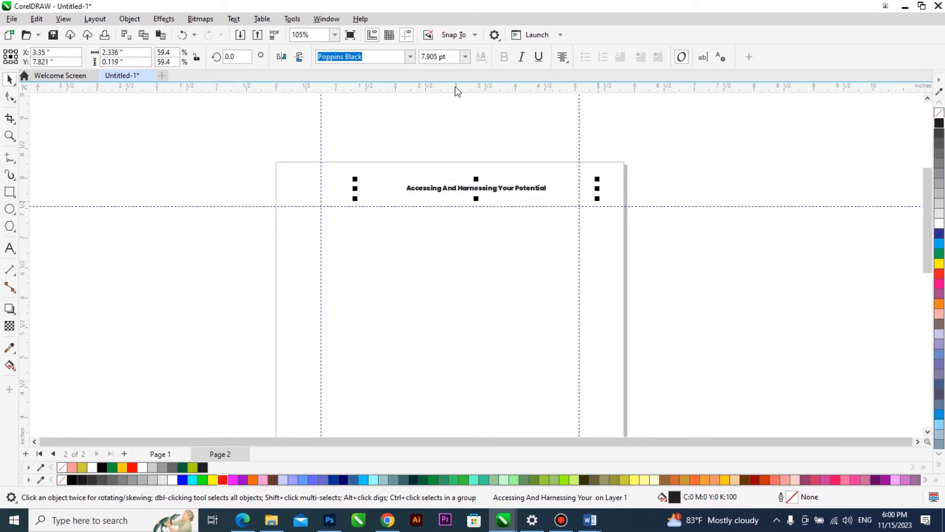
pyautogui.click(411, 56)
pyautogui.write('TIME')
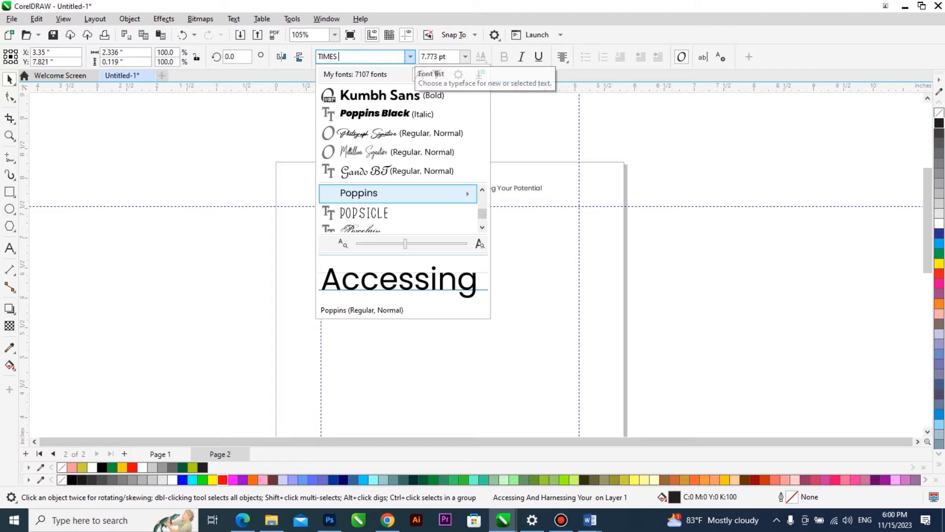
pyautogui.write('S')
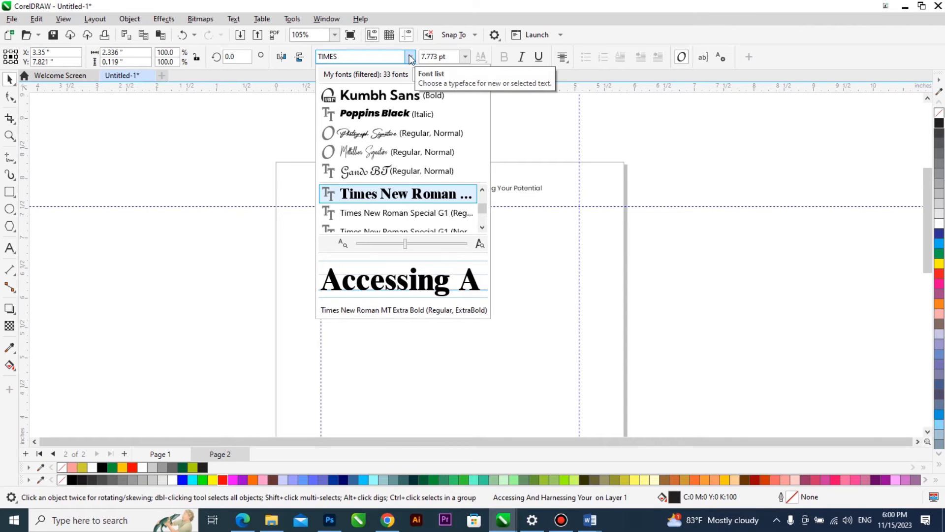
pyautogui.write(' NEW')
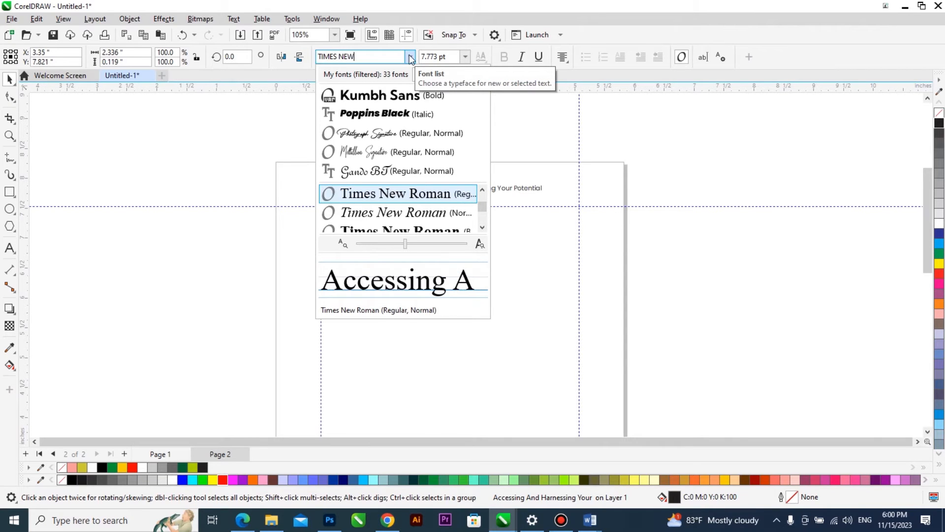
pyautogui.click(411, 194)
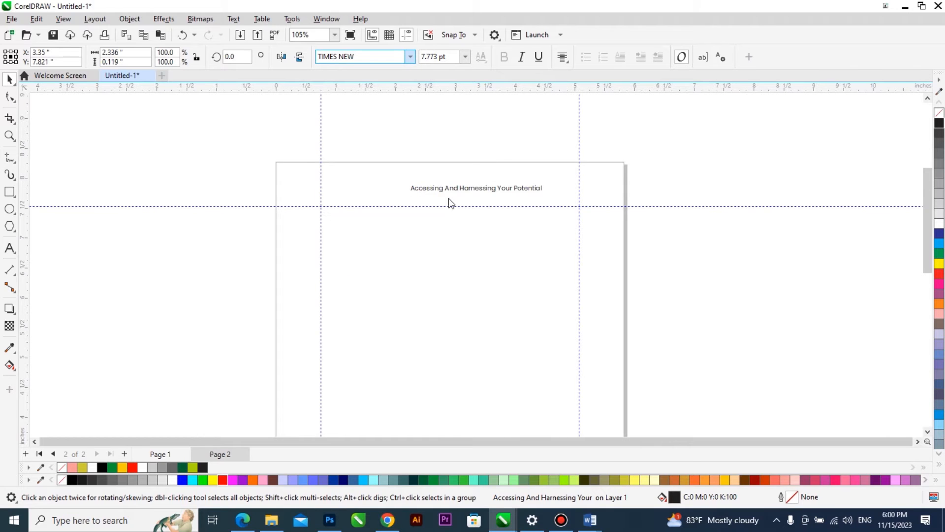
# Convert the header text to UPPERCASE and center it horizontally on the page.
pyautogui.doubleClick(461, 191)
pyautogui.hotkey('ctrl', 'a')
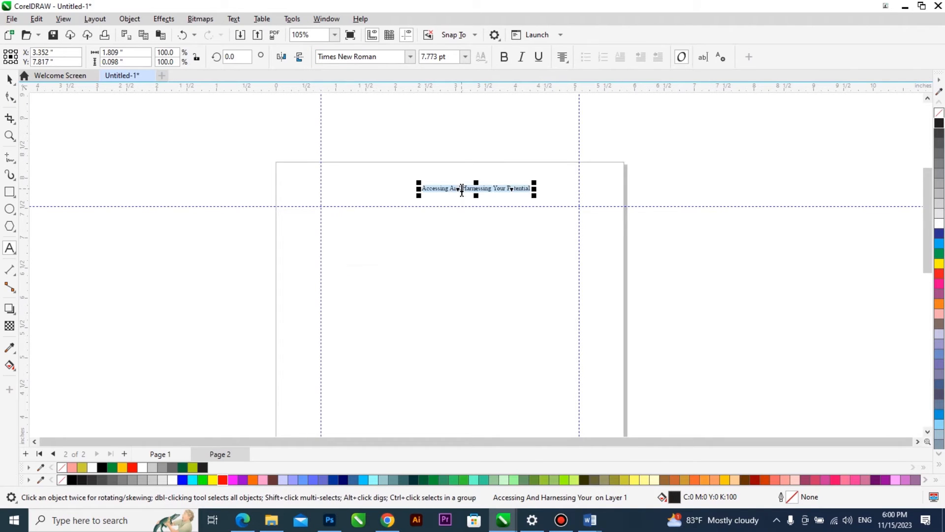
pyautogui.hotkey('shift', 'F3')
pyautogui.click(457, 246)
pyautogui.click(458, 293)
pyautogui.keyDown('shift'); pyautogui.click(520, 173); pyautogui.keyUp('shift')
pyautogui.press('c')
pyautogui.keyDown('shift'); pyautogui.click(520, 173); pyautogui.keyUp('shift')
# Widen the header's letter spacing and add an extra space between its words, making it about 3.6 in wide.
pyautogui.click(11, 97)
pyautogui.moveTo(529, 195); pyautogui.dragTo(584, 202)
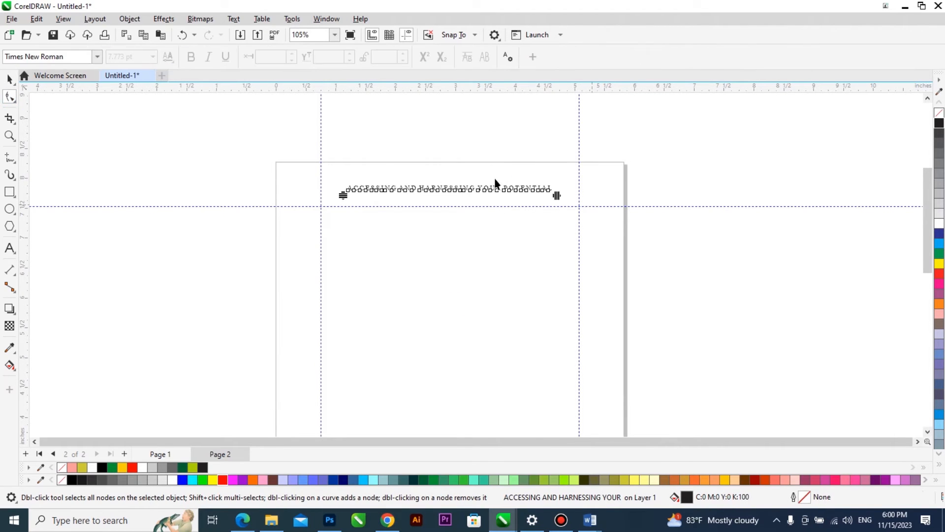
pyautogui.scroll(1, 468, 177)
pyautogui.doubleClick(367, 196)
pyautogui.click(397, 198)
pyautogui.click(485, 195)
pyautogui.click(525, 195)
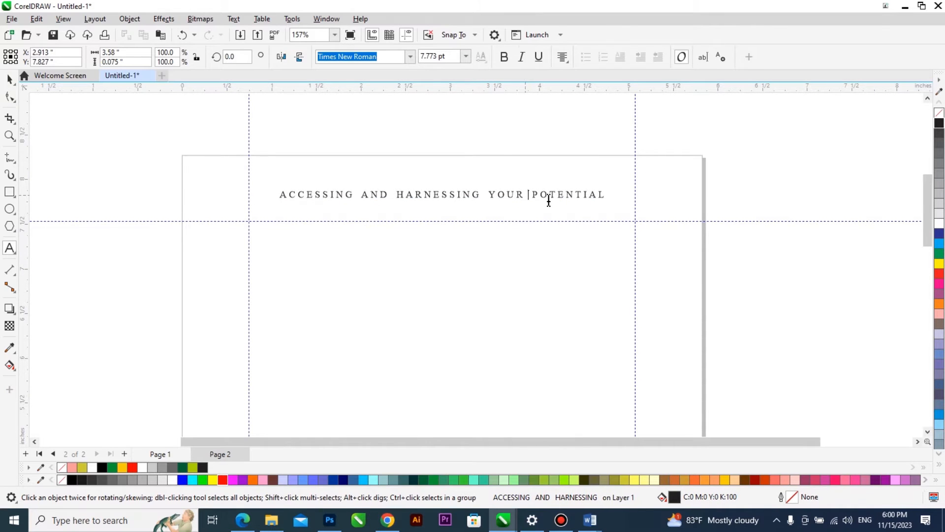
pyautogui.hotkey('ctrl', 'space')
# Set the header's font size to 7 pt and center it horizontally on the page again.
pyautogui.click(460, 58)
pyautogui.write('7')
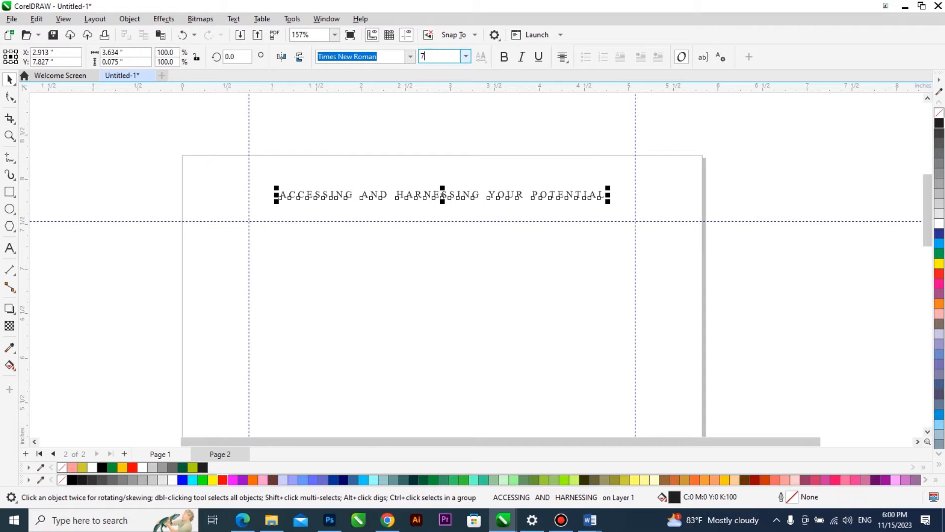
pyautogui.press('Return')
pyautogui.keyDown('shift'); pyautogui.click(492, 178); pyautogui.keyUp('shift')
pyautogui.keyDown('shift'); pyautogui.click(492, 178); pyautogui.keyUp('shift')
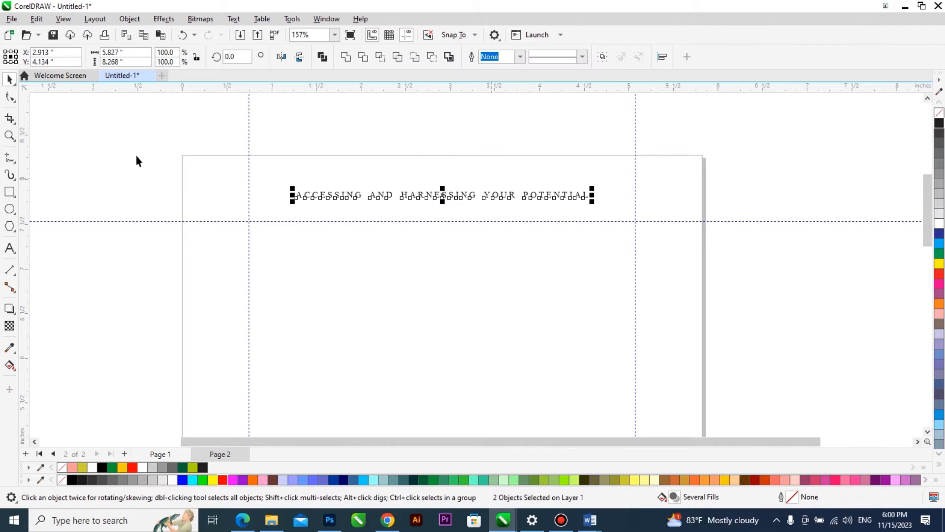
# Draw a straight horizontal line about 3.9 in long across the header text and center it horizontally on the page.
pyautogui.click(10, 158)
pyautogui.click(94, 194)
pyautogui.keyDown('ctrl'); pyautogui.click(442, 197); pyautogui.keyUp('ctrl')
pyautogui.press('space')
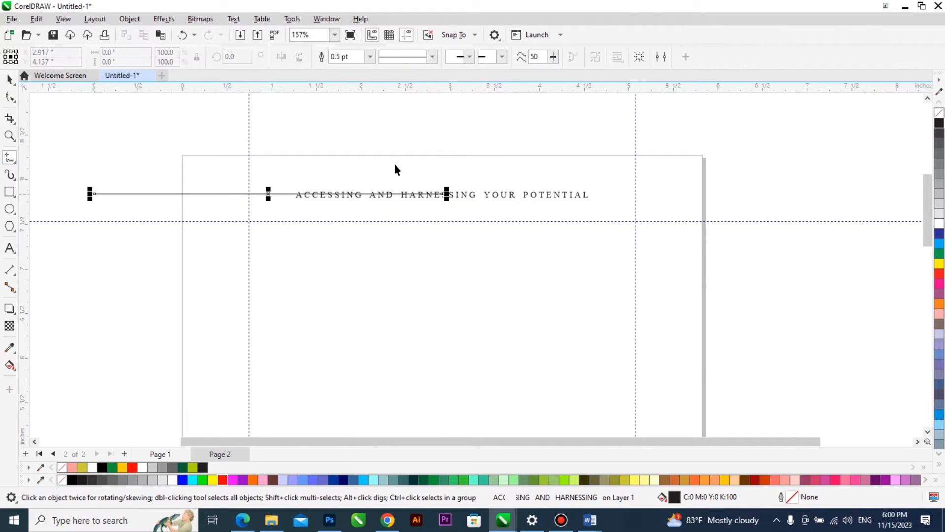
pyautogui.keyDown('shift'); pyautogui.click(395, 163); pyautogui.keyUp('shift')
pyautogui.press('c')
pyautogui.keyDown('shift'); pyautogui.click(394, 164); pyautogui.keyUp('shift')
# Position the line just beneath the header text and nudge the header and line down toward the upper margin guideline.
pyautogui.moveTo(410, 193); pyautogui.dragTo(411, 200)
pyautogui.click(411, 200)
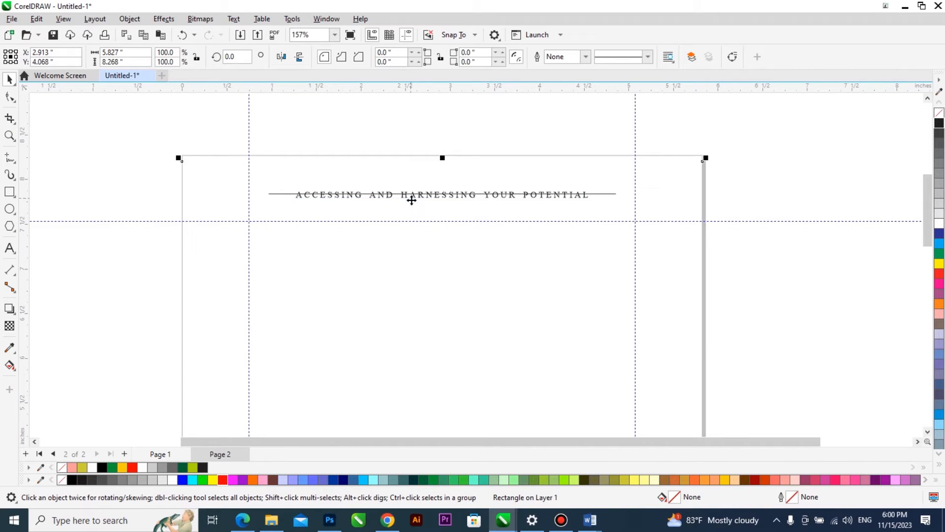
pyautogui.moveTo(612, 195); pyautogui.dragTo(576, 197)
pyautogui.moveTo(755, 148); pyautogui.dragTo(185, 220)
pyautogui.press('Down')
pyautogui.press('Down')
pyautogui.press('Down')
pyautogui.press('Down')
pyautogui.press('Down')
pyautogui.press('Down')
pyautogui.press('Down')
pyautogui.click(603, 210)
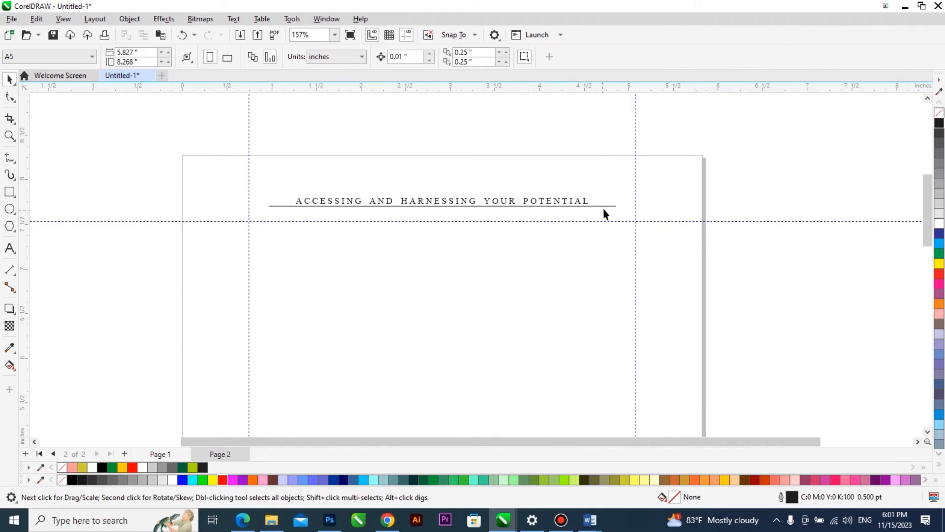
# Shorten the header's underline evenly from both ends to about 3.42 in.
pyautogui.click(606, 207)
pyautogui.moveTo(619, 206); pyautogui.dragTo(596, 217)
pyautogui.scroll(-5, 507, 155)
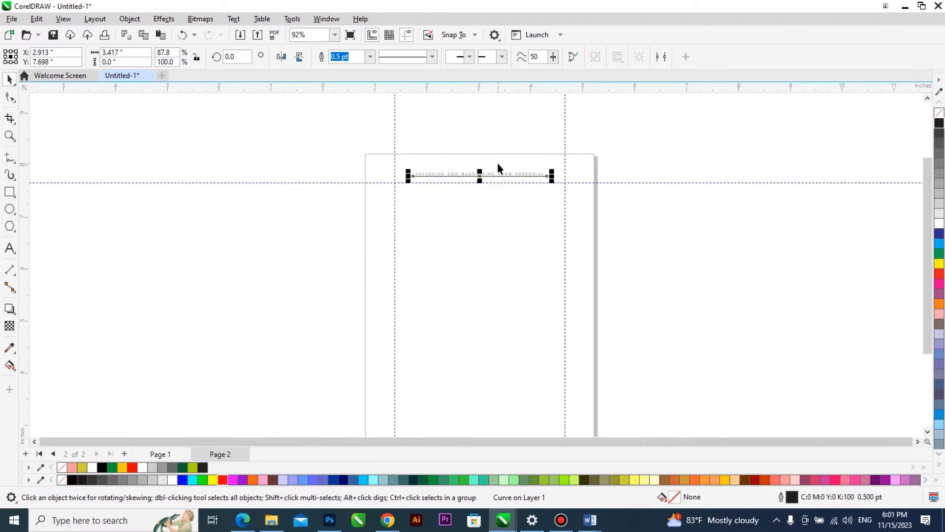
# Add the page number text "01" just below page 2 and set its size to 10 pt.
pyautogui.press('z')
pyautogui.moveTo(390, 383); pyautogui.dragTo(341, 389)
pyautogui.click(9, 248)
pyautogui.click(269, 349)
pyautogui.write('01')
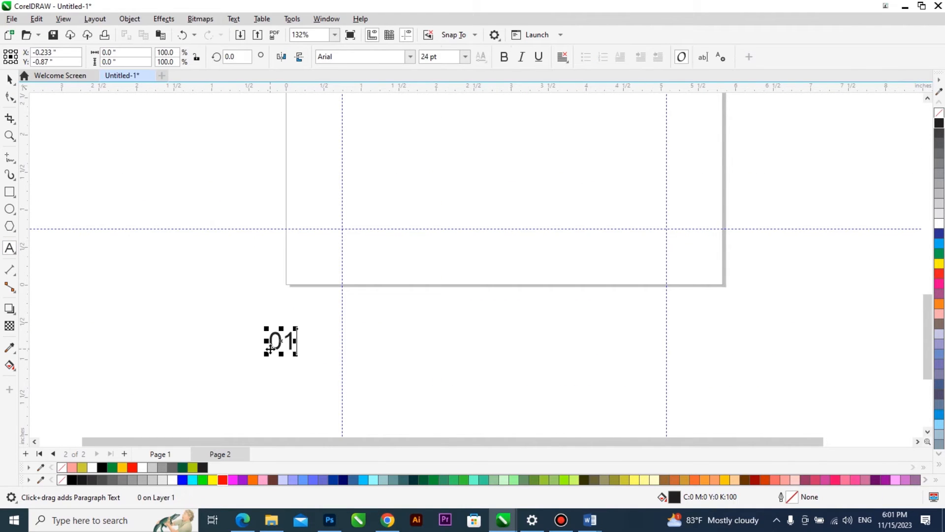
pyautogui.hotkey('ctrl', 'space')
pyautogui.click(422, 57)
pyautogui.write('1')
pyautogui.write('0')
pyautogui.press('Return')
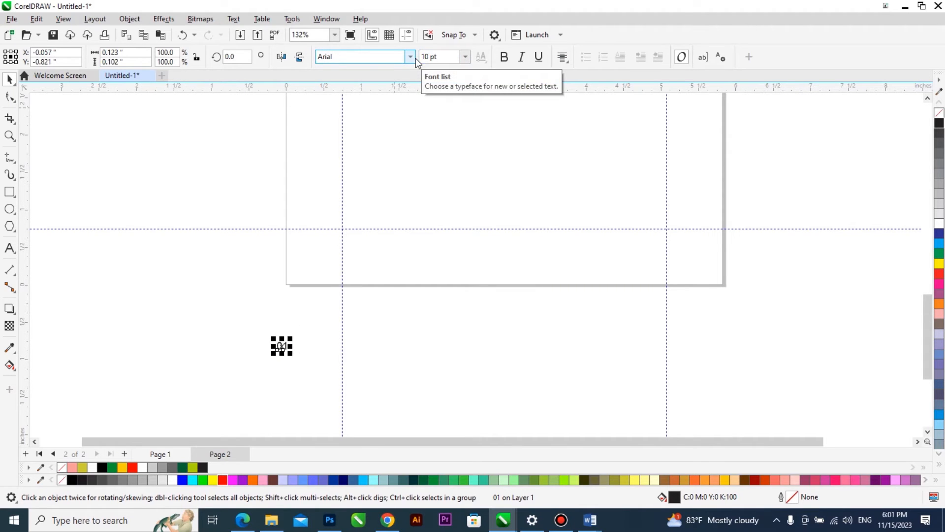
# Change the page number's font to Times New Roman and place it mid-page between the lower margin guideline and the page edge.
pyautogui.click(412, 59)
pyautogui.click(396, 100)
pyautogui.moveTo(282, 347); pyautogui.dragTo(508, 253)
# Draw a dash about 0.09 in long, place it just left of the "01" page number and set its outline to 1 pt.
pyautogui.scroll(2, 508, 252)
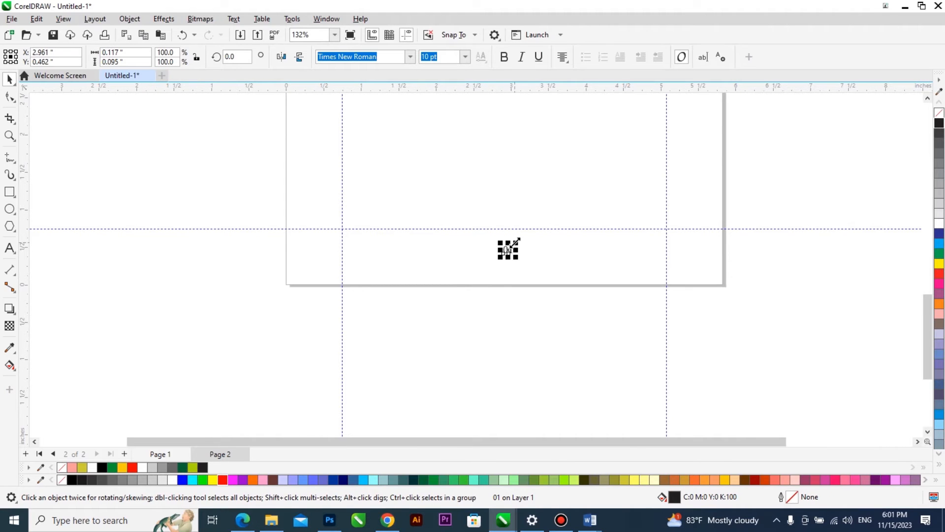
pyautogui.scroll(1, 511, 251)
pyautogui.click(10, 157)
pyautogui.click(349, 362)
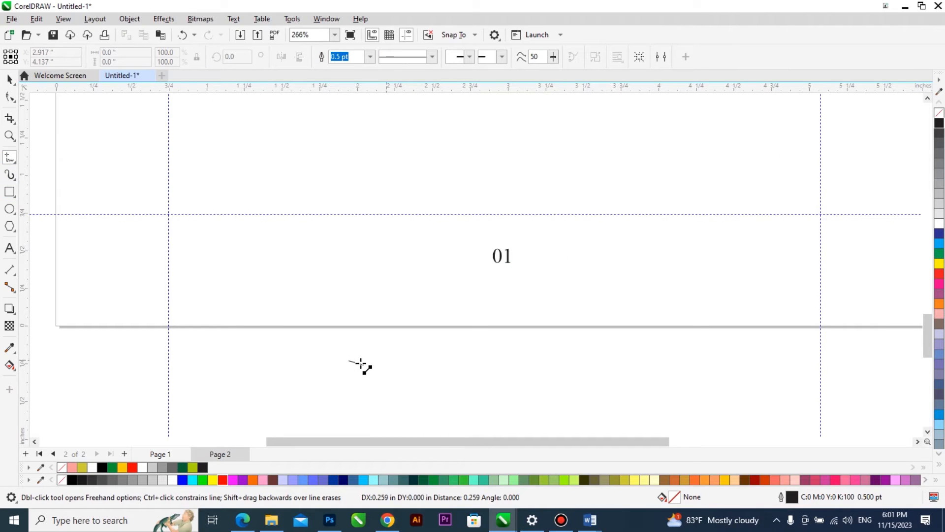
pyautogui.click(364, 362)
pyautogui.press('space')
pyautogui.moveTo(422, 297); pyautogui.dragTo(474, 258)
pyautogui.write('1')
pyautogui.press('Return')
# Align the dash vertically with the page number, copy it to the number's right side and select both dashes.
pyautogui.scroll(2, 497, 247)
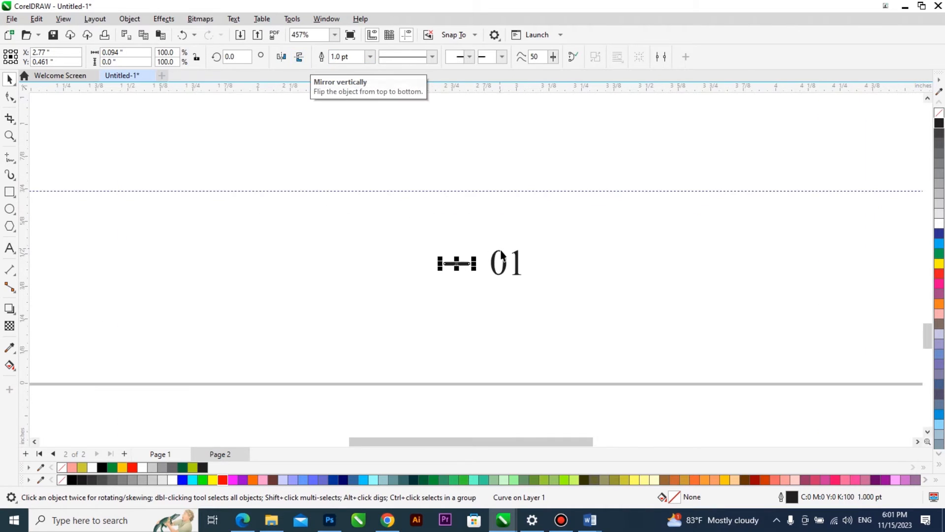
pyautogui.keyDown('shift'); pyautogui.click(501, 253); pyautogui.keyUp('shift')
pyautogui.press('e')
pyautogui.keyDown('shift'); pyautogui.click(501, 252); pyautogui.keyUp('shift')
pyautogui.moveTo(466, 269); pyautogui.dragTo(570, 262)
pyautogui.keyDown('shift'); pyautogui.click(459, 262); pyautogui.keyUp('shift')
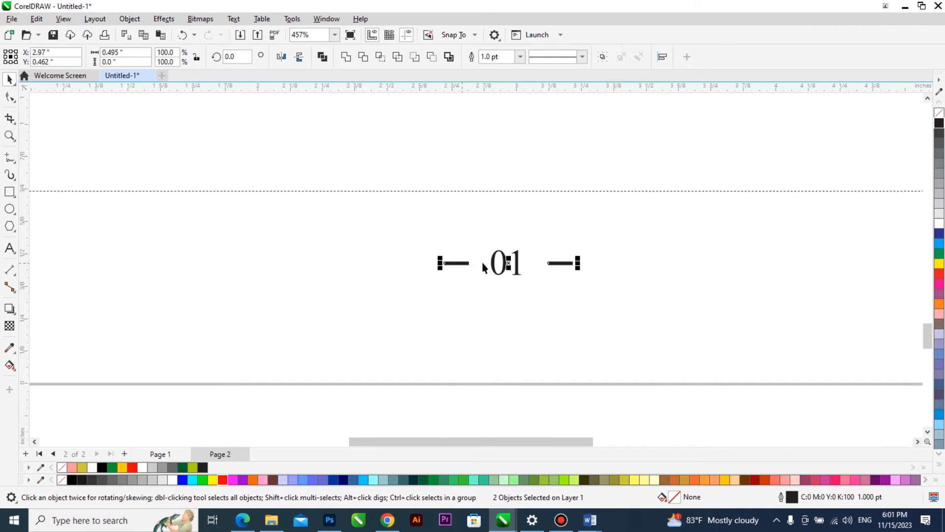
# Group the two dashes, centre them horizontally on the "01" page number and preview page 2 full screen.
pyautogui.hotkey('ctrl', 'g')
pyautogui.keyDown('shift'); pyautogui.click(518, 266); pyautogui.keyUp('shift')
pyautogui.press('c')
pyautogui.hotkey('shift', 'F4')
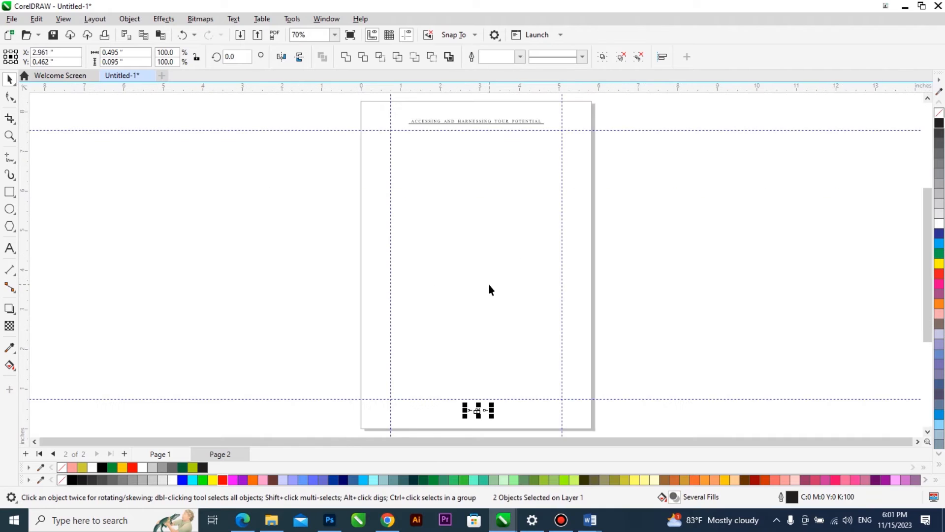
pyautogui.press('F9')
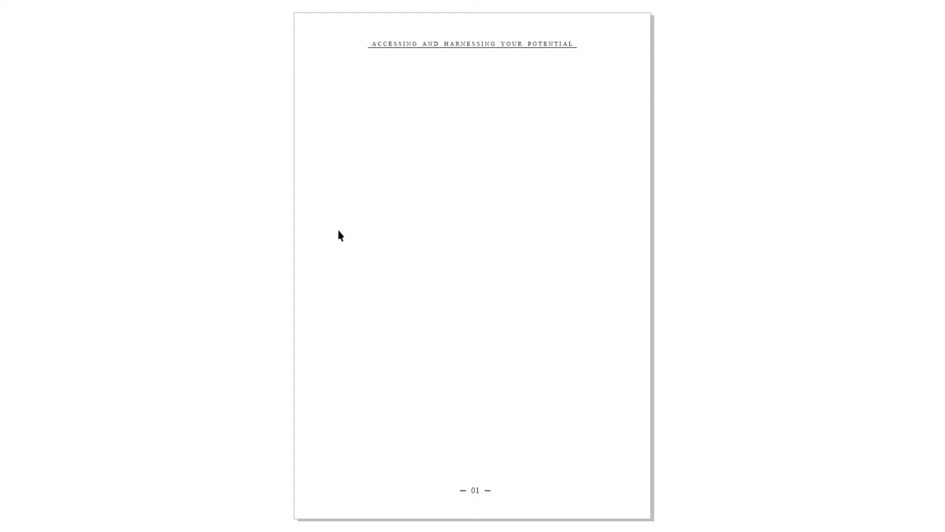
pyautogui.press('F9')
# Select the header and page number layout on page 2 and place a copy in the empty area beside the page.
pyautogui.scroll(-1, 293, 237)
pyautogui.moveTo(520, 131); pyautogui.dragTo(259, 397)
pyautogui.moveTo(412, 325); pyautogui.dragTo(686, 285)
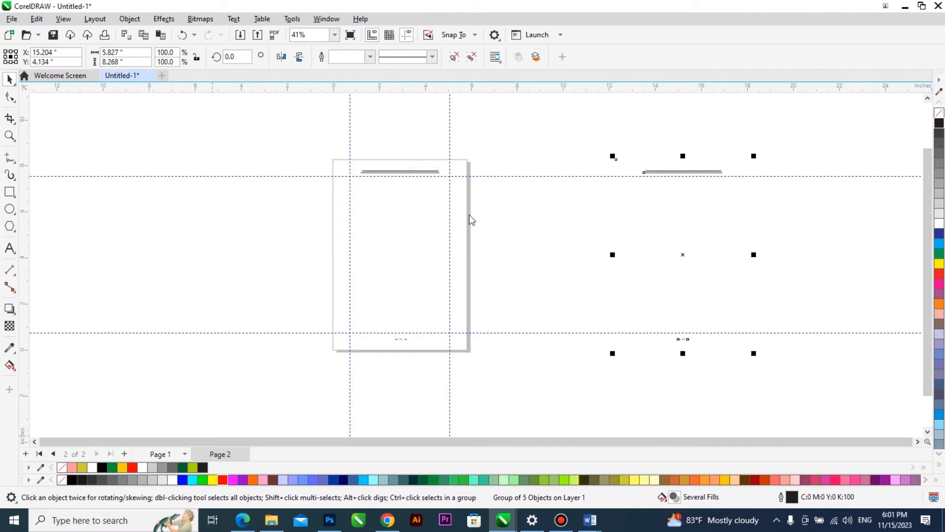
# Copy the complete front cover on page 1 to the empty area beside the back cover.
pyautogui.press('pageup')
pyautogui.moveTo(559, 131); pyautogui.dragTo(386, 358)
pyautogui.moveTo(503, 286); pyautogui.dragTo(208, 279)
pyautogui.moveTo(85, 129); pyautogui.dragTo(128, 374)
pyautogui.press('Delete')
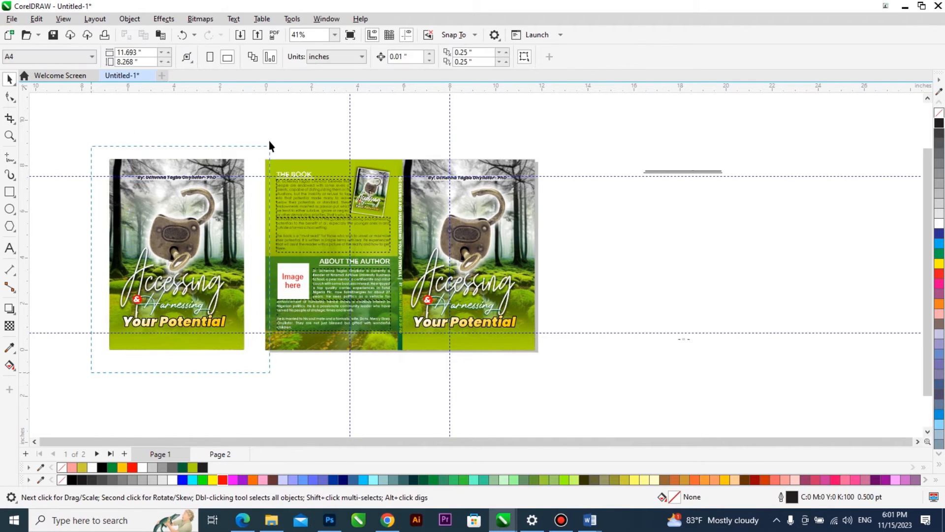
pyautogui.moveTo(269, 148); pyautogui.dragTo(267, 140)
# Centre the front cover copy on page 2 and scale it to about 4.3 by 6.08 inches, fitting between the vertical margin guidelines.
pyautogui.press('pagedown')
pyautogui.click(235, 196)
pyautogui.press('p')
pyautogui.moveTo(472, 158); pyautogui.dragTo(472, 194)
pyautogui.scroll(2, 430, 257)
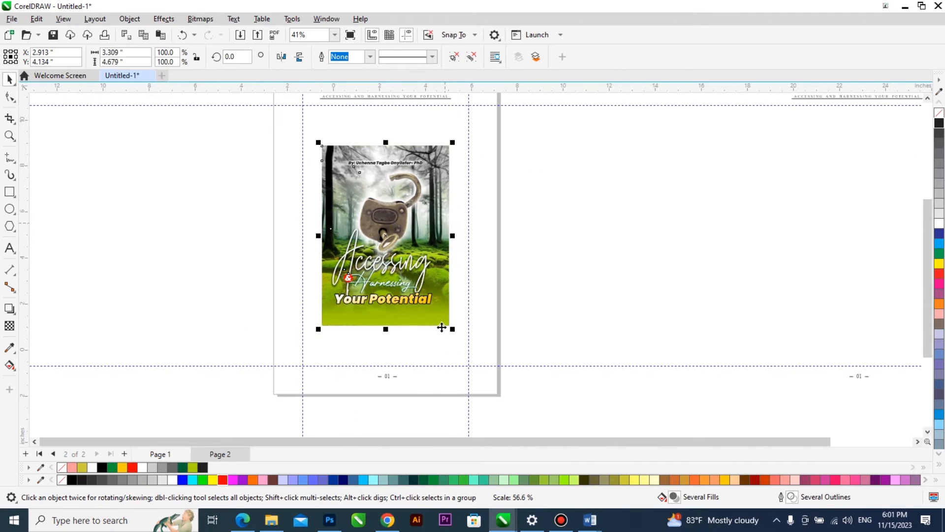
pyautogui.moveTo(450, 330); pyautogui.dragTo(472, 338)
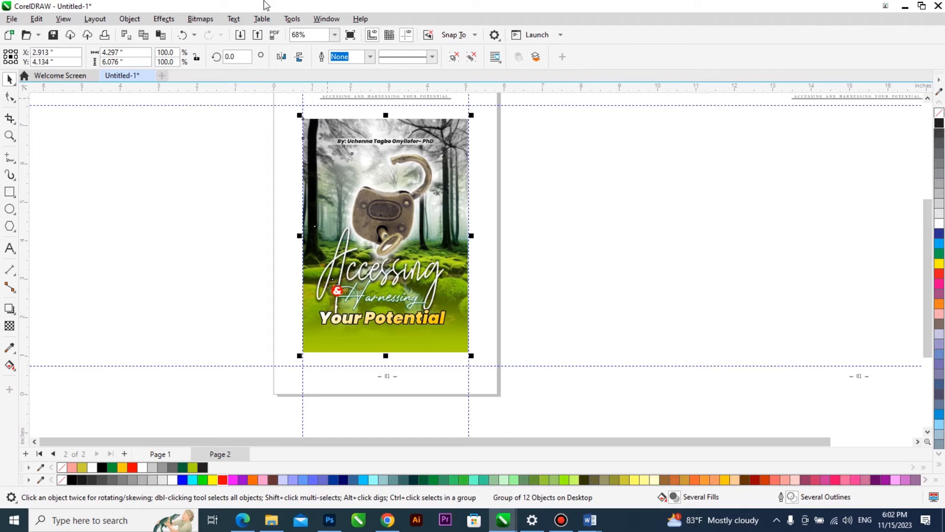
pyautogui.click(201, 19)
pyautogui.click(222, 32)
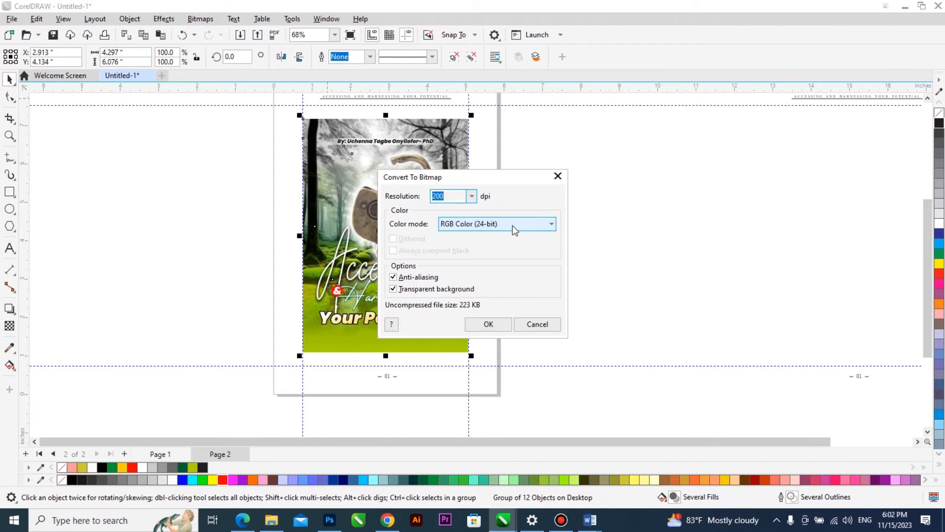
pyautogui.click(515, 224)
pyautogui.click(501, 271)
pyautogui.click(550, 323)
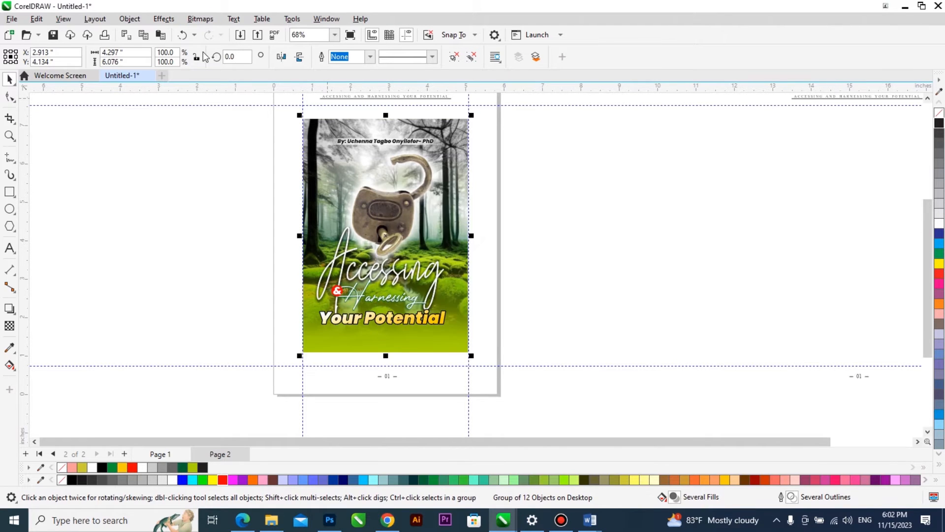
# Try to convert the cover copy to a 200 dpi Grayscale (8-bit) bitmap.
pyautogui.click(200, 19)
pyautogui.click(223, 31)
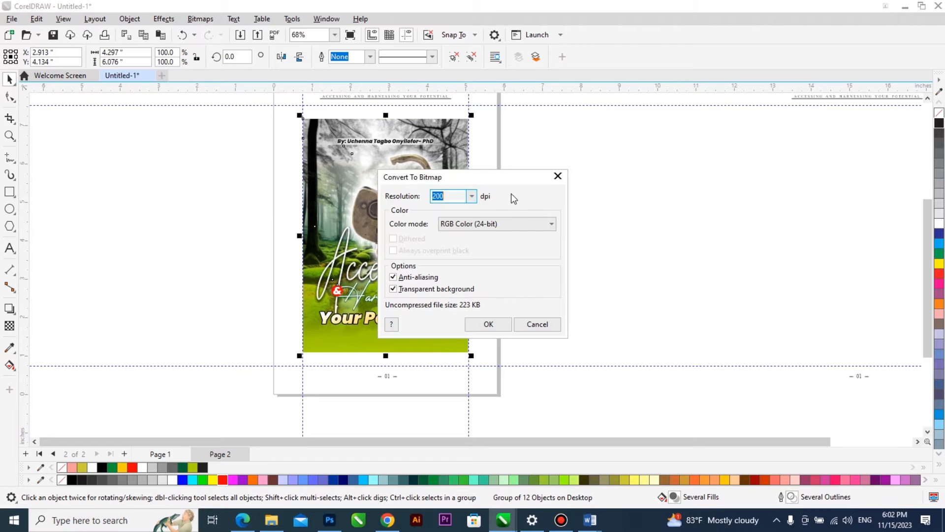
pyautogui.click(496, 226)
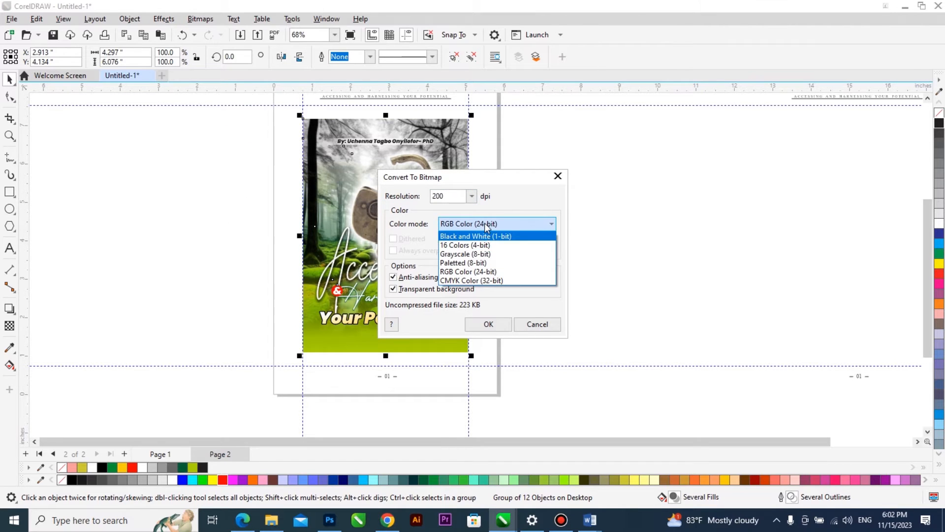
pyautogui.click(504, 254)
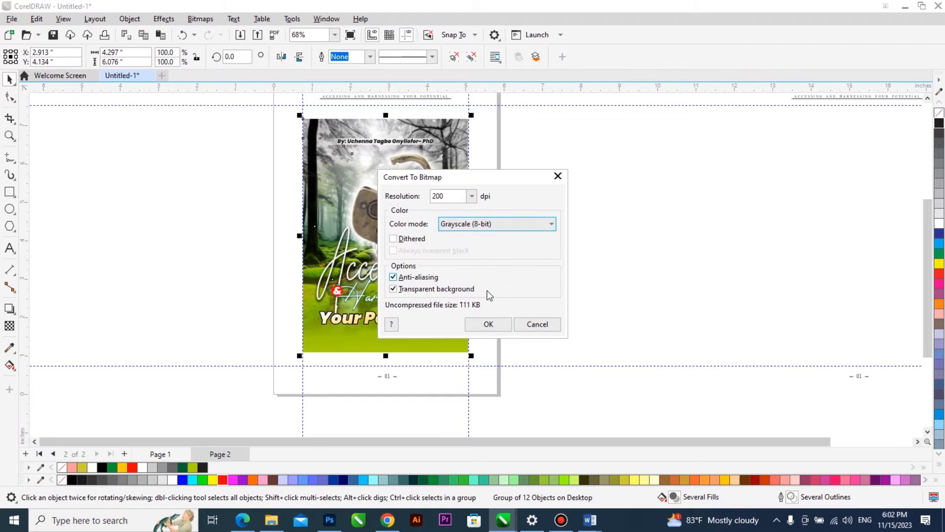
pyautogui.click(489, 324)
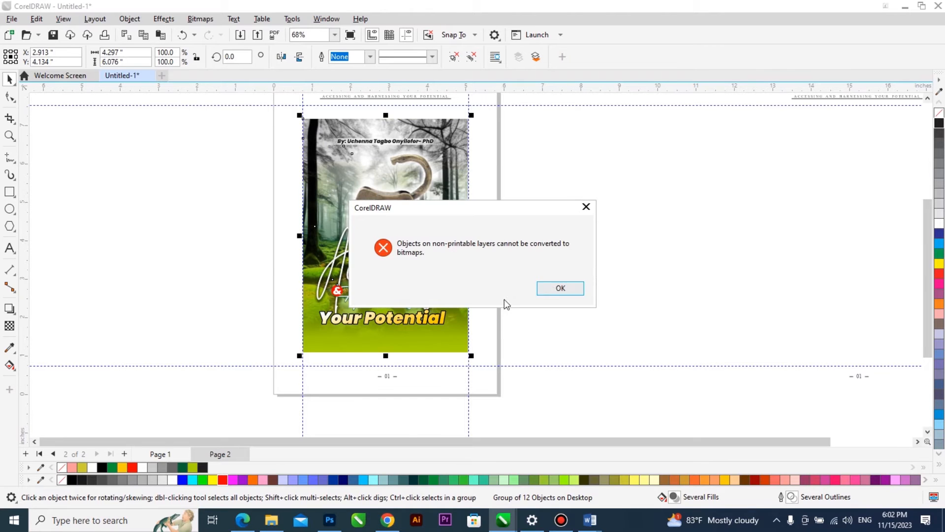
pyautogui.click(560, 289)
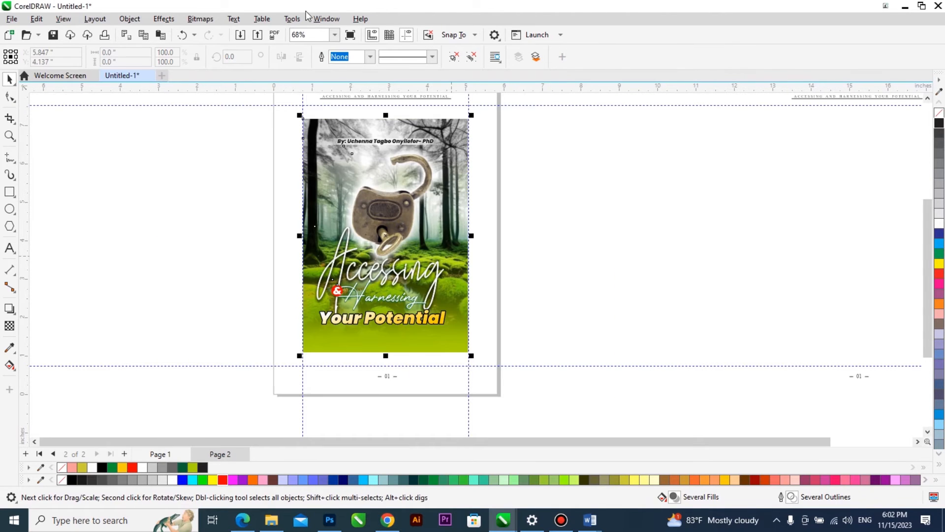
# Convert the cover copy on Layer 1 of page 2 to a 200 dpi Grayscale (8-bit) bitmap with anti-aliasing and transparent background.
pyautogui.click(201, 19)
pyautogui.click(217, 31)
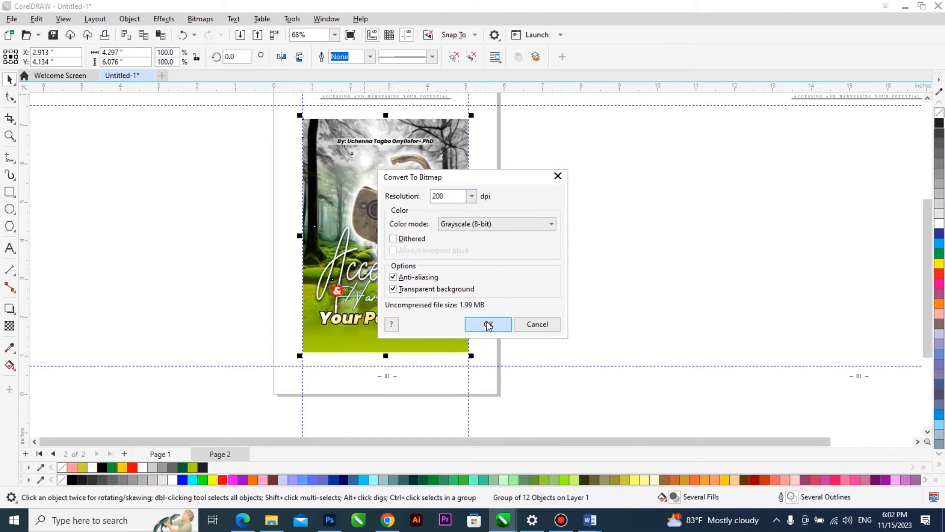
pyautogui.click(489, 324)
pyautogui.press('z')
pyautogui.moveTo(481, 139); pyautogui.dragTo(301, 363)
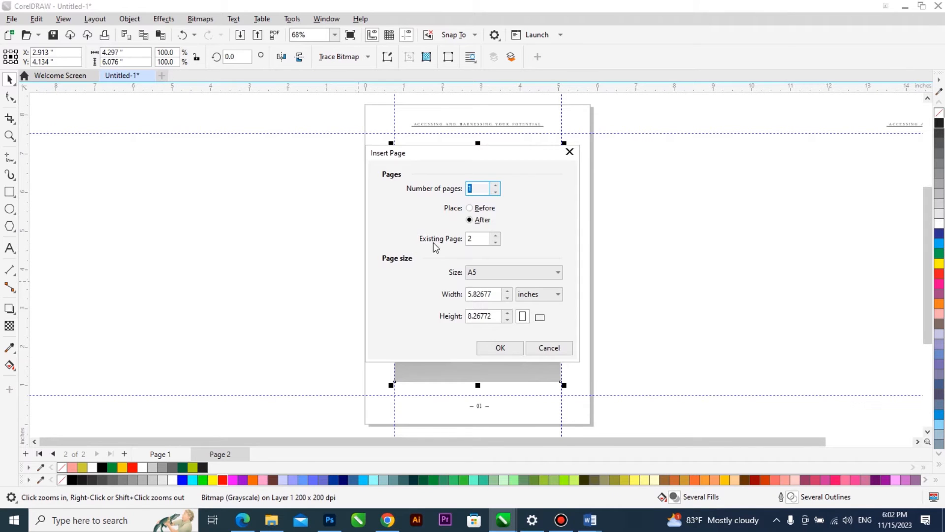
# Add page 3 after page 2 and copy the "DEDICATED" heading from the ACCESSING AND HARNESSING manuscript in Word.
pyautogui.press('Return')
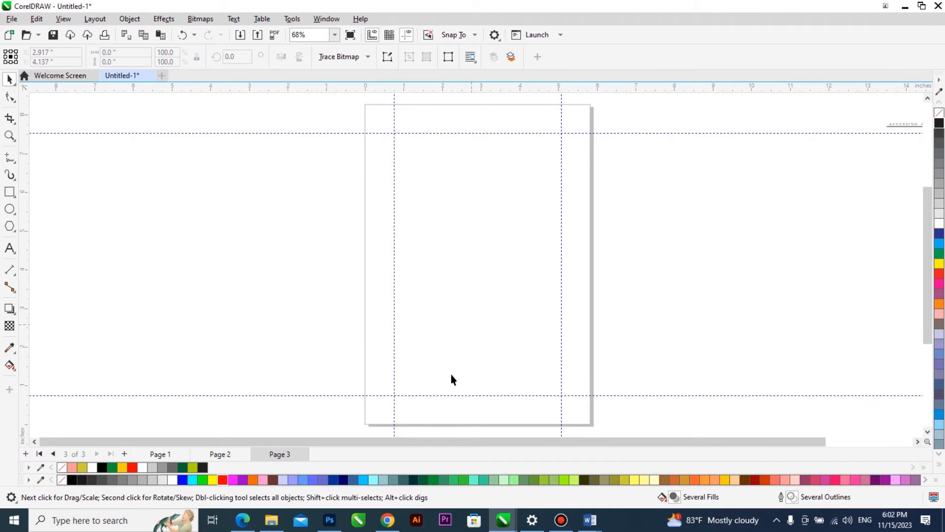
pyautogui.moveTo(593, 522)
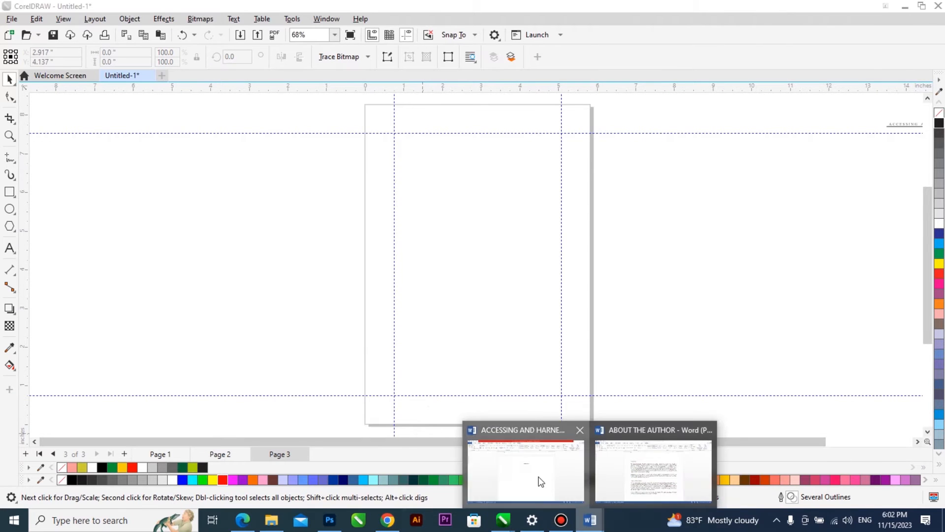
pyautogui.click(540, 480)
pyautogui.rightClick(494, 196)
pyautogui.click(513, 213)
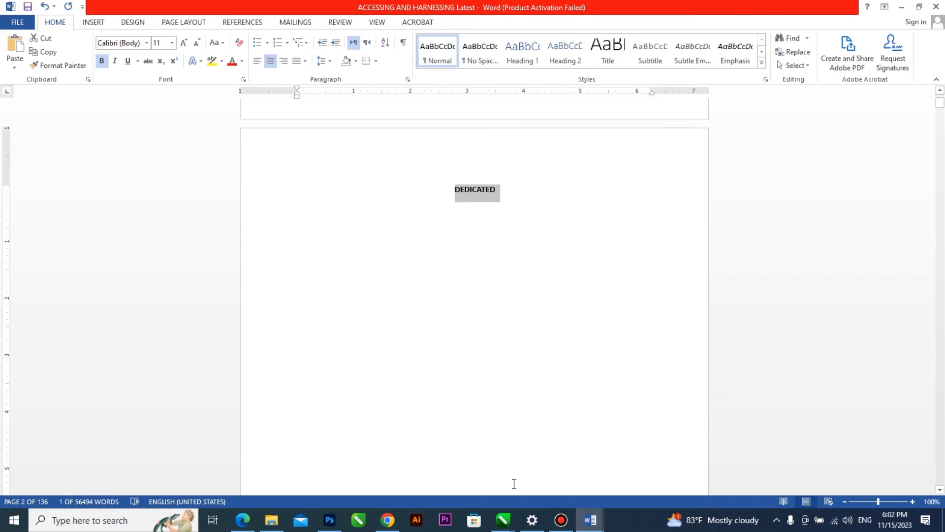
# Back in CorelDRAW, paste the "DEDICATED" heading as text in the empty area beside page 3.
pyautogui.moveTo(503, 519)
pyautogui.click(689, 458)
pyautogui.click(9, 249)
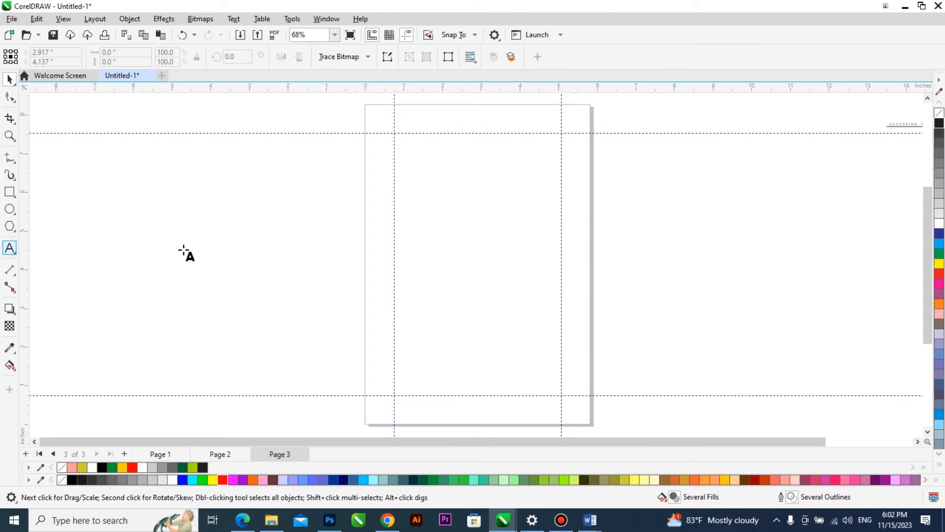
pyautogui.click(187, 244)
pyautogui.hotkey('ctrl', 'v')
pyautogui.click(465, 346)
pyautogui.hotkey('ctrl', 'space')
pyautogui.moveTo(196, 248); pyautogui.dragTo(309, 237)
# Add a horizontal guideline across the upper part of page 3 and place the "DEDICATED" heading just above it, near mid-page.
pyautogui.moveTo(495, 218); pyautogui.dragTo(496, 216)
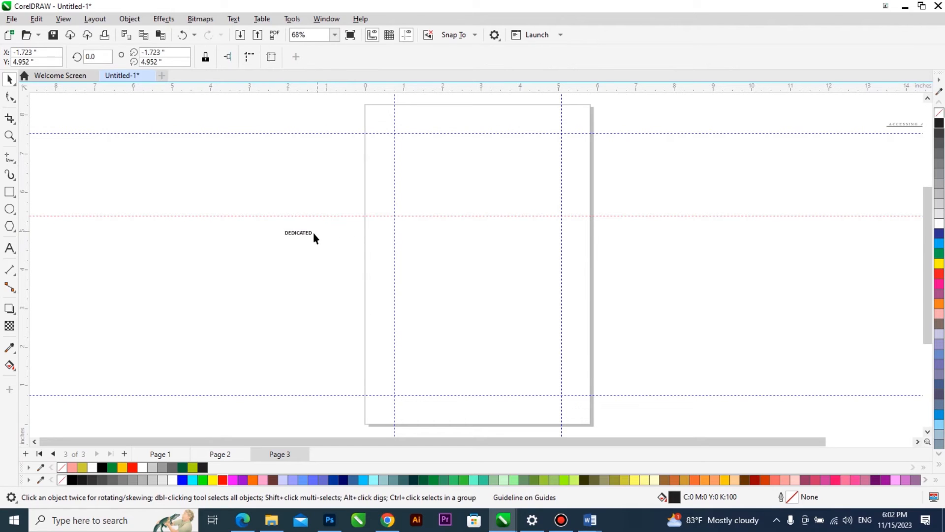
pyautogui.moveTo(306, 235); pyautogui.dragTo(483, 210)
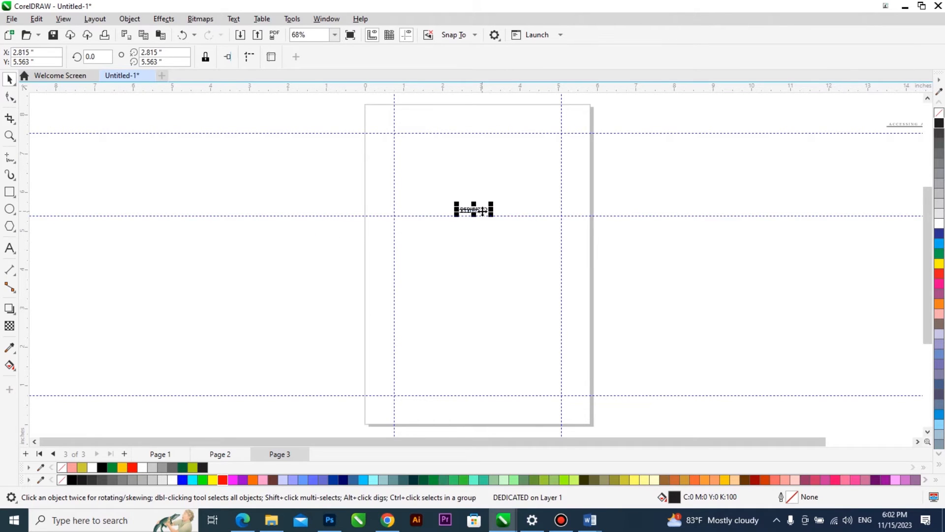
pyautogui.scroll(4, 481, 216)
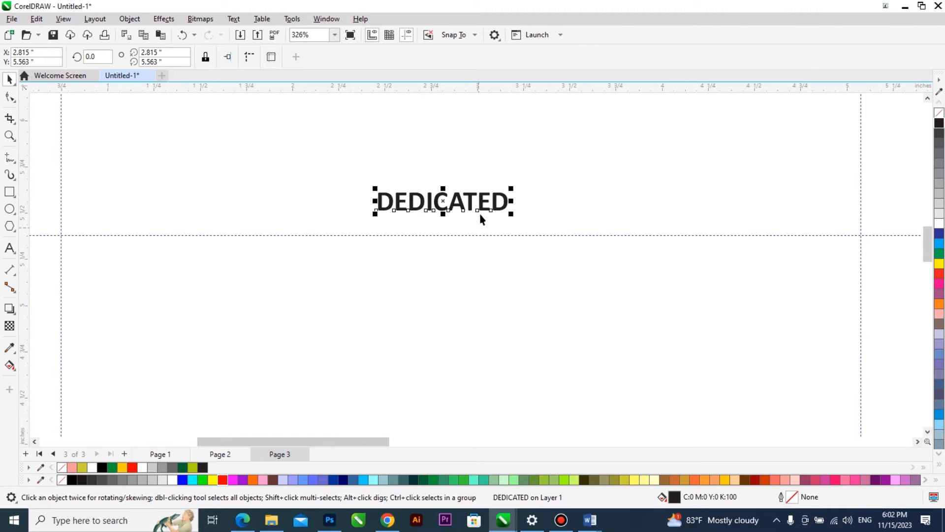
pyautogui.scroll(-5, 581, 195)
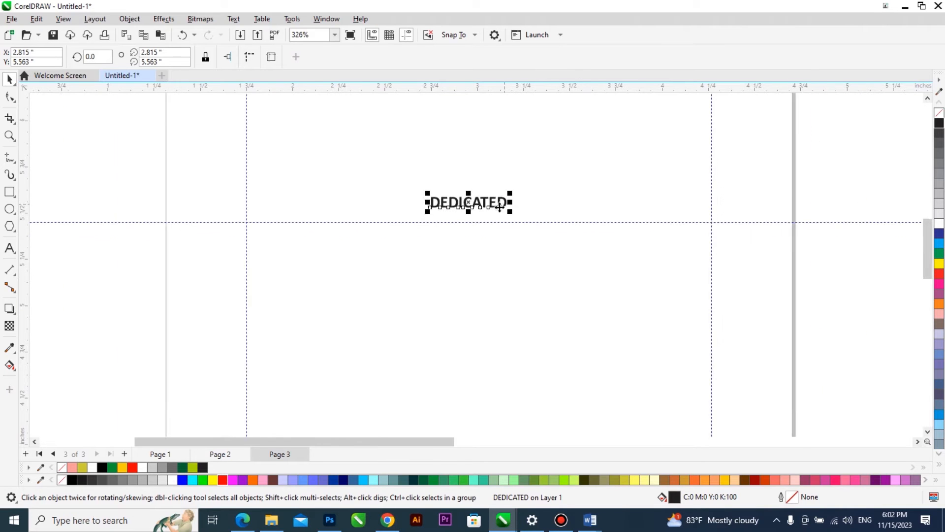
# Place the header and page number layout from beside the page onto page 3, centred on the page.
pyautogui.click(722, 220)
pyautogui.click(722, 214)
pyautogui.press('p')
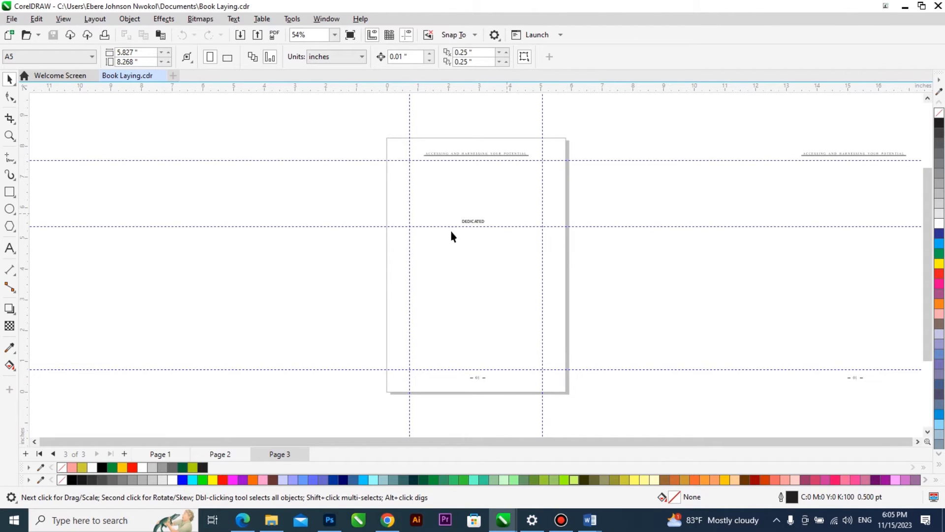
# Enlarge the "DEDICATED" heading on page 3 to about 16.25 pt, scaling it from its centre.
pyautogui.scroll(4, 421, 196)
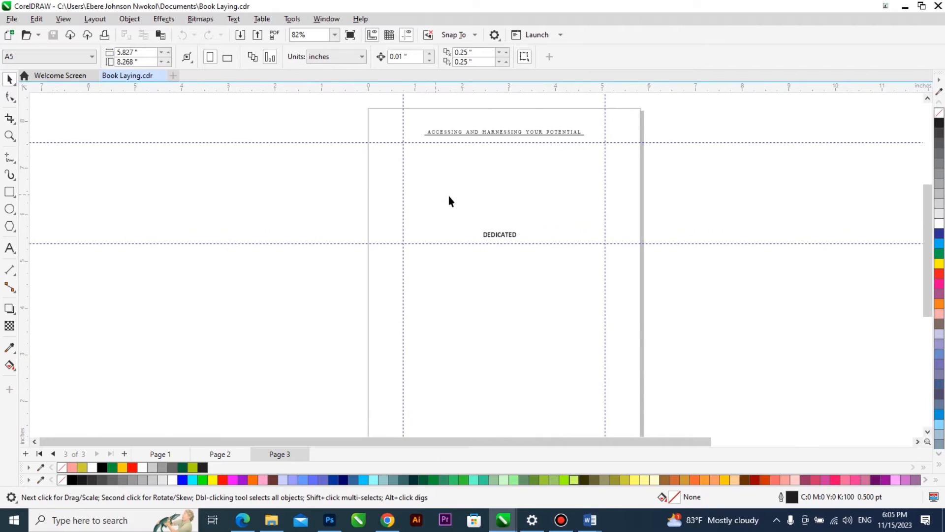
pyautogui.click(493, 236)
pyautogui.moveTo(689, 203); pyautogui.dragTo(415, 260)
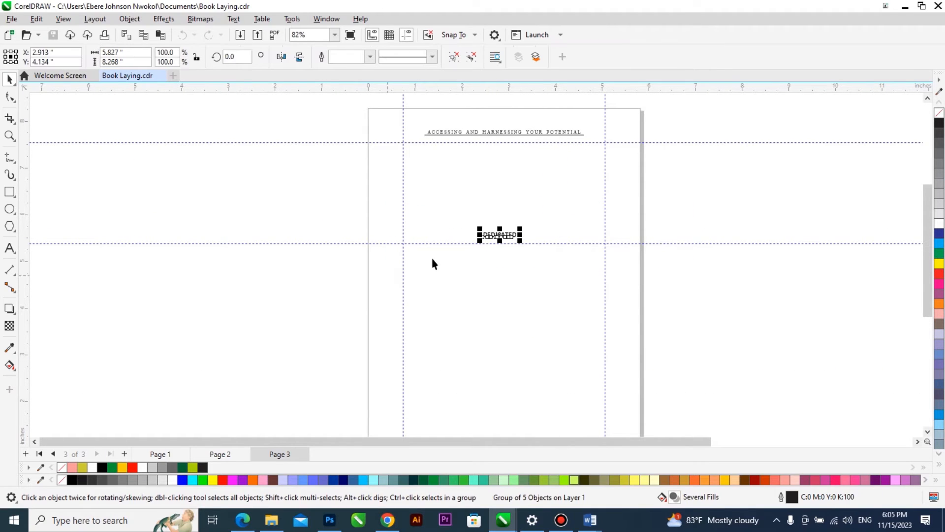
pyautogui.click(467, 281)
pyautogui.scroll(-2, 348, 281)
pyautogui.moveTo(607, 235); pyautogui.dragTo(363, 277)
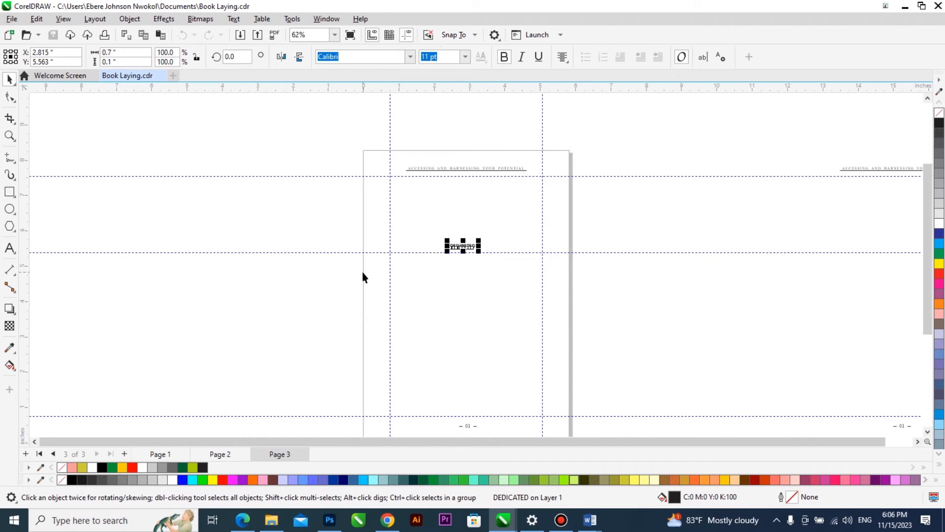
pyautogui.hotkey('ctrl', 'v')
pyautogui.scroll(2, 474, 232)
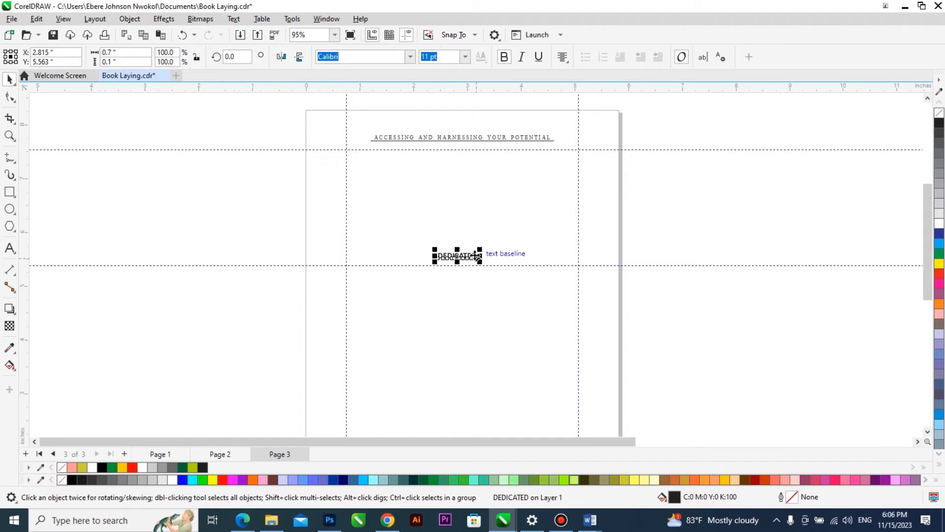
pyautogui.moveTo(482, 263); pyautogui.dragTo(489, 270)
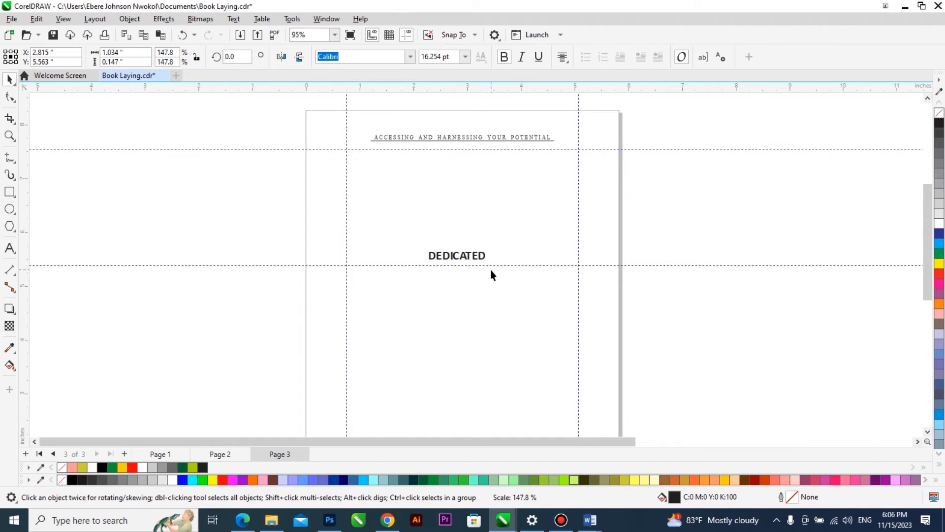
# Change the font of the "DEDICATED" heading to Book Antiqua.
pyautogui.click(413, 60)
pyautogui.write('book an')
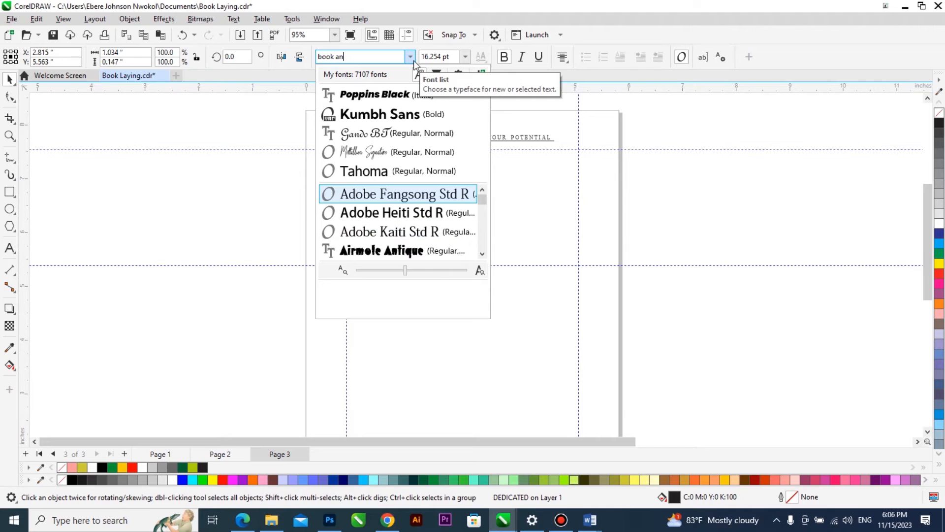
pyautogui.click(380, 58)
pyautogui.click(380, 56)
pyautogui.press('BackSpace')
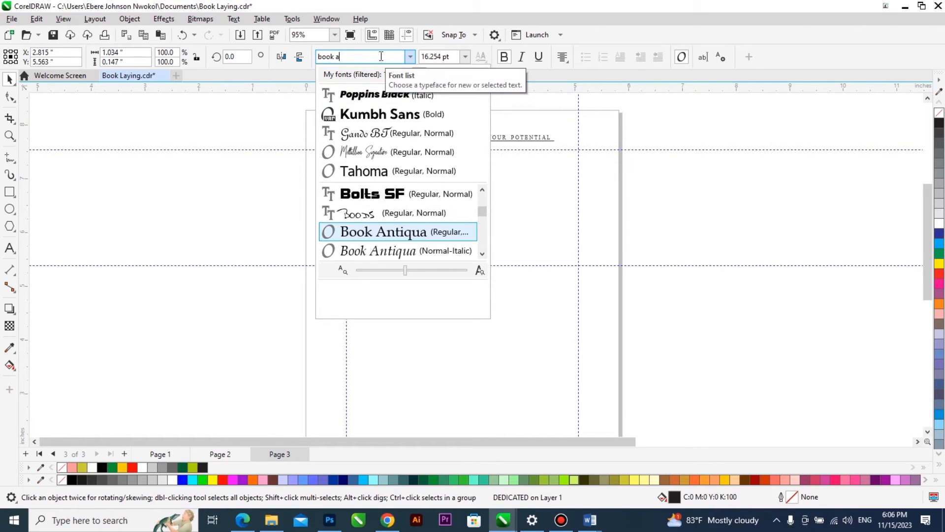
pyautogui.click(381, 57)
pyautogui.press('Return')
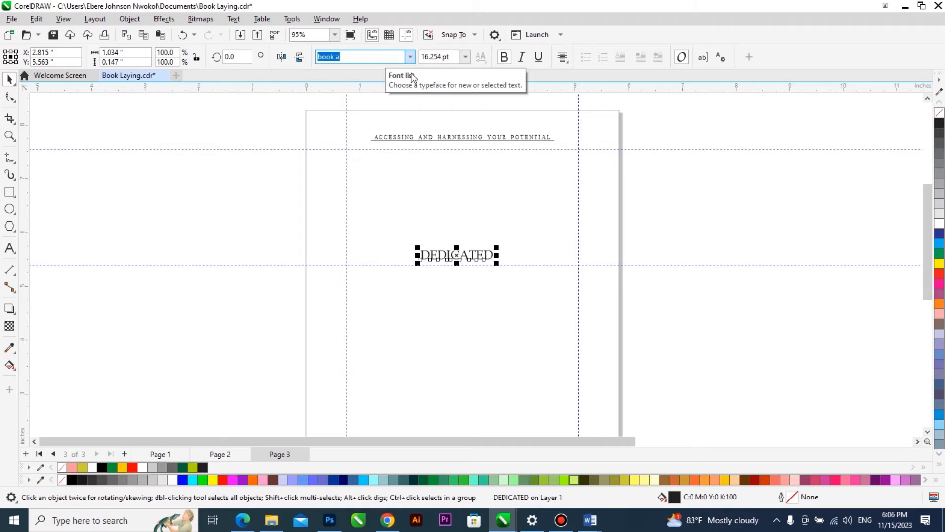
# Change the heading's case so that it reads "Dedicated" with only the first letter capitalised.
pyautogui.doubleClick(489, 259)
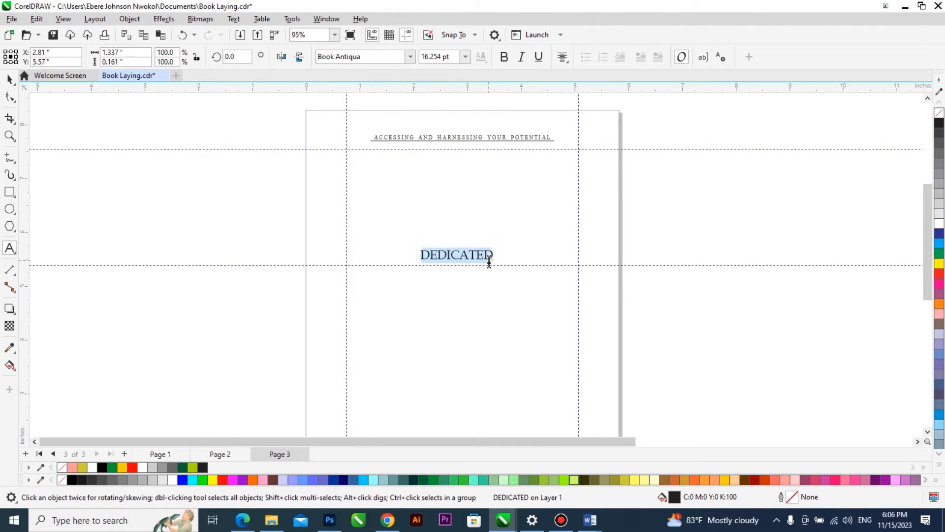
pyautogui.hotkey('shift', 'F3')
pyautogui.click(445, 259)
pyautogui.click(459, 295)
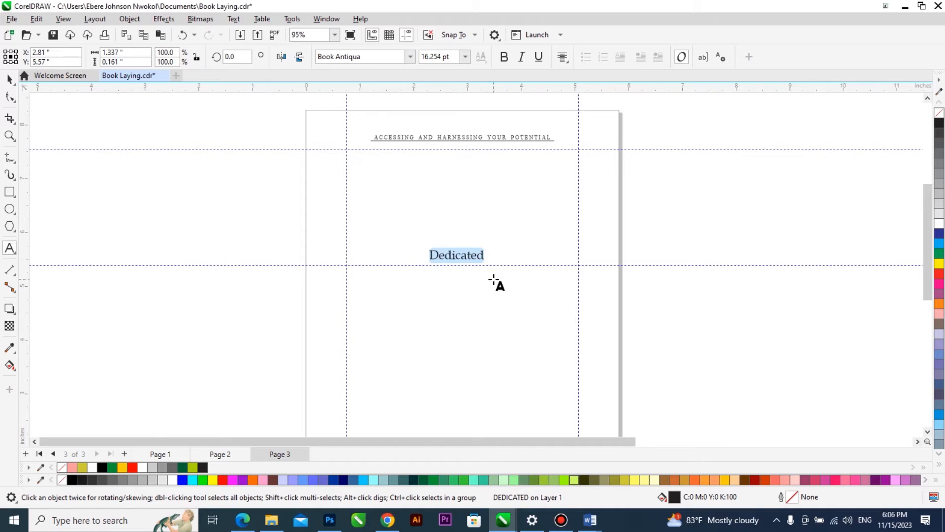
pyautogui.hotkey('ctrl', 'space')
# Change the case of the "Dedicated" heading on page 3 back to all uppercase letters.
pyautogui.scroll(3, 487, 269)
pyautogui.doubleClick(481, 254)
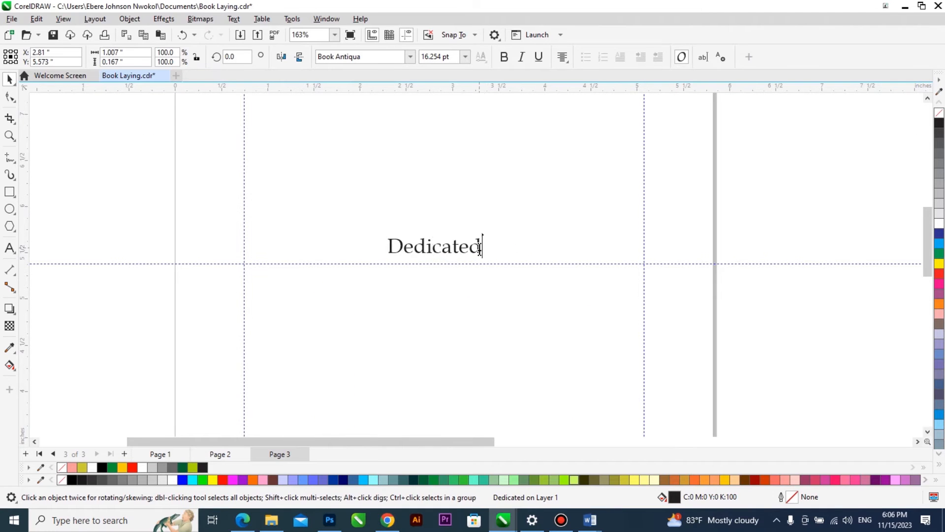
pyautogui.hotkey('shift', 'F3')
pyautogui.click(458, 294)
pyautogui.hotkey('ctrl', 'space')
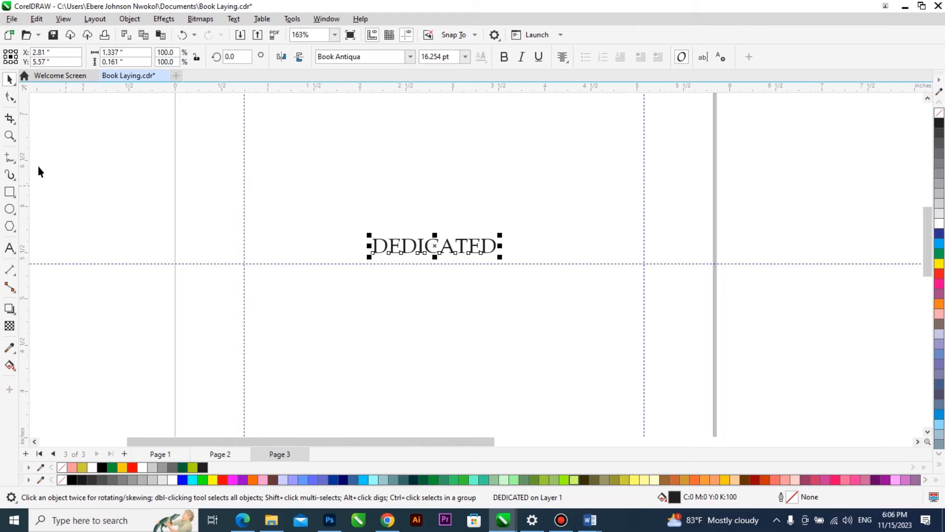
# Draw a closed, straight-sided tick-shaped swoosh under the "DEDICATED" heading, about 1.75 in wide and 0.363 in high.
pyautogui.click(10, 161)
pyautogui.scroll(1, 345, 266)
pyautogui.click(365, 248)
pyautogui.click(518, 263)
pyautogui.click(520, 263)
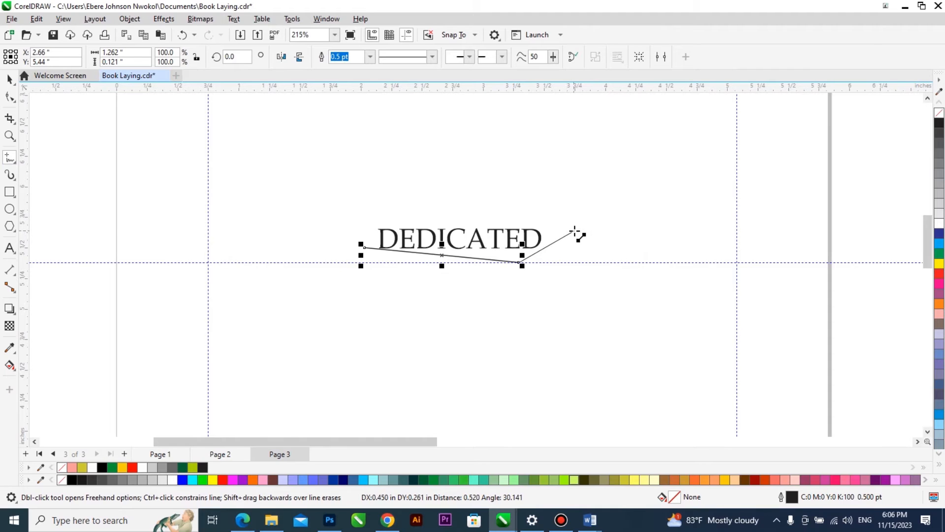
pyautogui.click(580, 228)
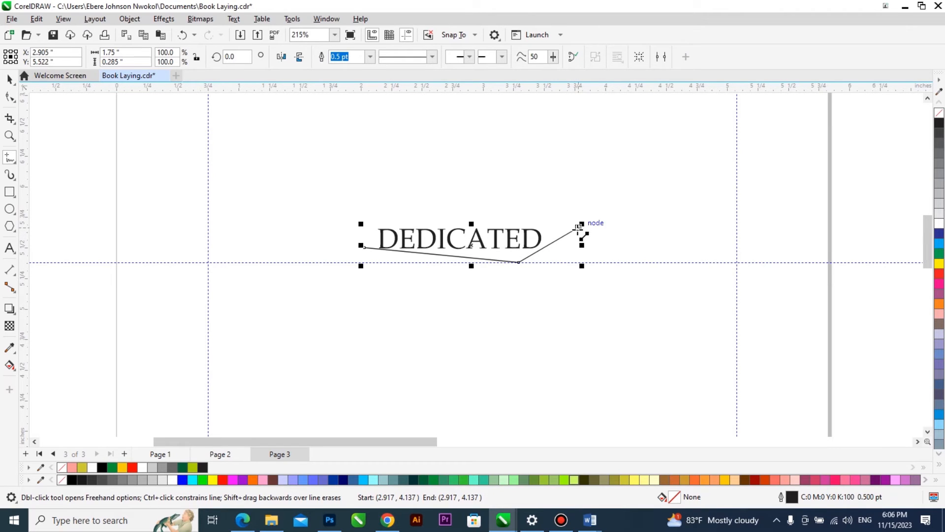
pyautogui.click(519, 272)
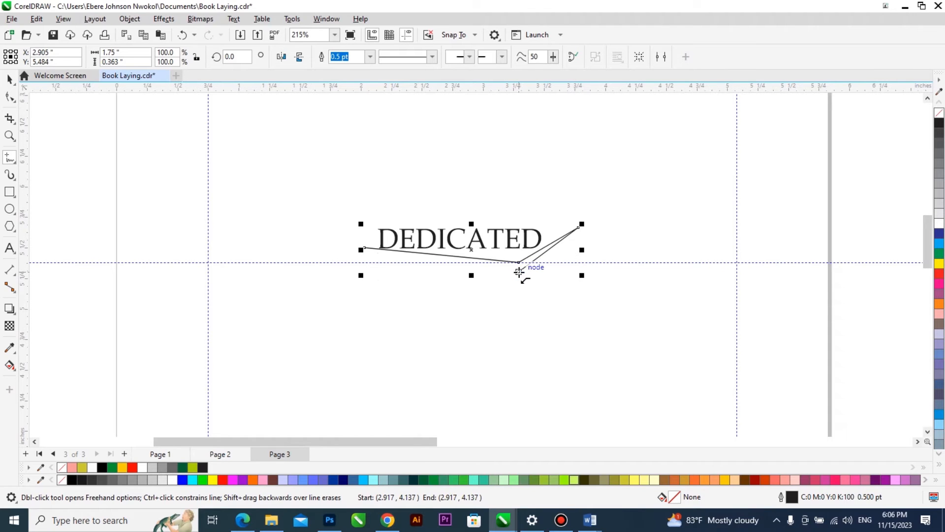
pyautogui.click(364, 248)
pyautogui.press('space')
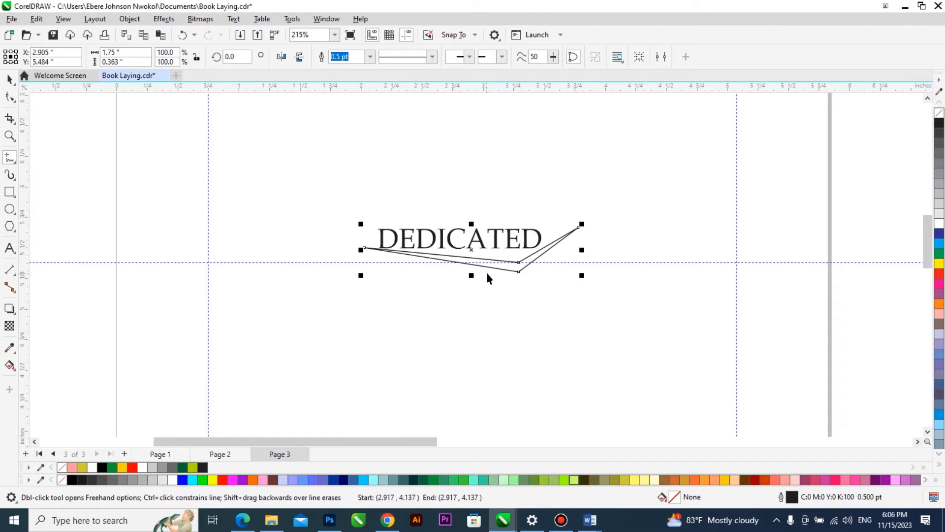
# Reshape the swoosh by its nodes, pulling in its raised tip and lower corner, to about 1.616 by 0.23 in.
pyautogui.scroll(2, 441, 266)
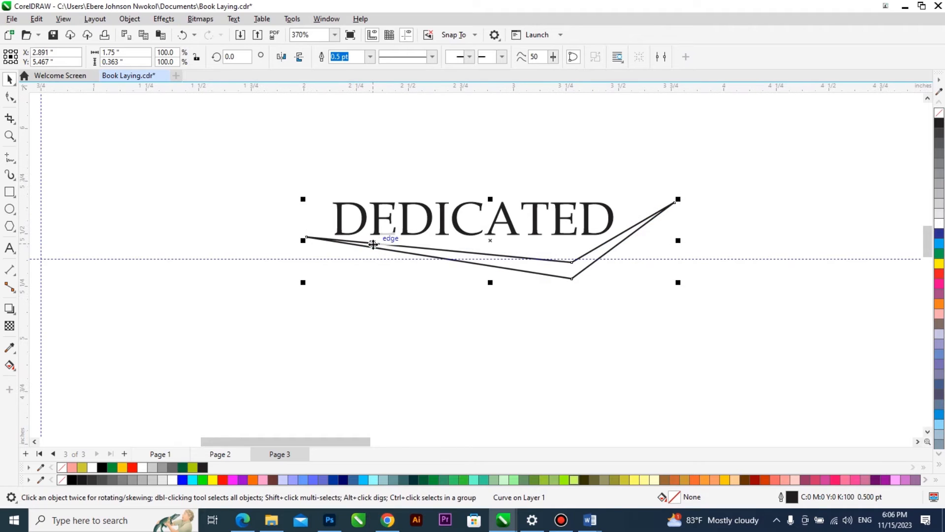
pyautogui.press('F10')
pyautogui.moveTo(673, 204); pyautogui.dragTo(632, 234)
pyautogui.moveTo(573, 279); pyautogui.dragTo(574, 270)
pyautogui.moveTo(632, 234); pyautogui.dragTo(646, 223)
pyautogui.press('space')
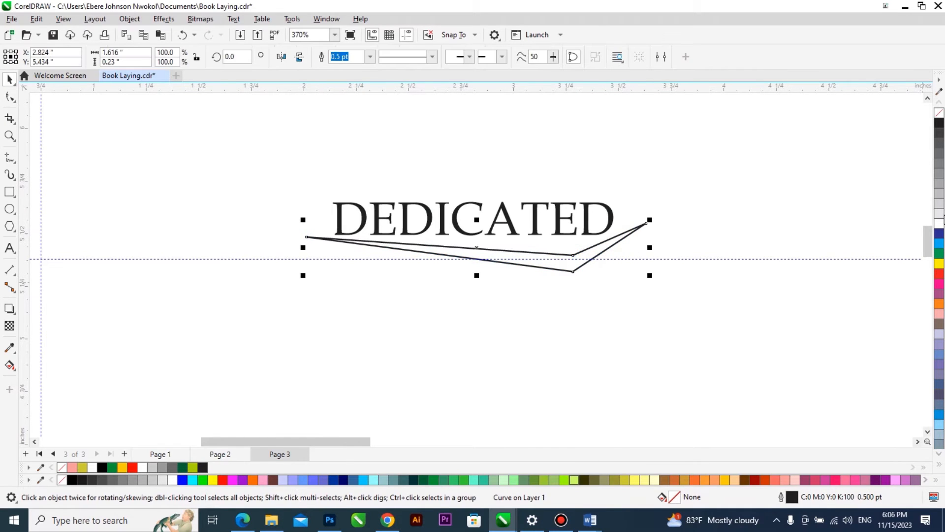
# Fill the swoosh with 10% black and remove its outline.
pyautogui.click(939, 213)
pyautogui.rightClick(939, 113)
pyautogui.scroll(-1, 380, 276)
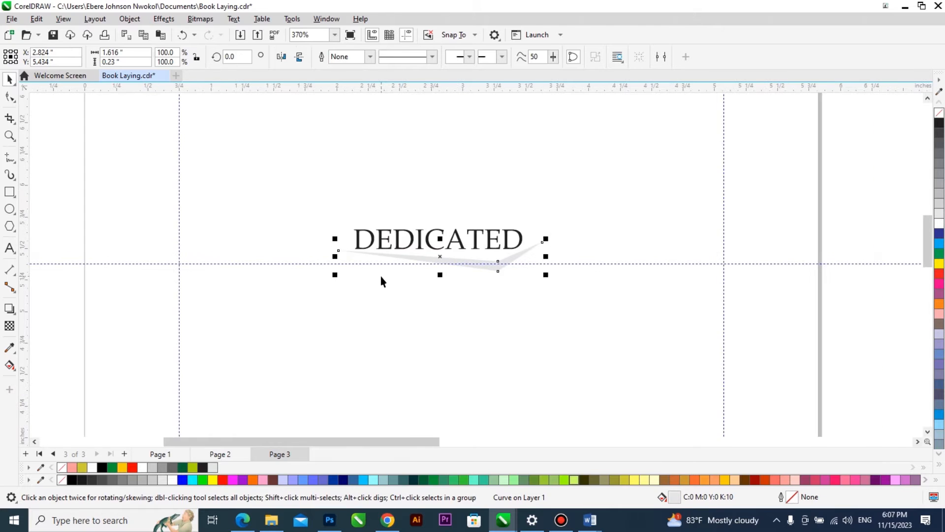
pyautogui.scroll(-2, 382, 281)
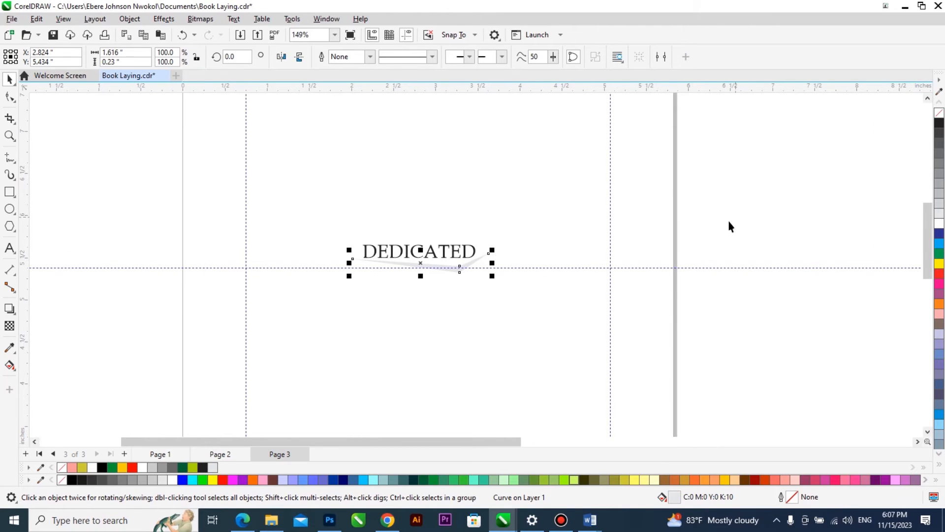
# Enlarge the heading and swoosh together to about 117.8% and move them up slightly above the guideline.
pyautogui.hotkey('ctrl', 'a')
pyautogui.moveTo(491, 277); pyautogui.dragTo(505, 287)
pyautogui.moveTo(475, 252); pyautogui.dragTo(475, 247)
pyautogui.keyDown('shift'); pyautogui.click(474, 246); pyautogui.keyUp('shift')
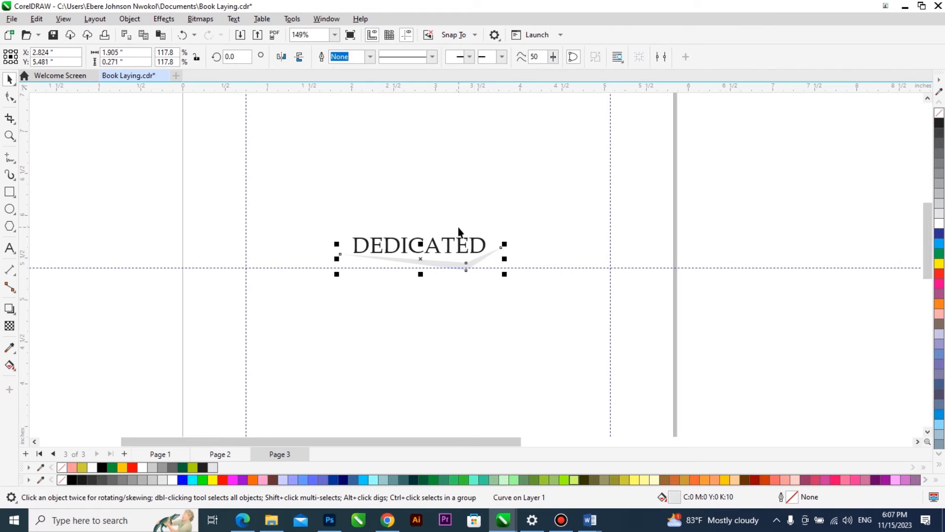
# Flip the grey swoosh vertically and move it down clear of the heading.
pyautogui.click(301, 58)
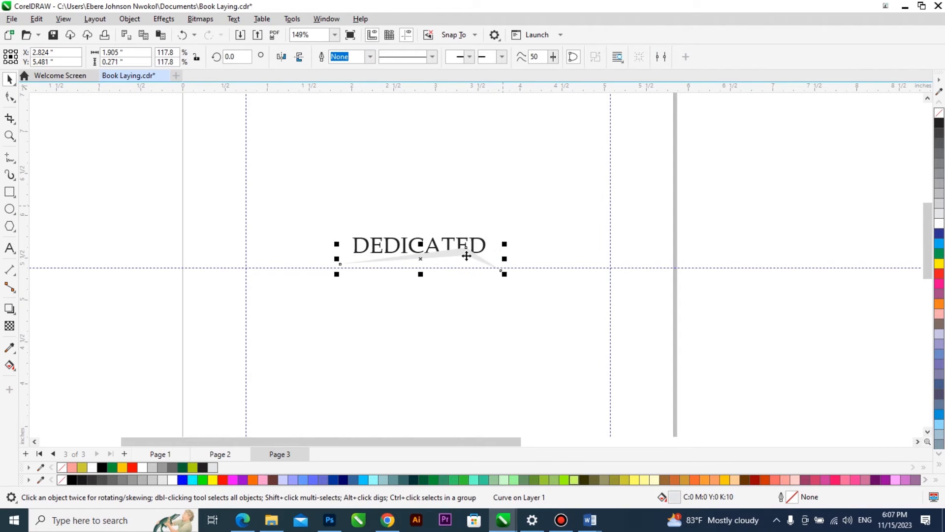
pyautogui.scroll(2, 466, 255)
pyautogui.moveTo(471, 244)
pyautogui.mouseDown()
pyautogui.moveTo(472, 259)
pyautogui.moveTo(478, 251)
pyautogui.mouseUp()
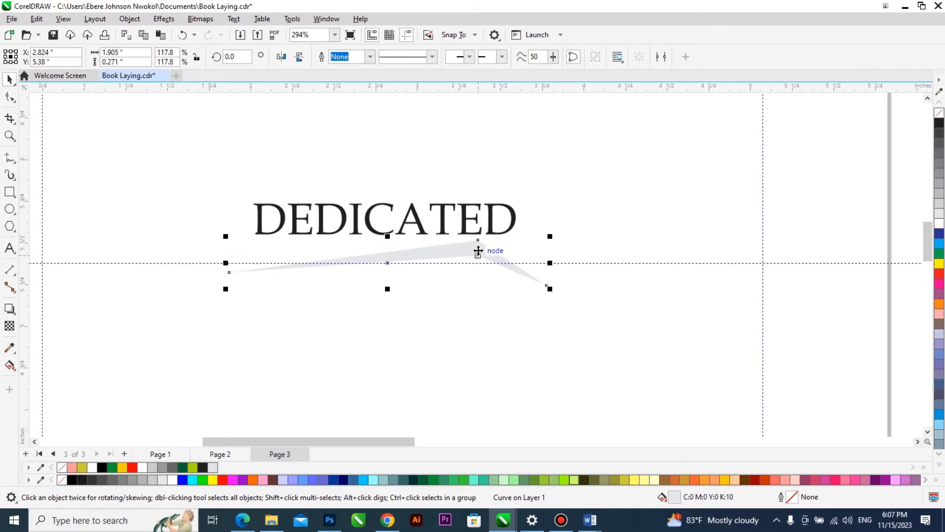
# Centre the grey swoosh horizontally under the heading and adjust the position of both together on the page.
pyautogui.keyDown('shift'); pyautogui.click(507, 232); pyautogui.keyUp('shift')
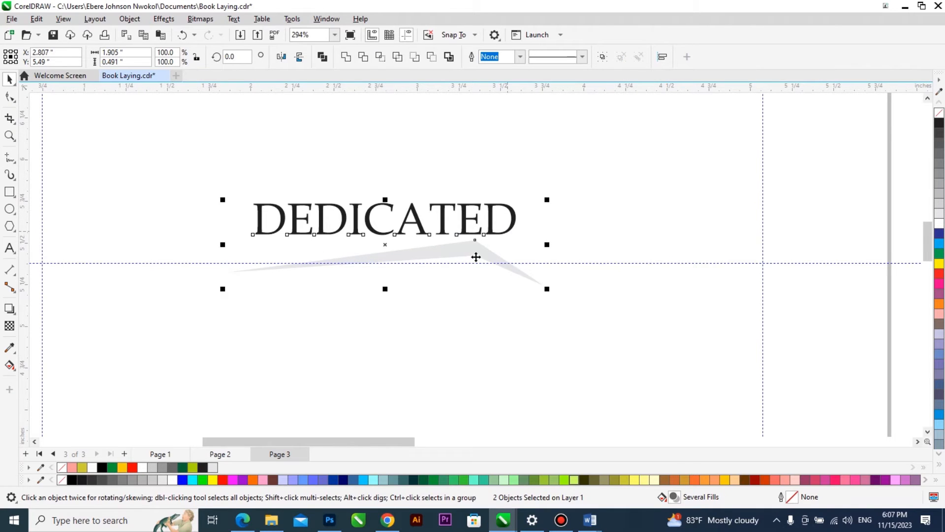
pyautogui.scroll(-3, 475, 257)
pyautogui.click(501, 279)
pyautogui.scroll(-2, 501, 278)
pyautogui.click(465, 266)
pyautogui.scroll(4, 460, 258)
pyautogui.moveTo(460, 258); pyautogui.dragTo(460, 271)
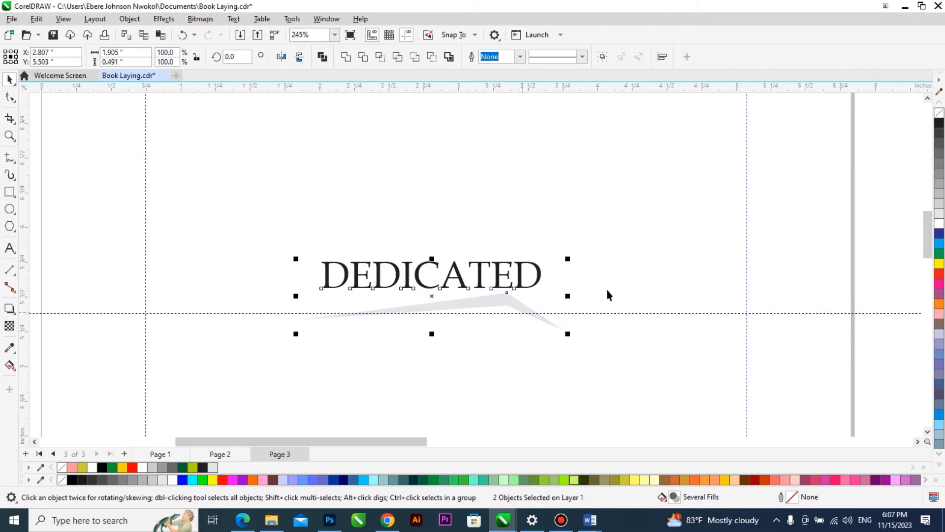
# Preview page 3 full screen to check how the heading and swoosh look on the whole page.
pyautogui.scroll(-3, 454, 330)
pyautogui.click(610, 271)
pyautogui.scroll(-2, 536, 265)
pyautogui.scroll(-1, 536, 233)
pyautogui.press('F2')
pyautogui.moveTo(576, 208); pyautogui.dragTo(433, 393)
pyautogui.press('F9')
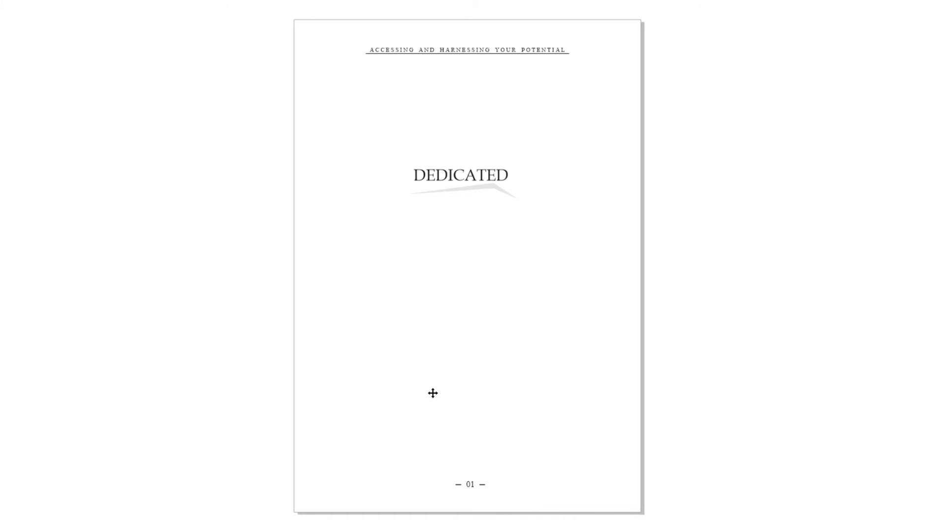
pyautogui.click(432, 389)
# Mirror the grey swoosh vertically again so that its corner points downward.
pyautogui.scroll(3, 477, 228)
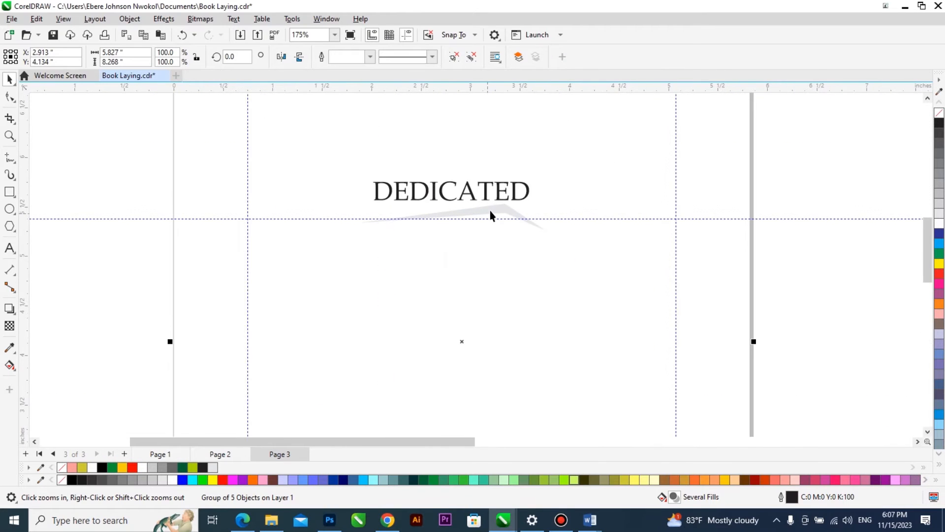
pyautogui.click(490, 210)
pyautogui.click(299, 56)
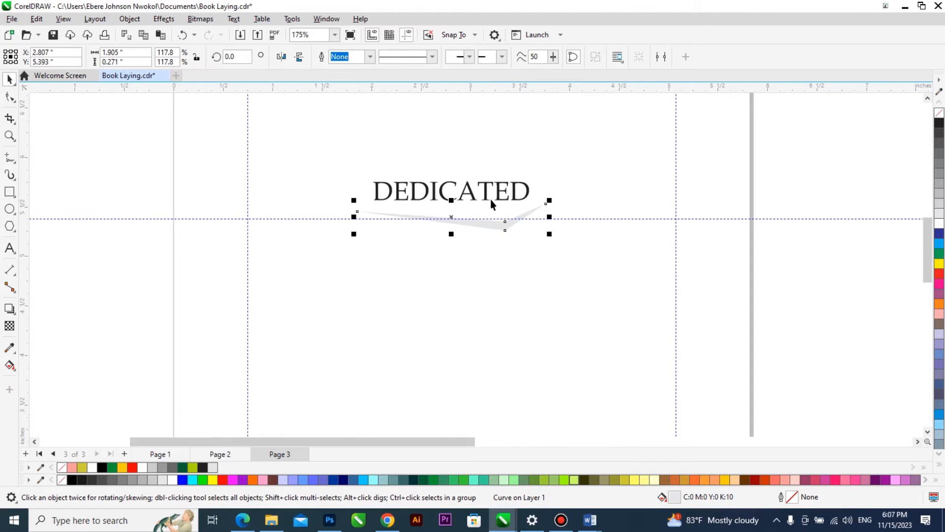
# Adjust the swoosh's inner corner and raised tip to about 1.829 by 0.257 in overall, and move it closer to the heading.
pyautogui.scroll(1, 512, 224)
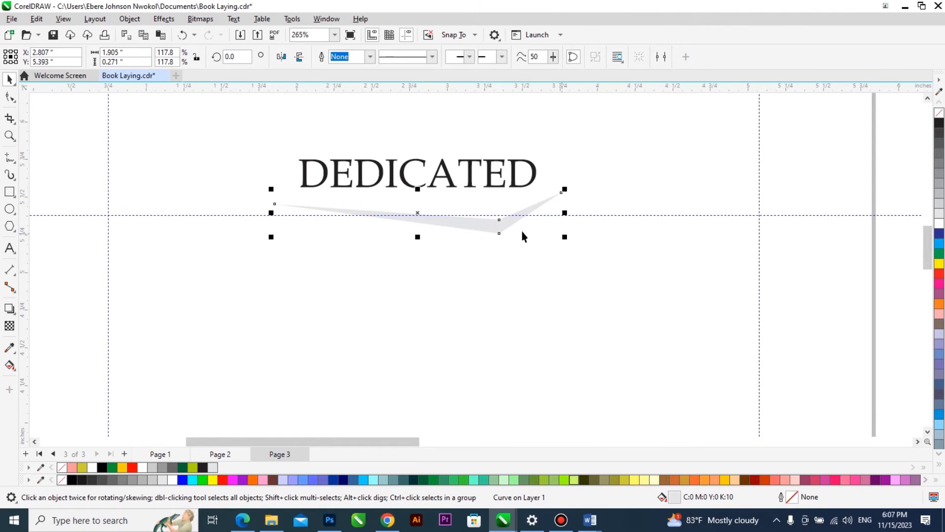
pyautogui.scroll(2, 494, 227)
pyautogui.doubleClick(488, 229)
pyautogui.moveTo(506, 212); pyautogui.dragTo(499, 220)
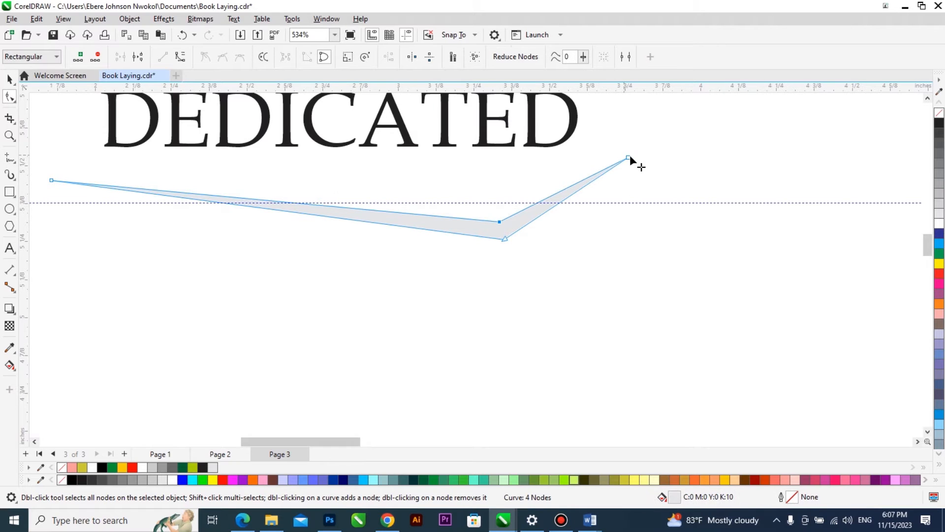
pyautogui.moveTo(627, 157); pyautogui.dragTo(605, 162)
pyautogui.scroll(-2, 584, 188)
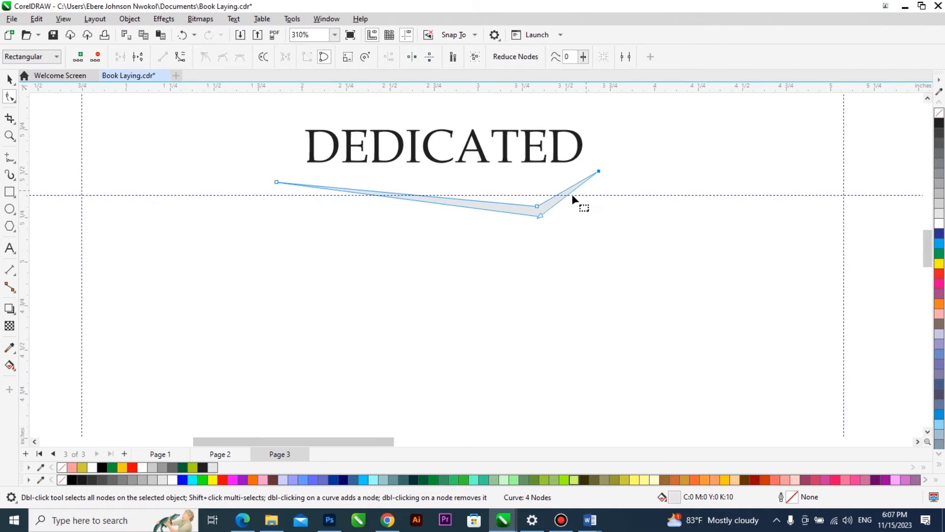
pyautogui.press('space')
pyautogui.moveTo(540, 207); pyautogui.dragTo(542, 194)
# Preview the whole page full screen to check the reshaped swoosh under the heading.
pyautogui.scroll(-5, 512, 253)
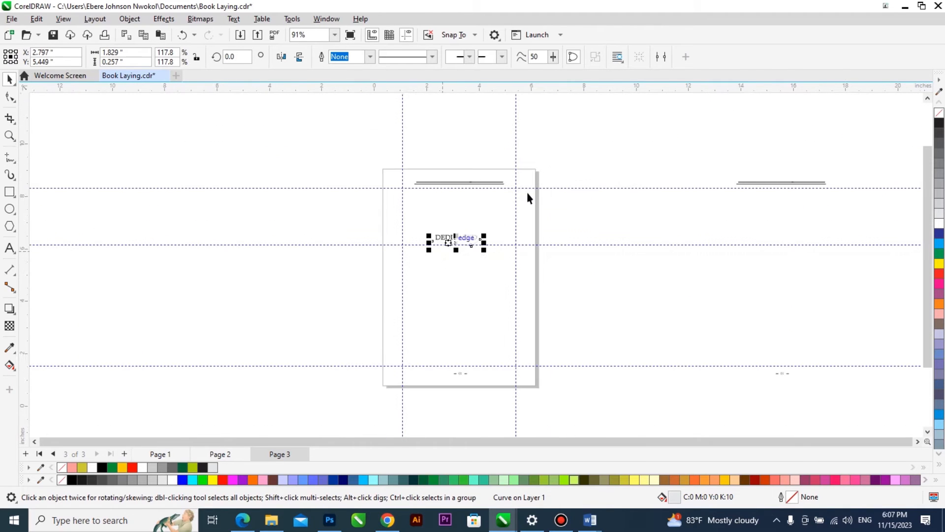
pyautogui.press('z')
pyautogui.moveTo(388, 382); pyautogui.dragTo(376, 390)
pyautogui.press('F9')
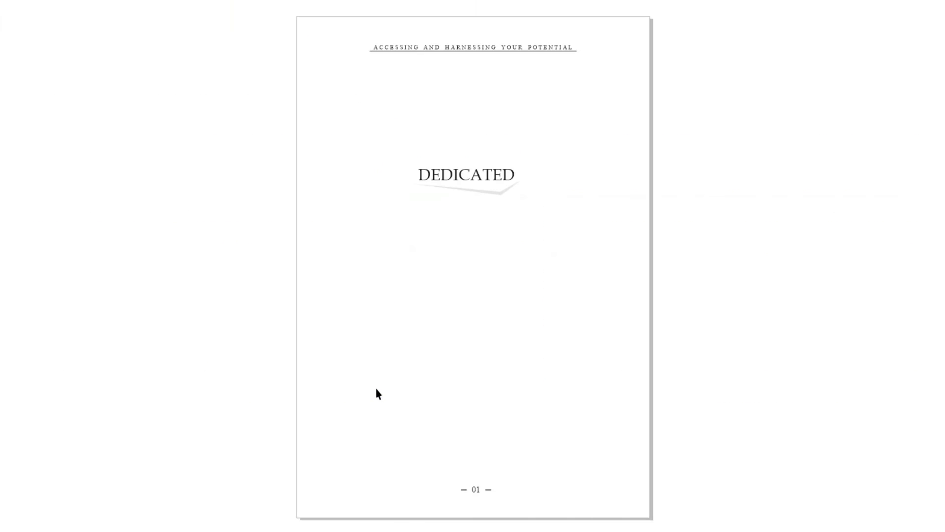
pyautogui.press('F9')
pyautogui.click(599, 279)
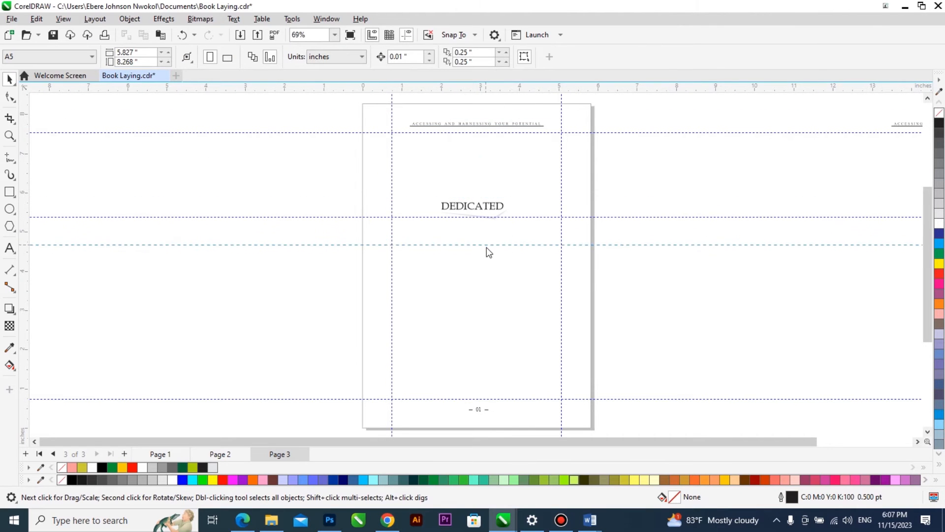
# Add a horizontal guideline below the heading on page 3, positioned at about Y 4.737 in.
pyautogui.click(485, 244)
pyautogui.scroll(3, 484, 224)
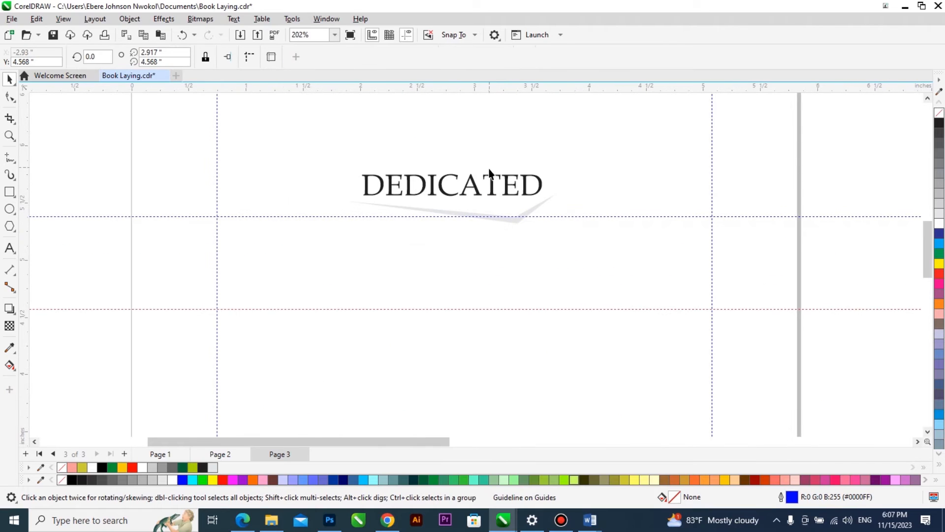
pyautogui.scroll(-3, 480, 266)
pyautogui.moveTo(483, 275); pyautogui.dragTo(483, 273)
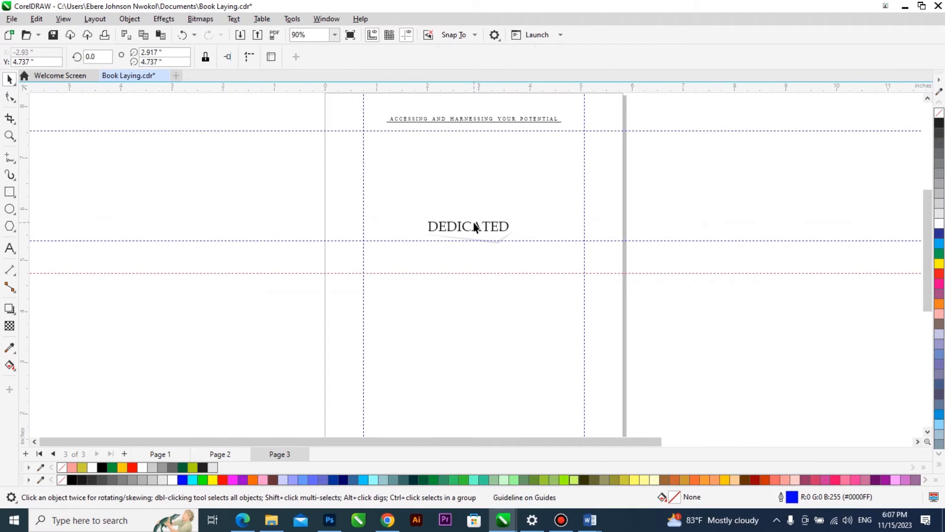
pyautogui.scroll(-3, 473, 246)
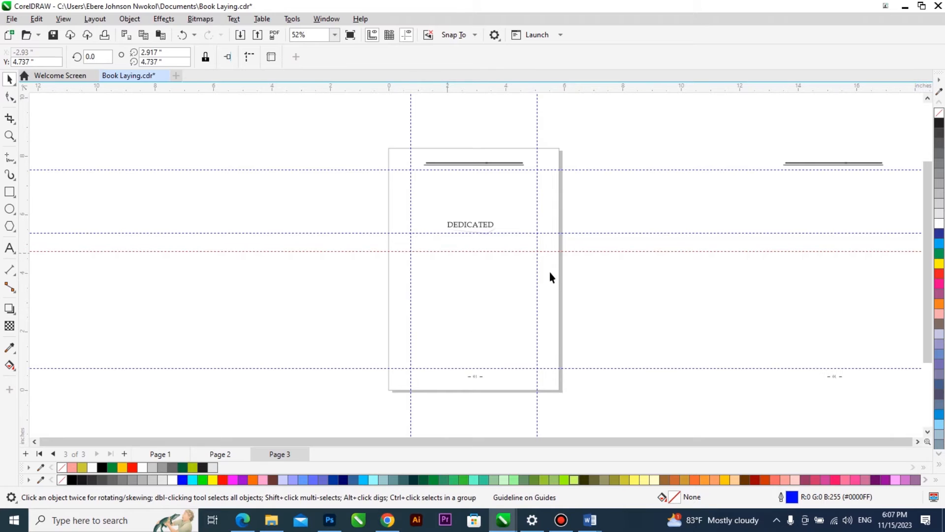
pyautogui.click(607, 293)
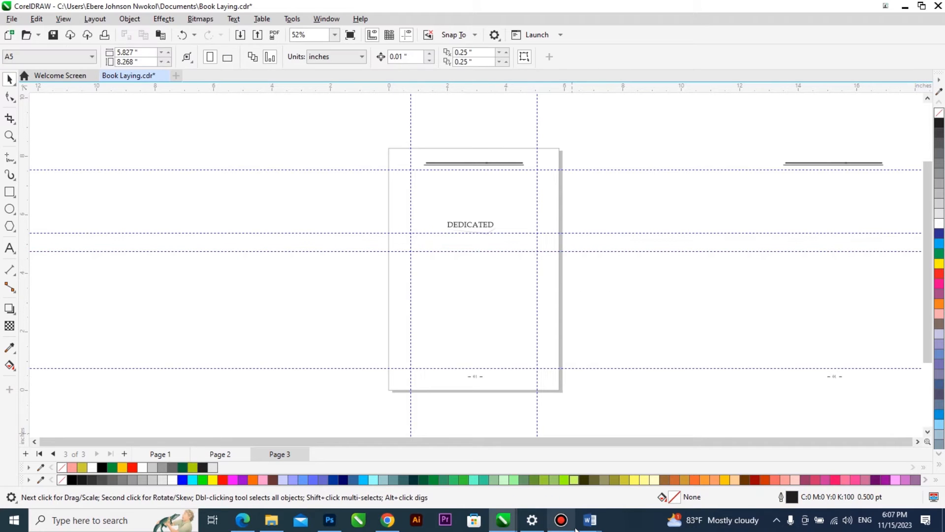
# Switch to the Word manuscript and copy the "ACKNOWLEDGMENTS" heading.
pyautogui.moveTo(590, 520)
pyautogui.click(549, 475)
pyautogui.scroll(-15, 527, 275)
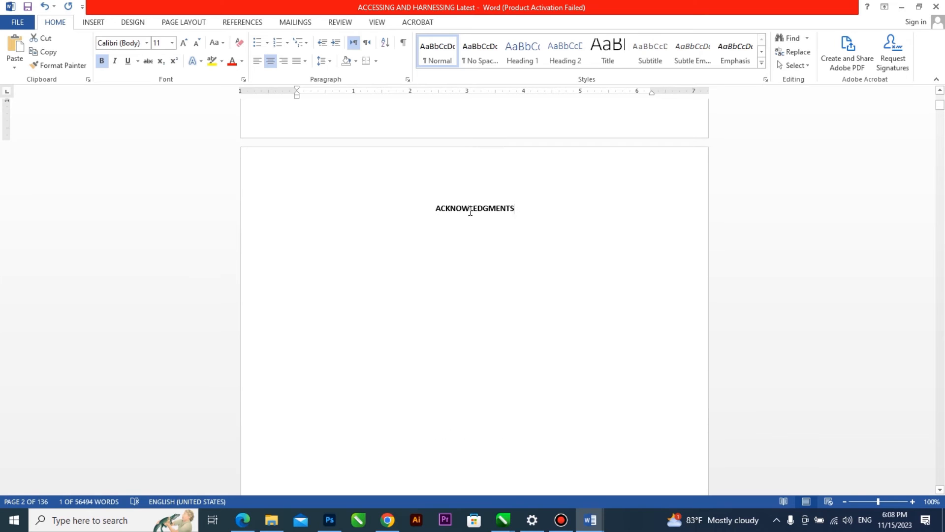
pyautogui.doubleClick(470, 208)
pyautogui.click(503, 519)
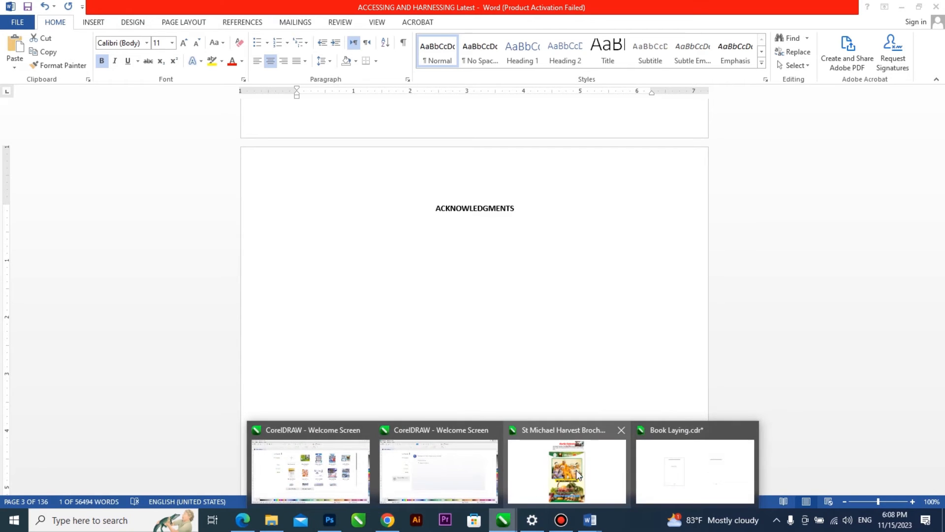
# Switch back to Book Laying.cdr in CorelDRAW, place a duplicate of all page 3 objects beside the page, and group it.
pyautogui.click(694, 471)
pyautogui.scroll(-1, 530, 270)
pyautogui.scroll(2, 532, 275)
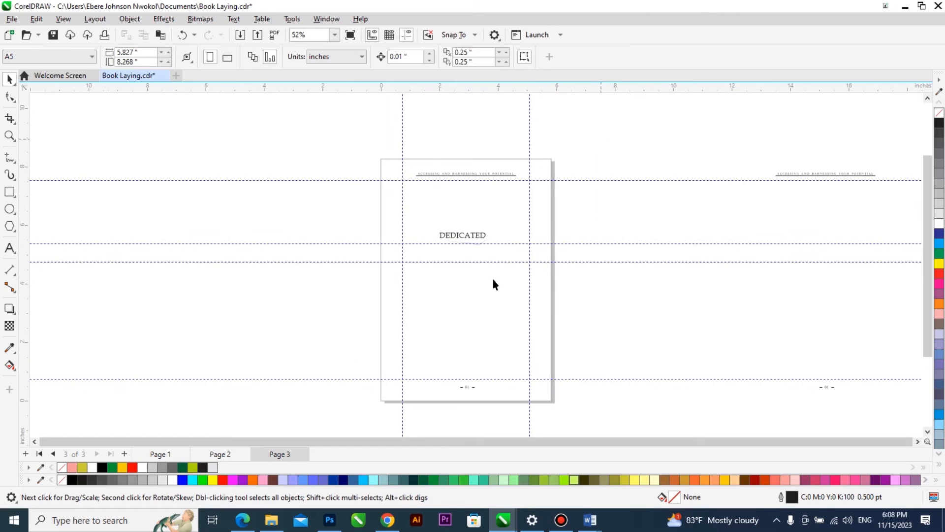
pyautogui.moveTo(601, 139); pyautogui.dragTo(310, 424)
pyautogui.moveTo(458, 322); pyautogui.dragTo(245, 320)
pyautogui.rightClick(245, 319)
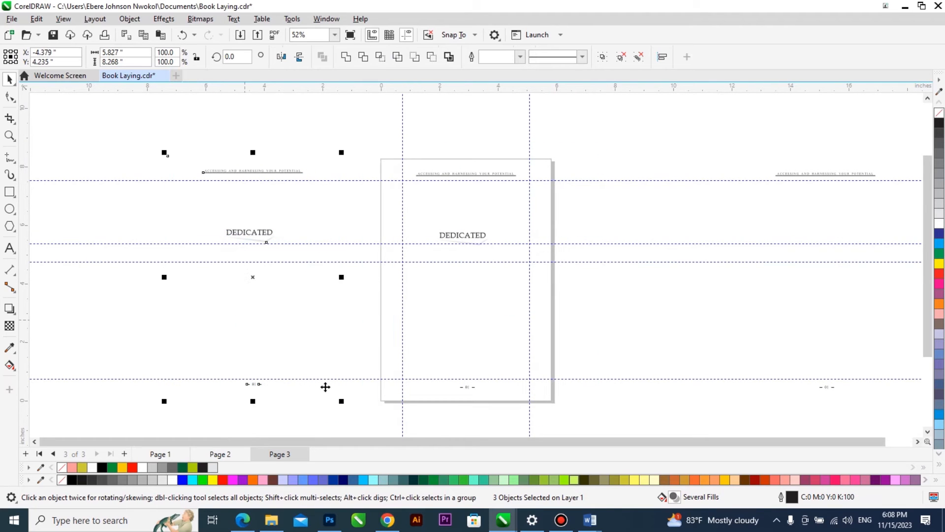
pyautogui.hotkey('ctrl', 'g')
# Add page 4, place a copy of the grouped layout centred on it, and ungroup that copy.
pyautogui.press('pagedown')
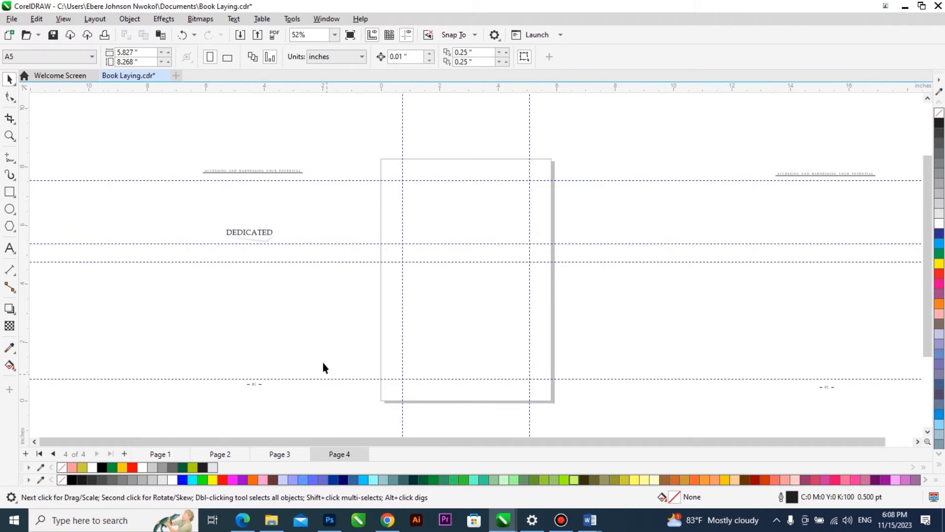
pyautogui.moveTo(310, 333); pyautogui.dragTo(333, 330)
pyautogui.rightClick(333, 330)
pyautogui.press('p')
pyautogui.click(454, 57)
pyautogui.click(616, 291)
pyautogui.scroll(1, 505, 248)
# Paste the copied "ACKNOWLEDGMENTS" heading as artistic text beside page 4.
pyautogui.click(9, 247)
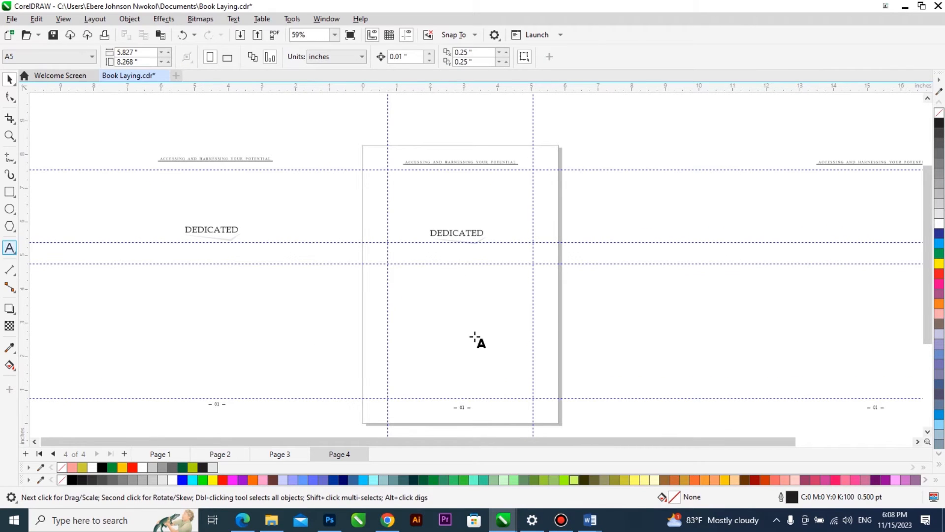
pyautogui.click(607, 311)
pyautogui.hotkey('ctrl', 'v')
pyautogui.click(462, 346)
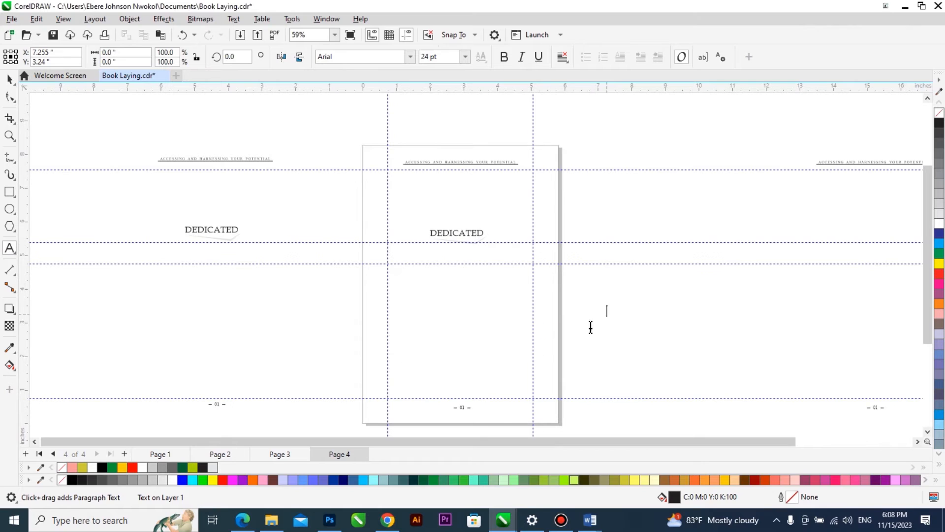
pyautogui.hotkey('ctrl', 'space')
# Copy the properties of page 4's "DEDICATED" heading, including its Book Antiqua font and size, to the "ACKNOWLEDGMENTS" text.
pyautogui.click(476, 236)
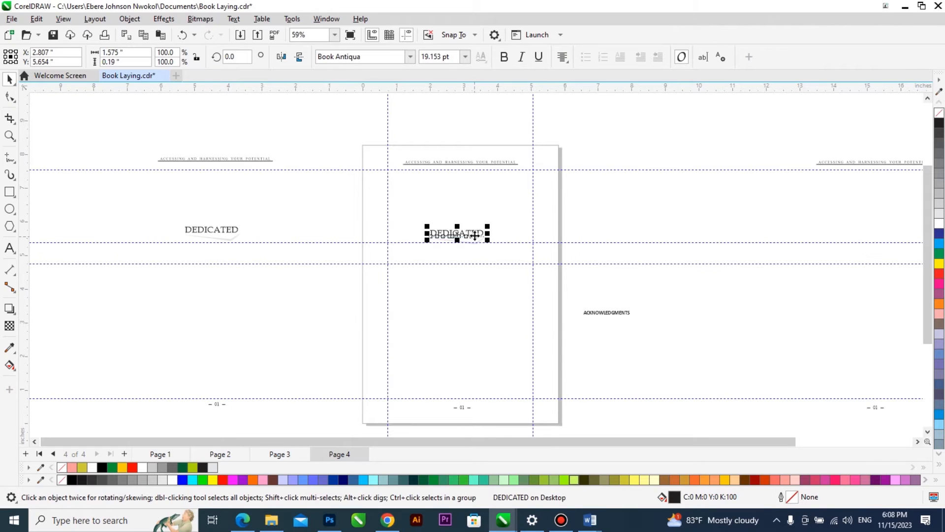
pyautogui.click(597, 311)
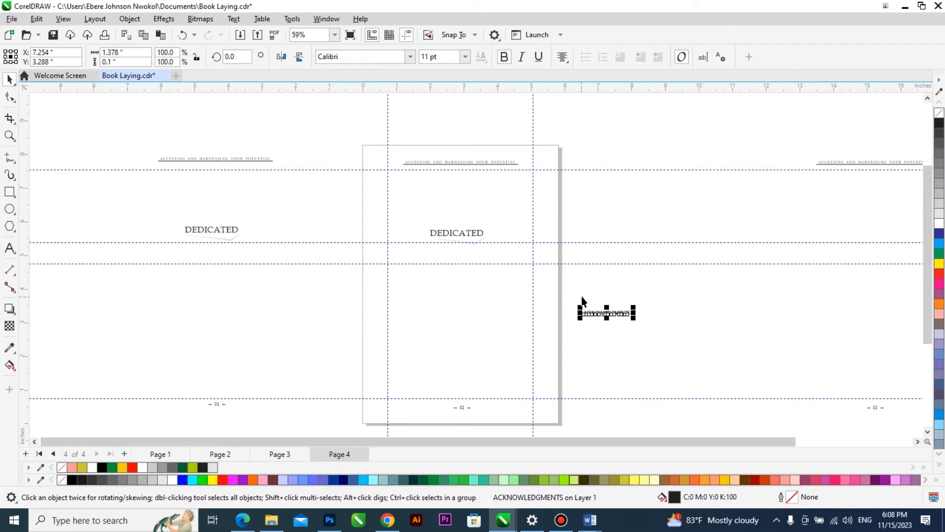
pyautogui.hotkey('alt', 'e')
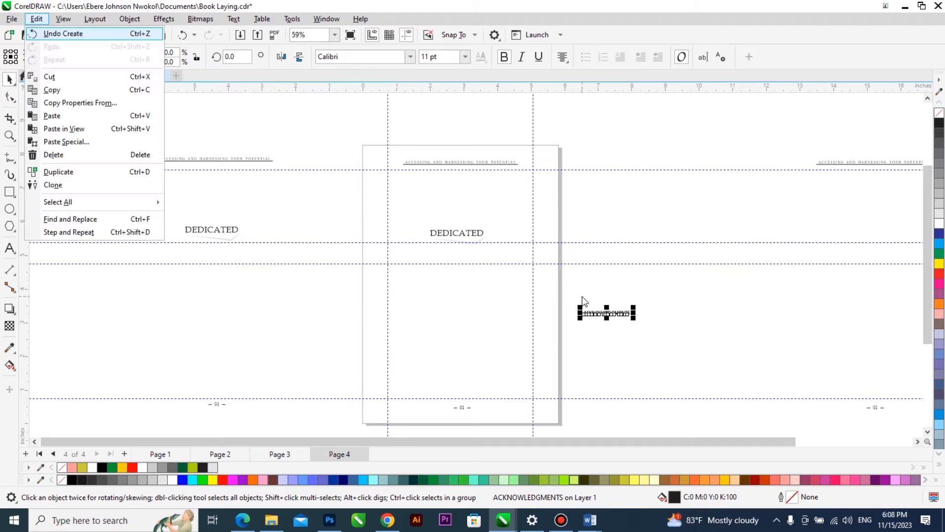
pyautogui.press('m')
pyautogui.click(368, 220)
pyautogui.click(368, 232)
pyautogui.click(368, 244)
pyautogui.click(368, 255)
pyautogui.click(491, 278)
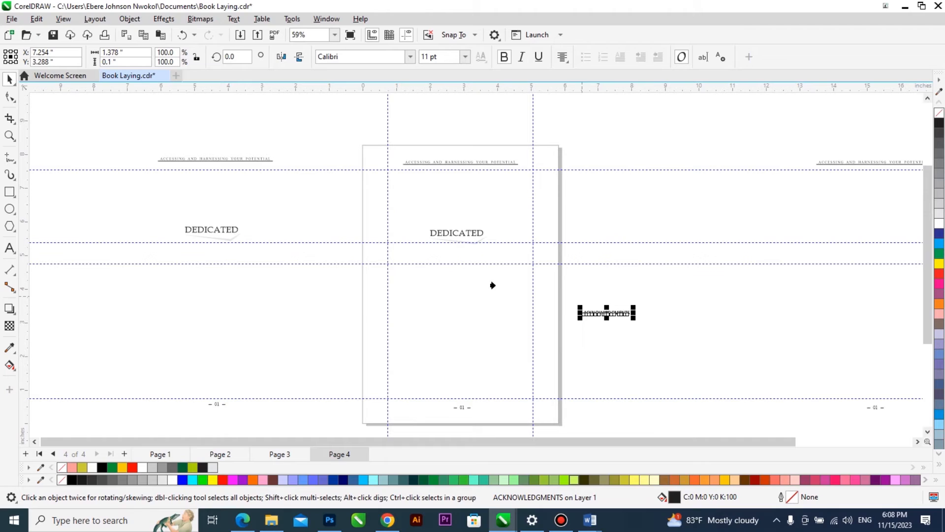
pyautogui.click(470, 233)
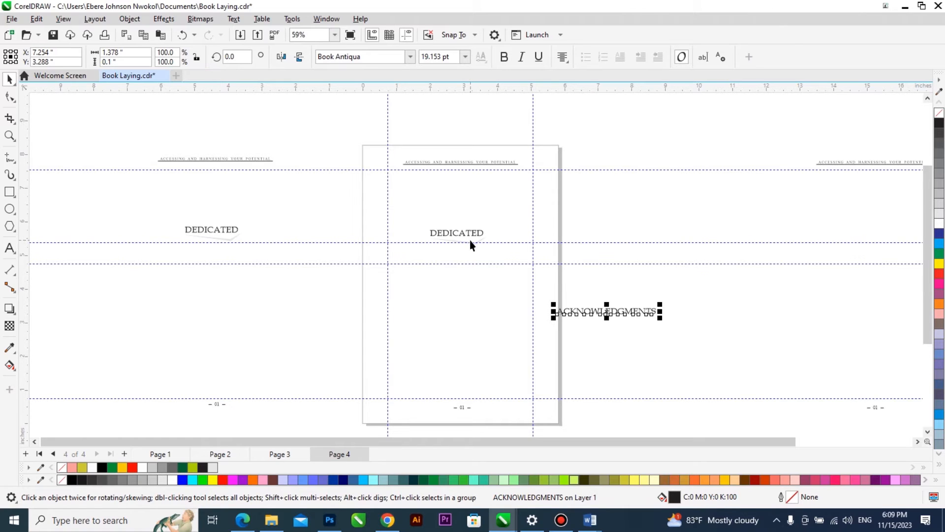
# Align the "ACKNOWLEDGMENTS" text level with page 4's "DEDICATED" heading and delete the "DEDICATED" heading.
pyautogui.scroll(1, 474, 279)
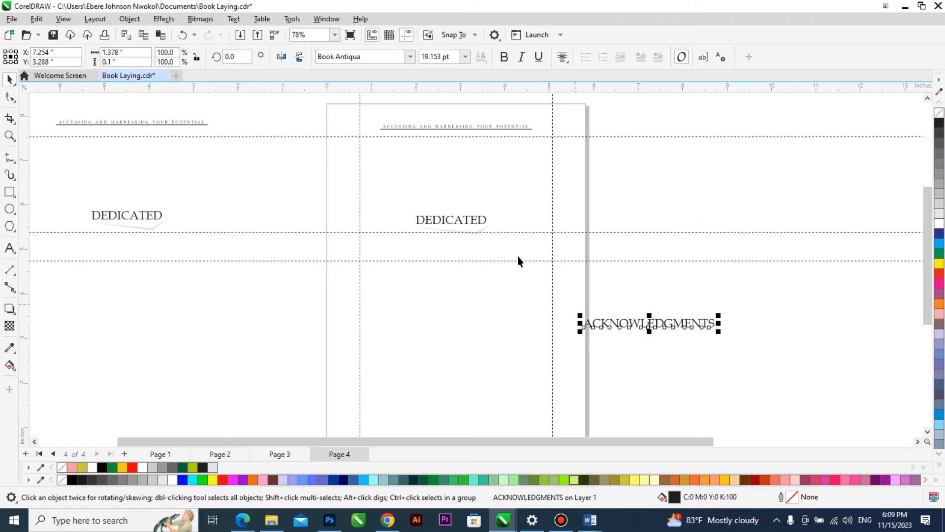
pyautogui.keyDown('shift'); pyautogui.click(474, 222); pyautogui.keyUp('shift')
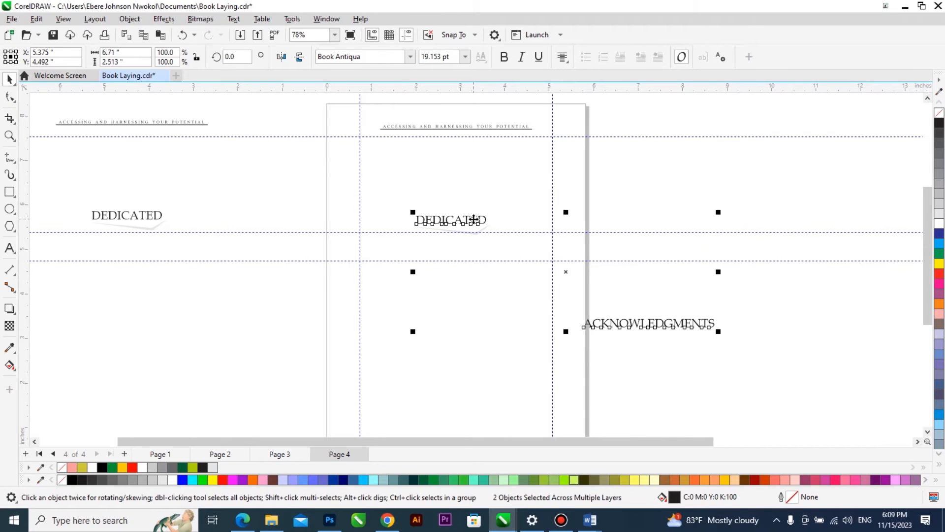
pyautogui.press('c')
pyautogui.click(467, 223)
pyautogui.press('Delete')
# Centre the "ACKNOWLEDGMENTS" heading horizontally on page 4's page frame.
pyautogui.click(594, 220)
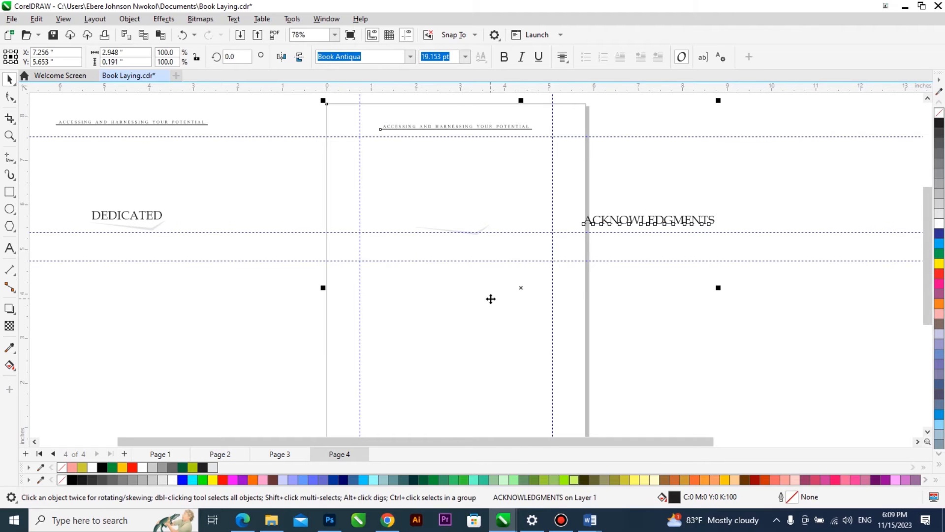
pyautogui.press('c')
pyautogui.click(682, 314)
pyautogui.scroll(5, 487, 234)
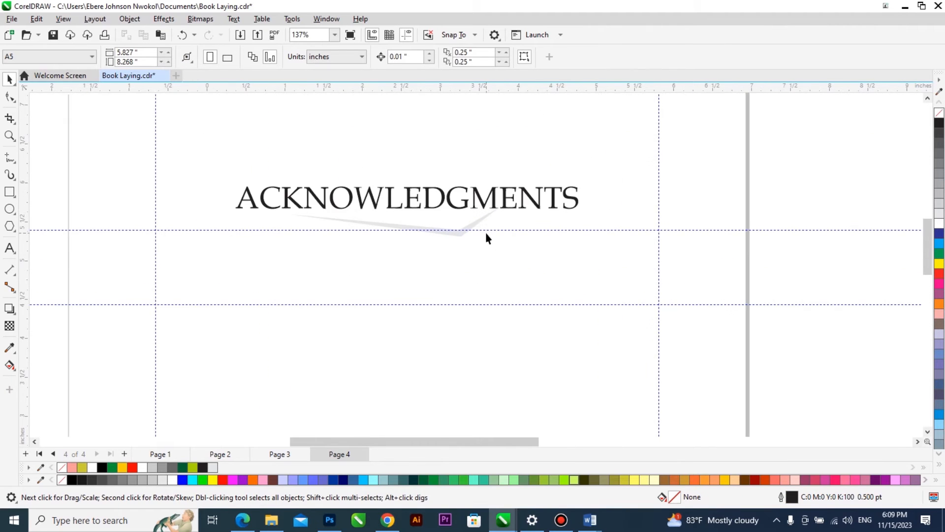
pyautogui.scroll(-8, 486, 234)
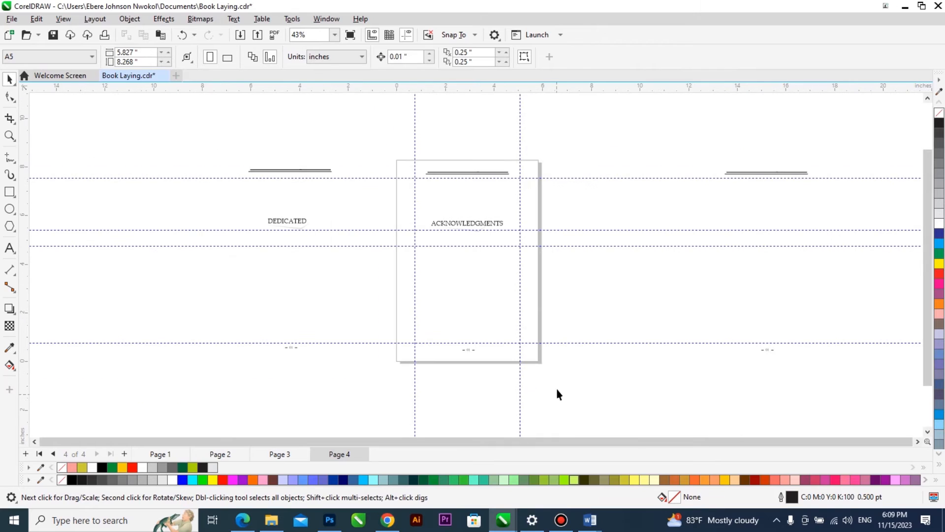
# Switch to the Word manuscript and copy the "FOREWORD" heading.
pyautogui.click(589, 520)
pyautogui.scroll(-10, 529, 364)
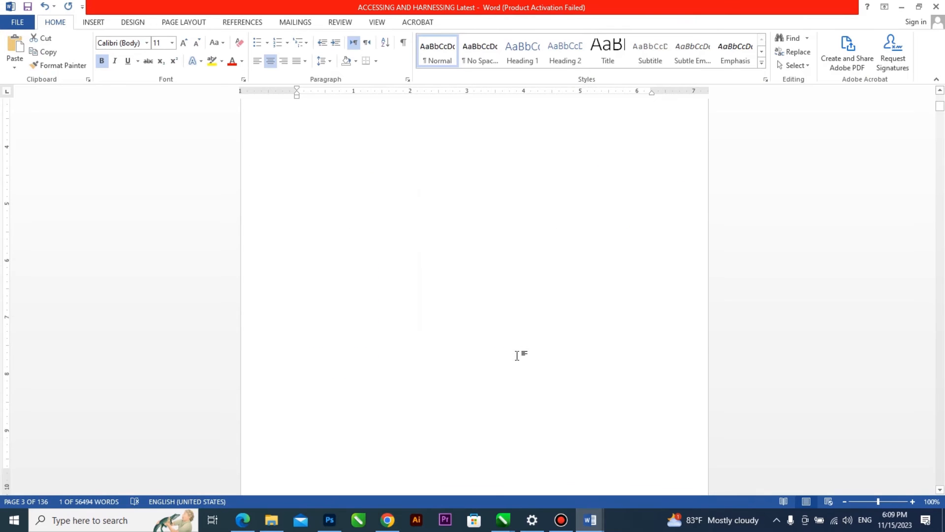
pyautogui.scroll(-3, 516, 359)
pyautogui.doubleClick(471, 346)
pyautogui.hotkey('ctrl', 'c')
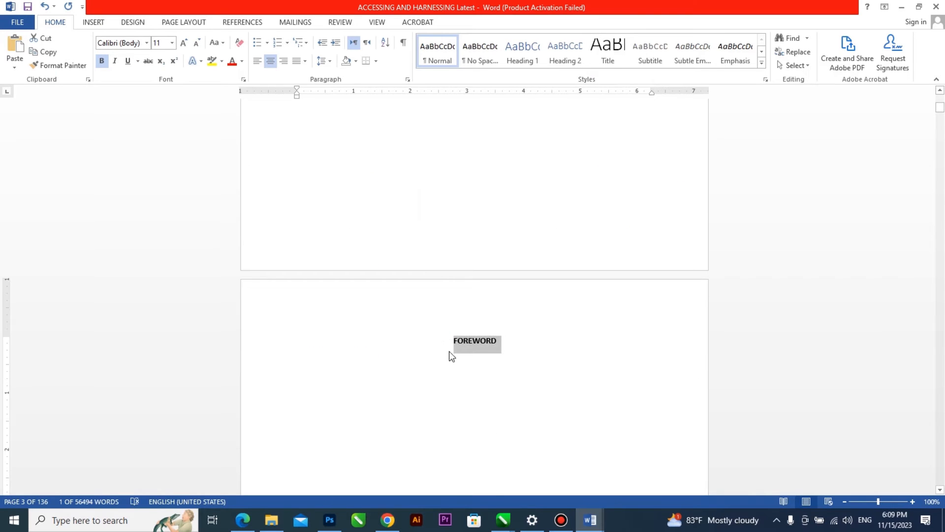
# Back in CorelDRAW, add page 5, place a copy of the grouped layout centred on it, and ungroup that copy.
pyautogui.click(503, 520)
pyautogui.click(646, 472)
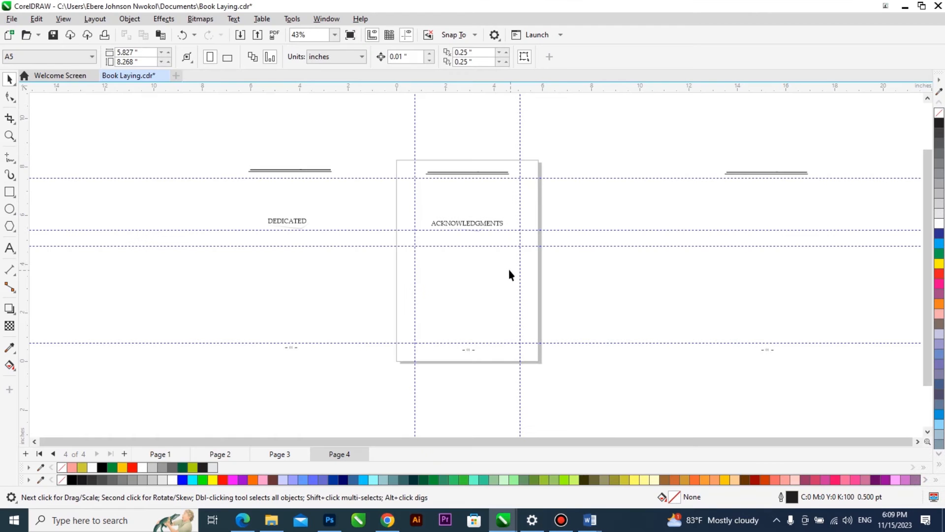
pyautogui.press('pagedown')
pyautogui.press('Return')
pyautogui.click(311, 223)
pyautogui.moveTo(310, 223); pyautogui.dragTo(389, 223)
pyautogui.rightClick(389, 224)
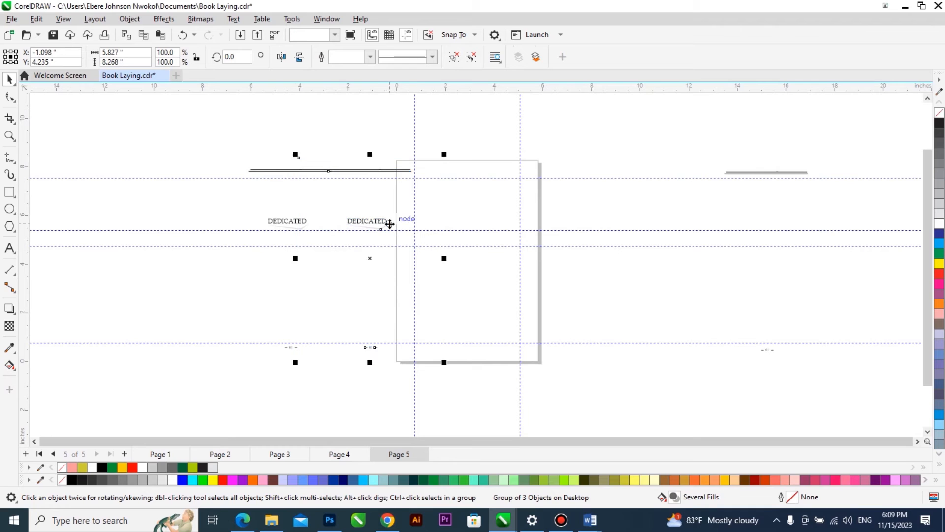
pyautogui.press('p')
pyautogui.click(575, 267)
# Paste the copied "FOREWORD" heading as artistic text beside page 5.
pyautogui.press('F8')
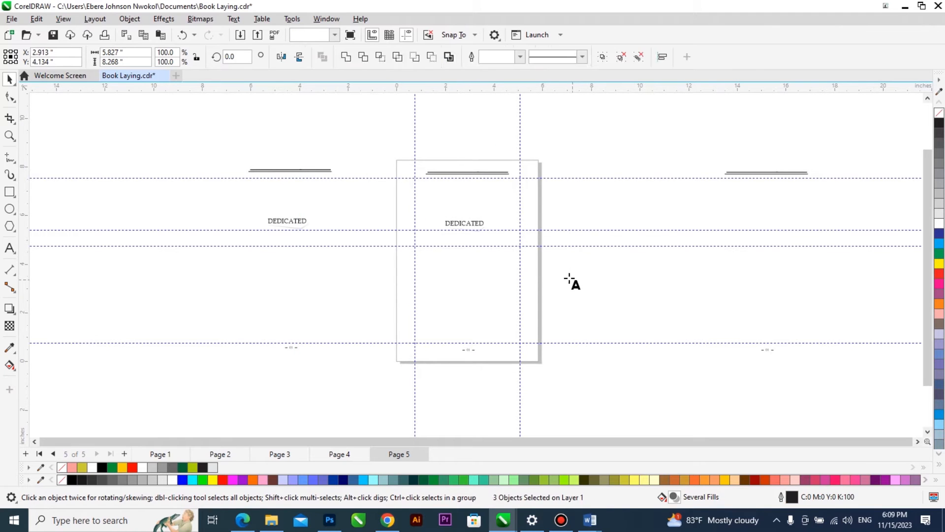
pyautogui.click(566, 278)
pyautogui.hotkey('ctrl', 'v')
pyautogui.click(464, 347)
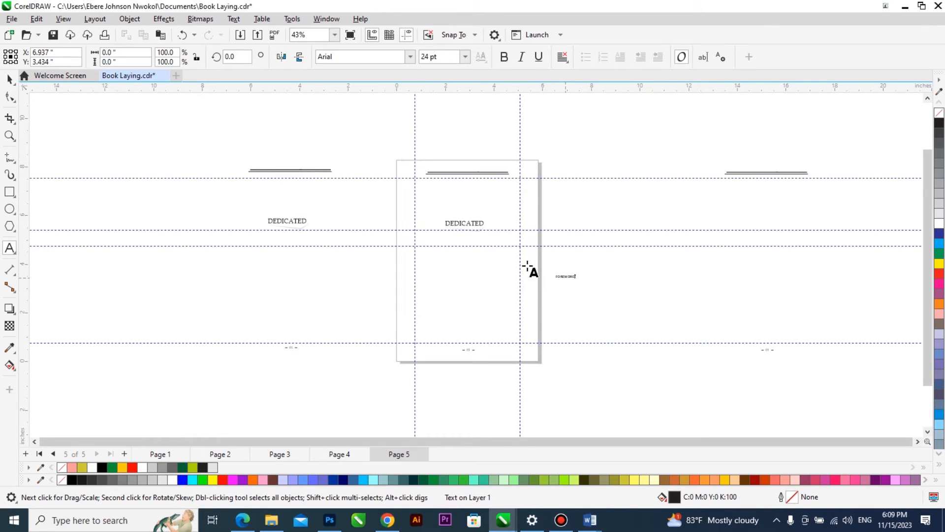
# Copy the text properties of page 5's "DEDICATED" heading to the "FOREWORD" text.
pyautogui.scroll(2, 526, 264)
pyautogui.click(443, 203)
pyautogui.click(578, 290)
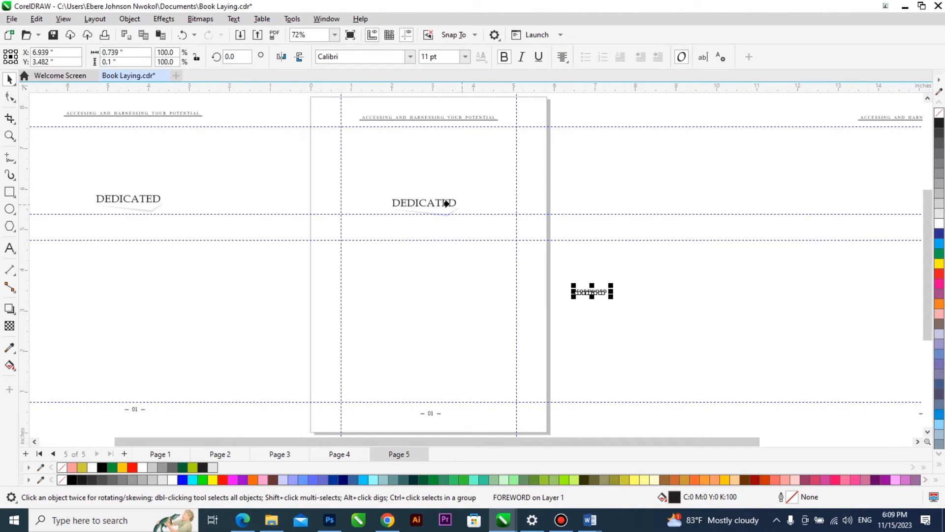
pyautogui.click(449, 203)
# Align the "FOREWORD" text level with page 5's "DEDICATED" heading and delete the "DEDICATED" heading.
pyautogui.keyDown('shift'); pyautogui.click(449, 203); pyautogui.keyUp('shift')
pyautogui.press('e')
pyautogui.click(588, 304)
pyautogui.click(442, 202)
pyautogui.press('Delete')
# Centre the "FOREWORD" heading horizontally on page 5's page frame.
pyautogui.doubleClick(581, 204)
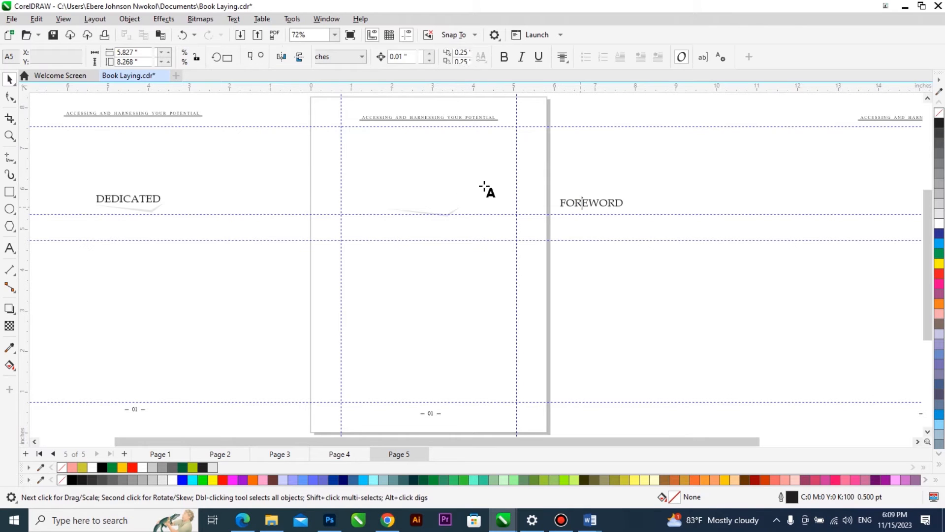
pyautogui.hotkey('ctrl', 'space')
pyautogui.keyDown('shift'); pyautogui.click(483, 182); pyautogui.keyUp('shift')
pyautogui.press('c')
pyautogui.click(597, 342)
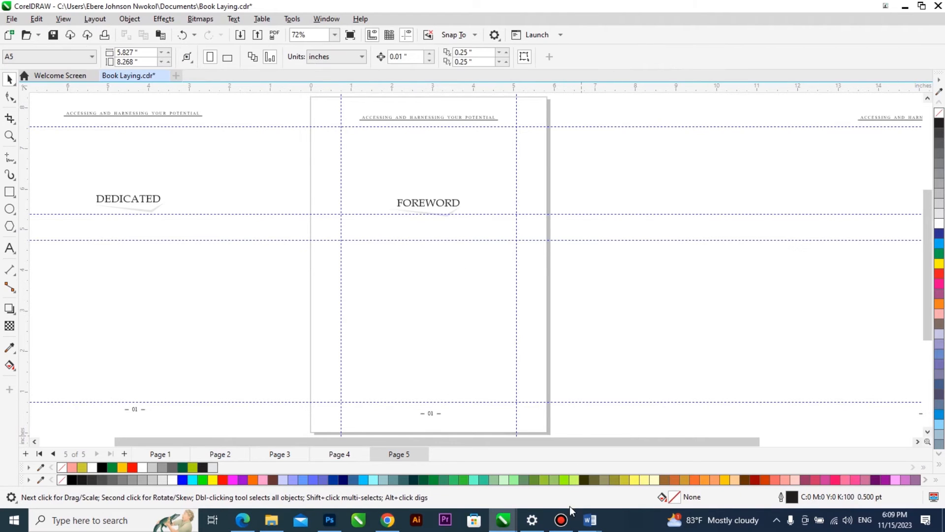
# Switch to the Word manuscript and copy the "INTRODUCTION" heading.
pyautogui.moveTo(586, 516)
pyautogui.click(548, 466)
pyautogui.scroll(-5, 547, 397)
pyautogui.scroll(-10, 547, 396)
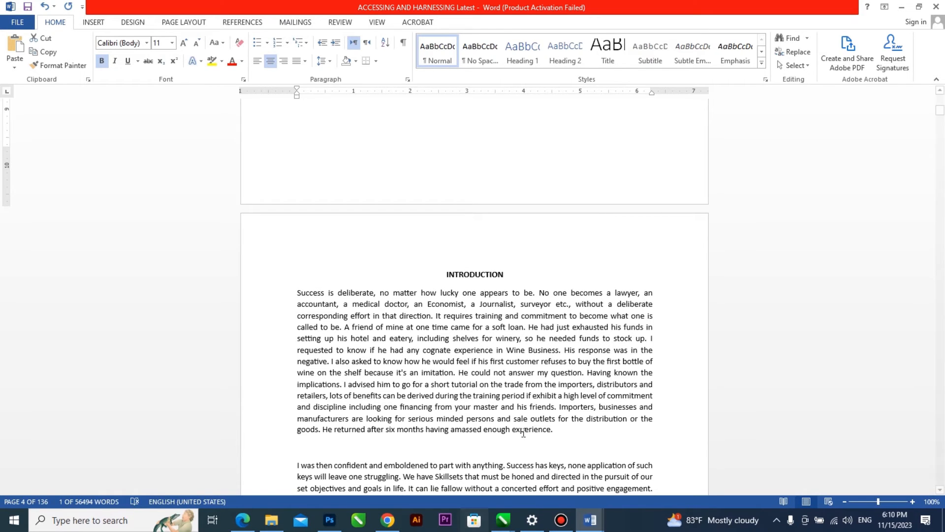
pyautogui.doubleClick(479, 275)
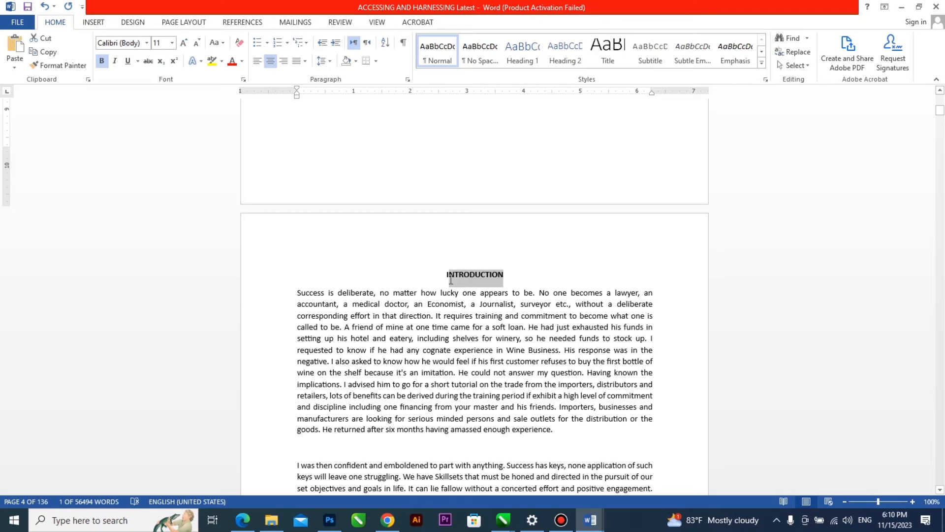
pyautogui.click(505, 276)
pyautogui.moveTo(506, 276); pyautogui.dragTo(448, 278)
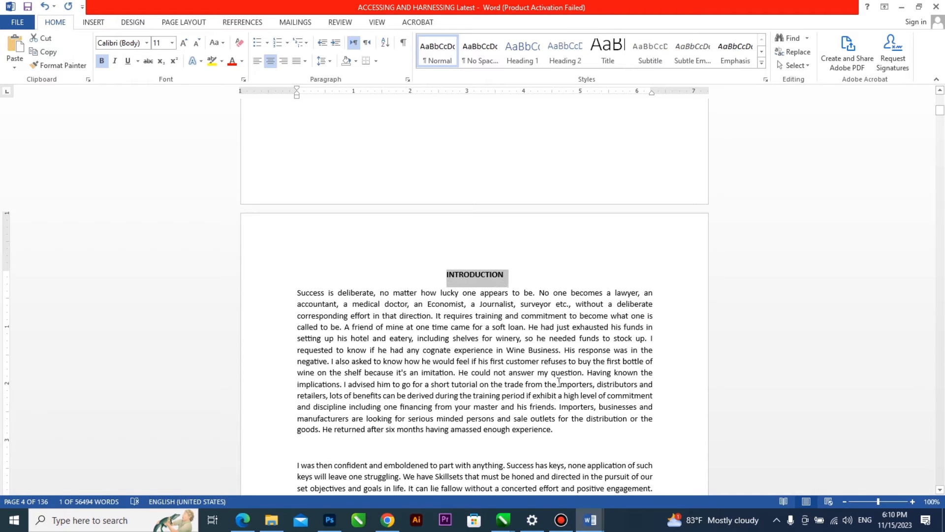
# Back in CorelDRAW, add page 6, place a copy of the grouped layout centred on it, and ungroup that copy.
pyautogui.click(503, 520)
pyautogui.click(654, 450)
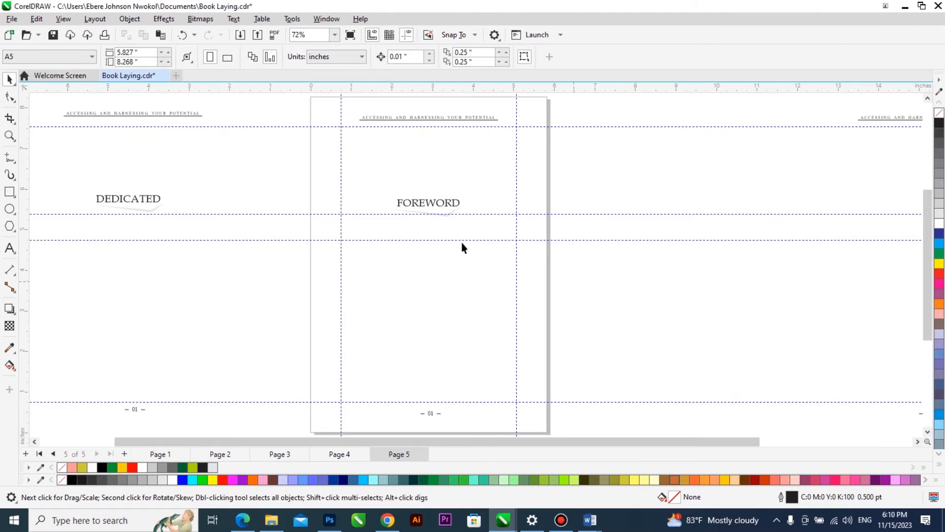
pyautogui.press('pagedown')
pyautogui.moveTo(154, 269); pyautogui.dragTo(218, 263)
pyautogui.rightClick(218, 264)
pyautogui.press('p')
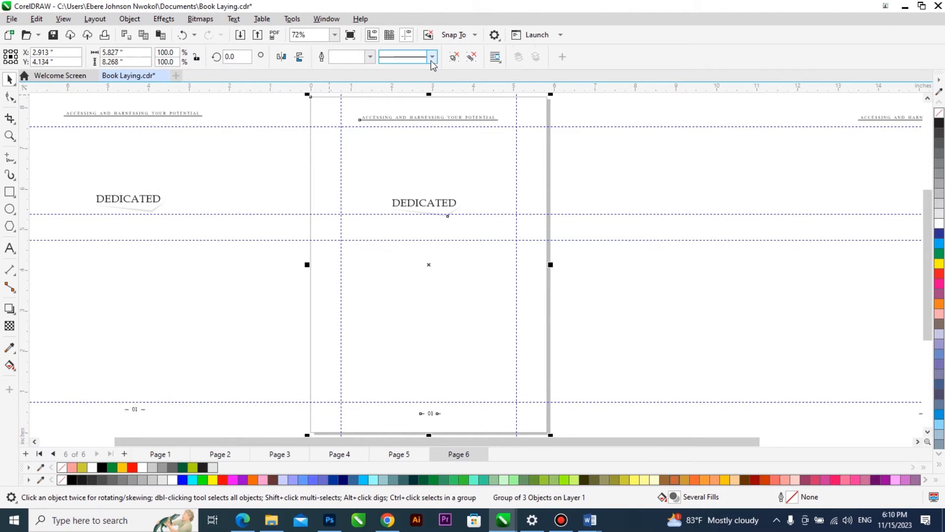
# Paste the copied "INTRODUCTION" heading as artistic text beside page 6, maintaining fonts and formatting.
pyautogui.press('F8')
pyautogui.click(577, 291)
pyautogui.hotkey('ctrl', 'v')
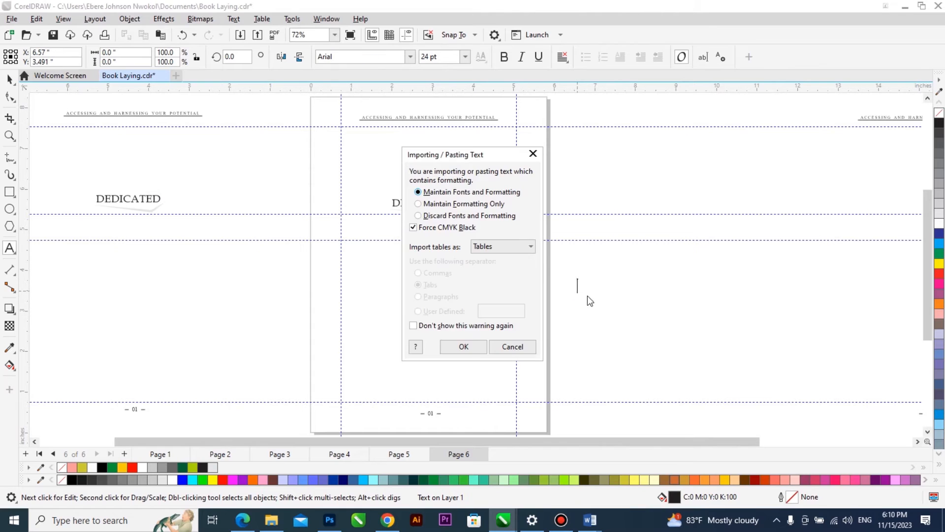
pyautogui.click(473, 350)
pyautogui.hotkey('ctrl', 'space')
# Copy the text properties of page 6's "DEDICATED" heading to the "INTRODUCTION" text.
pyautogui.hotkey('alt', 'e')
pyautogui.press('m')
pyautogui.press('Return')
pyautogui.click(450, 202)
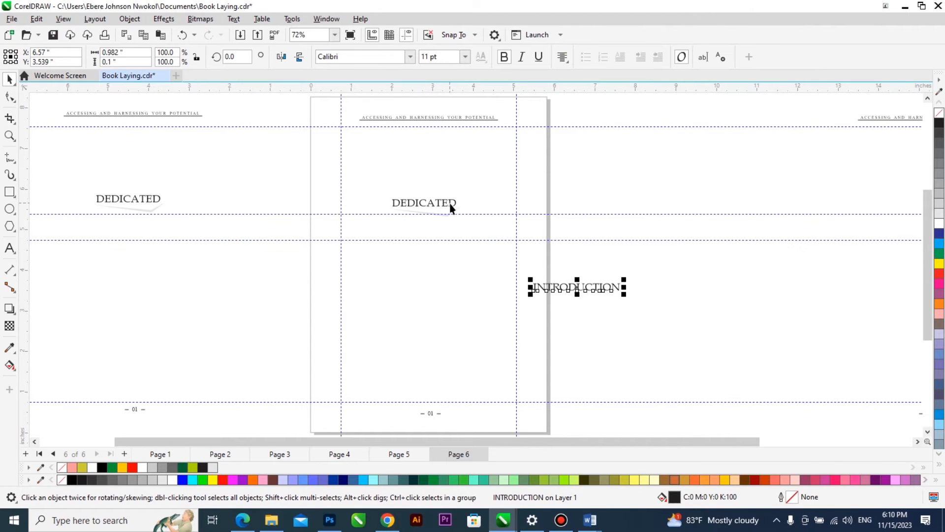
# Align the "INTRODUCTION" text level with page 6's "DEDICATED" heading and delete the "DEDICATED" heading.
pyautogui.press('e')
pyautogui.click(466, 209)
pyautogui.click(435, 203)
pyautogui.press('Delete')
# Centre the "INTRODUCTION" heading horizontally on page 6's page frame.
pyautogui.click(572, 203)
pyautogui.keyDown('shift'); pyautogui.click(474, 259); pyautogui.keyUp('shift')
pyautogui.press('c')
pyautogui.click(599, 254)
pyautogui.scroll(3, 424, 237)
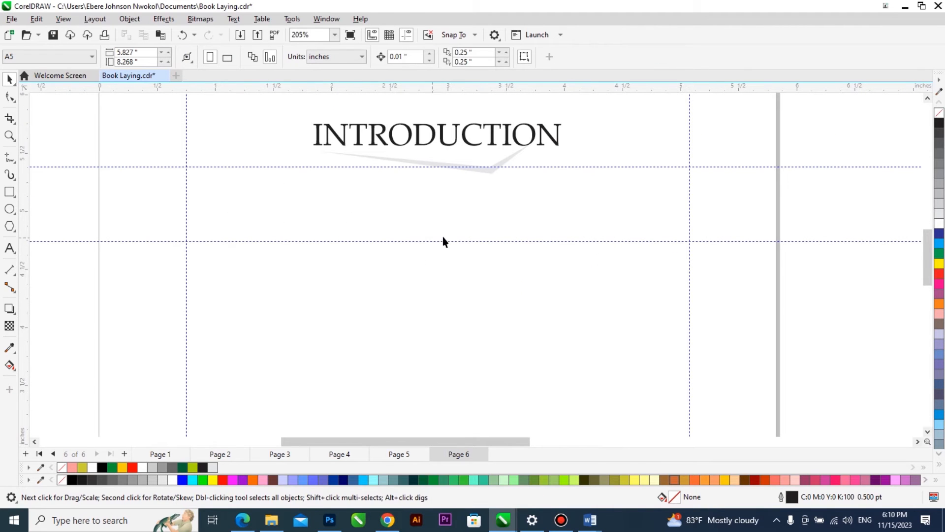
pyautogui.scroll(-5, 456, 215)
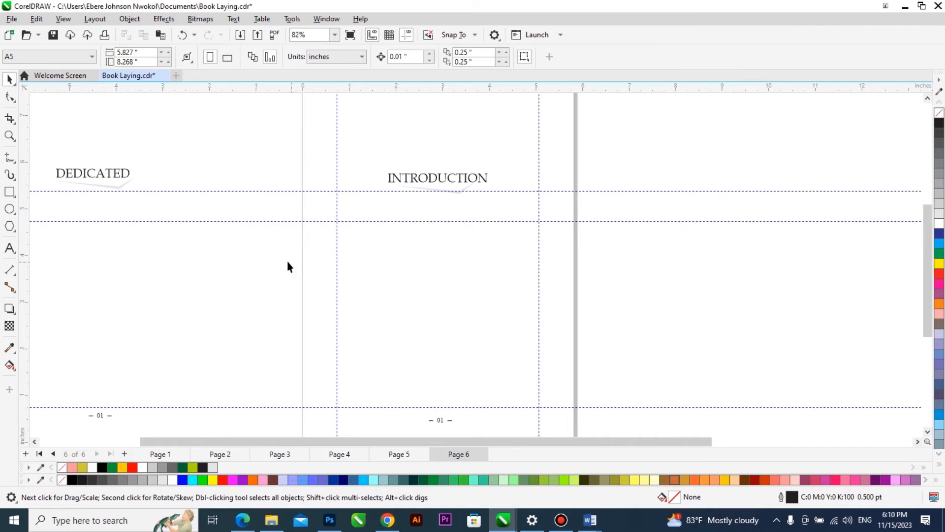
pyautogui.moveTo(542, 189); pyautogui.dragTo(213, 392)
pyautogui.click(9, 248)
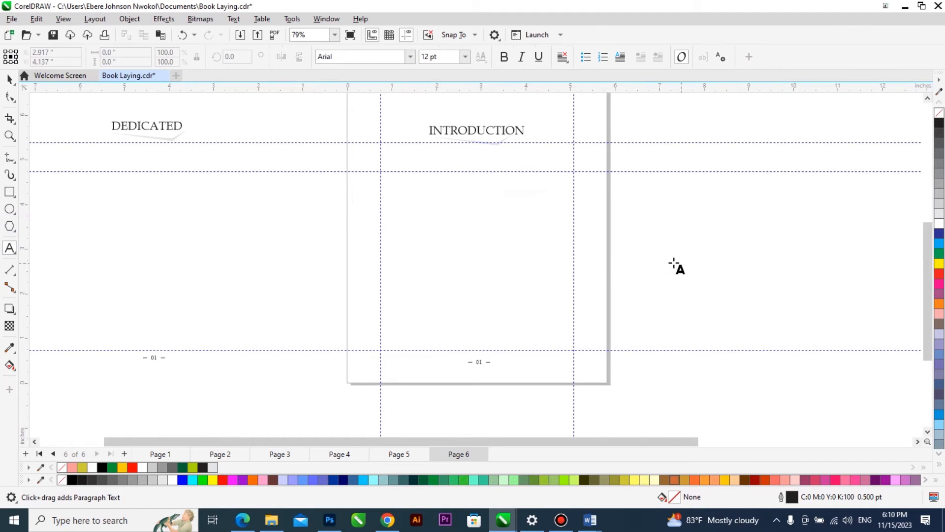
pyautogui.moveTo(650, 215); pyautogui.dragTo(711, 255)
pyautogui.hotkey('ctrl', 'space')
pyautogui.press('Delete')
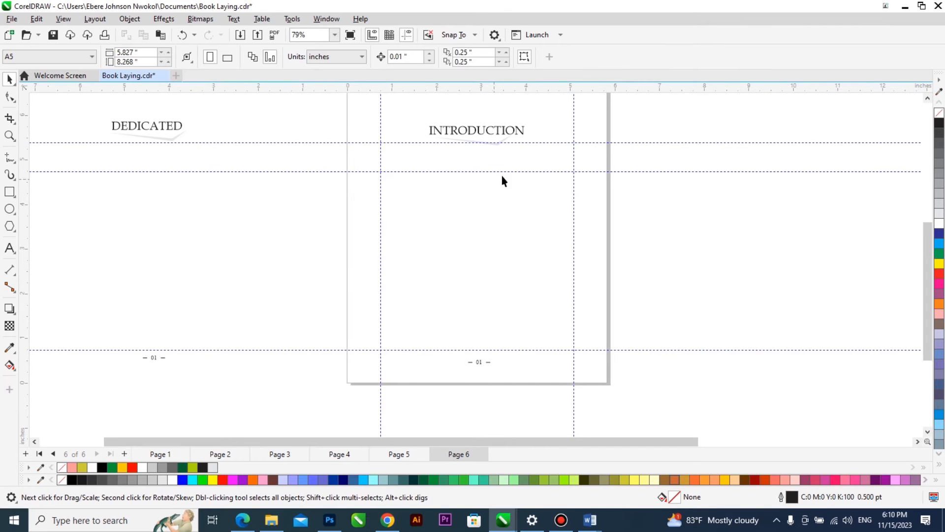
# Try a paragraph text frame about 4.26 by 3.52 inches beside page 6 with sample artistic text below it, and delete both.
pyautogui.click(9, 248)
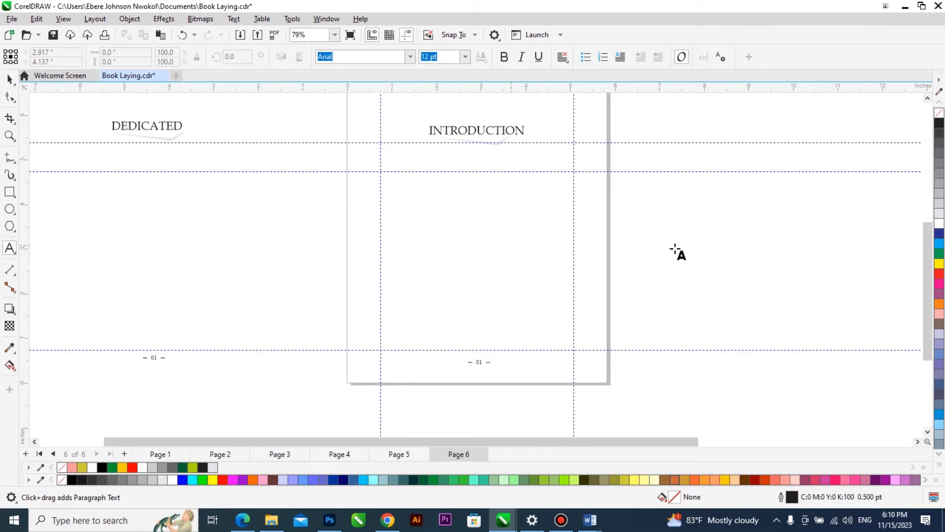
pyautogui.moveTo(622, 184); pyautogui.dragTo(813, 340)
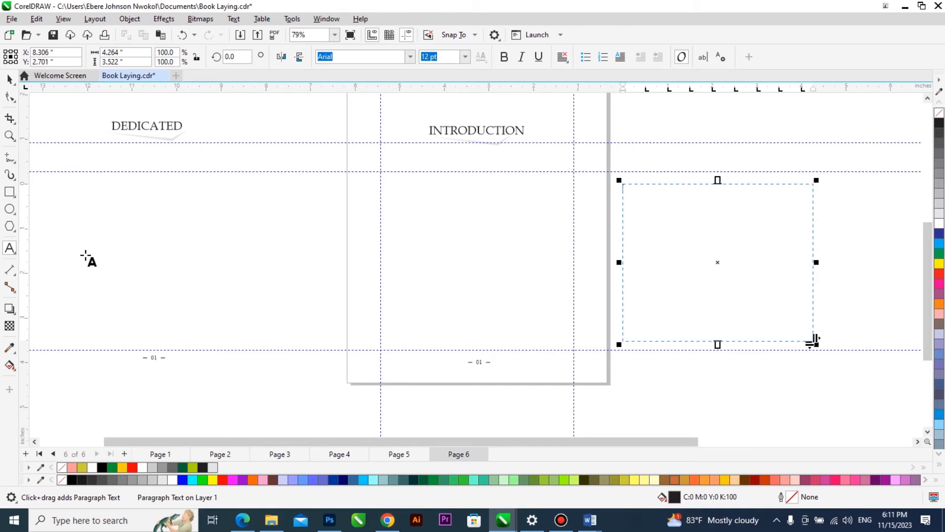
pyautogui.click(629, 377)
pyautogui.write('bfkbkbfkbfjkbfkf fk efkj')
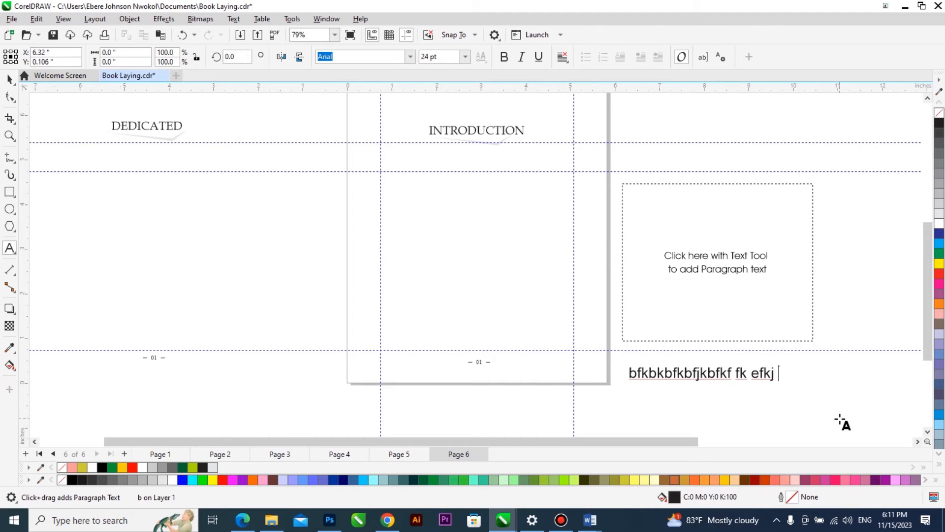
pyautogui.hotkey('ctrl', 'a')
pyautogui.press('BackSpace')
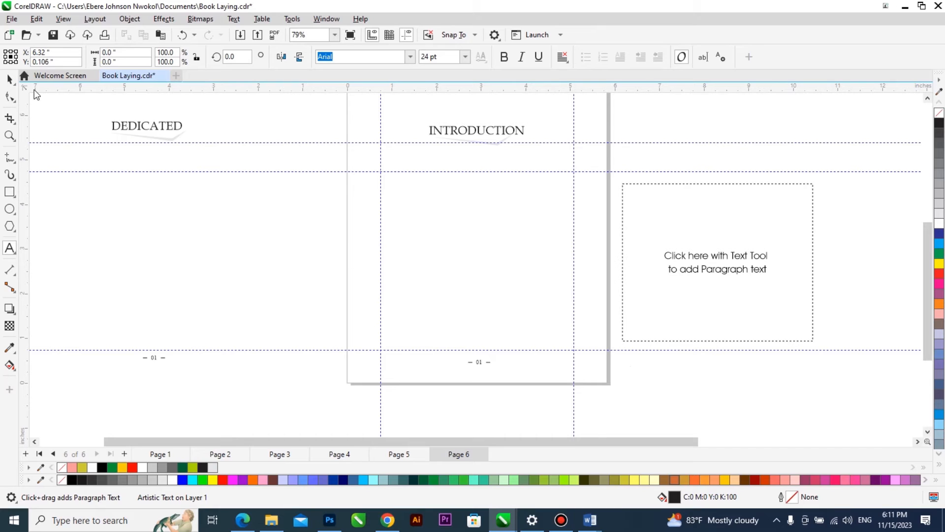
pyautogui.hotkey('ctrl', 'space')
pyautogui.press('Delete')
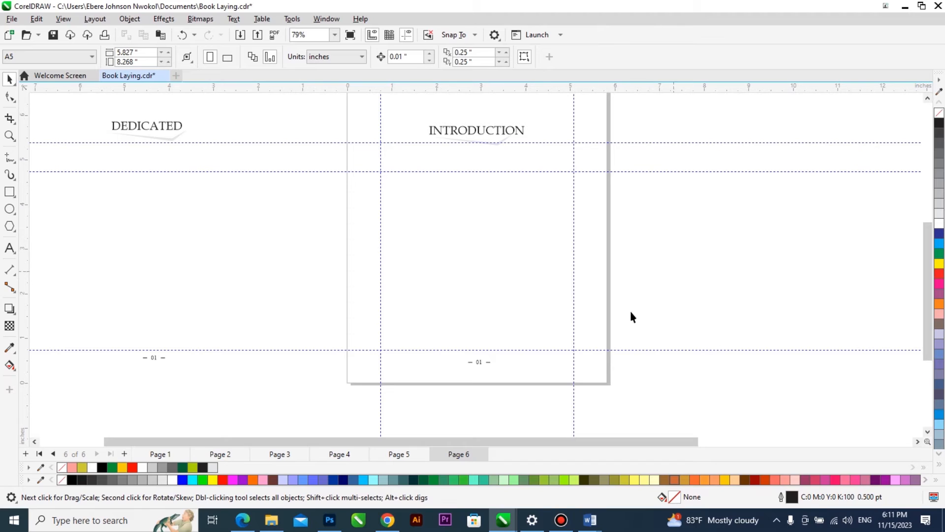
# Draw a paragraph text frame about 4.1 by 3.7 inches below the "INTRODUCTION" heading inside the margin guides and centre it on the page.
pyautogui.click(10, 247)
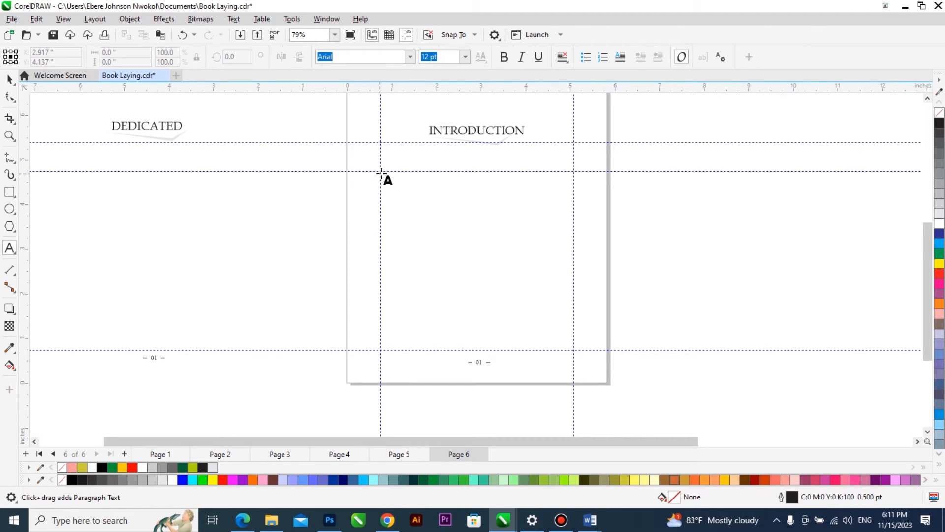
pyautogui.moveTo(386, 180); pyautogui.dragTo(570, 345)
pyautogui.hotkey('ctrl', 'space')
pyautogui.keyDown('shift'); pyautogui.click(591, 316); pyautogui.keyUp('shift')
pyautogui.press('c')
pyautogui.keyDown('shift'); pyautogui.click(590, 315); pyautogui.keyUp('shift')
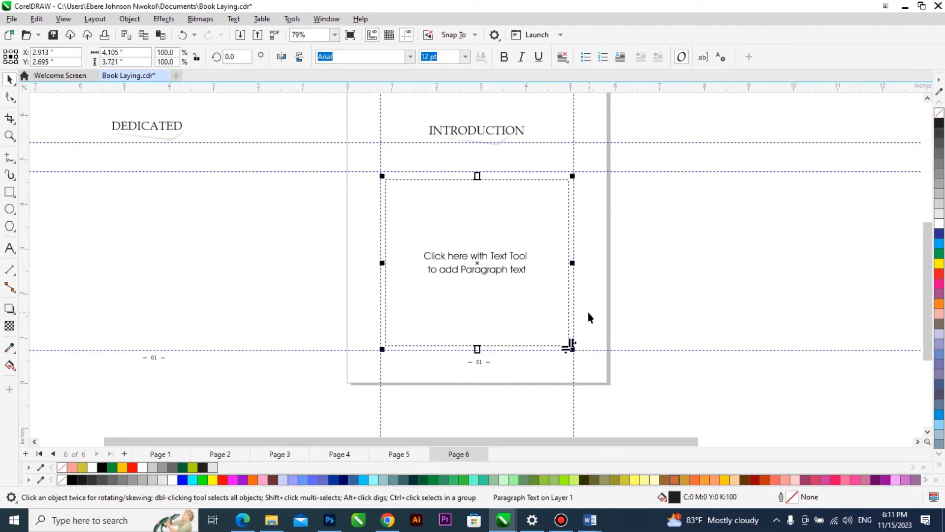
# Widen the paragraph text frame evenly on both sides to the vertical margin guides, making it 4.325 inches wide.
pyautogui.scroll(6, 588, 312)
pyautogui.scroll(2, 558, 227)
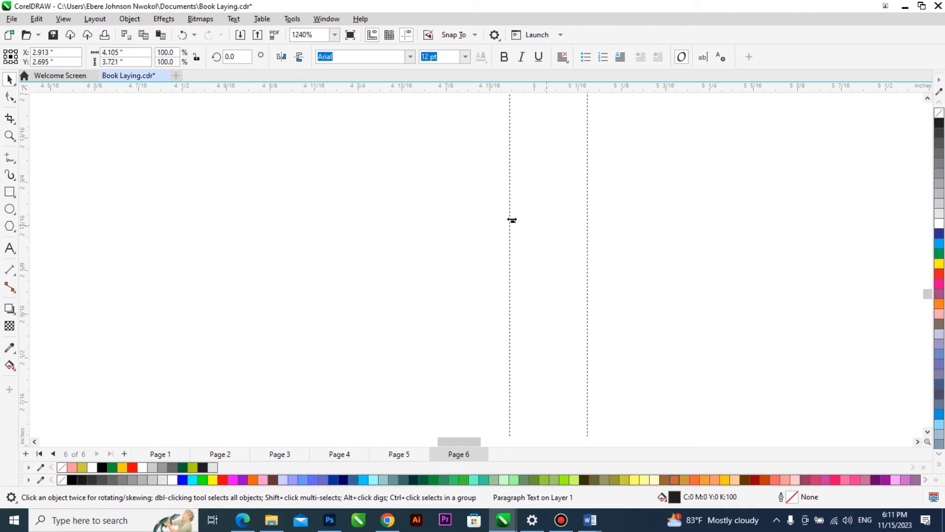
pyautogui.moveTo(512, 221); pyautogui.dragTo(589, 256)
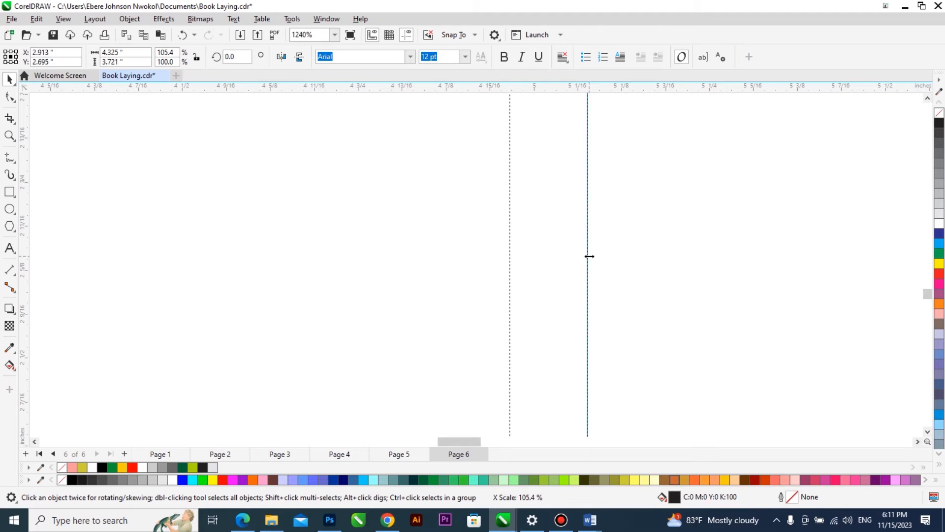
pyautogui.moveTo(589, 256); pyautogui.dragTo(589, 256)
pyautogui.scroll(-4, 660, 289)
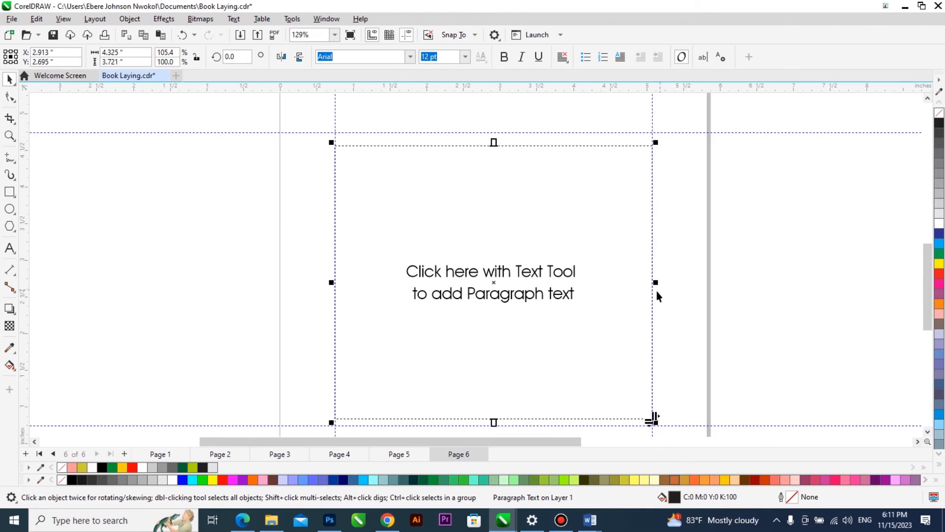
# Extend the paragraph frame down to the bottom margin guide and up to the guide below the "INTRODUCTION" heading, making it 3.997 inches tall.
pyautogui.scroll(3, 659, 288)
pyautogui.scroll(-2, 747, 276)
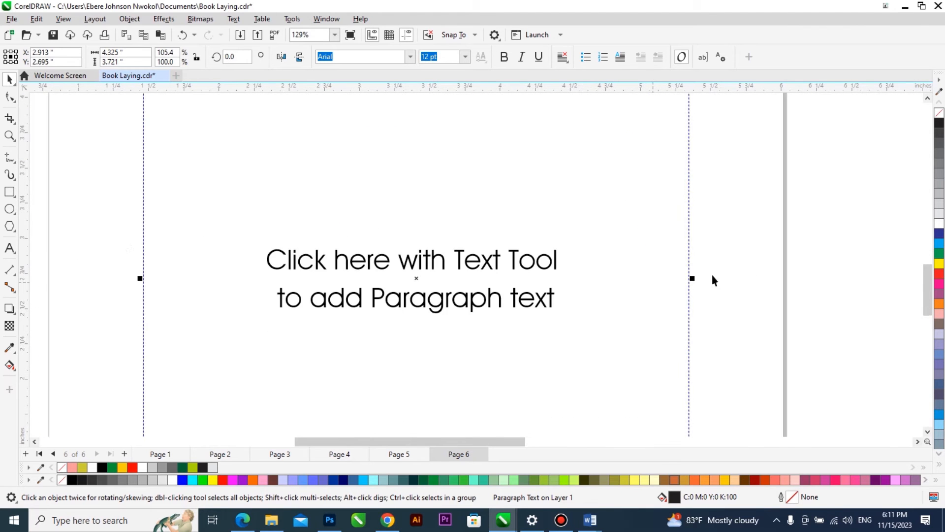
pyautogui.scroll(-2, 389, 197)
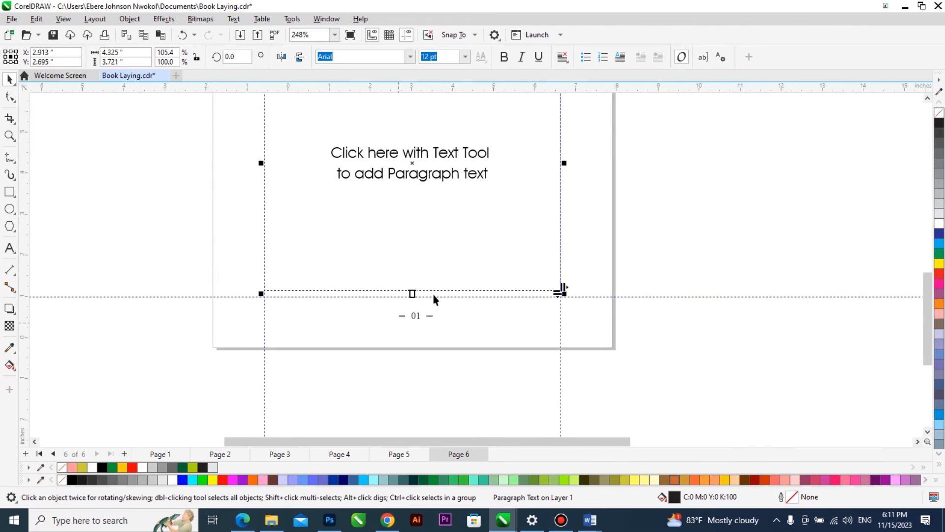
pyautogui.scroll(3, 429, 302)
pyautogui.moveTo(381, 288); pyautogui.dragTo(386, 317)
pyautogui.scroll(-2, 456, 348)
pyautogui.scroll(-3, 456, 347)
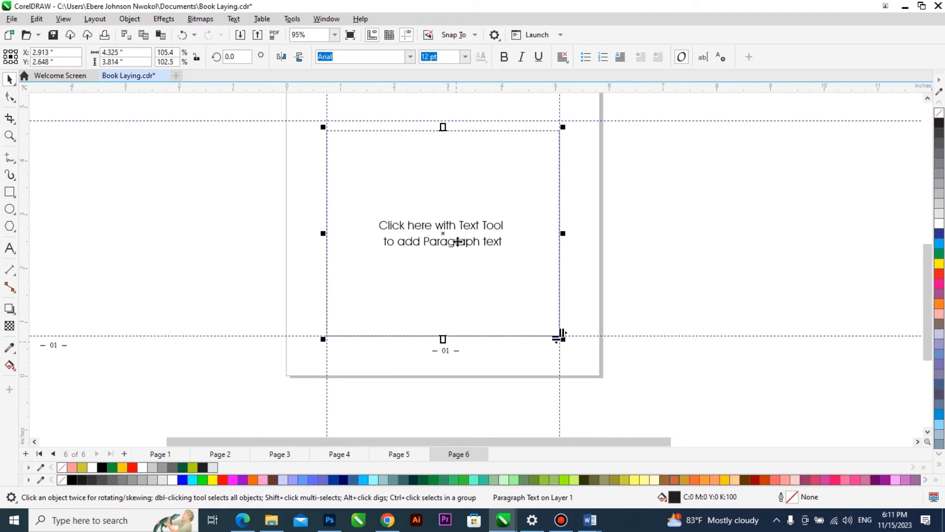
pyautogui.scroll(4, 449, 122)
pyautogui.moveTo(448, 174); pyautogui.dragTo(468, 129)
pyautogui.scroll(-7, 411, 289)
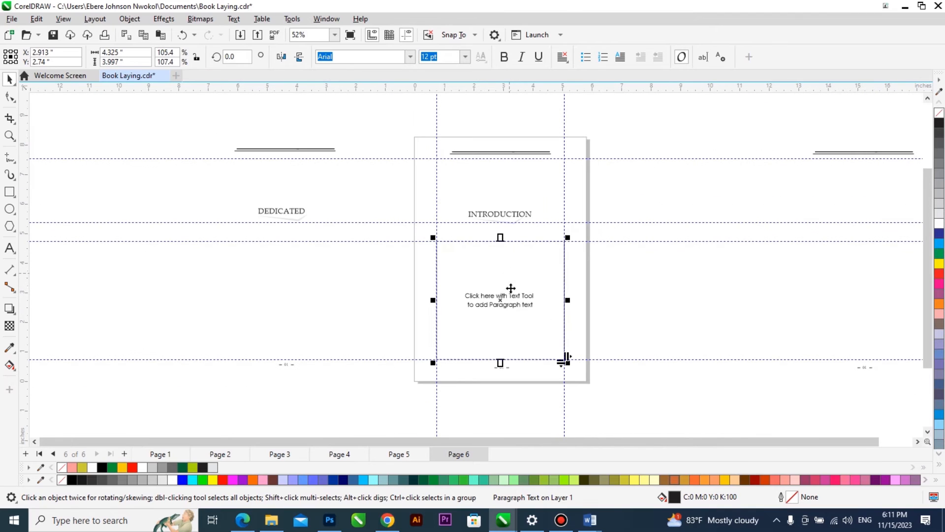
# Place two copies of the empty paragraph frame outside page 6, one beyond the left side and one beyond the right side.
pyautogui.moveTo(507, 296); pyautogui.dragTo(159, 273)
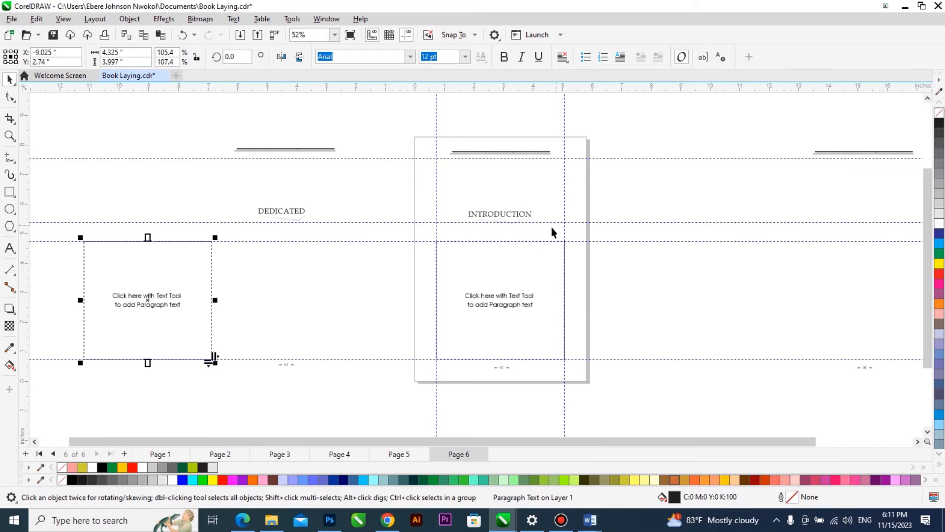
pyautogui.click(501, 296)
pyautogui.moveTo(495, 307); pyautogui.dragTo(681, 302)
# Stretch the copy right of page 6 up to the header guide, making it 6.788 inches tall, and move it to the pasteboard's far left.
pyautogui.scroll(2, 694, 187)
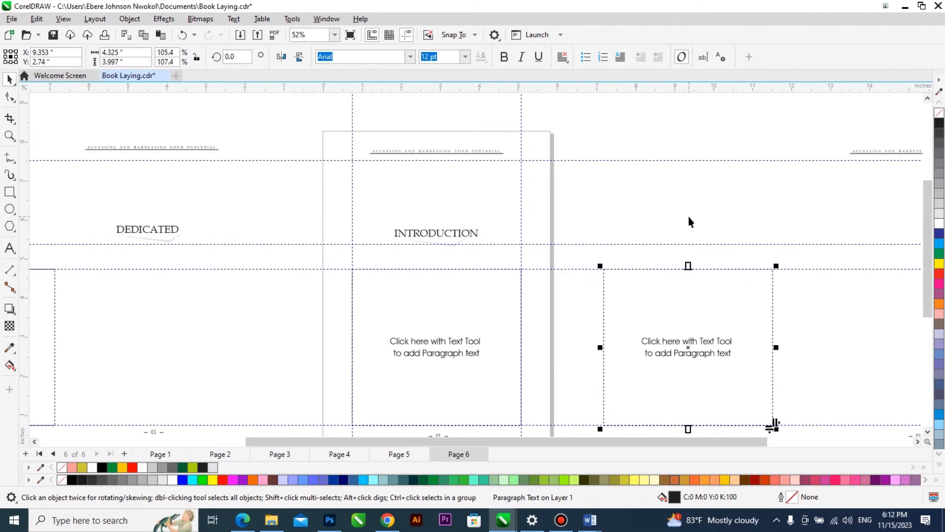
pyautogui.moveTo(692, 258); pyautogui.dragTo(696, 148)
pyautogui.scroll(3, 695, 127)
pyautogui.scroll(6, 703, 238)
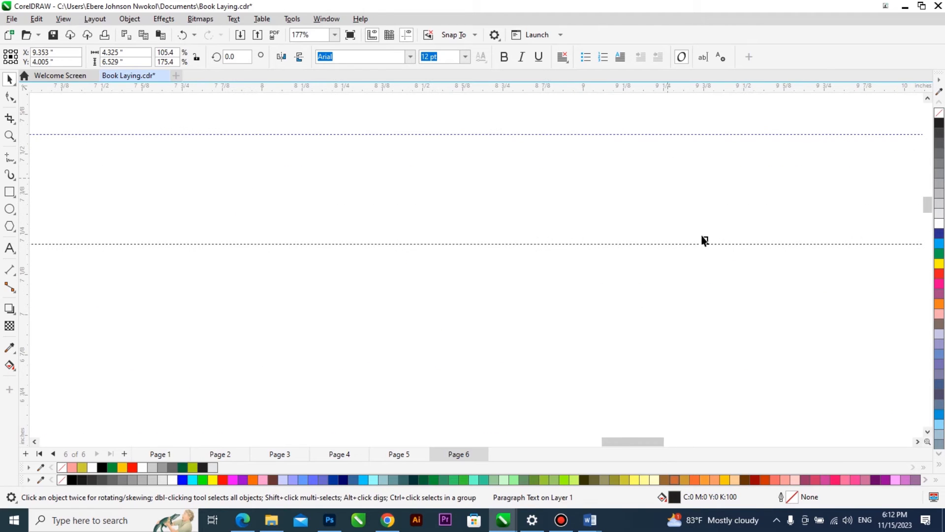
pyautogui.moveTo(703, 237); pyautogui.dragTo(704, 131)
pyautogui.scroll(-5, 692, 139)
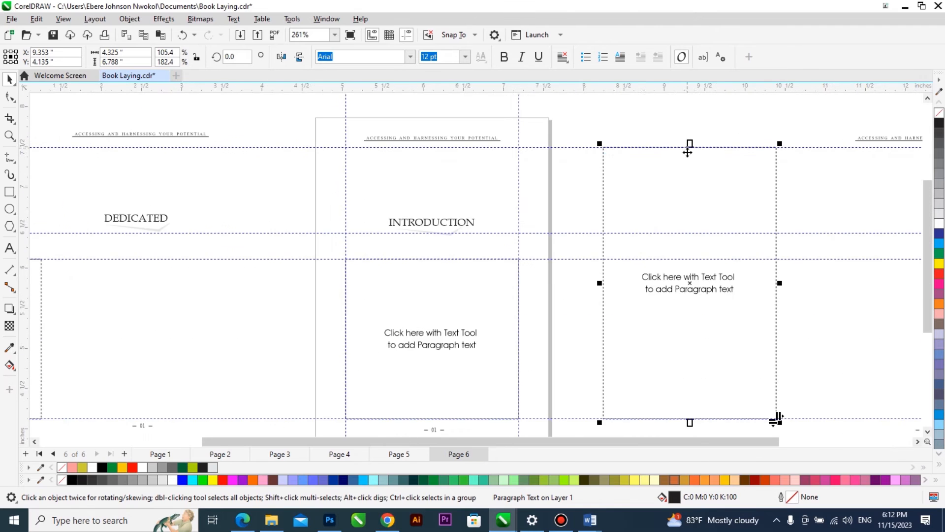
pyautogui.scroll(-10, 688, 152)
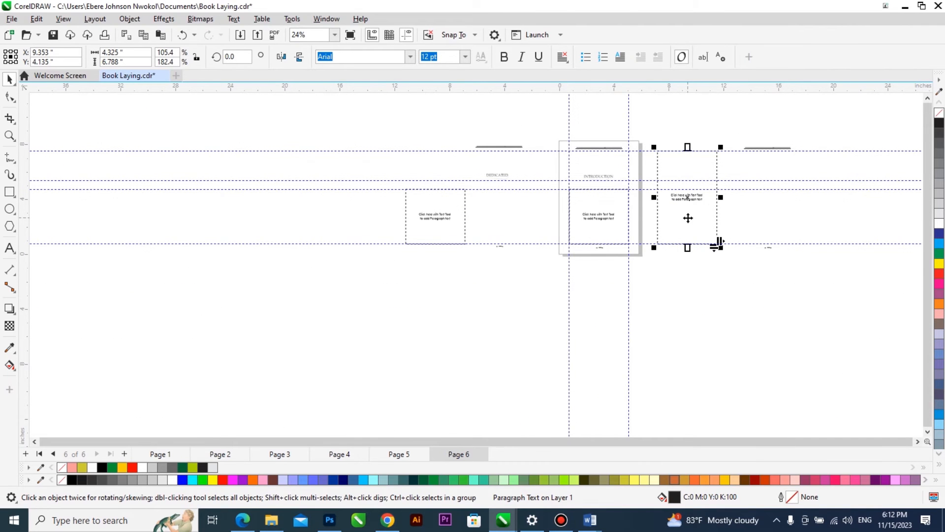
pyautogui.moveTo(687, 217); pyautogui.dragTo(373, 239)
pyautogui.scroll(4, 625, 170)
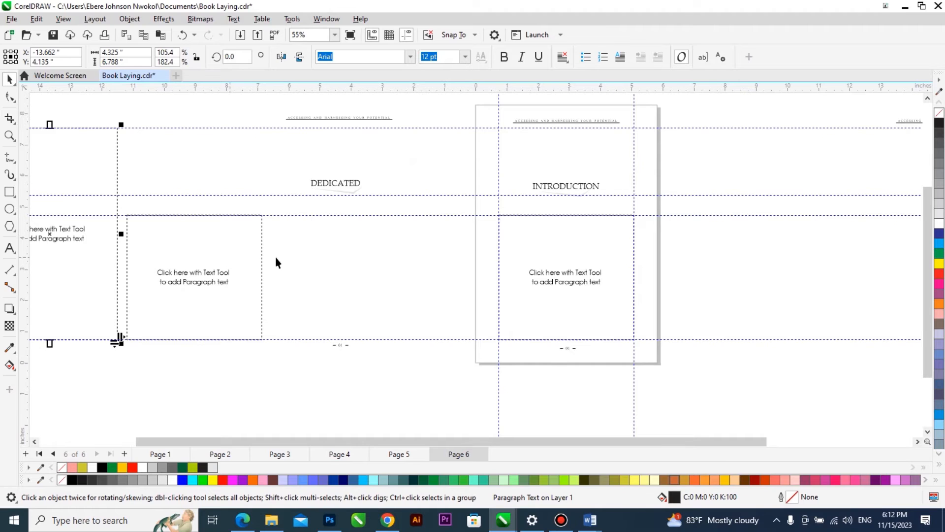
# Copy the introduction's body text, through "See you at the top.", from the "ACCESSING AND HARNESSING Latest" Word manuscript and return to CorelDRAW.
pyautogui.moveTo(537, 255); pyautogui.dragTo(622, 247)
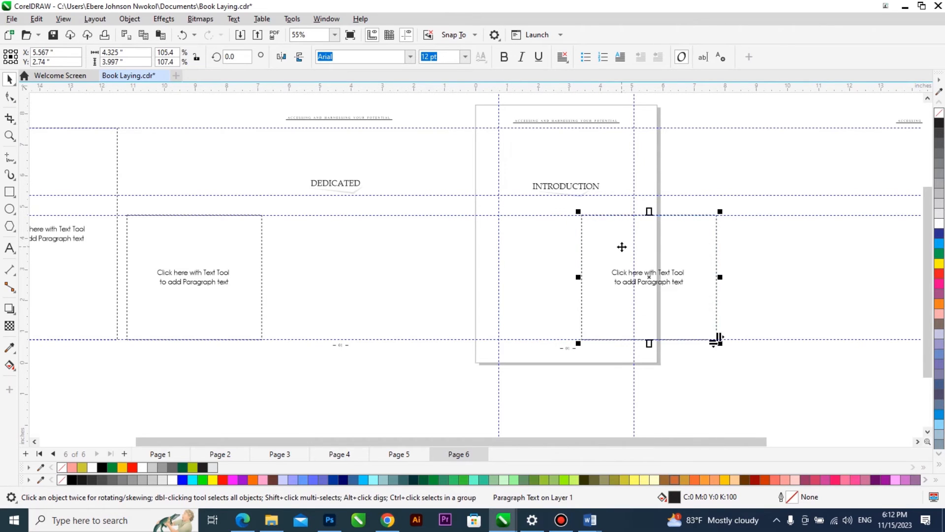
pyautogui.moveTo(591, 520)
pyautogui.click(549, 480)
pyautogui.scroll(-1, 549, 480)
pyautogui.moveTo(298, 266); pyautogui.dragTo(519, 209)
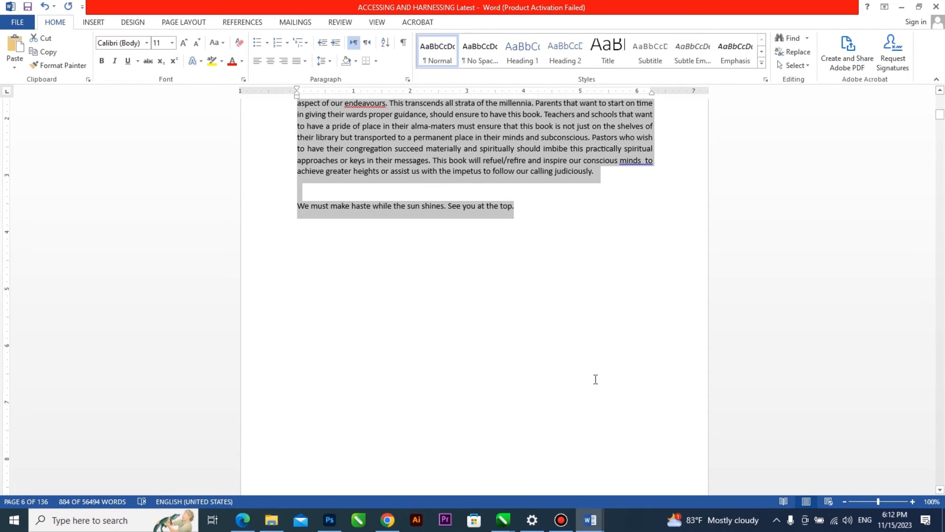
pyautogui.moveTo(503, 520)
pyautogui.click(658, 442)
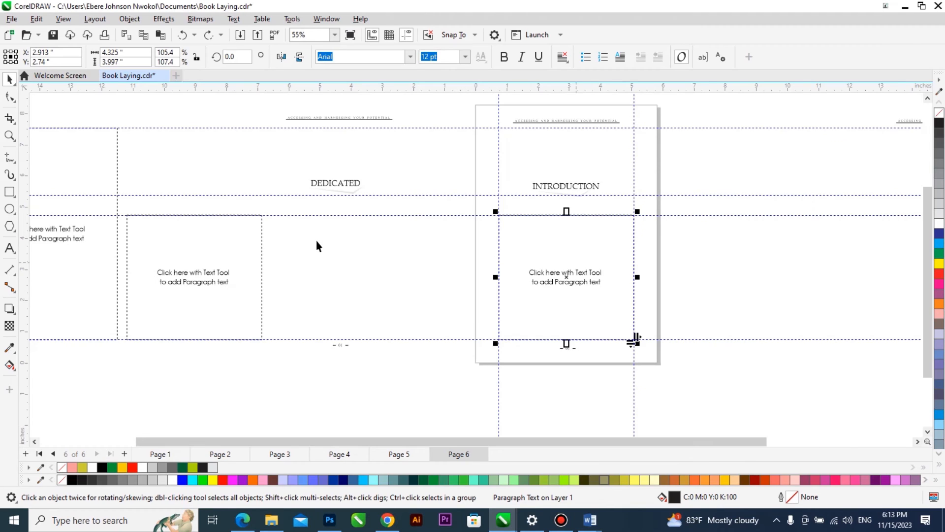
# Paste the introduction text into the paragraph frame on page 6, maintaining fonts and formatting with Force CMYK Black.
pyautogui.scroll(-1, 332, 242)
pyautogui.scroll(1, 486, 244)
pyautogui.doubleClick(456, 245)
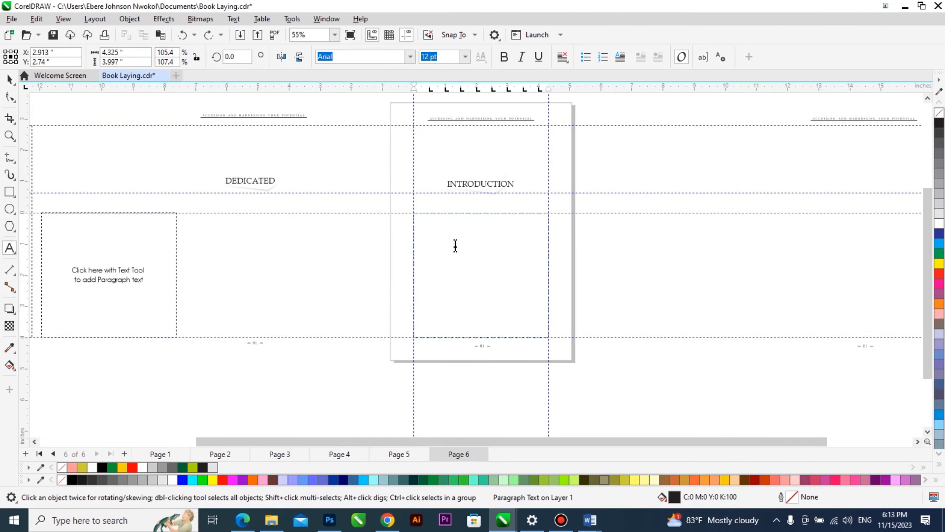
pyautogui.hotkey('ctrl', 'v')
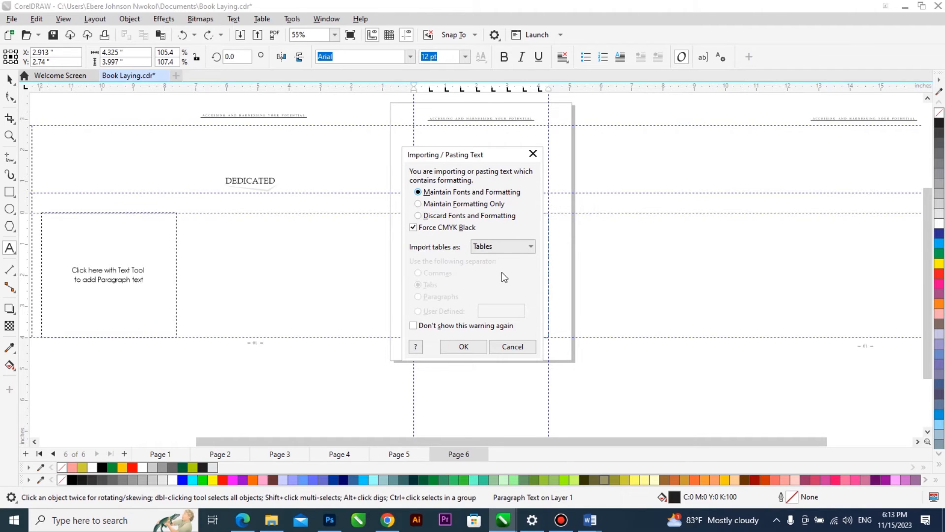
pyautogui.click(470, 346)
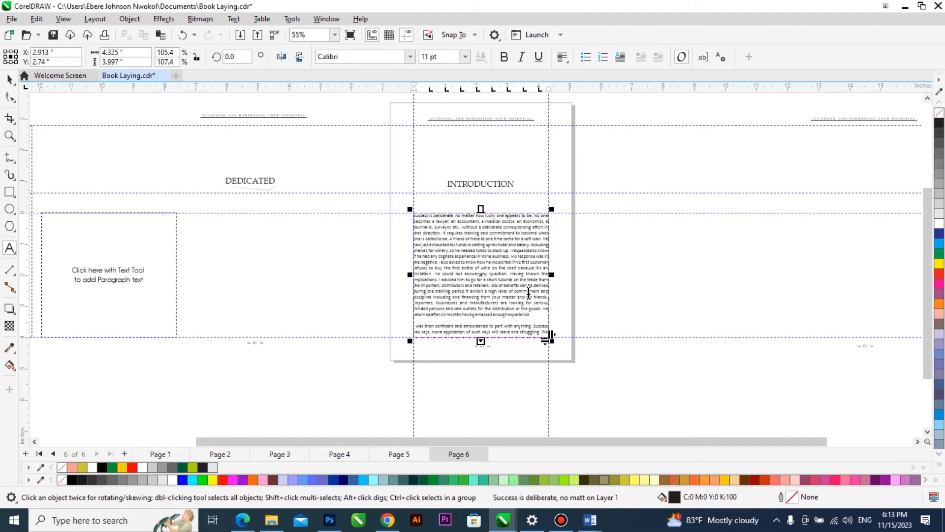
pyautogui.click(9, 79)
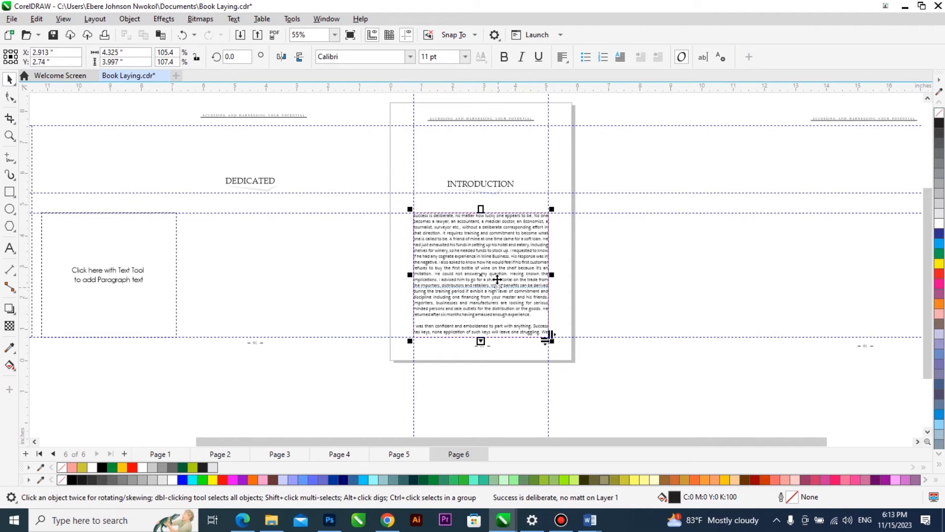
# Switch to the Word manuscript and apply Justify alignment to the selected introduction text.
pyautogui.moveTo(593, 523)
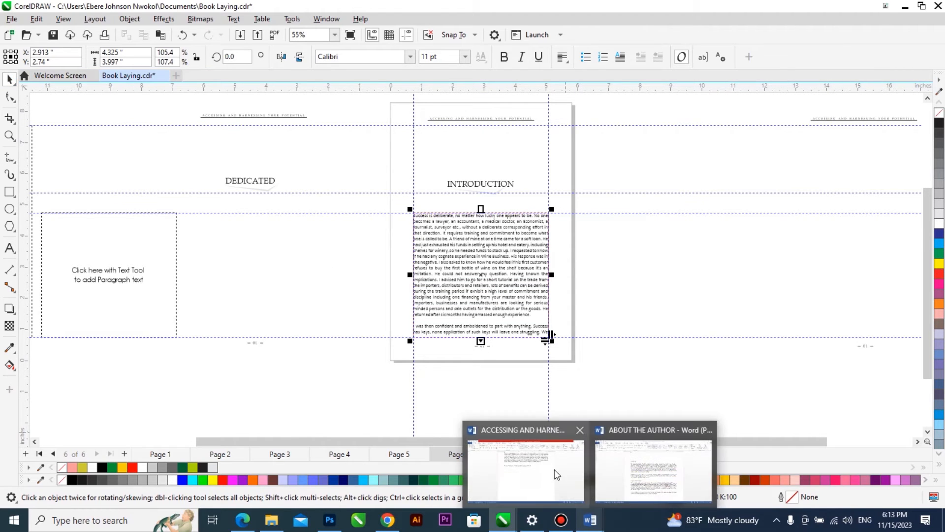
pyautogui.click(554, 469)
pyautogui.scroll(-18, 500, 275)
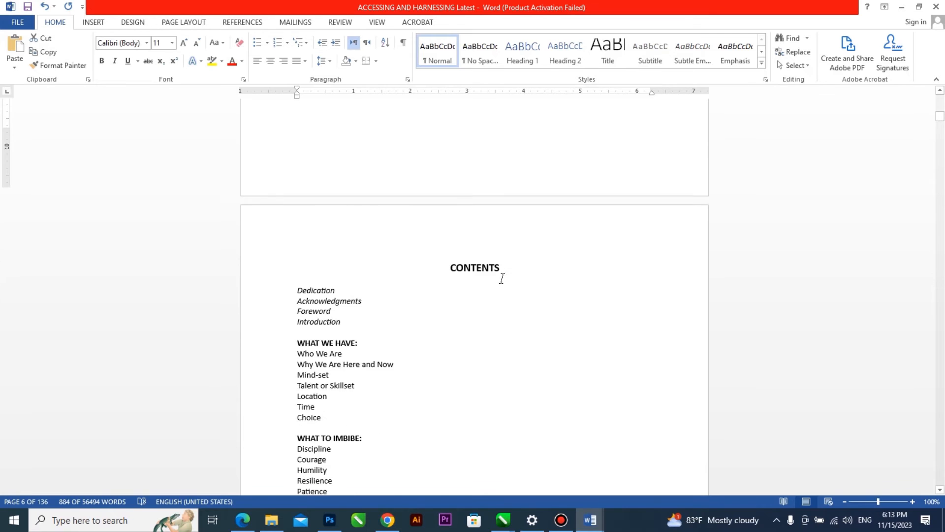
pyautogui.scroll(9, 503, 346)
pyautogui.scroll(15, 474, 301)
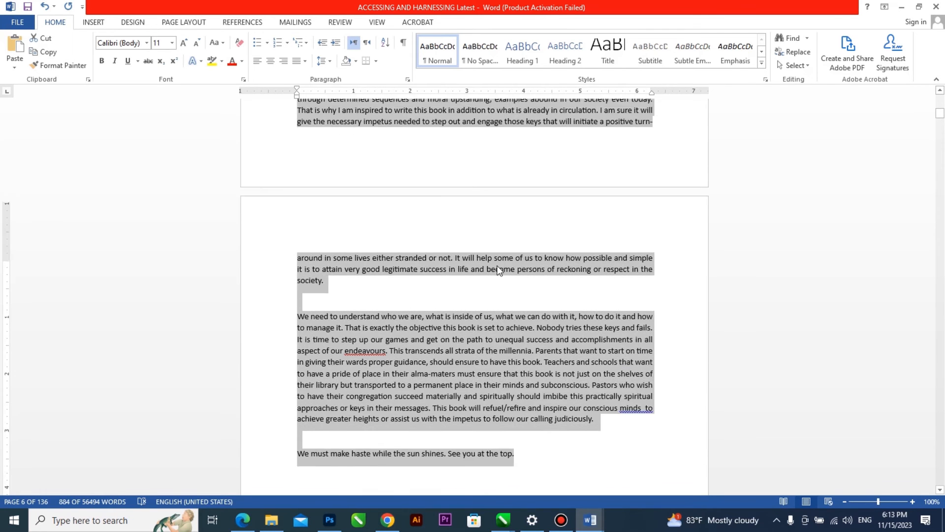
pyautogui.scroll(6, 506, 271)
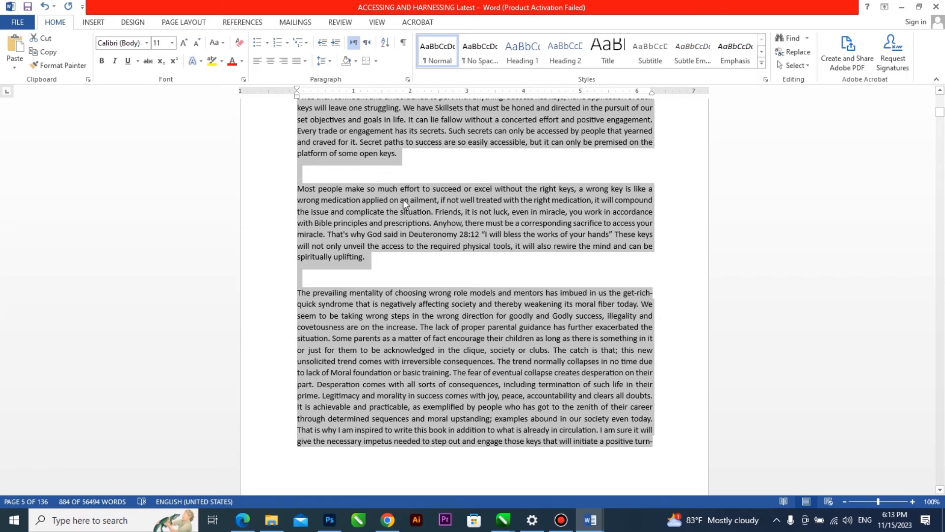
pyautogui.click(305, 61)
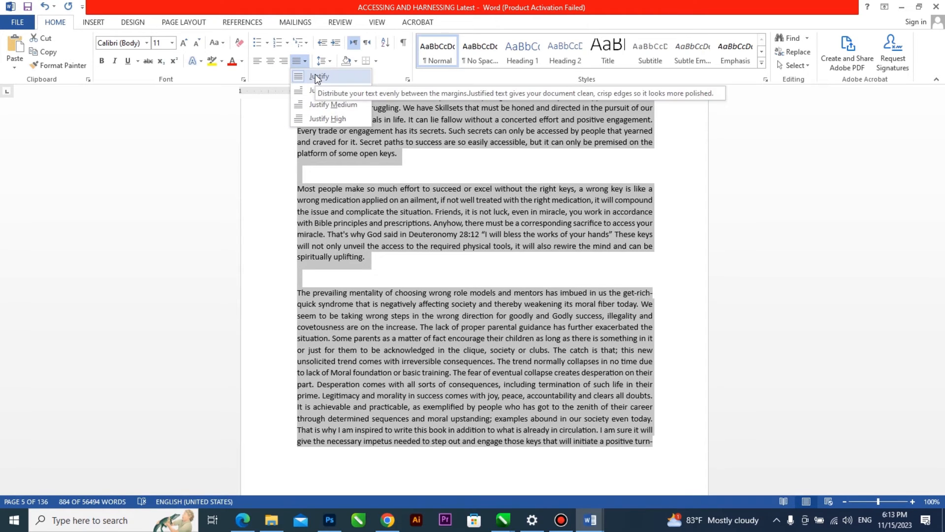
pyautogui.click(311, 75)
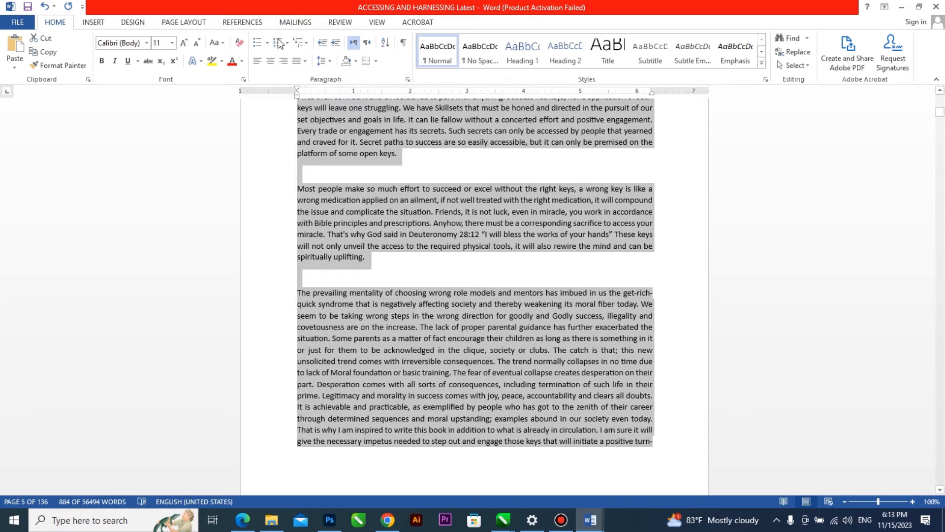
# Left-align the selected introduction text, justify it again, and switch back to CorelDRAW.
pyautogui.click(257, 60)
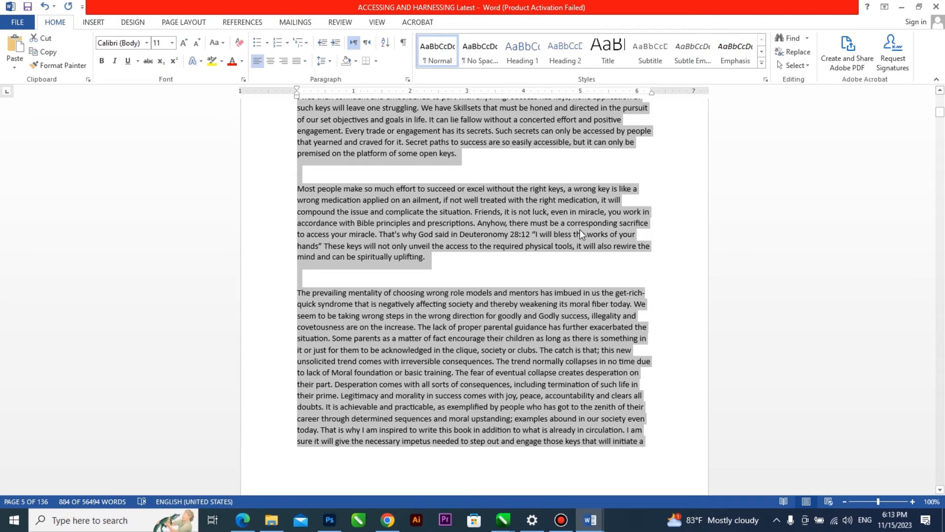
pyautogui.scroll(2, 575, 229)
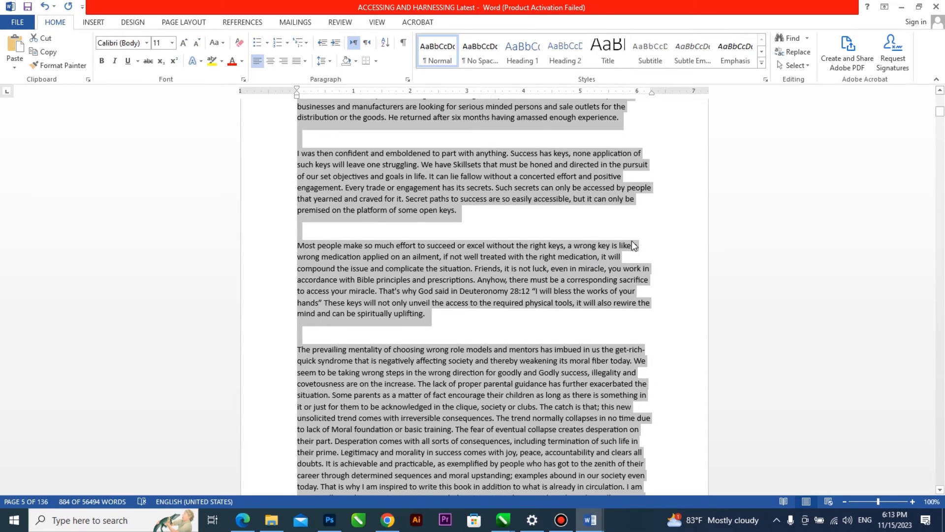
pyautogui.click(305, 61)
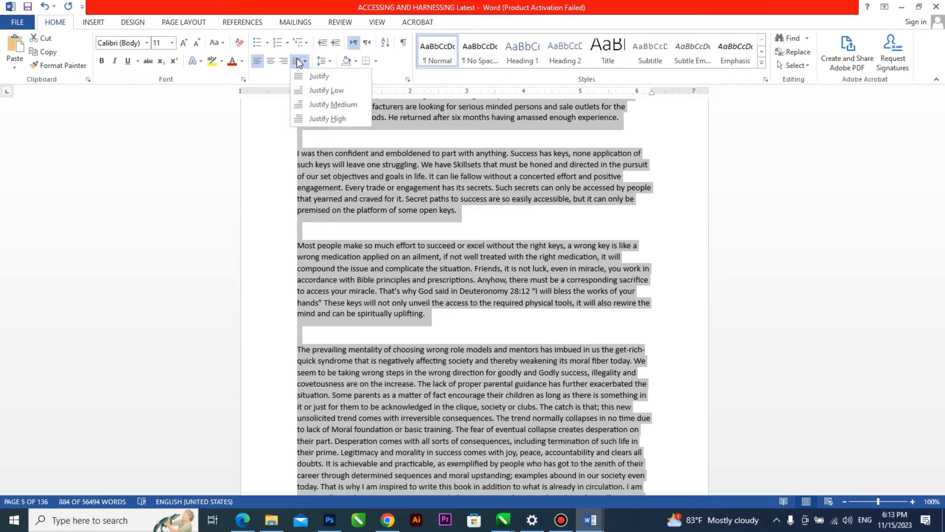
pyautogui.click(322, 73)
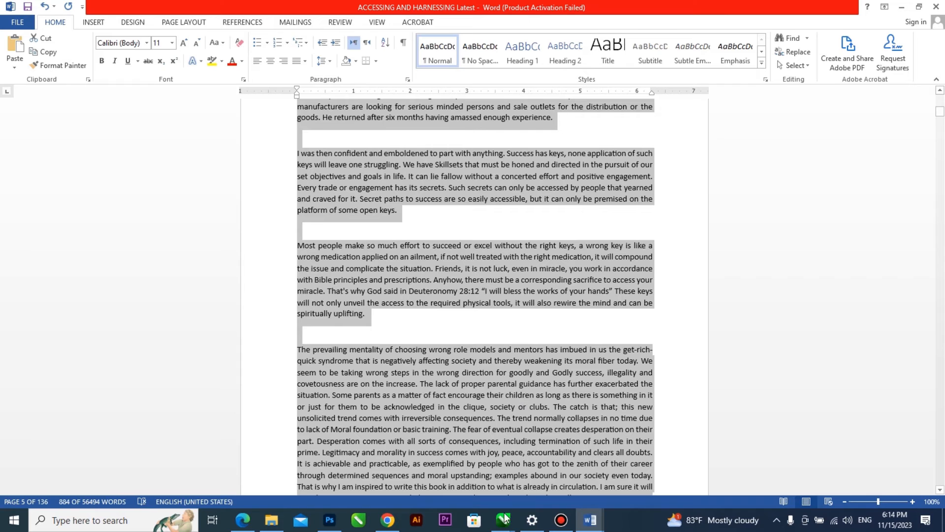
pyautogui.moveTo(503, 520)
pyautogui.click(670, 471)
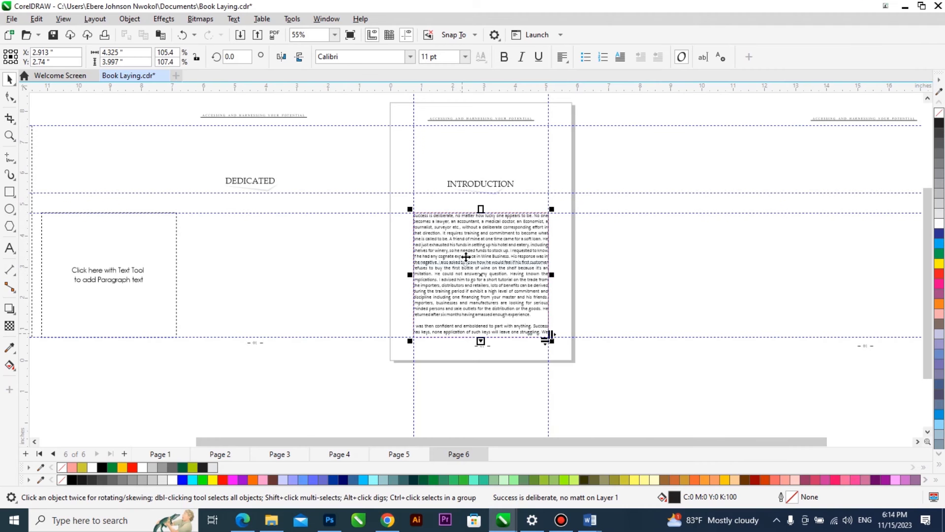
# Place a copy of the empty 6.788-inch-tall paragraph frame just right of page 6, level with the margin guides.
pyautogui.scroll(2, 475, 253)
pyautogui.scroll(-3, 480, 256)
pyautogui.scroll(-4, 481, 256)
pyautogui.moveTo(182, 247); pyautogui.dragTo(549, 273)
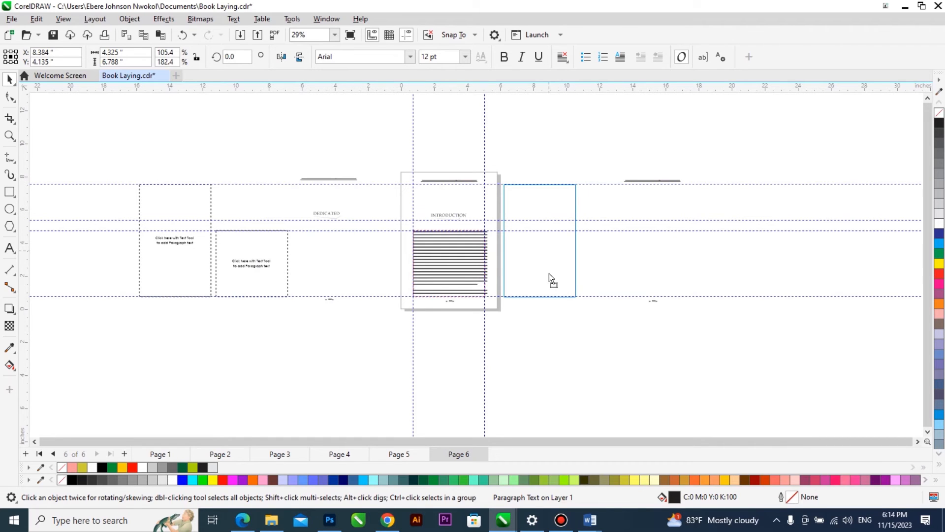
pyautogui.moveTo(548, 273); pyautogui.dragTo(549, 273)
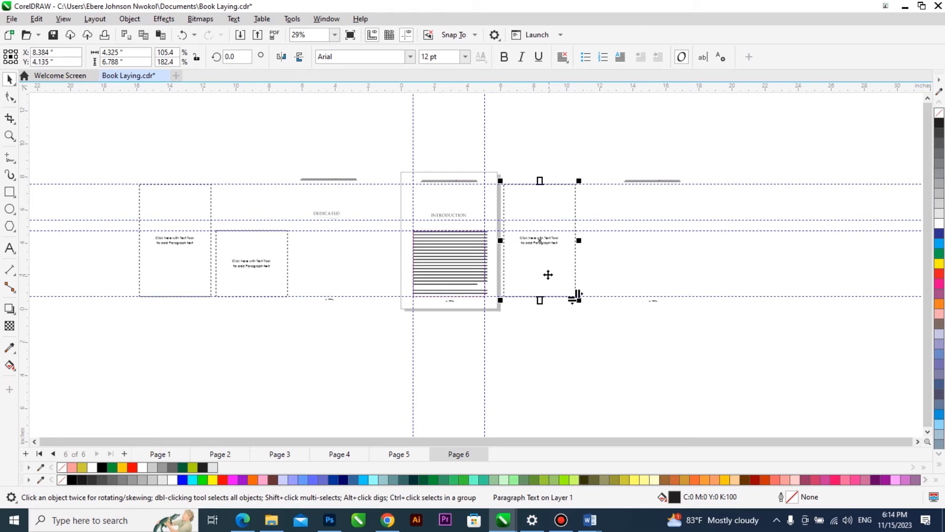
# Examine how the introduction text on page 6 fits against the margin guides and the page number.
pyautogui.scroll(2, 548, 273)
pyautogui.scroll(2, 537, 266)
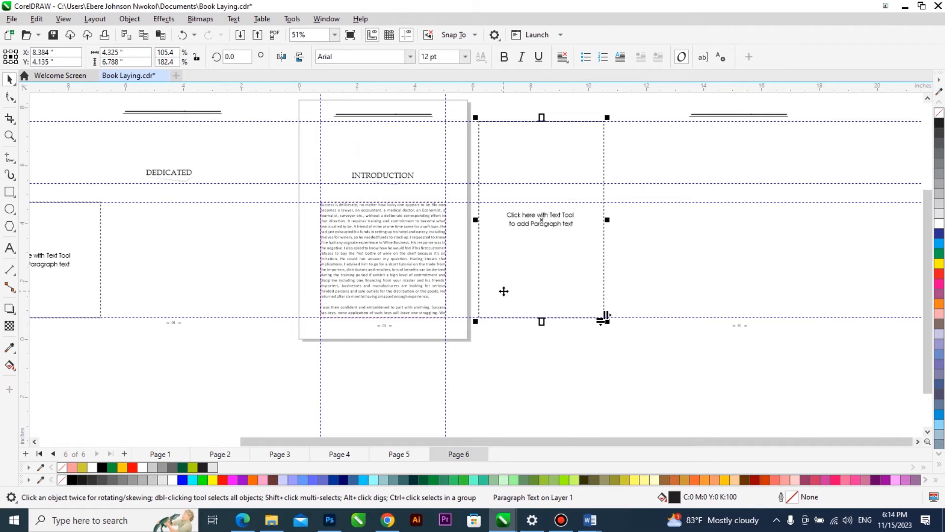
pyautogui.click(392, 281)
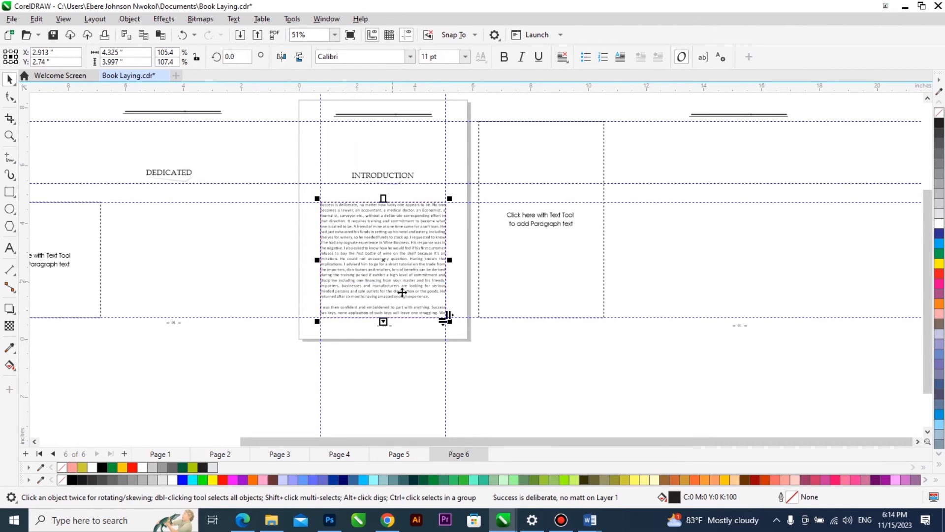
pyautogui.scroll(2, 392, 281)
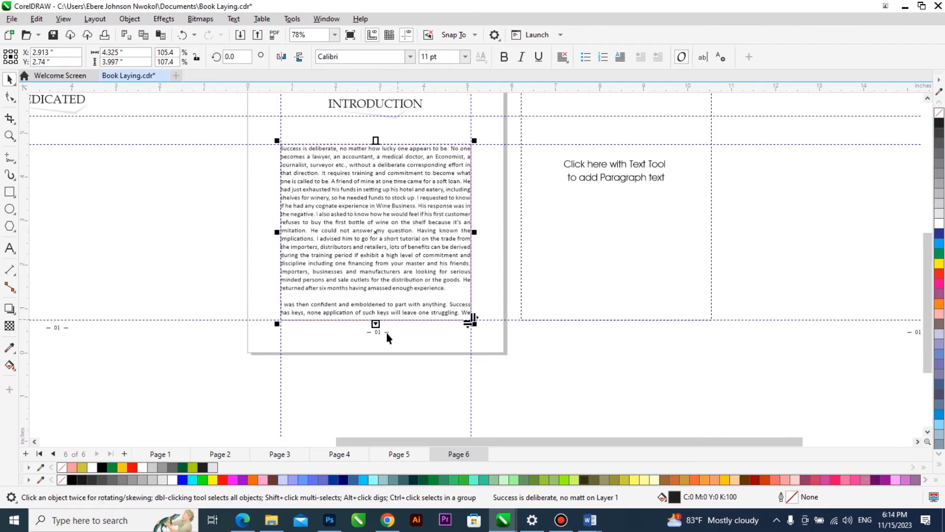
pyautogui.scroll(4, 377, 330)
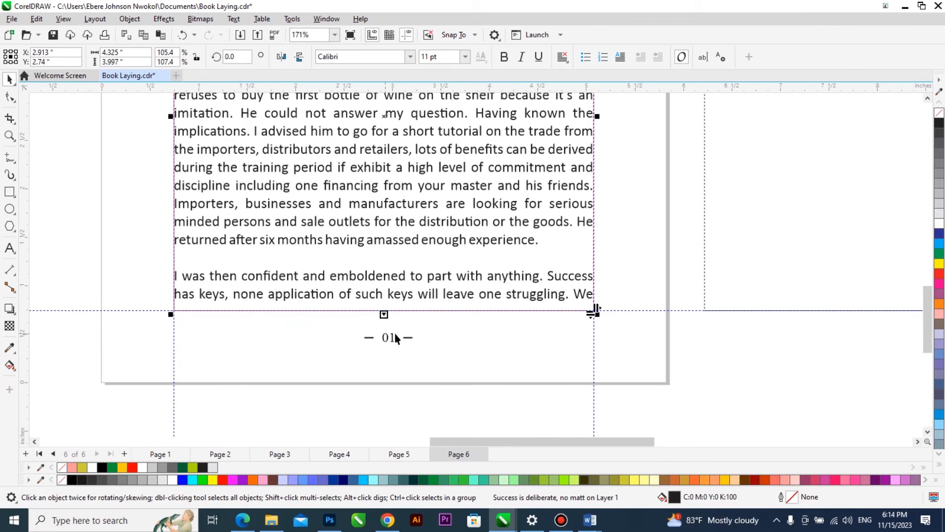
pyautogui.click(663, 366)
pyautogui.scroll(5, 631, 243)
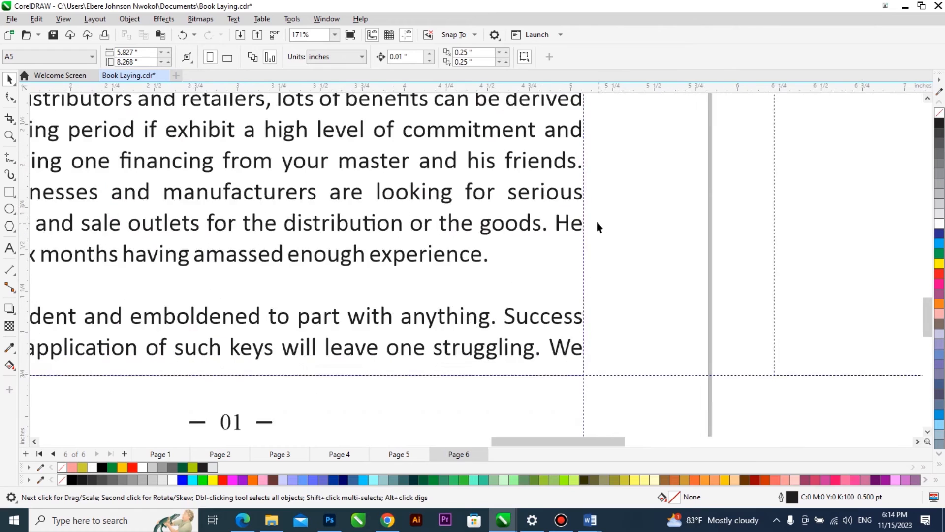
# Flow the overflowing introduction text from the page 6 frame into the empty tall paragraph frame beside the page.
pyautogui.click(571, 240)
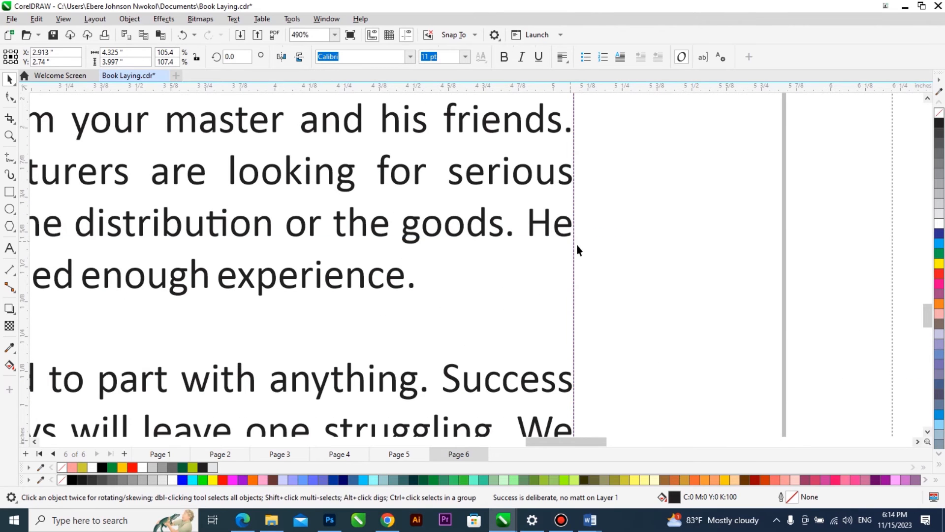
pyautogui.scroll(-5, 547, 256)
pyautogui.scroll(-8, 486, 275)
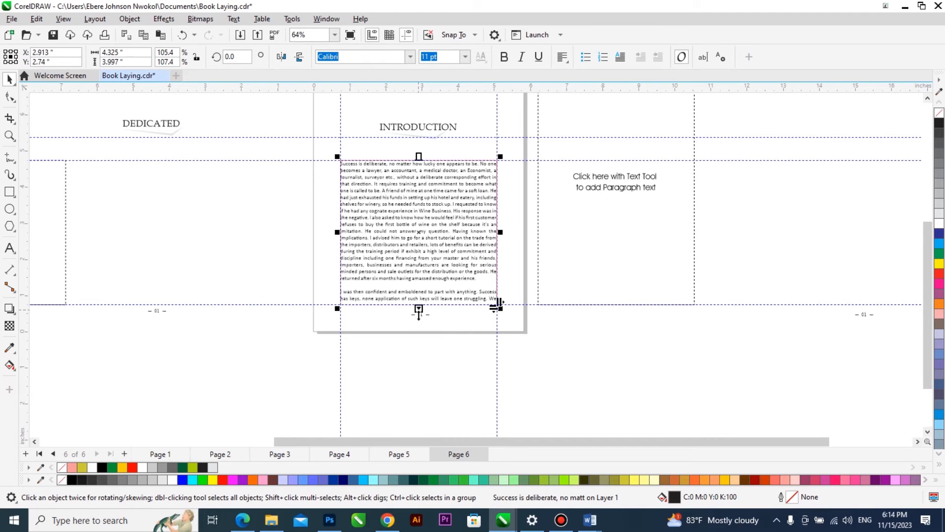
pyautogui.scroll(3, 433, 320)
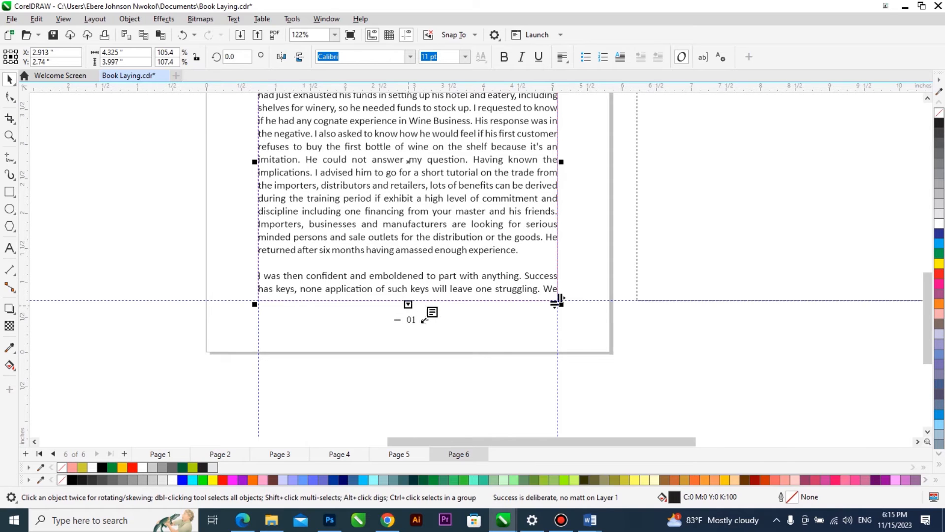
pyautogui.scroll(-3, 481, 352)
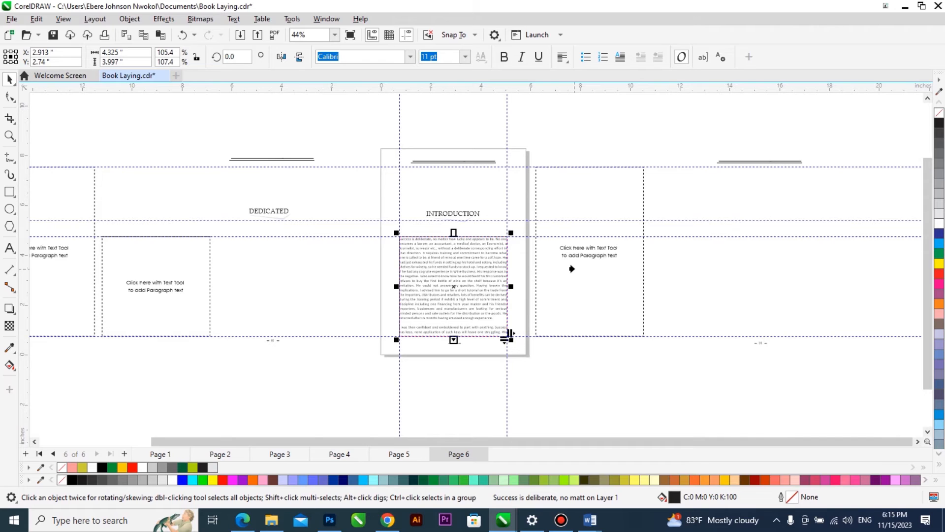
pyautogui.click(571, 268)
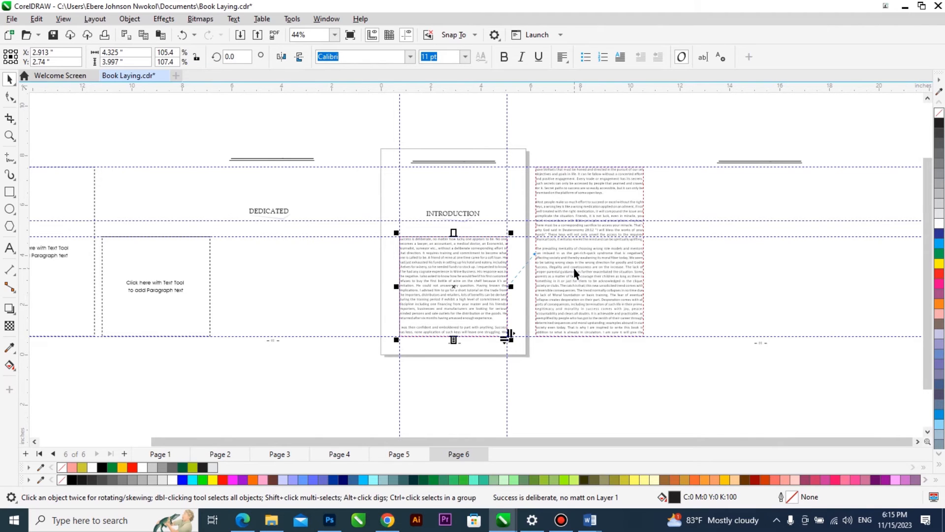
pyautogui.click(580, 333)
pyautogui.scroll(1, 562, 304)
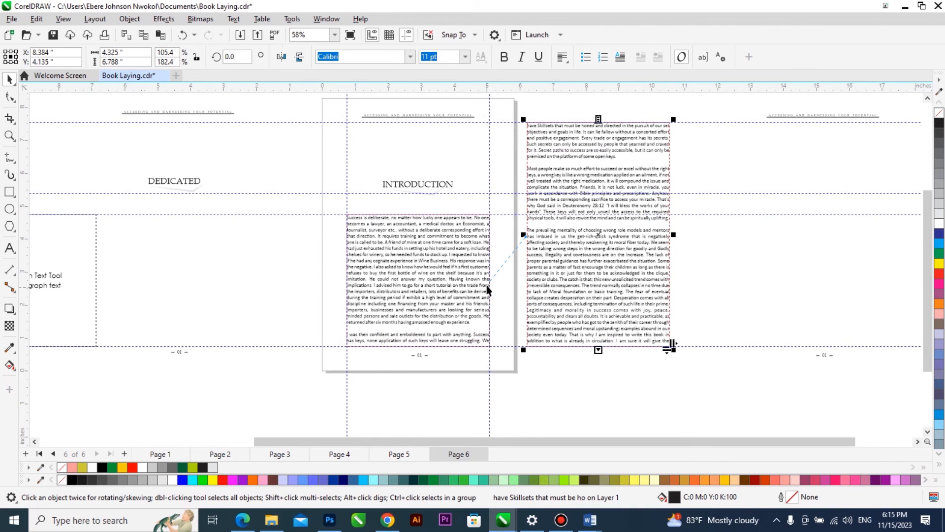
pyautogui.scroll(2, 492, 279)
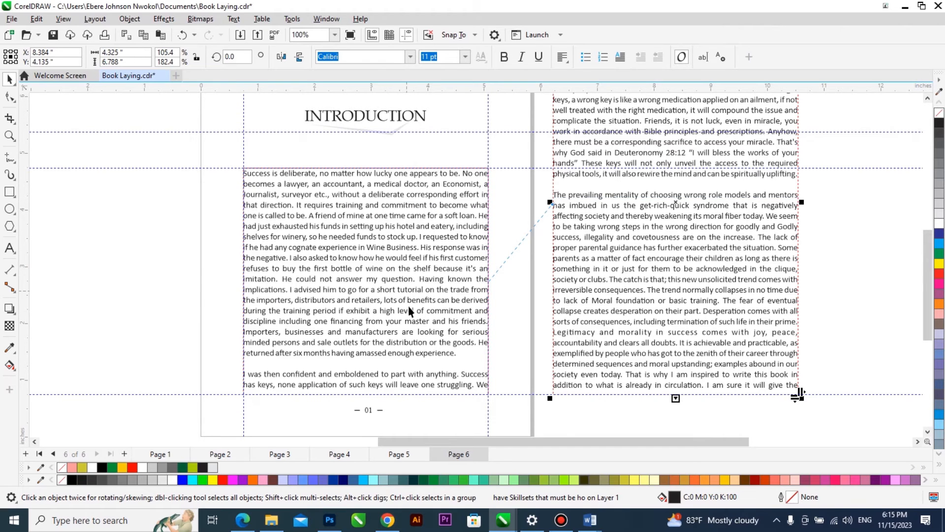
pyautogui.click(301, 225)
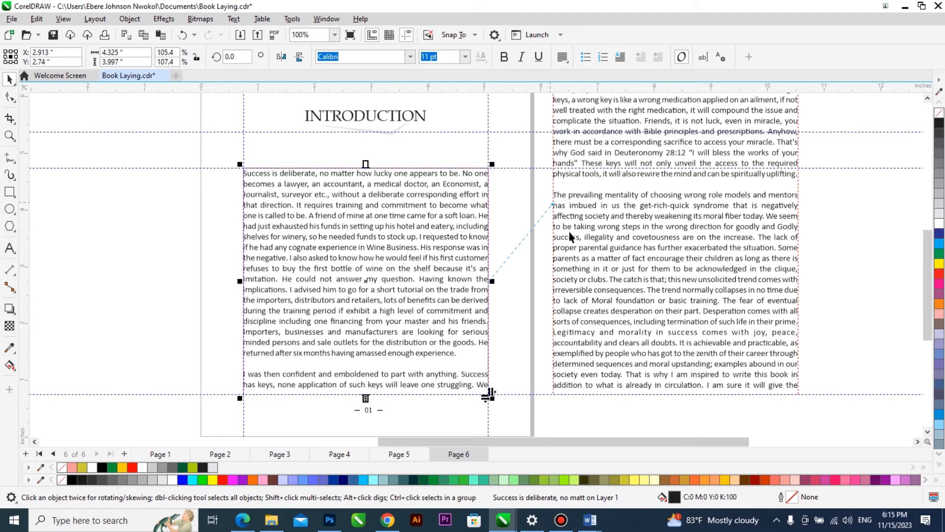
pyautogui.scroll(-1, 572, 259)
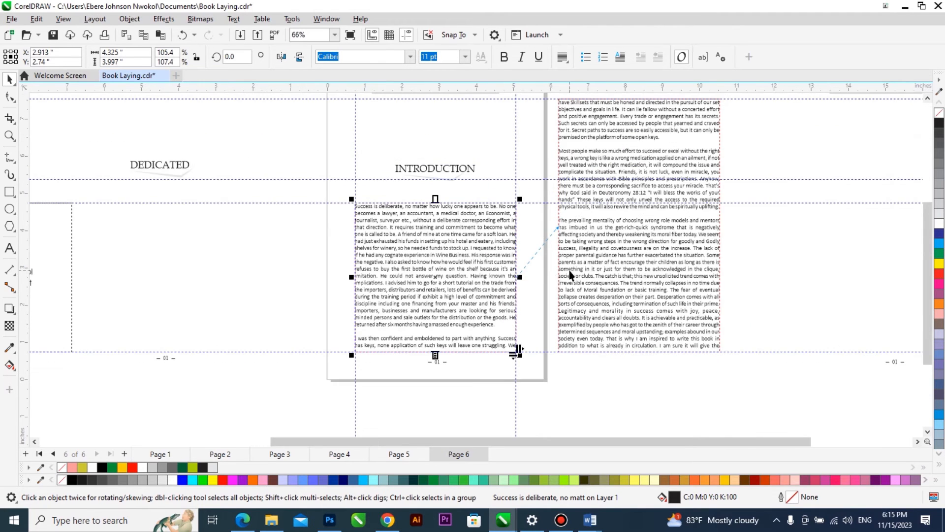
pyautogui.scroll(-1, 493, 306)
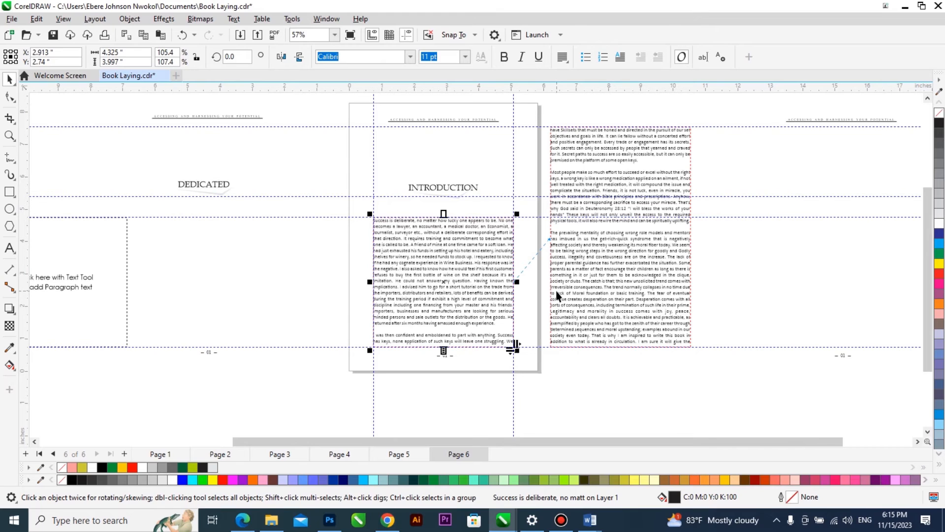
# Add page 7 and place a copy of the spare header and page-number group centred on it.
pyautogui.press('pagedown')
pyautogui.scroll(-1, 523, 291)
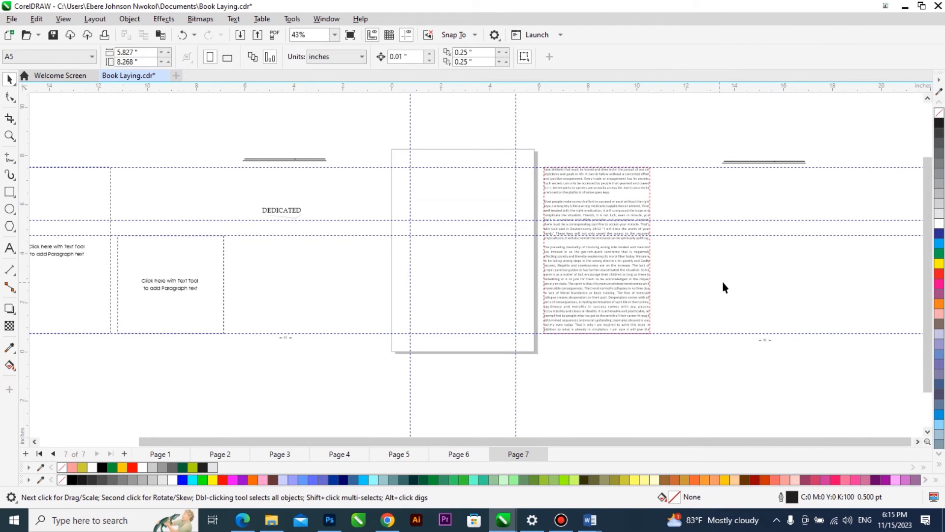
pyautogui.scroll(7, 297, 209)
pyautogui.click(307, 210)
pyautogui.scroll(-7, 220, 237)
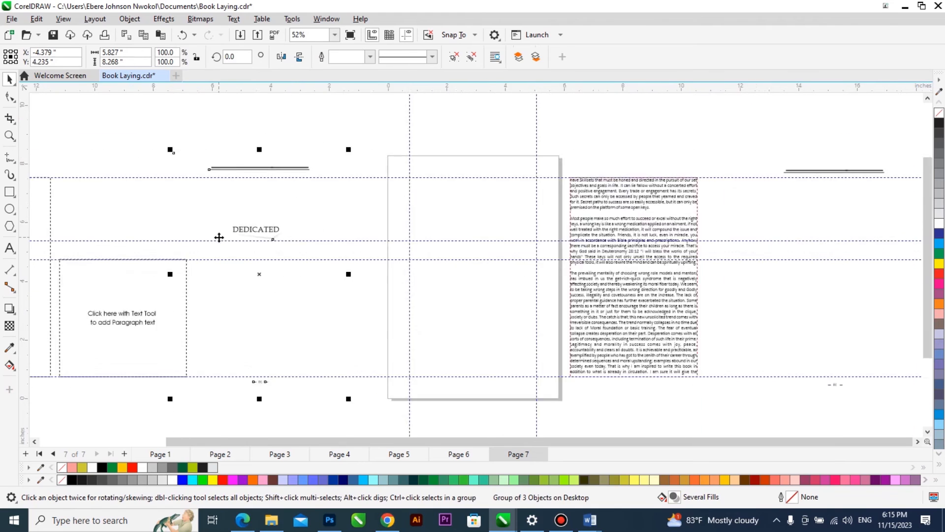
pyautogui.scroll(1, 541, 242)
pyautogui.click(637, 197)
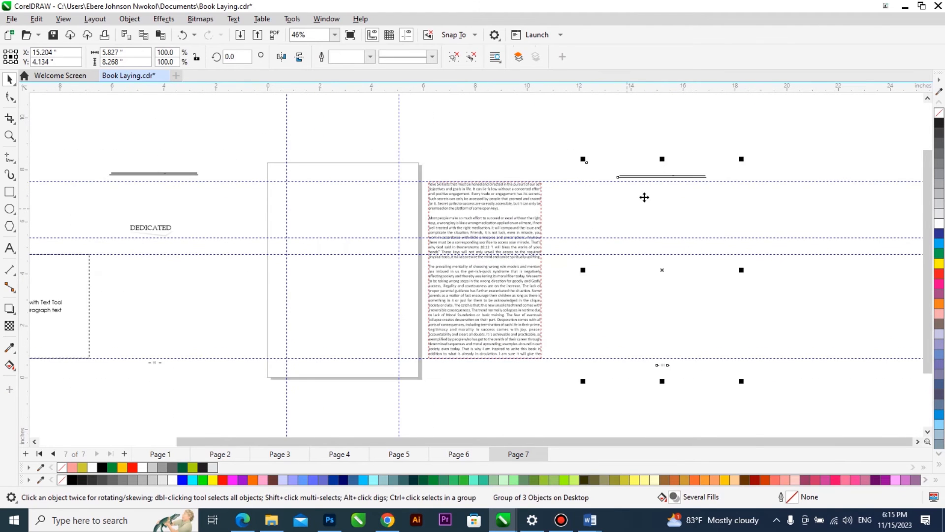
pyautogui.scroll(3, 643, 233)
pyautogui.scroll(-3, 718, 226)
pyautogui.moveTo(712, 211); pyautogui.dragTo(673, 215)
pyautogui.rightClick(673, 215)
pyautogui.press('p')
# Centre the linked continuation text frame horizontally on the header and page-number group of page 7.
pyautogui.click(472, 291)
pyautogui.scroll(-1, 589, 296)
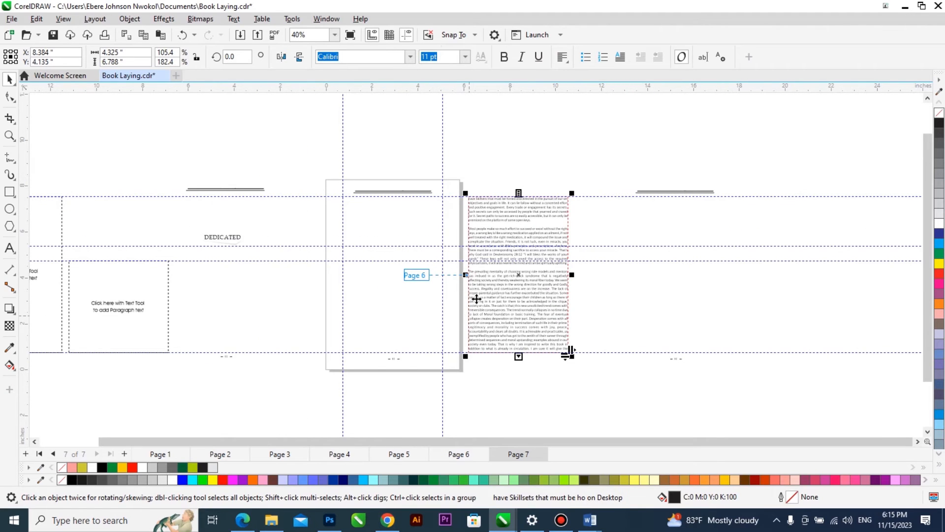
pyautogui.keyDown('shift'); pyautogui.click(399, 299); pyautogui.keyUp('shift')
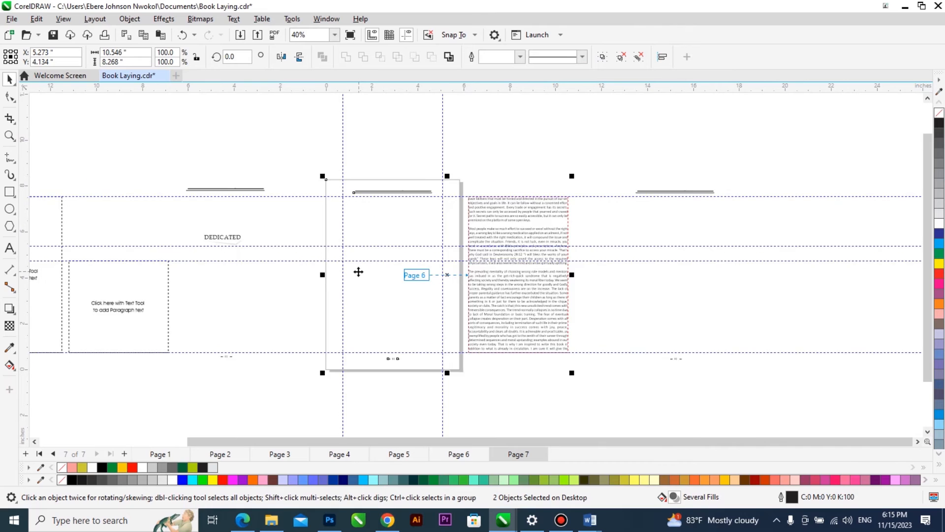
pyautogui.scroll(1, 359, 270)
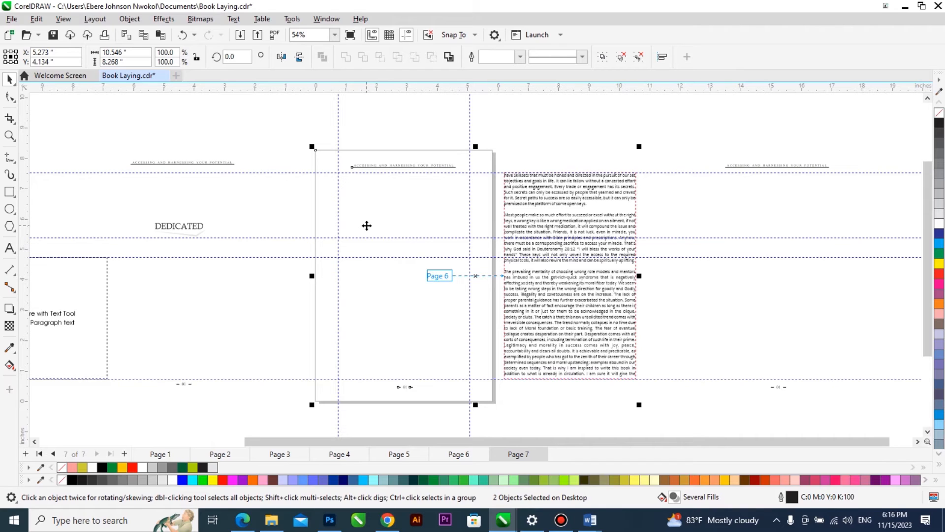
pyautogui.click(544, 155)
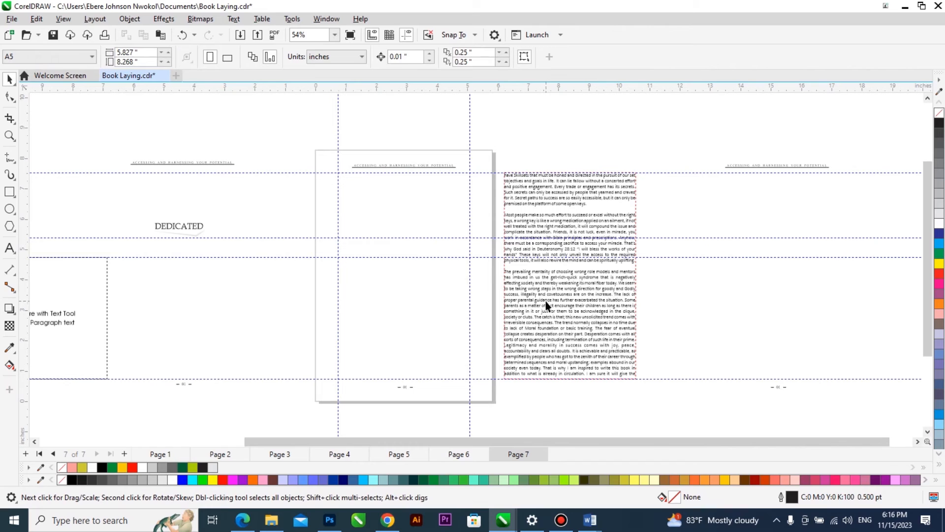
pyautogui.click(546, 305)
pyautogui.keyDown('shift'); pyautogui.click(424, 327); pyautogui.keyUp('shift')
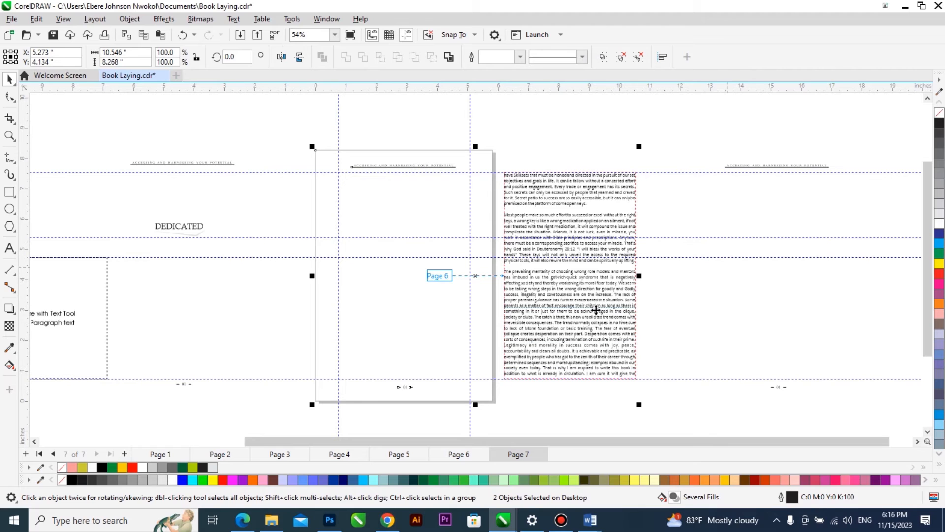
pyautogui.press('c')
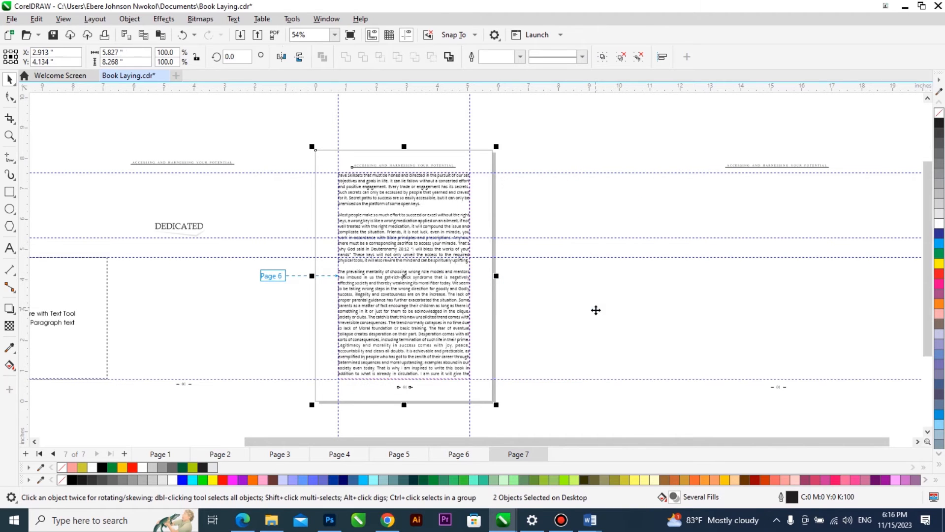
pyautogui.click(593, 301)
# Place a copy of the empty tall paragraph frame beside page 7 and flow that page's overflowing text into it.
pyautogui.scroll(-1, 623, 308)
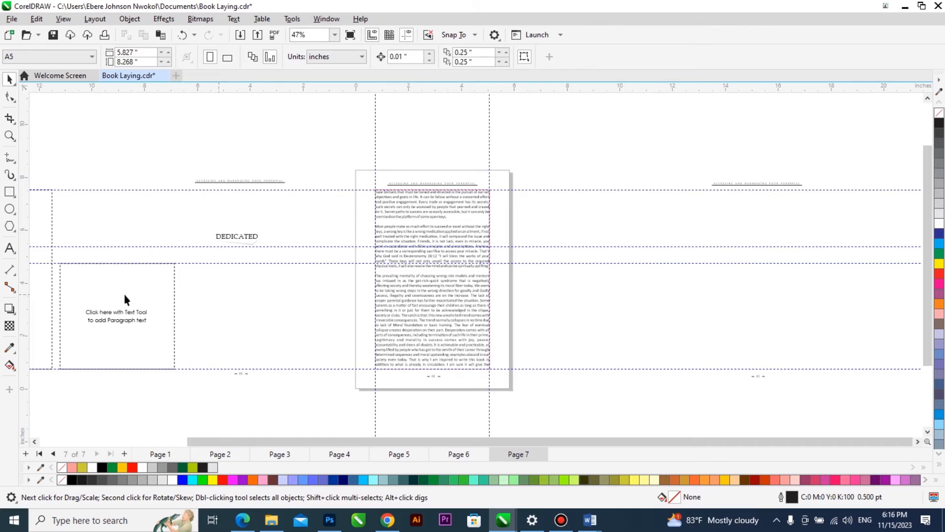
pyautogui.moveTo(41, 309); pyautogui.dragTo(628, 320)
pyautogui.click(442, 350)
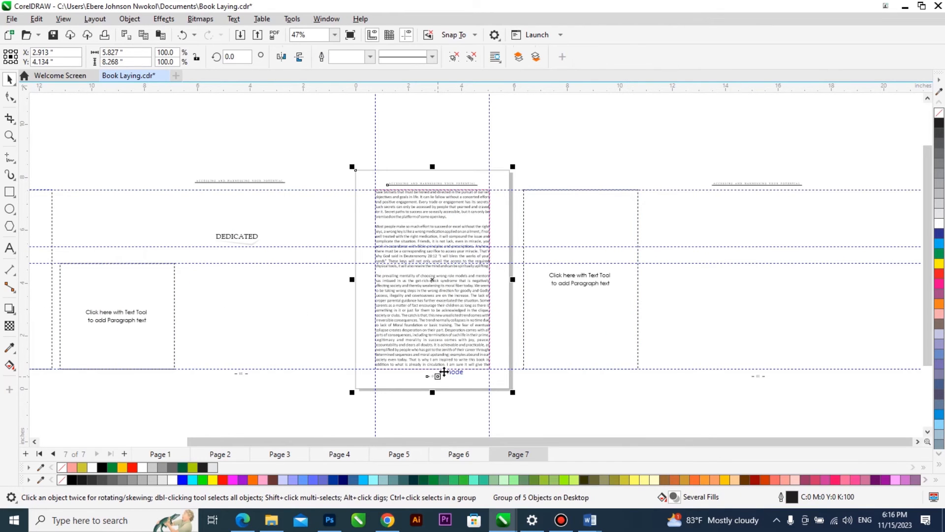
pyautogui.keyDown('ctrl'); pyautogui.click(443, 367); pyautogui.keyUp('ctrl')
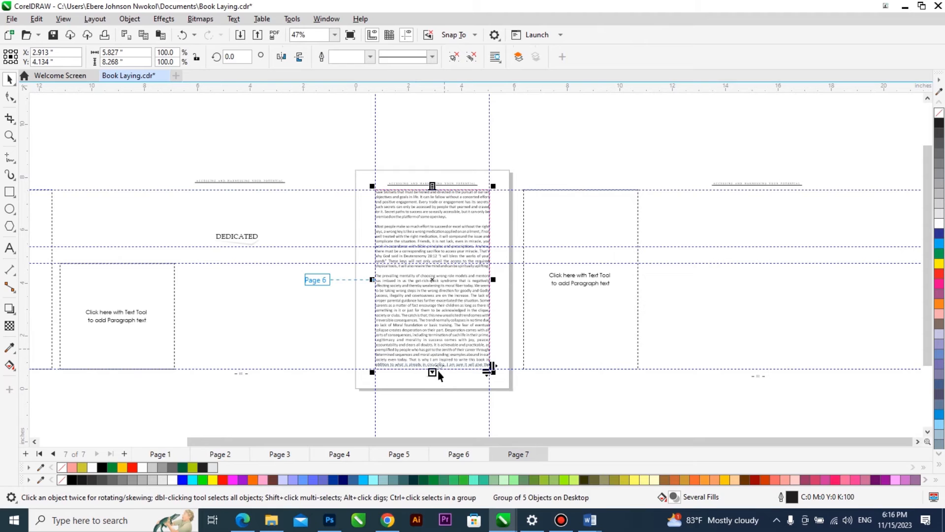
pyautogui.click(569, 332)
# Add page 8 with a centred copy of the header and page-number group, and centre the linked text frame on it.
pyautogui.press('pagedown')
pyautogui.moveTo(741, 316); pyautogui.dragTo(701, 317)
pyautogui.rightClick(701, 317)
pyautogui.press('p')
pyautogui.click(608, 315)
pyautogui.keyDown('shift'); pyautogui.click(466, 322); pyautogui.keyUp('shift')
# Return to page 6 and examine the opening lines of the introduction text below the heading.
pyautogui.press('pageup')
pyautogui.press('pageup')
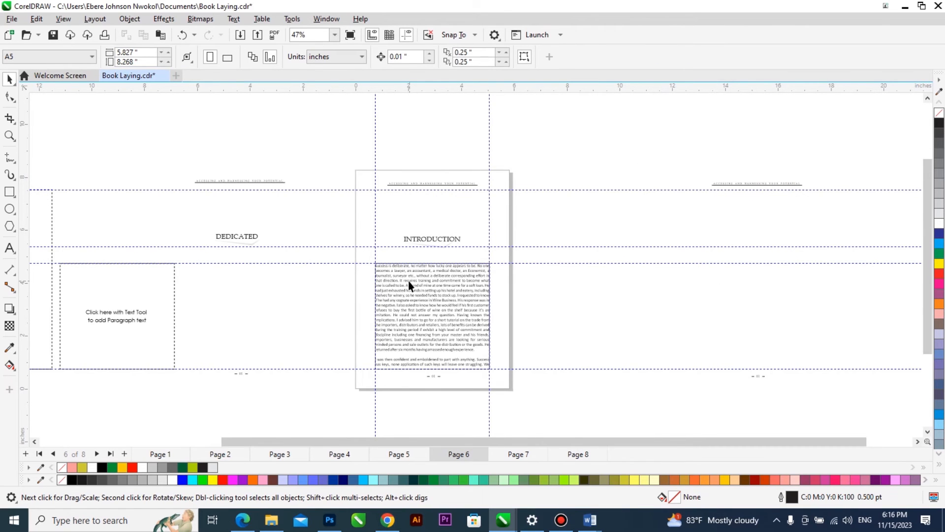
pyautogui.scroll(3, 402, 279)
pyautogui.click(360, 261)
pyautogui.scroll(1, 360, 261)
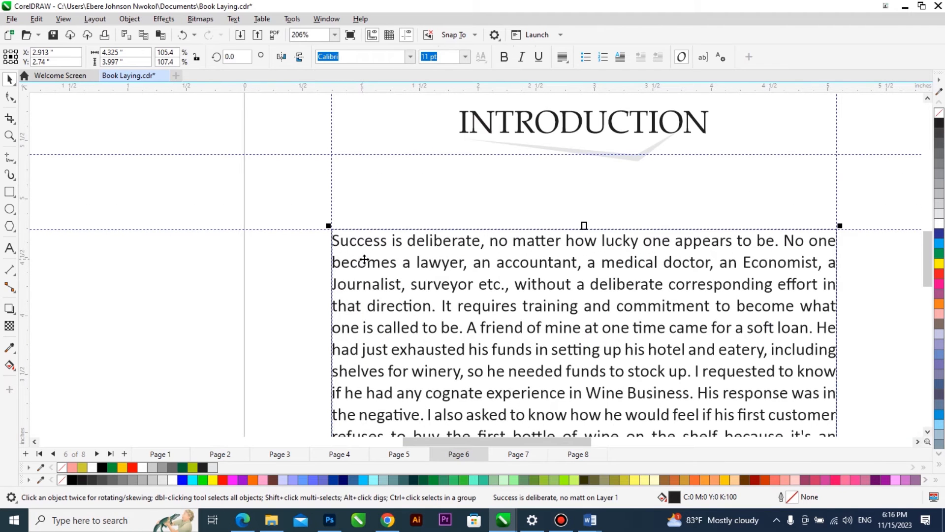
pyautogui.scroll(-1, 360, 281)
pyautogui.scroll(-1, 360, 281)
pyautogui.scroll(2, 339, 268)
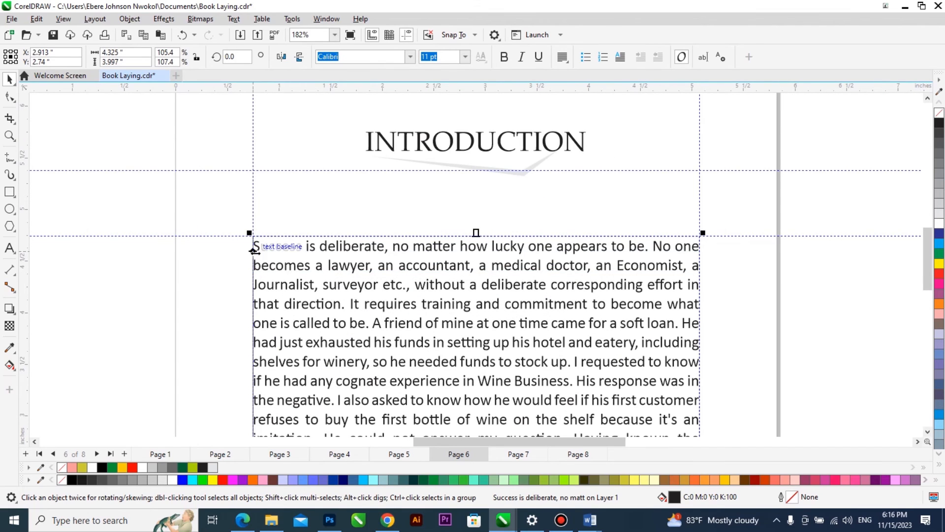
pyautogui.scroll(2, 266, 242)
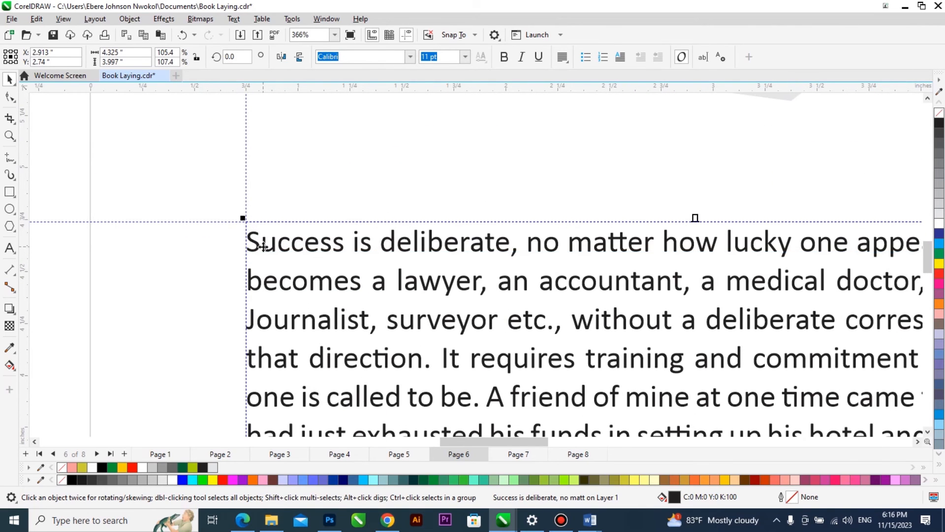
pyautogui.scroll(-2, 263, 246)
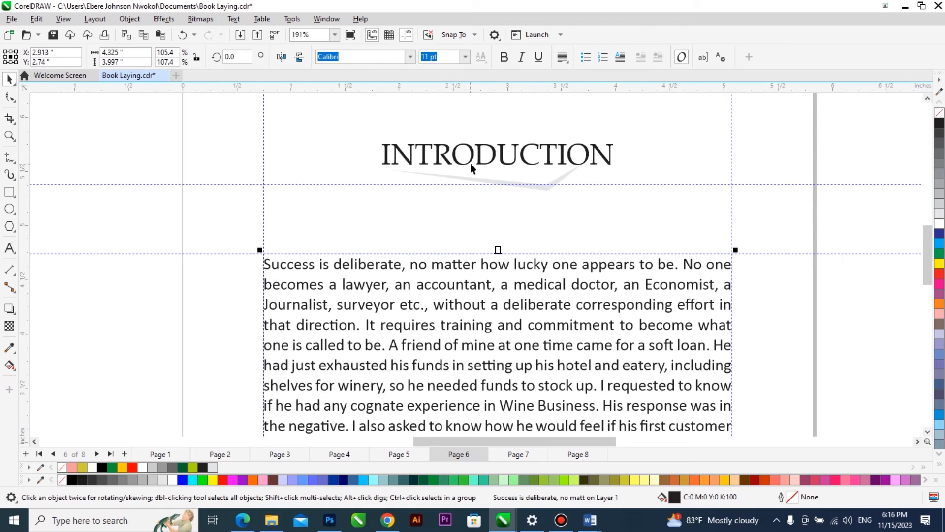
# Turn the initial "S" of "Success" in the introduction's first paragraph into a drop cap.
pyautogui.scroll(2, 270, 270)
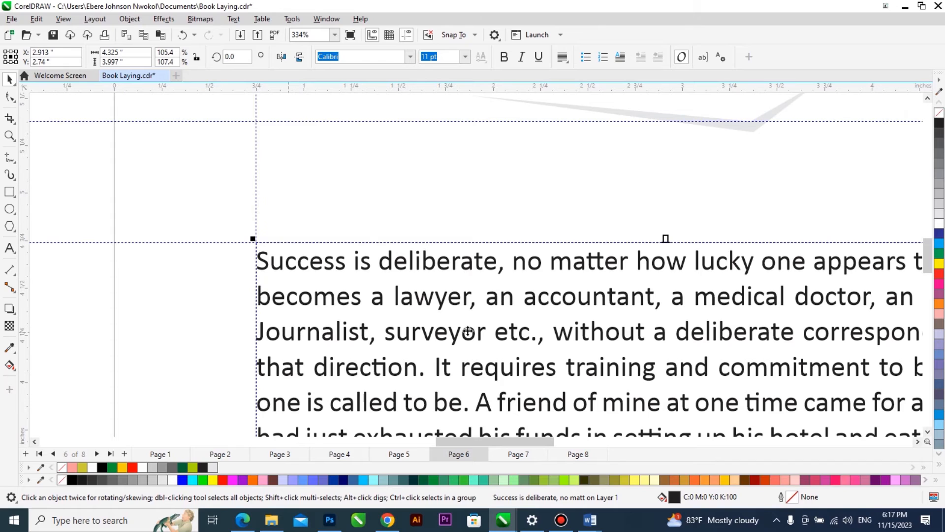
pyautogui.doubleClick(270, 259)
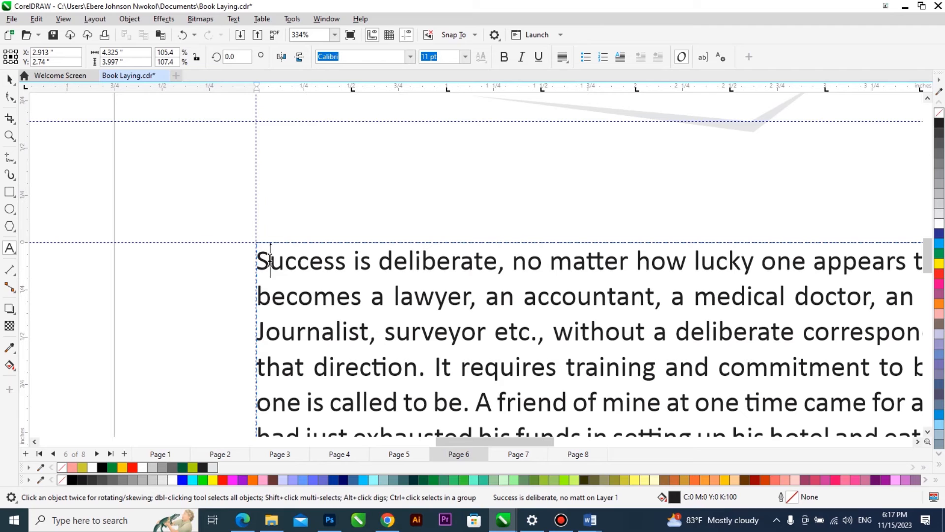
pyautogui.moveTo(270, 260); pyautogui.dragTo(260, 261)
pyautogui.scroll(-1, 335, 310)
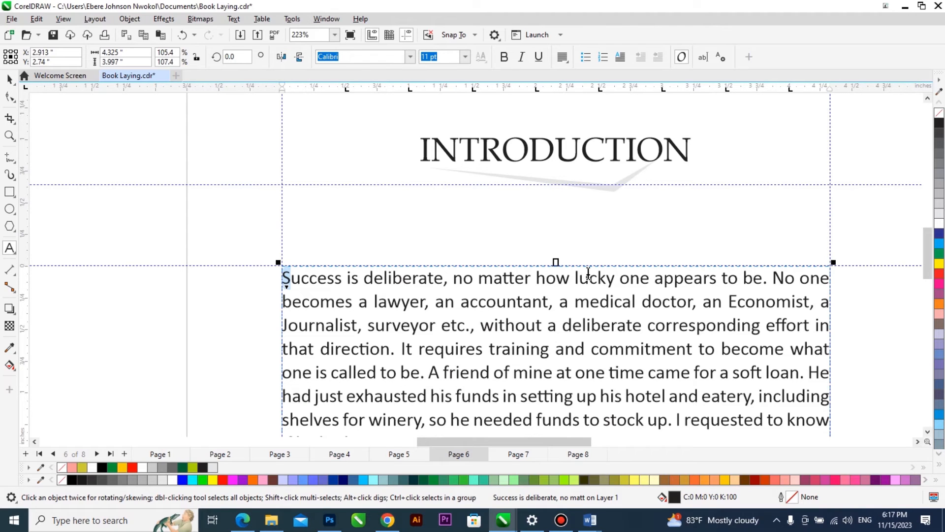
pyautogui.hotkey('ctrl', 'shift', 'd')
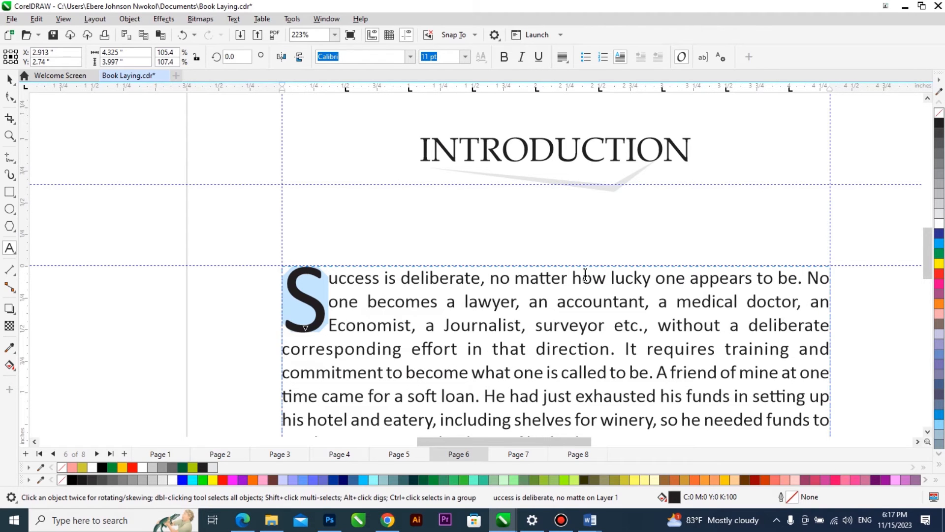
pyautogui.click(620, 57)
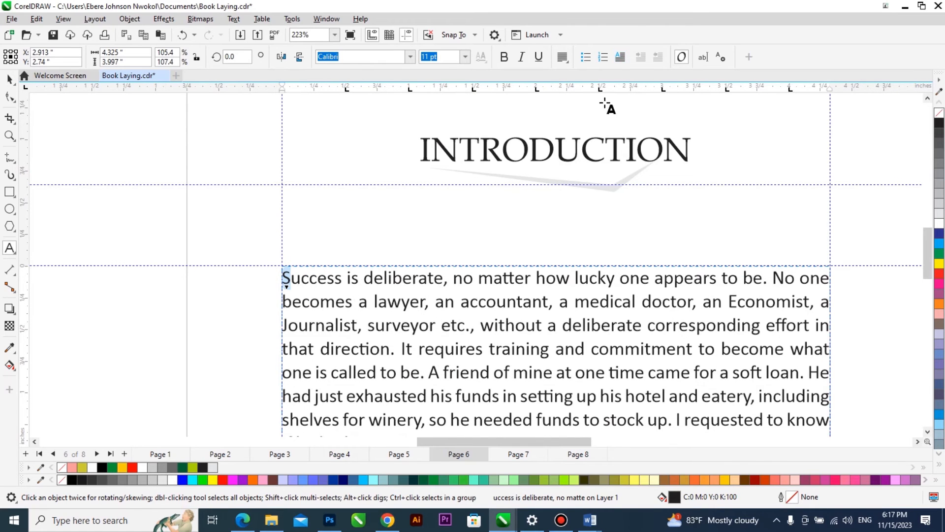
pyautogui.click(620, 57)
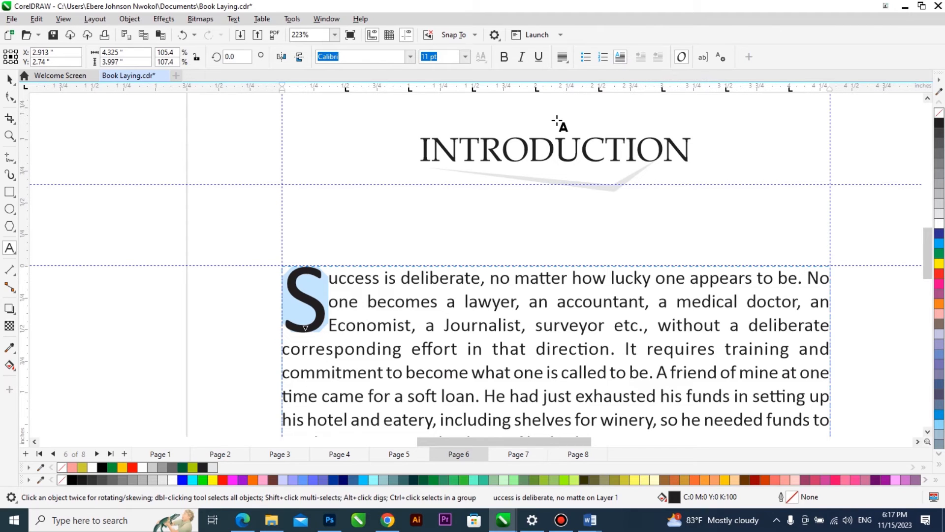
pyautogui.scroll(-4, 376, 154)
pyautogui.scroll(1, 404, 209)
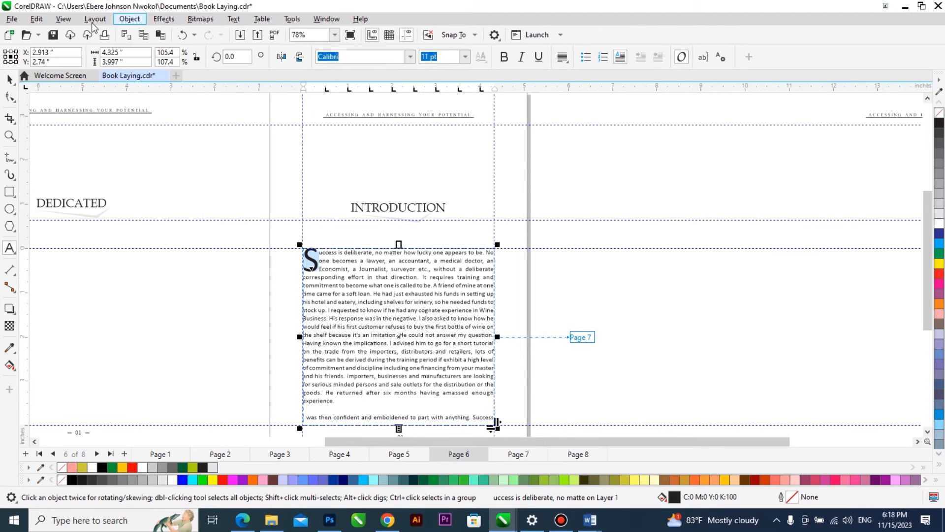
pyautogui.click(167, 20)
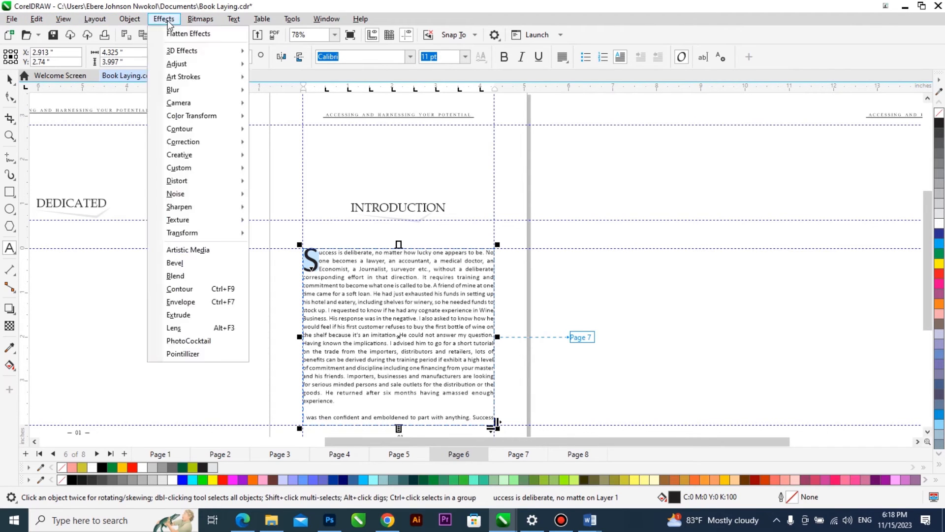
pyautogui.moveTo(215, 96)
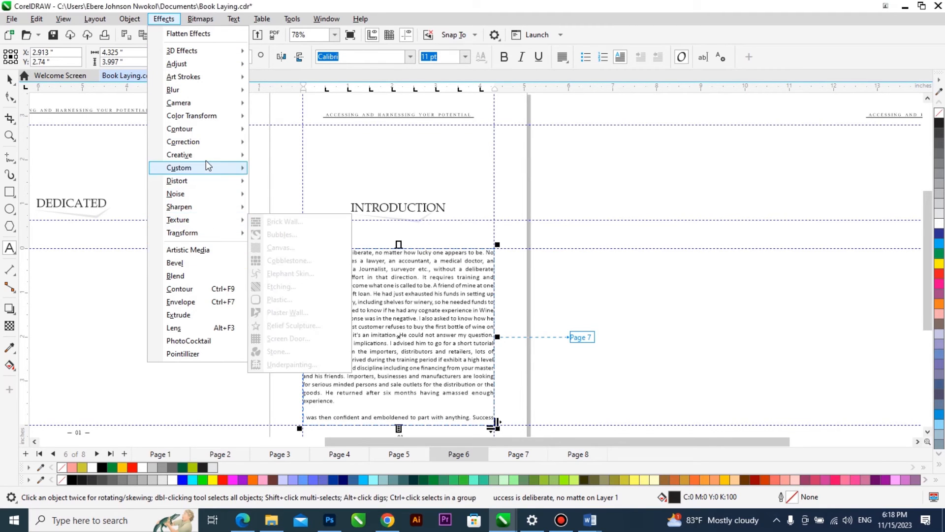
pyautogui.moveTo(207, 157)
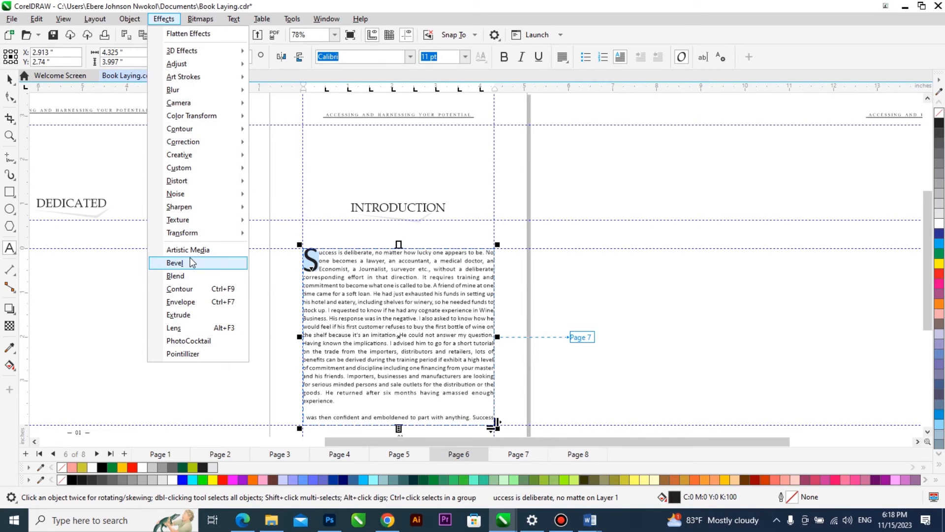
pyautogui.moveTo(208, 193)
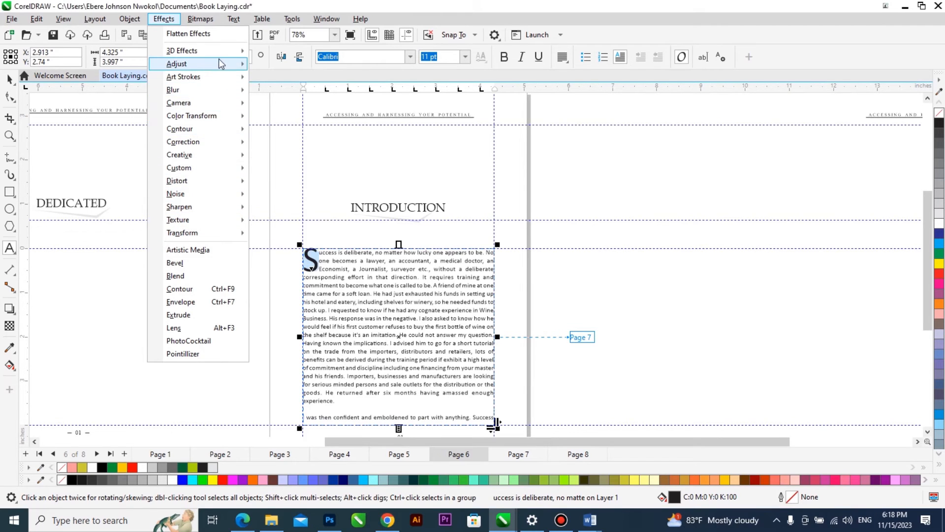
pyautogui.moveTo(222, 68)
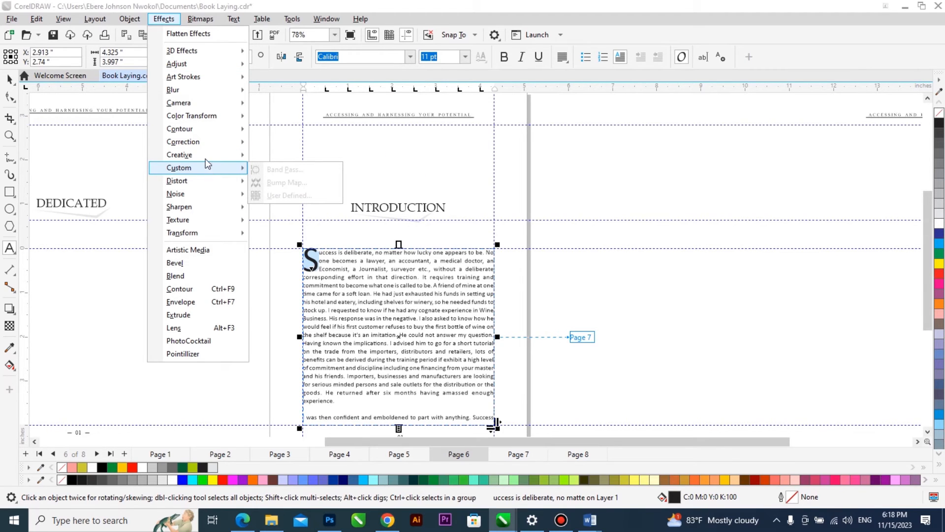
pyautogui.moveTo(206, 85)
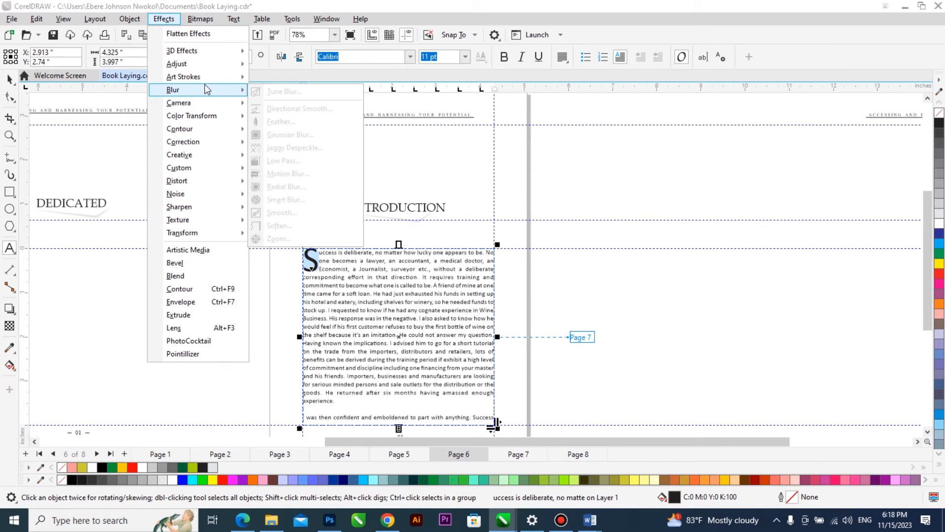
# Set the initial "S" drop cap of the introduction's first paragraph to drop 6 lines.
pyautogui.moveTo(237, 22)
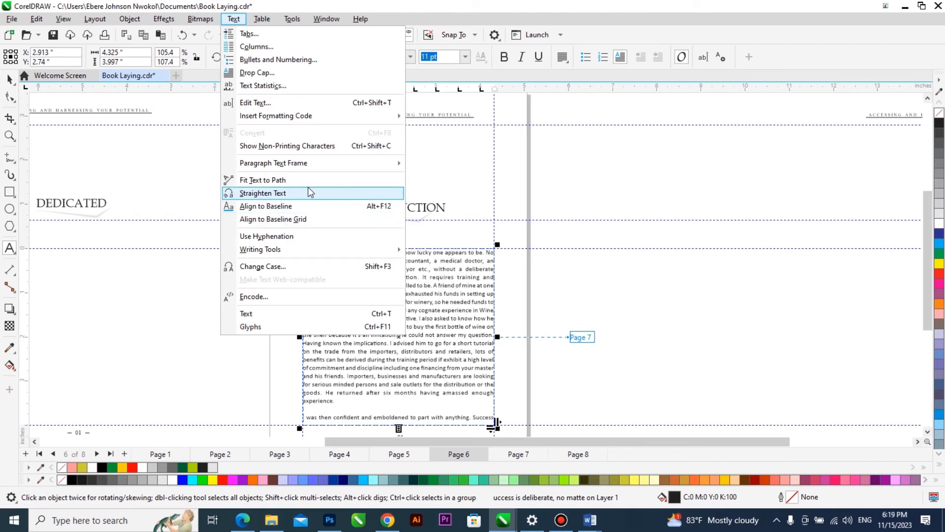
pyautogui.moveTo(394, 249)
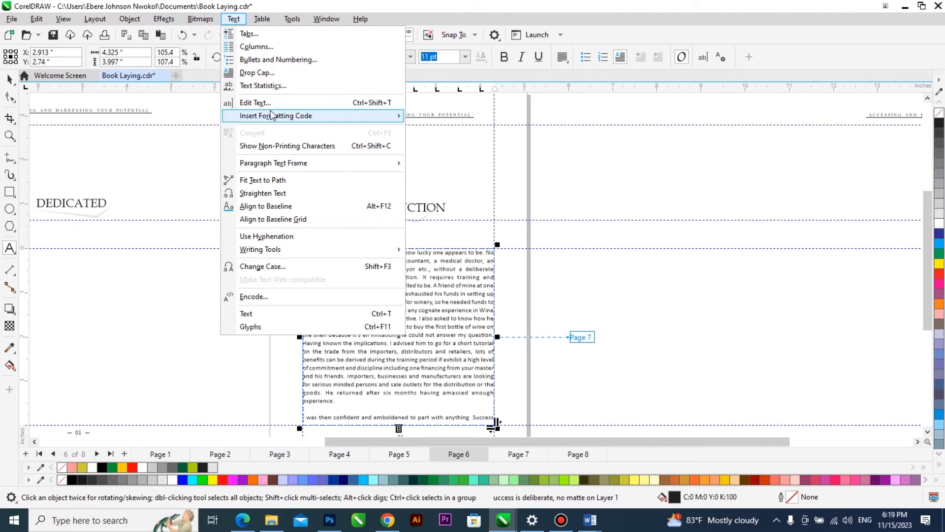
pyautogui.click(246, 74)
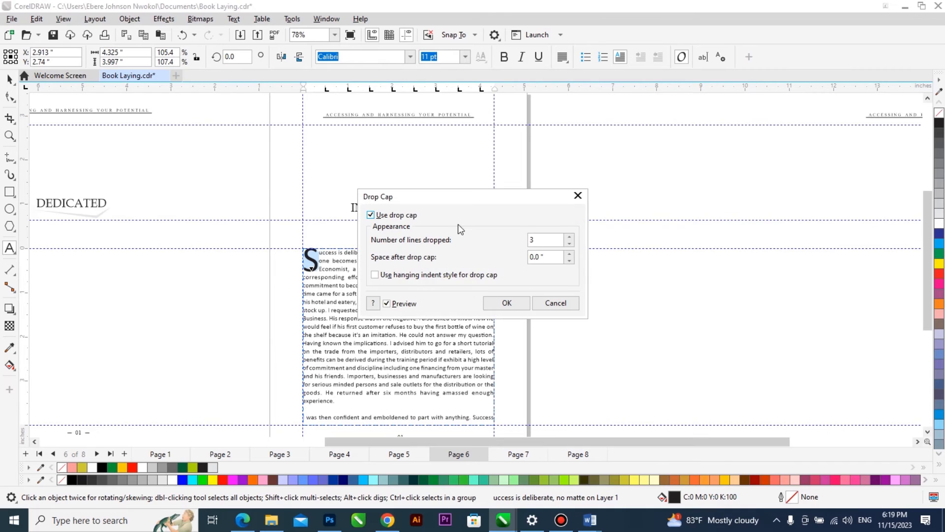
pyautogui.moveTo(466, 197); pyautogui.dragTo(638, 197)
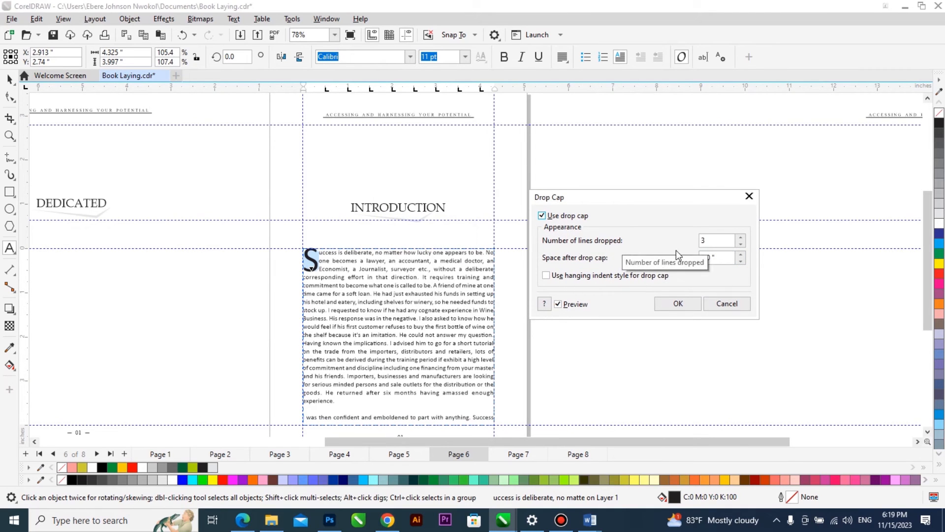
pyautogui.click(741, 237)
pyautogui.click(741, 237)
pyautogui.click(740, 237)
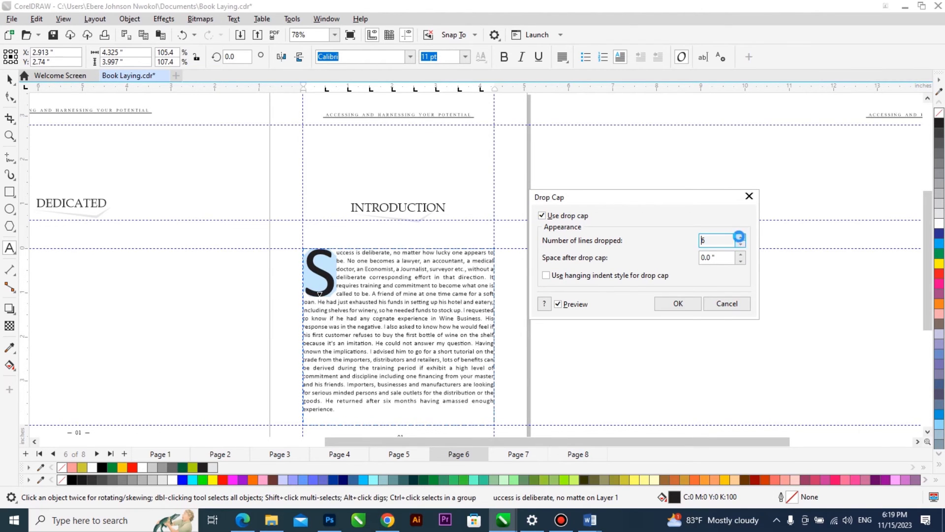
pyautogui.click(740, 237)
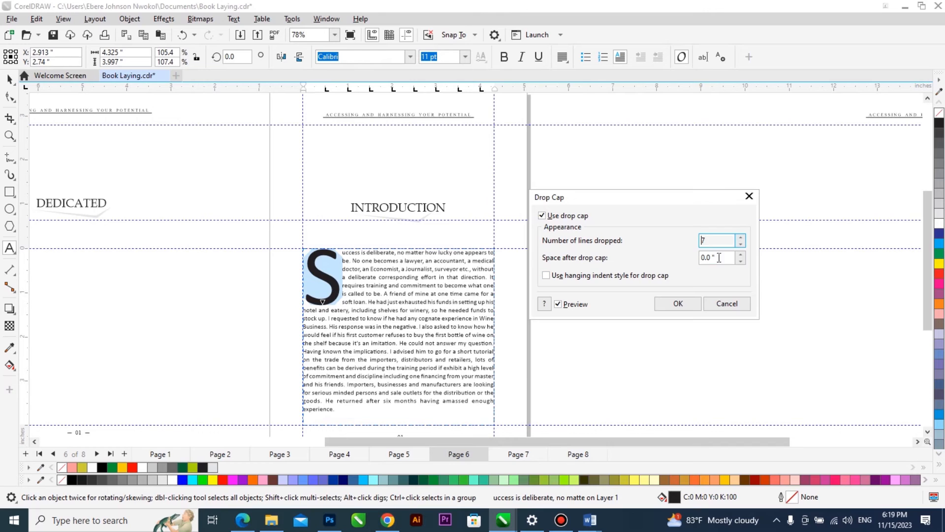
pyautogui.click(740, 244)
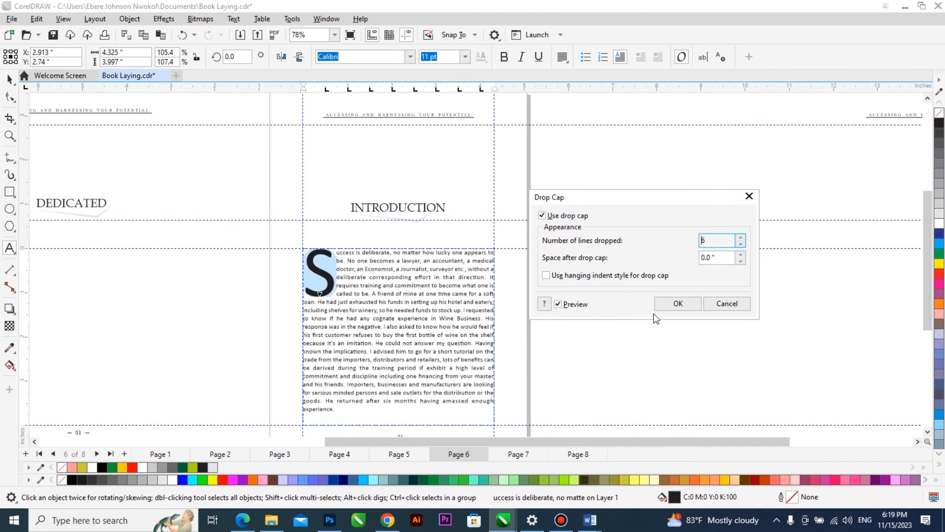
pyautogui.click(682, 303)
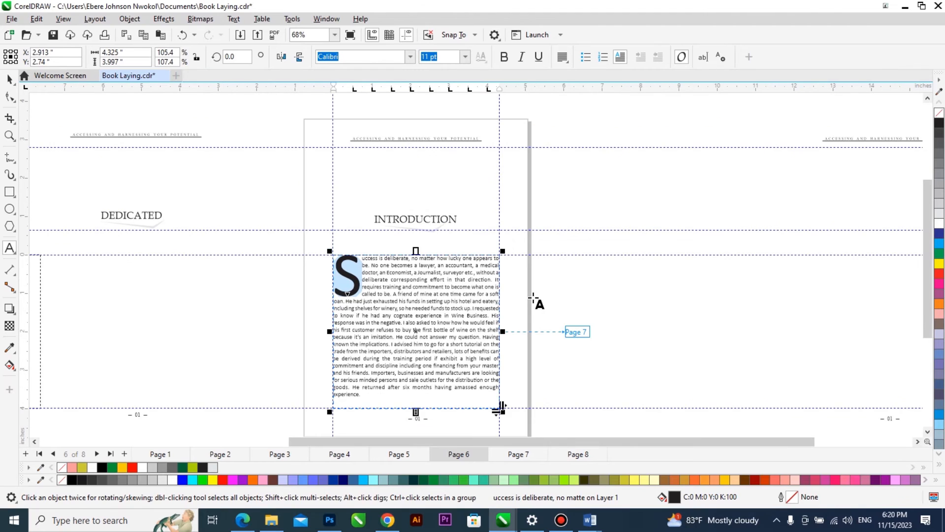
# Preview pages 6 to 8 full screen to check the introduction's drop cap and the text flowing through the linked frames.
pyautogui.scroll(-1, 490, 325)
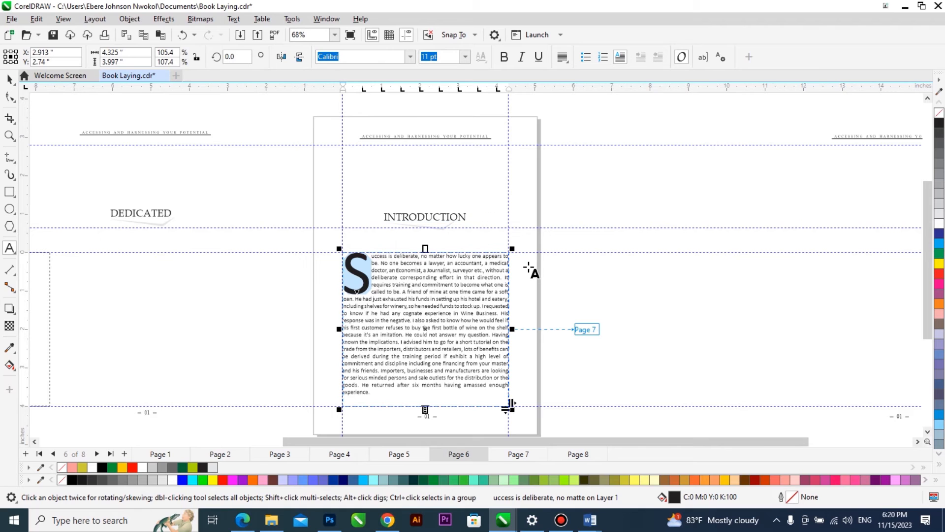
pyautogui.scroll(1, 466, 249)
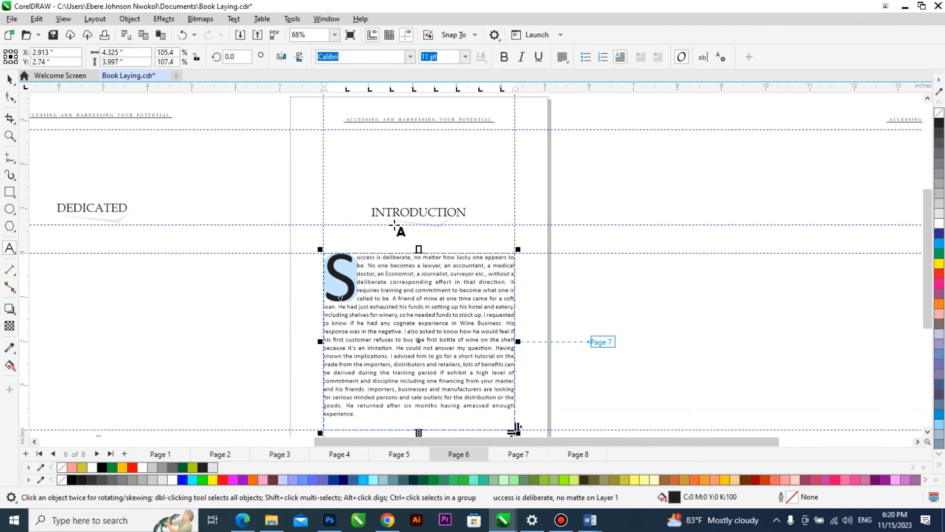
pyautogui.click(10, 79)
pyautogui.scroll(-1, 395, 208)
pyautogui.scroll(-1, 419, 221)
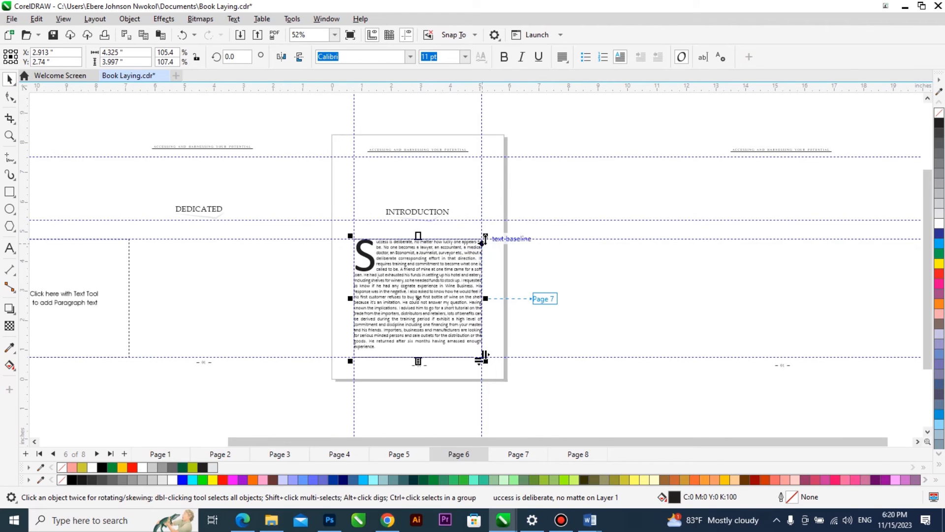
pyautogui.moveTo(511, 131); pyautogui.dragTo(329, 386)
pyautogui.press('F9')
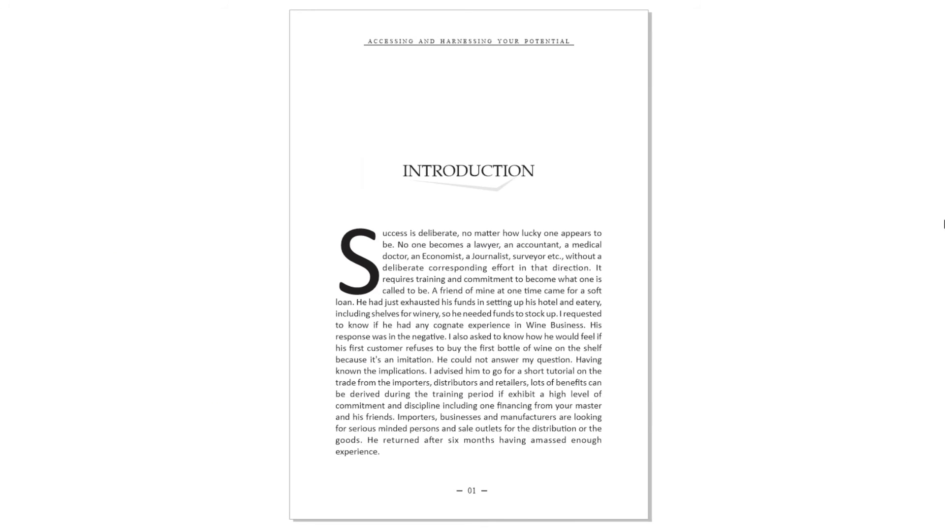
pyautogui.press('pagedown')
pyautogui.press('pagedown')
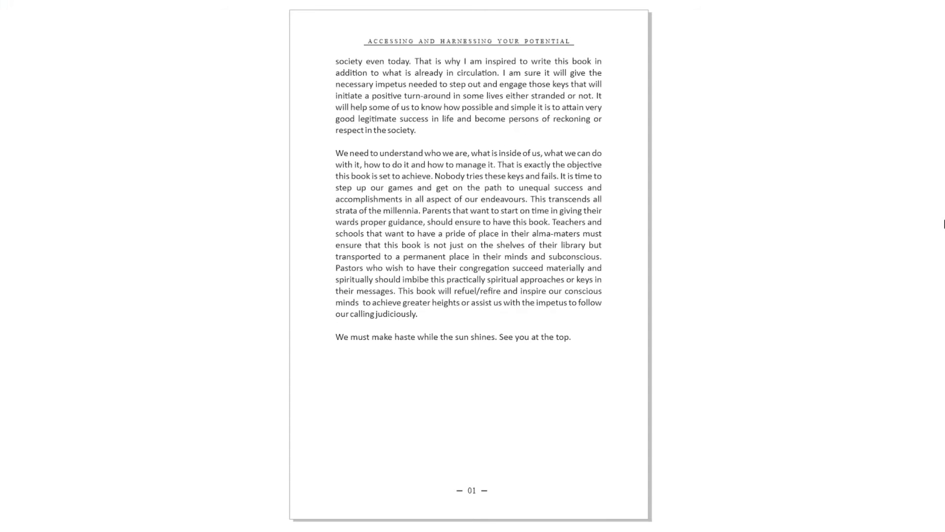
pyautogui.press('pagedown')
pyautogui.press('pageup')
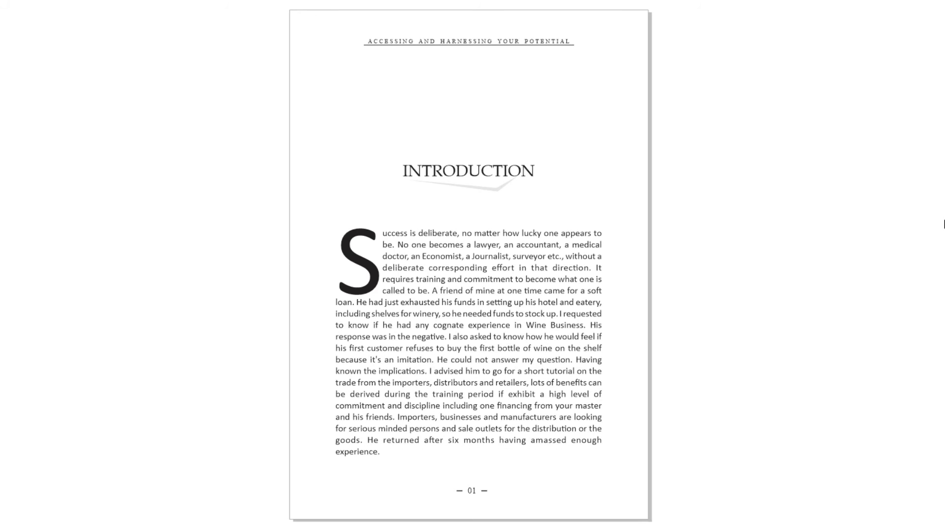
pyautogui.click(494, 182)
pyautogui.scroll(-2, 485, 256)
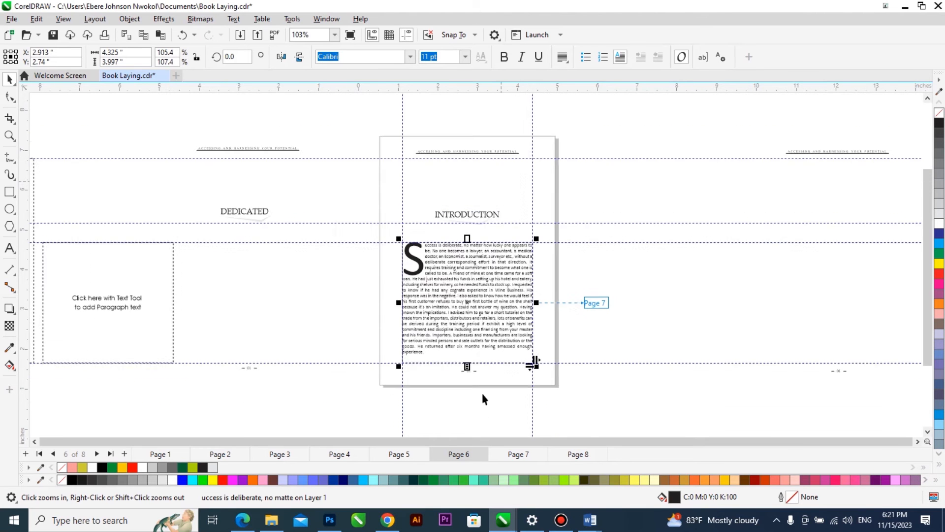
# Change the footer page number on page 7 to 02.
pyautogui.scroll(5, 477, 389)
pyautogui.press('pagedown')
pyautogui.click(10, 248)
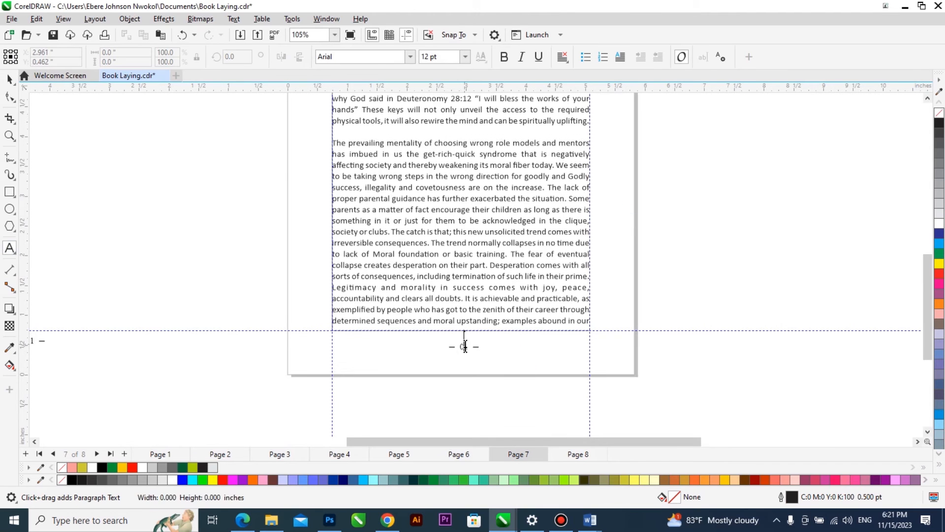
pyautogui.press('space')
pyautogui.scroll(4, 465, 345)
pyautogui.moveTo(461, 342); pyautogui.dragTo(489, 344)
pyautogui.write('2')
pyautogui.hotkey('ctrl', 'space')
# Change the footer page number on page 8 to 03.
pyautogui.press('pagedown')
pyautogui.press('F8')
pyautogui.write('3')
pyautogui.hotkey('ctrl', 'space')
pyautogui.scroll(-3, 424, 360)
pyautogui.scroll(-4, 422, 359)
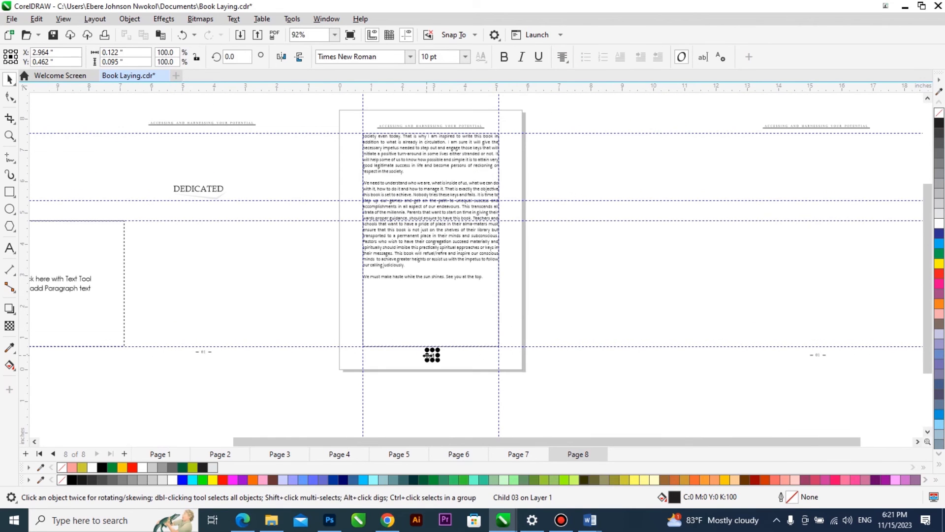
pyautogui.scroll(-1, 453, 349)
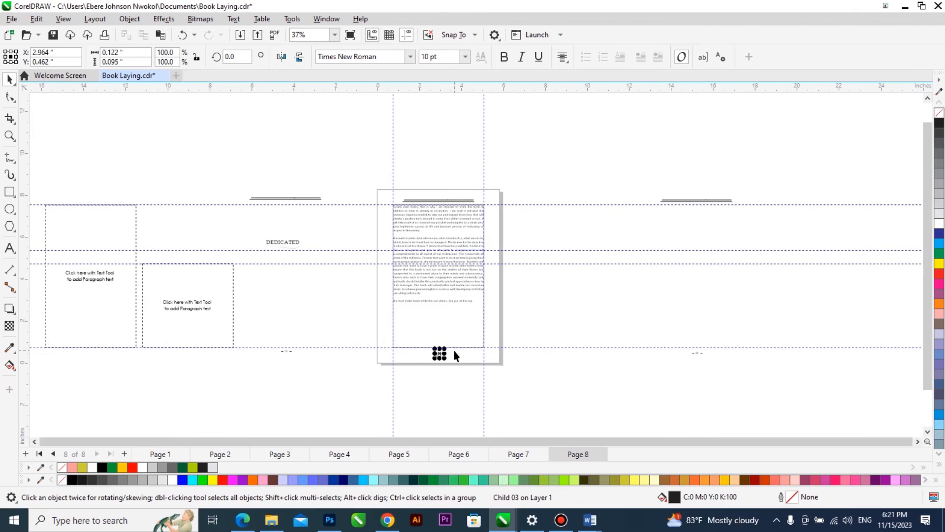
pyautogui.scroll(1, 434, 330)
# Switch to the manuscript in Word and copy the "CONTENTS" heading above the list of contents.
pyautogui.moveTo(590, 520)
pyautogui.click(574, 479)
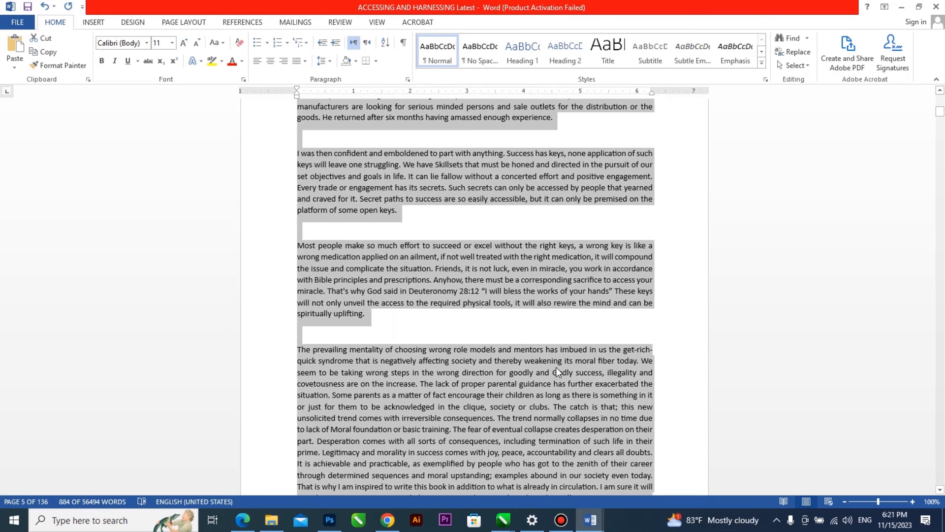
pyautogui.scroll(-20, 560, 374)
pyautogui.scroll(-9, 456, 337)
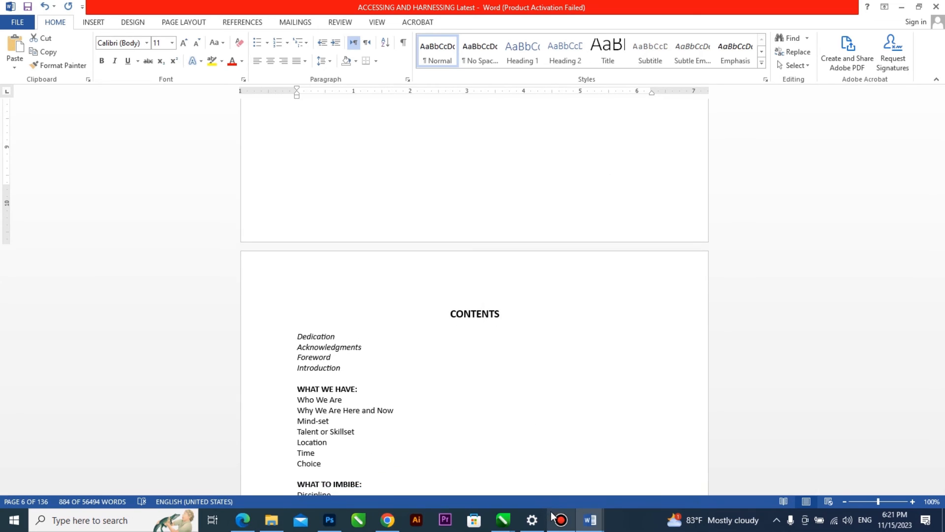
pyautogui.moveTo(504, 314); pyautogui.dragTo(449, 314)
pyautogui.hotkey('ctrl', 'c')
# Return to the Book Laying document in CorelDRAW, add page 9, and centre a copy of the header, "DEDICATED" heading and page-number group on it.
pyautogui.moveTo(501, 522)
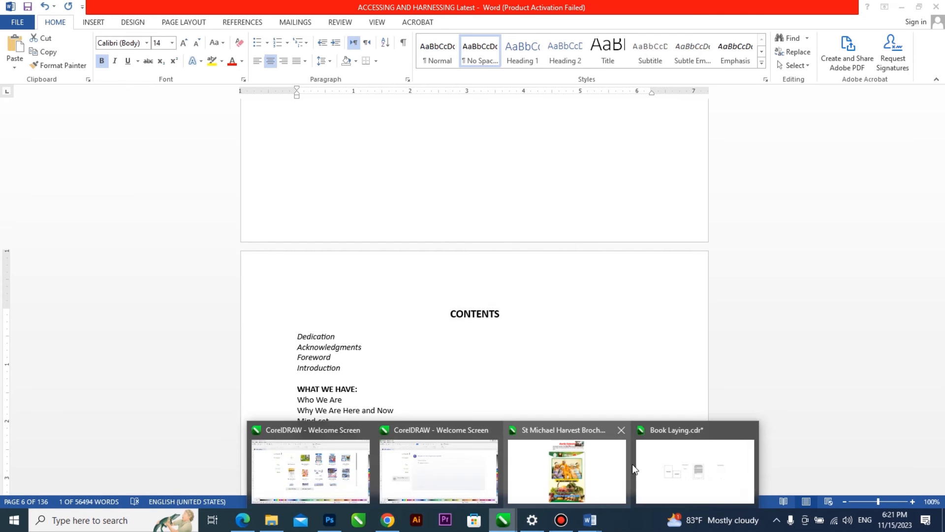
pyautogui.click(655, 468)
pyautogui.press('pagedown')
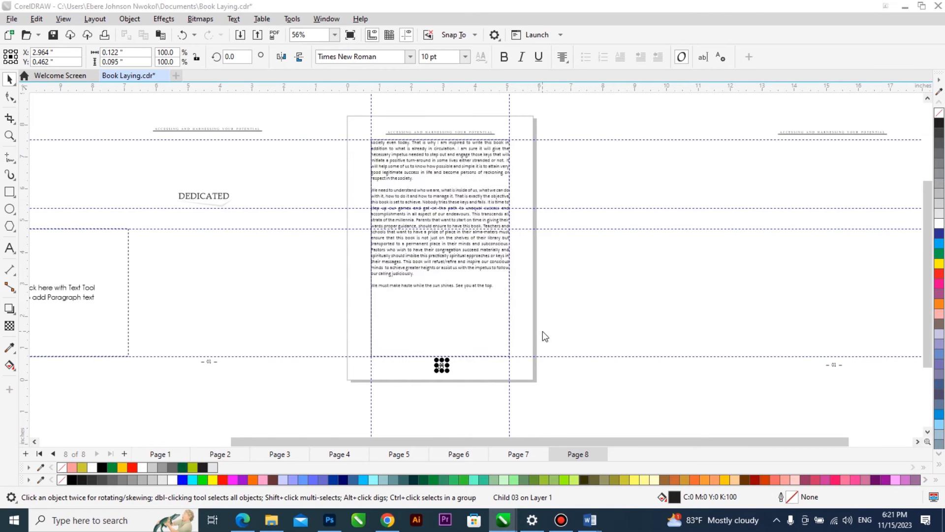
pyautogui.press('Return')
pyautogui.scroll(2, 865, 186)
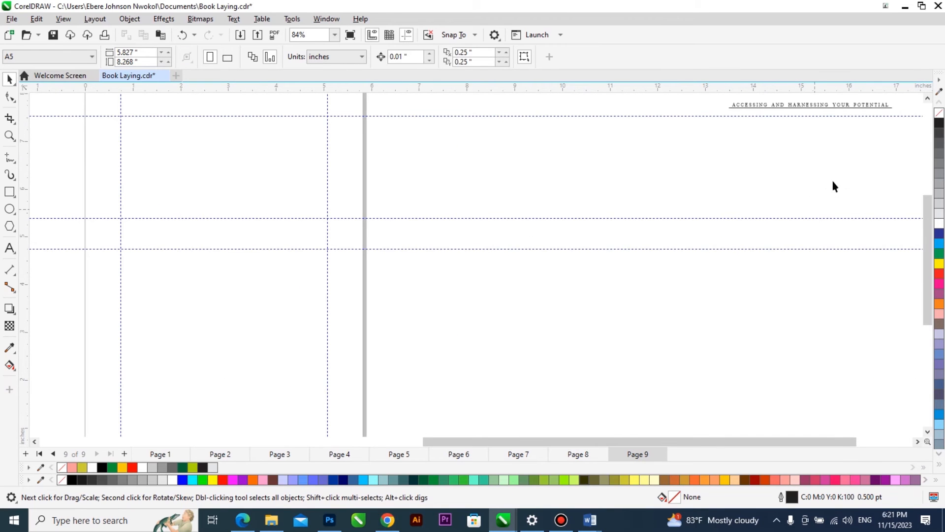
pyautogui.scroll(-3, 788, 237)
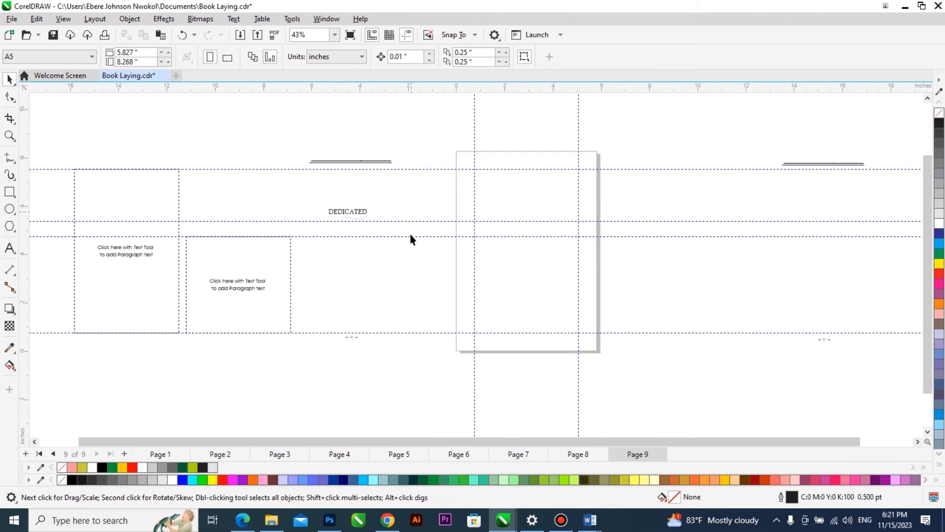
pyautogui.scroll(1, 356, 198)
pyautogui.scroll(1, 356, 198)
pyautogui.moveTo(352, 194); pyautogui.dragTo(568, 194)
# Paste the copied "CONTENTS" heading as artistic text on the pasteboard beside page 9.
pyautogui.press('F8')
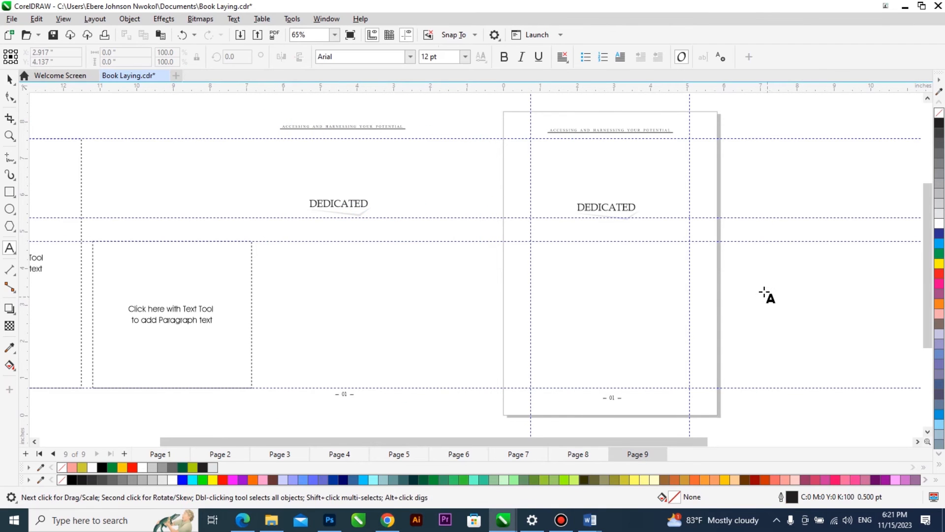
pyautogui.click(752, 280)
pyautogui.hotkey('ctrl', 'v')
pyautogui.click(467, 344)
pyautogui.hotkey('ctrl', 'space')
# Copy the text properties of page 9's "DEDICATED" heading onto the "CONTENTS" text.
pyautogui.hotkey('alt', 'e')
pyautogui.press('m')
pyautogui.press('Return')
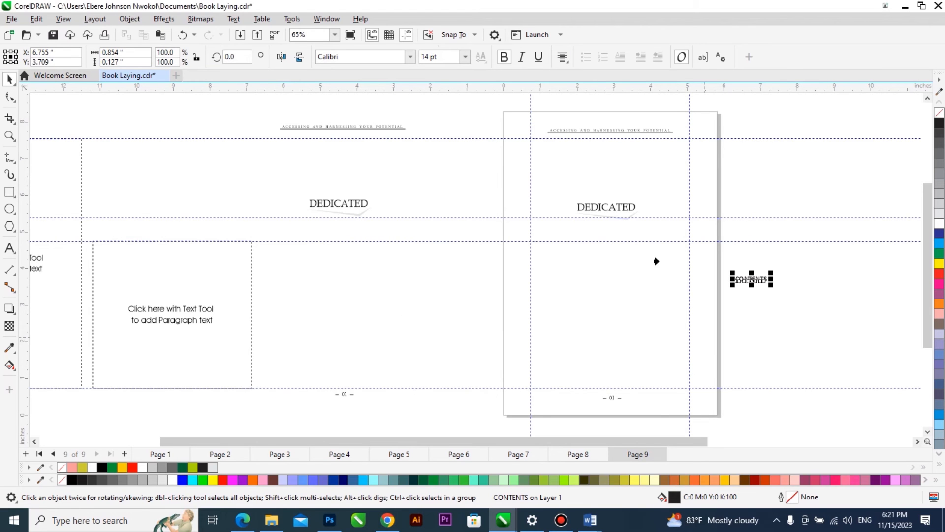
pyautogui.click(620, 207)
pyautogui.click(621, 207)
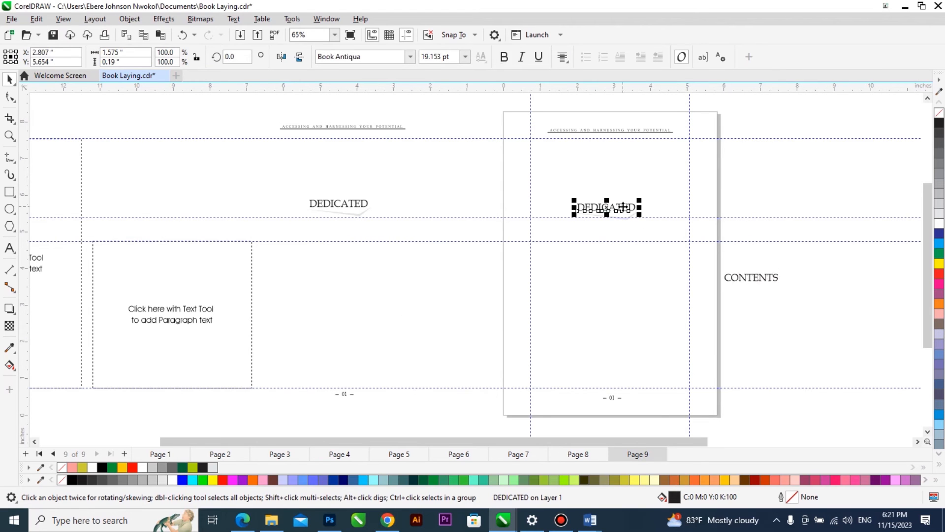
pyautogui.click(763, 281)
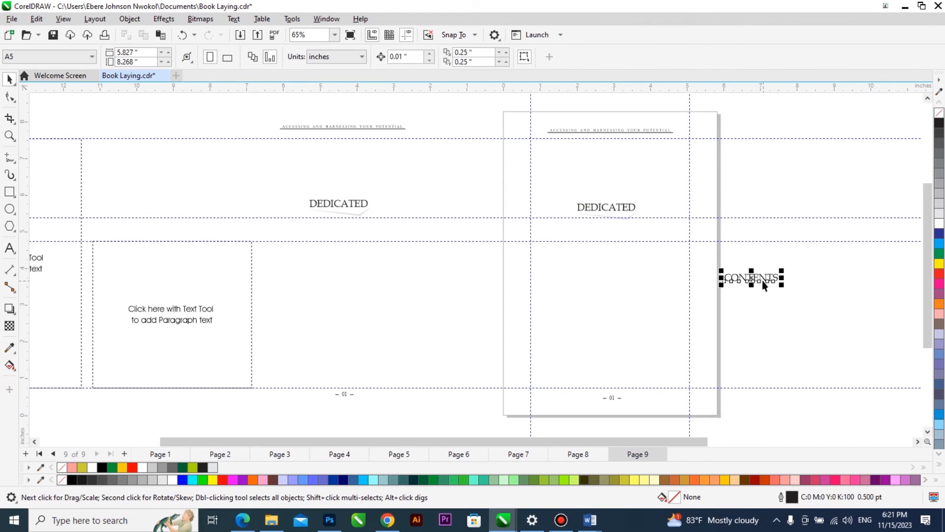
# Replace page 9's "DEDICATED" heading with the "CONTENTS" text, aligned to the same height and centred horizontally on the page.
pyautogui.keyDown('shift'); pyautogui.click(625, 209); pyautogui.keyUp('shift')
pyautogui.press('e')
pyautogui.press('Escape')
pyautogui.click(609, 208)
pyautogui.press('Delete')
pyautogui.click(742, 211)
pyautogui.keyDown('shift'); pyautogui.click(633, 268); pyautogui.keyUp('shift')
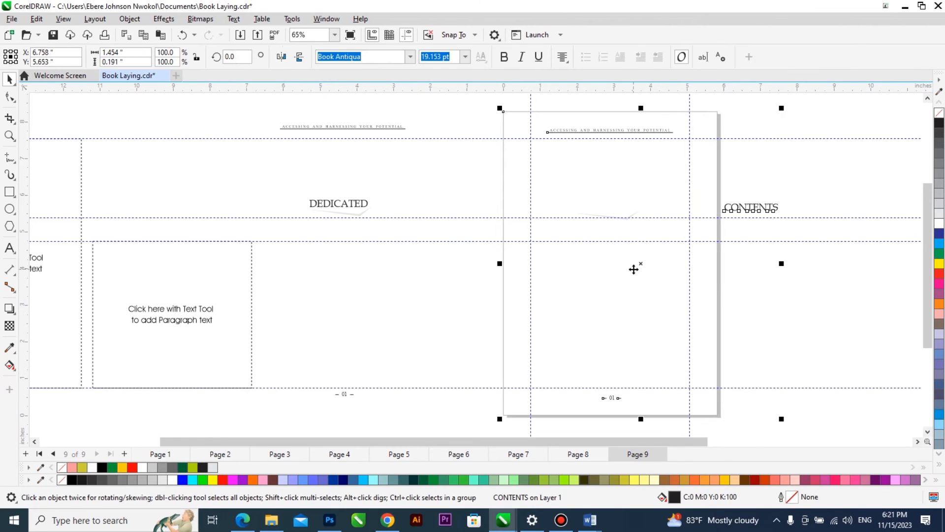
pyautogui.press('c')
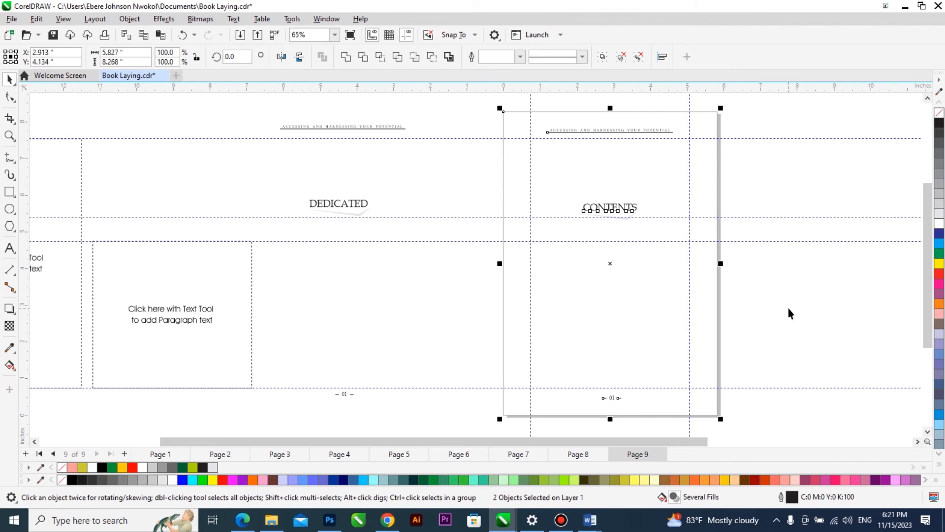
pyautogui.press('Escape')
# Switch to the Word manuscript and copy the contents entries from "Dedication" through "Choice".
pyautogui.moveTo(591, 521)
pyautogui.click(567, 460)
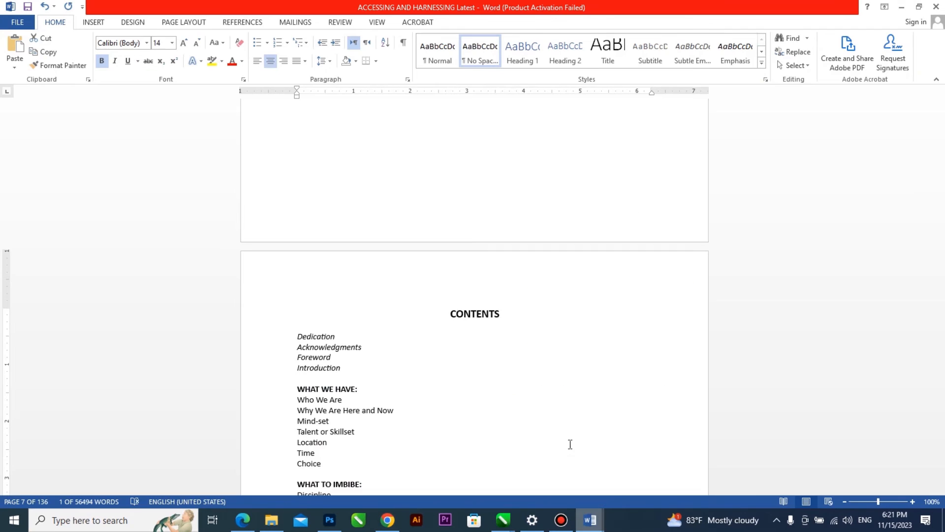
pyautogui.moveTo(299, 339); pyautogui.dragTo(427, 508)
pyautogui.moveTo(431, 496); pyautogui.dragTo(473, 253)
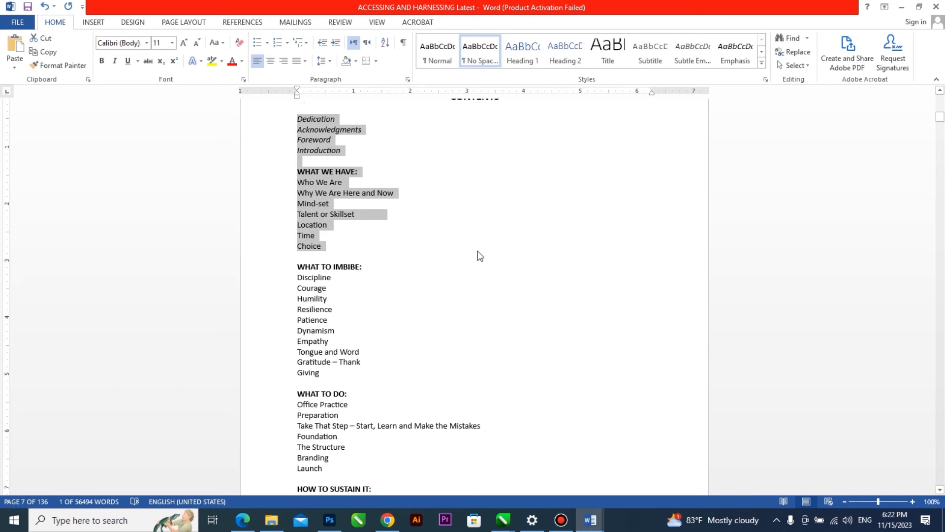
# Return to the Book Laying document in CorelDRAW and paste the entries as artistic text beside page 9, keeping their Word formatting.
pyautogui.click(503, 520)
pyautogui.click(675, 469)
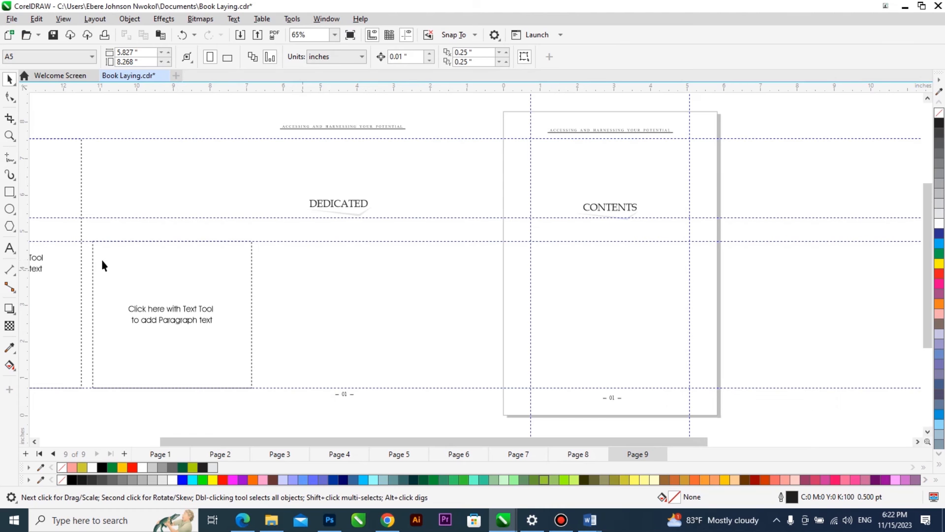
pyautogui.click(9, 248)
pyautogui.click(748, 300)
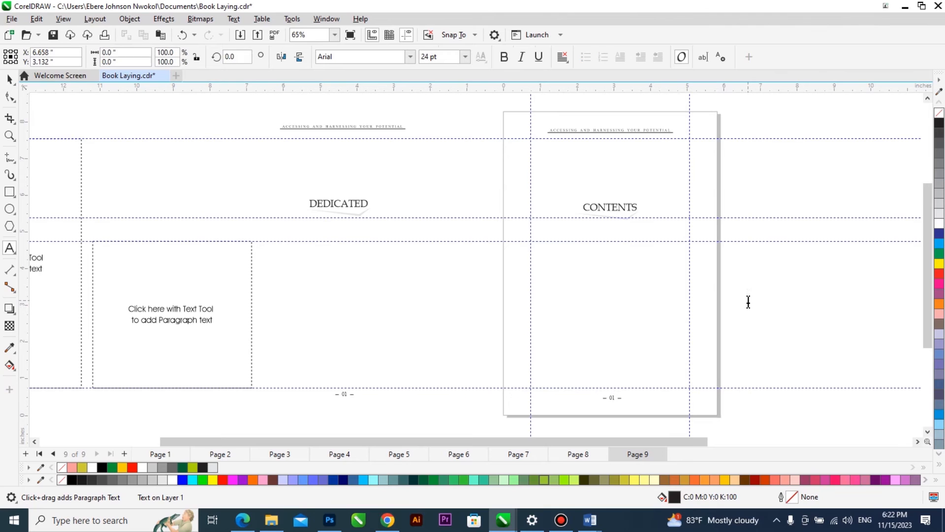
pyautogui.hotkey('ctrl', 'v')
pyautogui.click(454, 345)
# Switch to the Word manuscript and examine the opening page of Chapter 1, "WHO WE ARE".
pyautogui.moveTo(505, 525)
pyautogui.moveTo(591, 520)
pyautogui.click(574, 477)
pyautogui.scroll(-4, 493, 373)
pyautogui.scroll(-15, 493, 373)
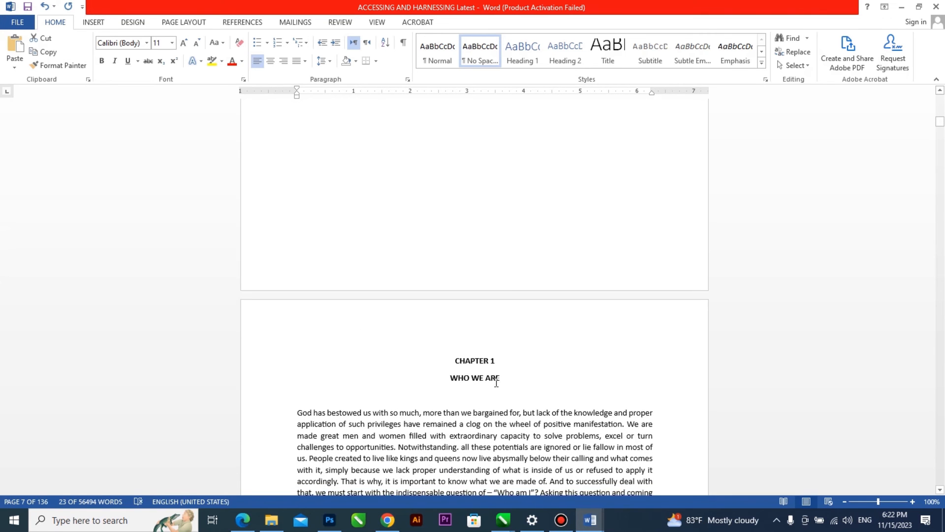
pyautogui.scroll(-4, 548, 318)
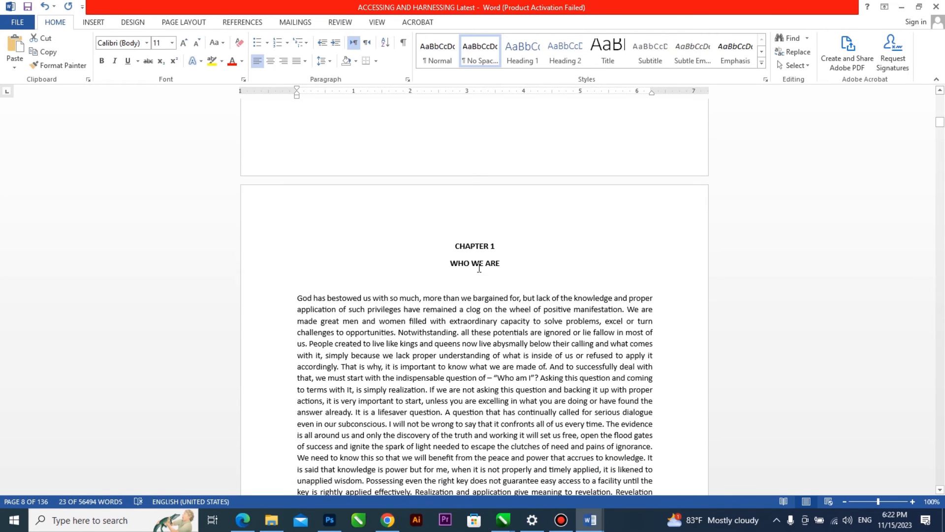
pyautogui.scroll(-3, 543, 265)
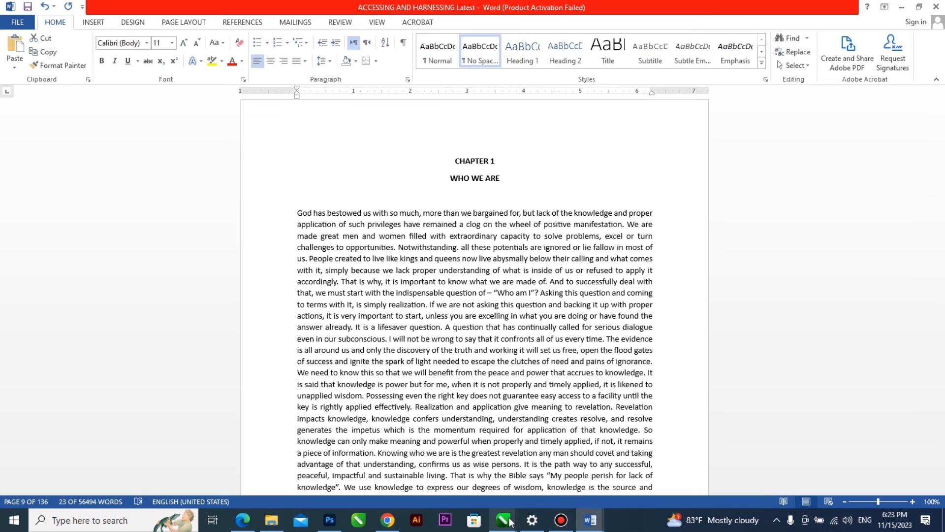
pyautogui.moveTo(509, 521)
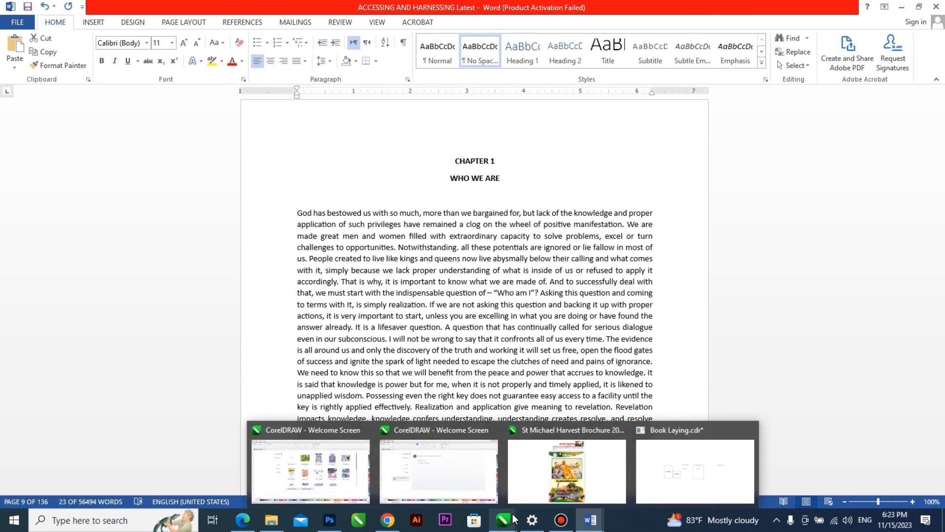
pyautogui.click(472, 334)
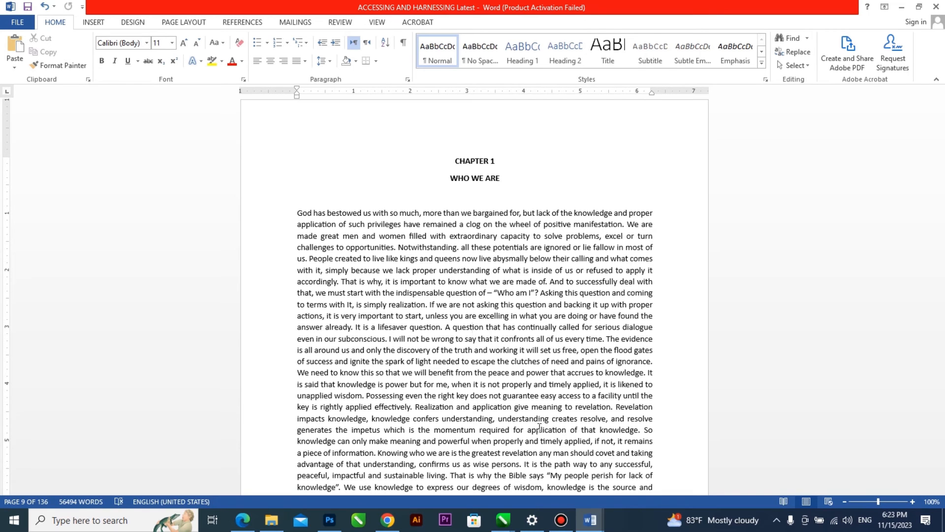
# Return to the Book Laying document in CorelDRAW and place the contents entries at page 9's inner-margin guides below the heading.
pyautogui.moveTo(506, 521)
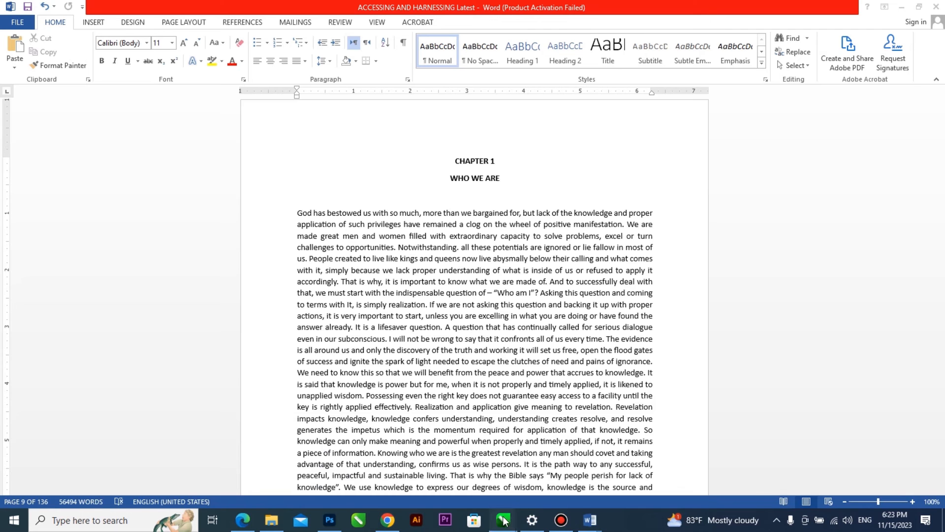
pyautogui.moveTo(654, 473)
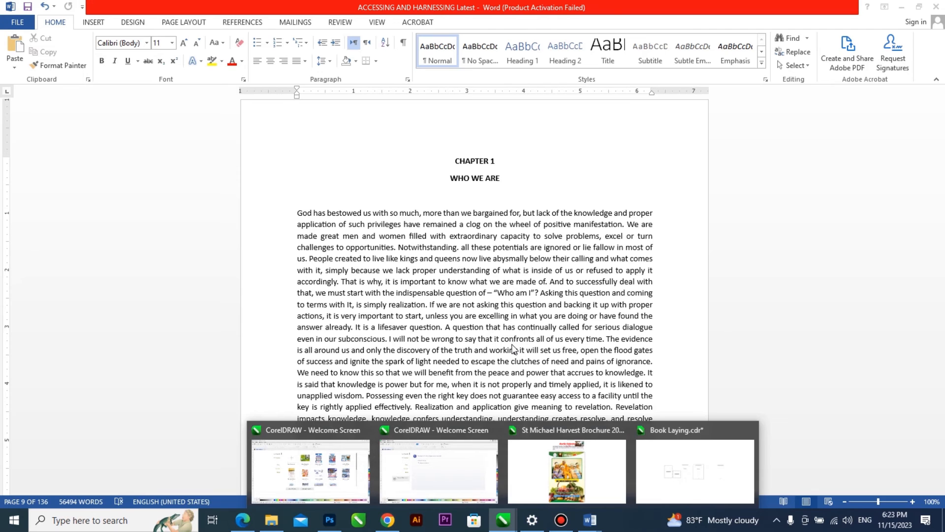
pyautogui.click(677, 460)
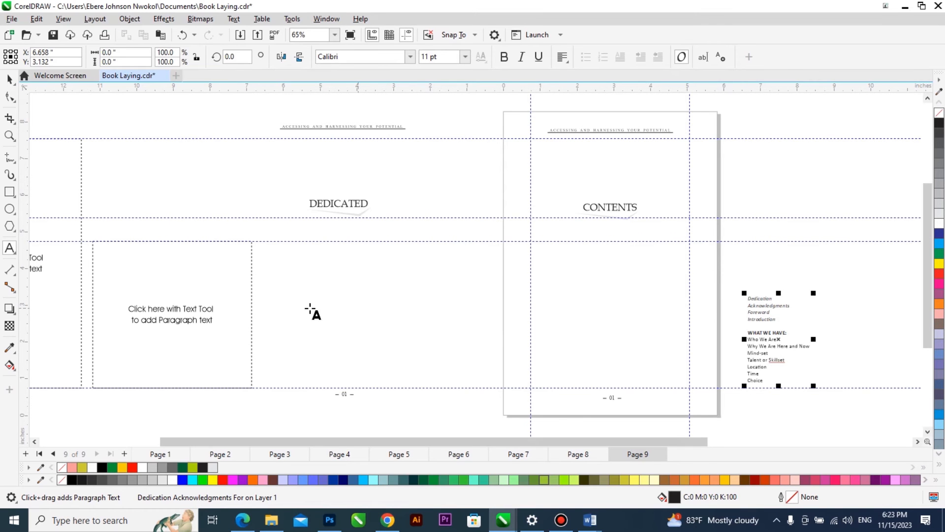
pyautogui.scroll(-1, 310, 308)
pyautogui.hotkey('ctrl', 'space')
pyautogui.scroll(3, 645, 313)
pyautogui.moveTo(628, 291); pyautogui.dragTo(306, 211)
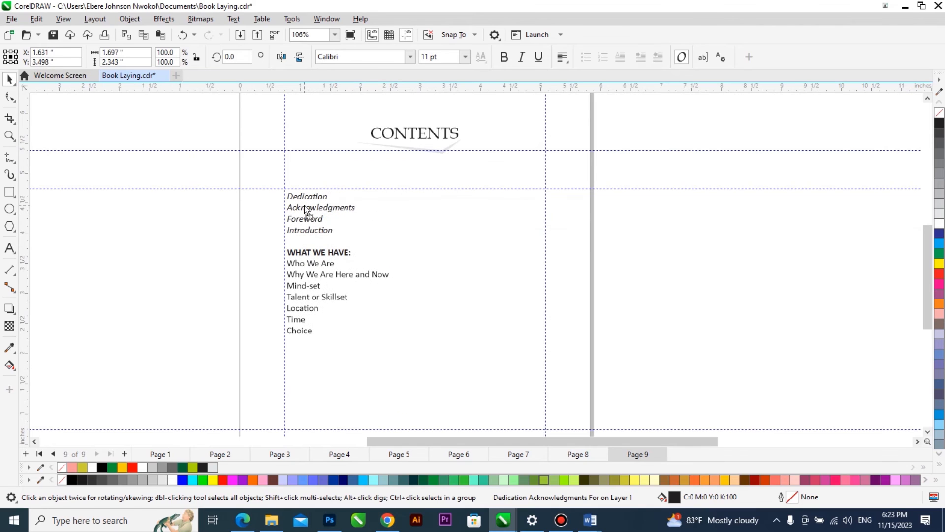
# Increase the line spacing of the contents entries with the Shape tool.
pyautogui.press('F10')
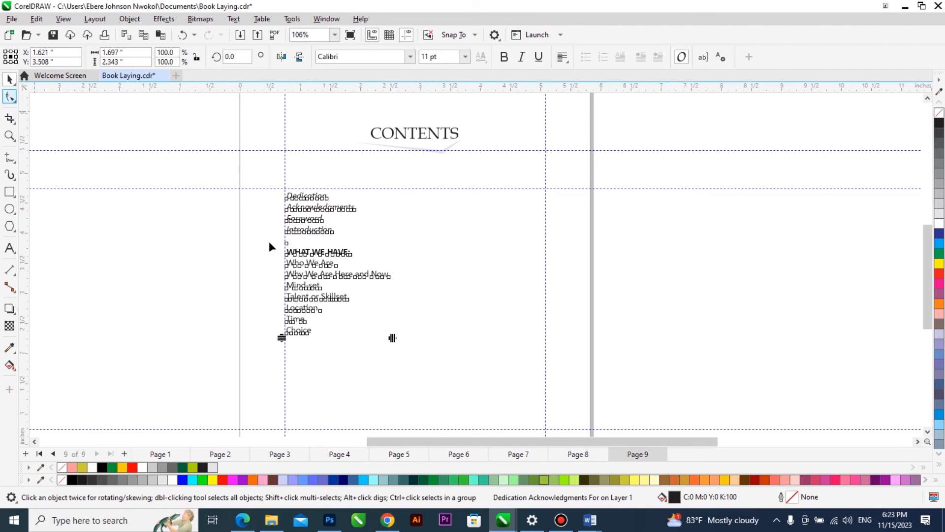
pyautogui.moveTo(281, 338); pyautogui.dragTo(282, 367)
pyautogui.press('space')
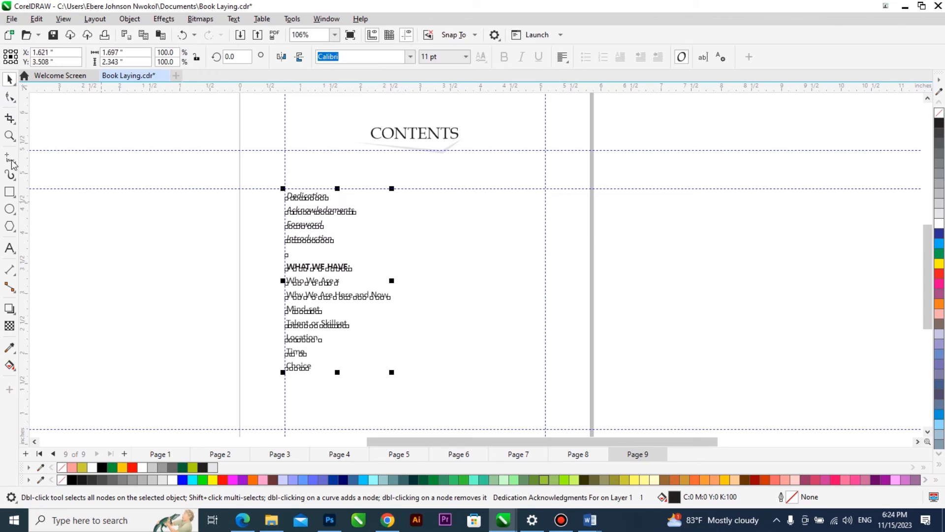
# Draw a straight horizontal line, place it after the "Dedication" entry at its baseline, and shorten it to about 3.09 inches.
pyautogui.press('F5')
pyautogui.click(370, 239)
pyautogui.click(580, 239)
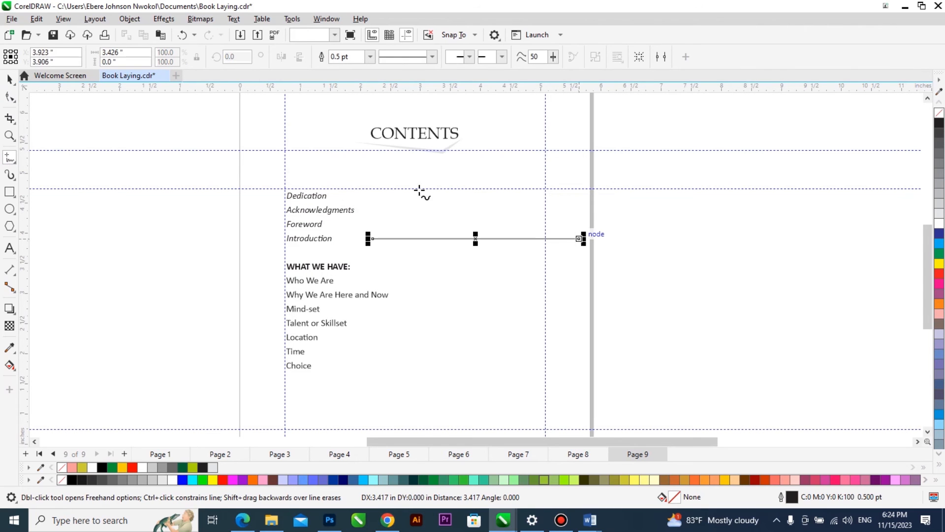
pyautogui.scroll(2, 358, 166)
pyautogui.scroll(3, 359, 165)
pyautogui.press('space')
pyautogui.moveTo(388, 342)
pyautogui.mouseDown()
pyautogui.moveTo(376, 275)
pyautogui.moveTo(287, 243)
pyautogui.mouseUp()
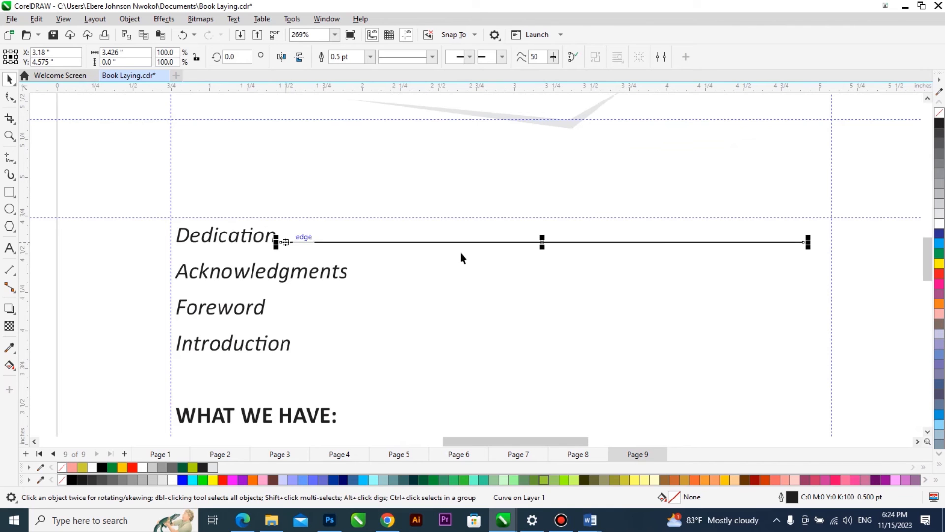
pyautogui.moveTo(808, 242); pyautogui.dragTo(757, 242)
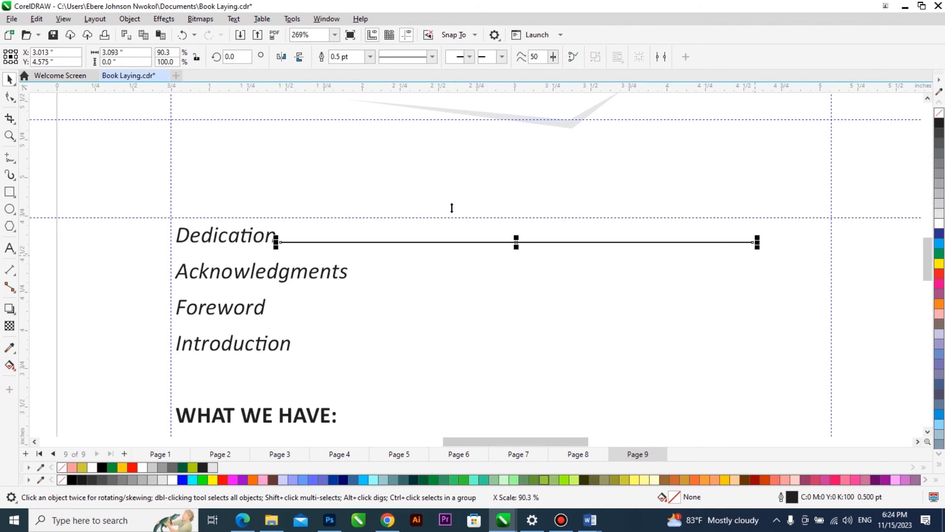
# Set the "Dedication" line's style to an evenly spaced dotted pattern.
pyautogui.click(432, 57)
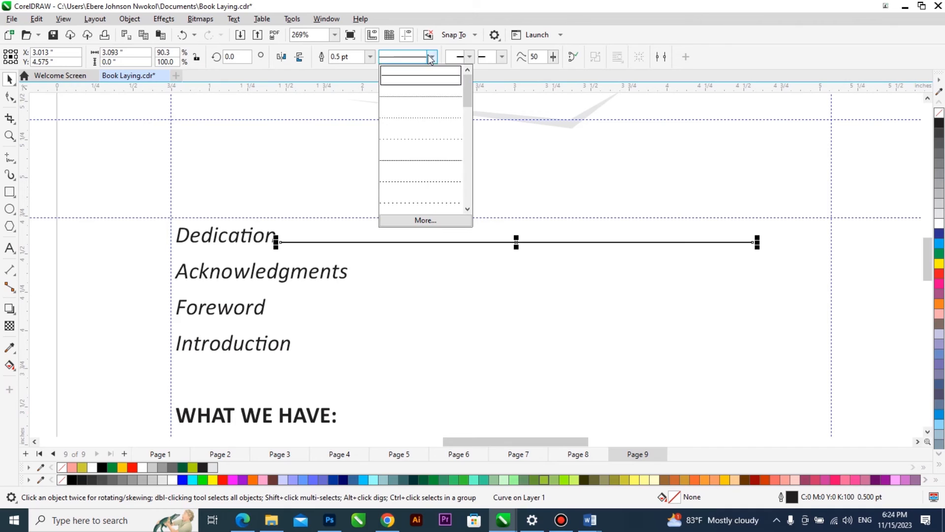
pyautogui.click(423, 159)
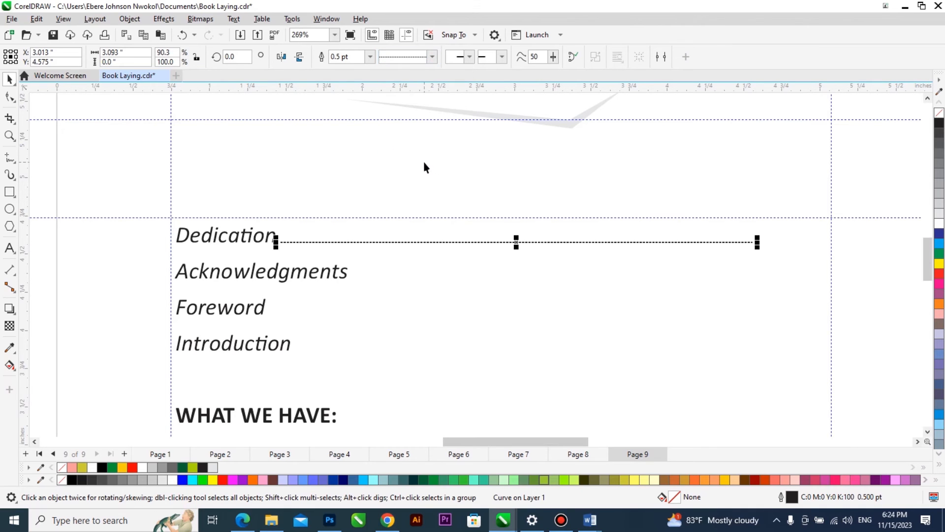
pyautogui.click(432, 57)
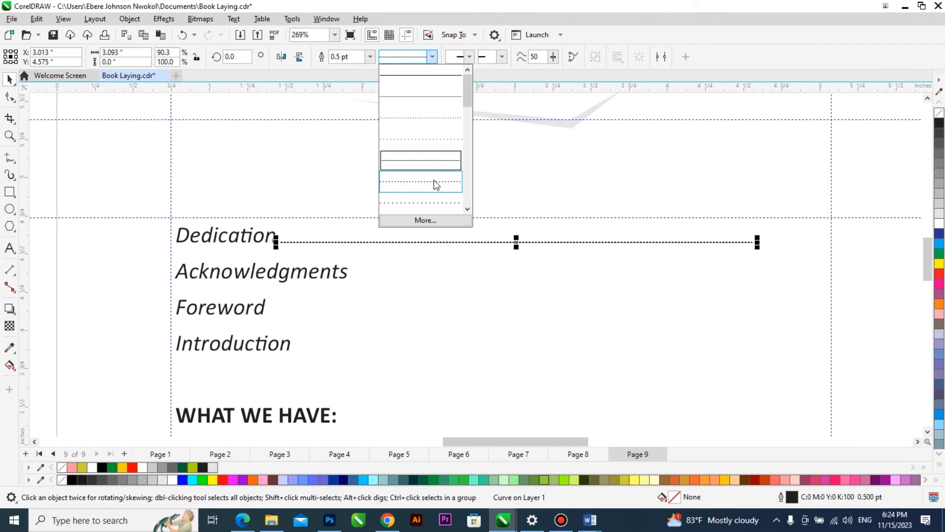
pyautogui.click(434, 180)
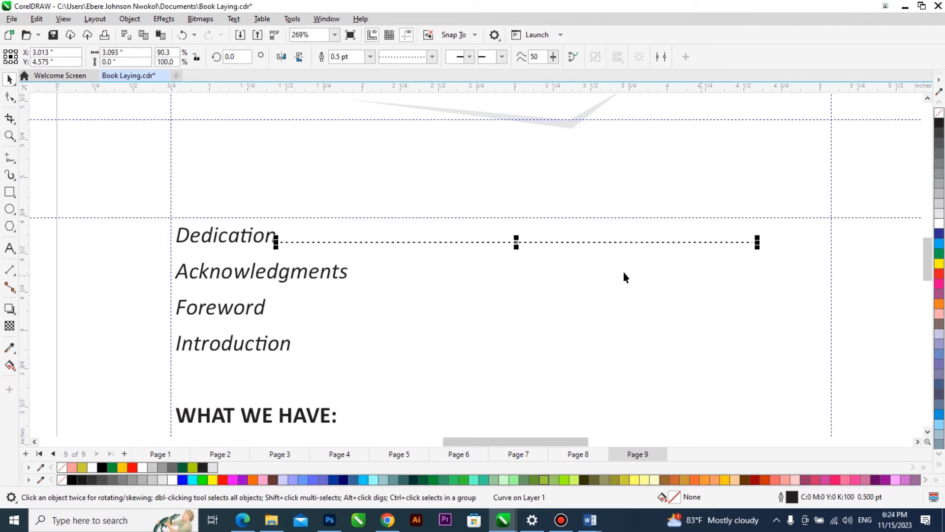
# Add a vertical guideline at about 4.56 inches, where the dotted line ends before the page's right margin.
pyautogui.scroll(3, 379, 270)
pyautogui.scroll(-2, 383, 223)
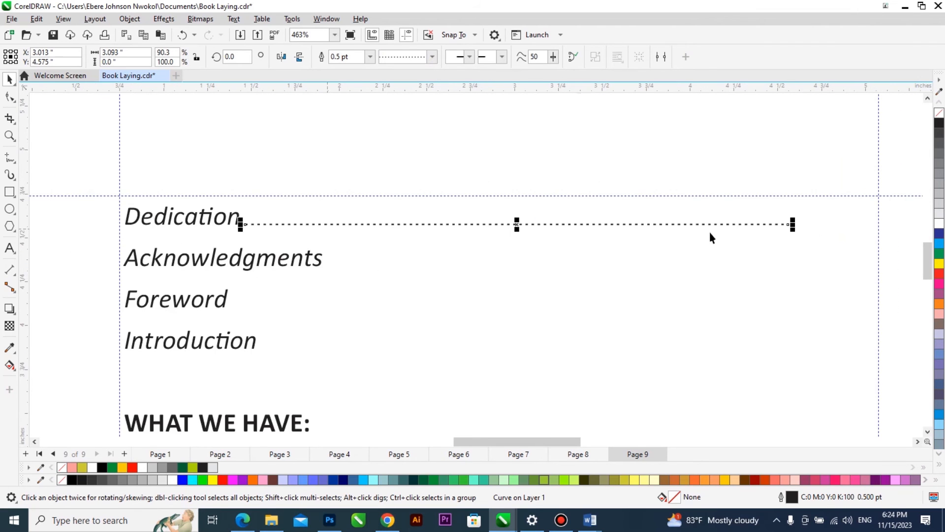
pyautogui.scroll(3, 812, 238)
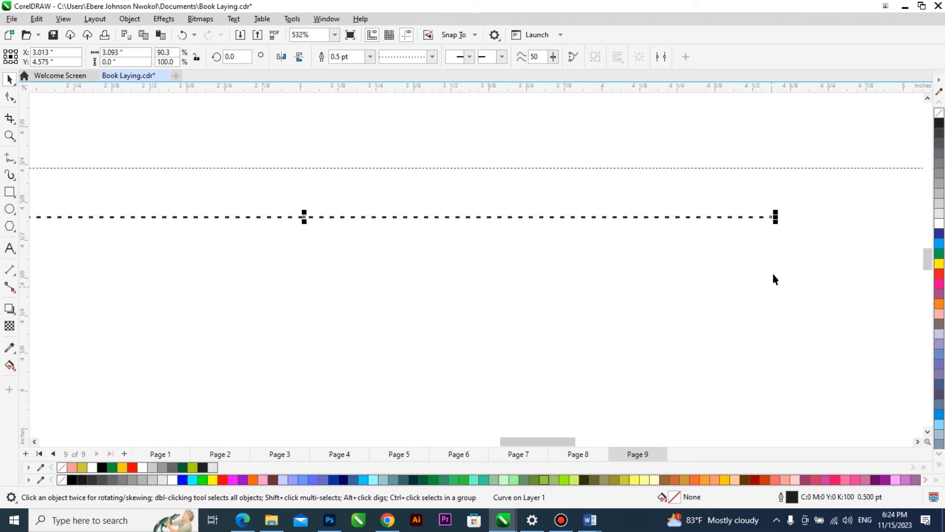
pyautogui.click(545, 182)
pyautogui.moveTo(28, 203); pyautogui.dragTo(771, 244)
# Copy the dotted line down to the "Acknowledgments" entry and repeat the duplicate for "Foreword" and "Introduction".
pyautogui.scroll(-3, 826, 252)
pyautogui.scroll(3, 514, 221)
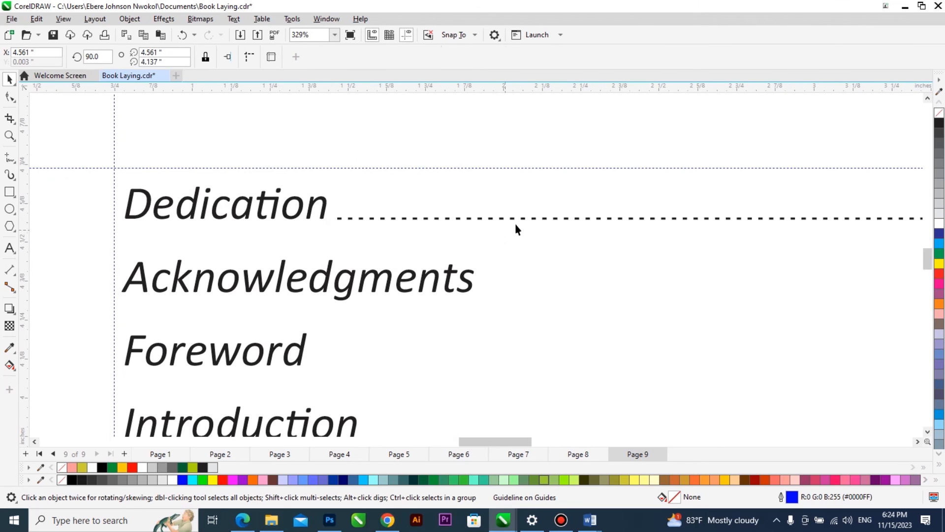
pyautogui.moveTo(520, 220); pyautogui.dragTo(527, 291)
pyautogui.scroll(-3, 445, 229)
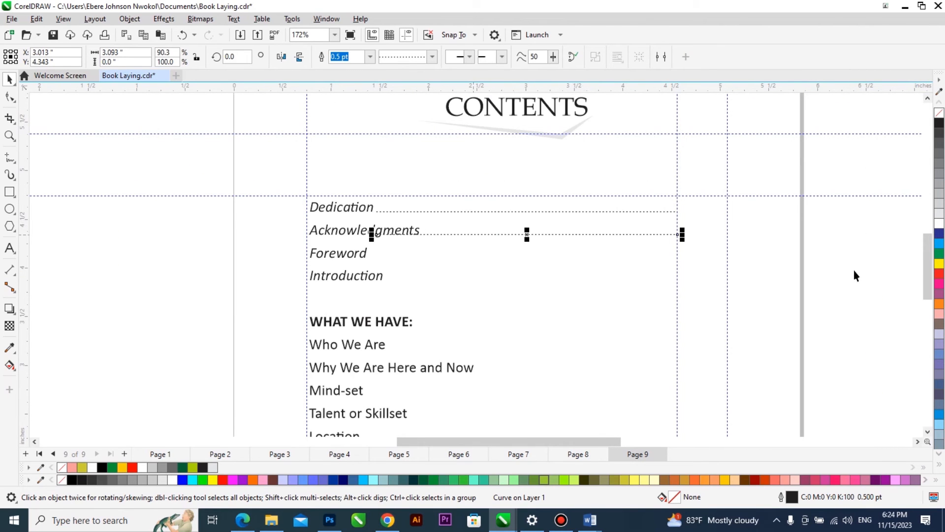
pyautogui.hotkey('ctrl', 'd')
pyautogui.hotkey('ctrl', 'd')
pyautogui.hotkey('ctrl', 'd')
pyautogui.hotkey('ctrl', 'd')
pyautogui.hotkey('ctrl', 'd')
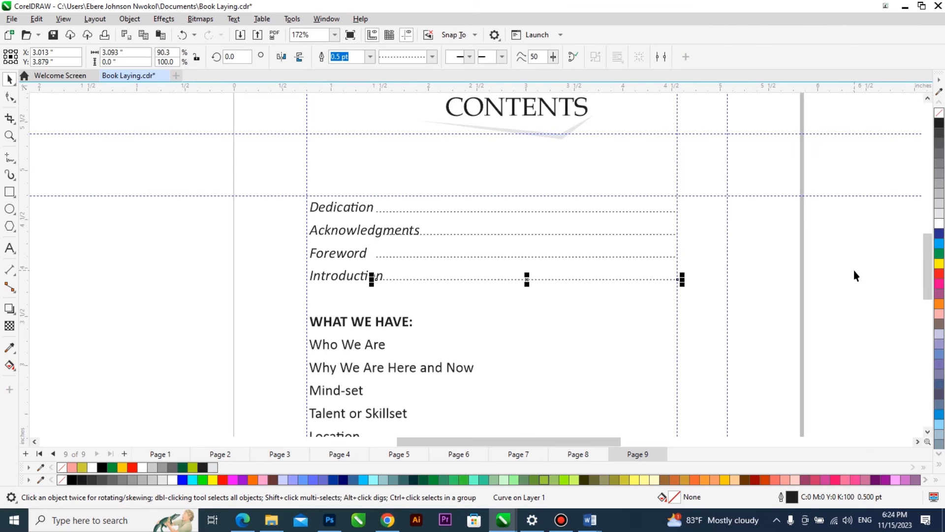
# Repeat the dotted line down to "Mind-set" and delete the extra copies below "Introduction".
pyautogui.hotkey('ctrl', 'd')
pyautogui.hotkey('ctrl', 'd')
pyautogui.hotkey('ctrl', 'd')
pyautogui.hotkey('ctrl', 'd')
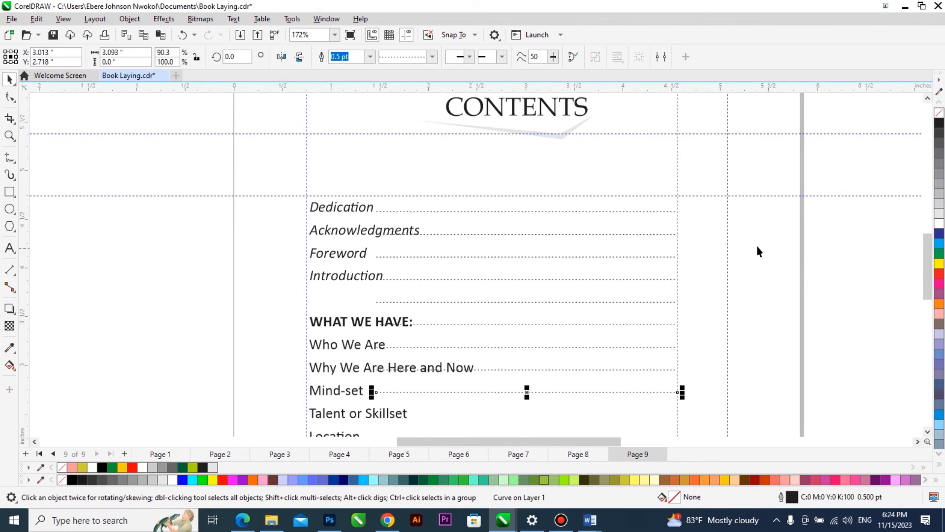
pyautogui.scroll(-3, 573, 243)
pyautogui.moveTo(755, 367); pyautogui.dragTo(458, 259)
pyautogui.press('Delete')
# Adjust the starts of the "Introduction", "Foreword" and "Acknowledgments" dotted lines so each begins right after its entry's text.
pyautogui.scroll(5, 453, 268)
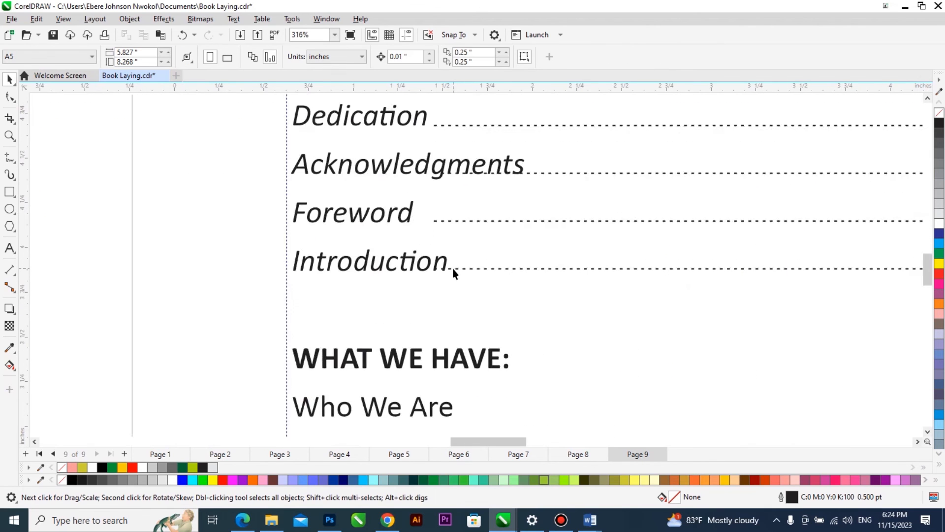
pyautogui.click(425, 270)
pyautogui.moveTo(424, 270); pyautogui.dragTo(448, 268)
pyautogui.click(431, 200)
pyautogui.moveTo(431, 200); pyautogui.dragTo(393, 200)
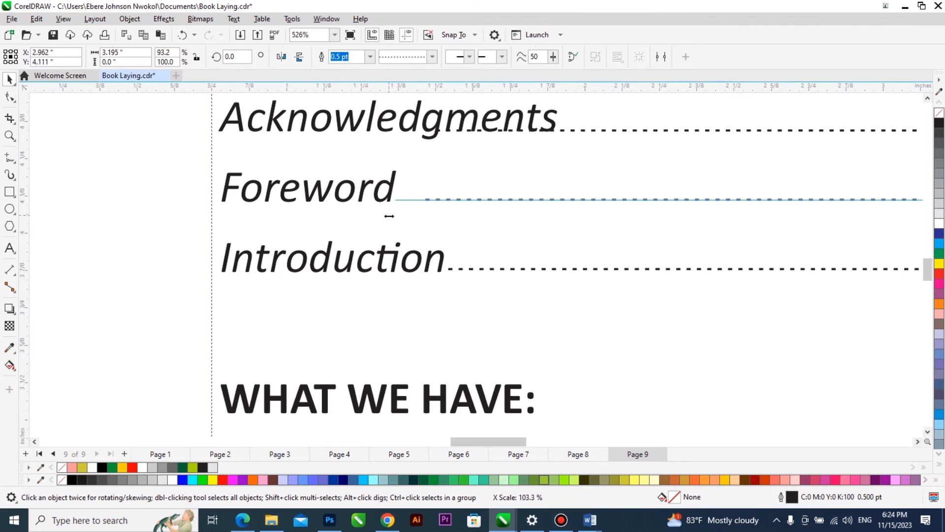
pyautogui.click(612, 131)
pyautogui.moveTo(423, 131); pyautogui.dragTo(556, 152)
pyautogui.scroll(-2, 297, 192)
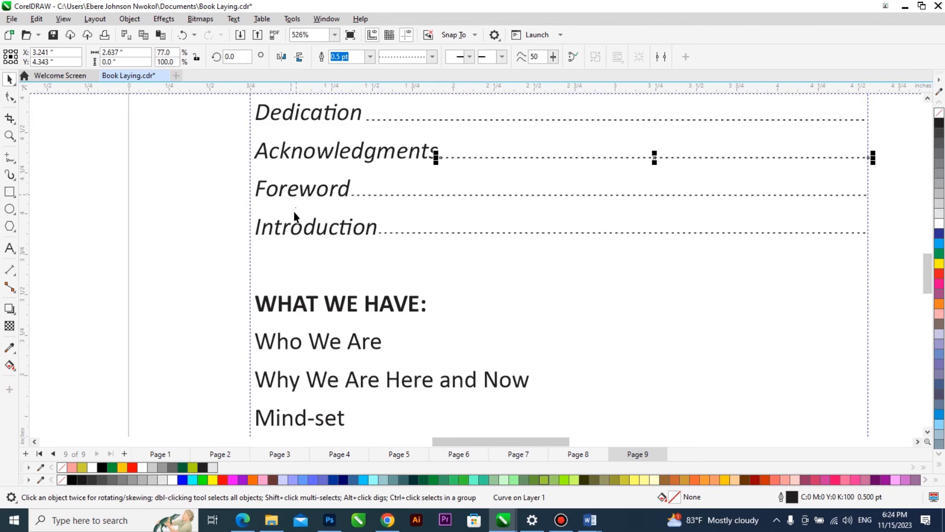
pyautogui.scroll(2, 874, 121)
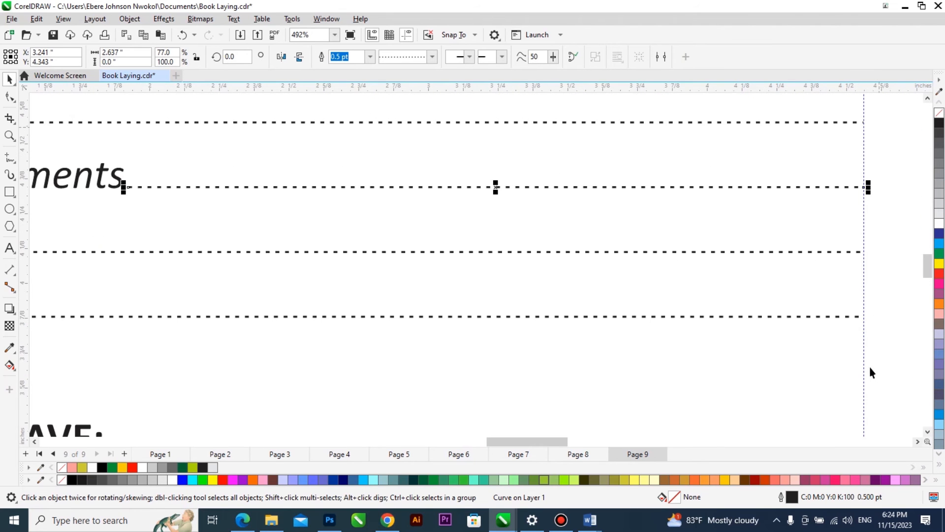
pyautogui.scroll(-2, 640, 179)
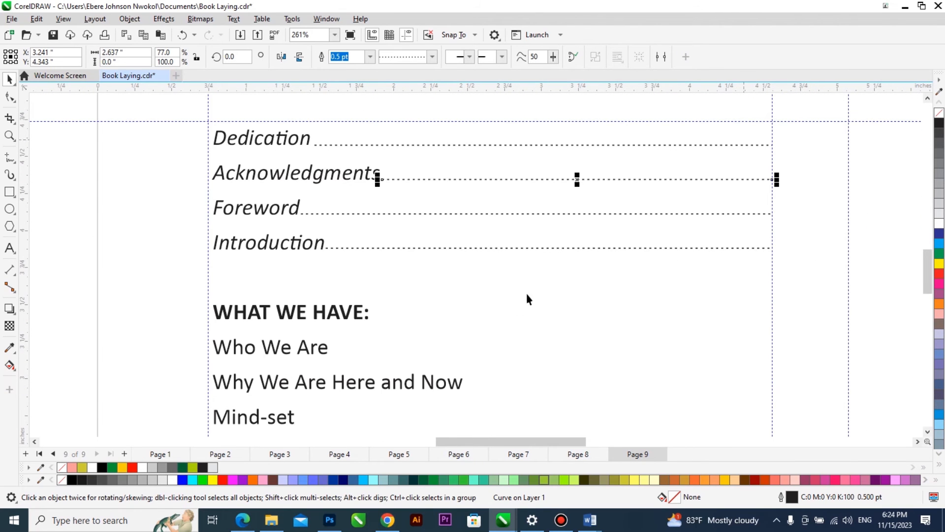
# Copy the dotted line down to the "Who We Are" entry and adjust its start to sit right after the text.
pyautogui.scroll(1, 418, 312)
pyautogui.click(515, 214)
pyautogui.moveTo(515, 215); pyautogui.dragTo(506, 371)
pyautogui.scroll(1, 317, 382)
pyautogui.moveTo(270, 373); pyautogui.dragTo(279, 374)
# Copy the dotted line to "Why We Are Here and Now" and repeat the duplicate down to the "Choice" entry.
pyautogui.scroll(-1, 322, 317)
pyautogui.scroll(1, 511, 400)
pyautogui.moveTo(521, 303); pyautogui.dragTo(522, 347)
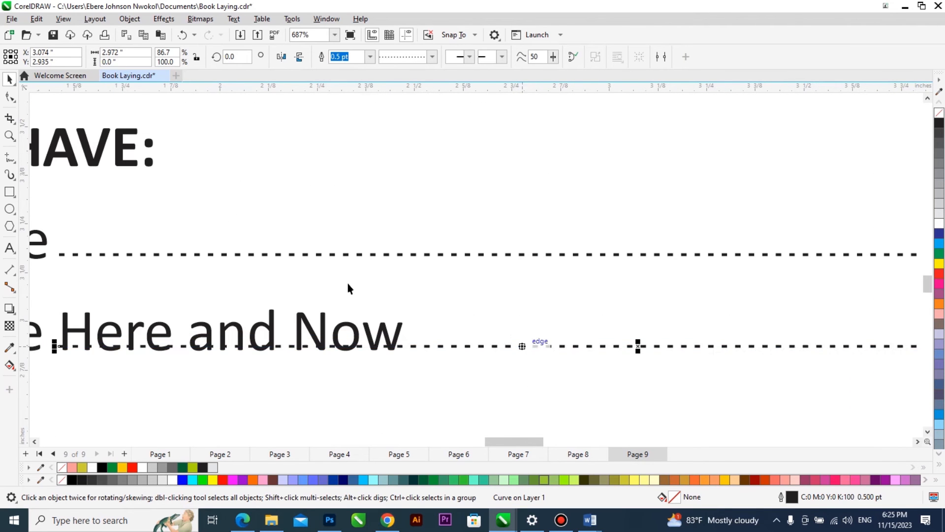
pyautogui.scroll(-2, 348, 287)
pyautogui.hotkey('ctrl', 'r')
pyautogui.hotkey('ctrl', 'r')
pyautogui.hotkey('ctrl', 'r')
pyautogui.scroll(-2, 678, 285)
pyautogui.hotkey('ctrl', 'r')
pyautogui.scroll(3, 449, 386)
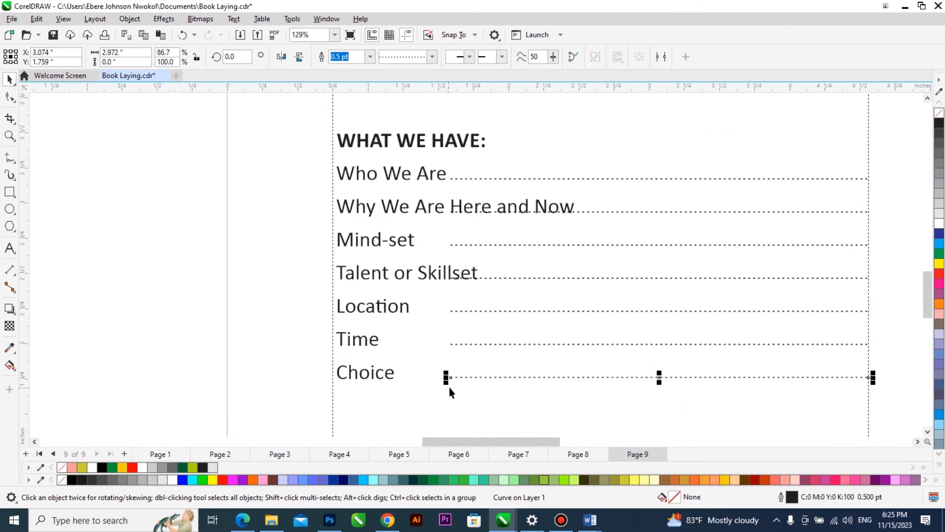
# Extend the starts of the "Choice", "Time" and "Location" dotted lines so each begins right after its entry's text.
pyautogui.scroll(2, 449, 387)
pyautogui.moveTo(446, 378); pyautogui.dragTo(367, 372)
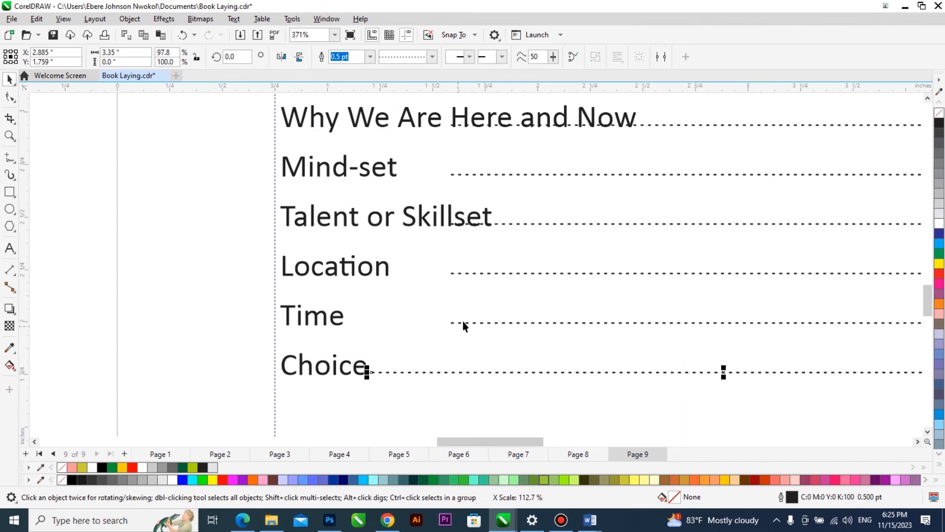
pyautogui.click(464, 326)
pyautogui.click(459, 321)
pyautogui.moveTo(447, 322); pyautogui.dragTo(343, 345)
pyautogui.click(478, 273)
pyautogui.moveTo(448, 273); pyautogui.dragTo(391, 292)
# Adjust the starts of the "Talent or Skillset", "Mind-set" and "Why We Are Here and Now" dotted lines to follow their text.
pyautogui.click(490, 227)
pyautogui.scroll(1, 490, 228)
pyautogui.moveTo(484, 237); pyautogui.dragTo(500, 241)
pyautogui.click(480, 151)
pyautogui.click(438, 149)
pyautogui.moveTo(438, 149); pyautogui.dragTo(367, 158)
pyautogui.scroll(-1, 378, 240)
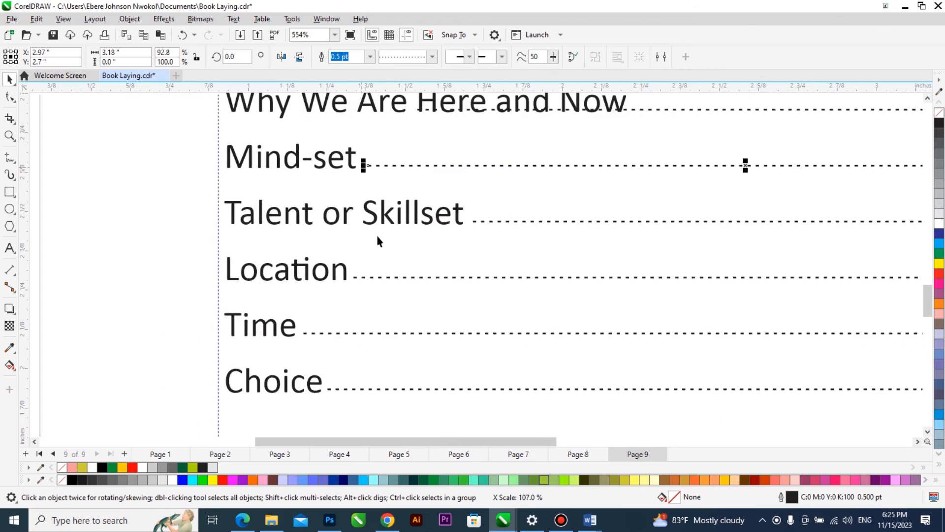
pyautogui.click(508, 149)
pyautogui.moveTo(358, 146); pyautogui.dragTo(468, 186)
pyautogui.scroll(-3, 323, 249)
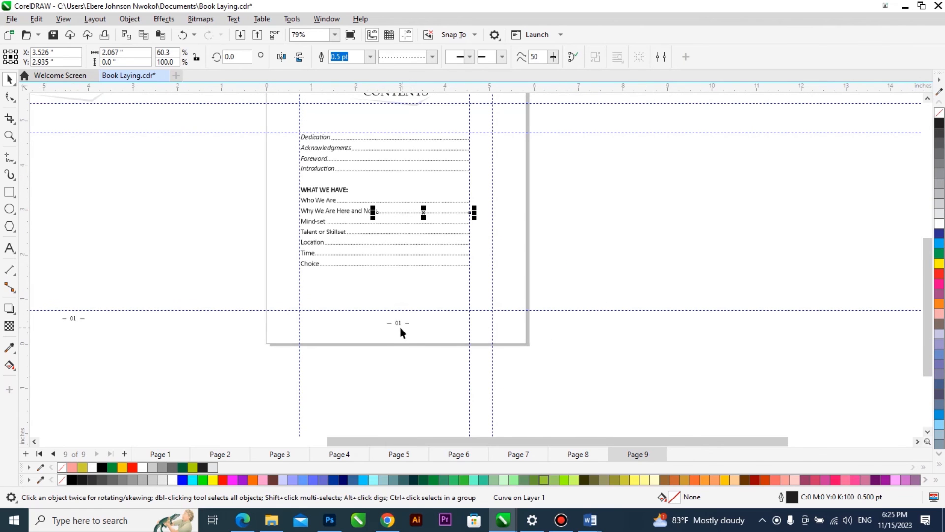
pyautogui.click(408, 322)
pyautogui.click(509, 169)
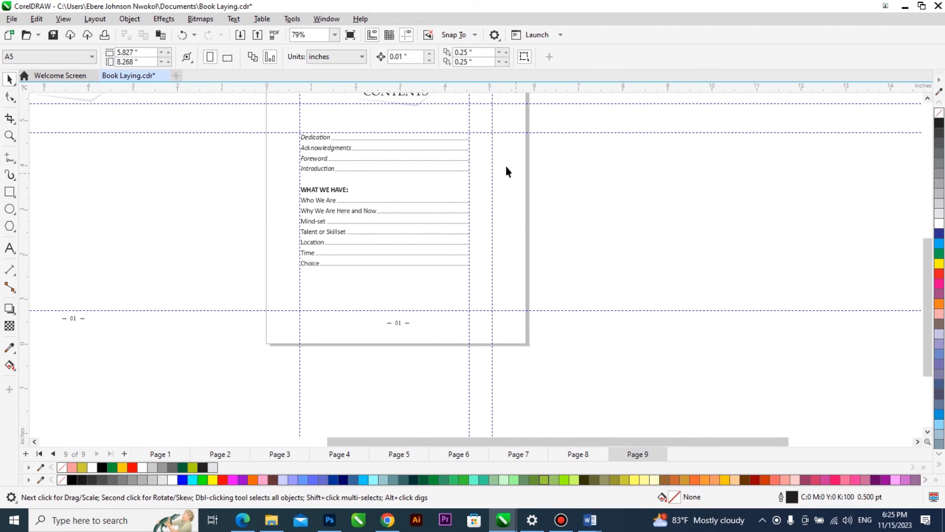
# Copy the contents text block to the right of the dotted lines and replace the copy's text with "ii".
pyautogui.scroll(1, 489, 165)
pyautogui.moveTo(233, 131); pyautogui.dragTo(554, 128)
pyautogui.press('F8')
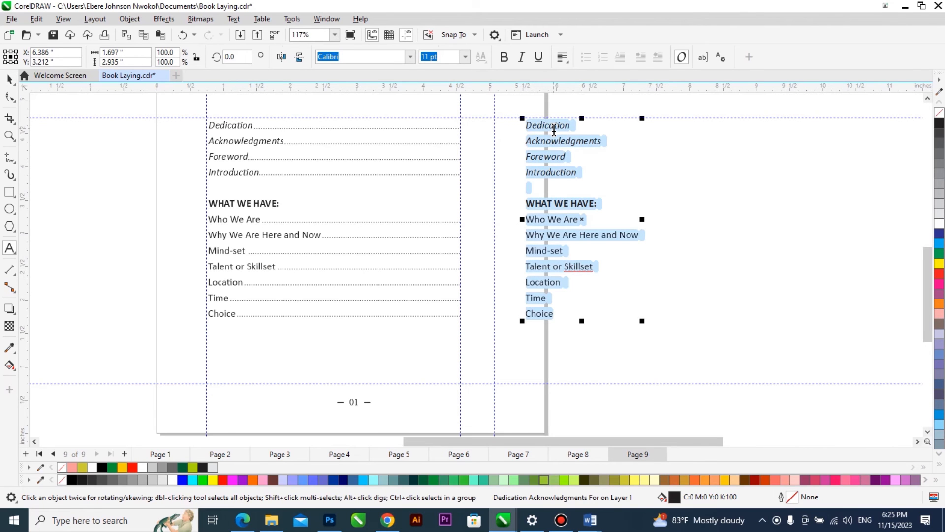
pyautogui.write('ii')
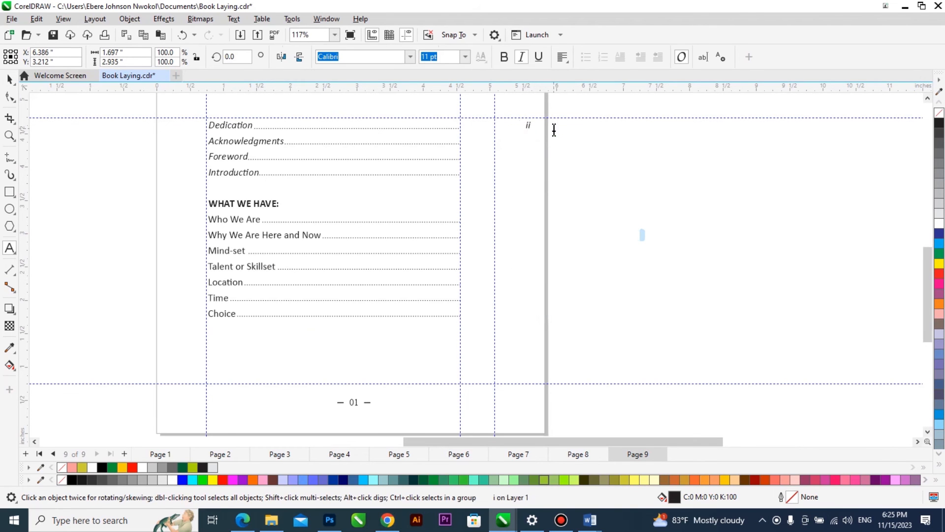
# Right-align the "ii" text and place it against the right margin guideline, level with the "Dedication" dotted line.
pyautogui.hotkey('ctrl', 'space')
pyautogui.click(562, 57)
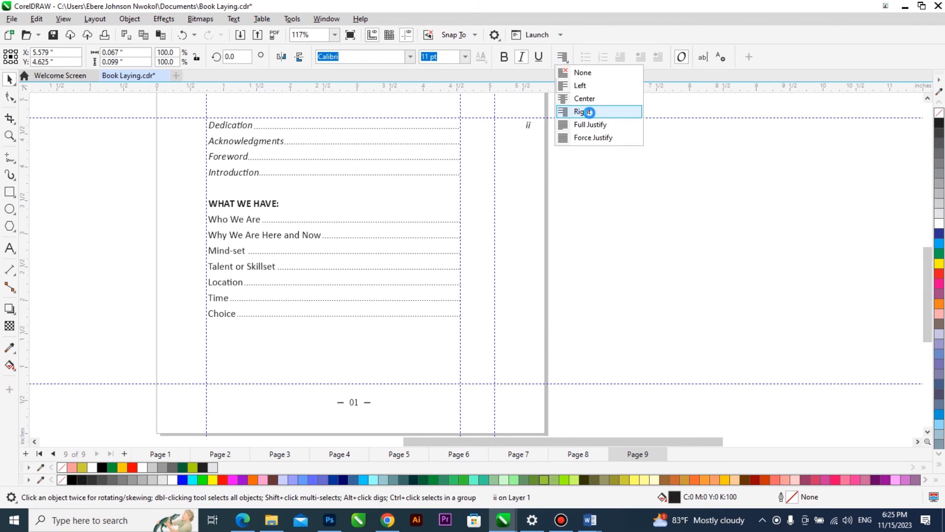
pyautogui.click(590, 114)
pyautogui.scroll(1, 501, 122)
pyautogui.scroll(2, 540, 102)
pyautogui.moveTo(543, 143); pyautogui.dragTo(451, 148)
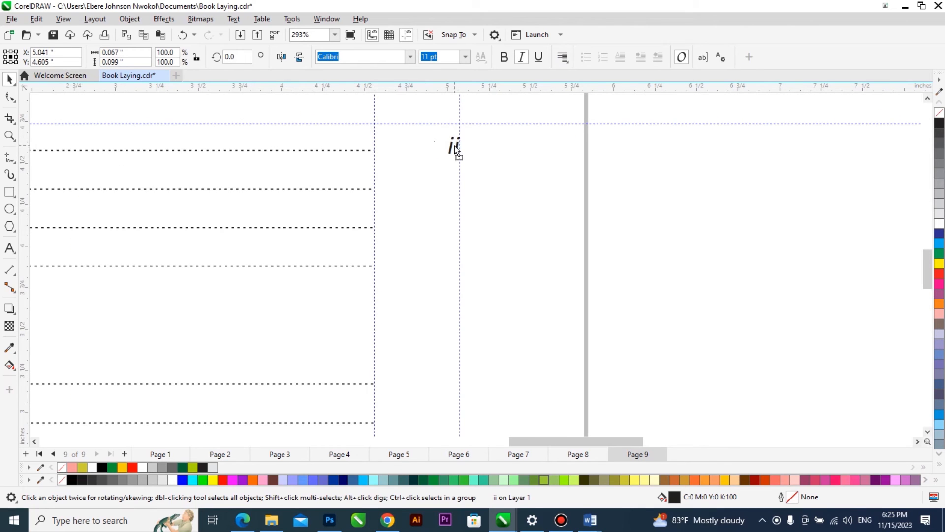
pyautogui.keyDown('shift'); pyautogui.click(364, 151); pyautogui.keyUp('shift')
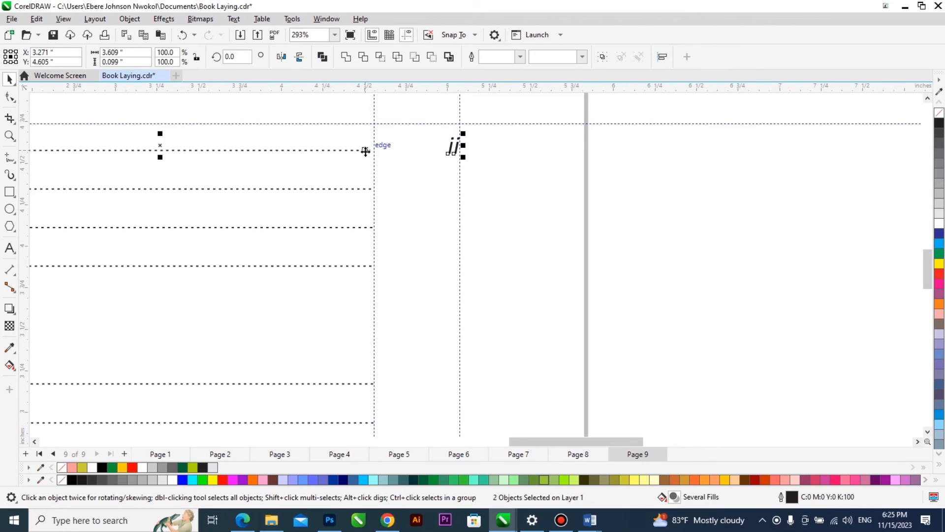
pyautogui.click(452, 148)
pyautogui.scroll(2, 448, 150)
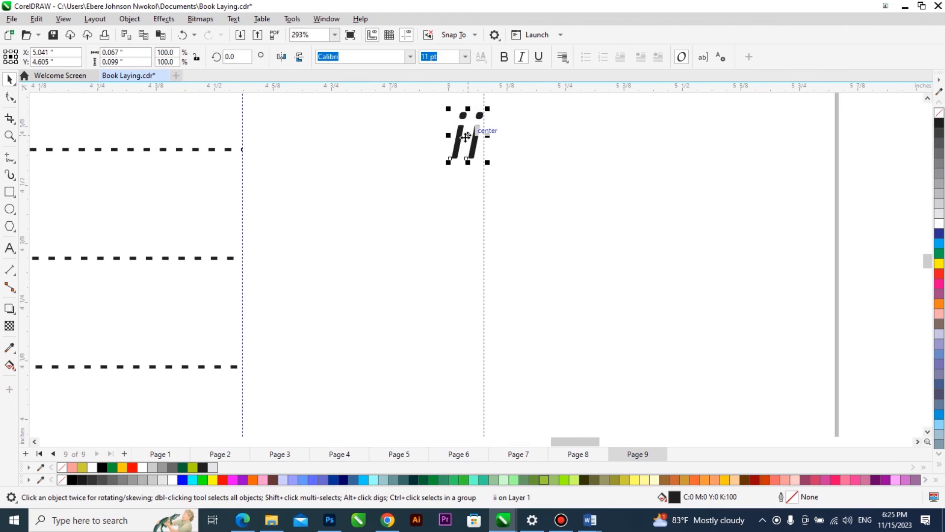
# Remove the italics from "ii" and copy it down to the "Acknowledgments" line as "iii".
pyautogui.moveTo(466, 136); pyautogui.dragTo(453, 240)
pyautogui.click(523, 61)
pyautogui.doubleClick(481, 232)
pyautogui.write('iii')
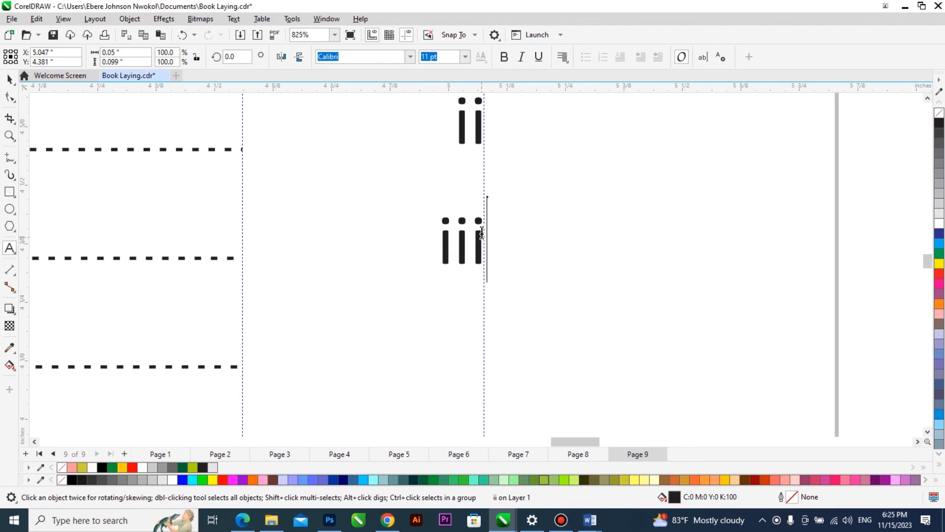
pyautogui.hotkey('ctrl', 'space')
# Add copies of the numeral below, reading "iv" for the "Foreword" line and "v" for the "Introduction" line.
pyautogui.scroll(-3, 443, 196)
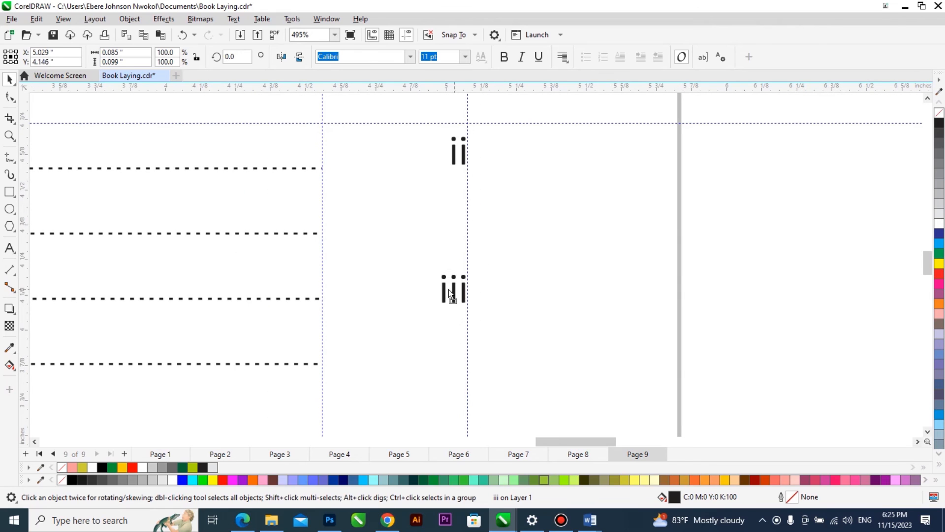
pyautogui.moveTo(449, 290); pyautogui.dragTo(454, 295)
pyautogui.doubleClick(453, 290)
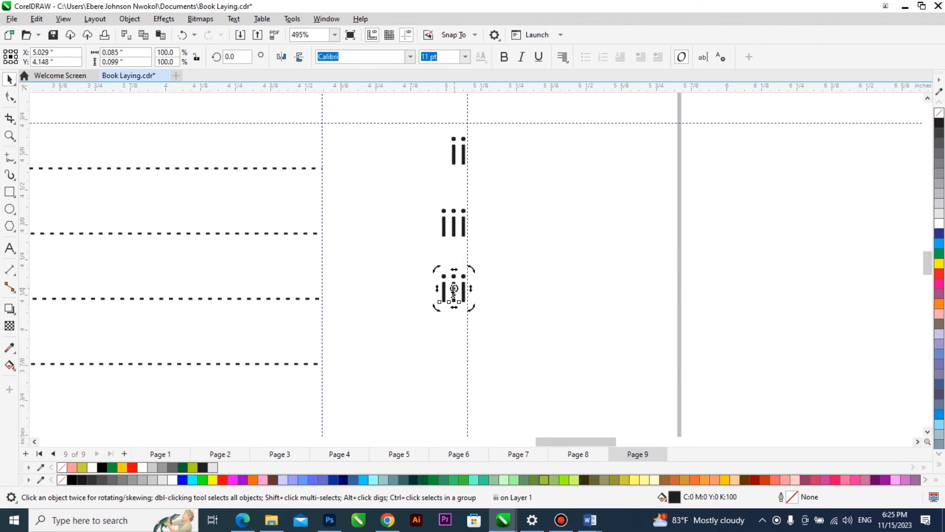
pyautogui.write('iv')
pyautogui.hotkey('ctrl', 'space')
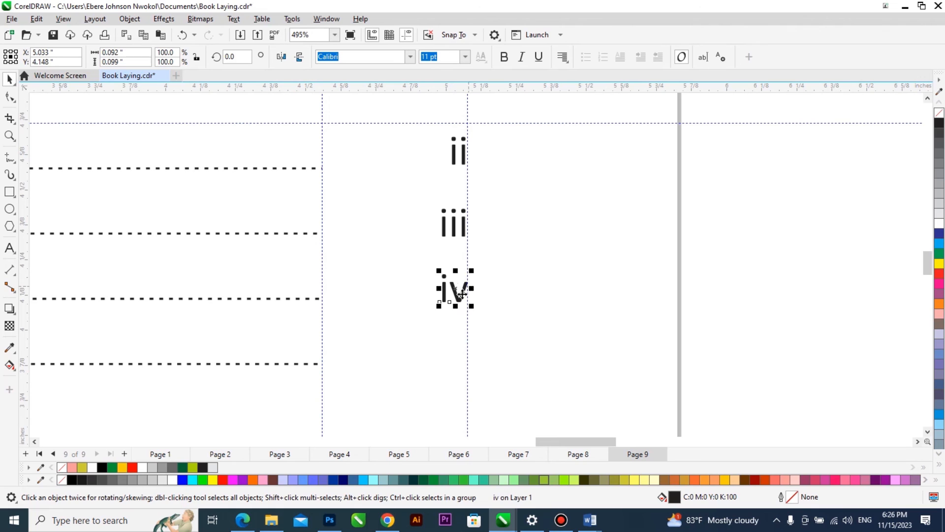
pyautogui.moveTo(455, 322); pyautogui.dragTo(454, 359)
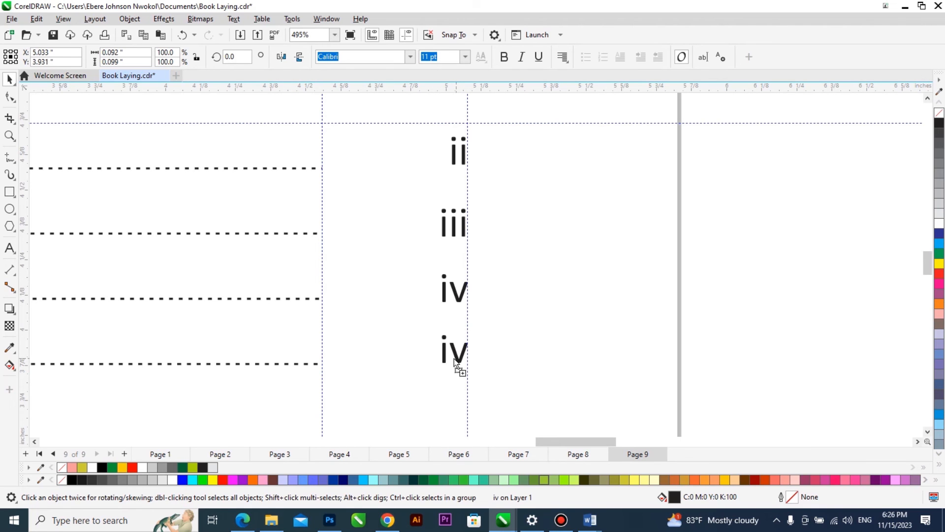
pyautogui.doubleClick(454, 352)
pyautogui.press('BackSpace')
pyautogui.hotkey('ctrl', 'space')
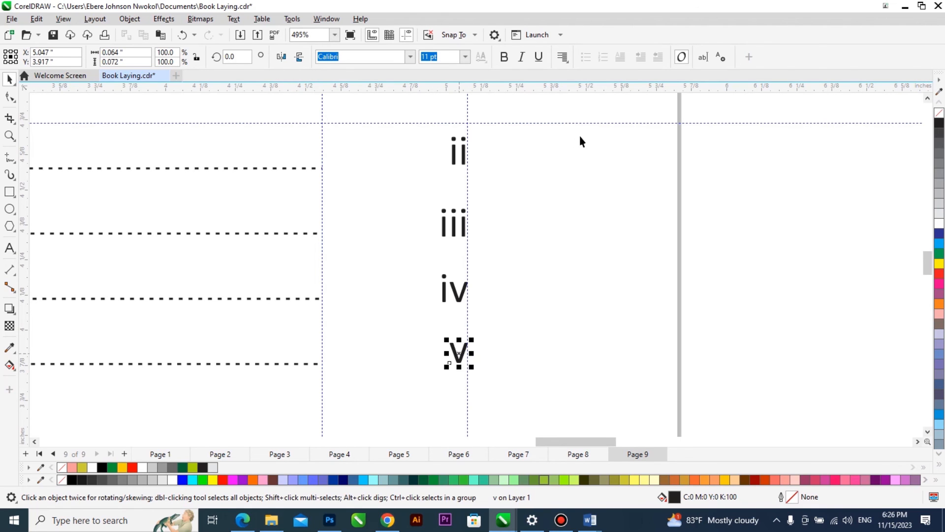
# Copy the "v" down to the "Who We Are" line and change the copy to "01".
pyautogui.scroll(-3, 580, 139)
pyautogui.scroll(1, 522, 237)
pyautogui.moveTo(522, 236); pyautogui.dragTo(525, 344)
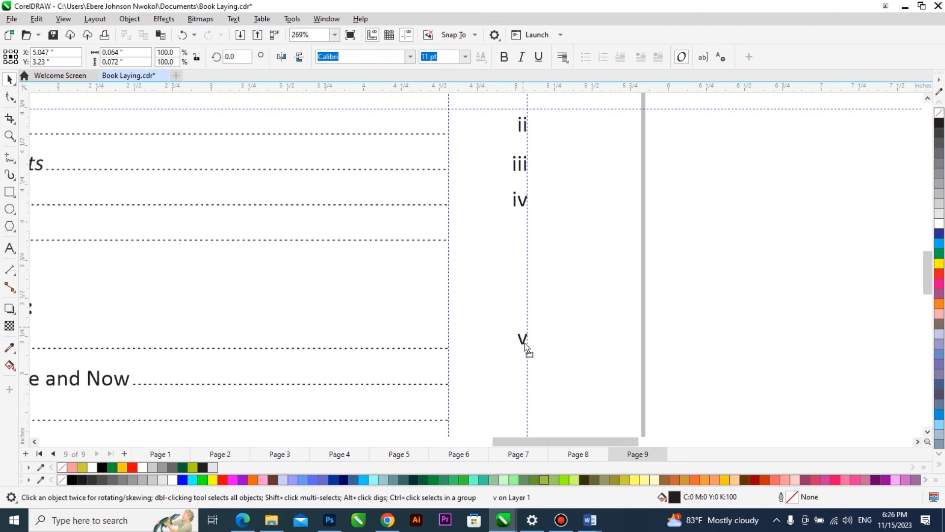
pyautogui.rightClick(525, 343)
pyautogui.doubleClick(519, 347)
pyautogui.write('01')
pyautogui.hotkey('ctrl', 'space')
pyautogui.click(566, 351)
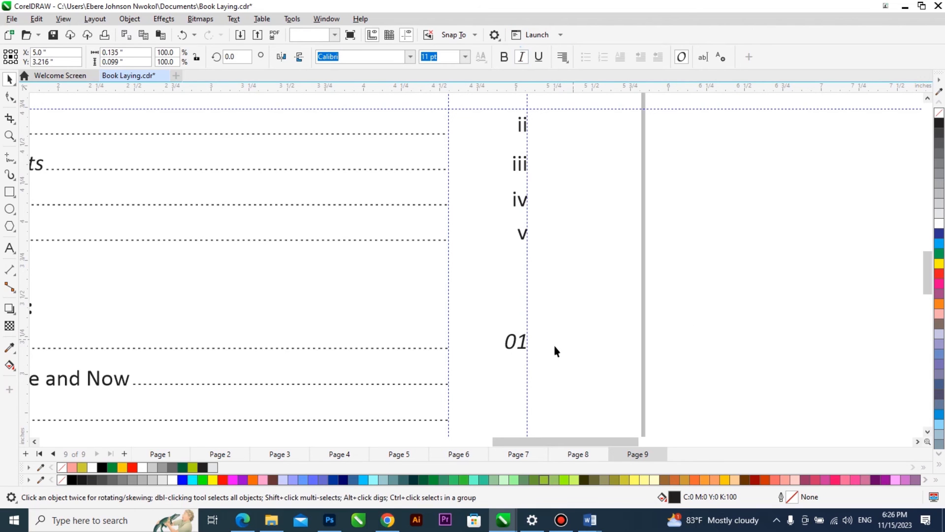
# Copy "01" down to "Why We Are Here and Now", repeat the duplicate down the column, and undo the last extra copy.
pyautogui.moveTo(525, 349); pyautogui.dragTo(525, 386)
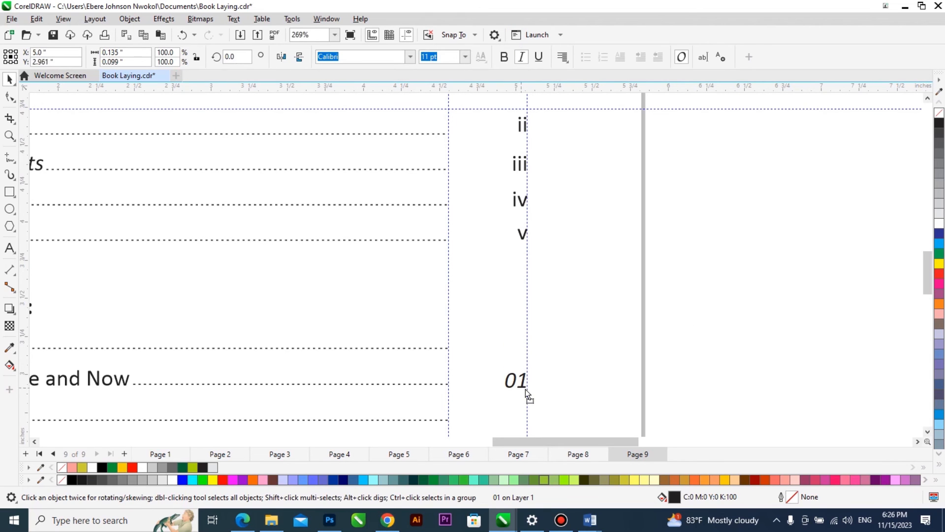
pyautogui.scroll(-2, 370, 237)
pyautogui.hotkey('ctrl', 'r')
pyautogui.hotkey('ctrl', 'r')
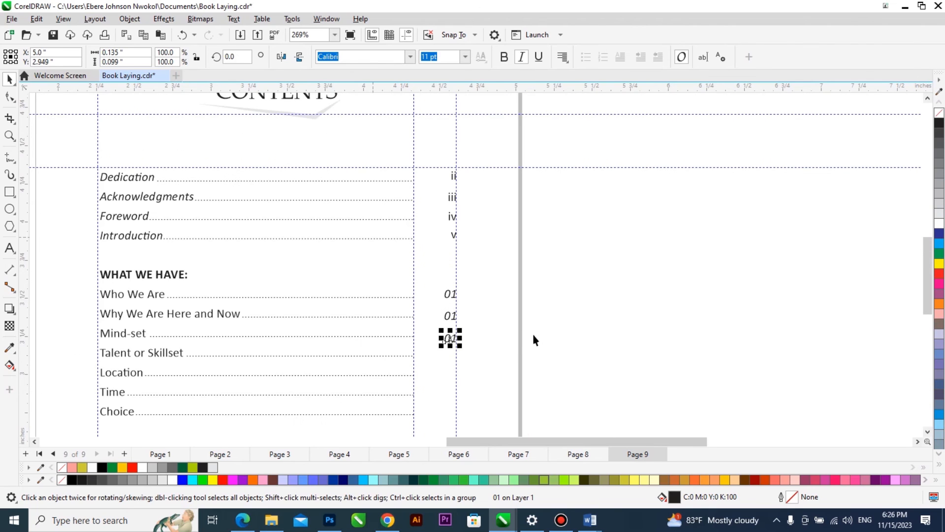
pyautogui.hotkey('ctrl', 'r')
pyautogui.hotkey('ctrl', 'r')
pyautogui.hotkey('ctrl', 'r')
pyautogui.hotkey('ctrl', 'z')
pyautogui.scroll(3, 452, 359)
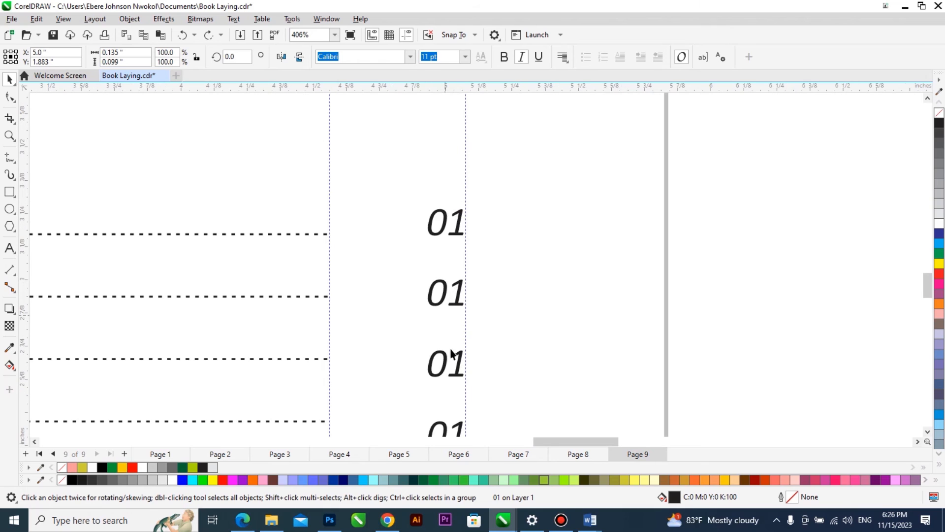
# Move the duplicated "01" numbers up toward the dotted lines of "Why We Are Here and Now" through "Location".
pyautogui.moveTo(459, 359); pyautogui.dragTo(460, 348)
pyautogui.moveTo(462, 284); pyautogui.dragTo(462, 272)
pyautogui.scroll(-2, 462, 293)
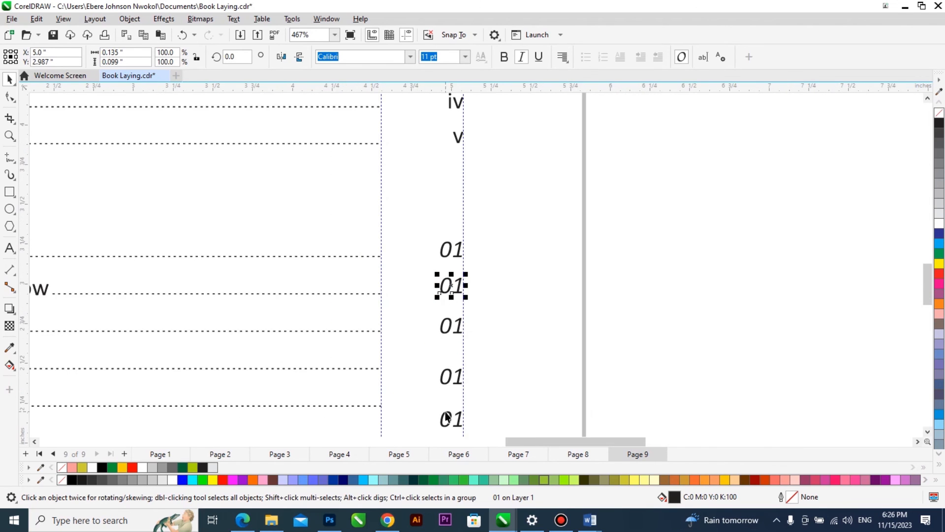
pyautogui.scroll(2, 466, 364)
pyautogui.moveTo(465, 359); pyautogui.dragTo(466, 339)
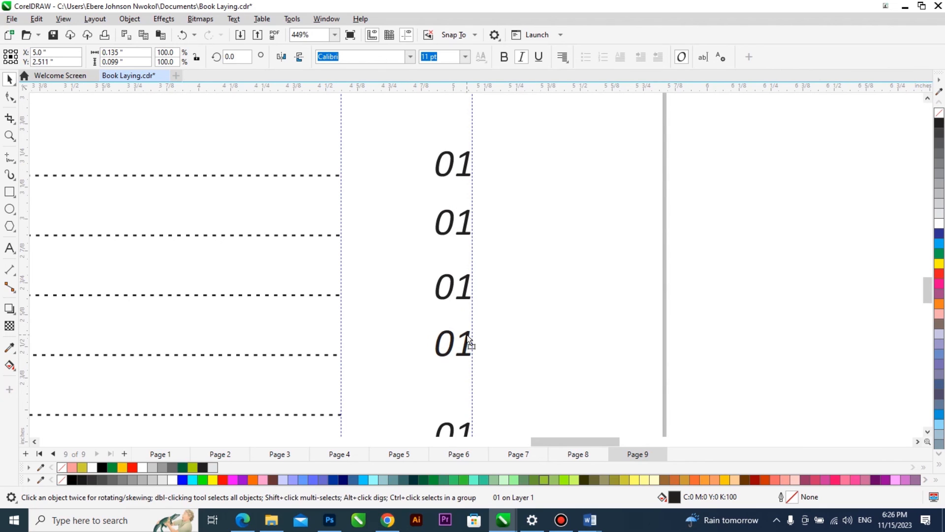
pyautogui.scroll(-1, 465, 338)
pyautogui.scroll(3, 454, 430)
pyautogui.moveTo(477, 364); pyautogui.dragTo(478, 339)
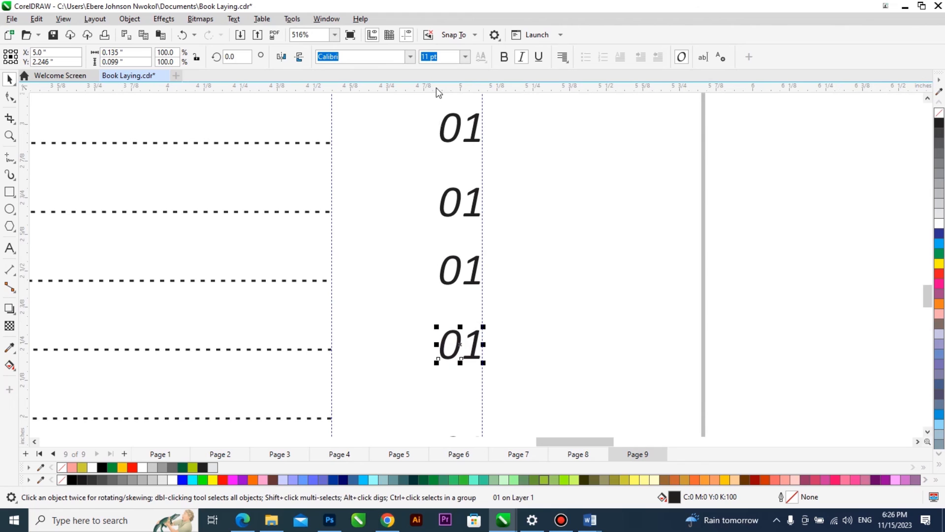
# Set a horizontal guideline at about 2.695 inches along the "Mind-set" dotted line and level that entry's number with it.
pyautogui.click(436, 142)
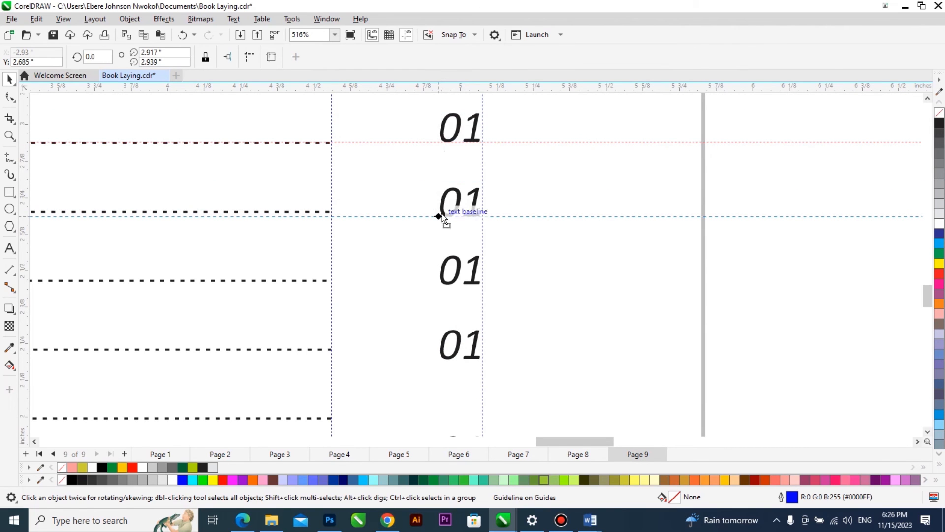
pyautogui.moveTo(442, 215); pyautogui.dragTo(443, 216)
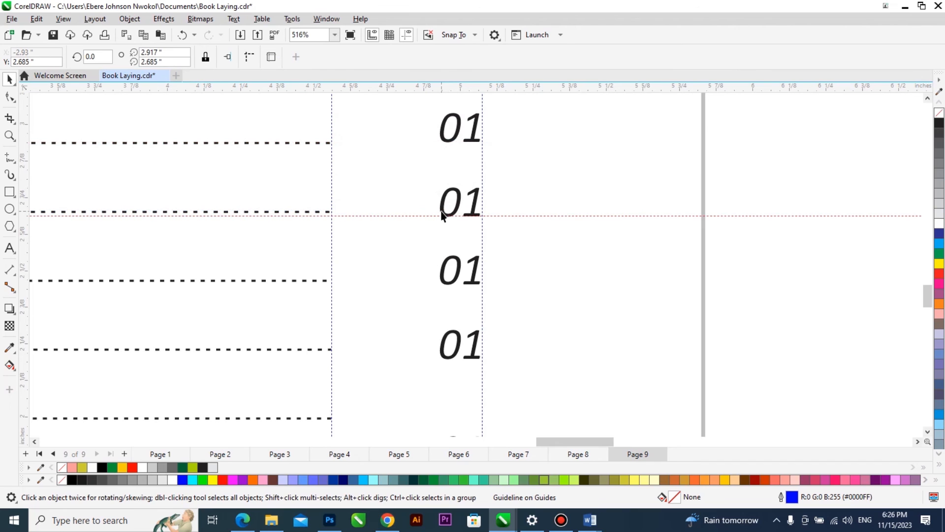
pyautogui.scroll(3, 460, 192)
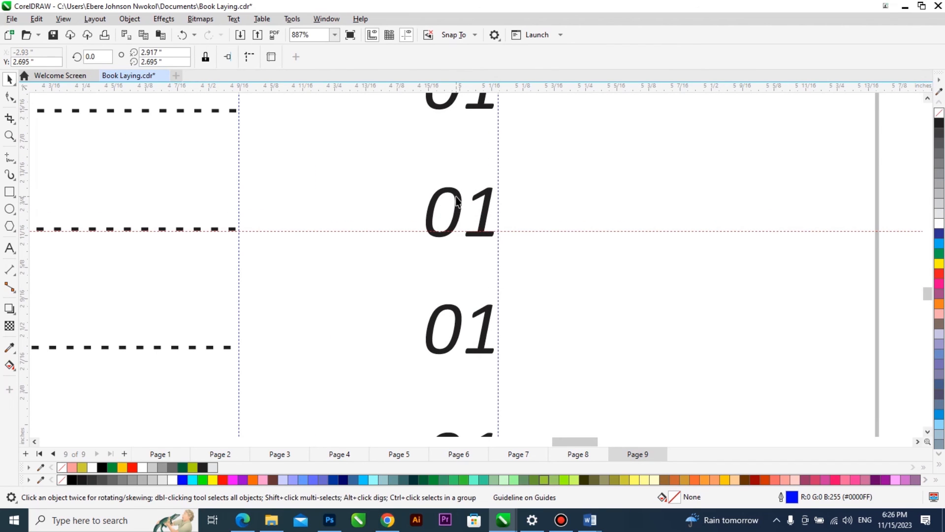
pyautogui.click(457, 197)
pyautogui.scroll(-3, 455, 198)
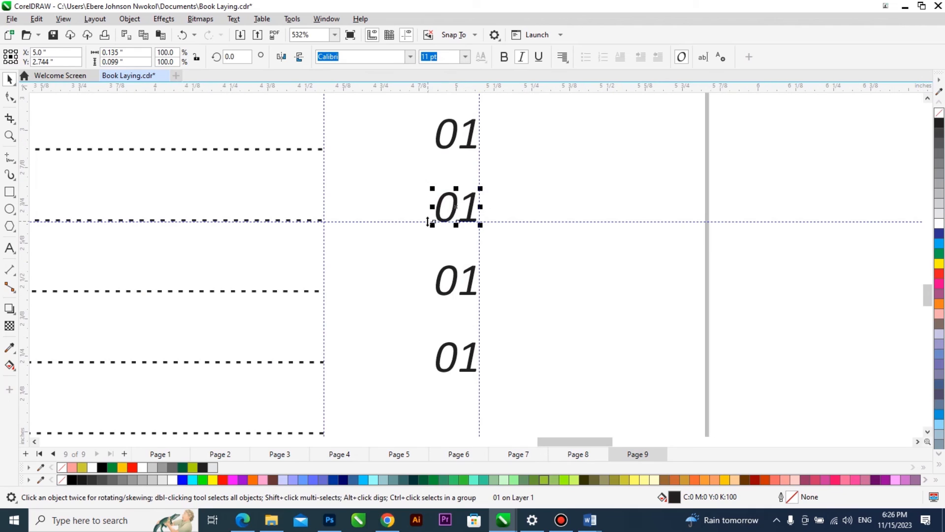
# Place the horizontal guideline at about 2.459 inches on the "Talent or Skillset" line and raise the "Location" number to its dotted line.
pyautogui.moveTo(427, 87); pyautogui.dragTo(428, 294)
pyautogui.press('Down')
pyautogui.scroll(-2, 450, 274)
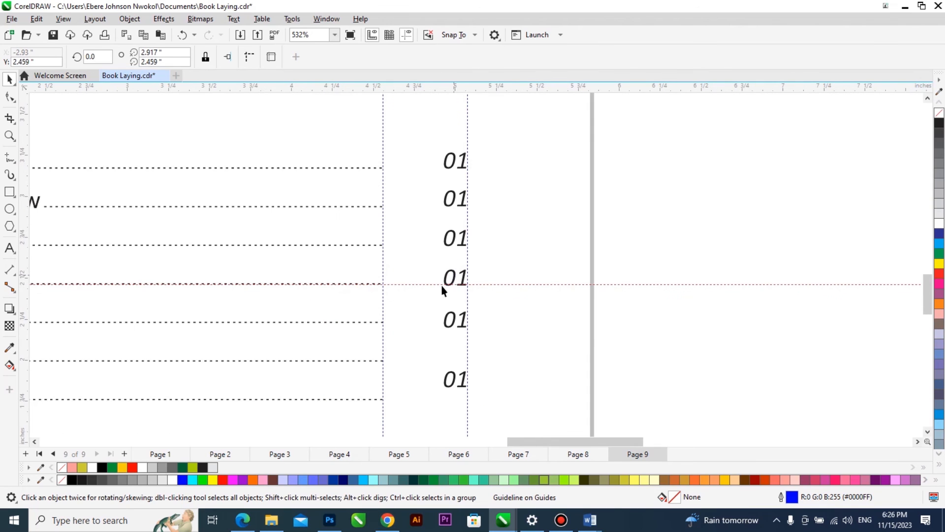
pyautogui.scroll(2, 454, 334)
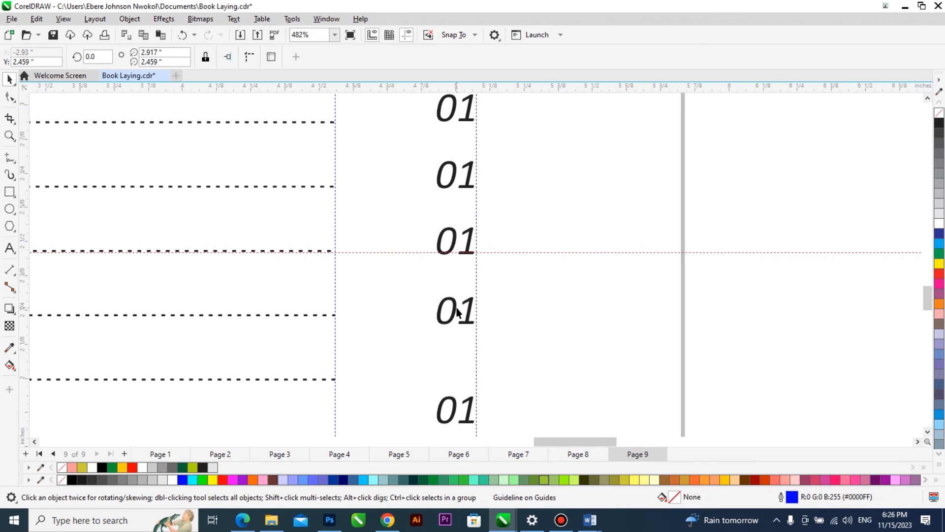
pyautogui.click(457, 302)
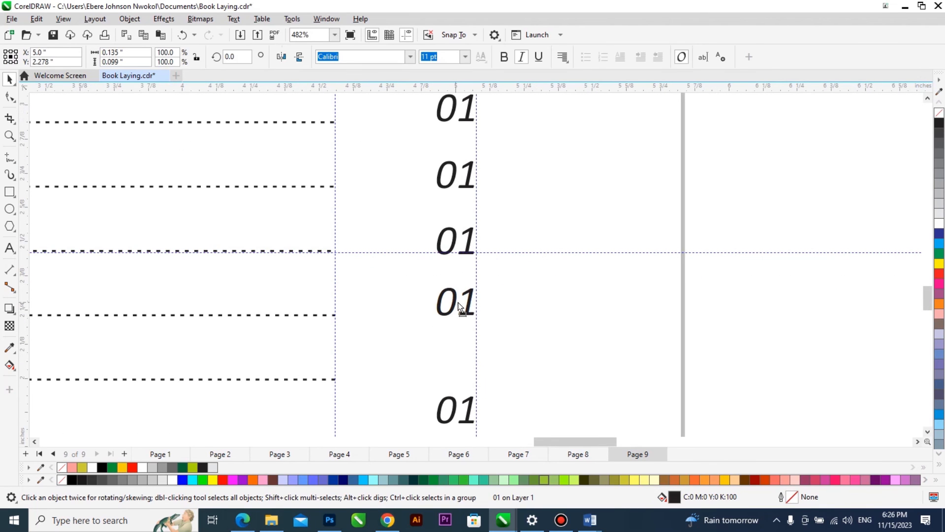
# Remove the horizontal guideline and move the last "01" up to the "Time" dotted line.
pyautogui.click(501, 254)
pyautogui.moveTo(454, 405); pyautogui.dragTo(458, 367)
pyautogui.scroll(-2, 467, 290)
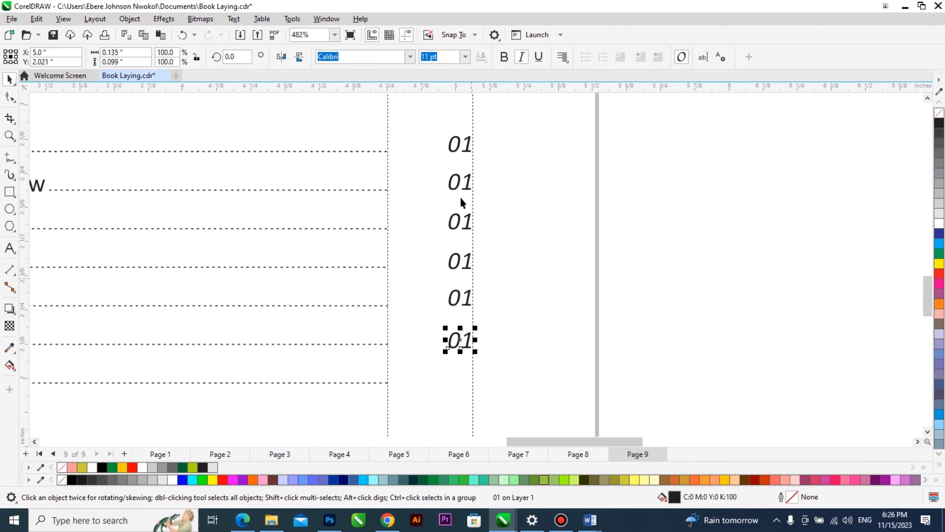
# Change the page number of the "Why We Are Here and Now" entry to "02".
pyautogui.doubleClick(468, 181)
pyautogui.press('BackSpace')
pyautogui.write('2')
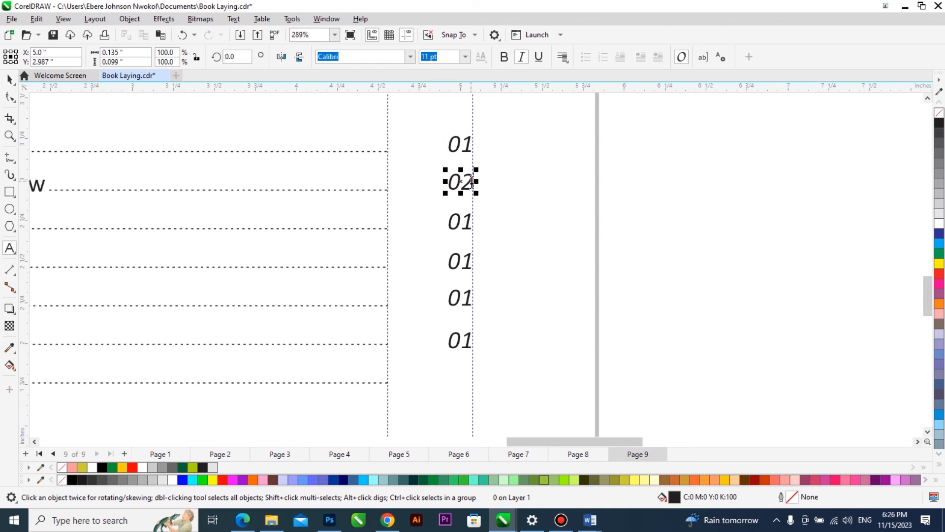
# Change the page number of the "Mind-set" entry to 03 and that of the "Talent or Skillset" entry to 04.
pyautogui.click(472, 222)
pyautogui.press('BackSpace')
pyautogui.write('3')
pyautogui.click(470, 261)
pyautogui.press('BackSpace')
pyautogui.write('4')
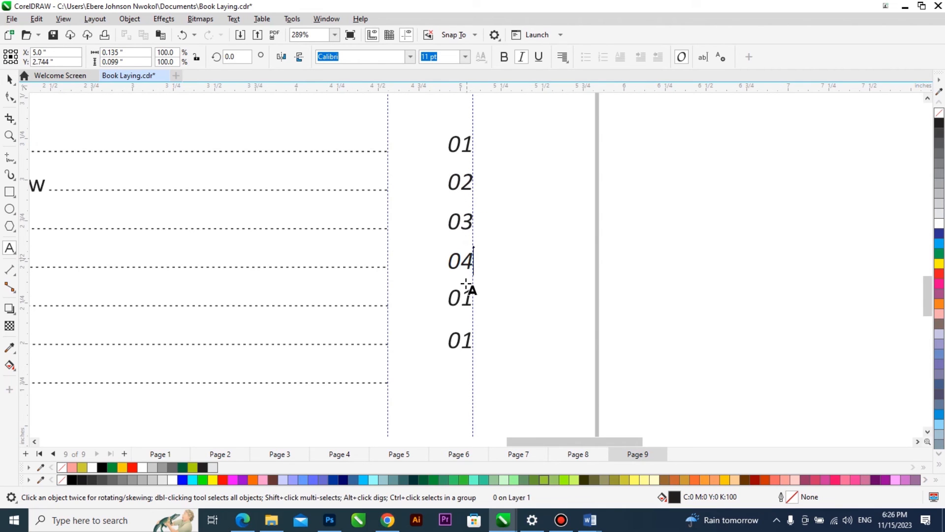
# Change the "Location" page number to 05 and the "Time" page number to 06, and preview the contents page full screen.
pyautogui.click(470, 297)
pyautogui.press('BackSpace')
pyautogui.write('5')
pyautogui.click(474, 340)
pyautogui.press('BackSpace')
pyautogui.write('6')
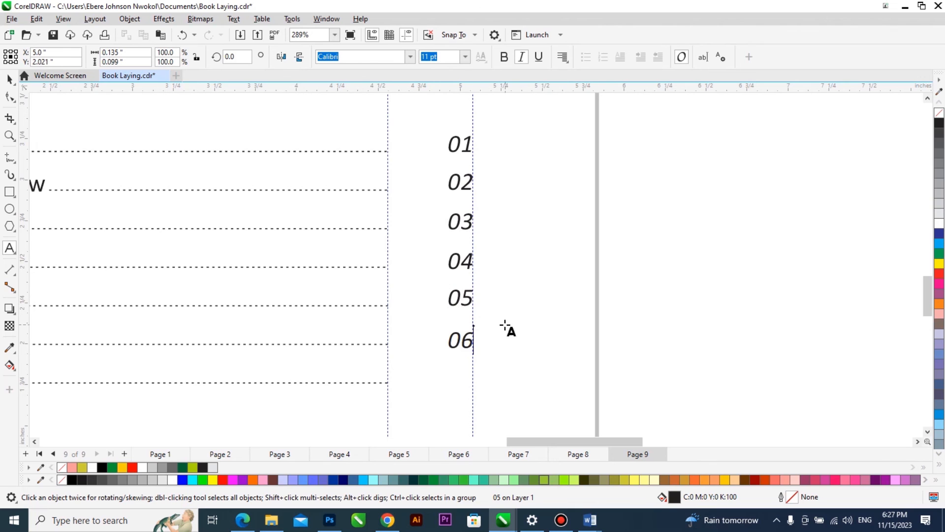
pyautogui.hotkey('ctrl', 'space')
pyautogui.scroll(-7, 368, 323)
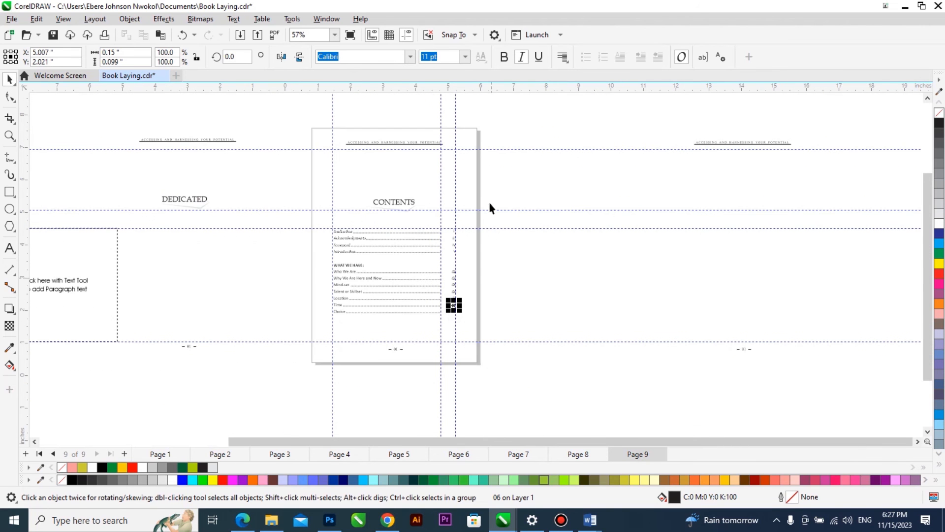
pyautogui.press('z')
pyautogui.moveTo(481, 127); pyautogui.dragTo(311, 368)
pyautogui.press('F9')
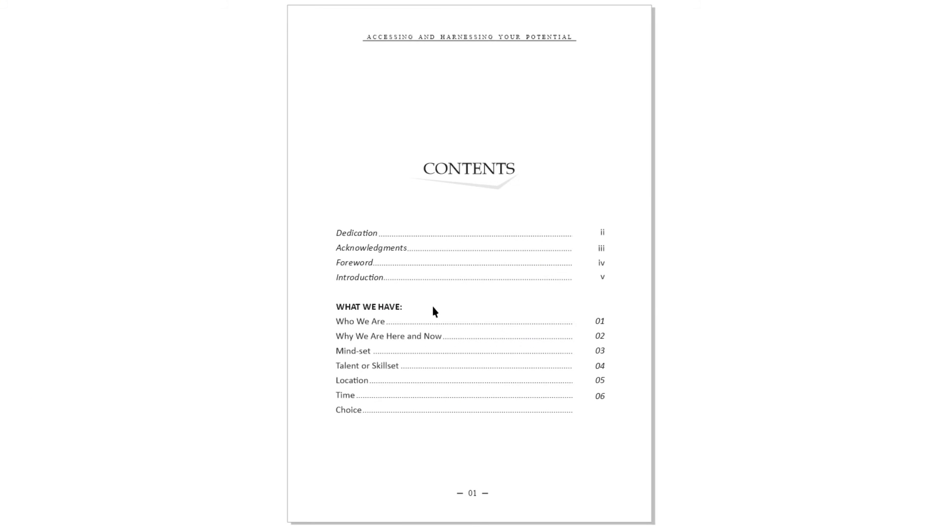
pyautogui.press('Escape')
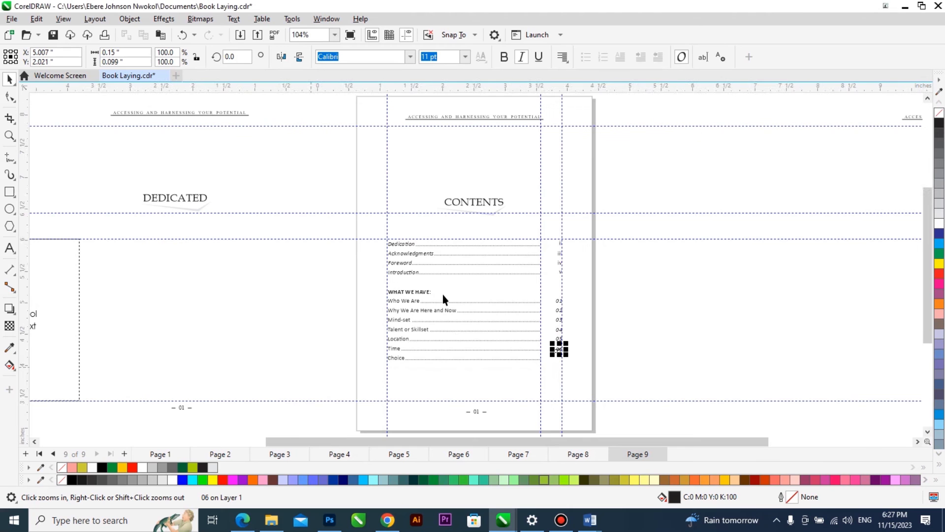
# Add page 10 and place a centred copy of the header and page-number group from the desktop area on it.
pyautogui.click(662, 327)
pyautogui.press('pagedown')
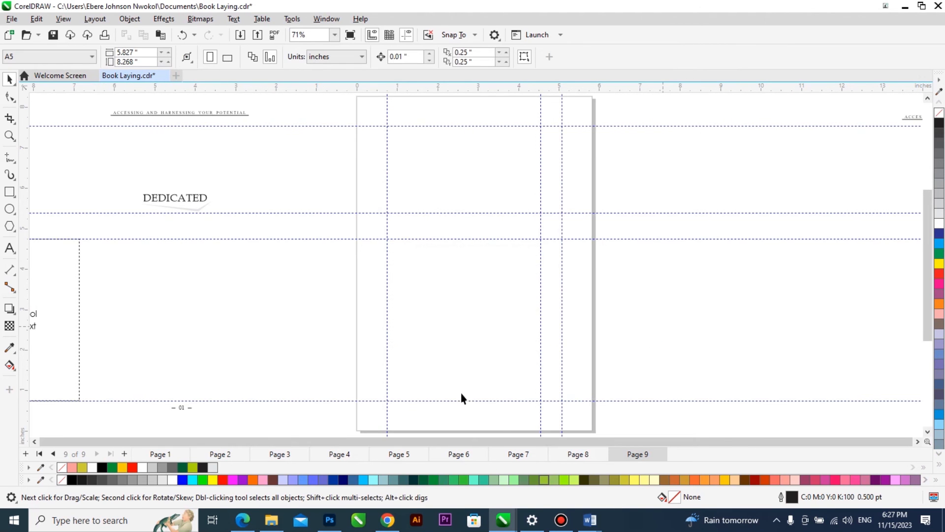
pyautogui.scroll(-1, 243, 365)
pyautogui.moveTo(757, 339); pyautogui.dragTo(689, 327)
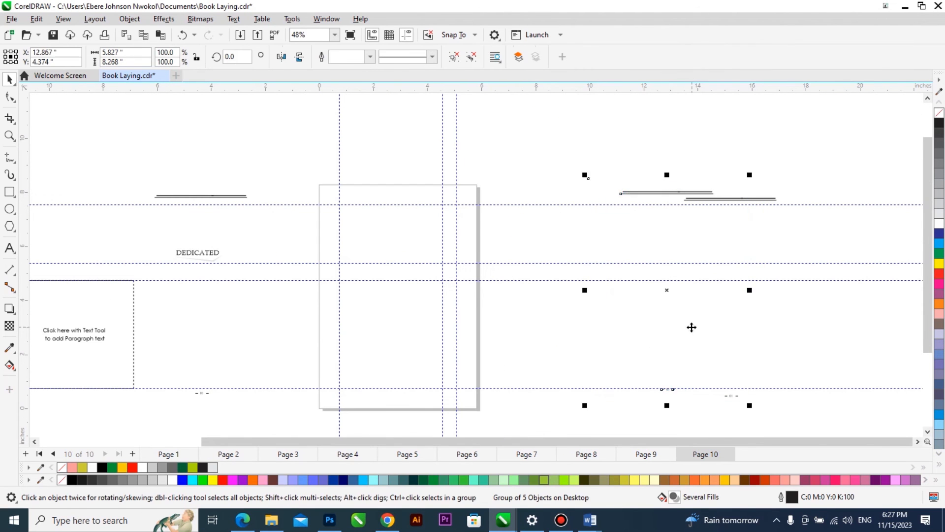
pyautogui.press('p')
# Switch to the Word manuscript and copy the "CHAPTER 1 WHO WE ARE" heading.
pyautogui.moveTo(590, 520)
pyautogui.click(553, 473)
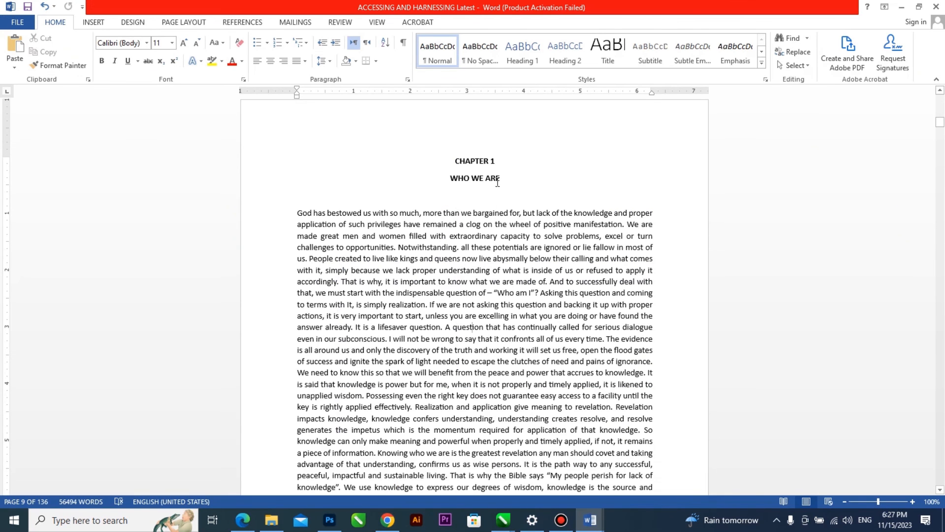
pyautogui.moveTo(497, 183); pyautogui.dragTo(452, 158)
pyautogui.click(589, 522)
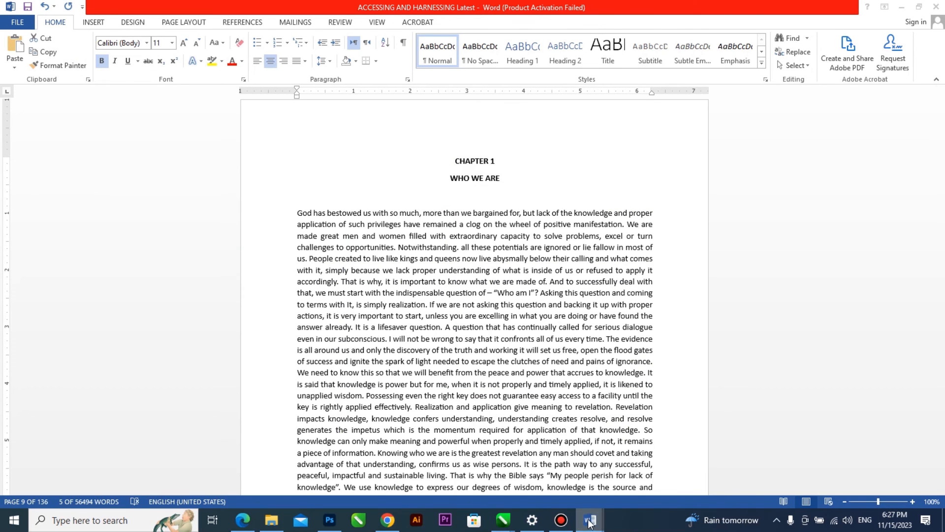
# Paste the heading into page 10 of Book Laying.cdr in CorelDRAW, separate its two lines and place "CHAPTER 1" below the running header.
pyautogui.click(503, 520)
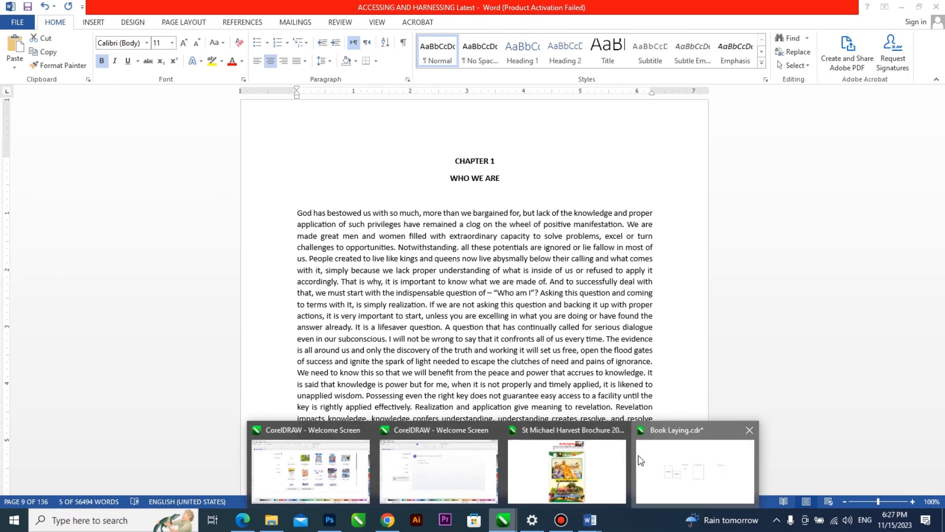
pyautogui.click(638, 460)
pyautogui.press('F8')
pyautogui.hotkey('ctrl', 'v')
pyautogui.click(464, 347)
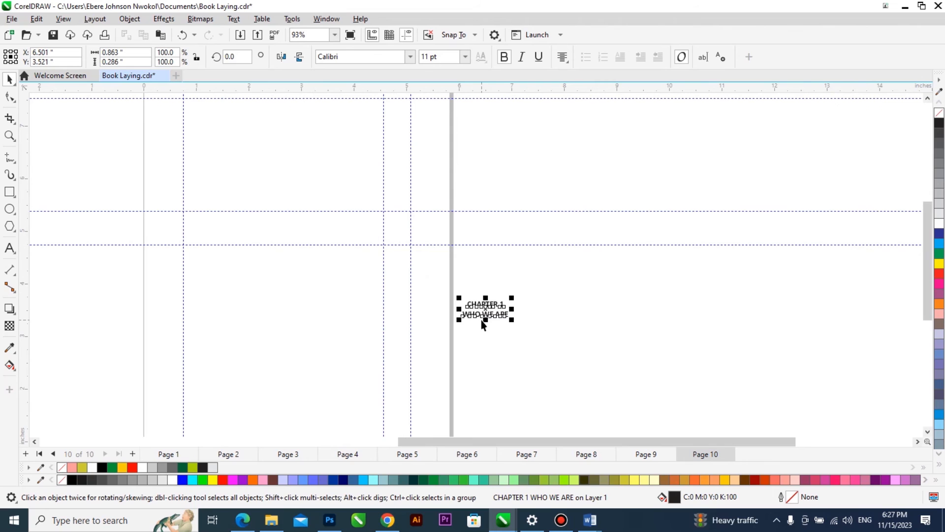
pyautogui.scroll(-2, 477, 320)
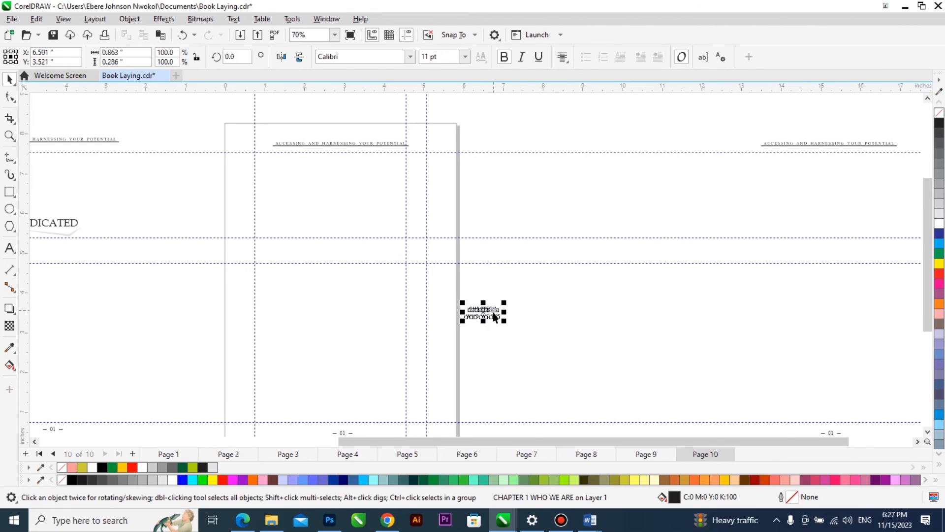
pyautogui.moveTo(491, 308); pyautogui.dragTo(358, 210)
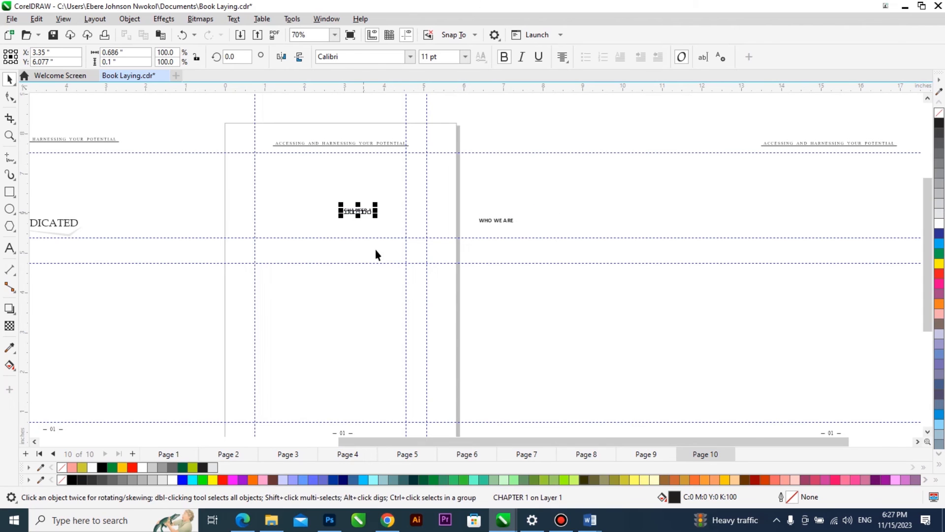
# Delete the two horizontal guidelines below the "FOREWORD" heading on page 5 and return to page 10.
pyautogui.press('pageup')
pyautogui.press('pageup')
pyautogui.press('pageup')
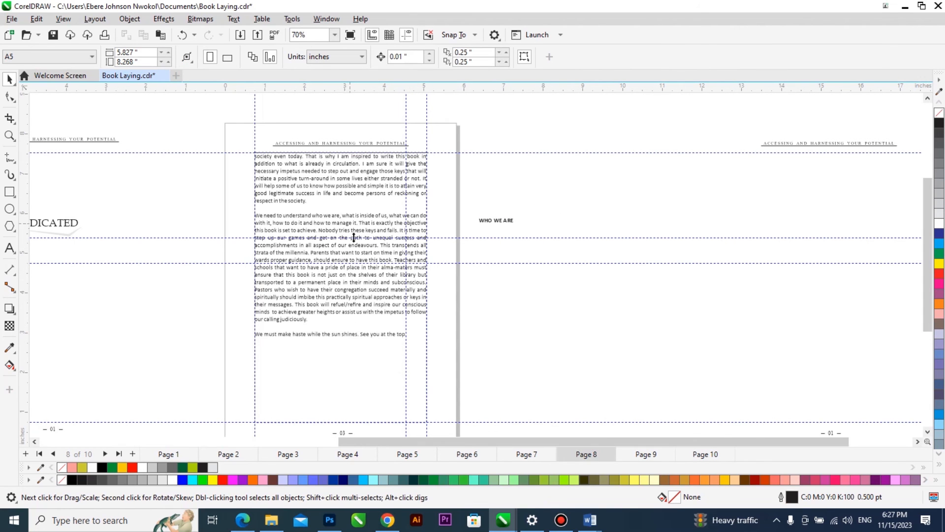
pyautogui.press('pageup')
pyautogui.press('pageup')
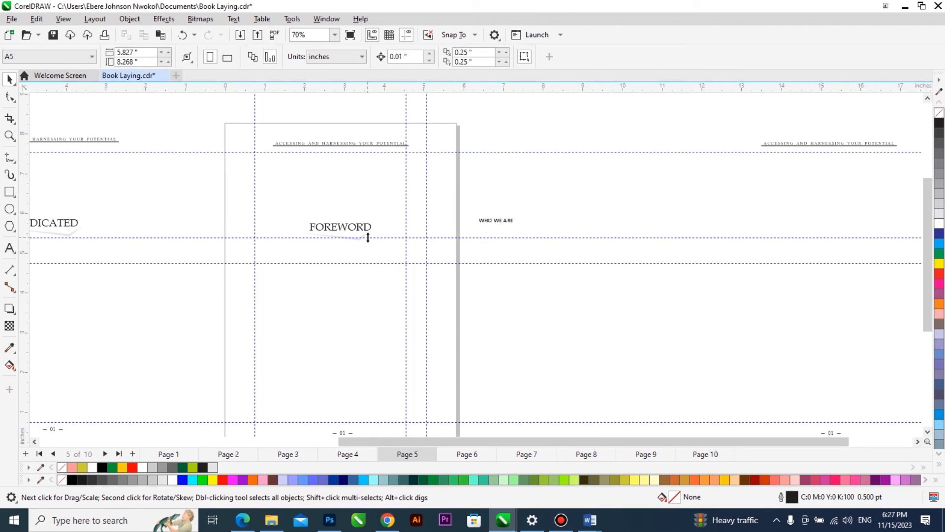
pyautogui.moveTo(367, 238); pyautogui.dragTo(369, 263)
pyautogui.press('Delete')
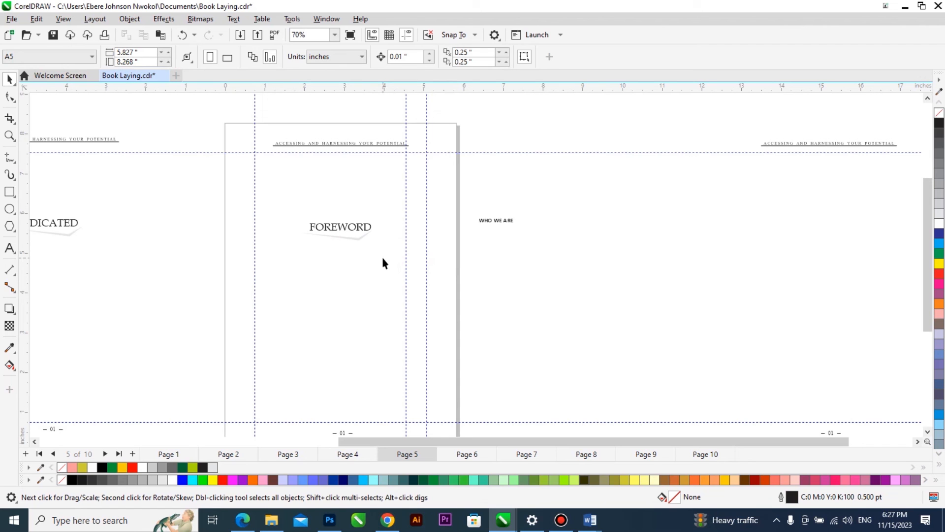
pyautogui.press('pagedown')
pyautogui.press('pagedown')
pyautogui.press('pagedown')
pyautogui.press('pagedown')
pyautogui.press('pagedown')
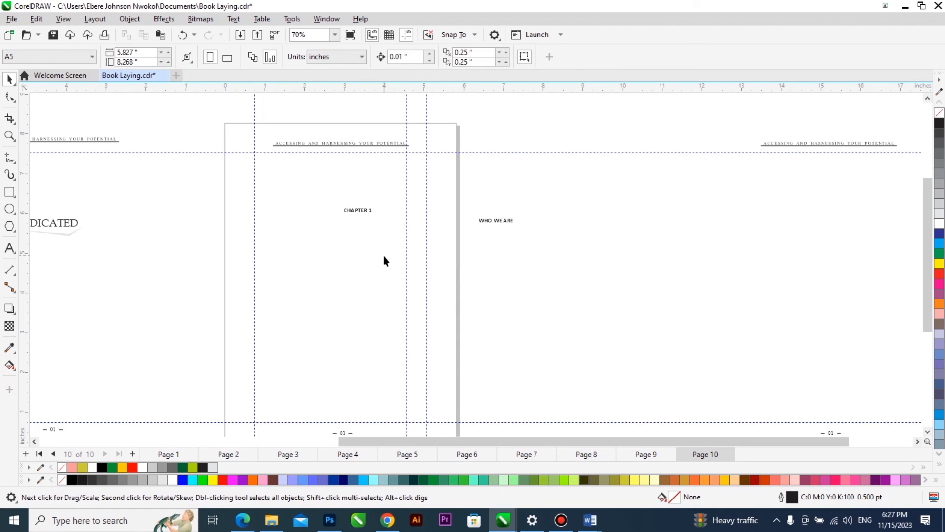
# Move the "CHAPTER 1" text slightly up and toward the page centre, and change it to sentence case.
pyautogui.click(366, 210)
pyautogui.moveTo(580, 197); pyautogui.dragTo(295, 277)
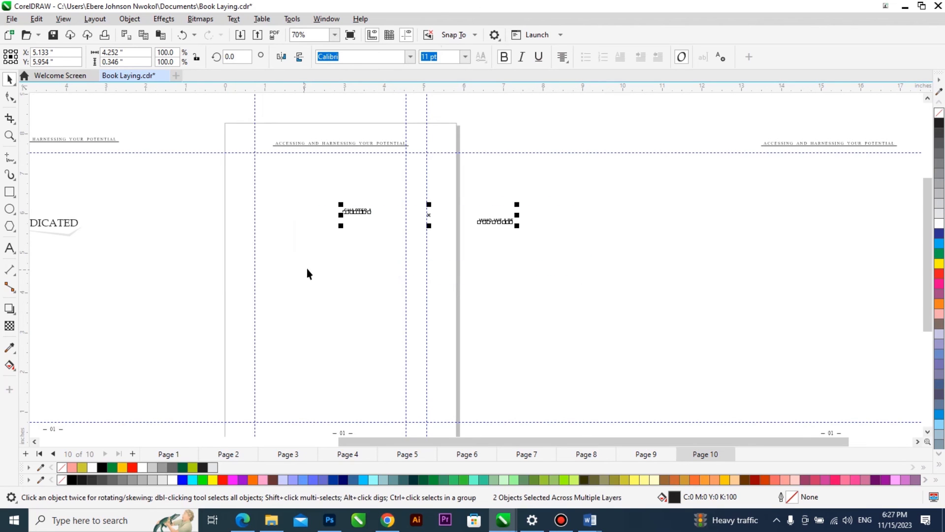
pyautogui.click(415, 248)
pyautogui.moveTo(362, 213); pyautogui.dragTo(346, 198)
pyautogui.doubleClick(346, 197)
pyautogui.hotkey('ctrl', 'a')
pyautogui.hotkey('shift', 'F3')
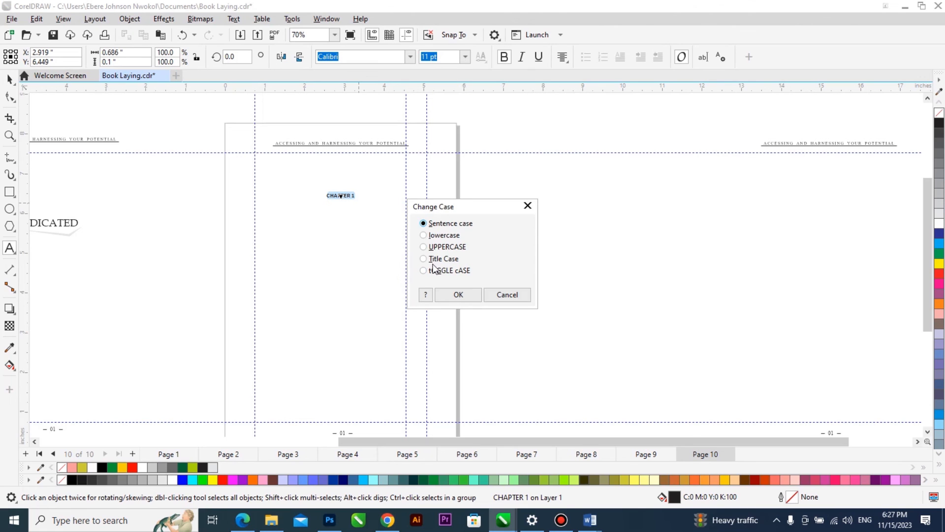
pyautogui.click(447, 292)
pyautogui.press('Escape')
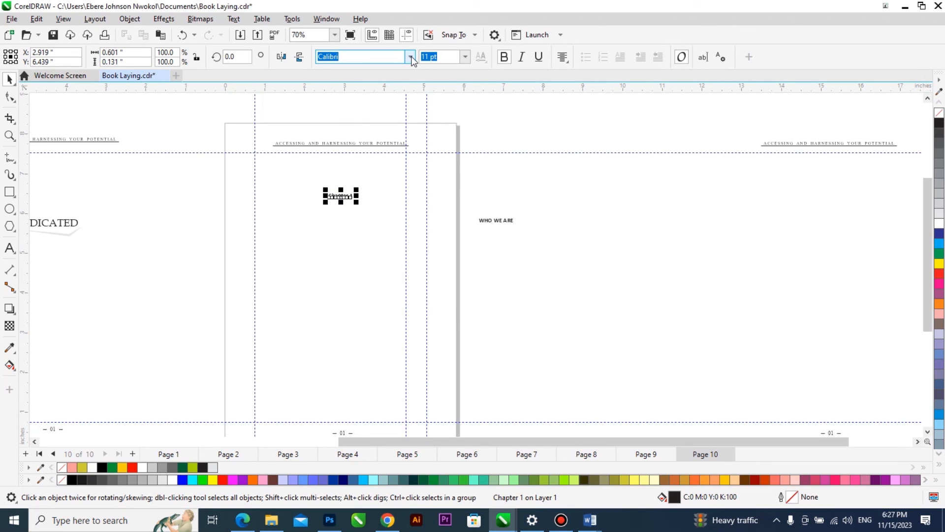
# Set the "Chapter 1" text in the Mettallion Signature font and enlarge it to about 53 pt.
pyautogui.click(412, 57)
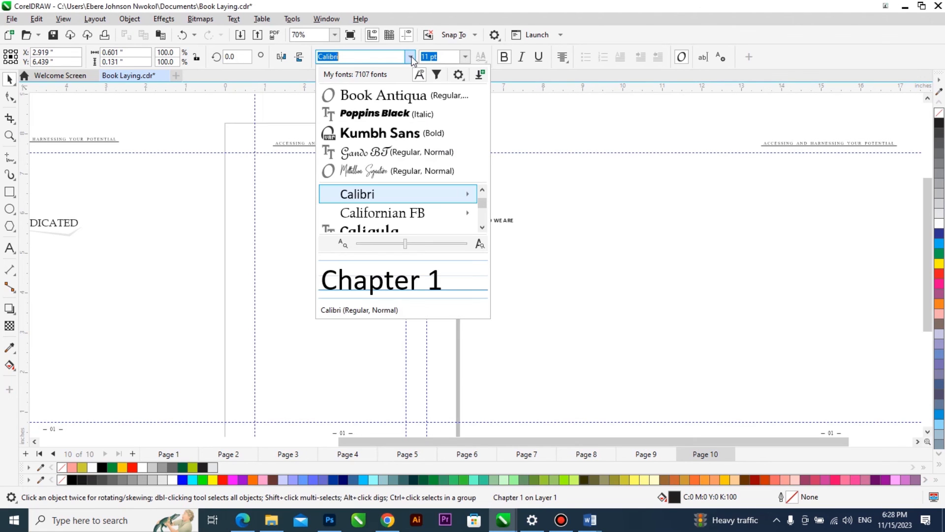
pyautogui.click(417, 172)
pyautogui.moveTo(354, 204)
pyautogui.mouseDown()
pyautogui.moveTo(384, 228)
pyautogui.moveTo(380, 218)
pyautogui.mouseUp()
pyautogui.scroll(1, 339, 202)
# Try the Book Antiqua font on the last characters of "Chapter 1" and undo the font change.
pyautogui.doubleClick(359, 197)
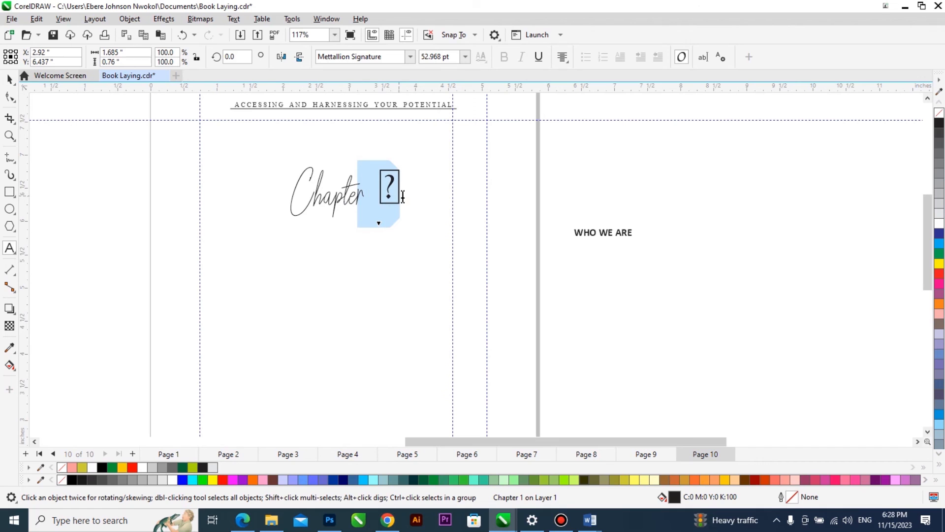
pyautogui.click(410, 57)
pyautogui.click(390, 115)
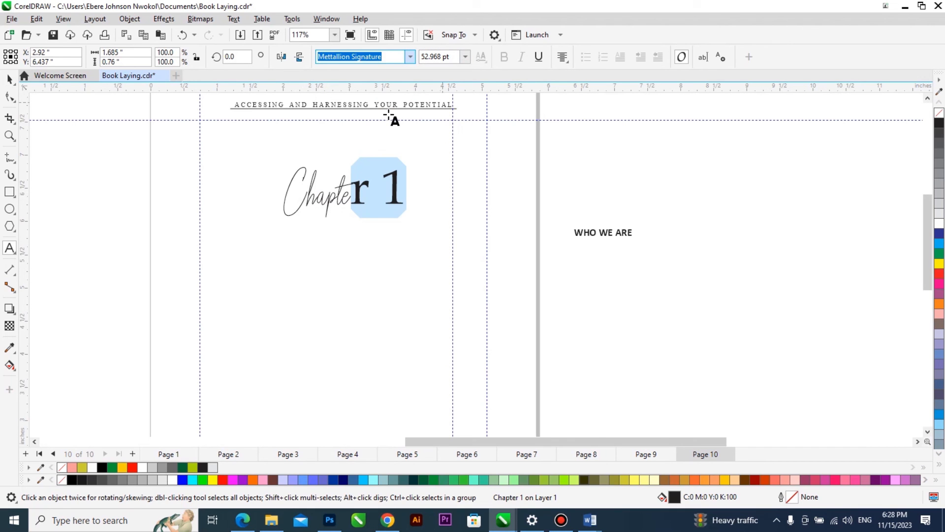
pyautogui.hotkey('ctrl', 'z')
# Set only the digit "1" of the "Chapter 1" text in Kumbh Sans Bold.
pyautogui.moveTo(379, 182); pyautogui.dragTo(397, 186)
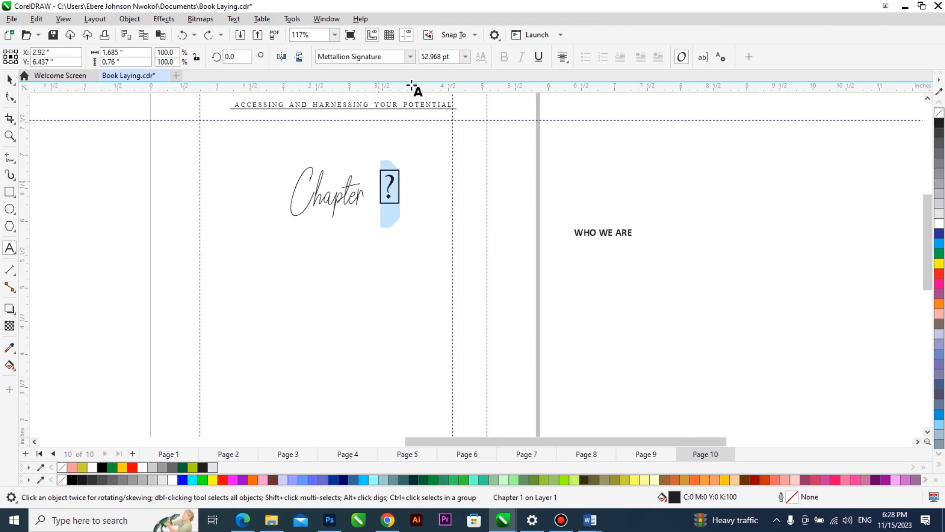
pyautogui.click(410, 57)
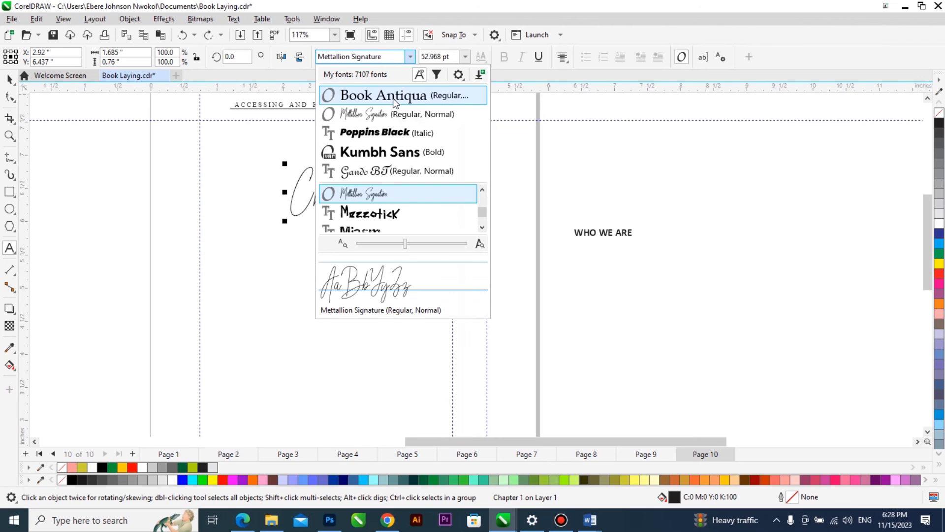
pyautogui.click(387, 150)
pyautogui.click(385, 190)
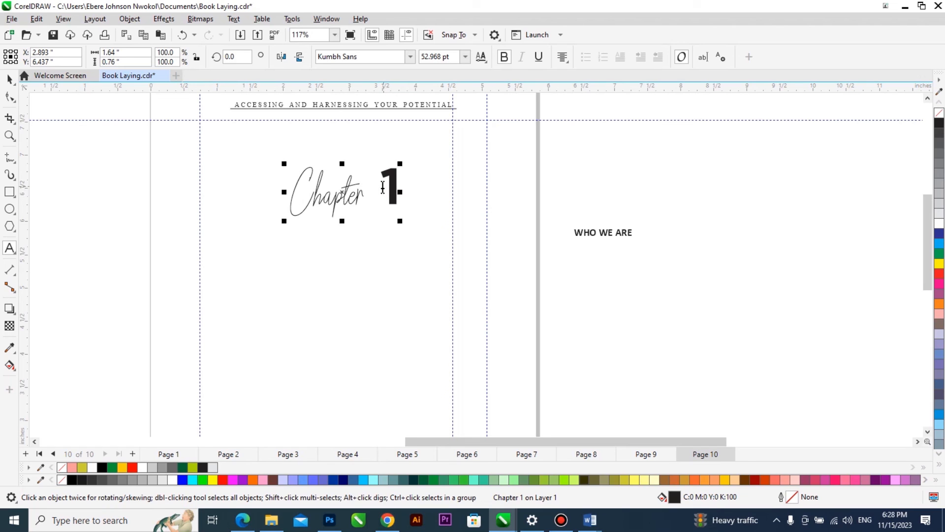
# Break the "Chapter 1" text apart, enlarge the word "Chapter" slightly and move the "1" out toward the page's right edge.
pyautogui.moveTo(383, 188); pyautogui.dragTo(407, 186)
pyautogui.hotkey('ctrl', 'space')
pyautogui.hotkey('ctrl', 'k')
pyautogui.moveTo(368, 221); pyautogui.dragTo(378, 227)
pyautogui.moveTo(395, 178); pyautogui.dragTo(539, 186)
# Draw a rectangle about 0.46 by 0.55 inches just right of the word "Chapter" and fill it black.
pyautogui.scroll(2, 430, 209)
pyautogui.click(11, 191)
pyautogui.moveTo(357, 161); pyautogui.dragTo(402, 216)
pyautogui.press('space')
pyautogui.scroll(1, 402, 207)
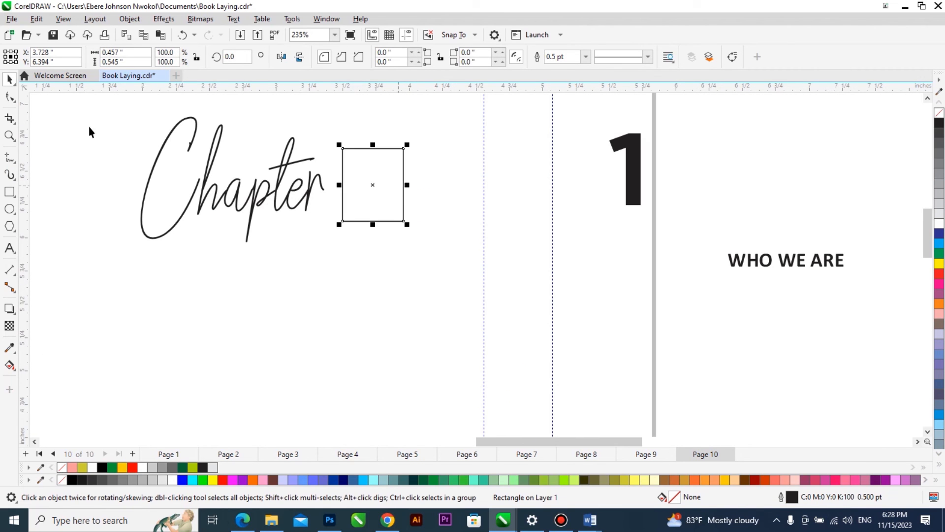
pyautogui.click(940, 123)
# Set the separate digit "1" in the Tahoma regular font and scale it down to fit inside the black rectangle.
pyautogui.click(635, 172)
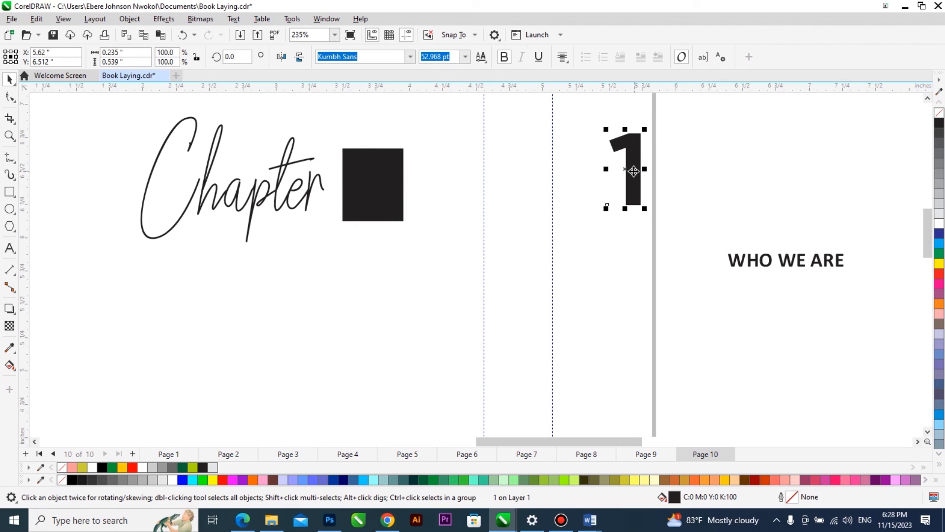
pyautogui.click(410, 56)
pyautogui.write('tahoma')
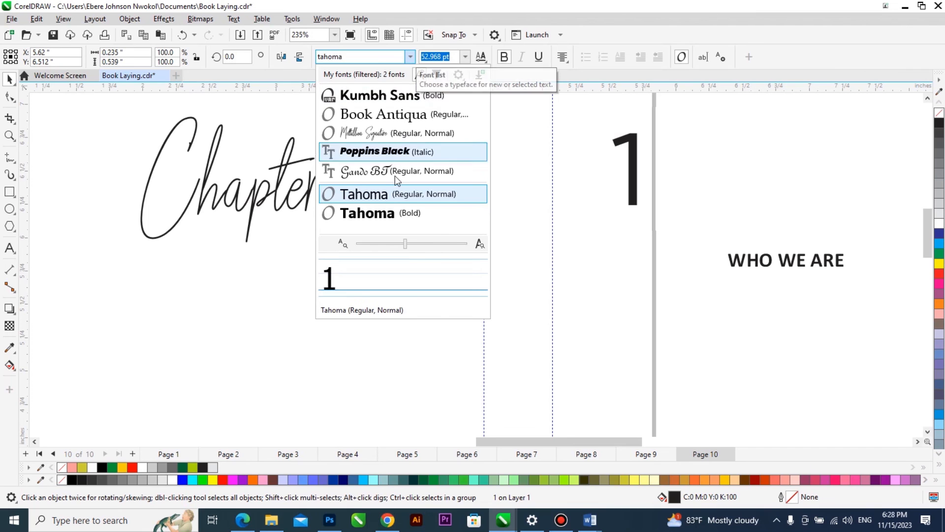
pyautogui.click(391, 194)
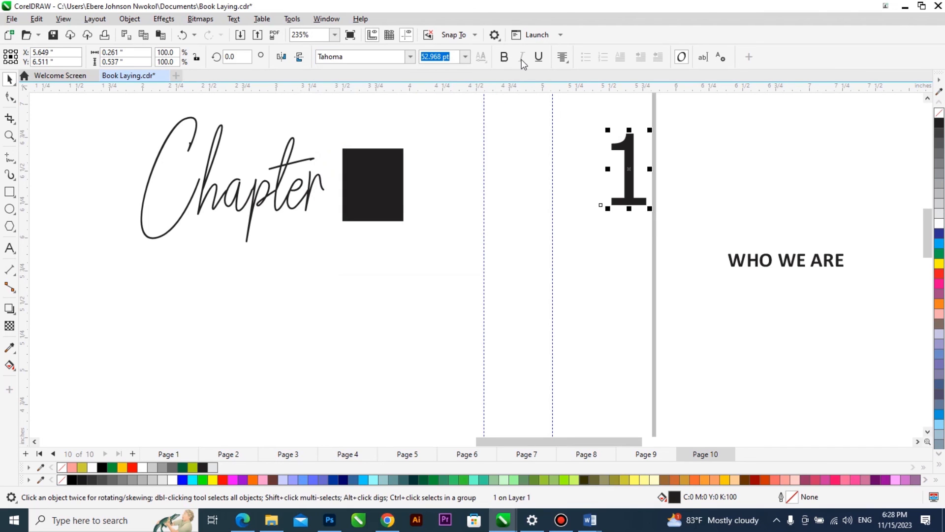
pyautogui.moveTo(650, 131); pyautogui.dragTo(654, 153)
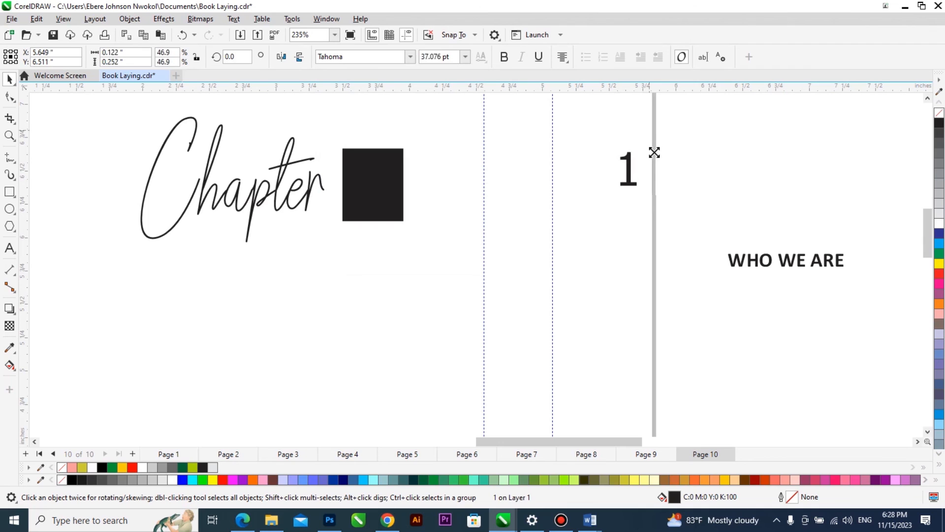
# Centre the "1" on the black rectangle, colour it white and enlarge it to about 39 pt.
pyautogui.keyDown('shift'); pyautogui.click(372, 185); pyautogui.keyUp('shift')
pyautogui.press('c')
pyautogui.press('e')
pyautogui.keyDown('shift'); pyautogui.click(386, 185); pyautogui.keyUp('shift')
pyautogui.keyDown('shift'); pyautogui.click(386, 202); pyautogui.keyUp('shift')
pyautogui.keyDown('shift'); pyautogui.click(386, 202); pyautogui.keyUp('shift')
pyautogui.moveTo(381, 200); pyautogui.dragTo(390, 215)
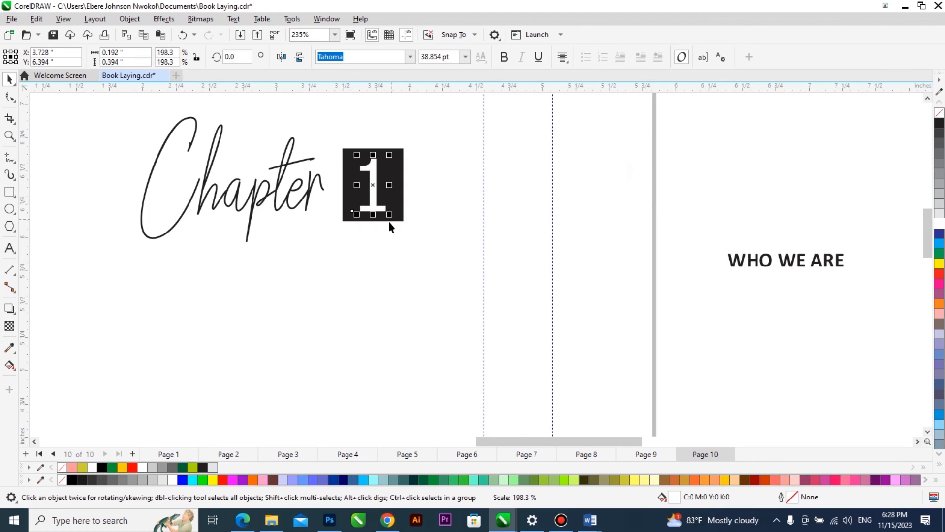
# Group the word "Chapter" with the black number box and centre the group horizontally on the page.
pyautogui.scroll(-2, 389, 226)
pyautogui.moveTo(612, 145); pyautogui.dragTo(245, 266)
pyautogui.hotkey('ctrl', 'g')
pyautogui.keyDown('shift'); pyautogui.click(302, 280); pyautogui.keyUp('shift')
pyautogui.press('c')
pyautogui.keyDown('shift'); pyautogui.click(303, 281); pyautogui.keyUp('shift')
pyautogui.scroll(-2, 399, 241)
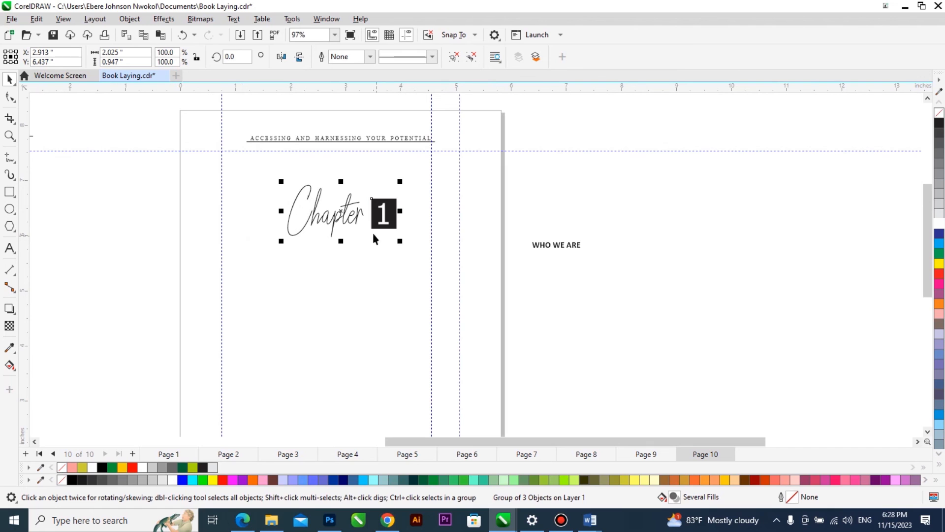
# Place the "WHO WE ARE" text beneath the chapter heading and set its size to 14 pt.
pyautogui.moveTo(564, 250); pyautogui.dragTo(344, 249)
pyautogui.scroll(2, 344, 249)
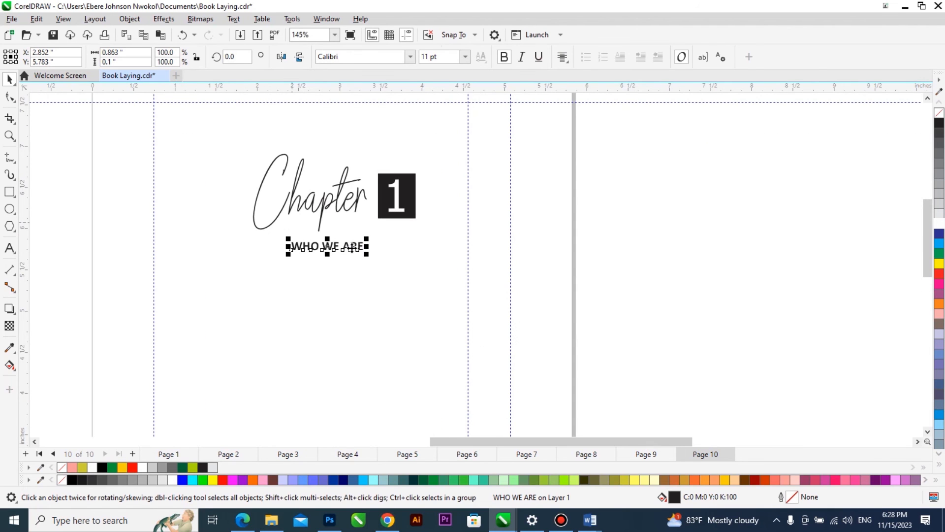
pyautogui.click(439, 62)
pyautogui.write('14')
pyautogui.press('Return')
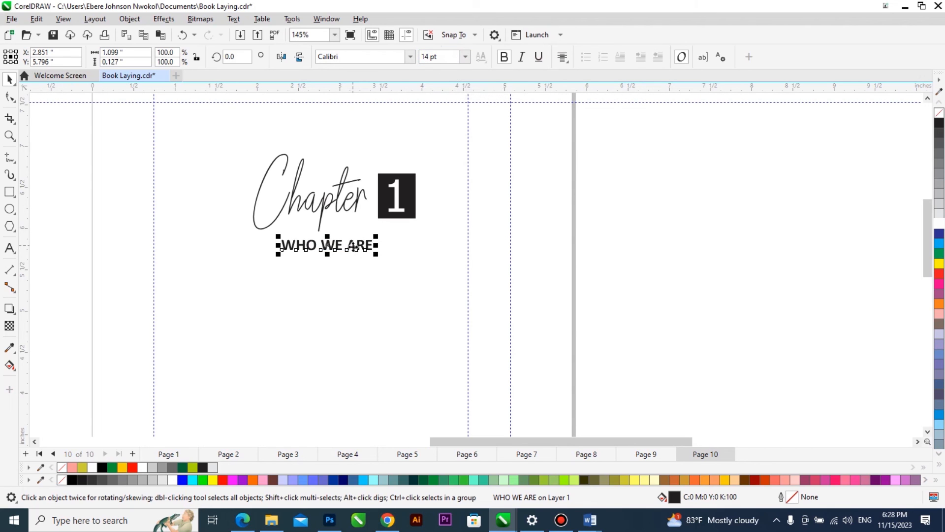
# Draw a thin bar about 2.17 × 0.01 inches between the chapter heading and "WHO WE ARE", filled 20% black without an outline.
pyautogui.click(10, 192)
pyautogui.scroll(1, 241, 234)
pyautogui.moveTo(219, 236); pyautogui.dragTo(493, 237)
pyautogui.press('space')
pyautogui.click(940, 212)
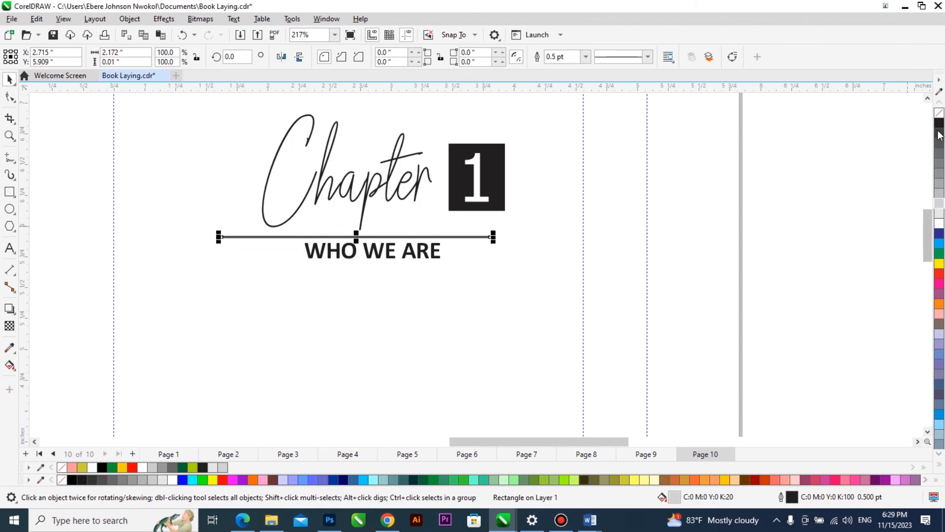
pyautogui.rightClick(942, 112)
# Centre the thin grey bar horizontally on the page under the "Chapter 1" heading.
pyautogui.keyDown('shift'); pyautogui.click(548, 231); pyautogui.keyUp('shift')
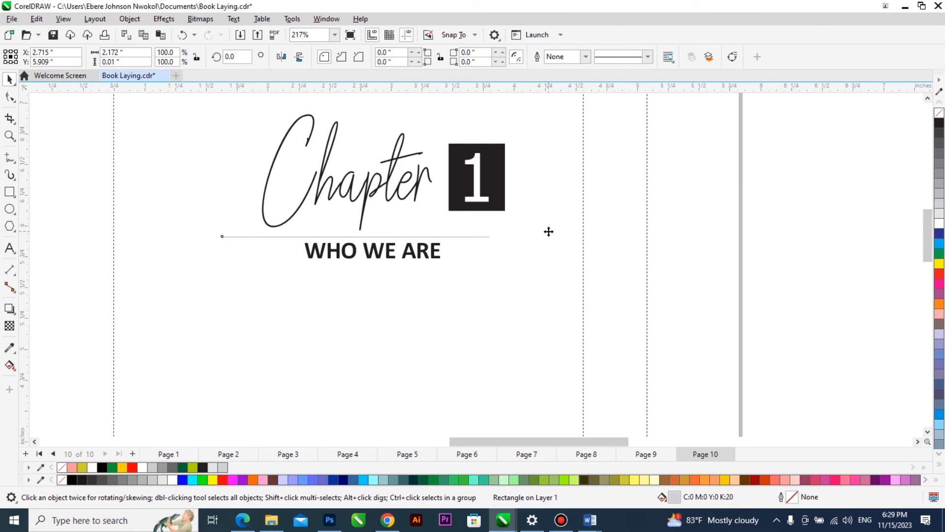
pyautogui.press('c')
pyautogui.keyDown('shift'); pyautogui.click(548, 232); pyautogui.keyUp('shift')
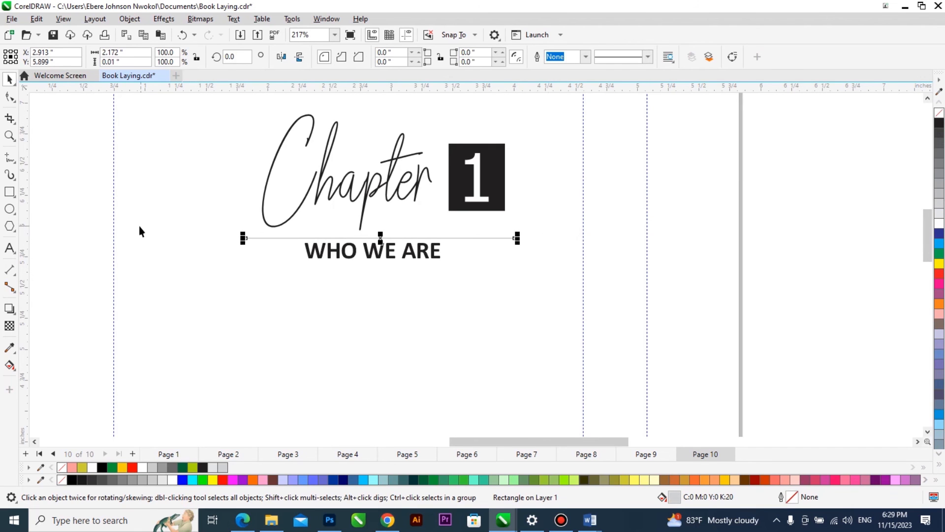
pyautogui.scroll(-1, 140, 228)
pyautogui.click(660, 244)
pyautogui.scroll(-1, 416, 108)
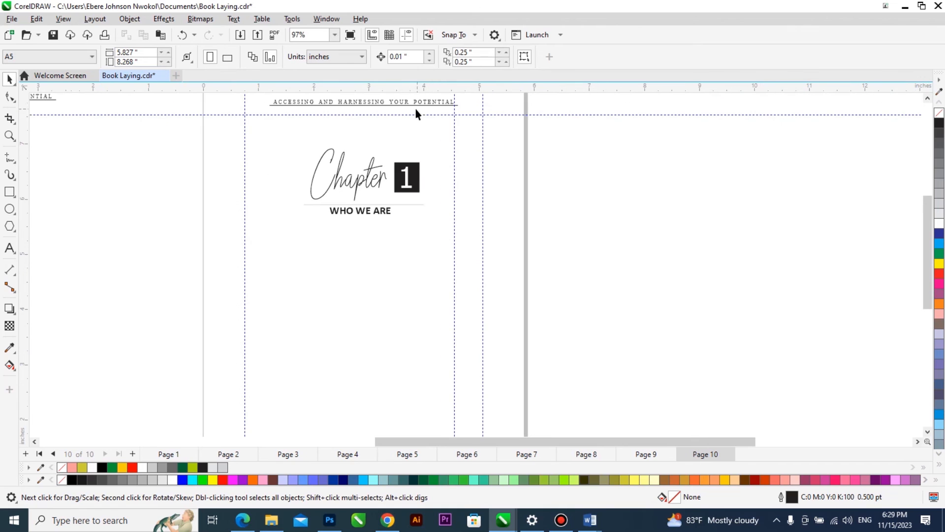
# Place a horizontal guideline below "WHO WE ARE" at about 4.915 inches to mark where the body text starts.
pyautogui.moveTo(392, 204); pyautogui.dragTo(391, 240)
pyautogui.moveTo(395, 254); pyautogui.dragTo(395, 258)
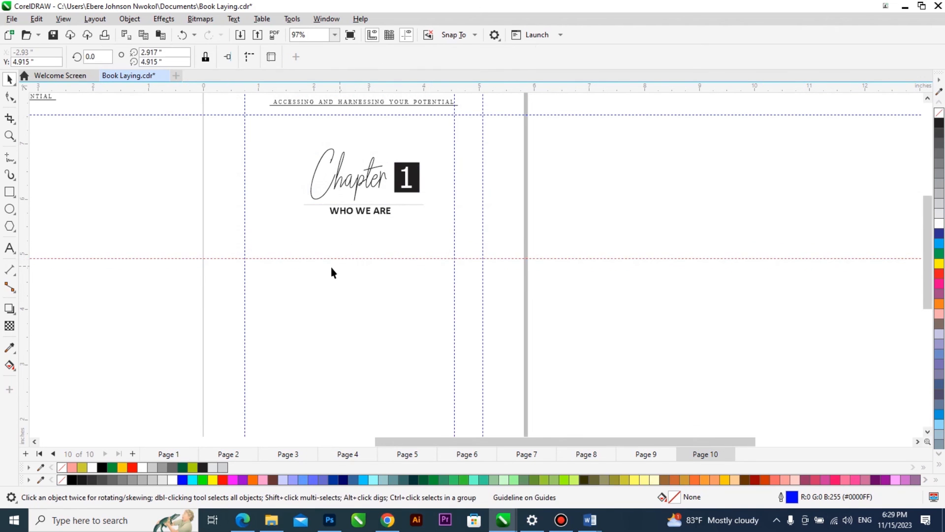
pyautogui.scroll(1, 331, 267)
pyautogui.scroll(-2, 302, 237)
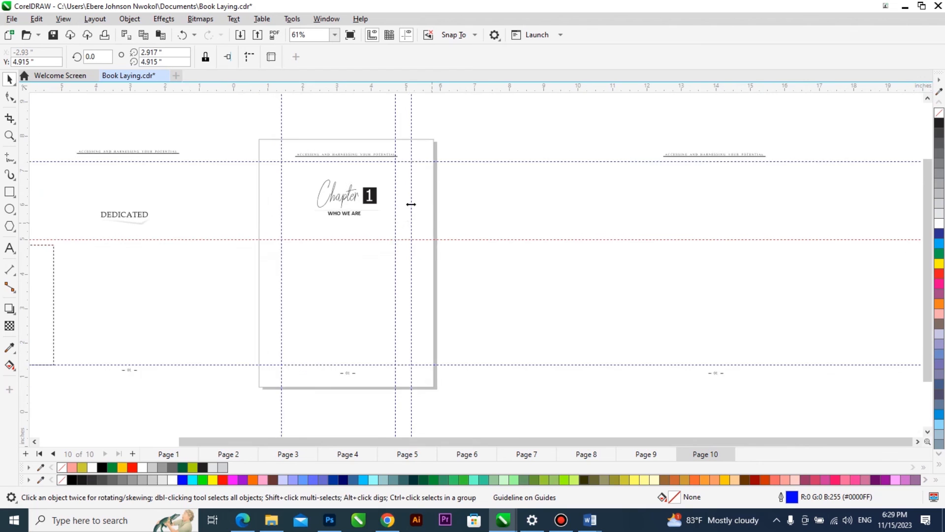
# Replace the "DEDICATED" layout beside the page with a copy of the grouped Chapter 1 page layout.
pyautogui.moveTo(477, 123); pyautogui.dragTo(246, 393)
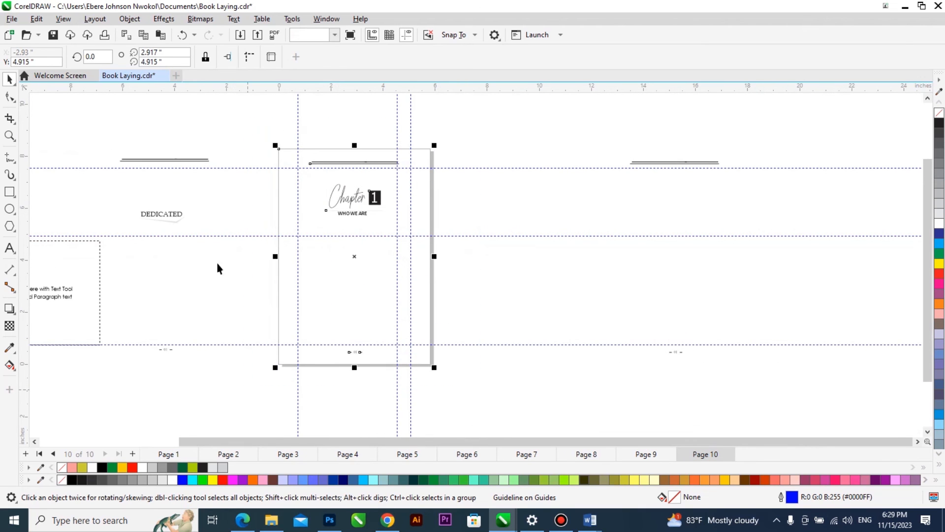
pyautogui.moveTo(173, 211); pyautogui.dragTo(195, 223)
pyautogui.press('Delete')
pyautogui.click(350, 213)
pyautogui.moveTo(349, 212); pyautogui.dragTo(186, 209)
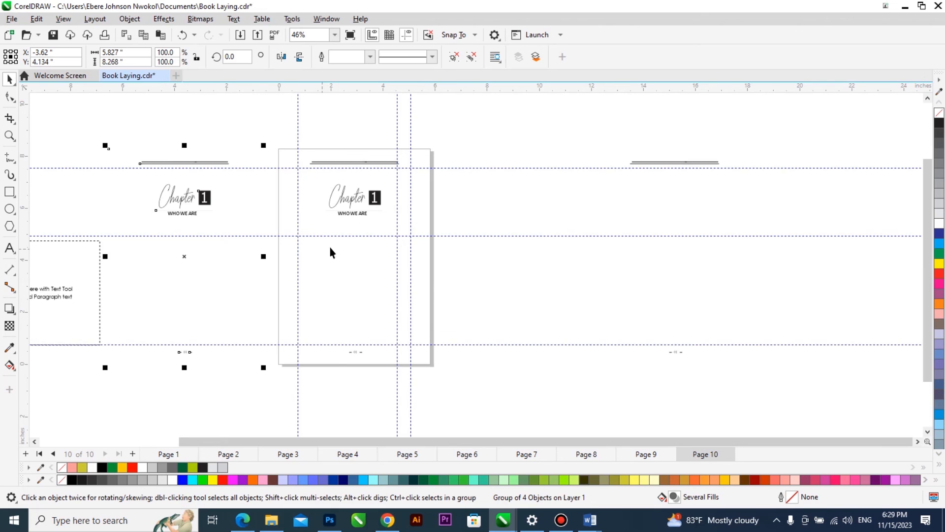
# Move the shorter empty paragraph text frame from the desktop onto the page, between the margin guidelines below the chapter heading.
pyautogui.scroll(-1, 517, 247)
pyautogui.click(163, 265)
pyautogui.scroll(1, 162, 271)
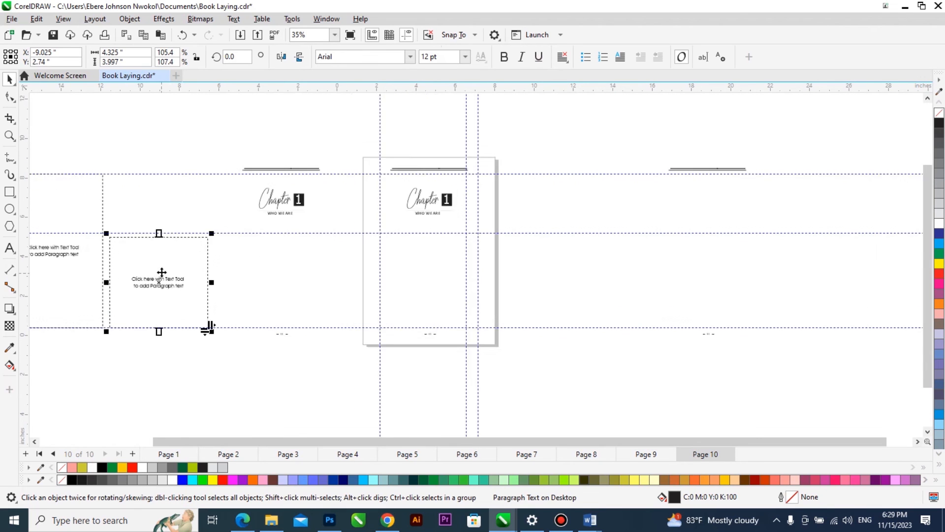
pyautogui.moveTo(165, 275); pyautogui.dragTo(475, 276)
pyautogui.click(562, 284)
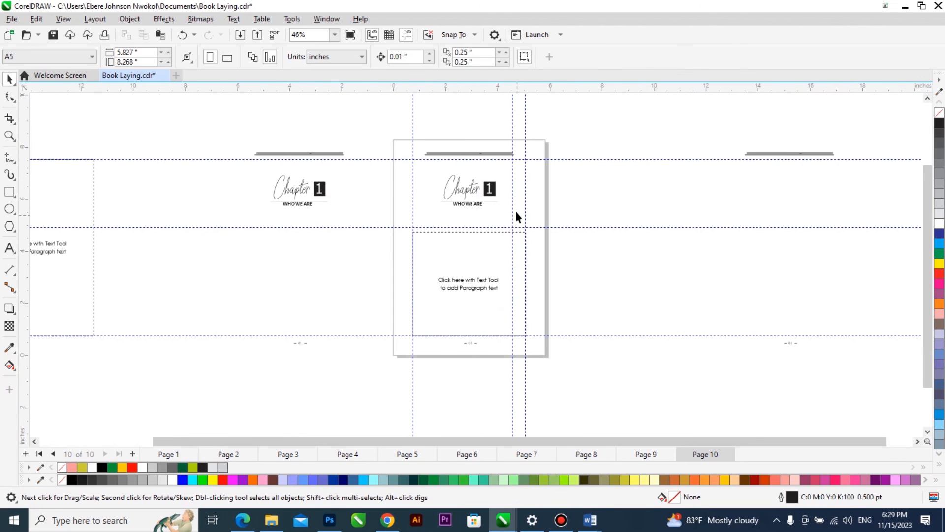
# Stretch the paragraph frame's top edge up to the horizontal guideline, making the frame about 4.178 inches high.
pyautogui.scroll(4, 458, 244)
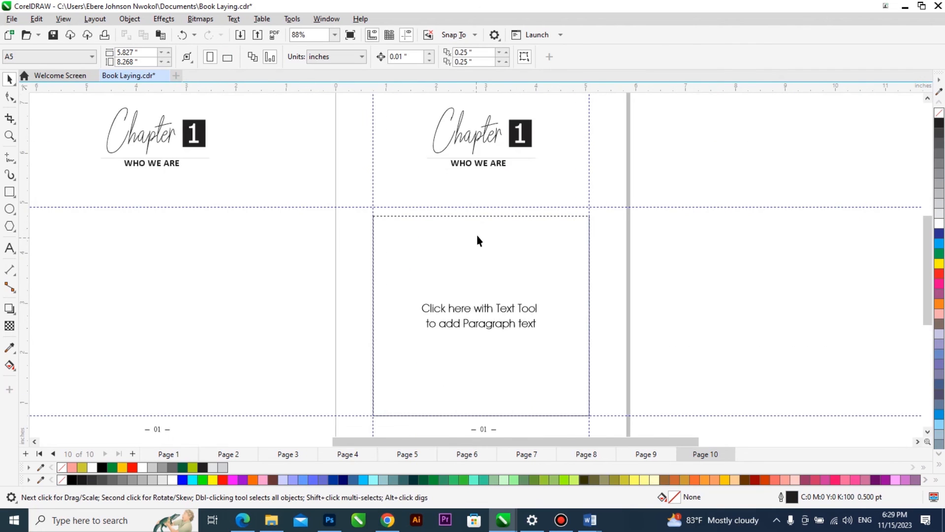
pyautogui.scroll(1, 483, 207)
pyautogui.moveTo(484, 202); pyautogui.dragTo(495, 184)
pyautogui.scroll(-3, 574, 233)
# Set the resized paragraph frame aside on the desktop and place a copy of it on the page, centred horizontally with the layout.
pyautogui.moveTo(508, 261); pyautogui.dragTo(194, 259)
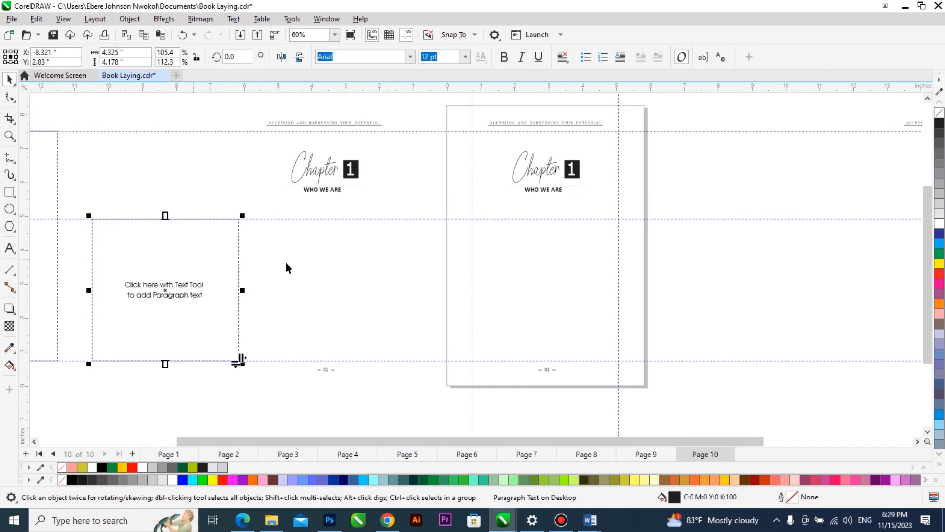
pyautogui.moveTo(264, 280); pyautogui.dragTo(417, 287)
pyautogui.rightClick(417, 288)
pyautogui.keyDown('shift'); pyautogui.click(628, 336); pyautogui.keyUp('shift')
pyautogui.press('c')
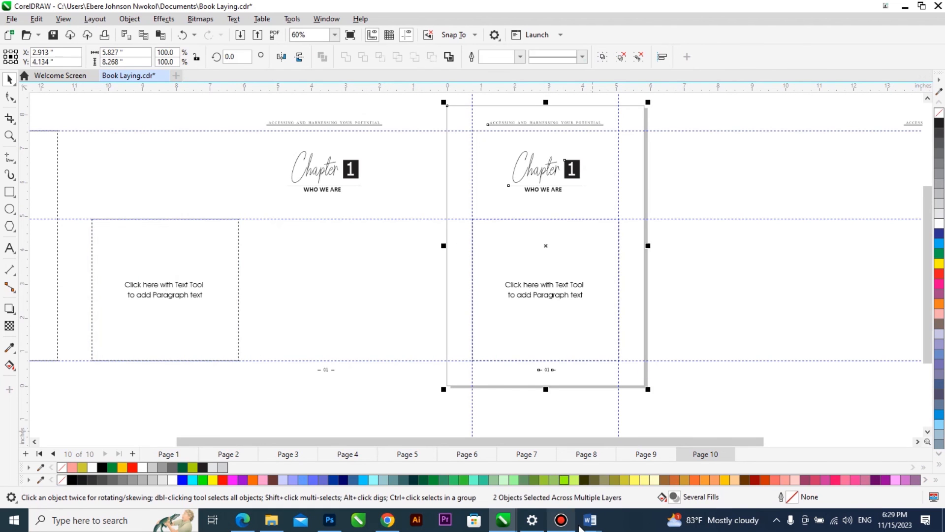
# Switch to the Word manuscript and copy the Chapter 1 body text through "The Holy Spirit will give us understanding.".
pyautogui.click(583, 520)
pyautogui.click(526, 470)
pyautogui.moveTo(299, 215); pyautogui.dragTo(543, 529)
pyautogui.moveTo(563, 82); pyautogui.dragTo(446, 118)
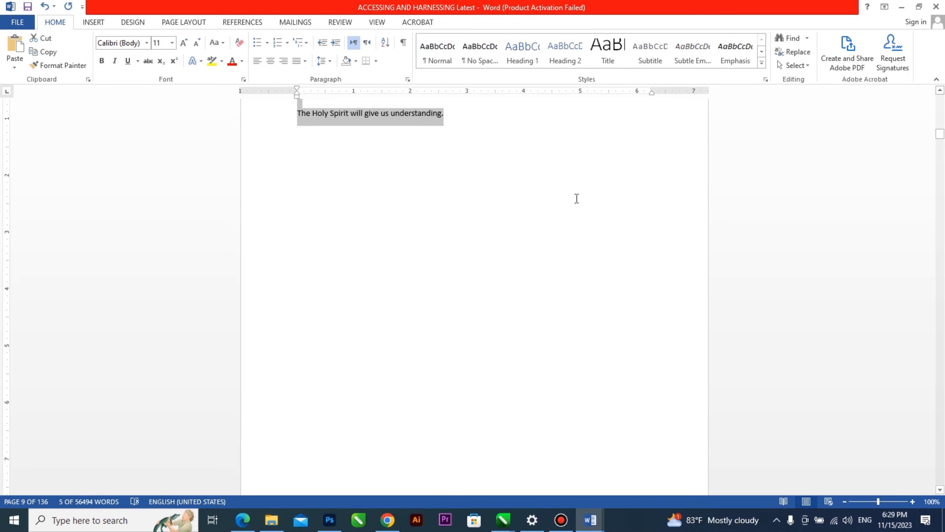
# Return to Book Laying.cdr in CorelDRAW and paste the copied chapter text into the paragraph frame on page 10.
pyautogui.moveTo(512, 514)
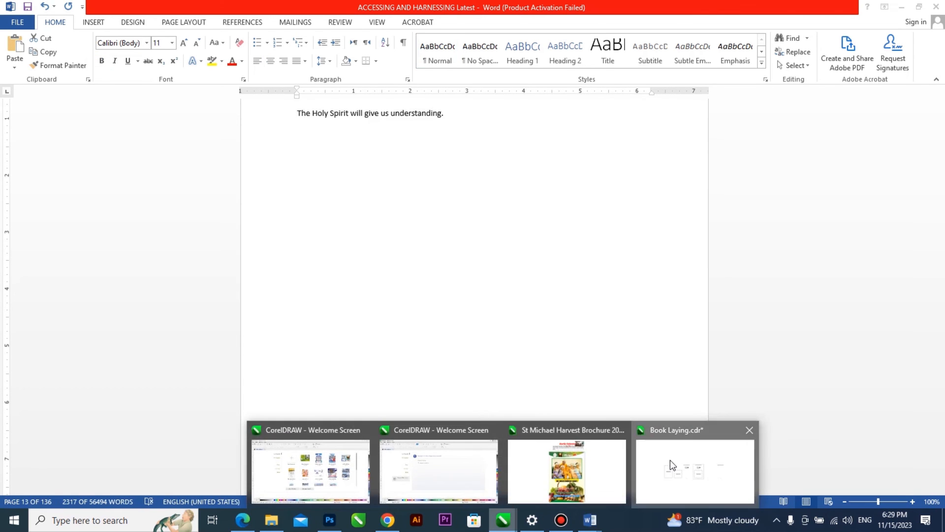
pyautogui.click(670, 460)
pyautogui.click(557, 263)
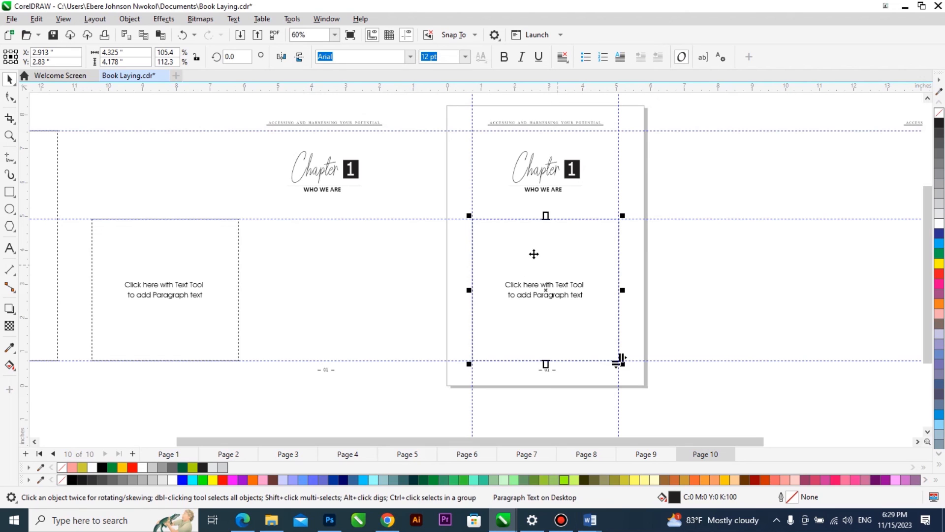
pyautogui.doubleClick(535, 255)
pyautogui.hotkey('ctrl', 'v')
pyautogui.press('Return')
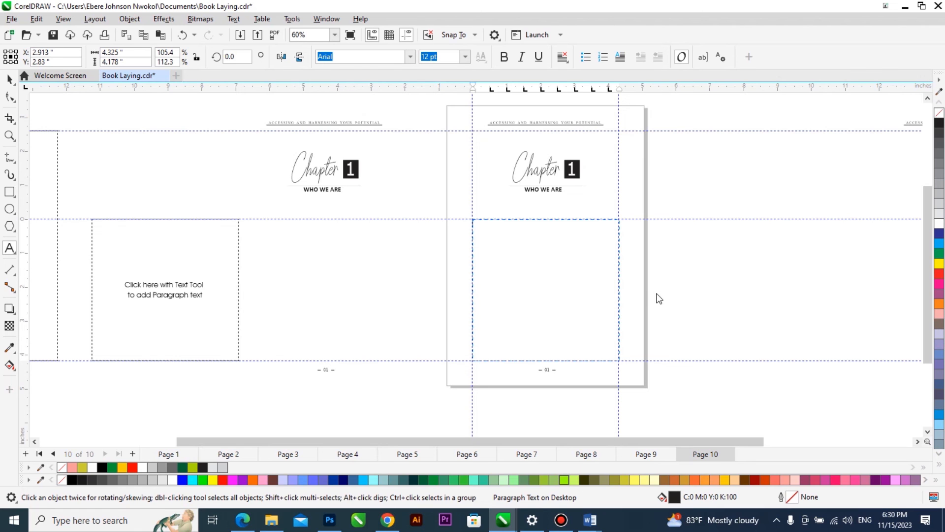
# Paste the copied Chapter 1 text into the page 10 paragraph frame and align it with Full Justify.
pyautogui.hotkey('ctrl', 'v')
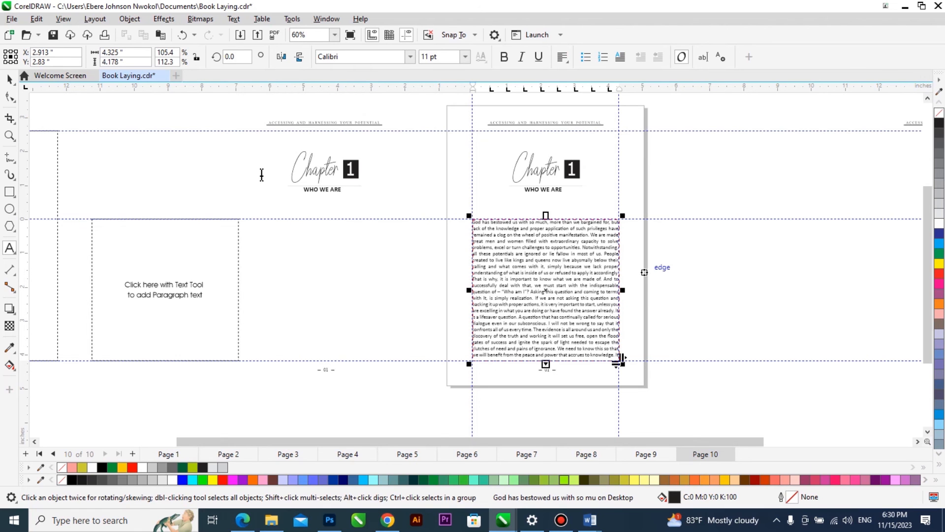
pyautogui.click(10, 79)
pyautogui.scroll(6, 487, 220)
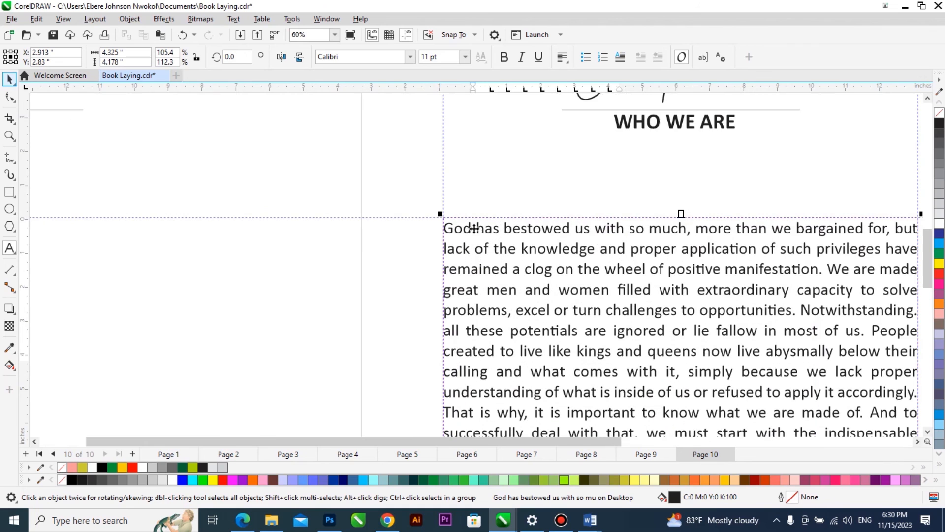
pyautogui.click(561, 57)
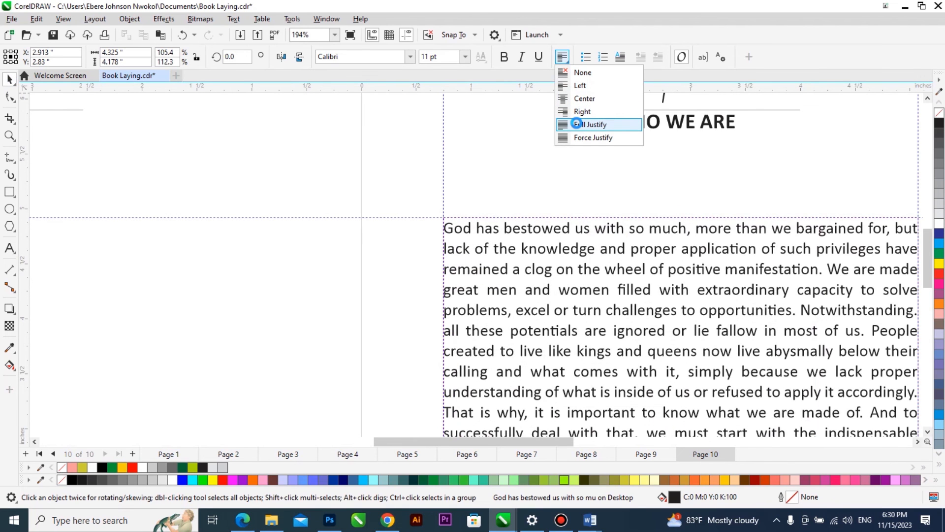
pyautogui.click(577, 123)
# Apply a drop cap to the opening "G" of the Chapter 1 body text on page 10.
pyautogui.doubleClick(447, 227)
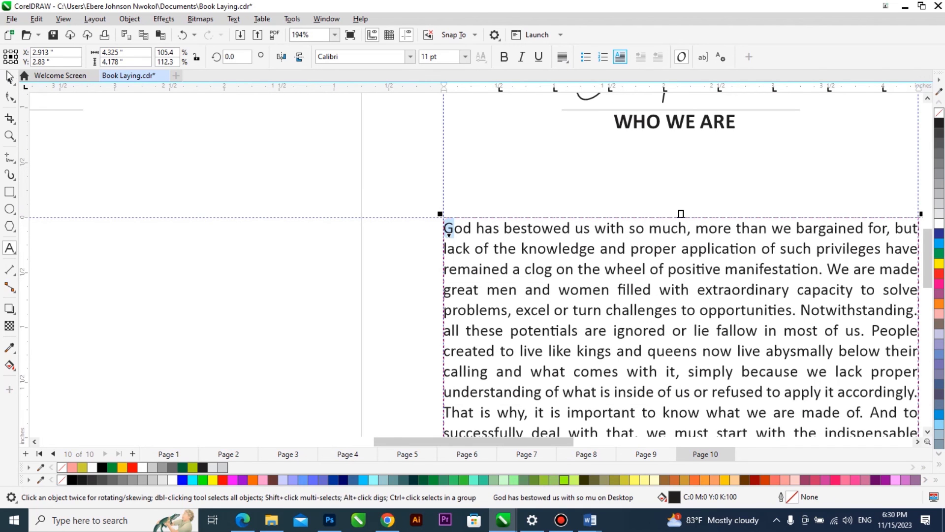
pyautogui.click(11, 79)
pyautogui.scroll(-5, 264, 192)
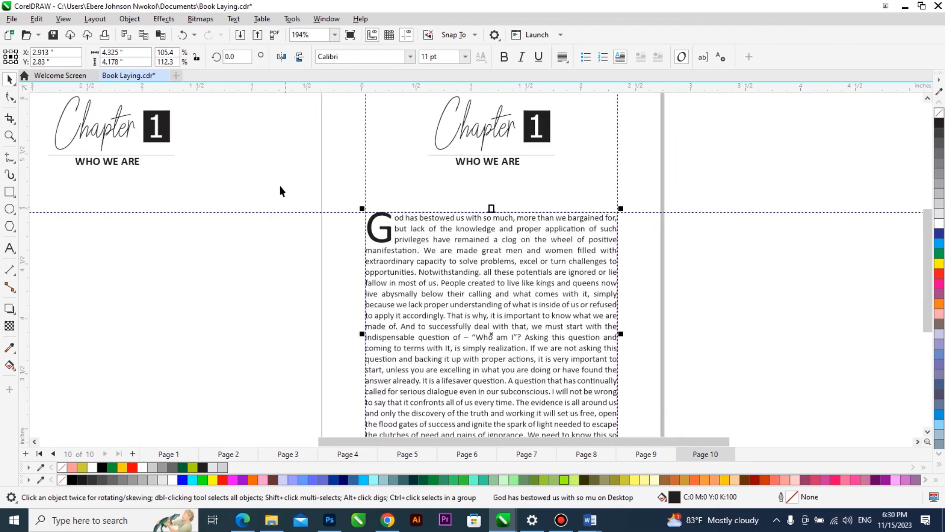
# Place a copy of the full-height blank paragraph frame beside page 10 and flow the overflowing chapter text into it.
pyautogui.moveTo(698, 234); pyautogui.dragTo(754, 234)
pyautogui.moveTo(83, 235); pyautogui.dragTo(492, 243)
pyautogui.scroll(2, 616, 236)
pyautogui.click(401, 308)
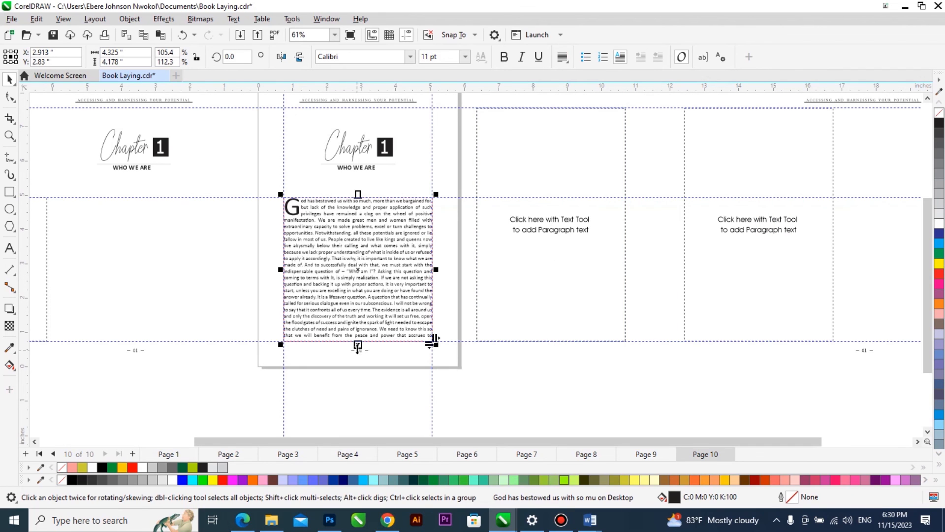
pyautogui.click(570, 259)
# Add page 11, centre a copy of the header and page-number layout on it, and centre the overflow text frame horizontally.
pyautogui.press('pagedown')
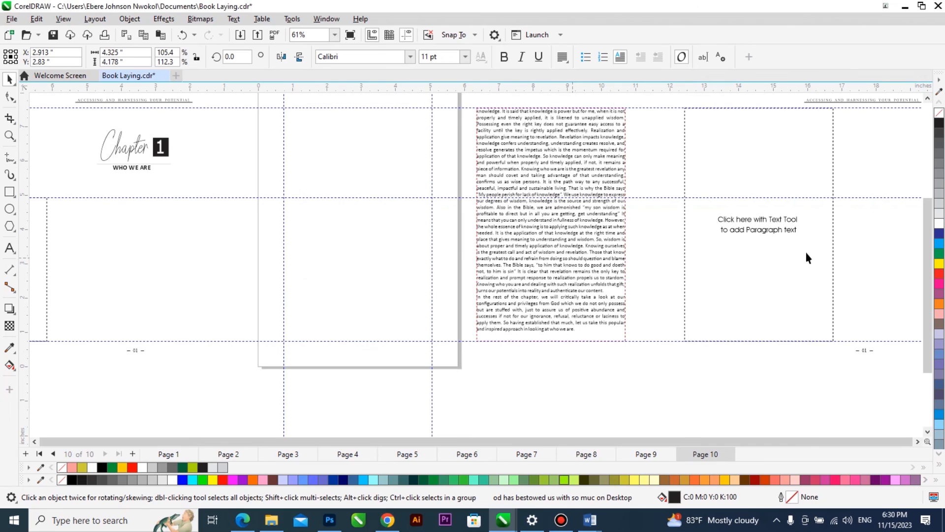
pyautogui.moveTo(885, 222); pyautogui.dragTo(851, 224)
pyautogui.press('p')
pyautogui.click(581, 274)
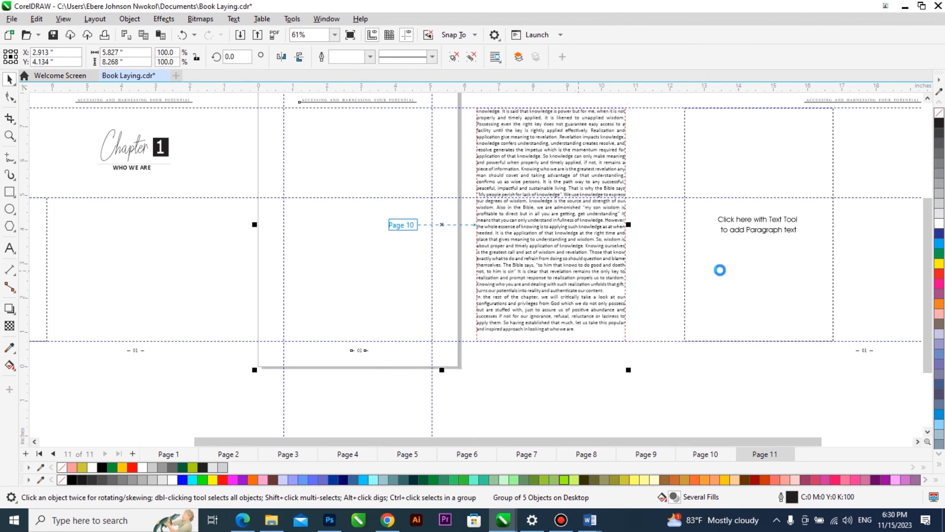
pyautogui.press('p')
# Copy the full-height blank frame beside page 11 and flow the remaining chapter text into it.
pyautogui.moveTo(703, 267); pyautogui.dragTo(525, 267)
pyautogui.click(388, 286)
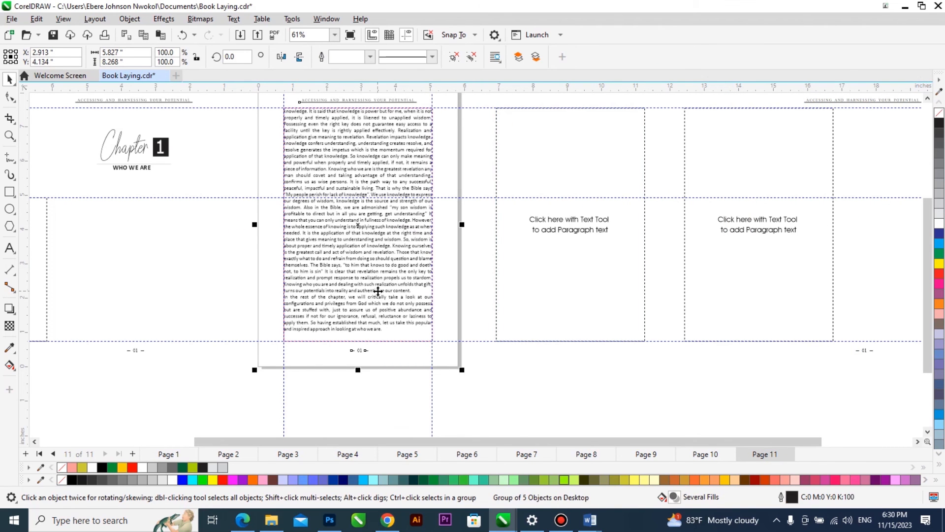
pyautogui.click(402, 289)
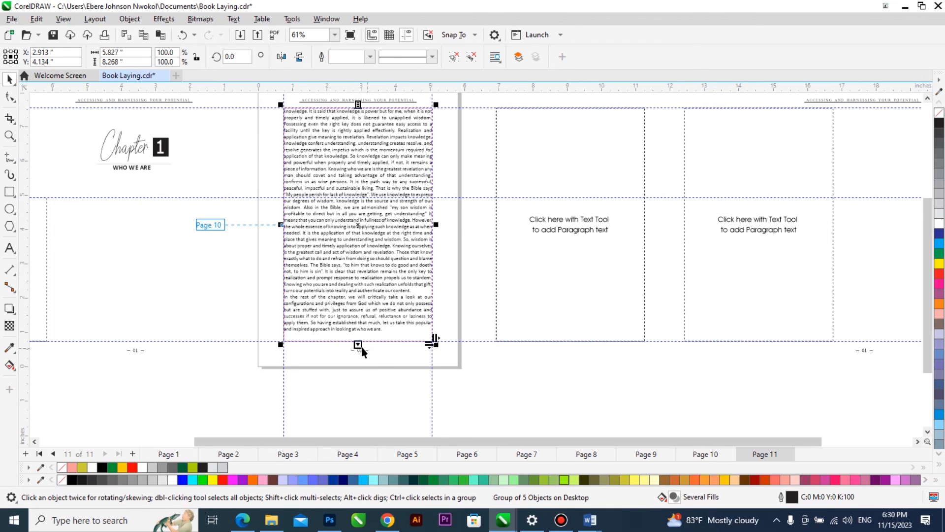
pyautogui.click(573, 291)
# Add page 12, centre a copy of the header and page-number layout on it, and centre the overflow text frame horizontally.
pyautogui.press('pagedown')
pyautogui.press('Return')
pyautogui.moveTo(870, 266); pyautogui.dragTo(365, 269)
pyautogui.moveTo(598, 274); pyautogui.dragTo(385, 288)
pyautogui.click(386, 289)
# Copy the full-height blank frame beside page 12 and flow the remaining chapter text into it.
pyautogui.moveTo(728, 275); pyautogui.dragTo(529, 277)
pyautogui.click(398, 278)
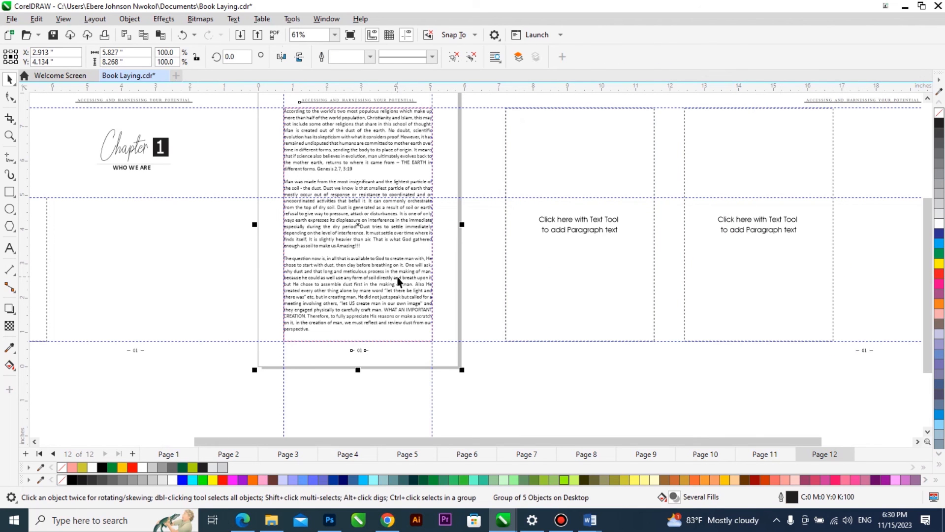
pyautogui.click(410, 278)
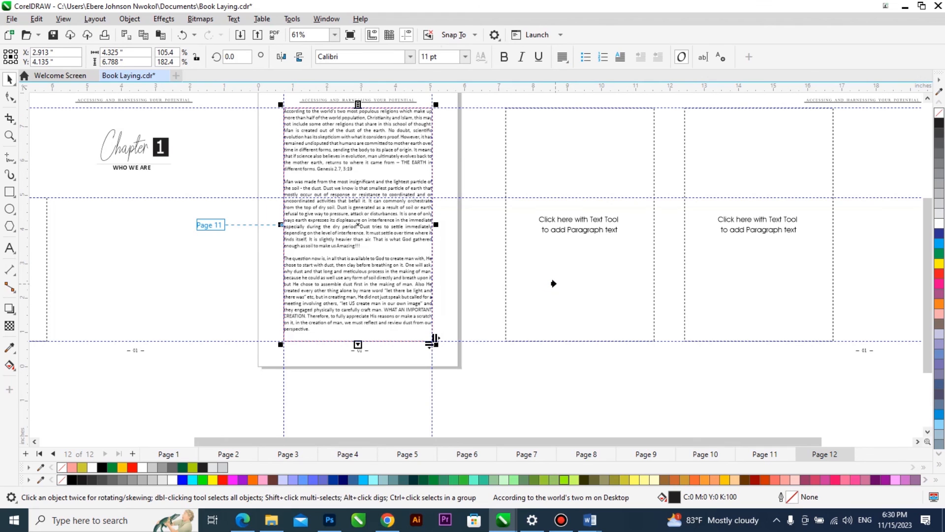
pyautogui.click(556, 283)
# Add page 13, centre a copy of the header and page-number layout on it, and centre the overflow text frame horizontally.
pyautogui.press('pagedown')
pyautogui.moveTo(856, 271); pyautogui.dragTo(717, 270)
pyautogui.press('p')
pyautogui.moveTo(572, 270); pyautogui.dragTo(350, 269)
# Copy the full-height blank frame beside page 13 and flow the remaining chapter text into it.
pyautogui.moveTo(703, 258); pyautogui.dragTo(491, 256)
pyautogui.click(417, 287)
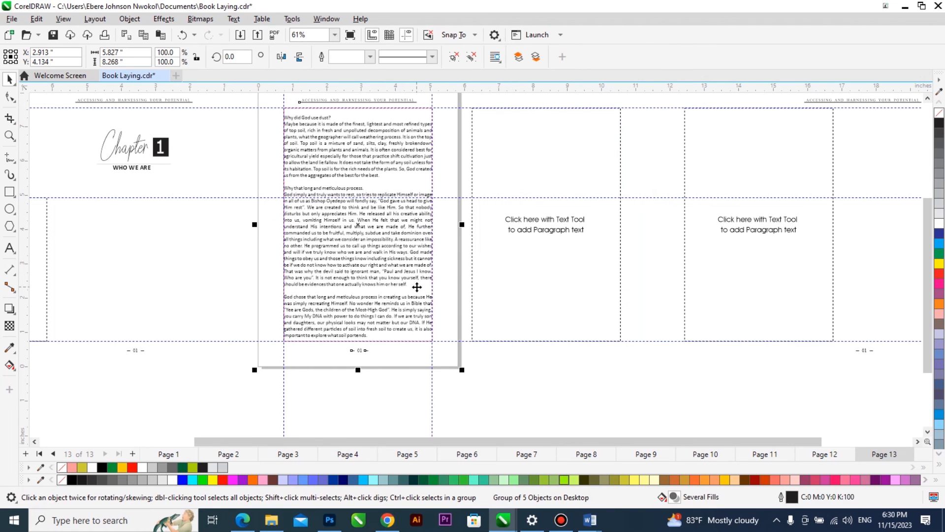
pyautogui.click(415, 294)
pyautogui.click(359, 343)
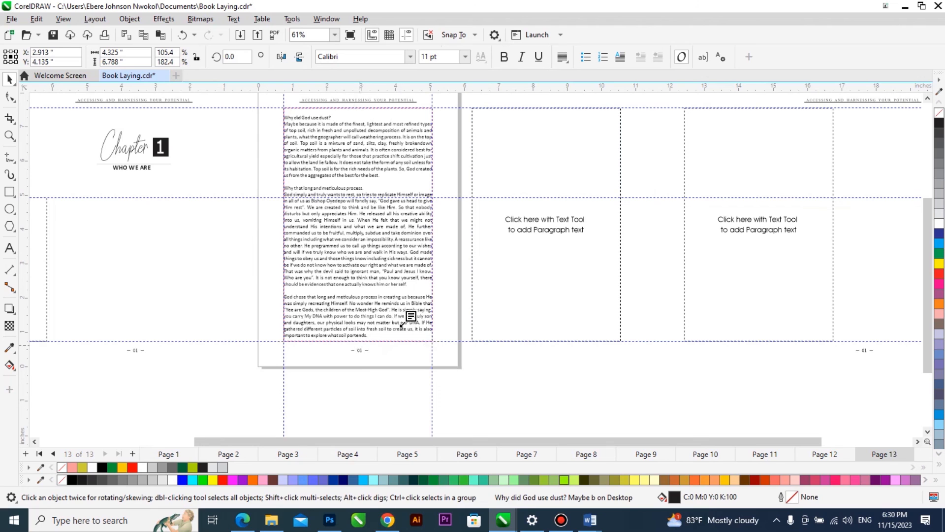
pyautogui.click(529, 273)
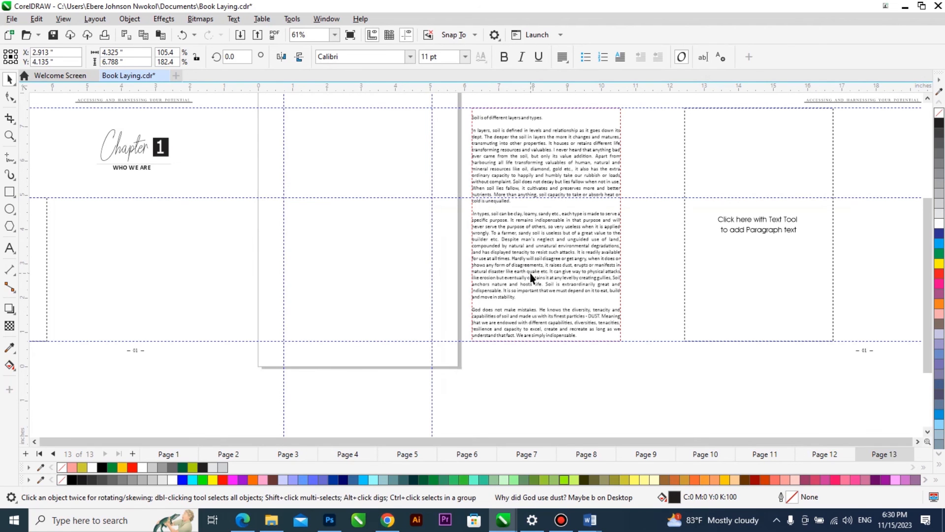
# Add page 14, centre a copy of the header and page-number layout on it, and centre the overflow text frame horizontally.
pyautogui.moveTo(873, 229); pyautogui.dragTo(838, 228)
pyautogui.rightClick(837, 229)
pyautogui.press('p')
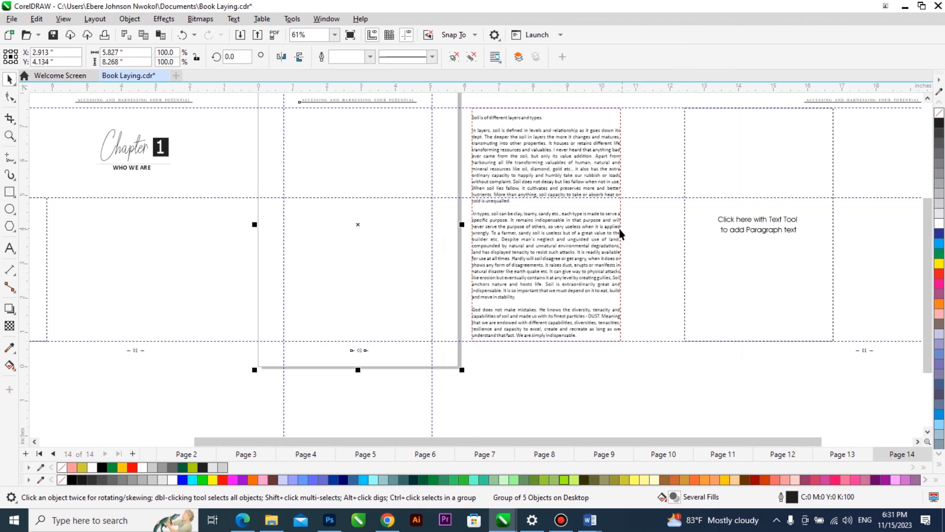
pyautogui.click(543, 257)
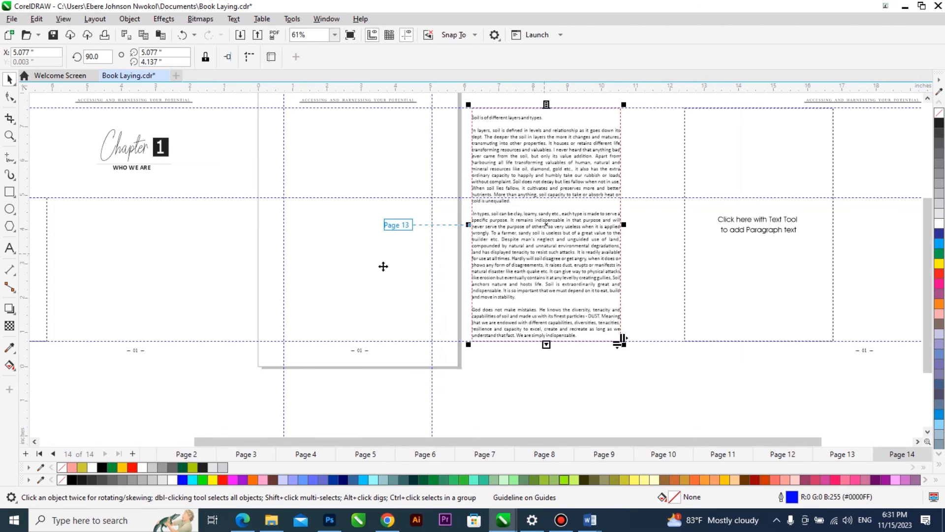
pyautogui.keyDown('shift'); pyautogui.click(383, 266); pyautogui.keyUp('shift')
pyautogui.press('c')
# Copy the full-height blank frame beside page 14 and flow the remaining chapter text into it.
pyautogui.moveTo(695, 259); pyautogui.dragTo(494, 258)
pyautogui.click(376, 336)
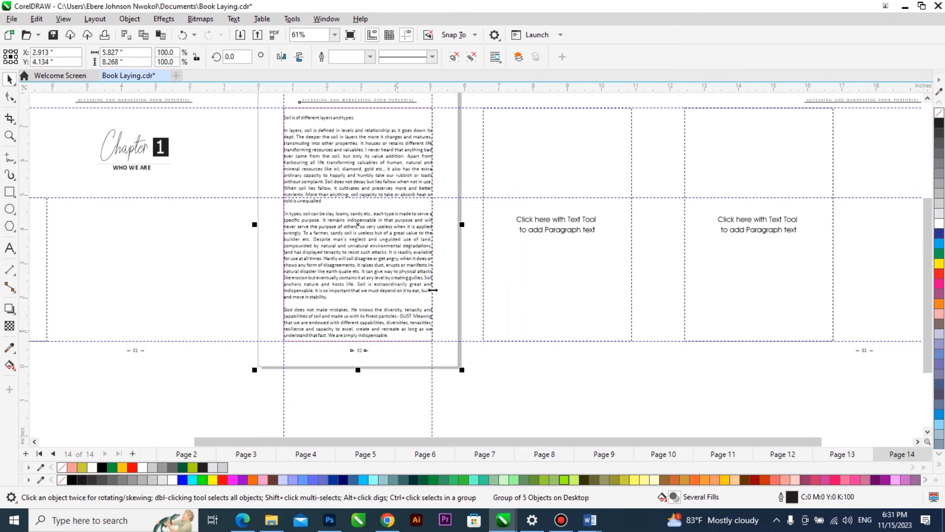
pyautogui.scroll(4, 433, 273)
pyautogui.scroll(-2, 455, 271)
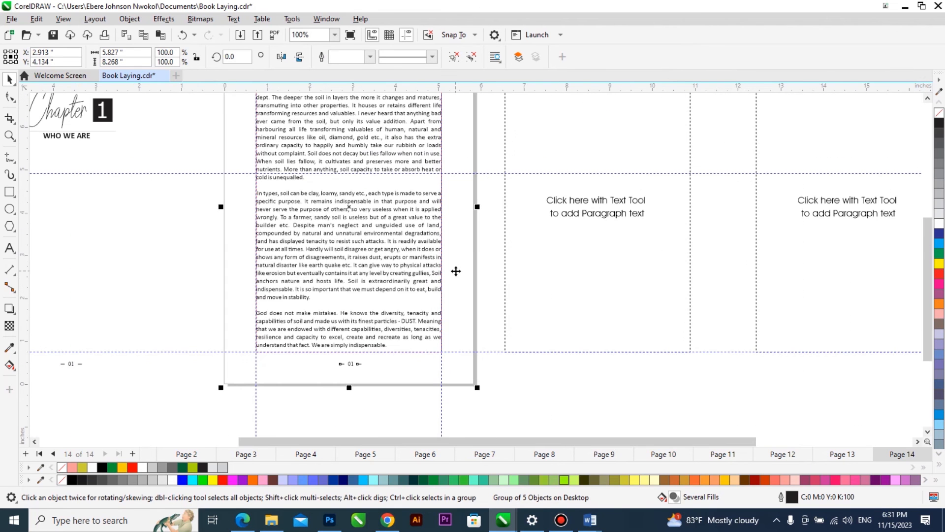
pyautogui.keyDown('ctrl'); pyautogui.click(406, 326); pyautogui.keyUp('ctrl')
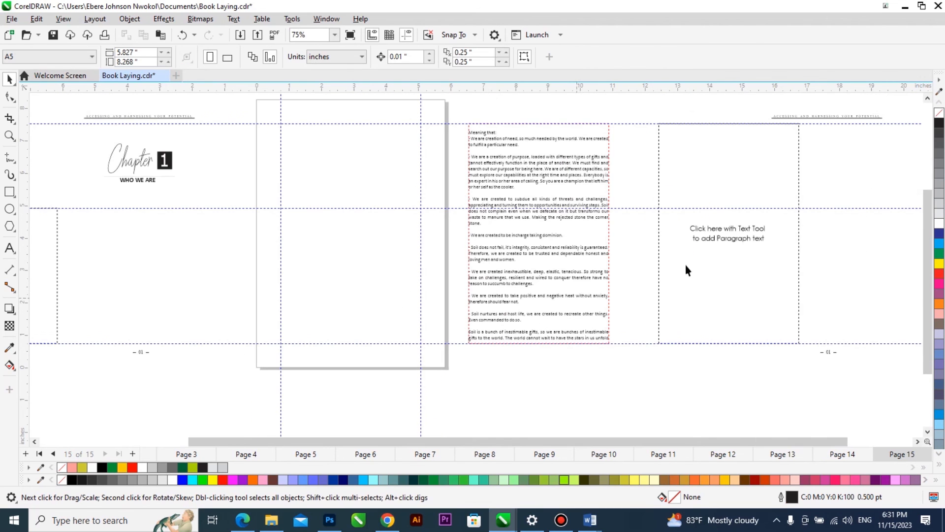
# Centre a copy of the header and page-number layout on new page 15 and centre the overflow text frame horizontally.
pyautogui.click(803, 238)
pyautogui.moveTo(804, 238); pyautogui.dragTo(456, 275)
pyautogui.click(518, 276)
# Copy the full-height blank frame beside page 15 and flow the remaining chapter text into it.
pyautogui.moveTo(674, 263); pyautogui.dragTo(484, 261)
pyautogui.click(386, 330)
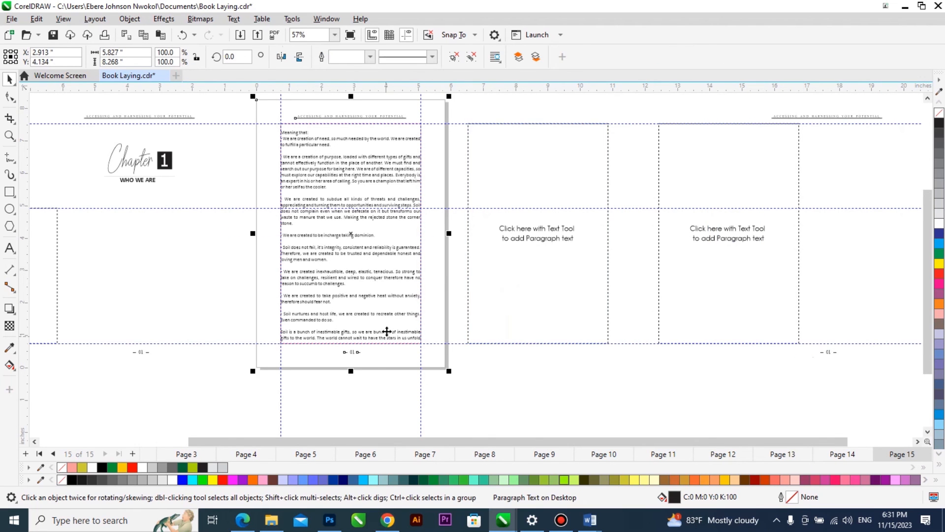
pyautogui.keyDown('ctrl'); pyautogui.click(385, 297); pyautogui.keyUp('ctrl')
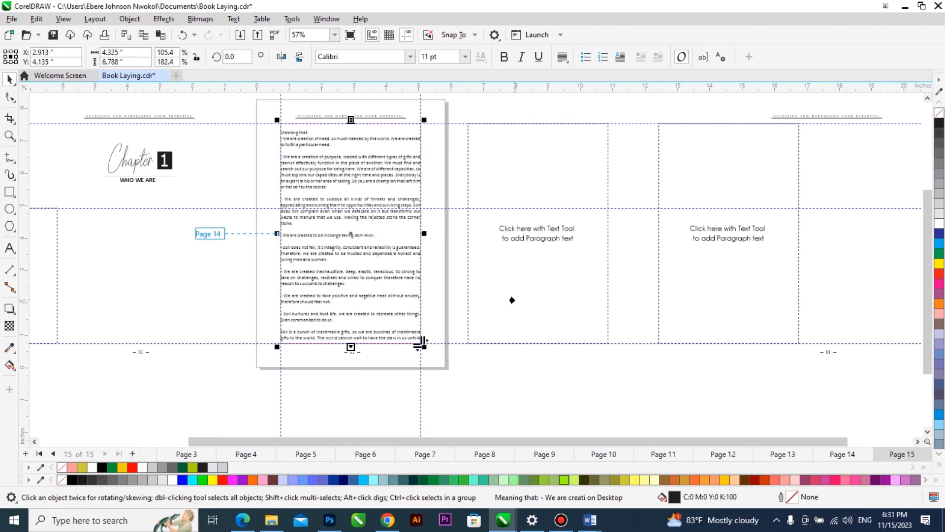
pyautogui.click(513, 300)
# Centre a copy of the header and page-number layout on new page 16 and centre the chapter's last text frame horizontally.
pyautogui.moveTo(856, 266); pyautogui.dragTo(809, 273)
pyautogui.rightClick(812, 273)
pyautogui.press('p')
pyautogui.click(487, 302)
pyautogui.keyDown('shift'); pyautogui.click(378, 300); pyautogui.keyUp('shift')
pyautogui.press('c')
pyautogui.click(546, 291)
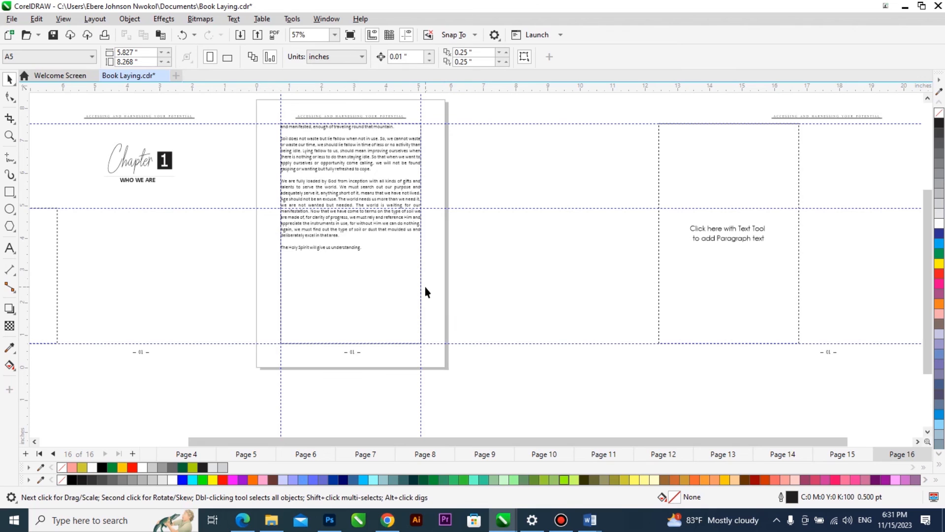
# Add page 17 and centre a copy of the Chapter 1 opening layout on it.
pyautogui.press('pagedown')
pyautogui.moveTo(140, 248); pyautogui.dragTo(175, 248)
pyautogui.rightClick(175, 247)
pyautogui.press('p')
pyautogui.click(521, 284)
# Change the chapter number in the page 17 opening to 2.
pyautogui.scroll(4, 369, 163)
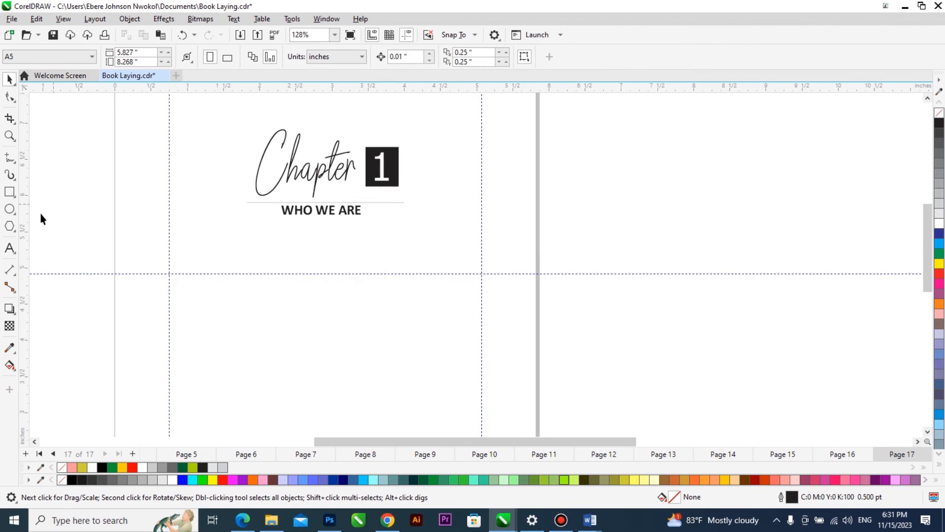
pyautogui.click(10, 249)
pyautogui.doubleClick(380, 168)
pyautogui.write('2')
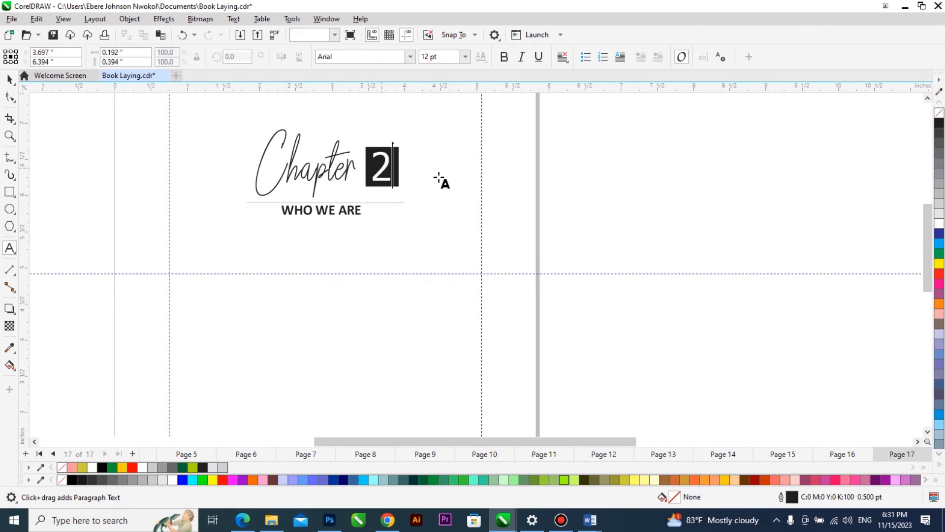
pyautogui.hotkey('ctrl', 'space')
# Place a copy of the short blank paragraph frame under the page 17 chapter opening, centred horizontally with the layout.
pyautogui.scroll(-4, 375, 193)
pyautogui.moveTo(76, 268); pyautogui.dragTo(174, 268)
pyautogui.rightClick(174, 268)
pyautogui.keyDown('shift'); pyautogui.click(333, 267); pyautogui.keyUp('shift')
pyautogui.press('c')
pyautogui.click(480, 277)
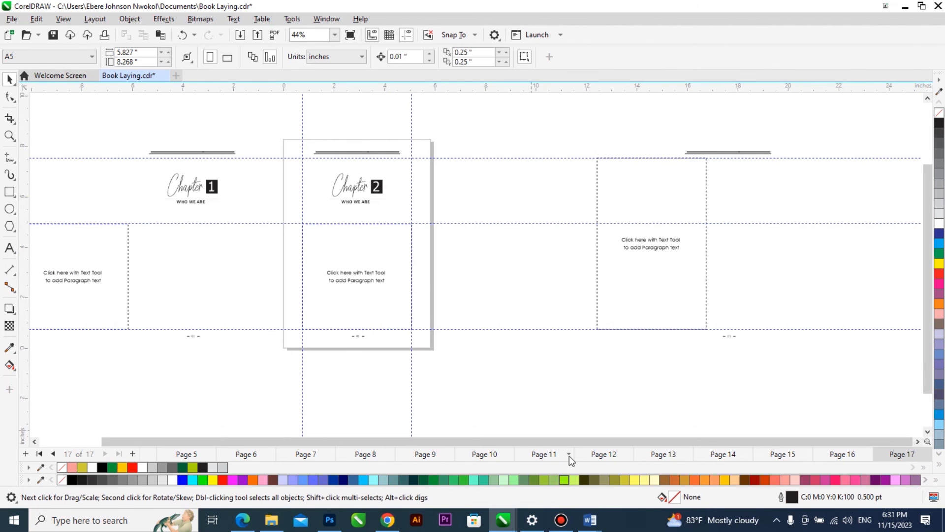
# Switch to the Word manuscript and copy the Chapter 2 title "WHY WE ARE HERE AND NOW".
pyautogui.moveTo(595, 526)
pyautogui.click(527, 448)
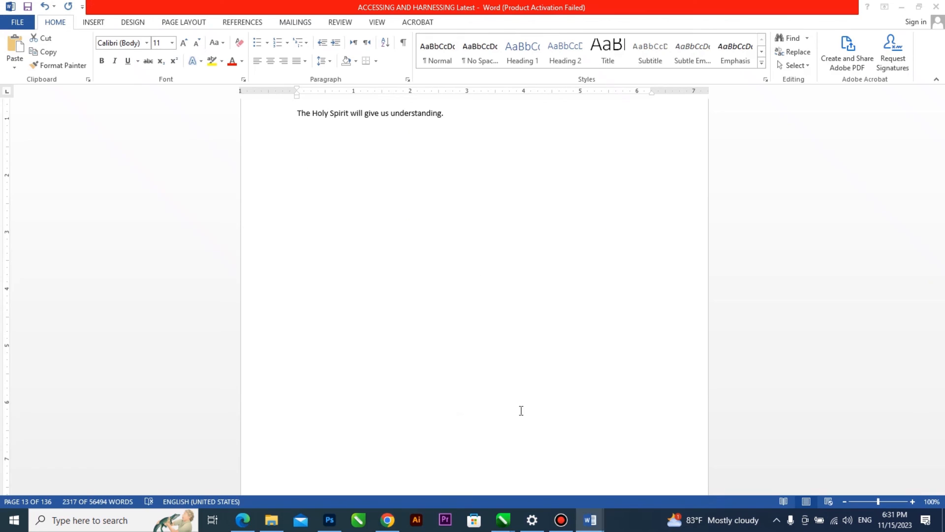
pyautogui.scroll(-1, 461, 372)
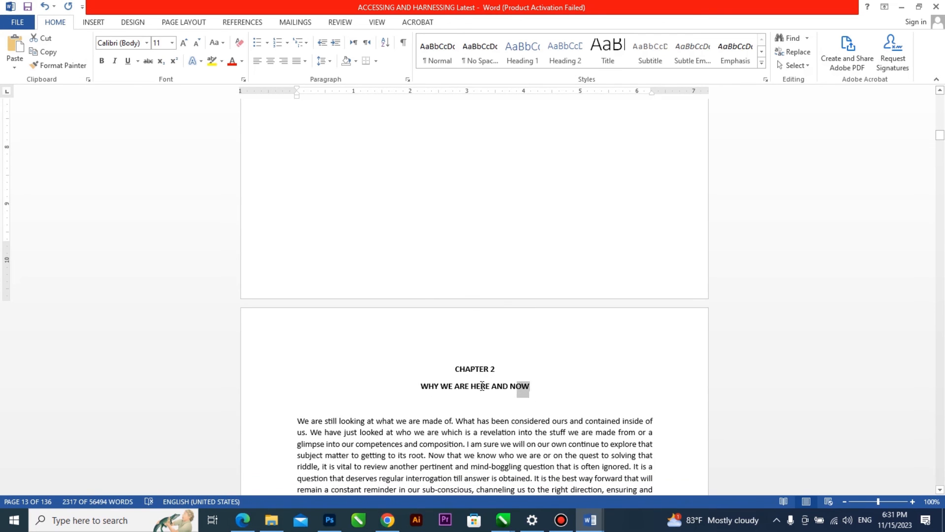
pyautogui.tripleClick(491, 385)
pyautogui.hotkey('ctrl', 'c')
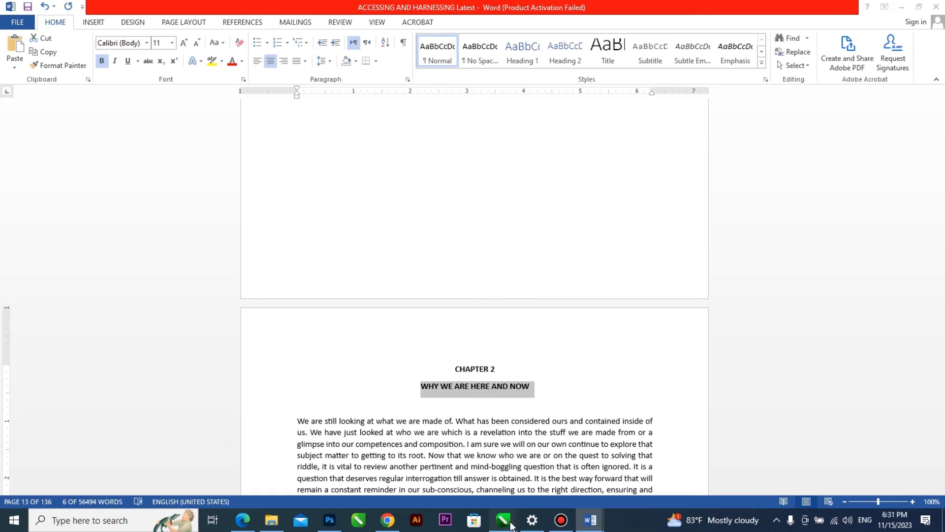
# Return to Book Laying.cdr in CorelDRAW and paste the Chapter 2 title as artistic text beside page 17.
pyautogui.moveTo(511, 526)
pyautogui.click(667, 468)
pyautogui.click(455, 264)
pyautogui.hotkey('ctrl', 'v')
pyautogui.click(465, 347)
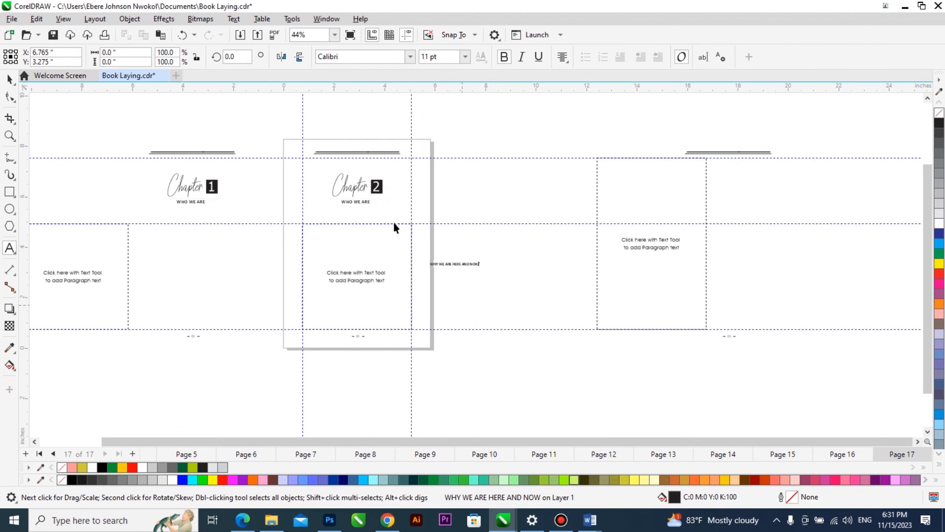
pyautogui.hotkey('ctrl', 'space')
# Ungroup all objects of the Chapter 2 opening layout on page 17.
pyautogui.scroll(3, 353, 189)
pyautogui.click(363, 211)
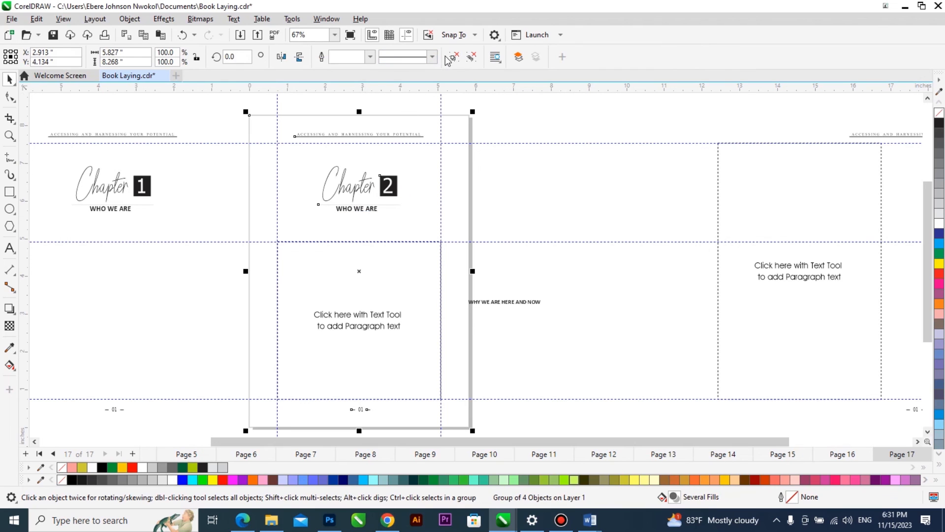
pyautogui.click(471, 61)
pyautogui.click(499, 145)
# Set the pasted "WHY WE ARE HERE AND NOW" title to 14 pt.
pyautogui.click(498, 302)
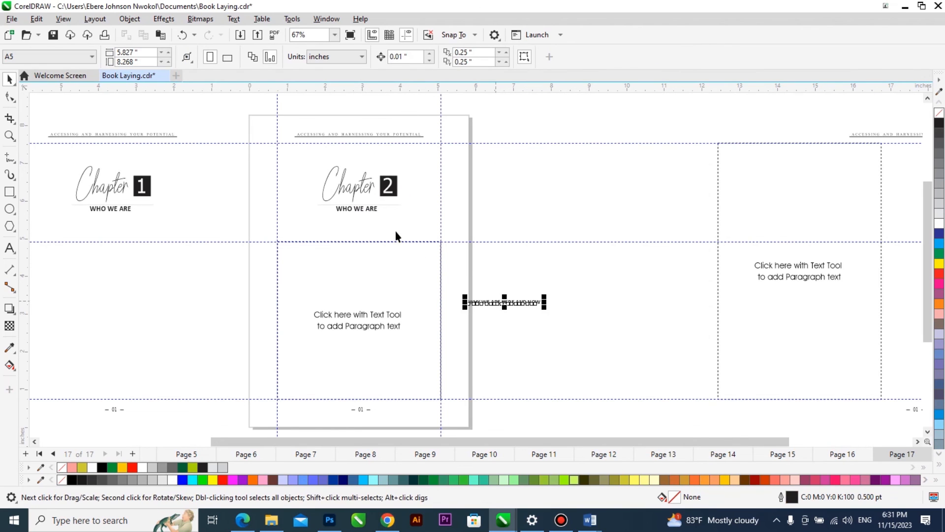
pyautogui.click(377, 211)
pyautogui.click(503, 305)
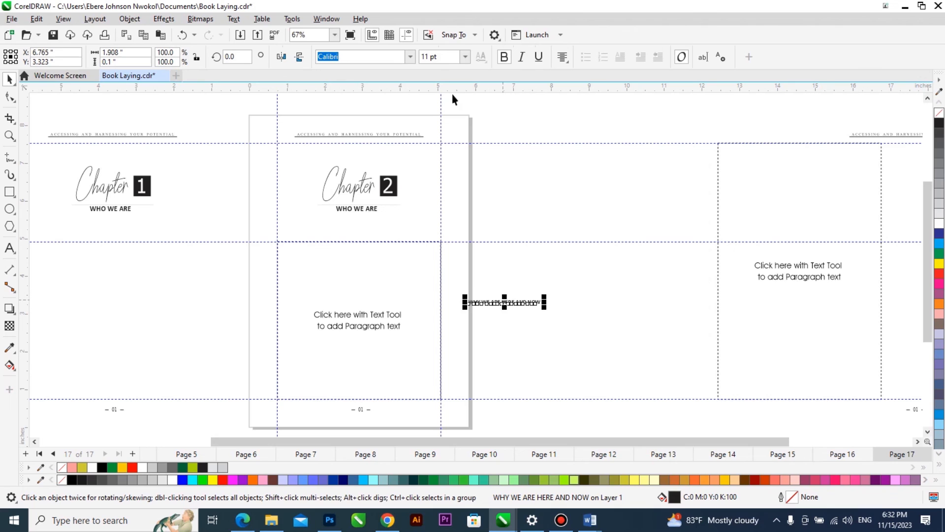
pyautogui.press('Return')
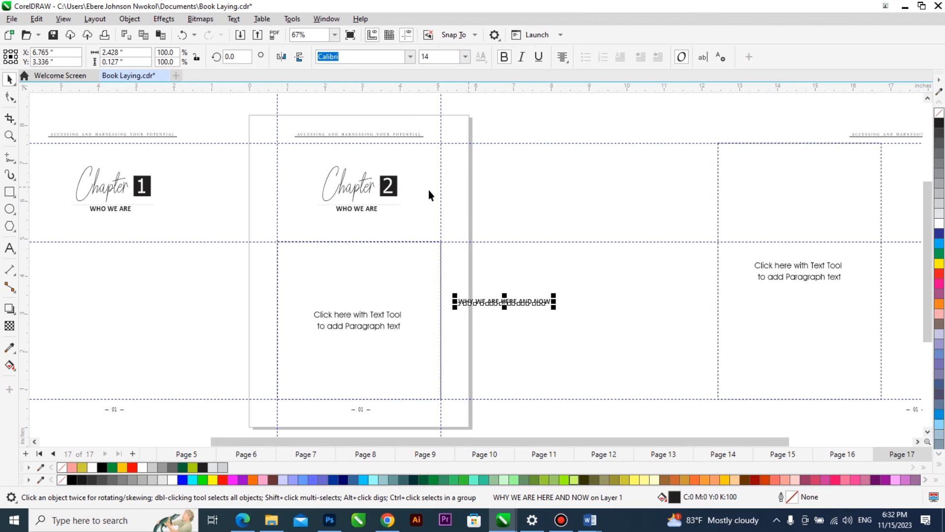
# Align the "WHY WE ARE HERE AND NOW" title's vertical centre with the "WHO WE ARE" subtitle on page 17.
pyautogui.keyDown('shift'); pyautogui.click(372, 209); pyautogui.keyUp('shift')
pyautogui.press('e')
pyautogui.click(489, 175)
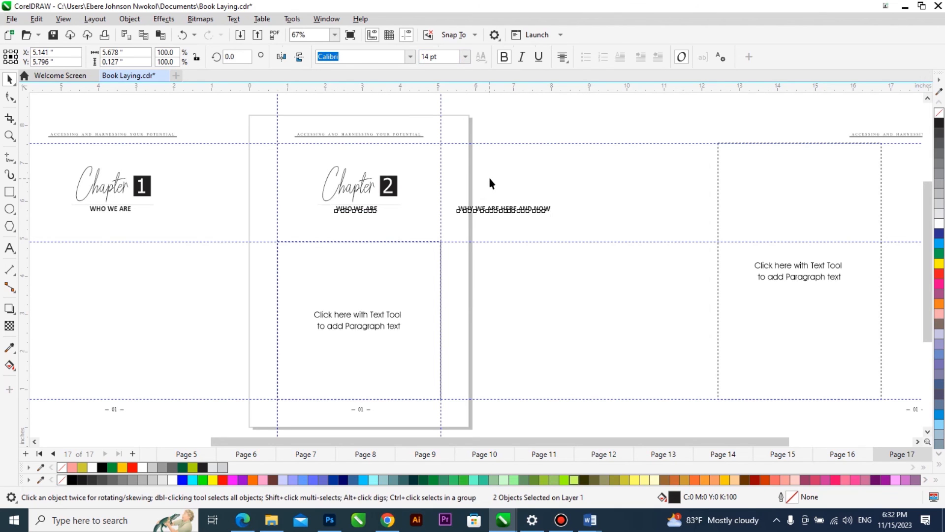
# Delete the old "WHO WE ARE" subtitle and centre the "WHY WE ARE HERE AND NOW" title horizontally on page 17.
pyautogui.click(374, 209)
pyautogui.press('Delete')
pyautogui.click(500, 212)
pyautogui.keyDown('shift'); pyautogui.click(470, 219); pyautogui.keyUp('shift')
pyautogui.press('c')
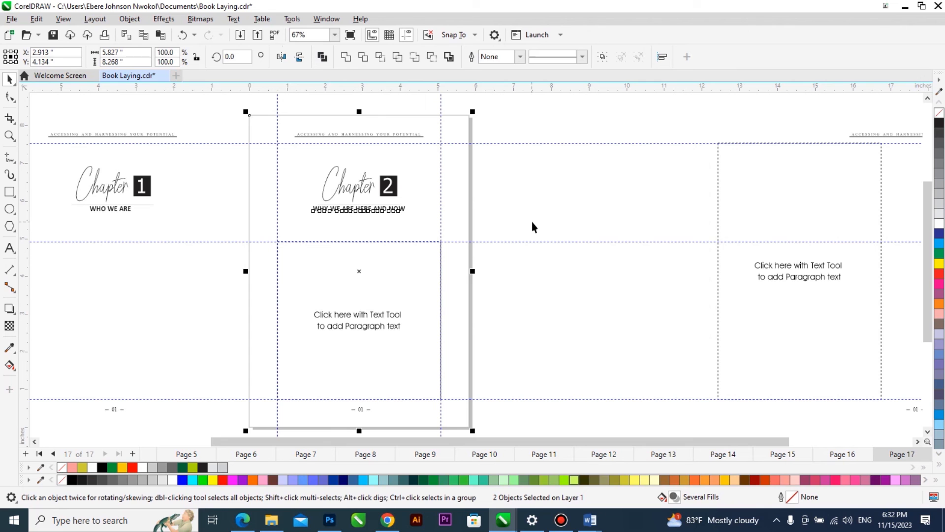
pyautogui.click(470, 224)
pyautogui.scroll(-1, 425, 235)
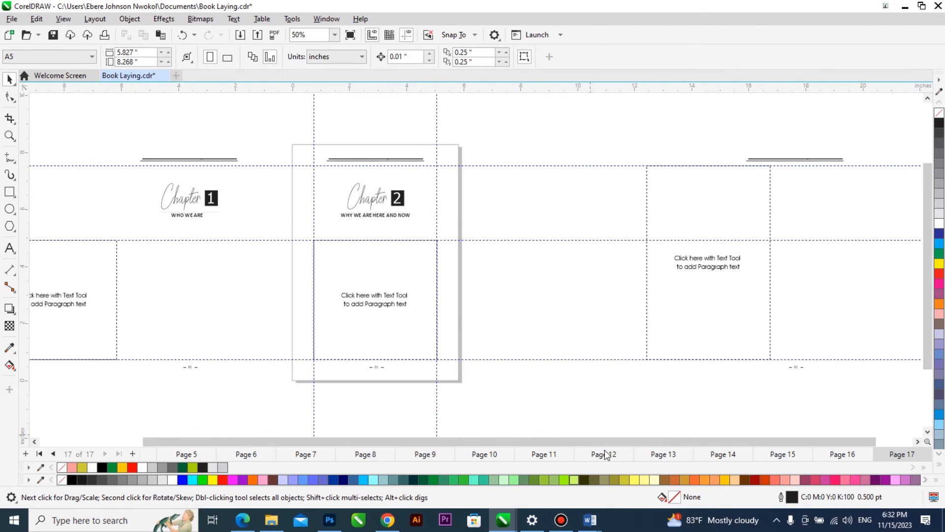
# Switch to the Word manuscript and copy the Chapter 2 body text, from "We are still looking" through "The Holy Spirit will give us understanding".
pyautogui.click(590, 520)
pyautogui.click(528, 469)
pyautogui.scroll(-5, 445, 314)
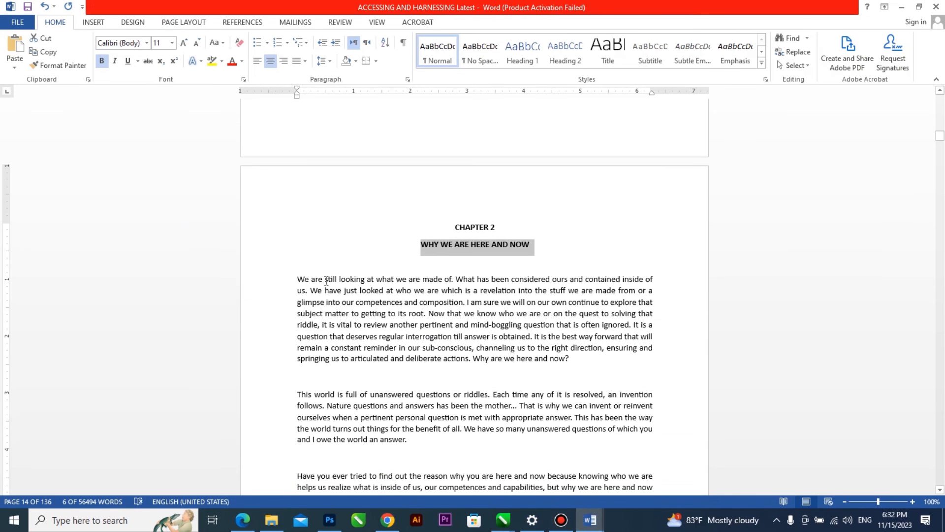
pyautogui.moveTo(299, 278); pyautogui.dragTo(441, 278)
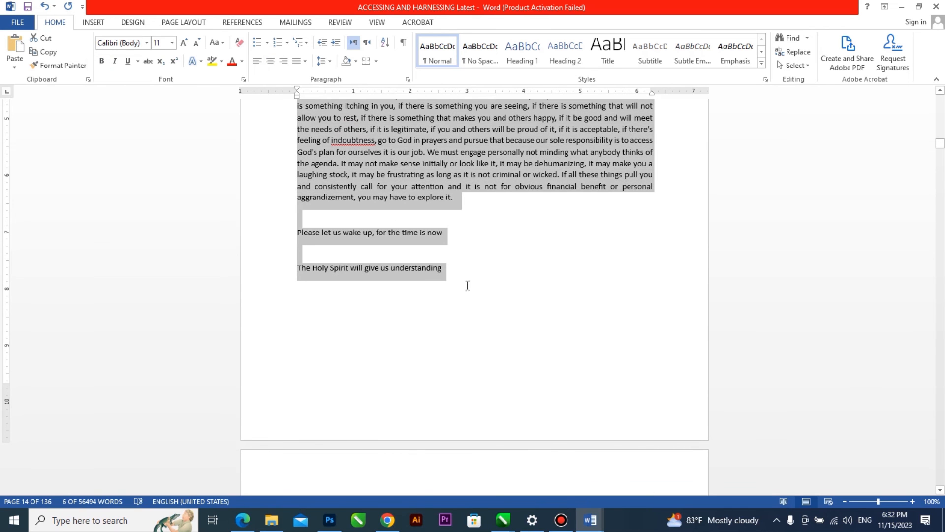
# Return to Book Laying.cdr in CorelDRAW and paste the Chapter 2 body text into the paragraph frame on page 17.
pyautogui.click(503, 519)
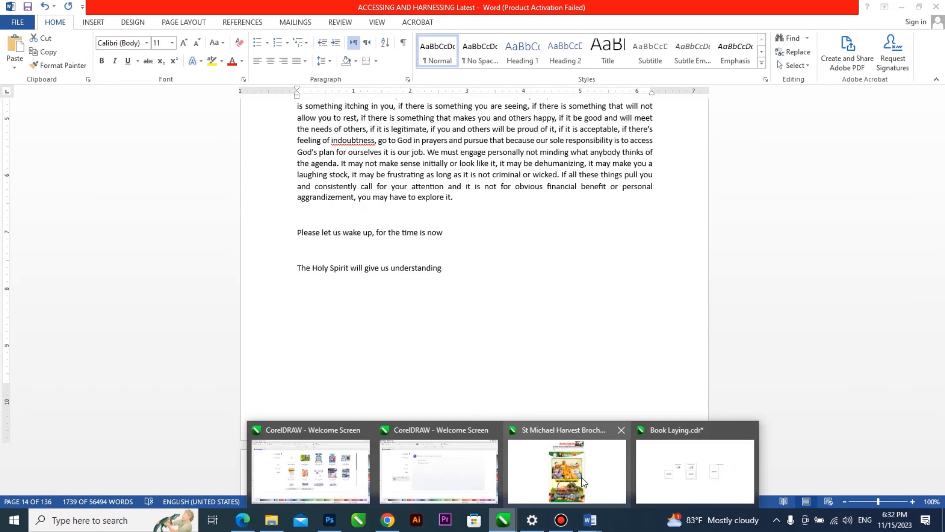
pyautogui.click(670, 470)
pyautogui.click(330, 252)
pyautogui.doubleClick(326, 254)
pyautogui.hotkey('ctrl', 'v')
pyautogui.press('Return')
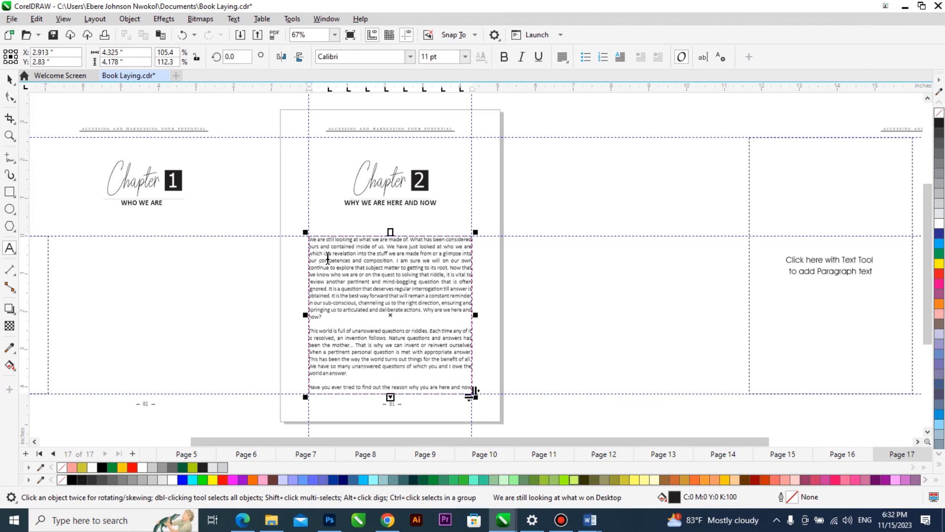
pyautogui.click(9, 79)
pyautogui.scroll(3, 305, 230)
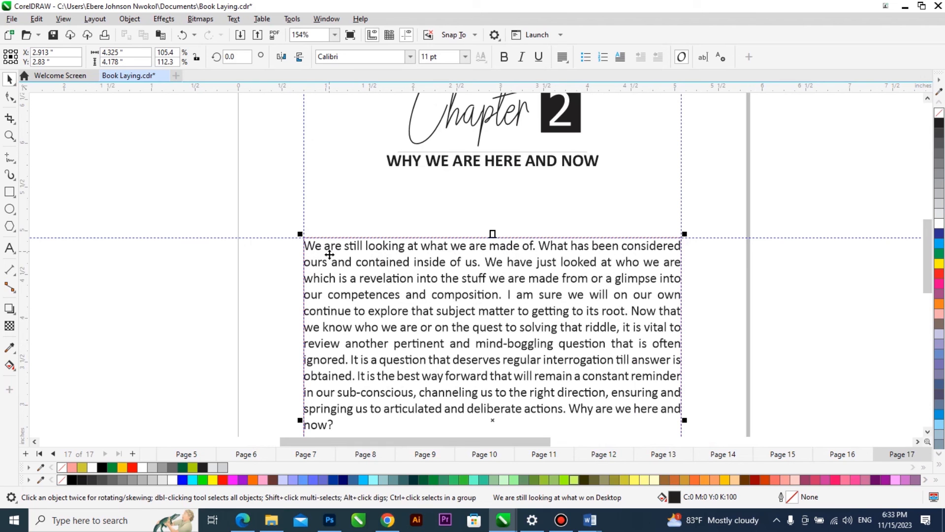
pyautogui.scroll(-2, 318, 270)
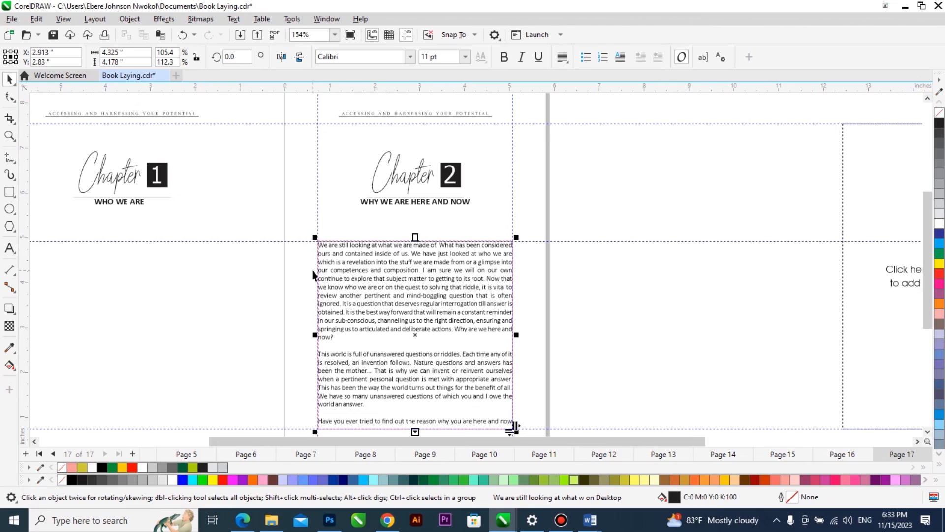